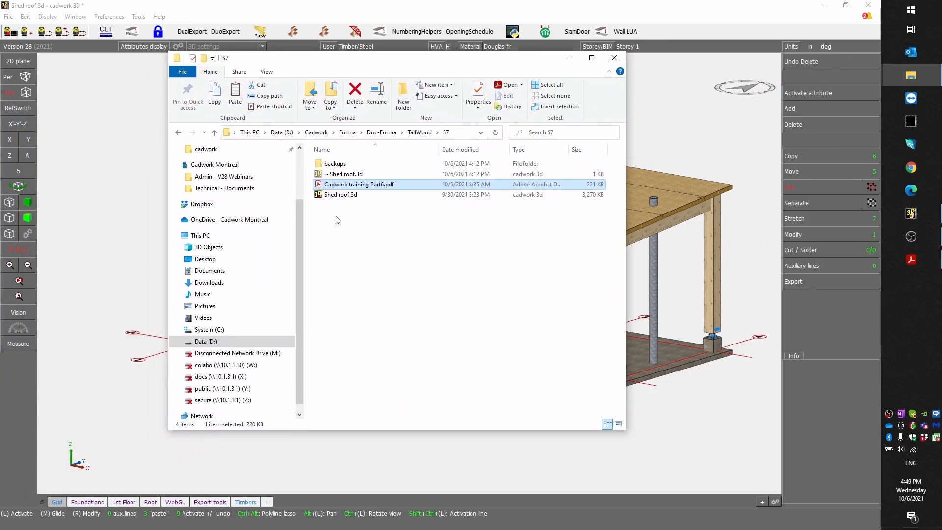
Create a cadwork 2d file named S7 in the S7 folder, then return to the Shed roof 3D model
right_click(336, 227)
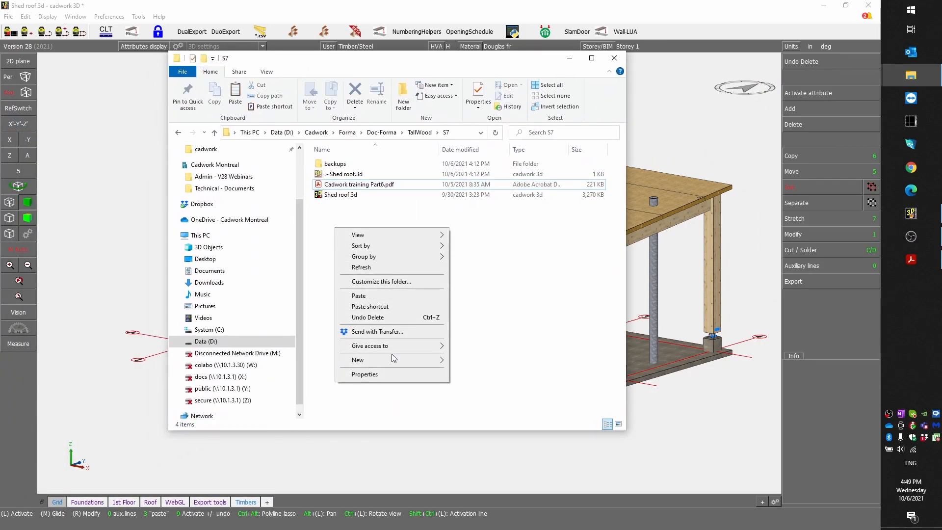
mouse_move(391, 361)
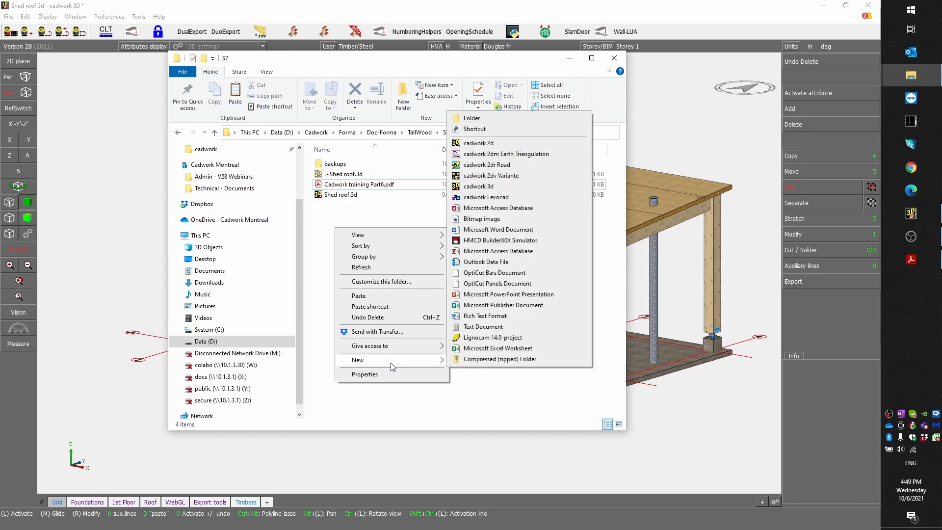
left_click(480, 143)
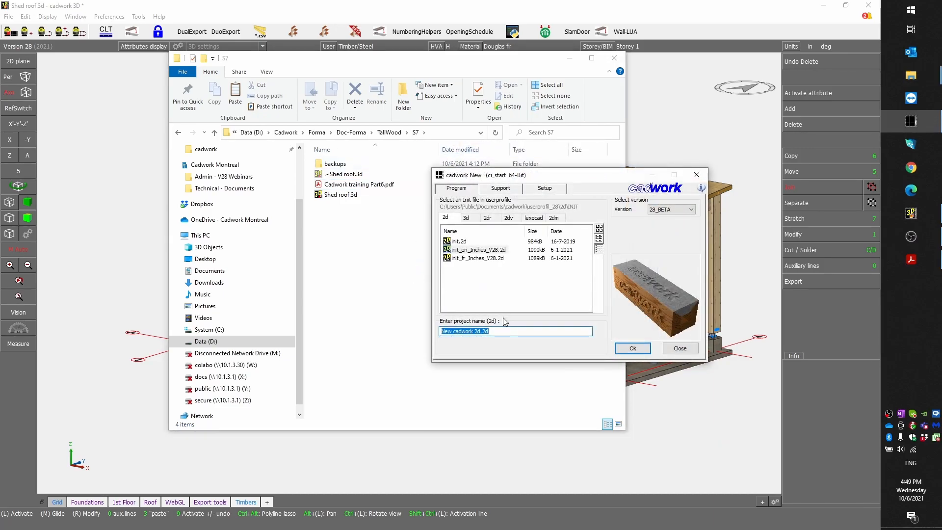
type("S7")
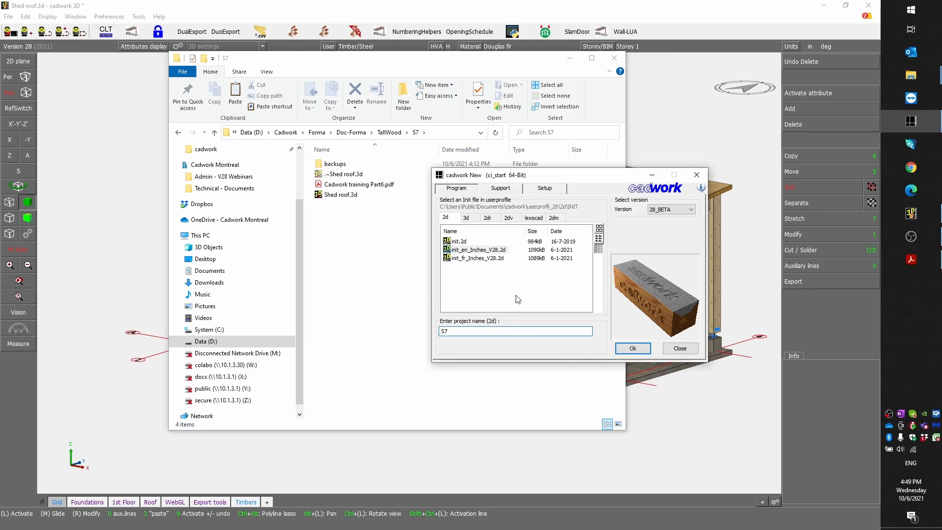
left_click(633, 349)
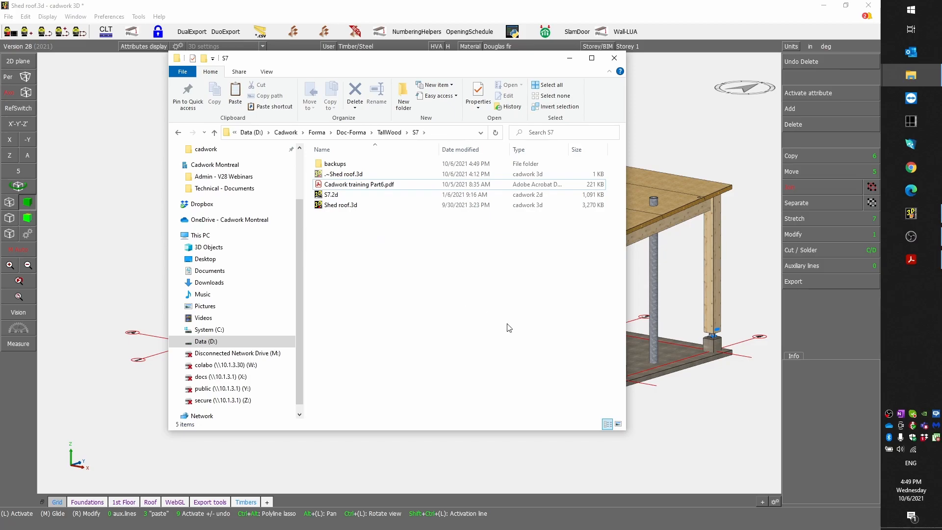
left_click(542, 441)
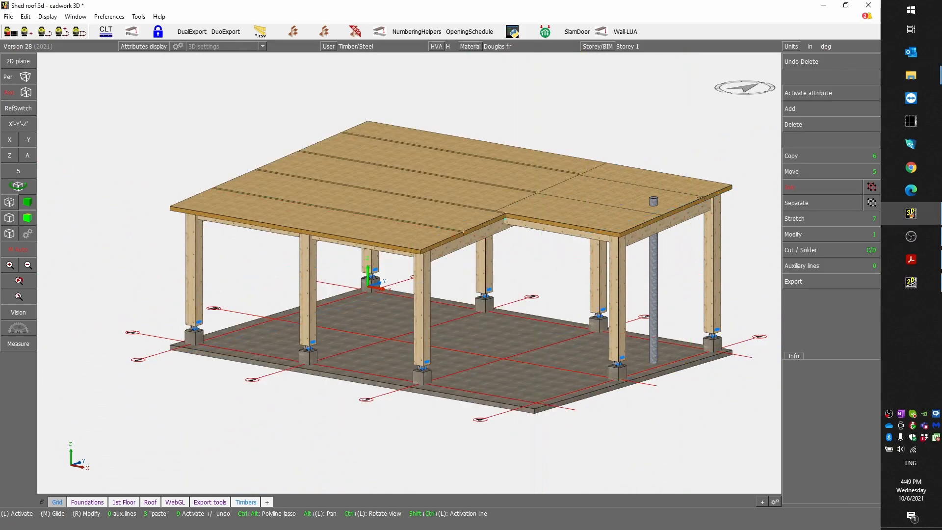
Remove all connector axes, grid lines and grid labels from the model view by matching element type, saving the model when asked
left_click(10, 140)
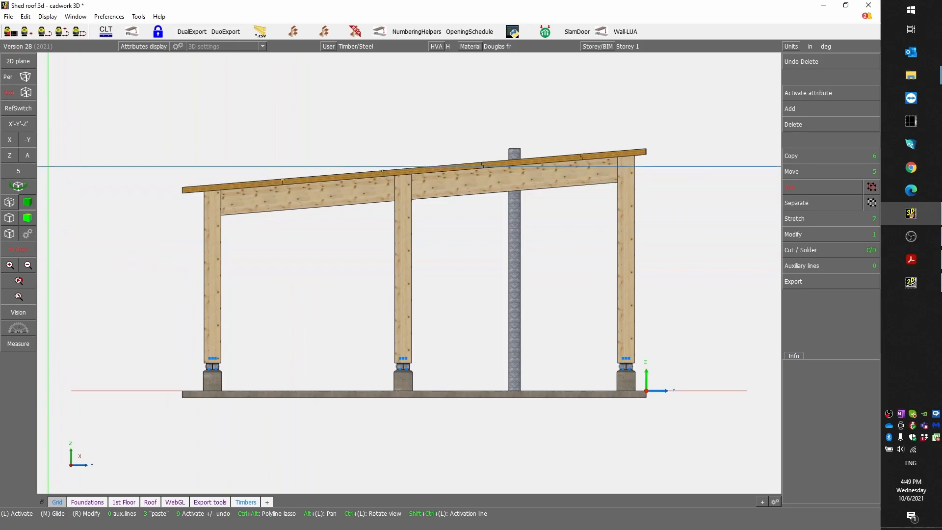
left_click(28, 155)
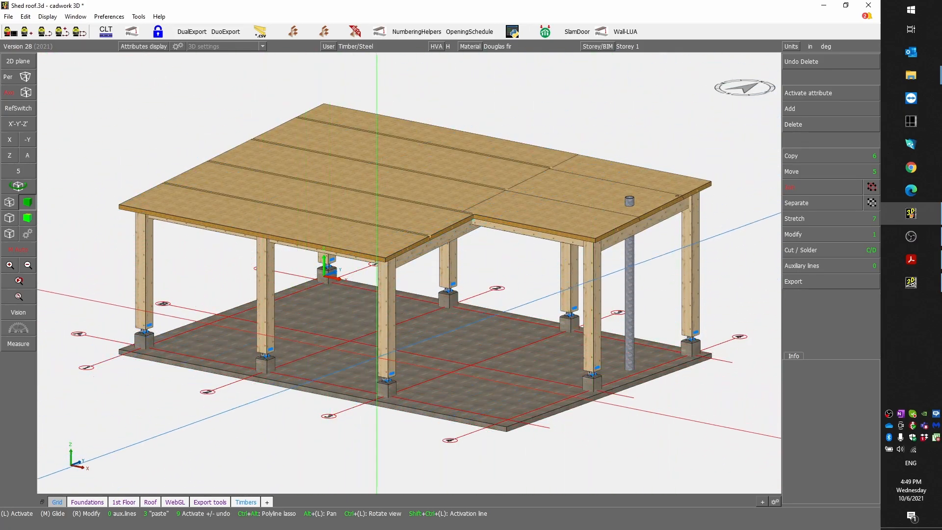
scroll(409, 273, "up", 10)
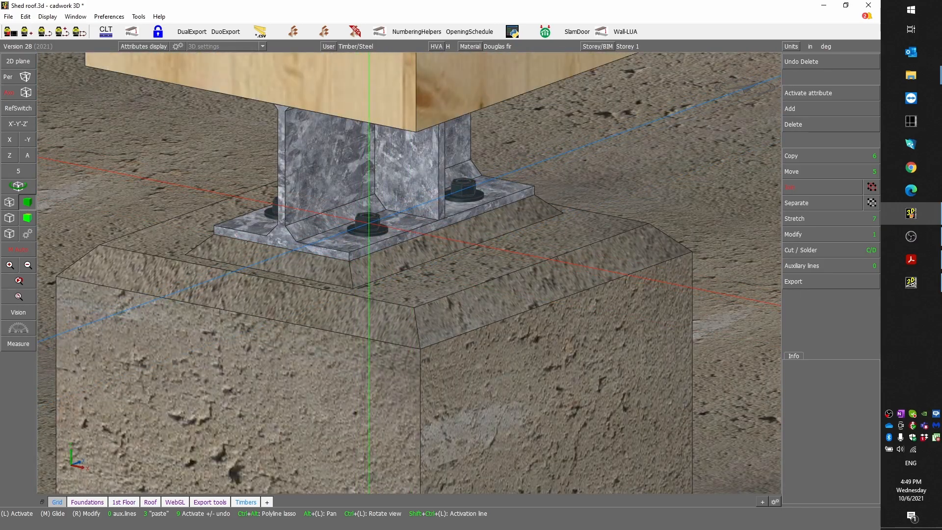
left_click(367, 223)
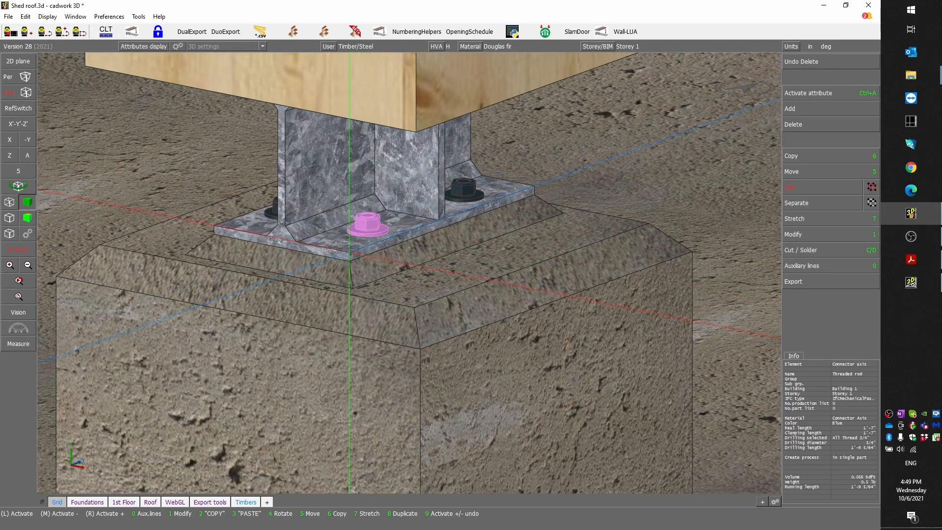
scroll(397, 232, "down", 5)
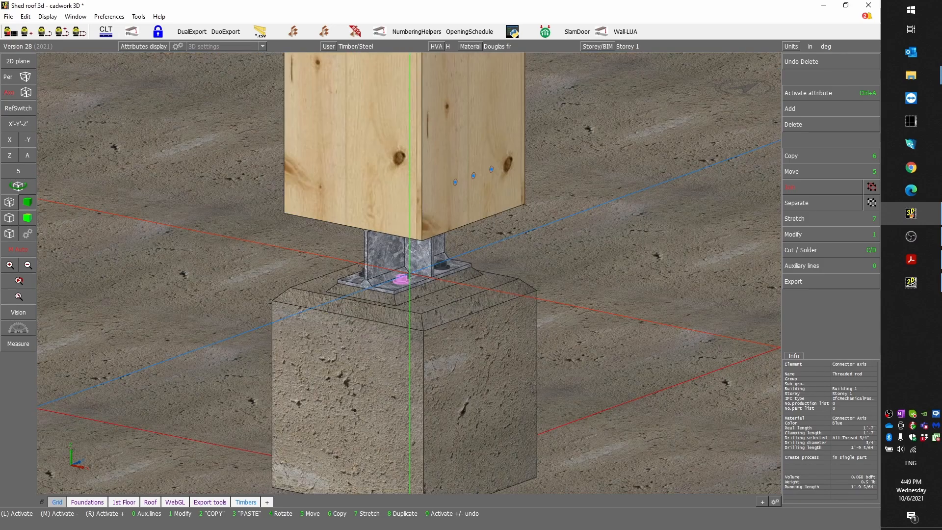
scroll(410, 274, "down", 4)
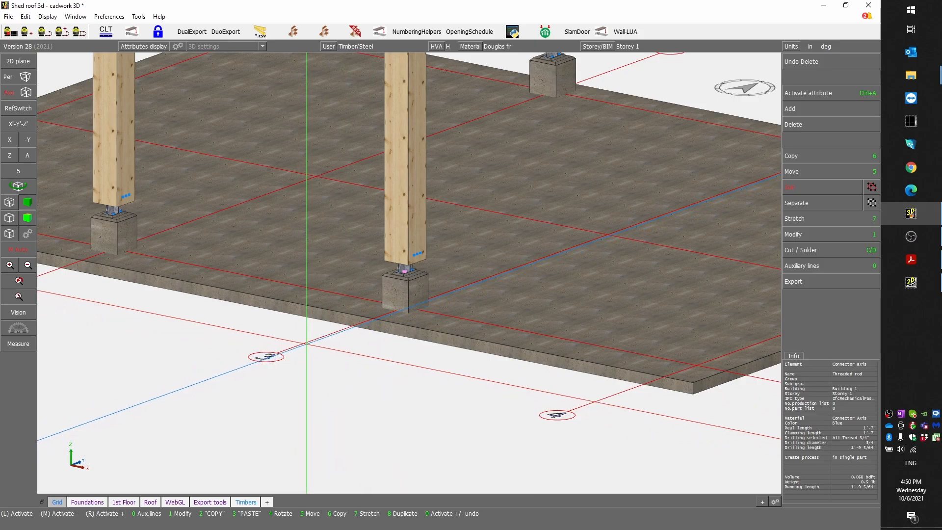
left_click(296, 347)
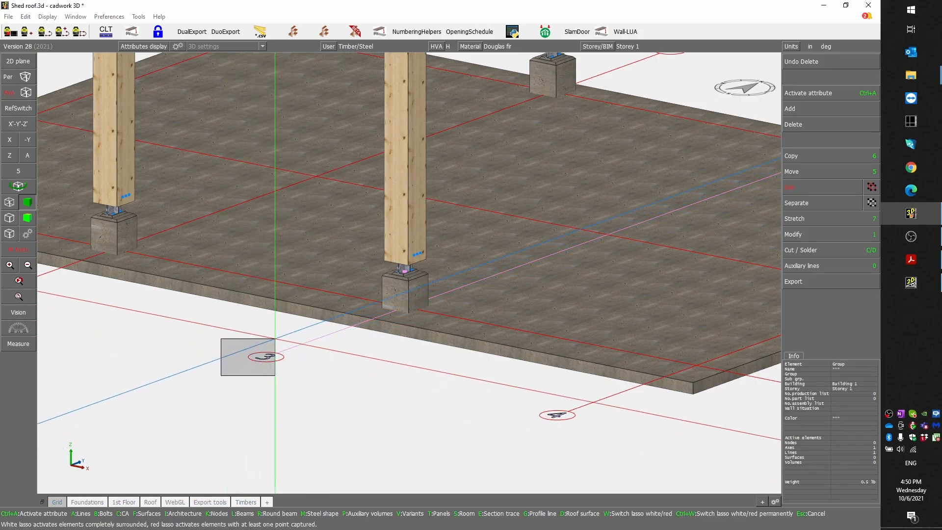
left_click(285, 343)
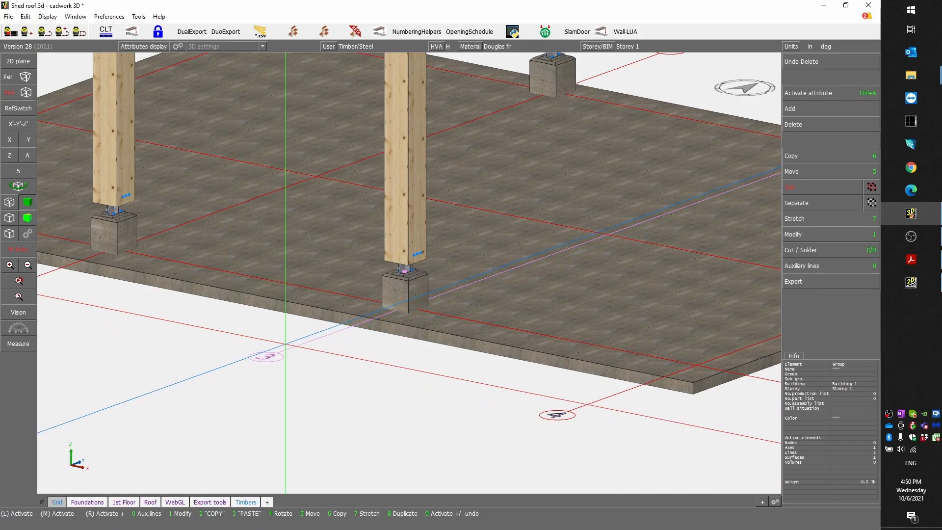
key("ctrl+a")
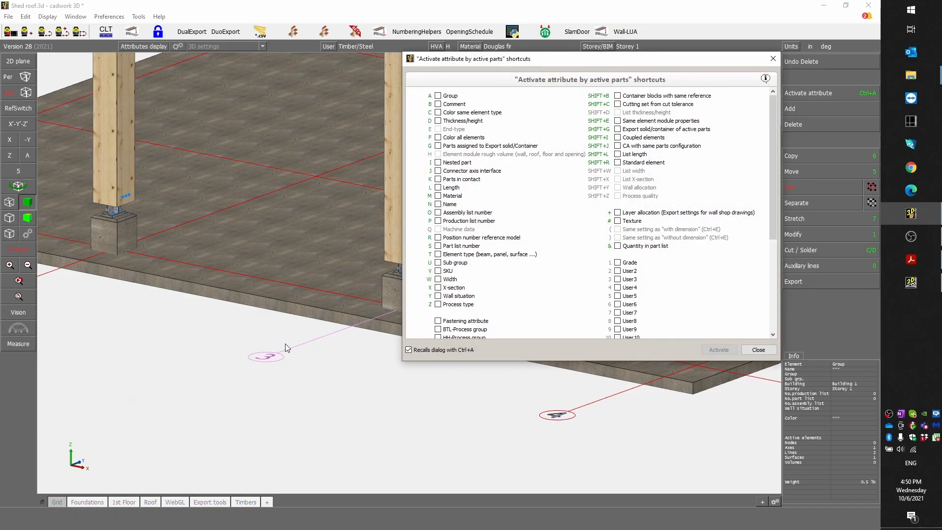
key("t")
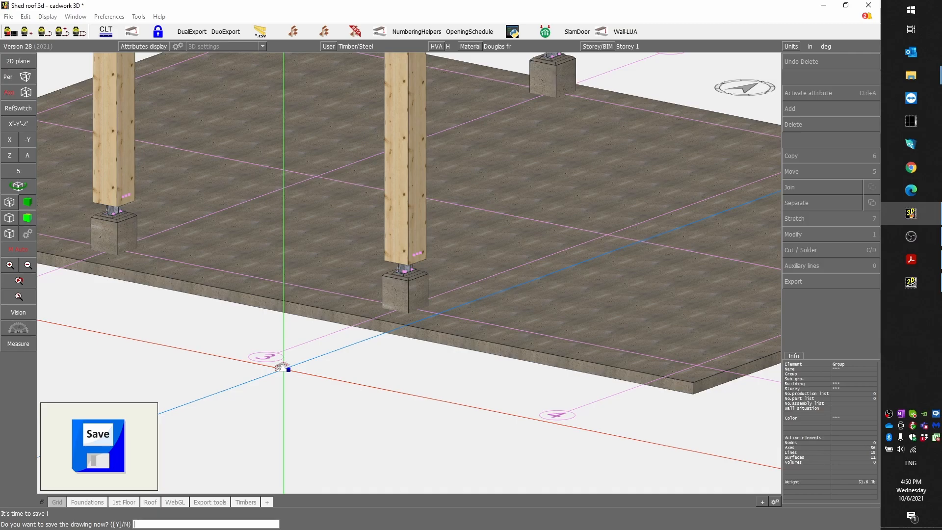
key("Return")
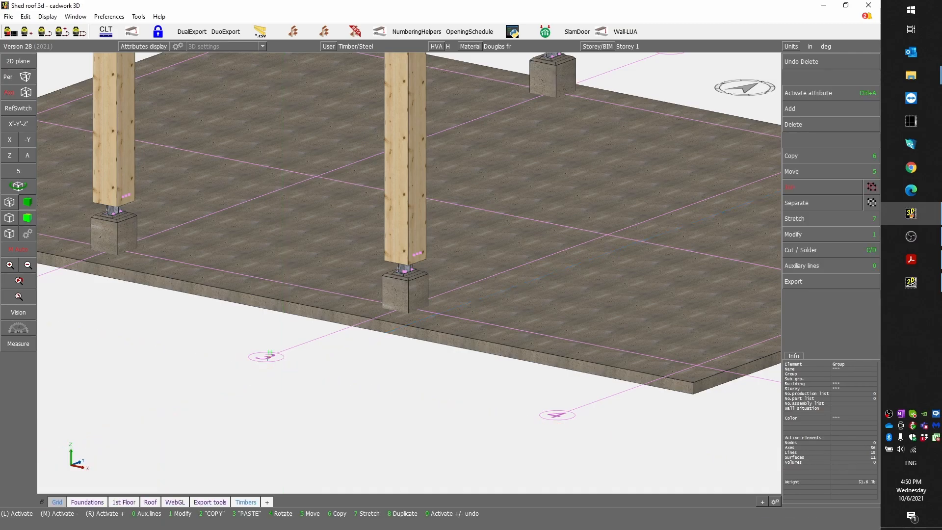
key("Delete")
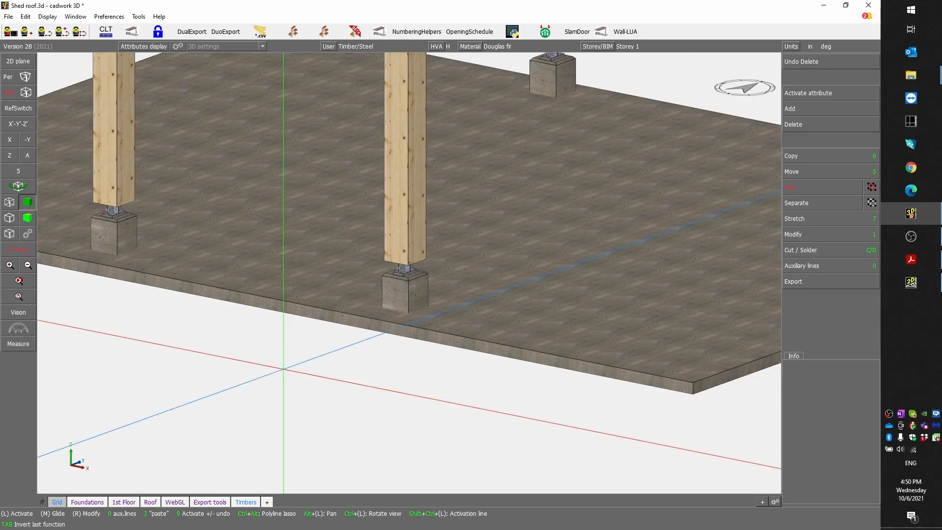
Show the shed in elevation along the X axis and copy that view to clipboard 1
scroll(472, 247, "down", 4)
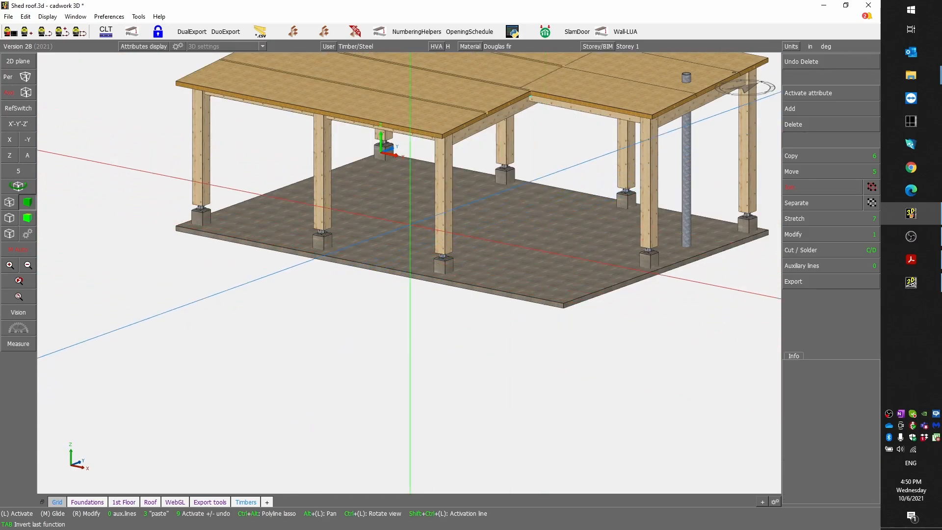
left_click(9, 140)
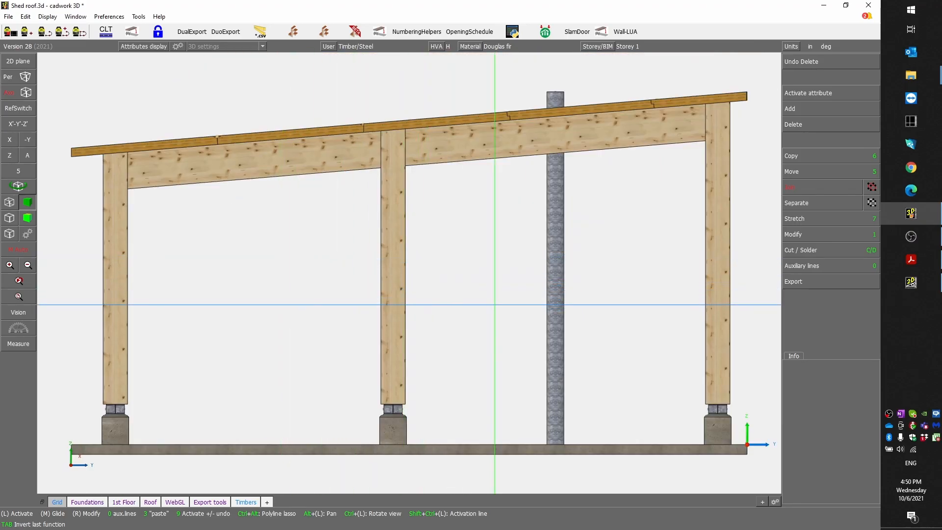
key("3")
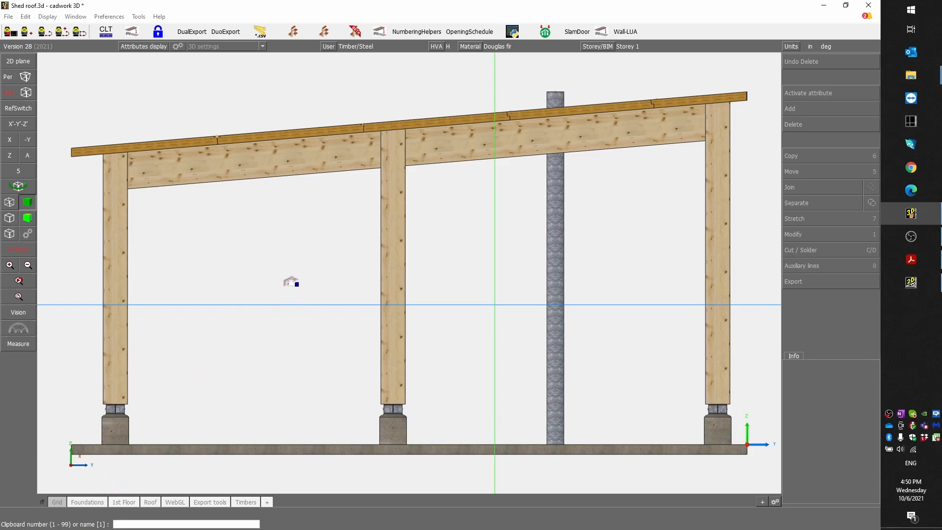
key("Escape")
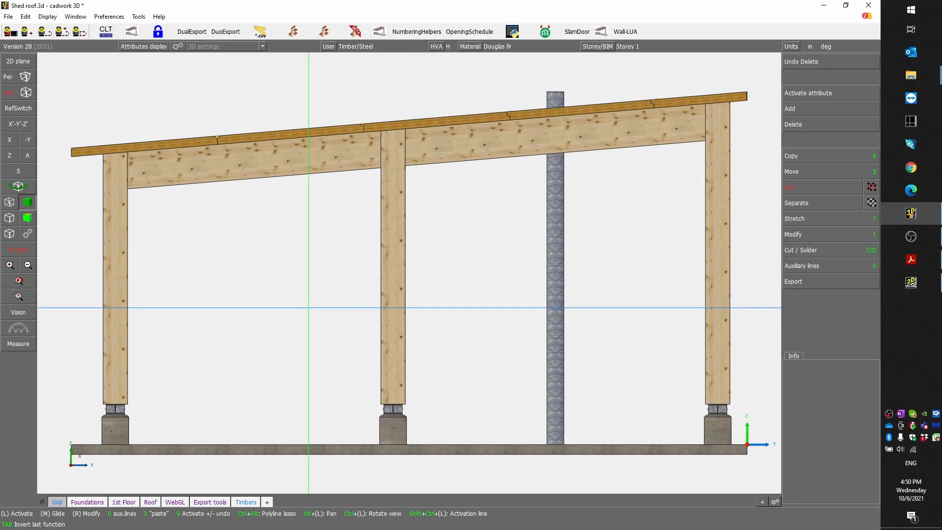
Switch to the S7.2d drawing and paste clipboard 1 just below the frame of example layouts
left_click(910, 283)
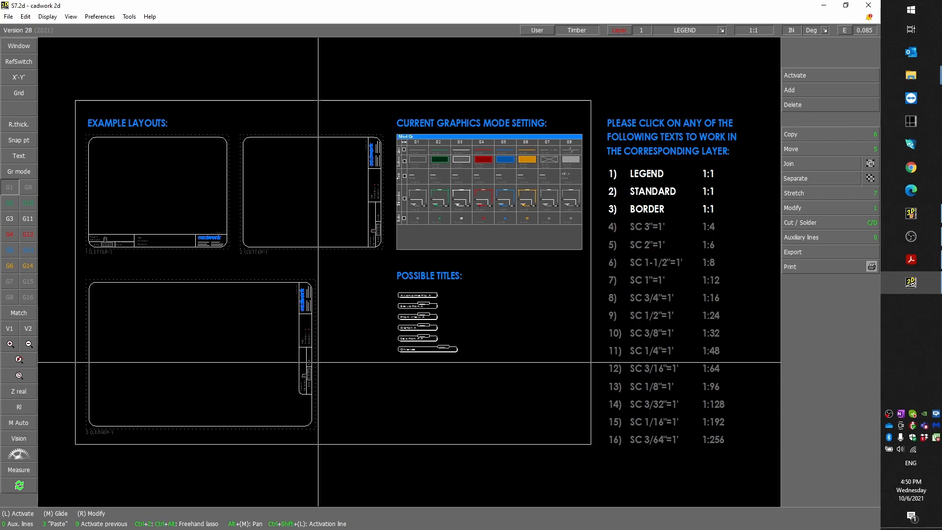
scroll(318, 362, "down", 2)
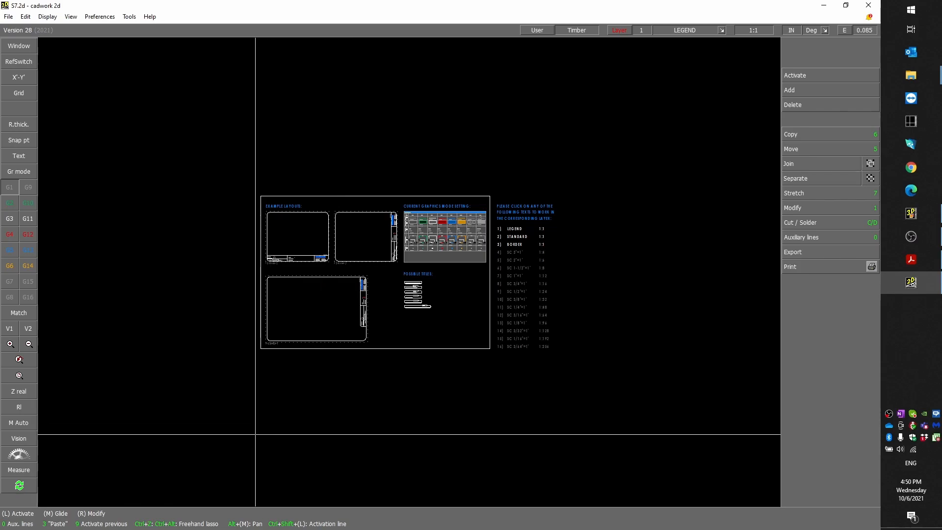
key("3")
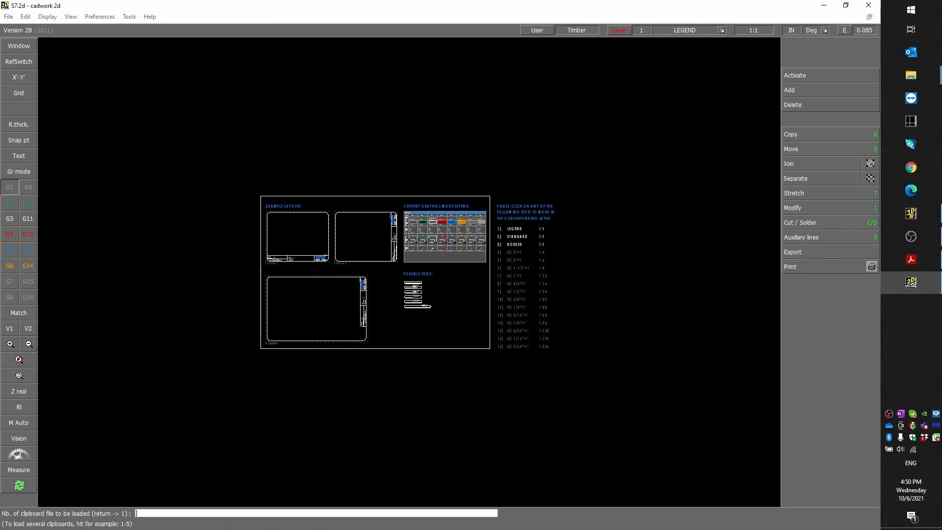
key("Return")
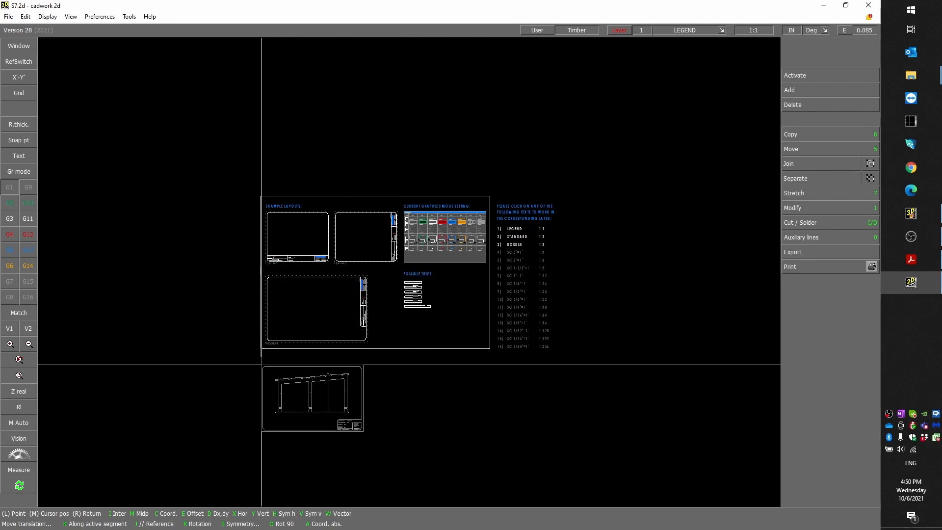
left_click(262, 366)
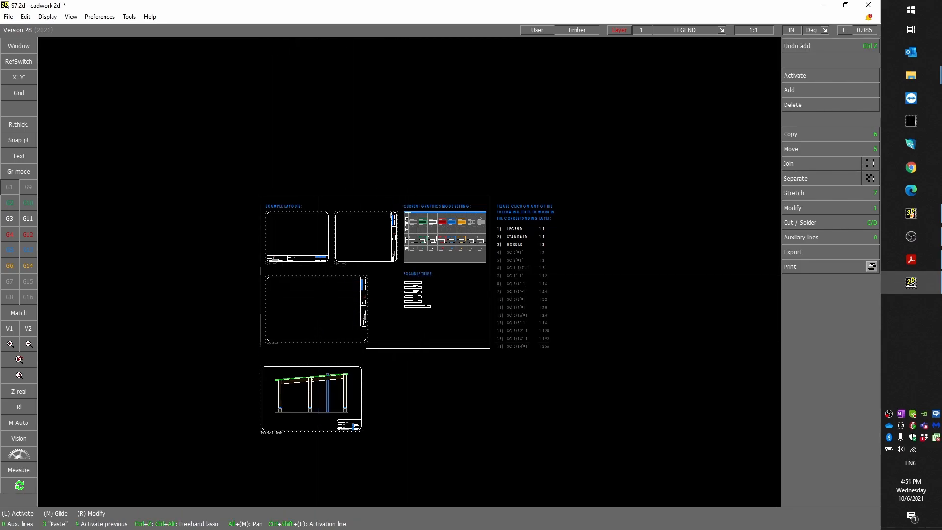
Launch the SpotOnTheMouse utility and minimize its settings window
key("super")
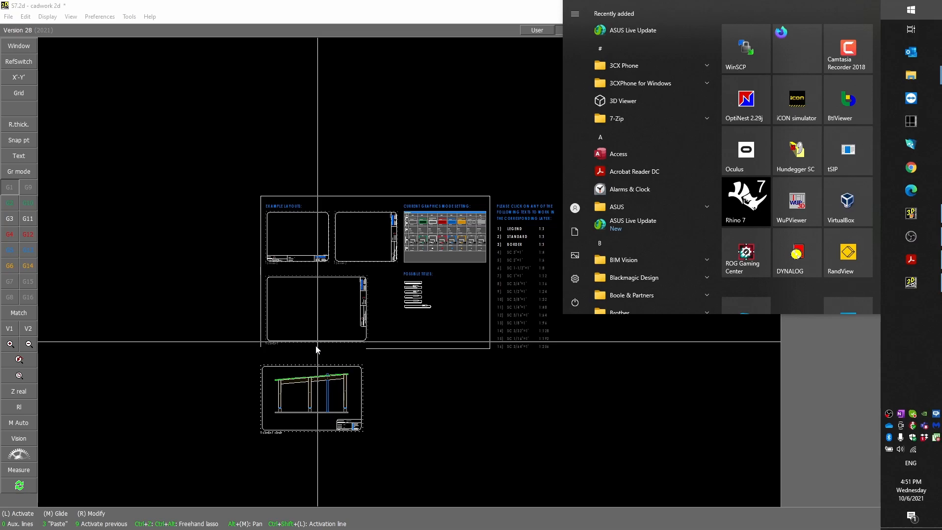
type("mo")
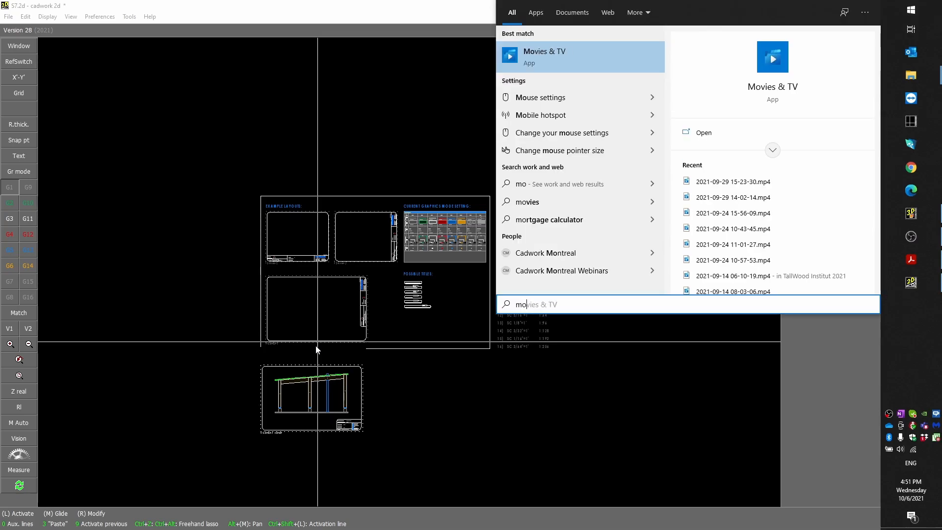
key("BackSpace")
key("BackSpace")
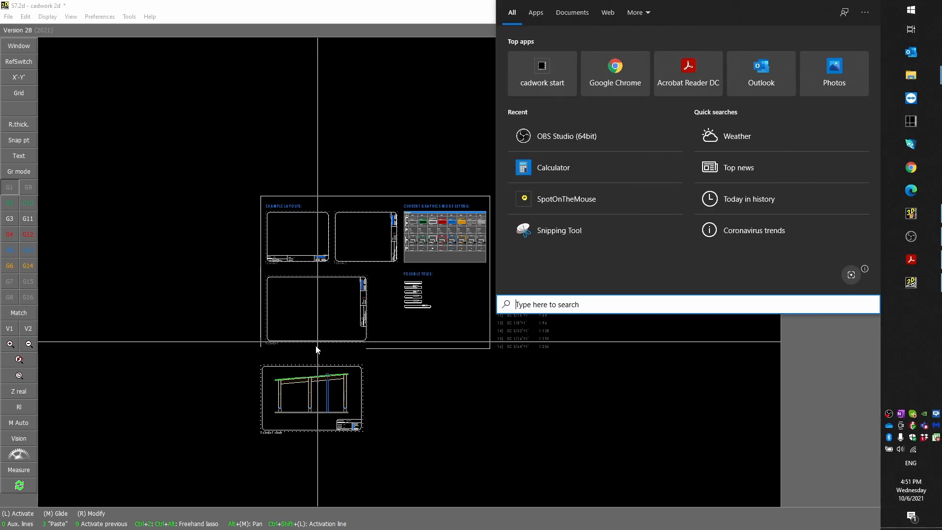
type("spo")
key("Return")
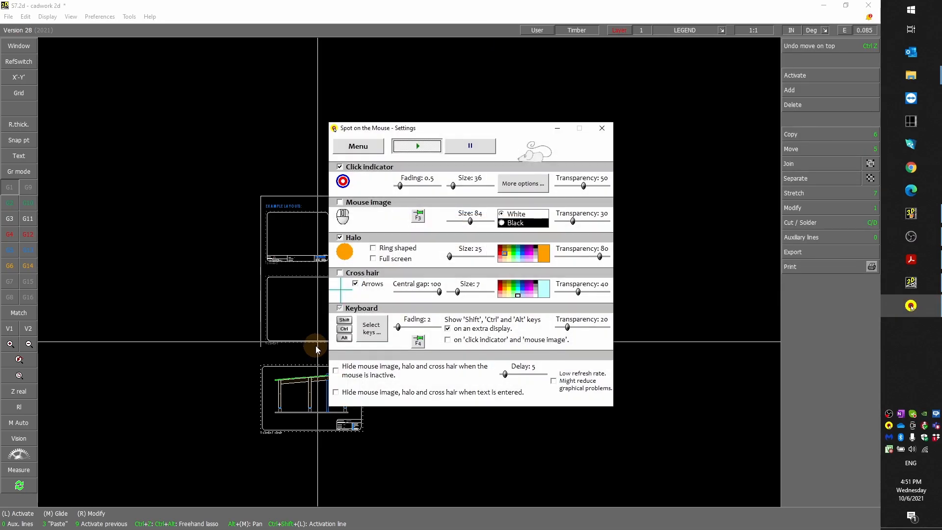
left_click(557, 129)
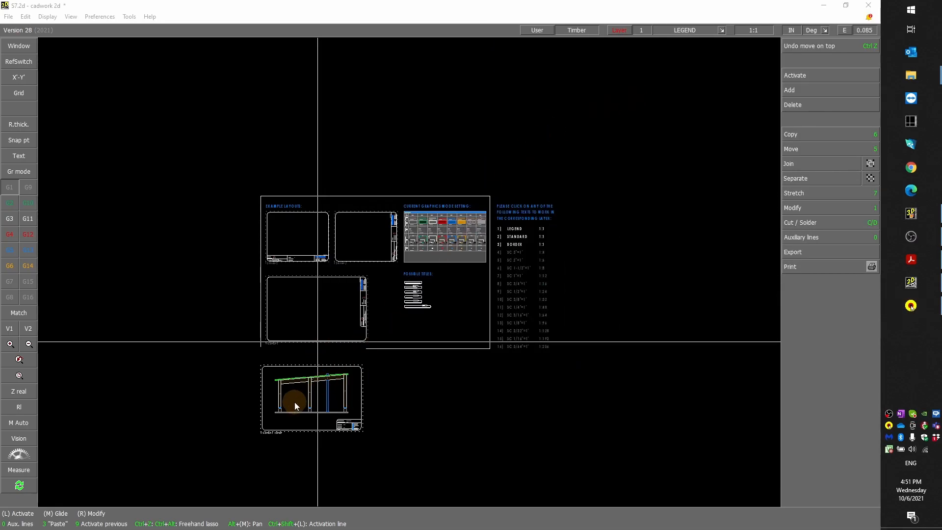
Examine the pasted shed elevation sheet and the details in its title block
scroll(318, 342, "up", 4)
scroll(409, 272, "down", 2)
scroll(409, 273, "up", 2)
scroll(409, 273, "down", 2)
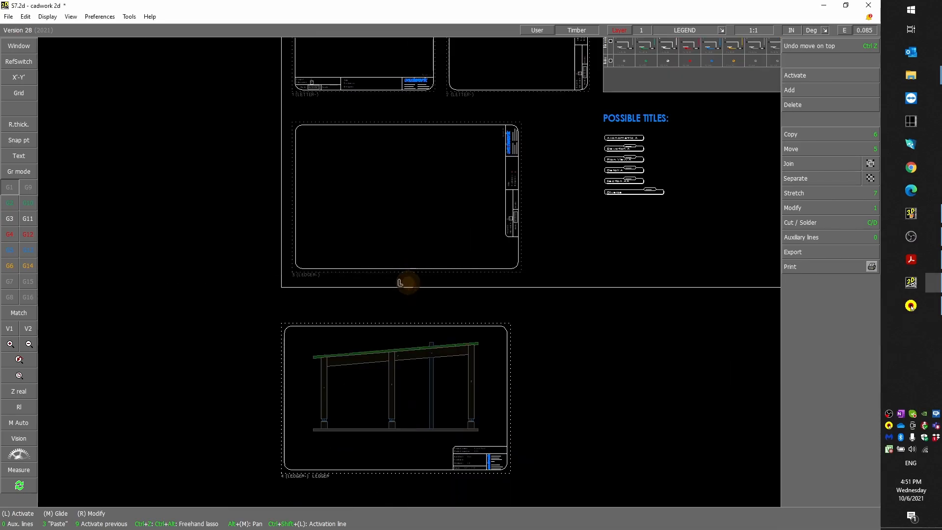
scroll(408, 452, "up", 2)
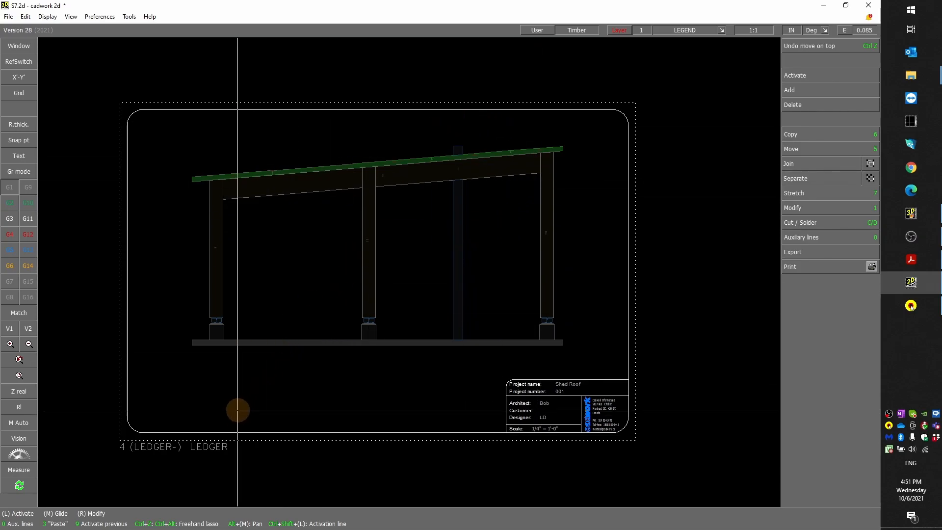
scroll(479, 430, "up", 3)
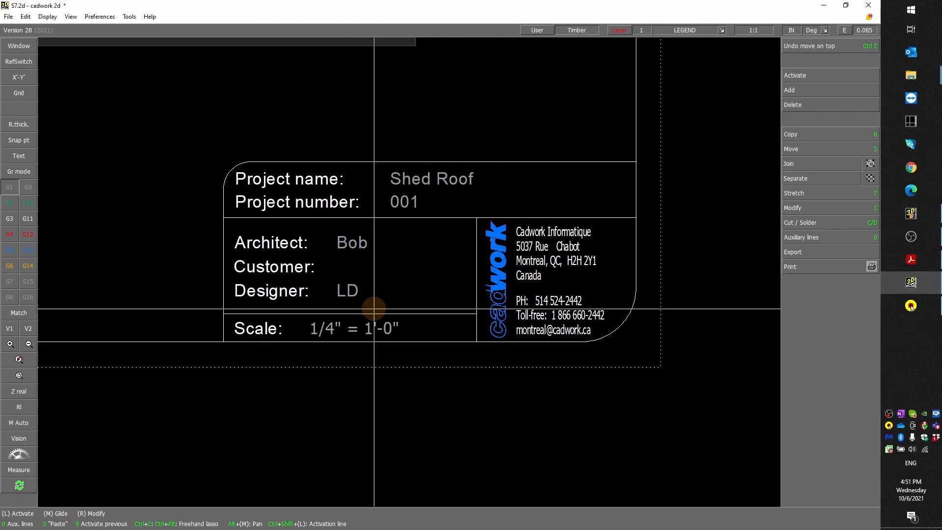
Examine the title block fields and the full shed elevation on the pasted LEDGER sheet
scroll(382, 297, "down", 4)
scroll(406, 267, "up", 4)
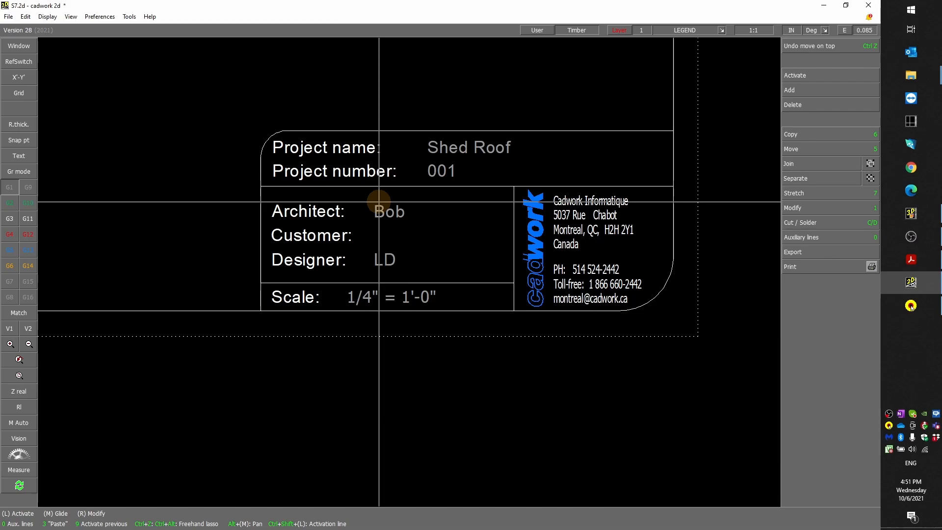
scroll(384, 250, "down", 3)
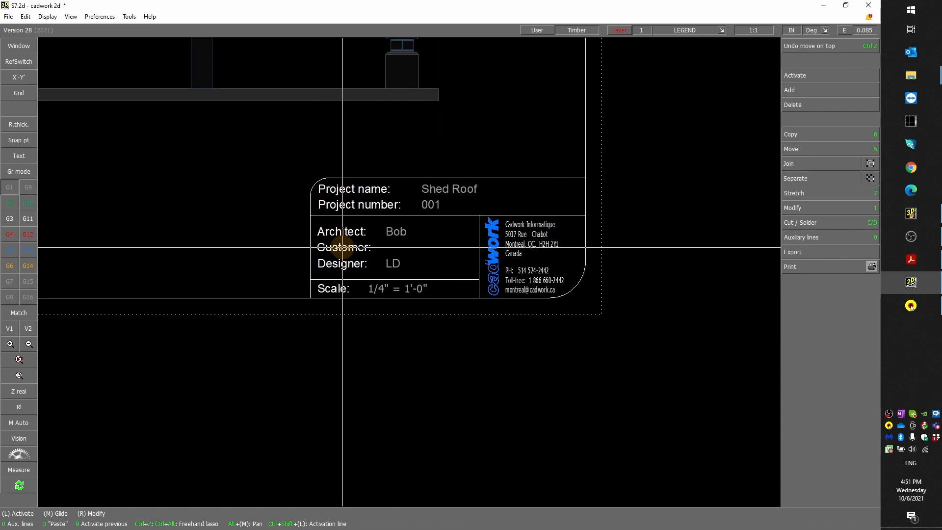
scroll(343, 248, "down", 4)
scroll(399, 263, "up", 3)
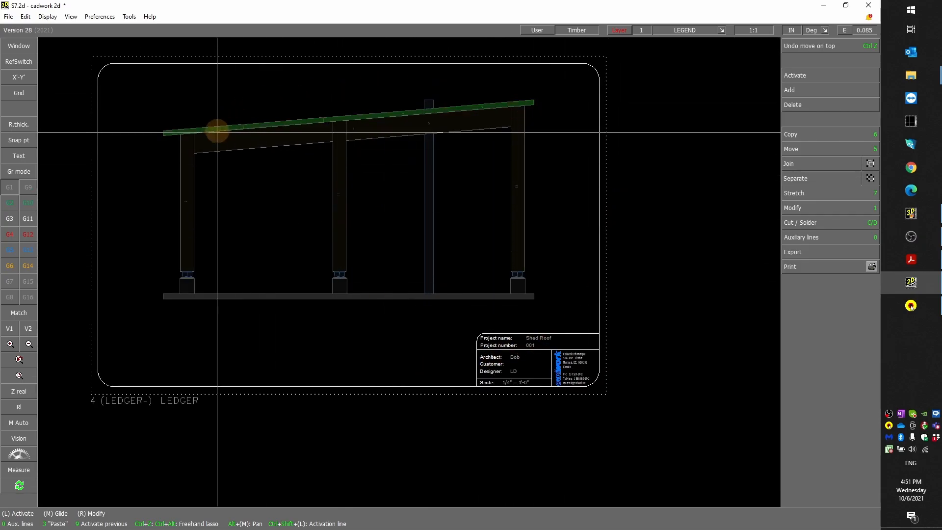
scroll(407, 271, "up", 2)
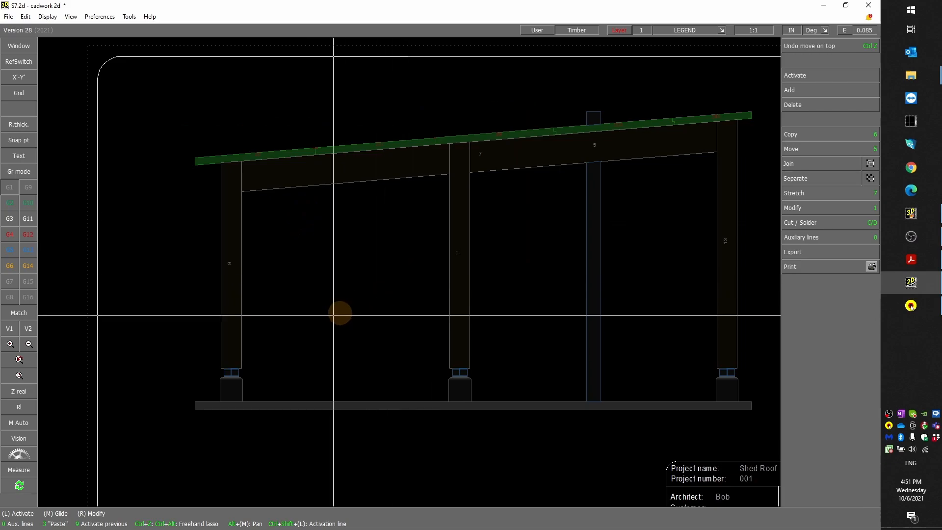
Make the elevation's layer 11, SC 1/4"=1', the current layer by picking it from the shed's leftmost post
scroll(407, 270, "up", 3)
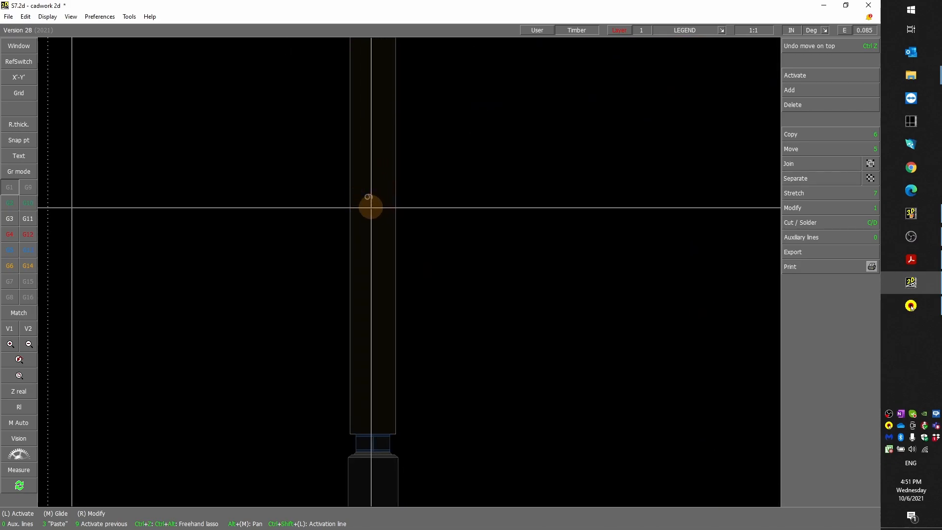
key("l")
left_click(394, 227)
scroll(453, 271, "down", 3)
scroll(453, 271, "down", 2)
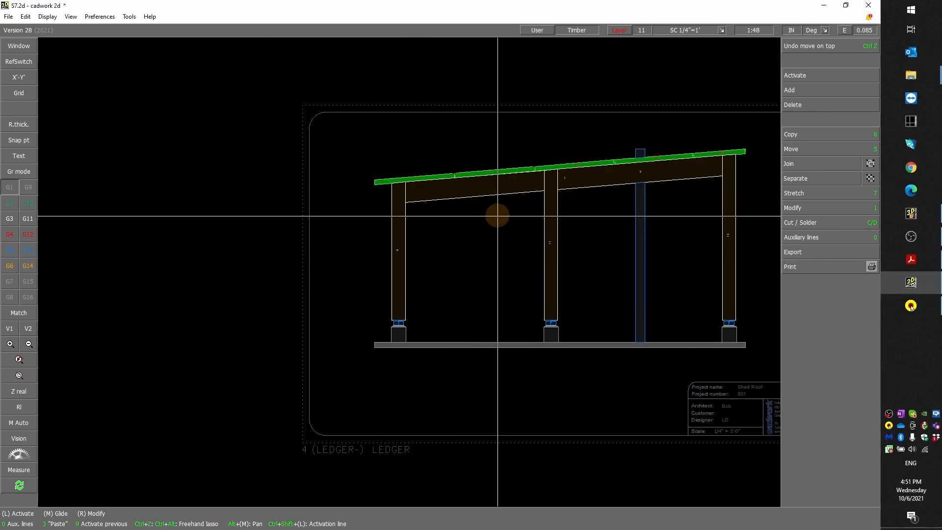
Switch to the Shed roof.3d model and open the attributes display settings for the 2D with Layout export type
left_click(912, 215)
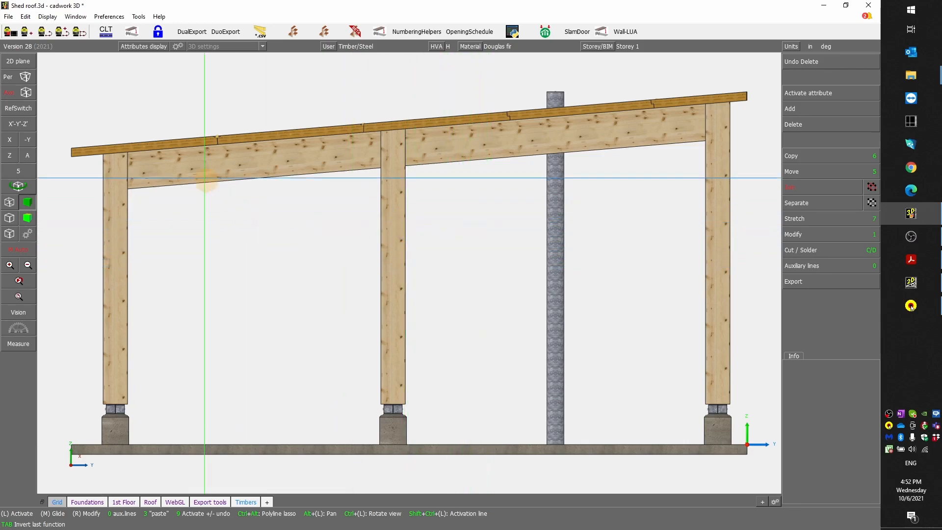
left_click(179, 46)
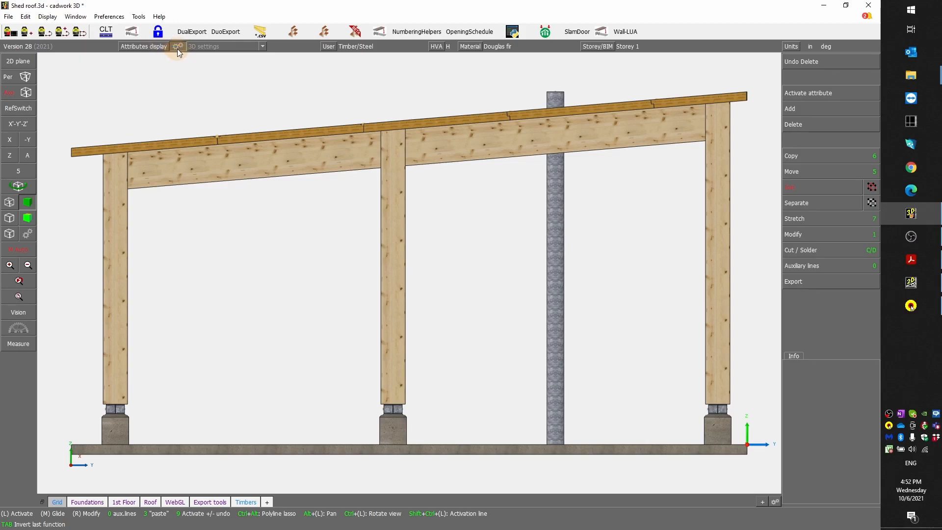
left_click_drag(516, 64, 418, 78)
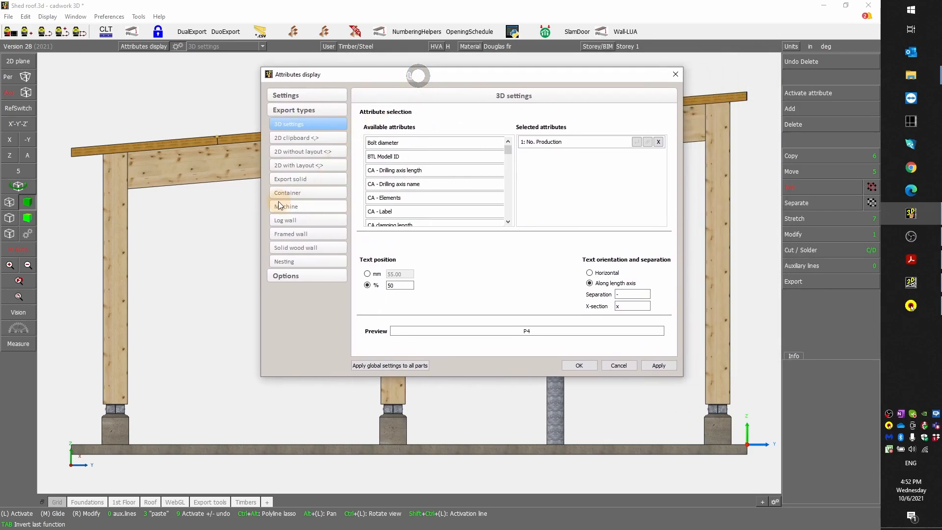
left_click(289, 166)
left_click(442, 170)
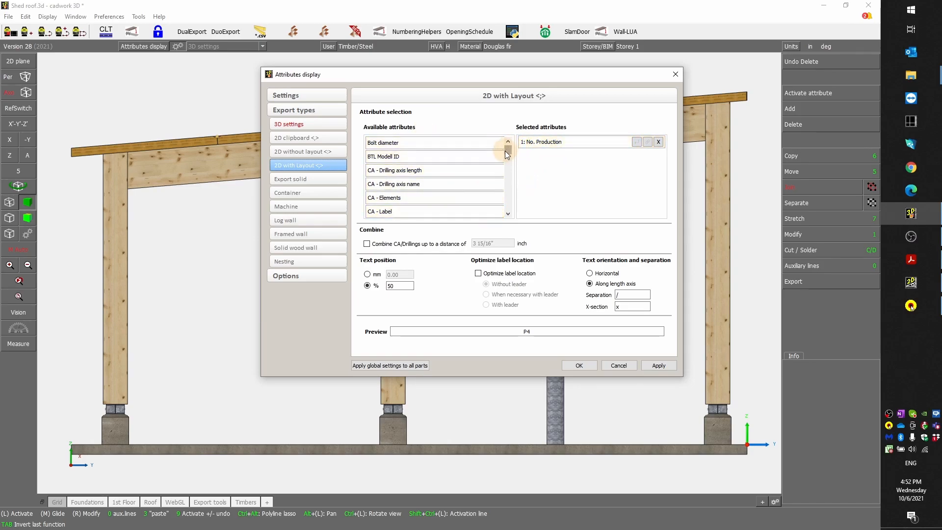
mouse_move(507, 152)
left_mouse_down()
mouse_move(507, 206)
mouse_move(511, 151)
left_mouse_up()
Enable combining of CA/drilling labels and set the combining distance to 12 inches
left_click(368, 245)
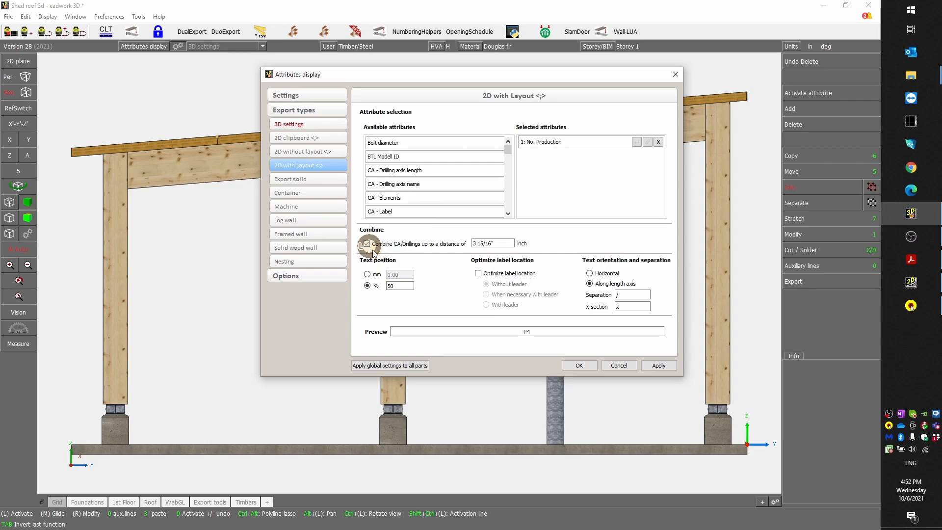
left_click_drag(503, 242, 431, 244)
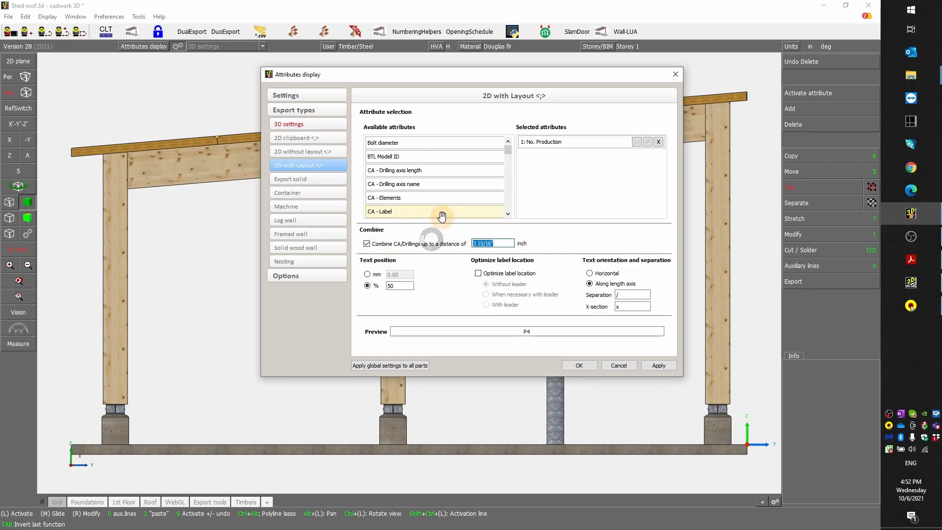
type("12")
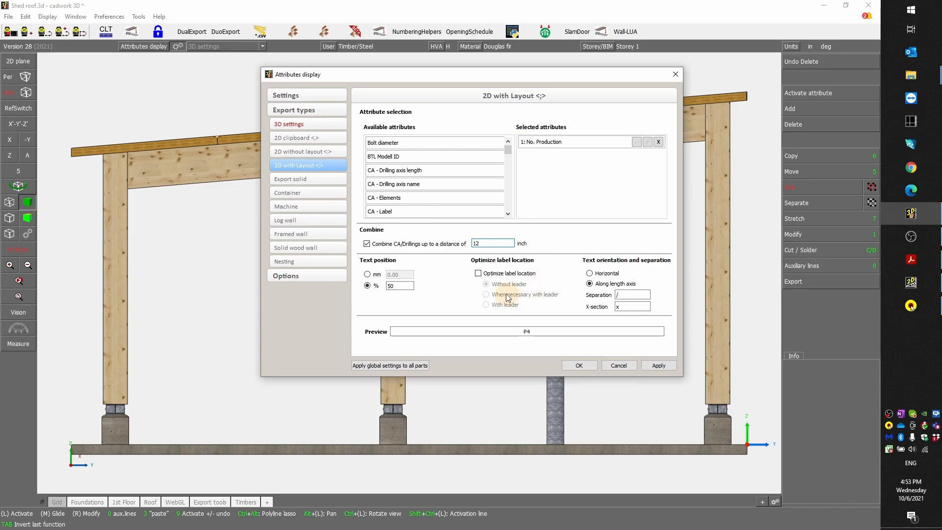
Enable label location optimization and set it to use a leader when necessary
left_click(478, 273)
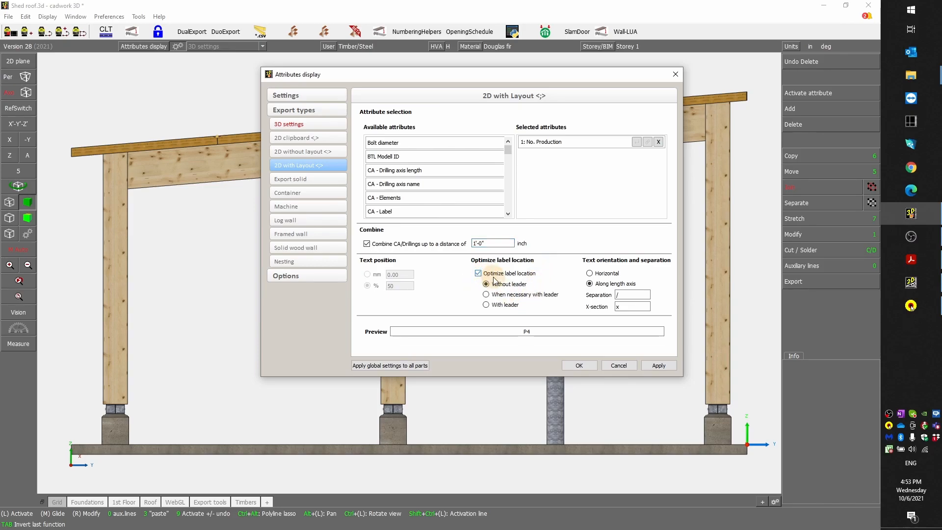
left_click(486, 284)
left_click(487, 307)
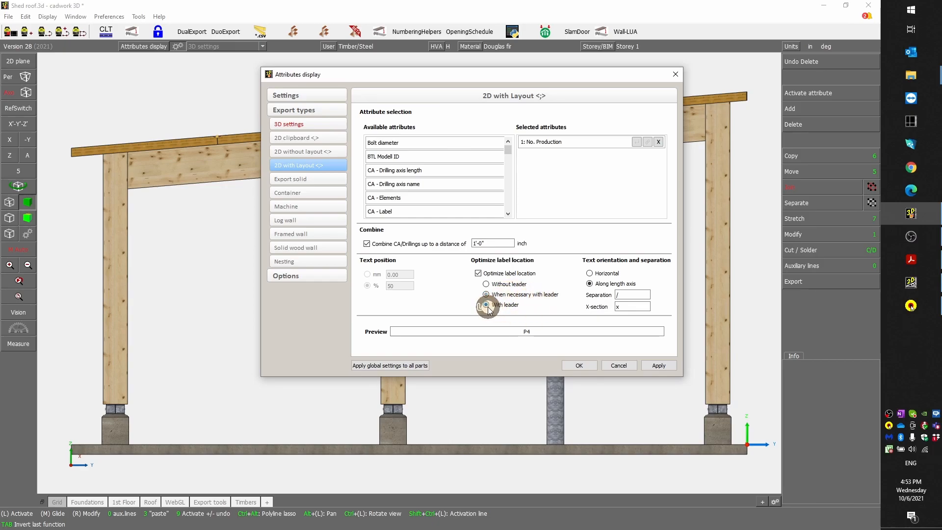
left_click(486, 295)
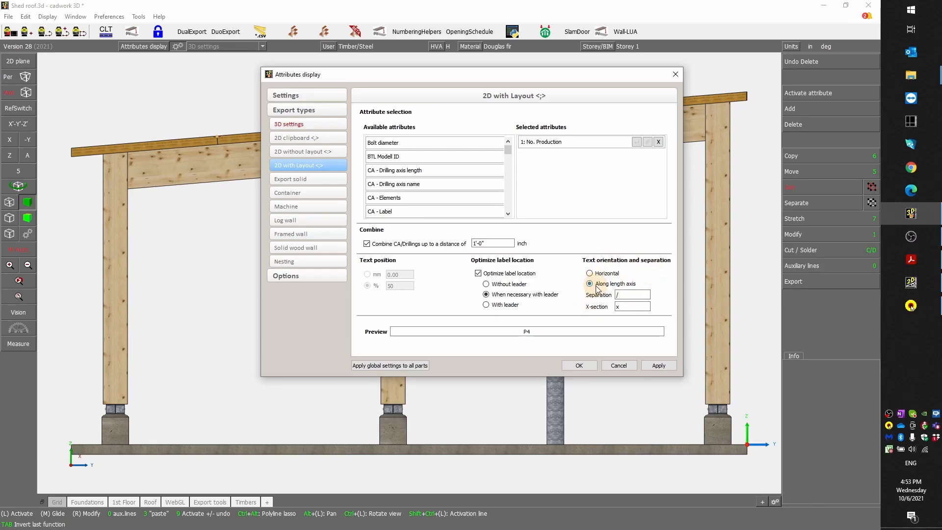
Switch to the S7.2d drawing and examine the number labels on the posts, beams and roof panels
left_click(911, 283)
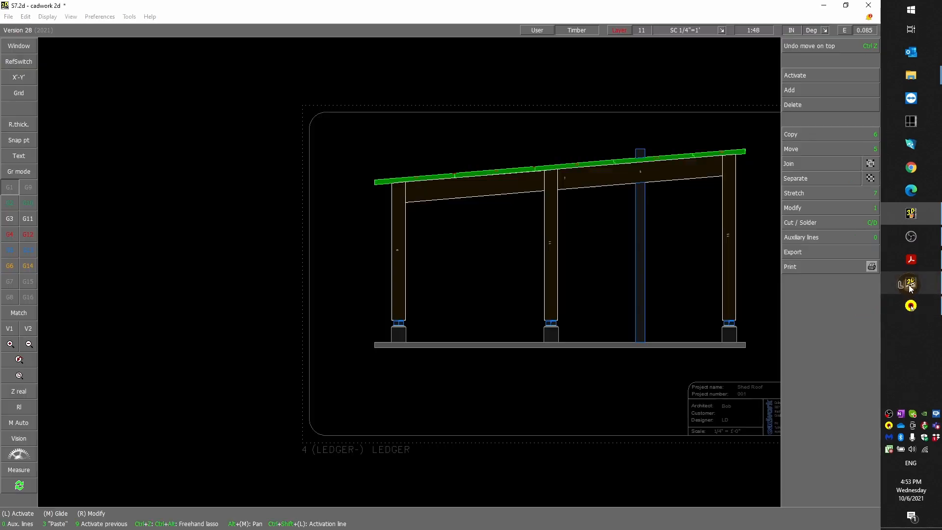
scroll(551, 259, "up", 3)
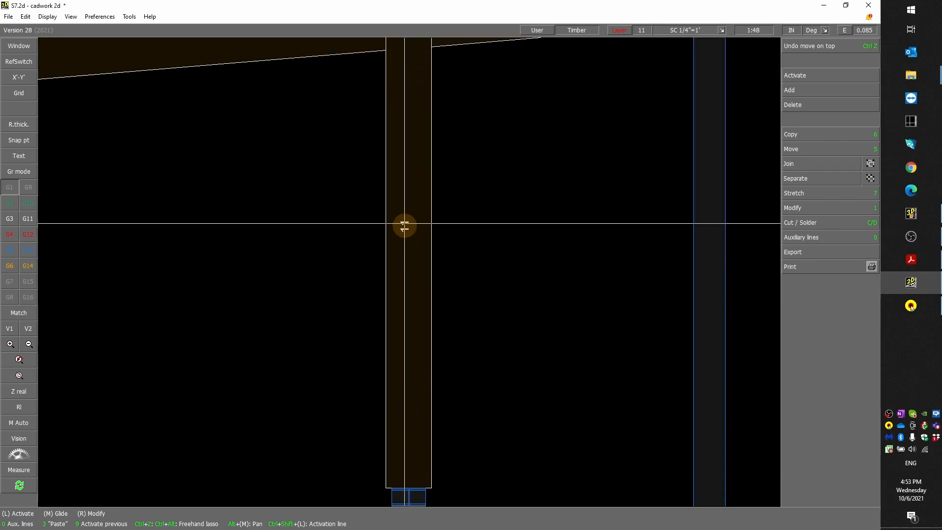
scroll(402, 226, "down", 1)
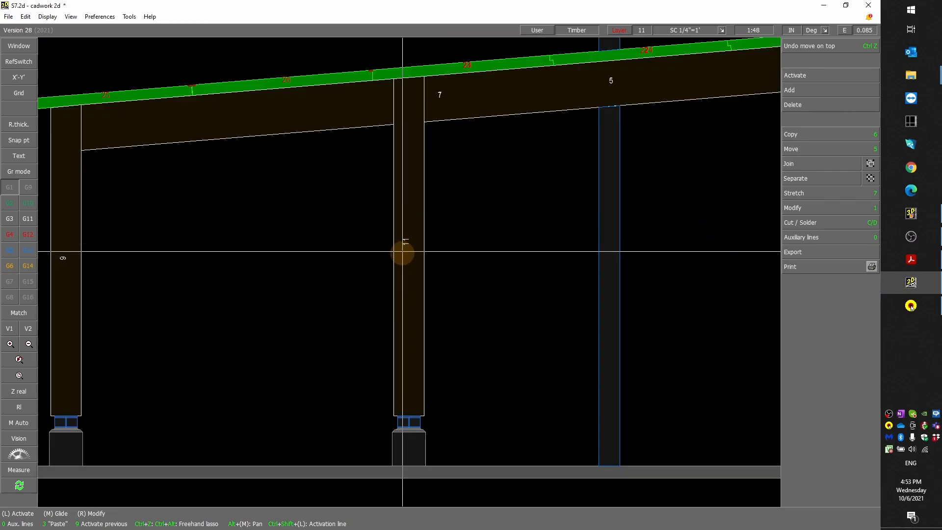
scroll(412, 152, "down", 2)
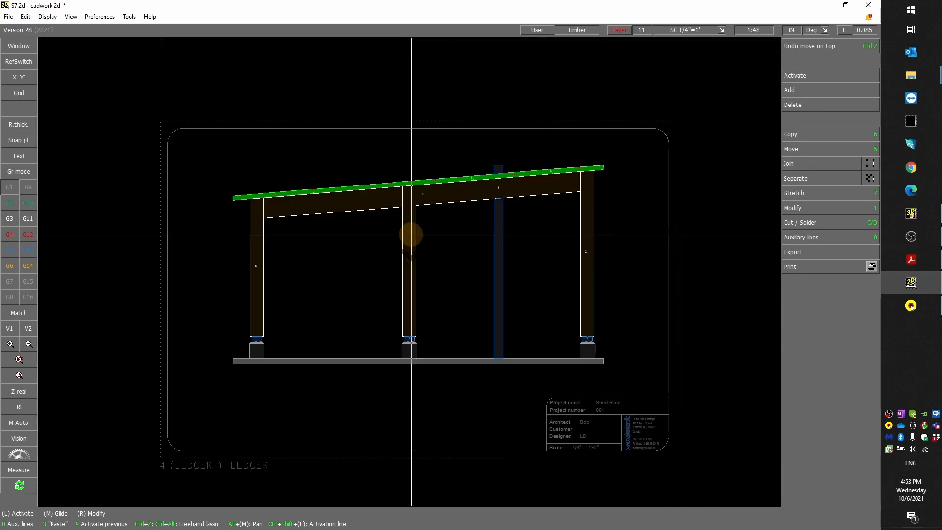
scroll(496, 200, "up", 1)
scroll(450, 254, "up", 1)
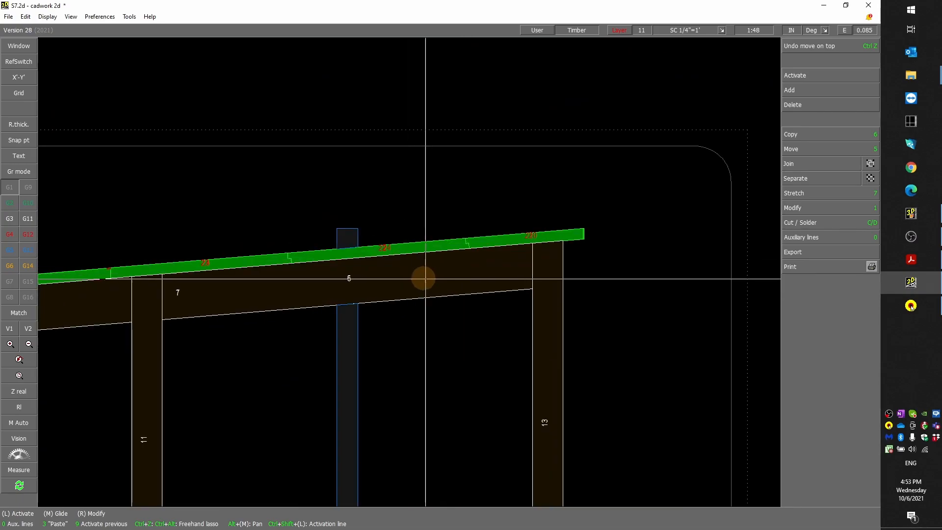
scroll(402, 252, "up", 1)
scroll(389, 264, "up", 2)
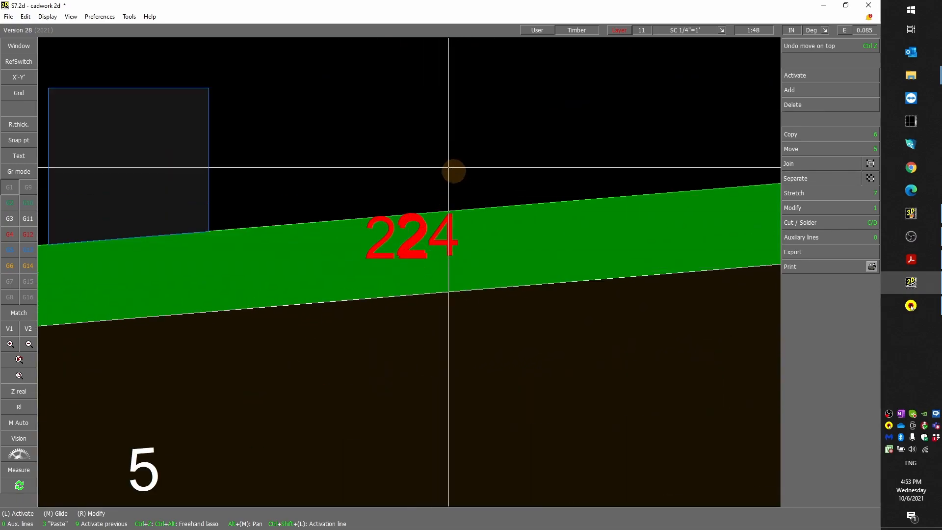
scroll(387, 254, "down", 2)
scroll(413, 299, "down", 1)
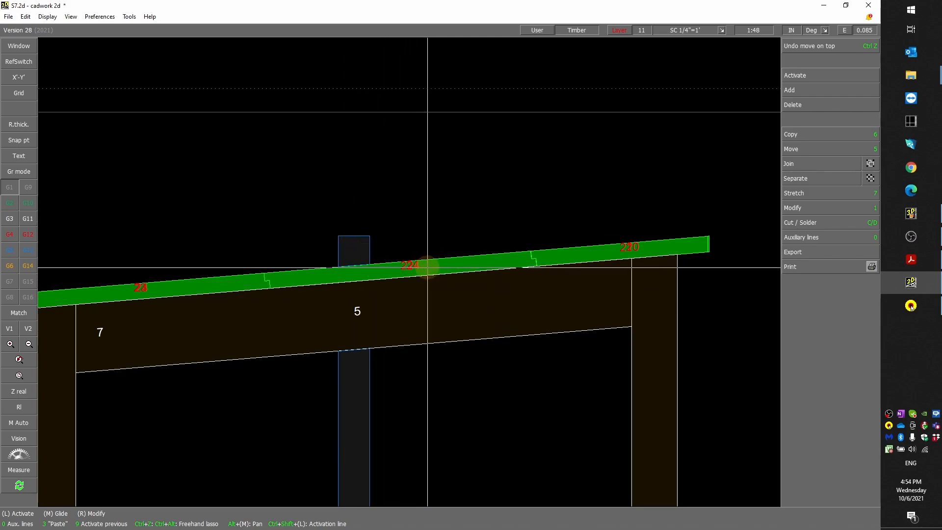
Turn off joined selection and move the label 22 clear of the overlapping label on the roof panel beside the pipe
key("ctrl+a")
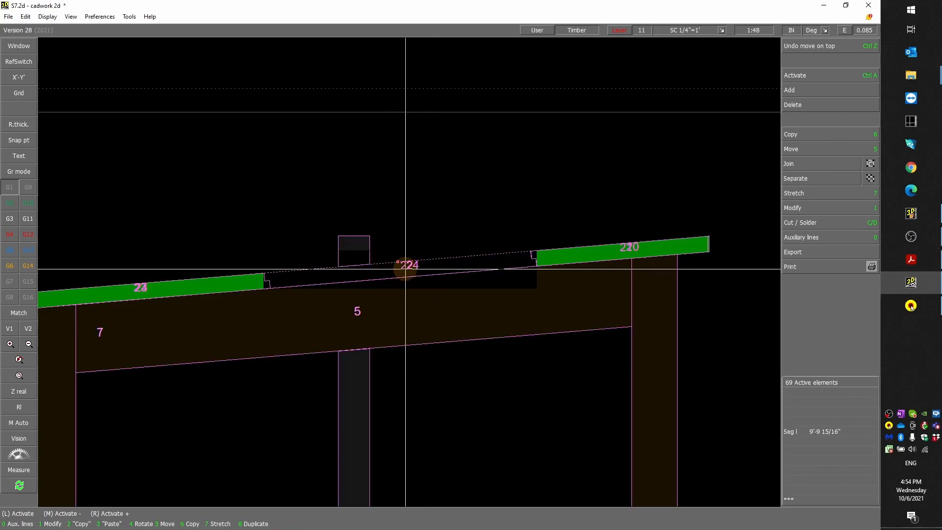
scroll(402, 267, "up", 3)
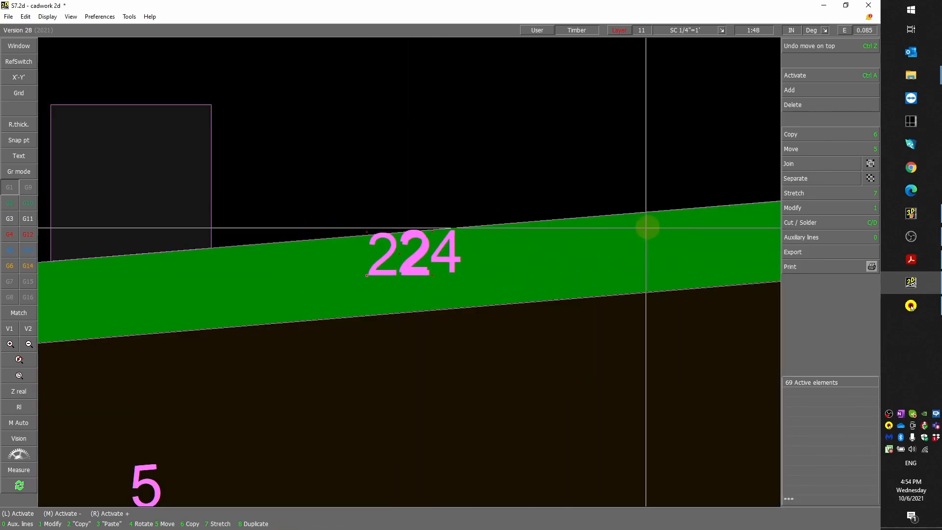
left_click(870, 164)
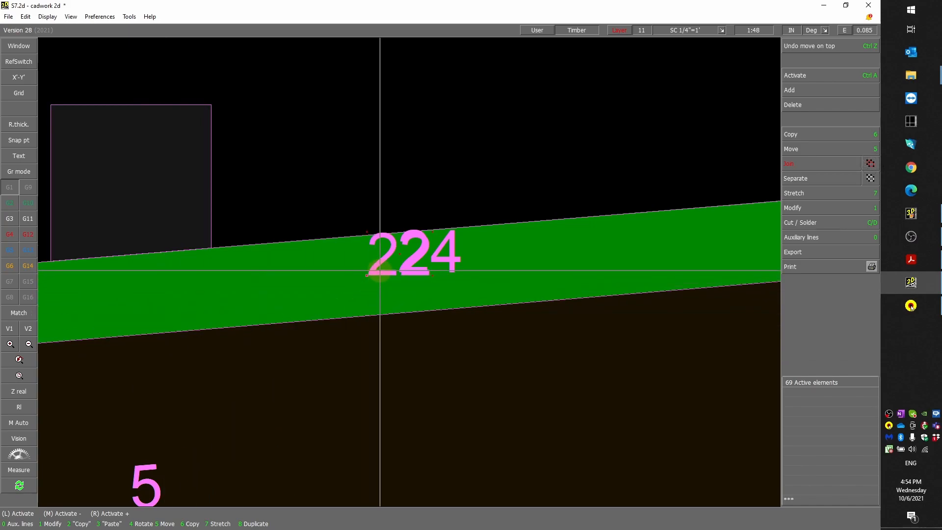
left_click(378, 271)
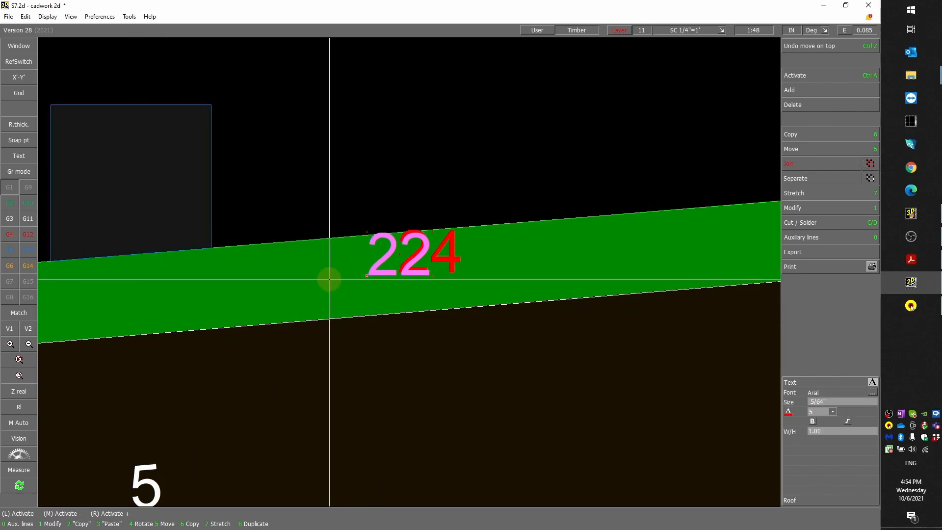
key("5")
right_click(282, 299)
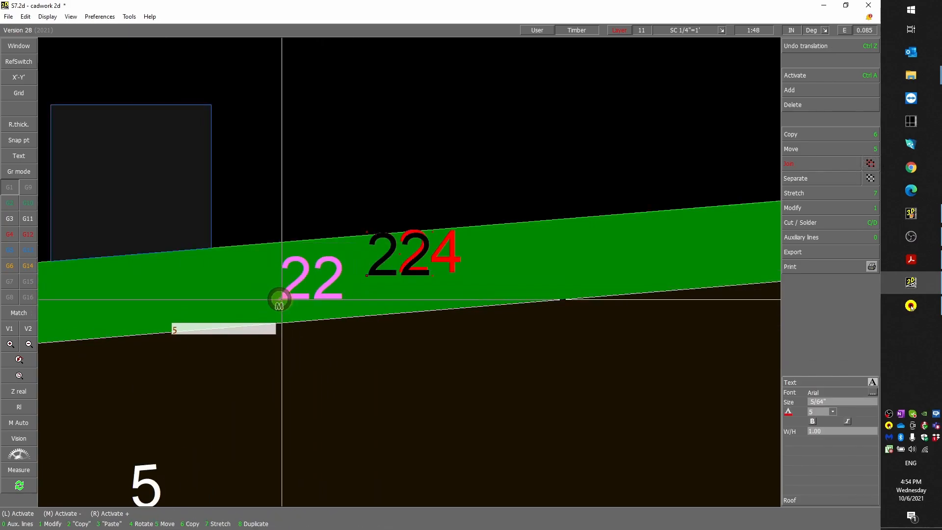
scroll(366, 282, "down", 3)
scroll(409, 272, "down", 2)
left_click(425, 210)
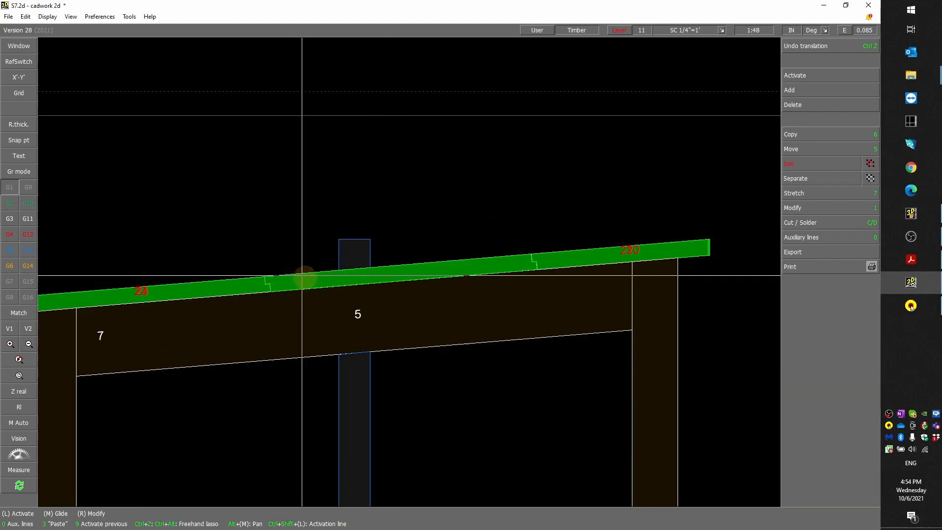
scroll(374, 336, "down", 3)
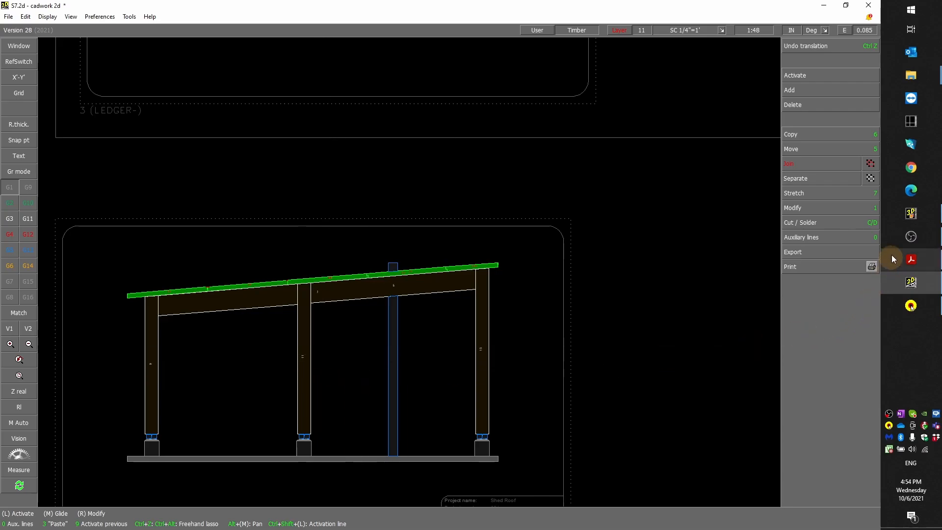
Switch back to the Shed roof.3d model, accept the attributes display settings and show the shed in axonometric view
left_click(911, 214)
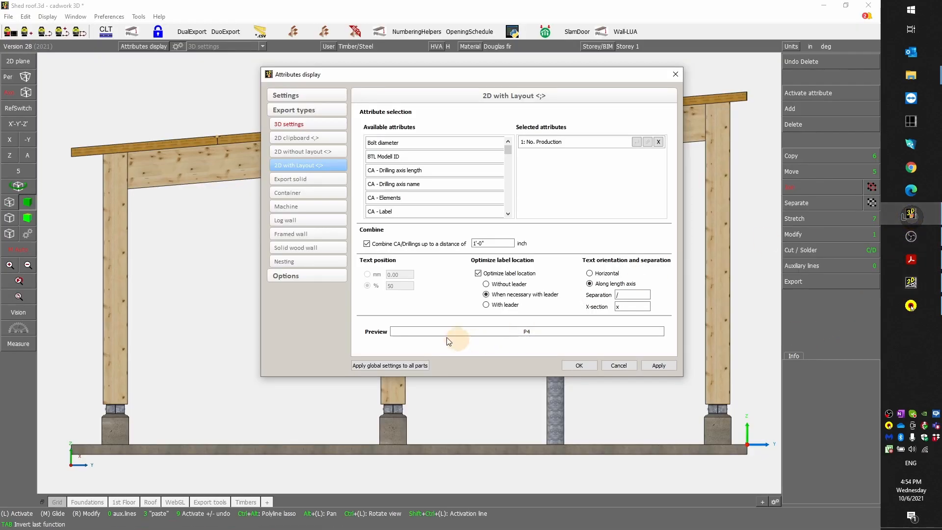
left_click(579, 365)
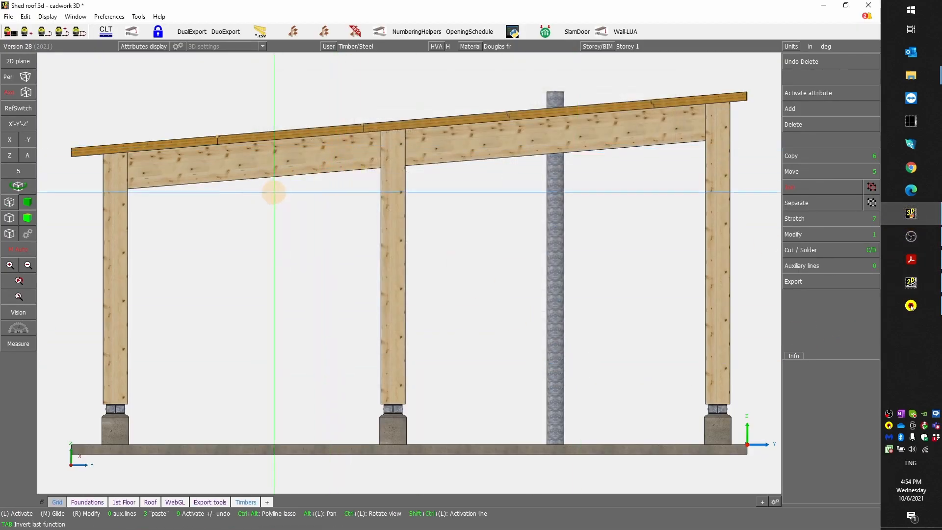
left_click(28, 156)
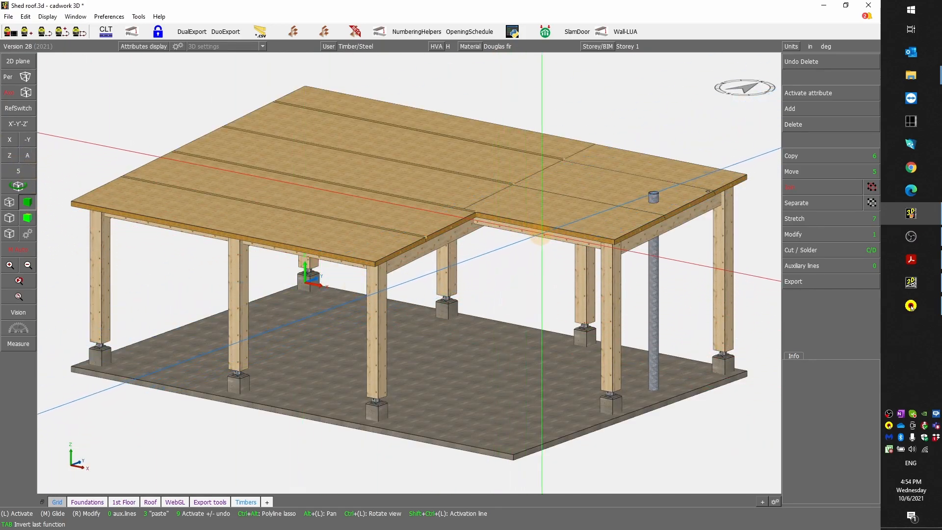
Activate the three posts, two sloping beams and adjoining roof panels along the pipe-side end of the shed
left_click(578, 220)
right_click(609, 185)
right_click(653, 163)
right_click(609, 319)
right_click(686, 211)
right_click(718, 239)
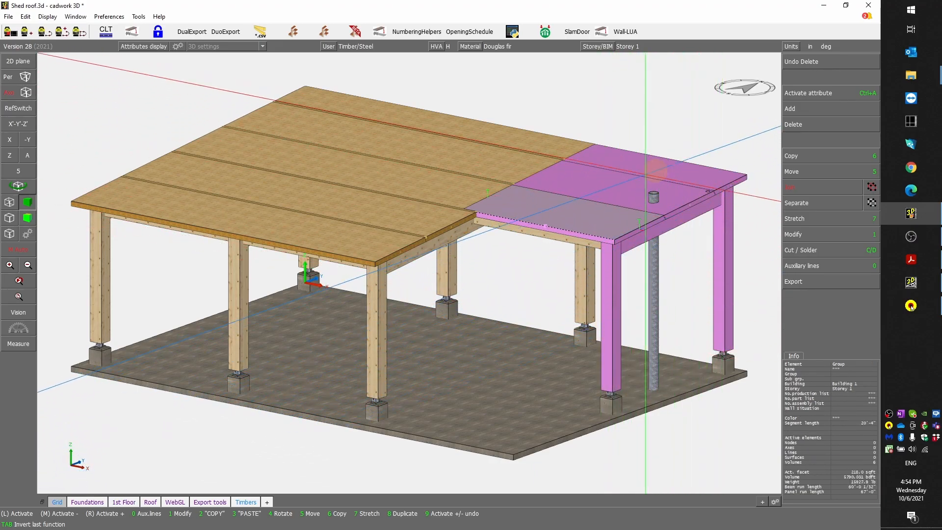
right_click(414, 252)
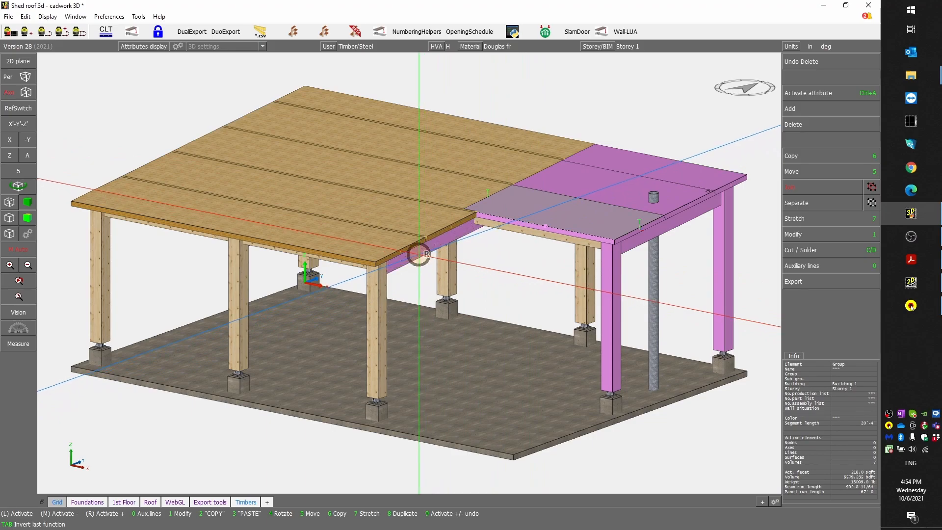
right_click(378, 313)
right_click(381, 249)
right_click(410, 221)
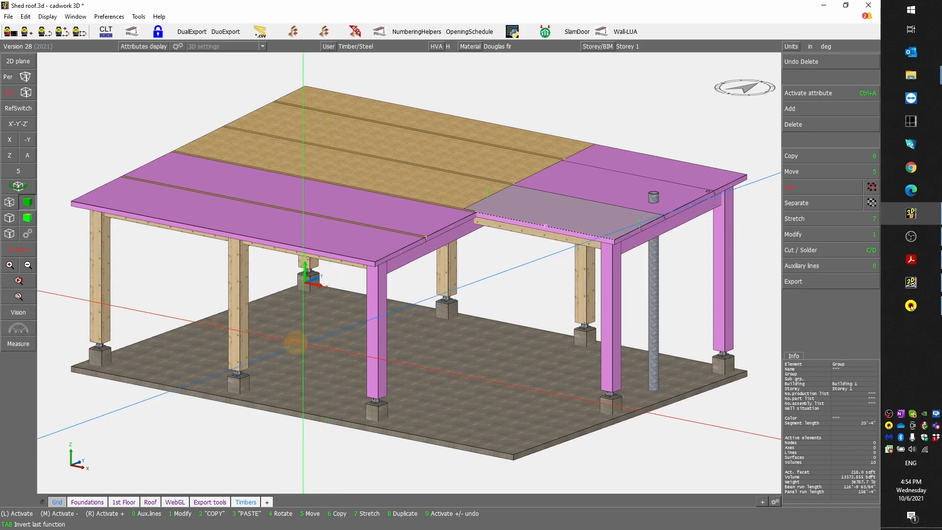
Show the shed in X elevation and copy it to the default clipboard, exporting attributes only for the active elements
left_click(9, 139)
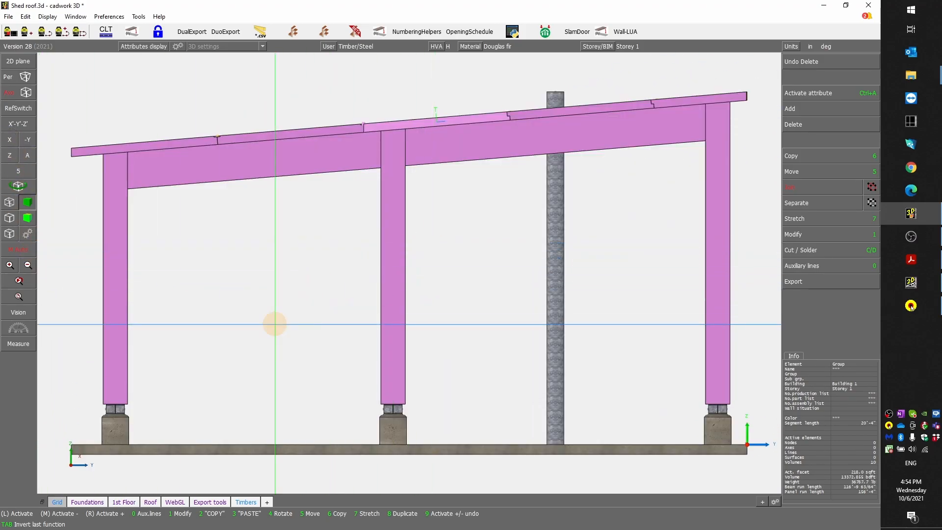
key("3")
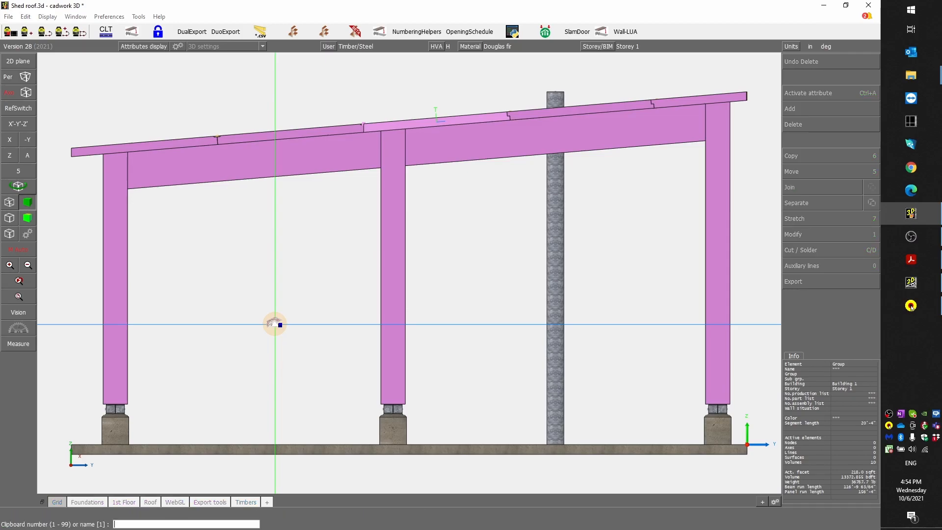
key("Return")
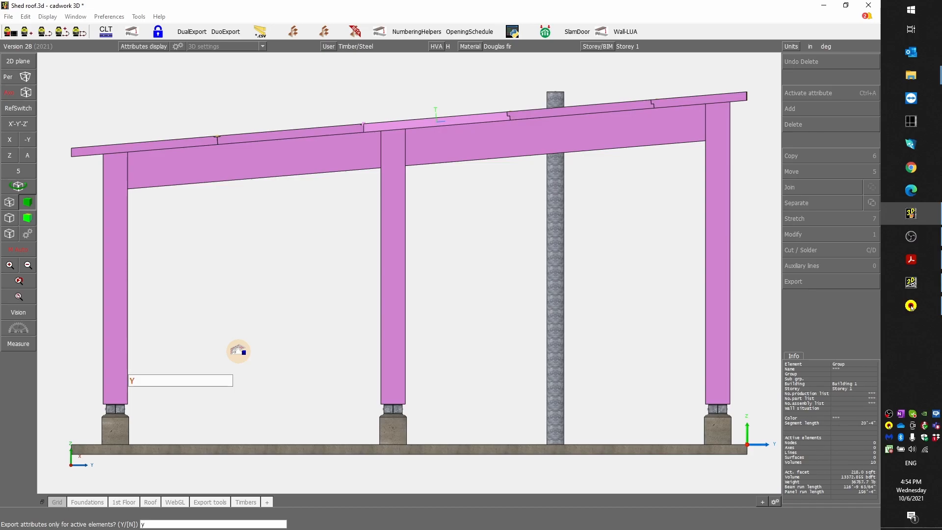
key("Return")
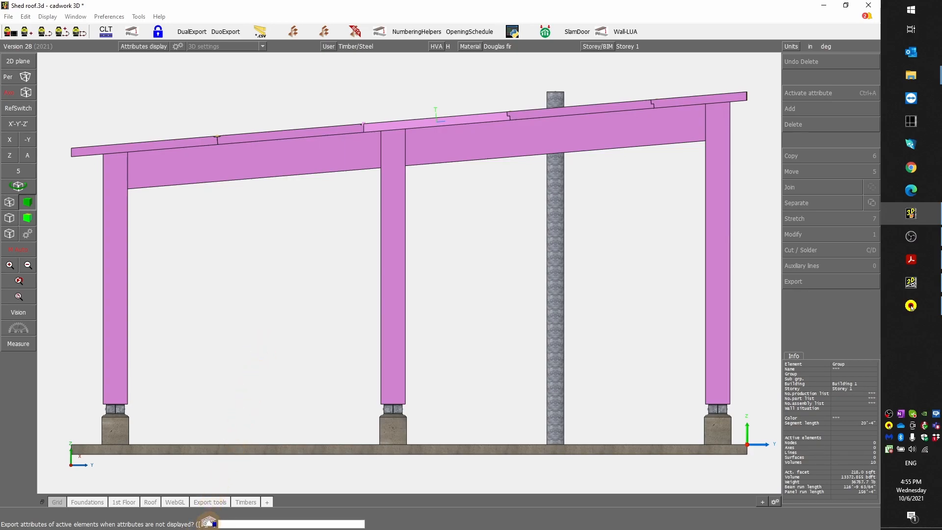
right_click(279, 333)
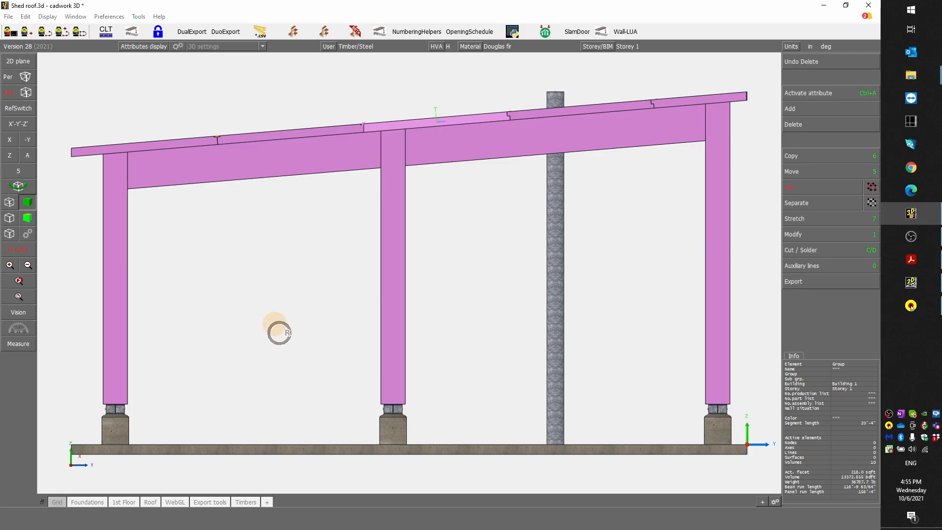
Switch to the S7.2d drawing and paste the copied elevation sheet directly beside the existing ledger sheet
left_click(911, 283)
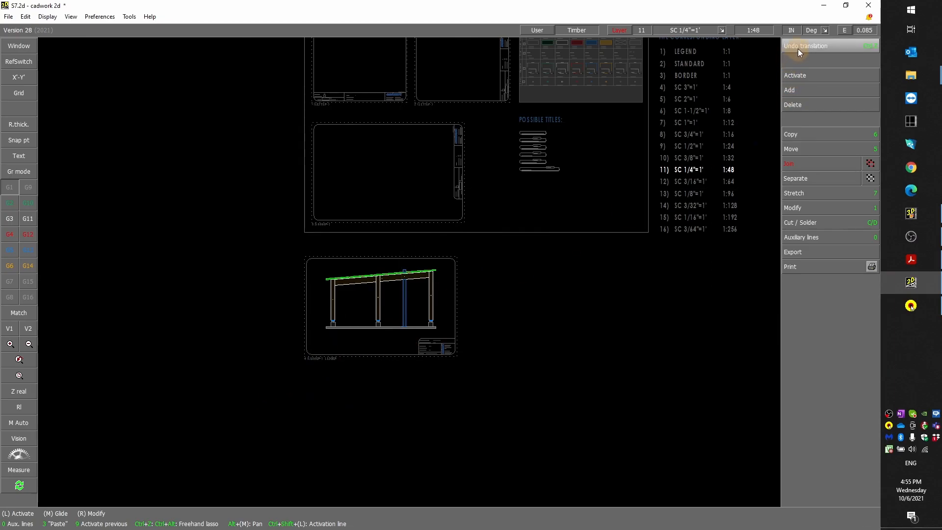
middle_click_drag(327, 349, 419, 257)
scroll(409, 271, "down", 3)
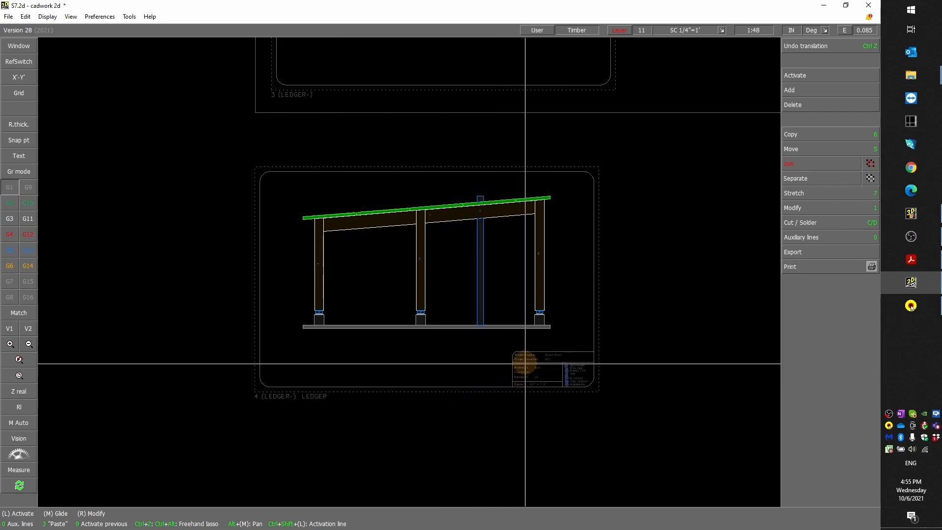
scroll(524, 368, "down", 1)
key("3")
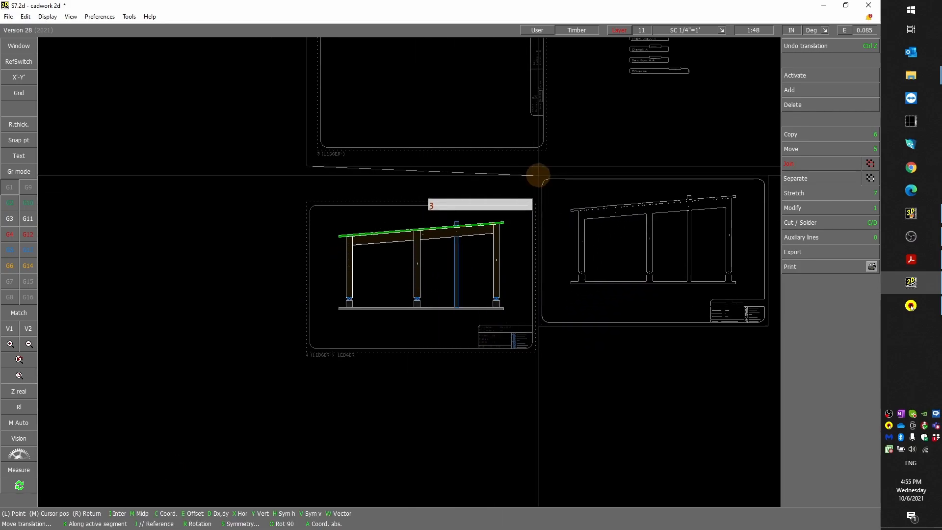
left_click(535, 201)
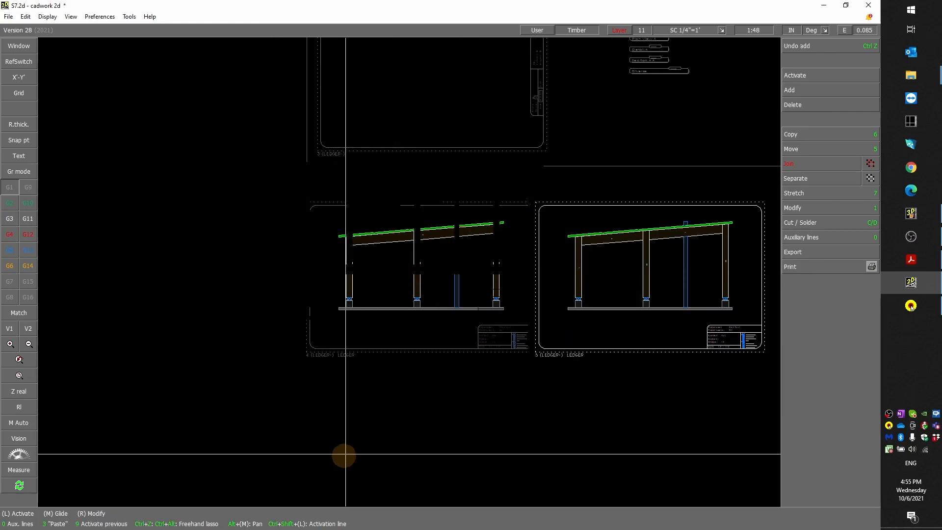
Examine the number labels on the roof panels, beams and posts of the pasted elevation
scroll(410, 272, "up", 3)
scroll(623, 183, "down", 2)
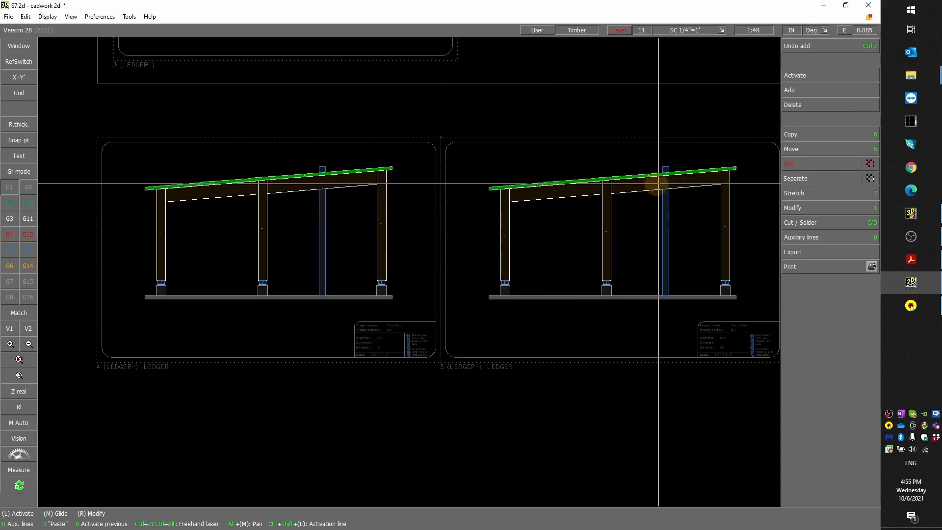
scroll(407, 271, "up", 5)
scroll(407, 272, "up", 1)
scroll(393, 273, "down", 1)
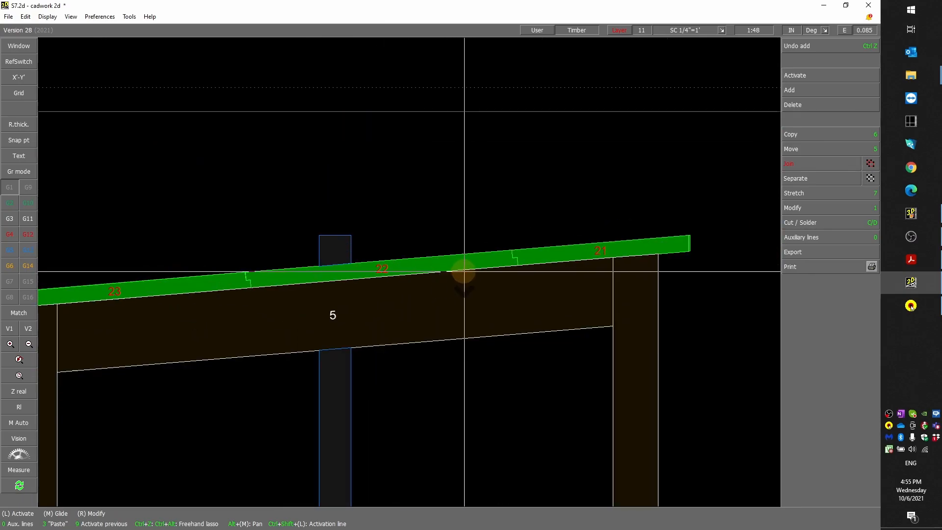
scroll(591, 257, "up", 1)
scroll(245, 309, "down", 2)
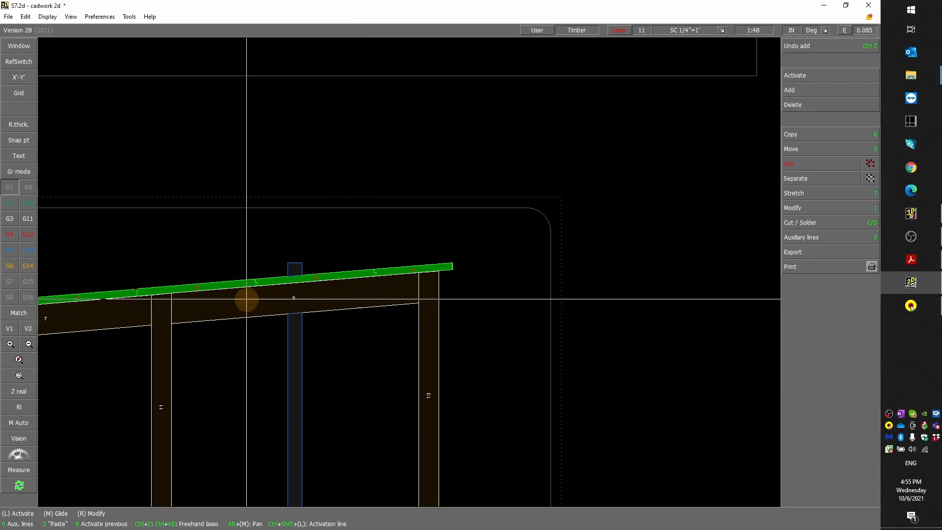
scroll(328, 259, "up", 2)
scroll(185, 278, "down", 1)
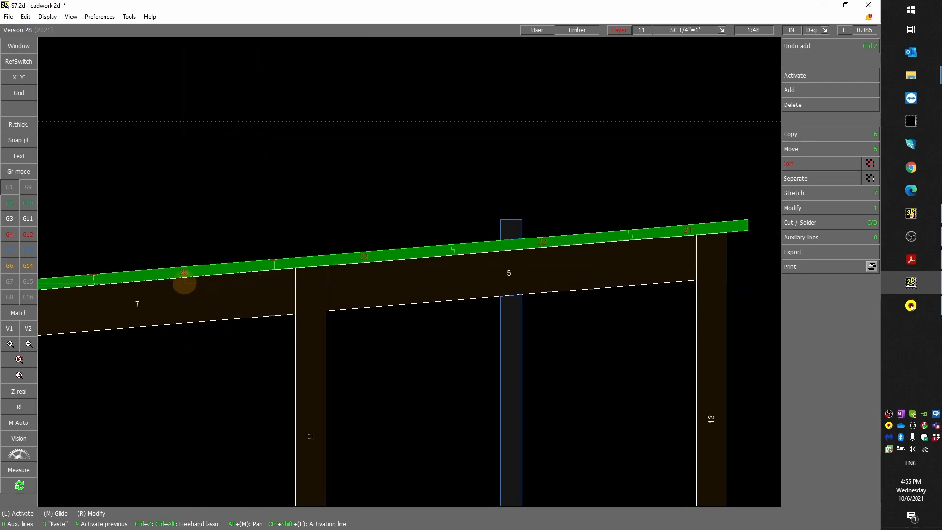
scroll(408, 270, "up", 2)
scroll(301, 298, "down", 2)
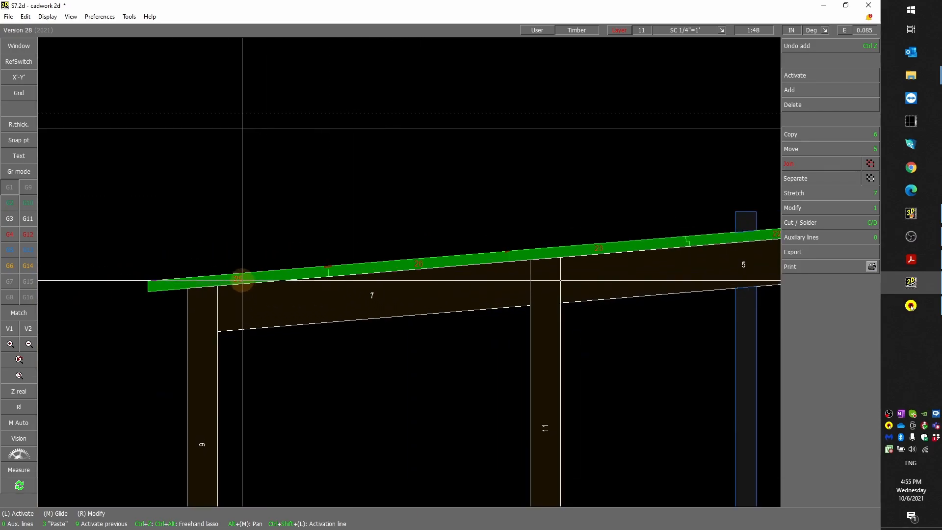
scroll(471, 291, "up", 2)
scroll(454, 304, "down", 2)
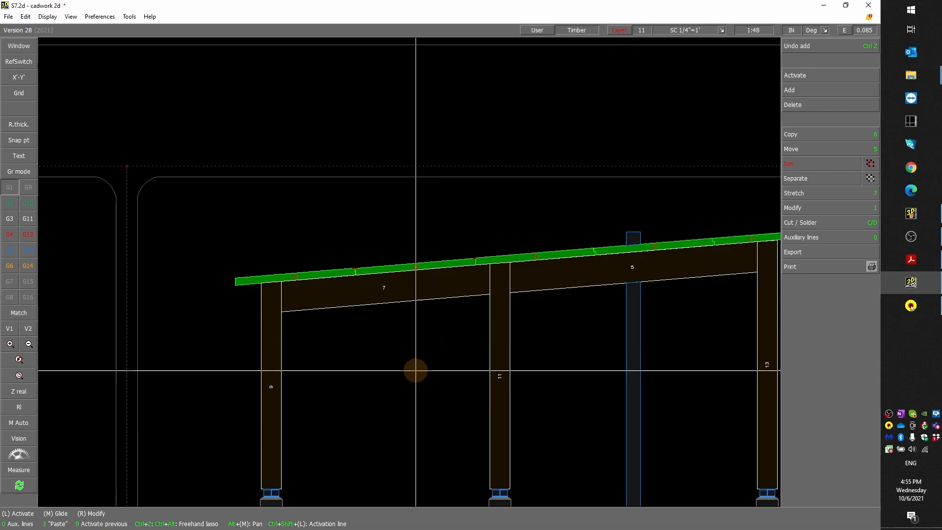
scroll(371, 400, "down", 2)
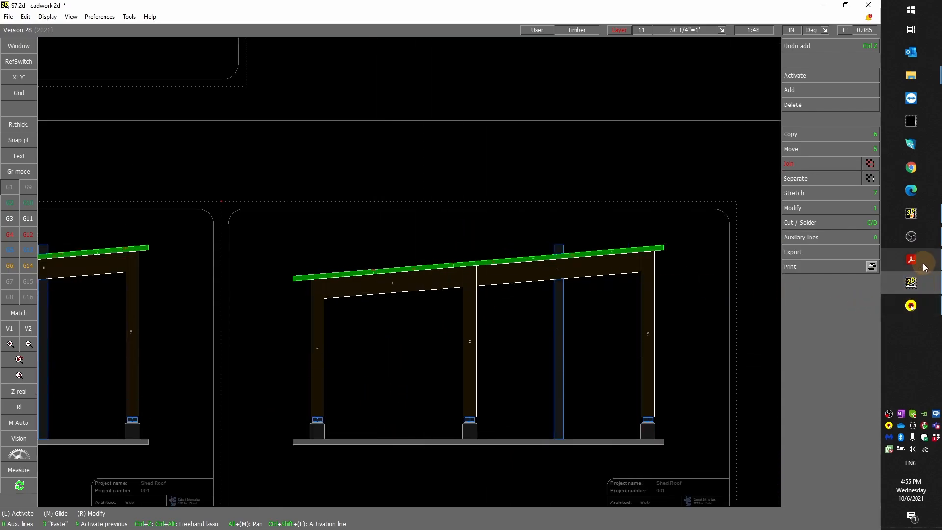
Switch to the Shed roof.3d model, show it in axonometric view with nothing active and copy it to the default clipboard
left_click(911, 213)
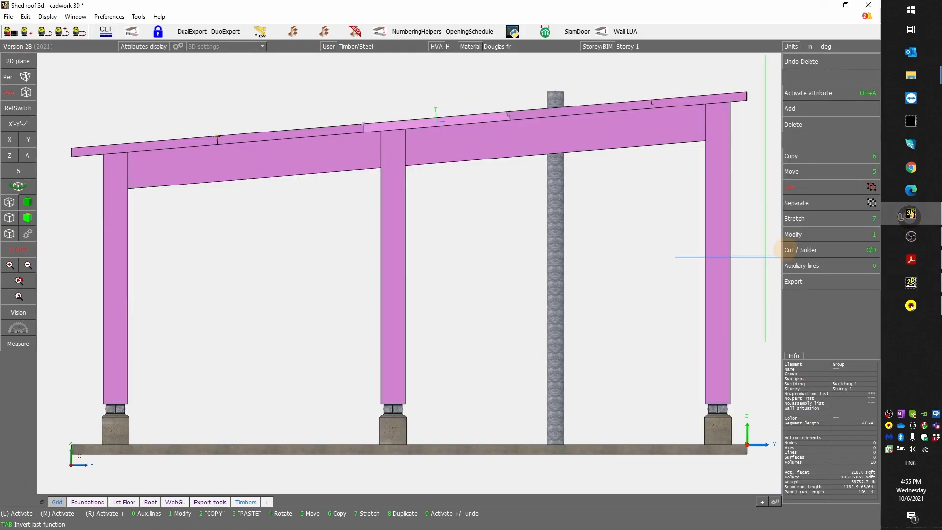
left_click(27, 156)
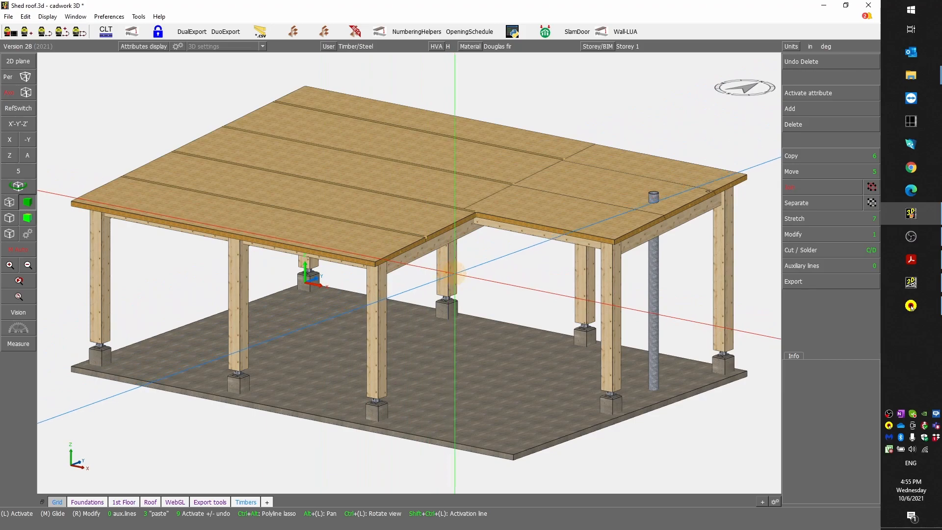
scroll(373, 253, "down", 2)
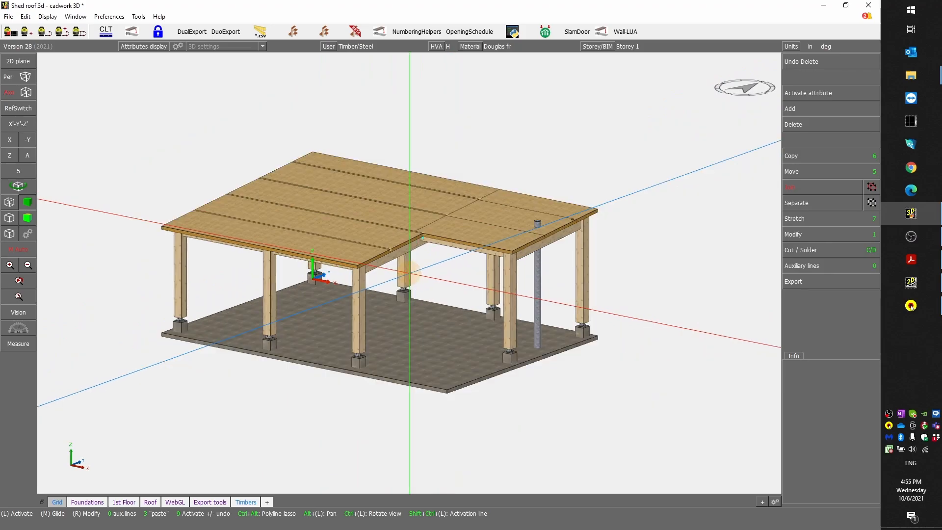
key("3")
right_click(409, 273)
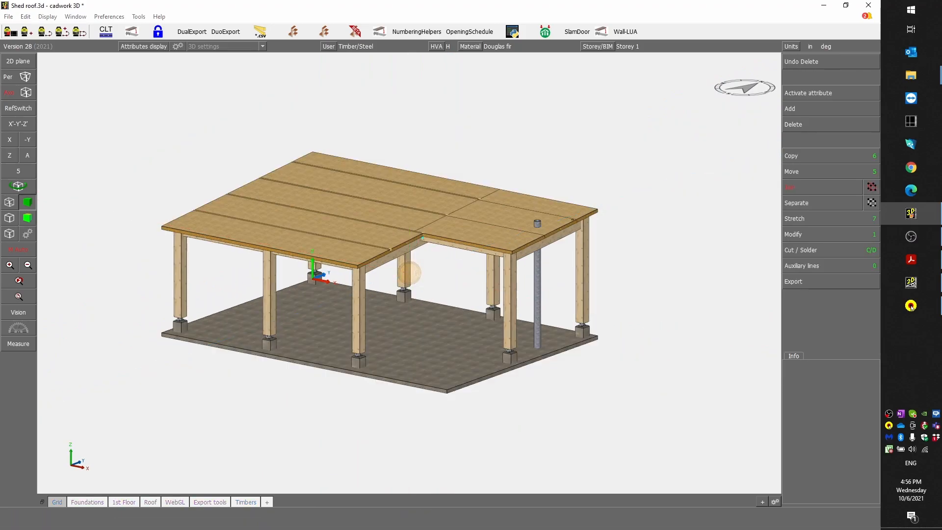
Switch to the S7.2d drawing and paste the axonometric view sheet beside the second elevation sheet
left_click(913, 284)
scroll(457, 298, "down", 3)
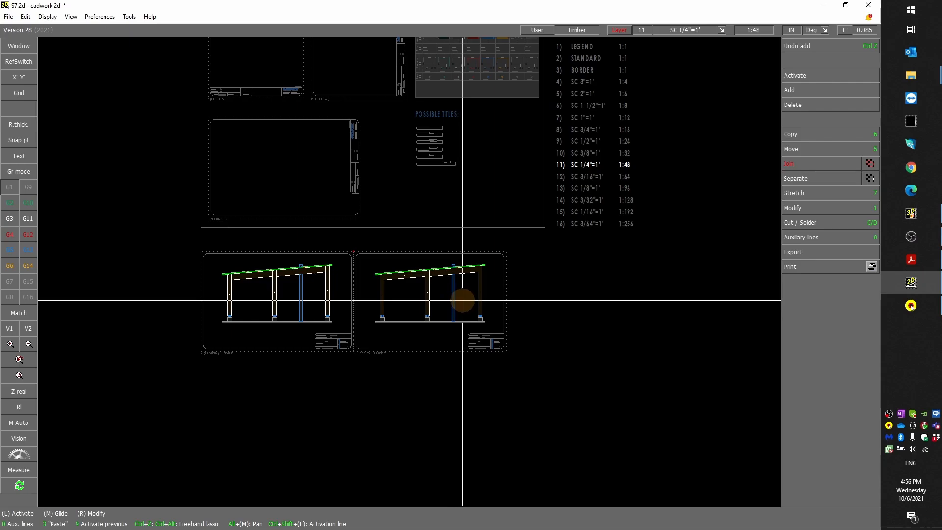
key("3")
scroll(407, 270, "up", 5)
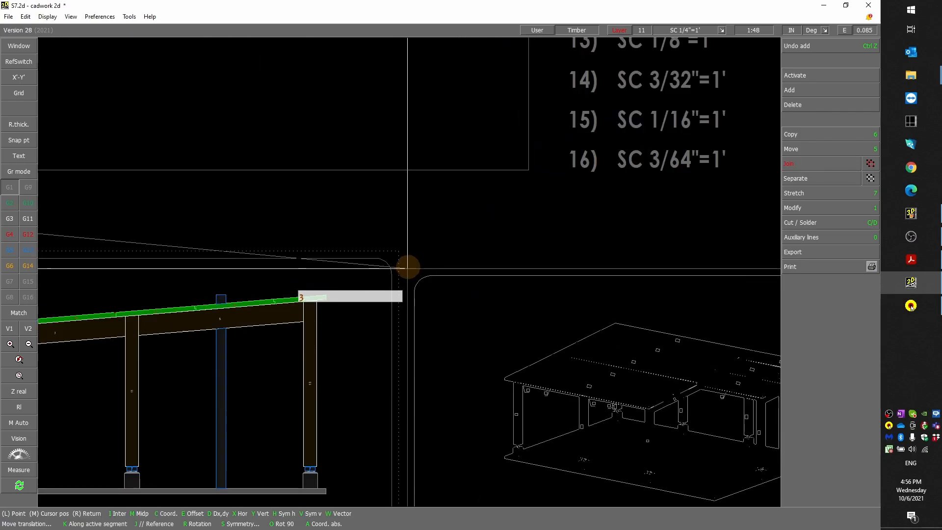
left_click(409, 273)
Examine the number labels and leaders on the roof panels, beams and posts of the axonometric view
scroll(409, 273, "down", 1)
scroll(537, 330, "up", 4)
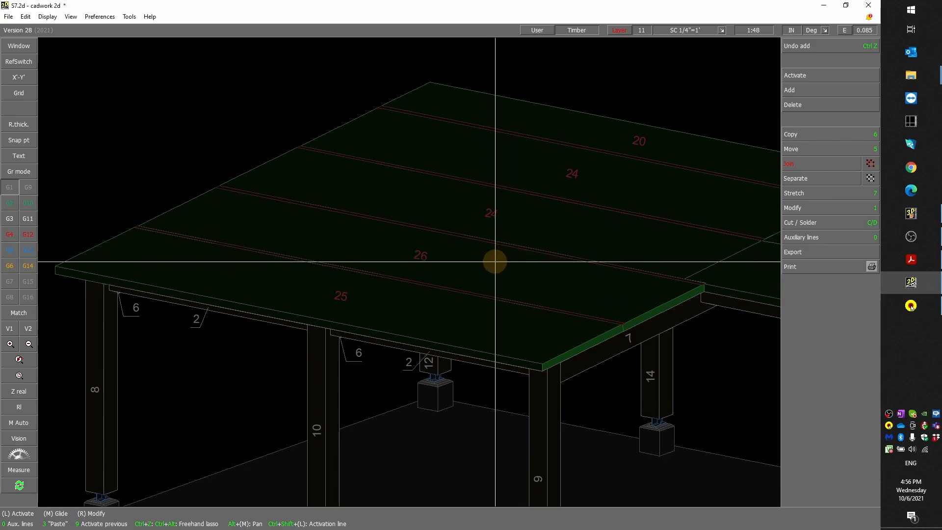
scroll(553, 319, "down", 2)
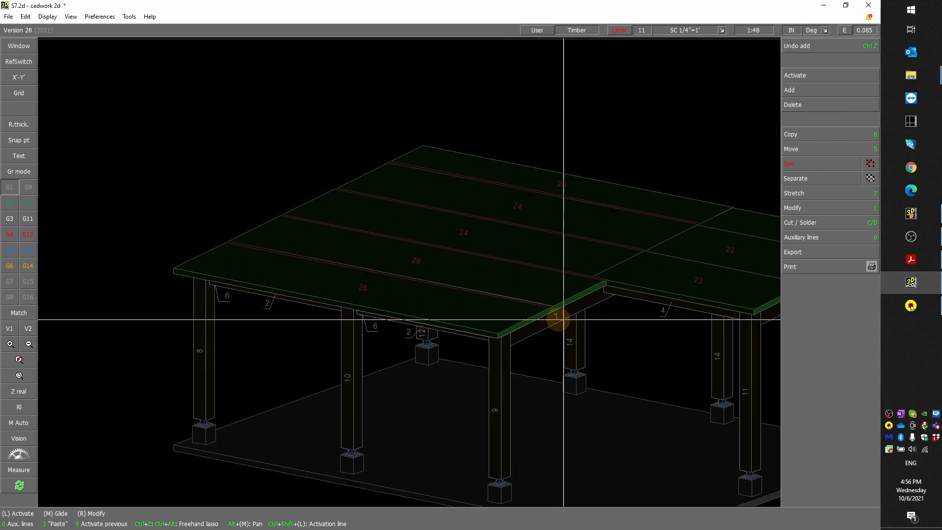
scroll(580, 364, "down", 3)
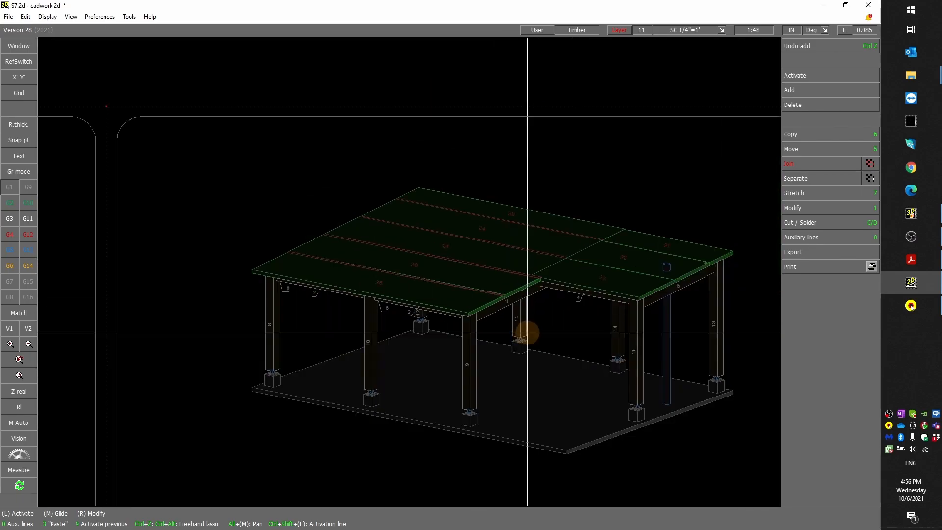
scroll(646, 319, "up", 4)
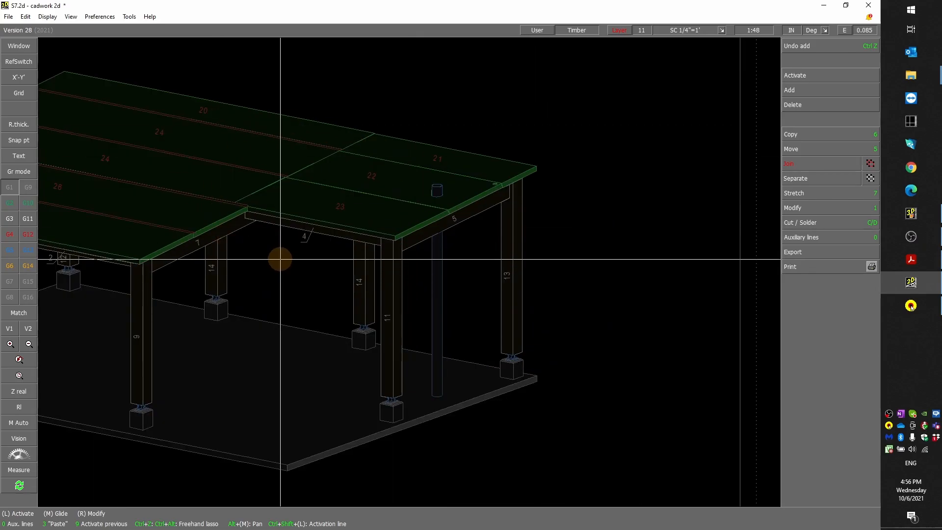
scroll(291, 251, "up", 5)
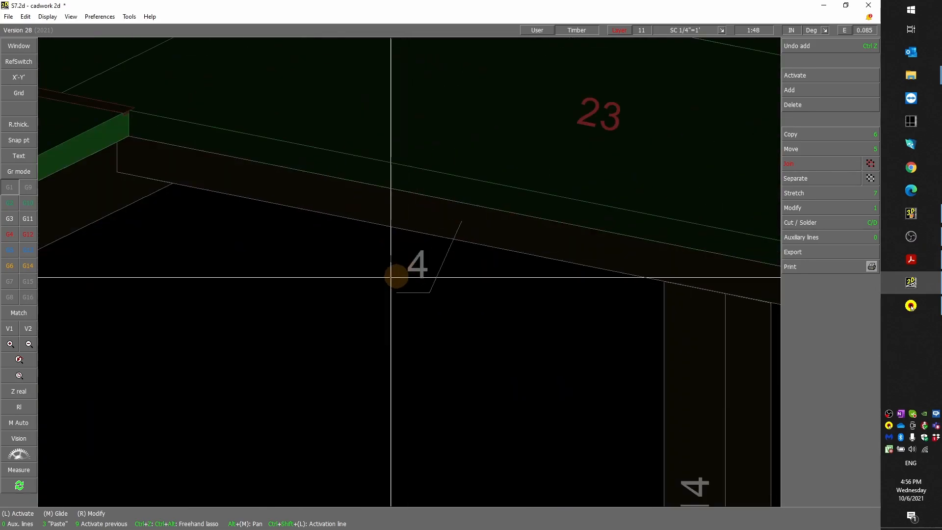
scroll(387, 265, "down", 3)
scroll(391, 278, "down", 5)
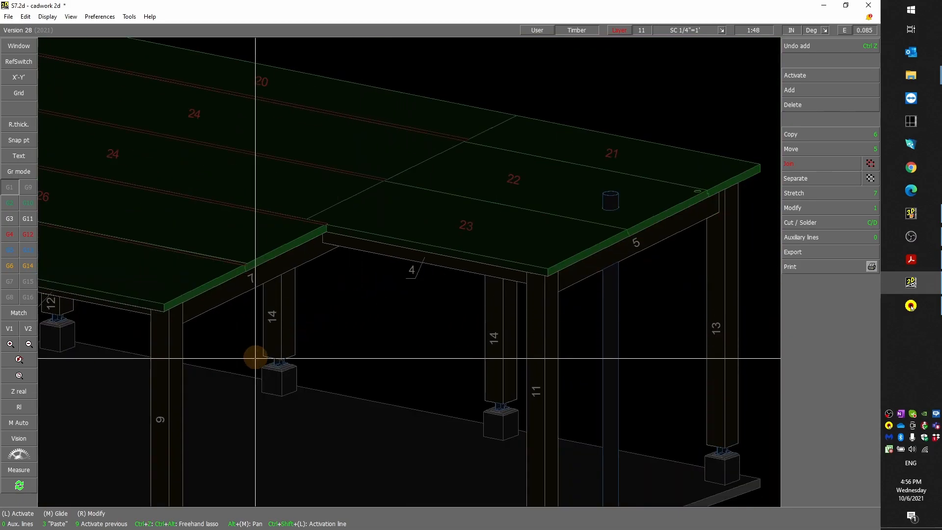
scroll(398, 278, "up", 3)
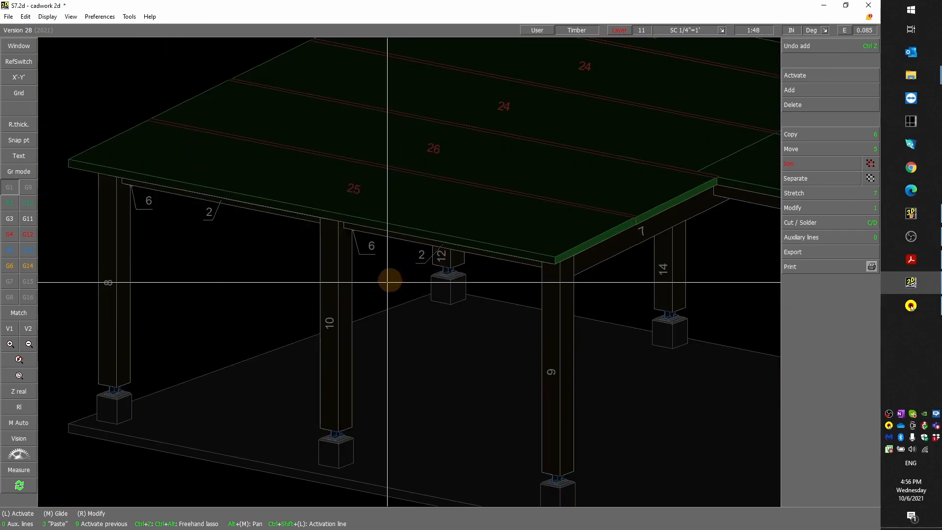
scroll(443, 257, "up", 4)
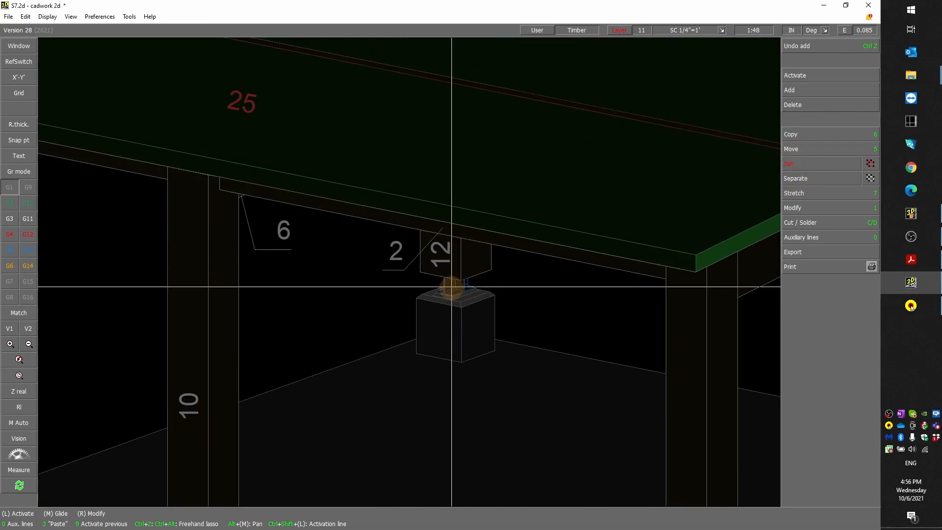
Examine the overlapping 2 and 12 number labels and their leader beneath the roof edge in the axonometric view
left_click(398, 269)
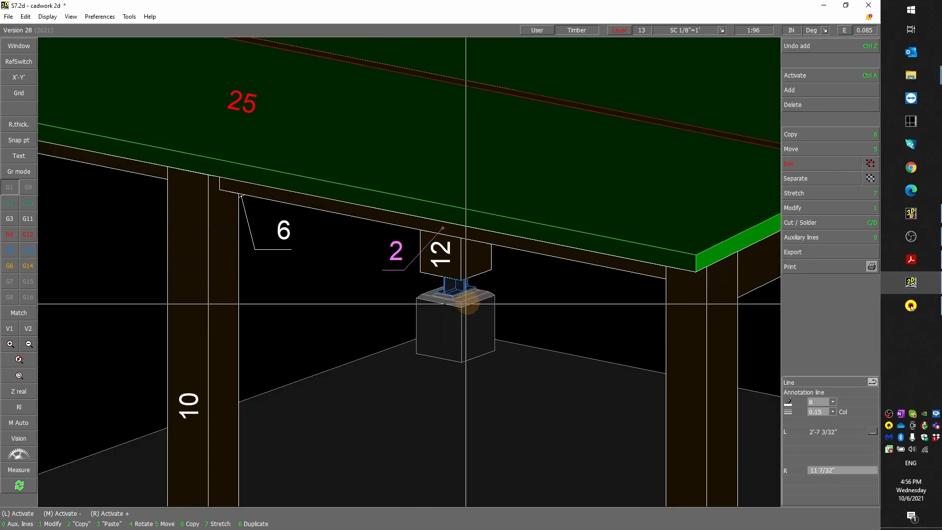
scroll(408, 333, "down", 5)
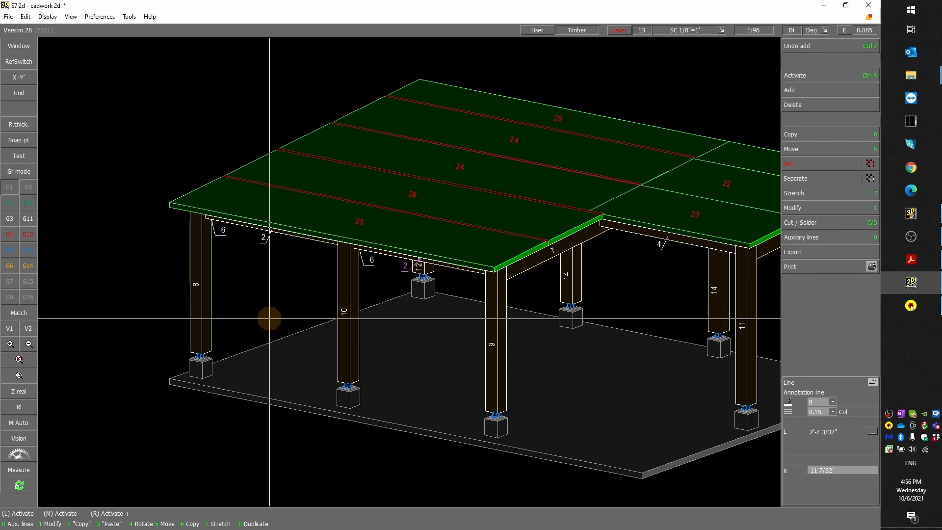
scroll(379, 274, "up", 5)
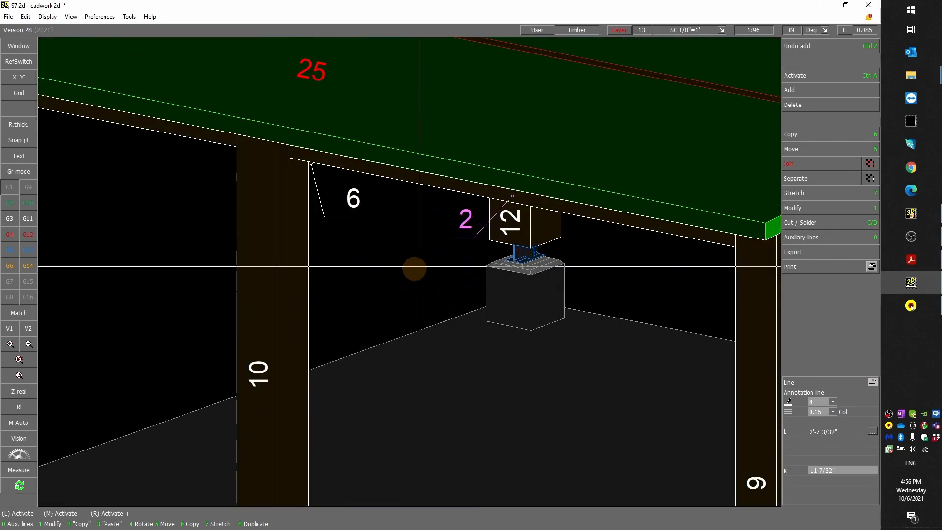
left_click(508, 222)
scroll(387, 273, "down", 5)
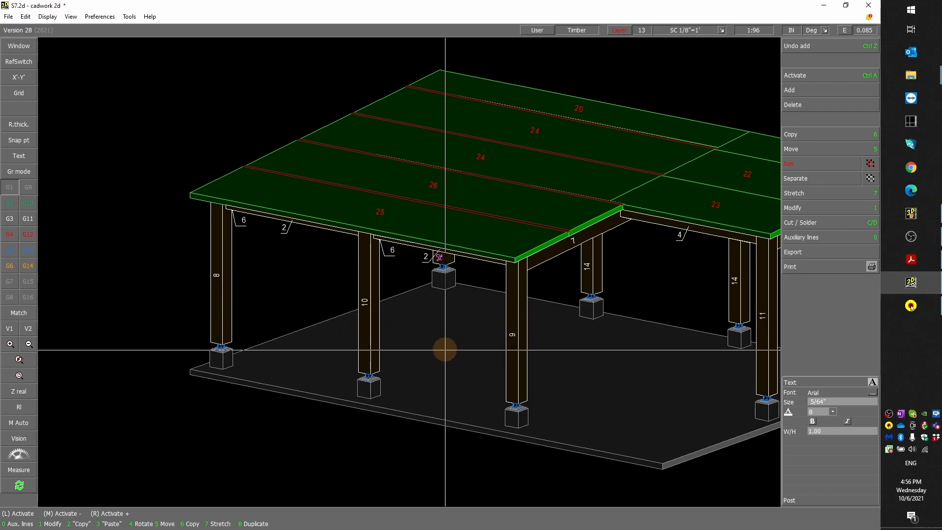
scroll(449, 208, "down", 3)
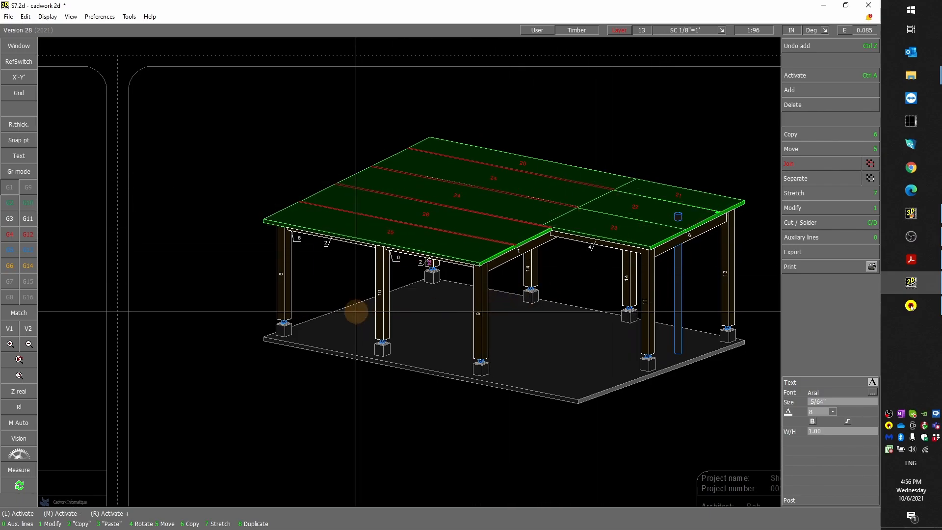
scroll(427, 253, "down", 4)
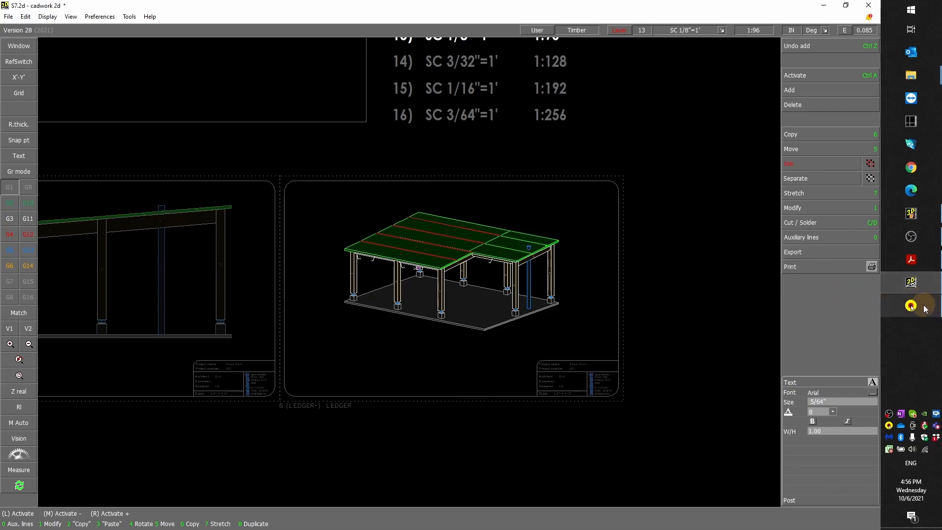
Switch to the Shed roof.3d model, activate all roof panels sharing the selected panel's material and hide them
left_click(911, 213)
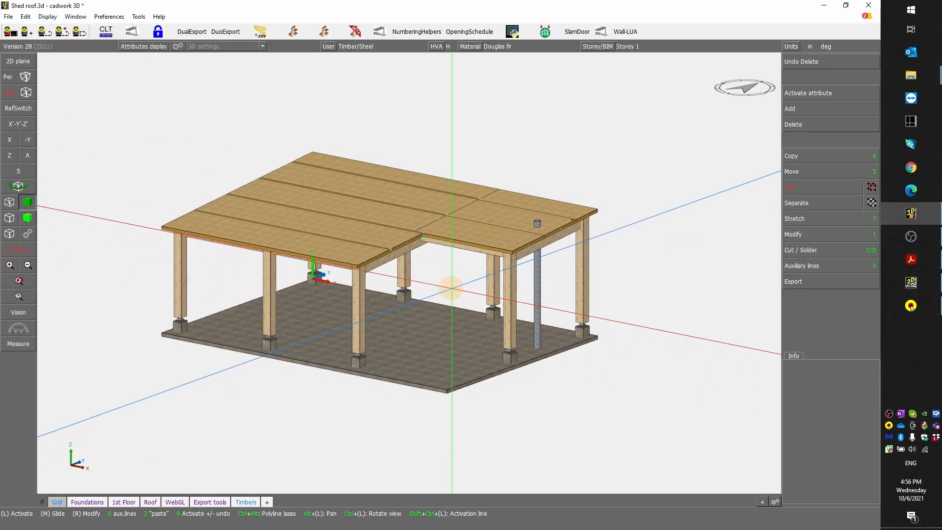
scroll(408, 260, "up", 3)
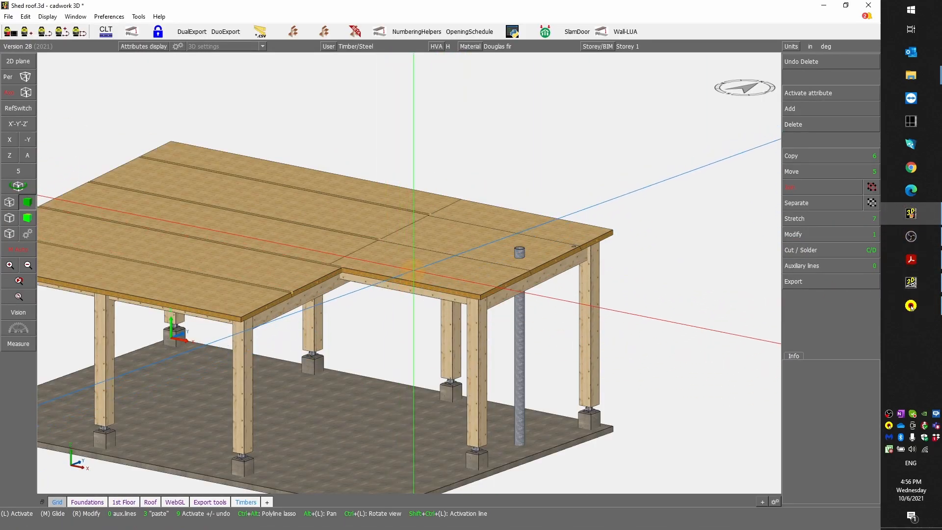
left_click(412, 270)
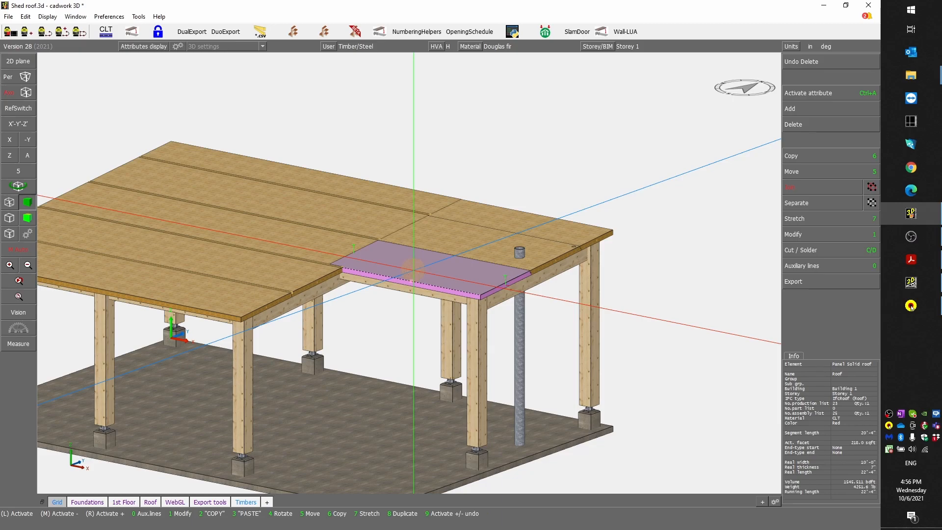
key("ctrl+a")
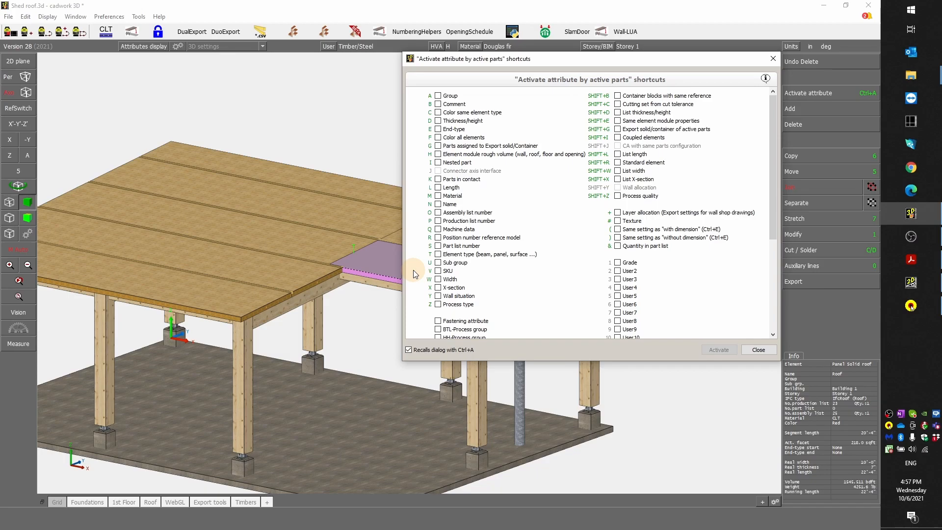
key("m")
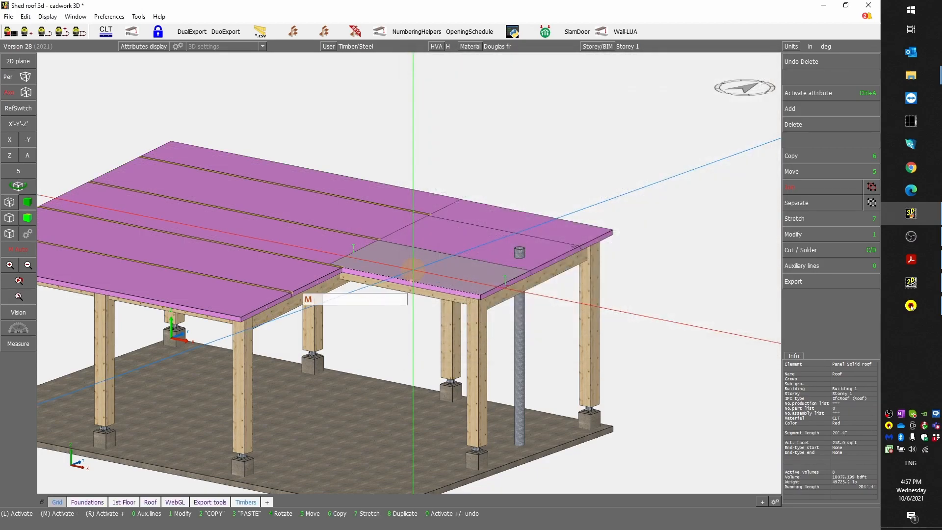
key("KP_Multiply")
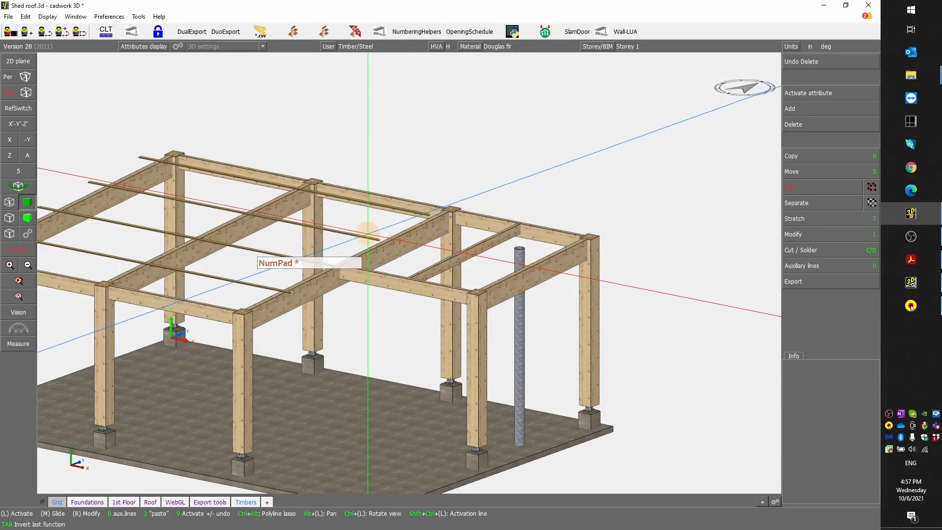
Activate all roof splines by the material of the selected plywood spline and hide them
key("ctrl+a")
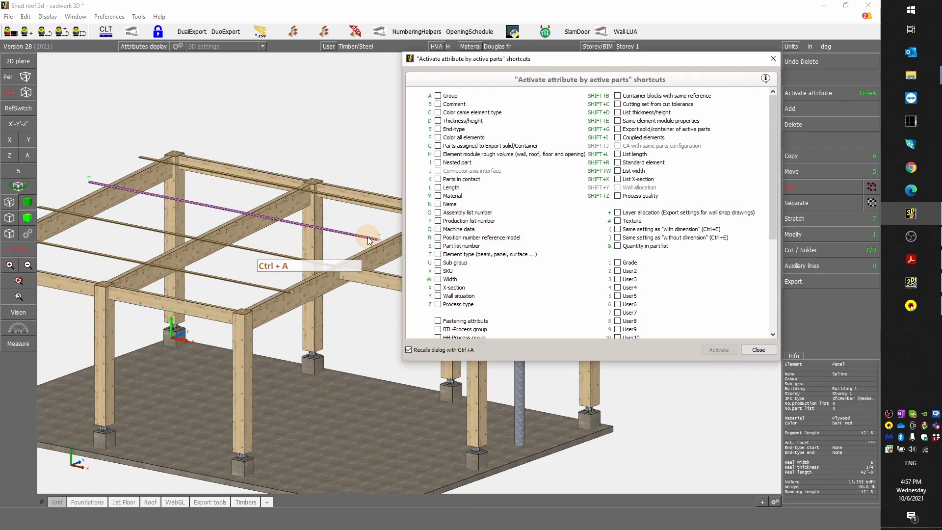
key("m")
key("KP_Multiply")
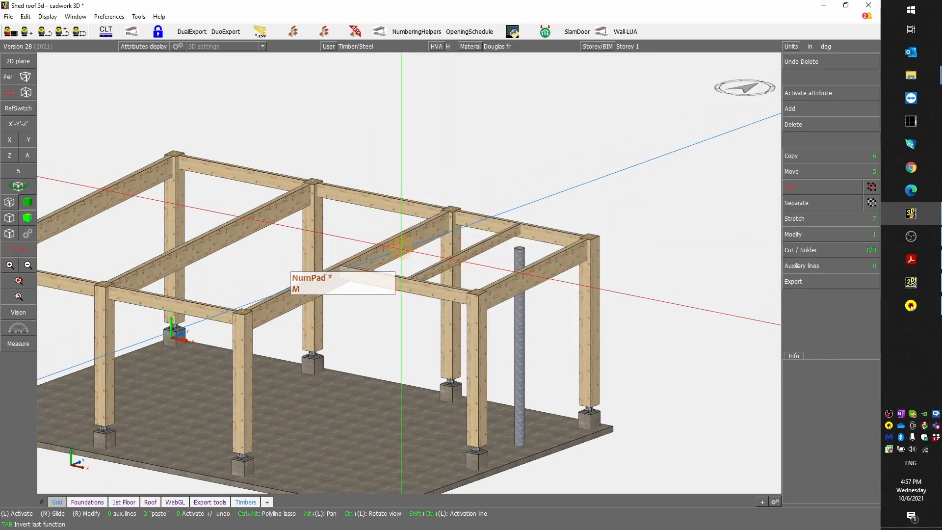
Copy the exposed frame's axonometric view, switch to the S7.2d drawing and paste its sheet beside the roof axonometric sheet
scroll(374, 313, "down", 3)
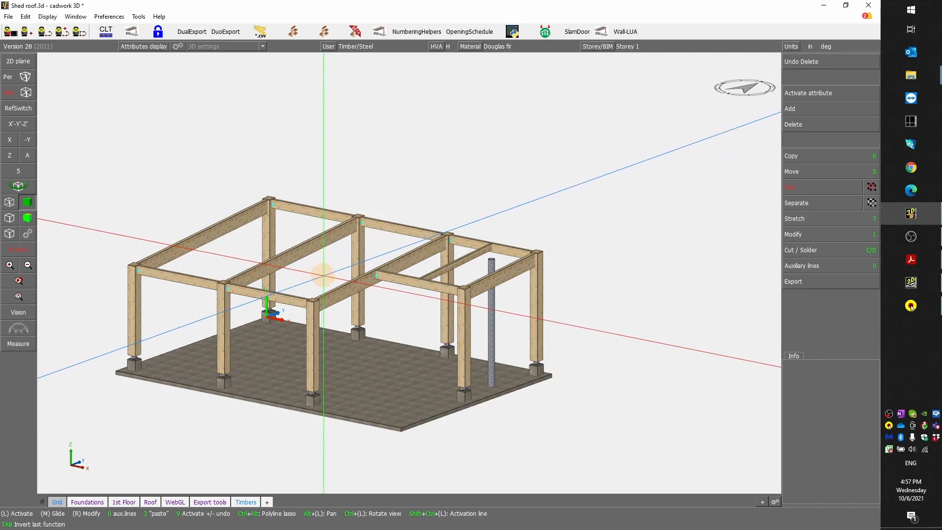
right_click(324, 275)
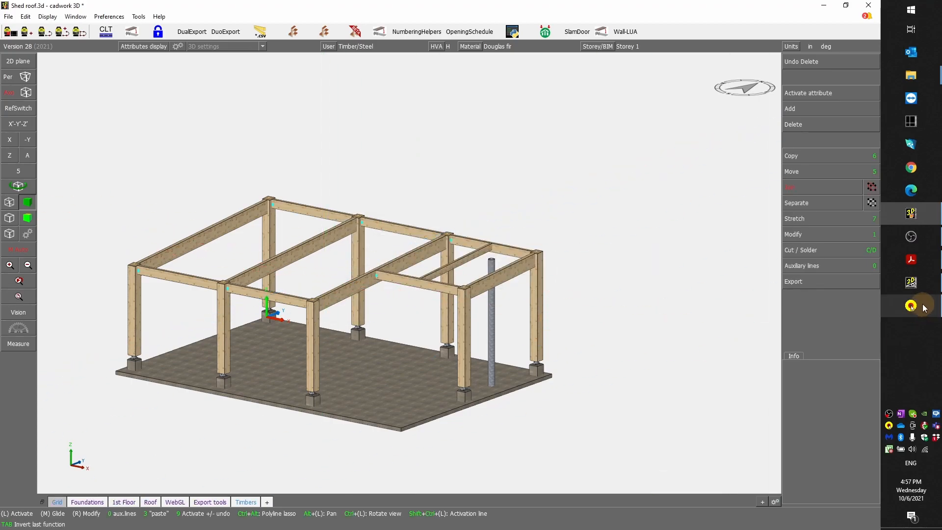
mouse_move(923, 290)
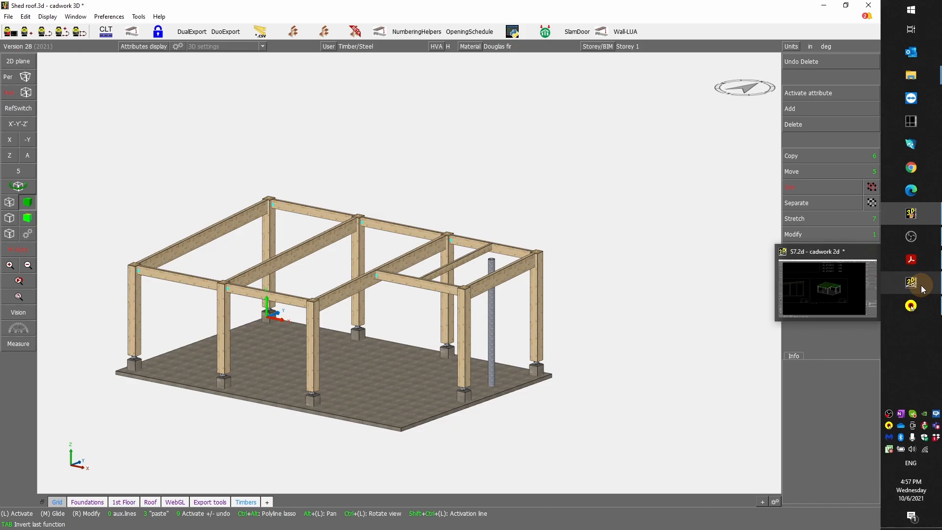
left_click(920, 290)
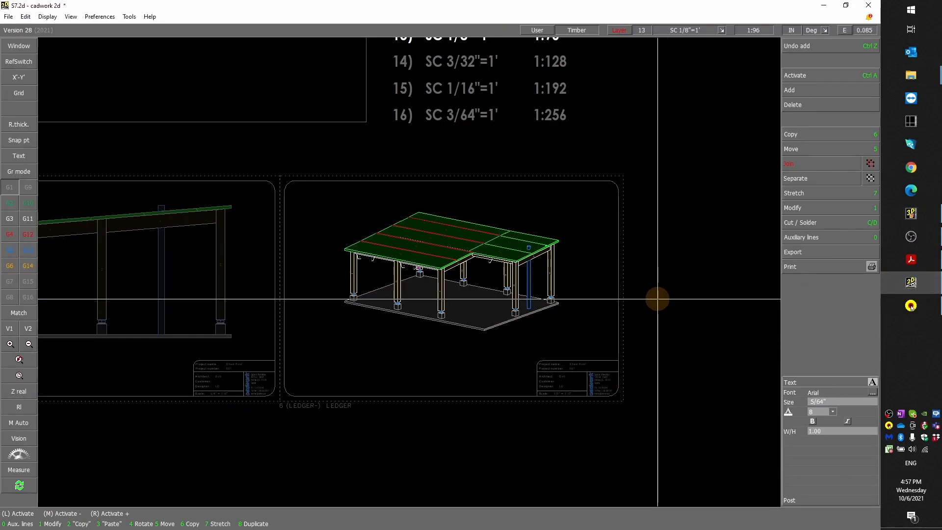
key("3")
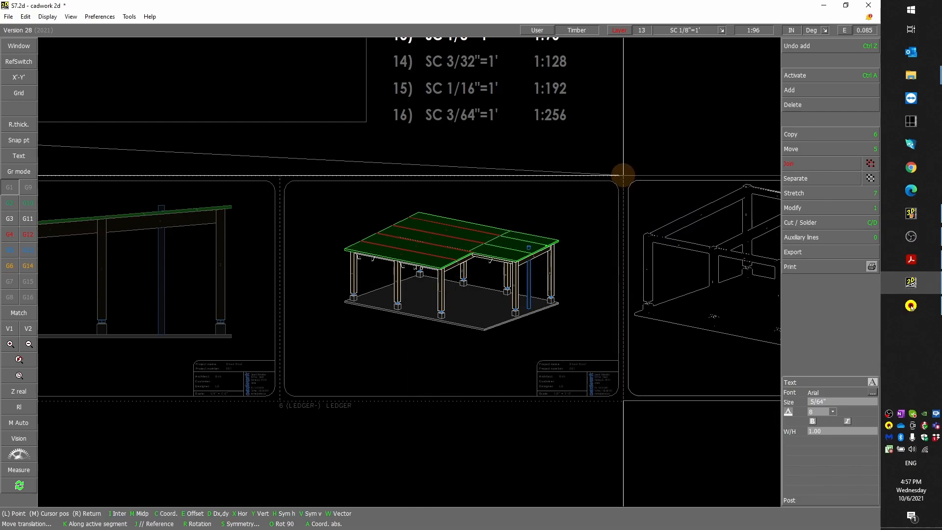
left_click(623, 176)
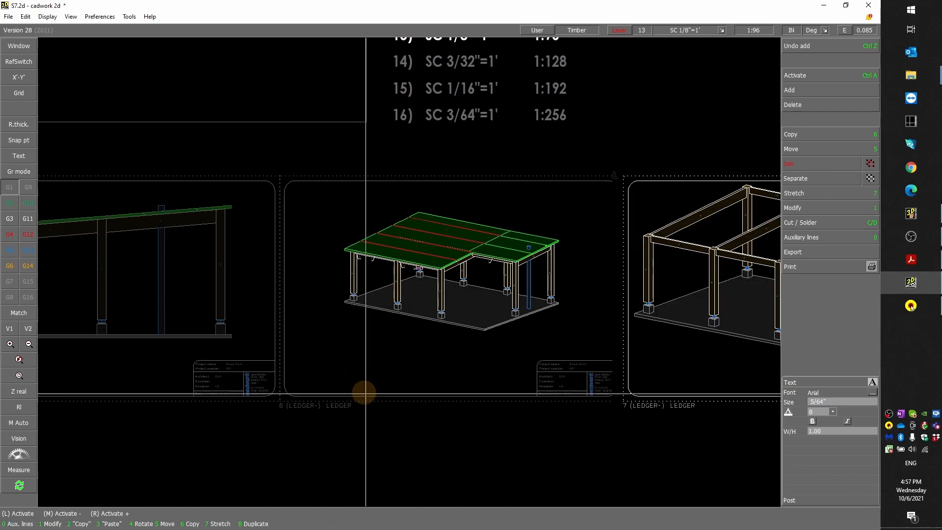
Examine the number labels and surfaces of the beams and posts in the pasted frame axonometric view
scroll(736, 284, "up", 3)
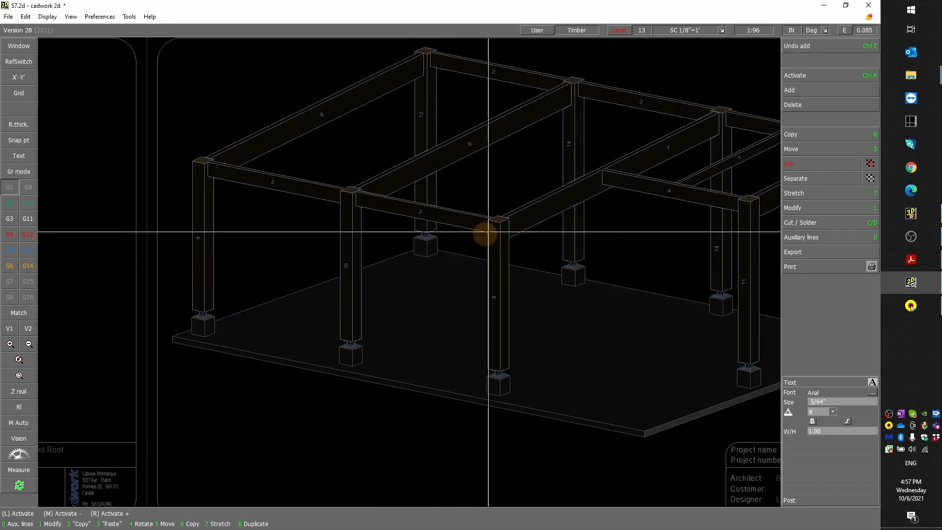
left_click(528, 200)
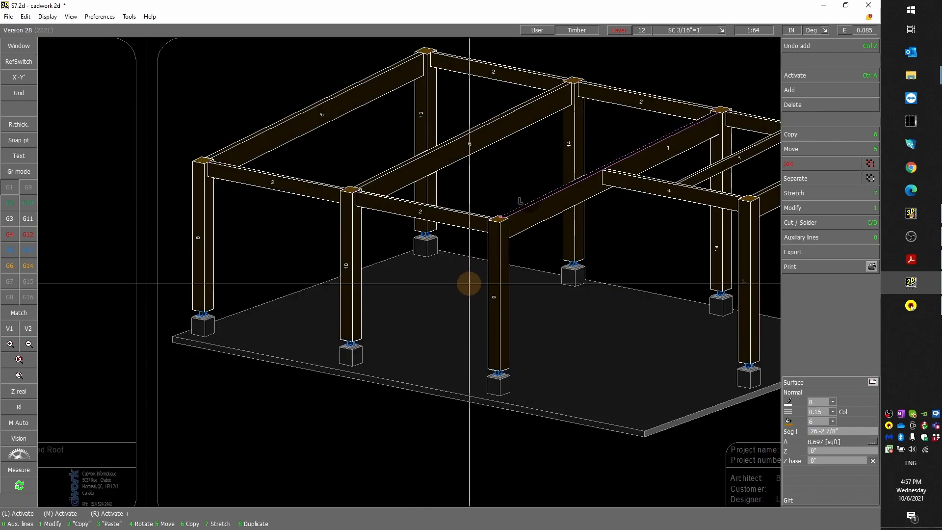
left_click(525, 185)
scroll(492, 230, "up", 4)
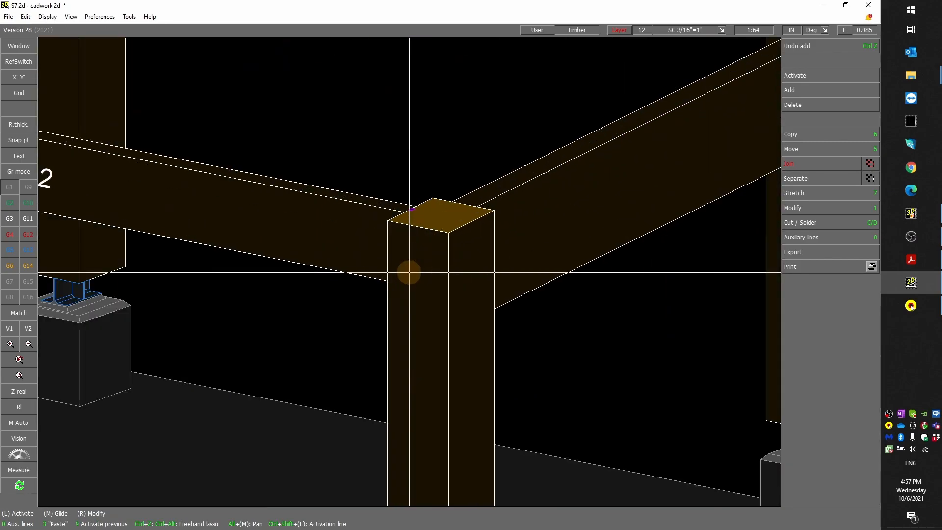
scroll(409, 273, "down", 4)
scroll(409, 273, "down", 4)
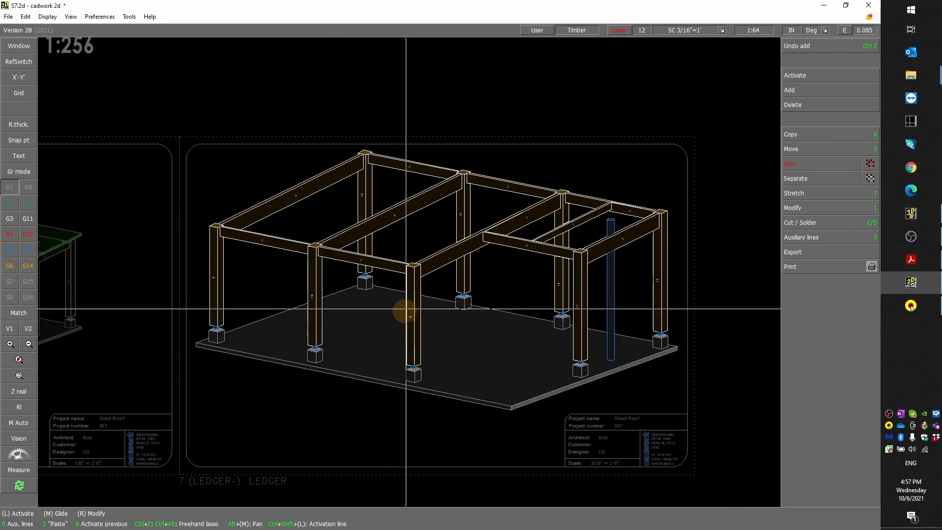
scroll(399, 320, "up", 4)
scroll(415, 255, "up", 4)
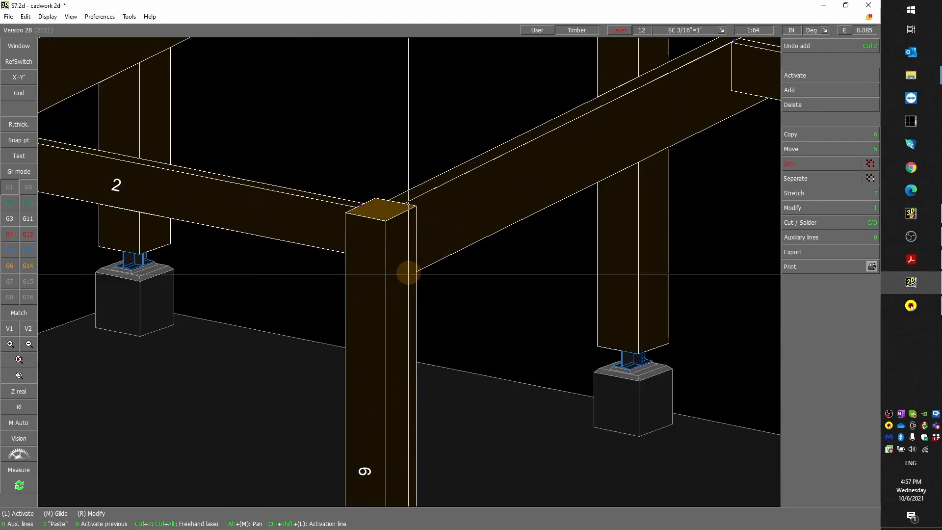
left_click(447, 234)
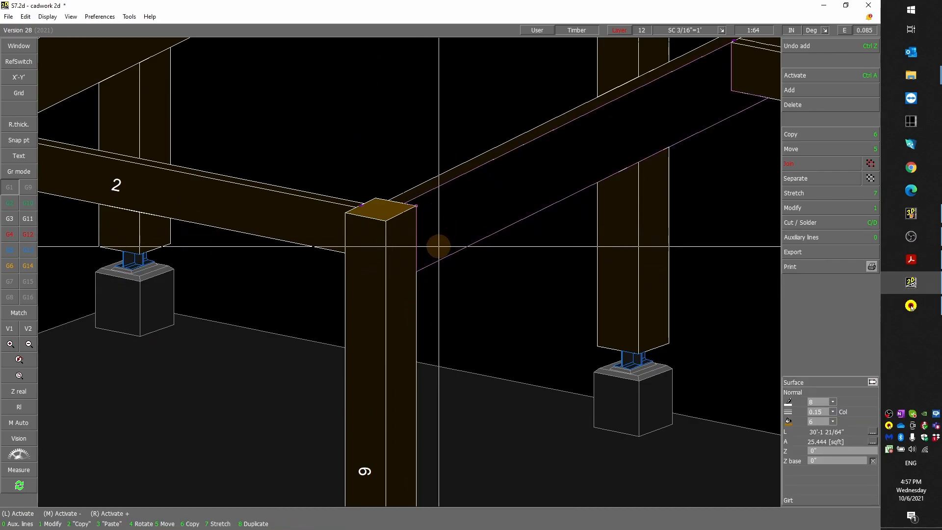
scroll(410, 272, "down", 4)
left_click(440, 277)
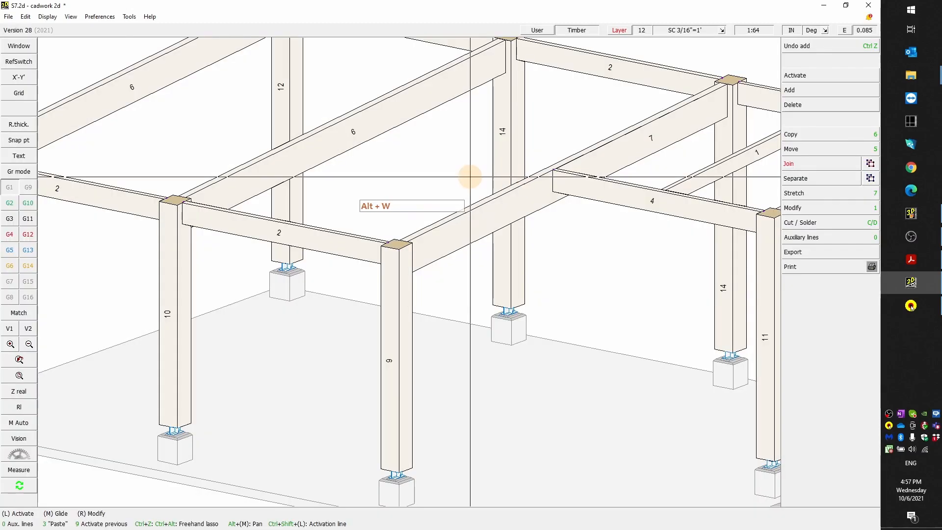
Switch the drawing to a white background and turn off the display of grayed layers
scroll(470, 177, "down", 5)
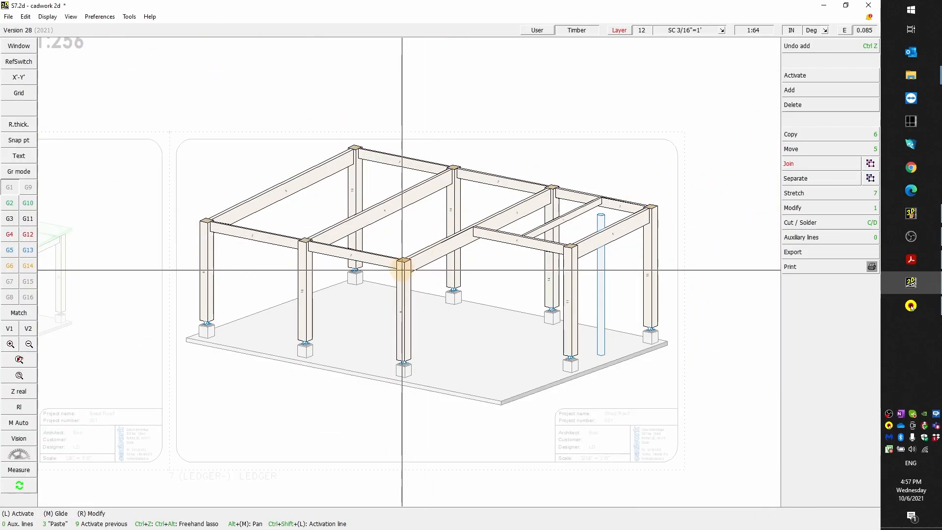
left_click(18, 458)
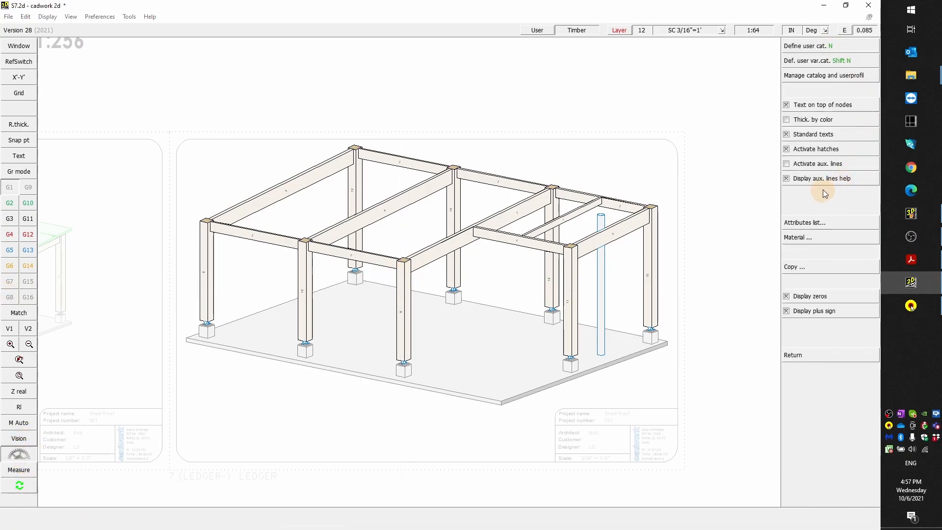
left_click(816, 179)
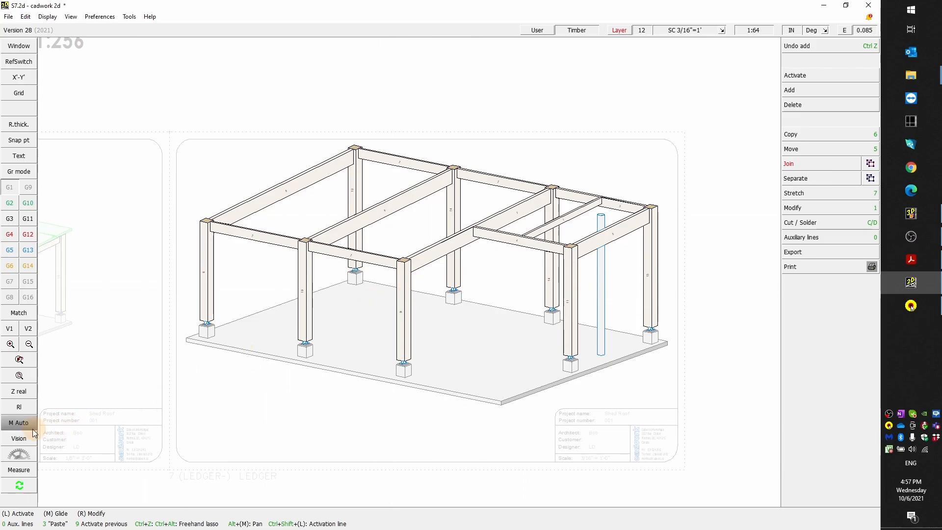
left_click(19, 438)
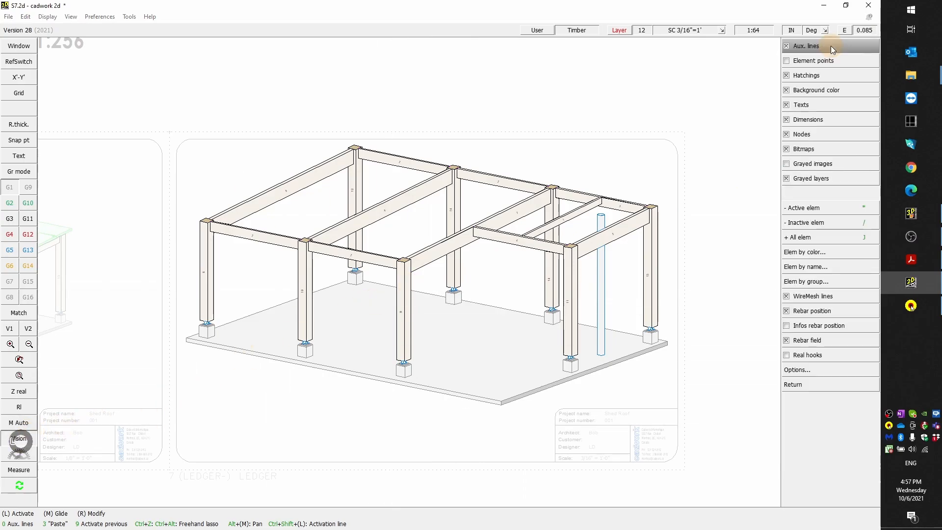
left_click(803, 180)
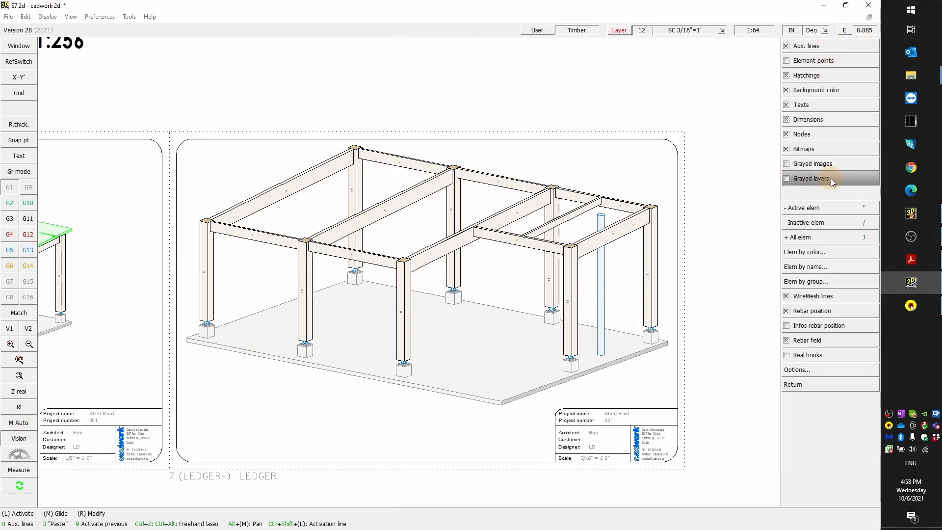
right_click(831, 178)
Examine the scale in the frame sheet's title block and compare the sheet with the neighbouring roof axonometric sheet
middle_click_drag(276, 329, 437, 361)
scroll(506, 371, "up", 2)
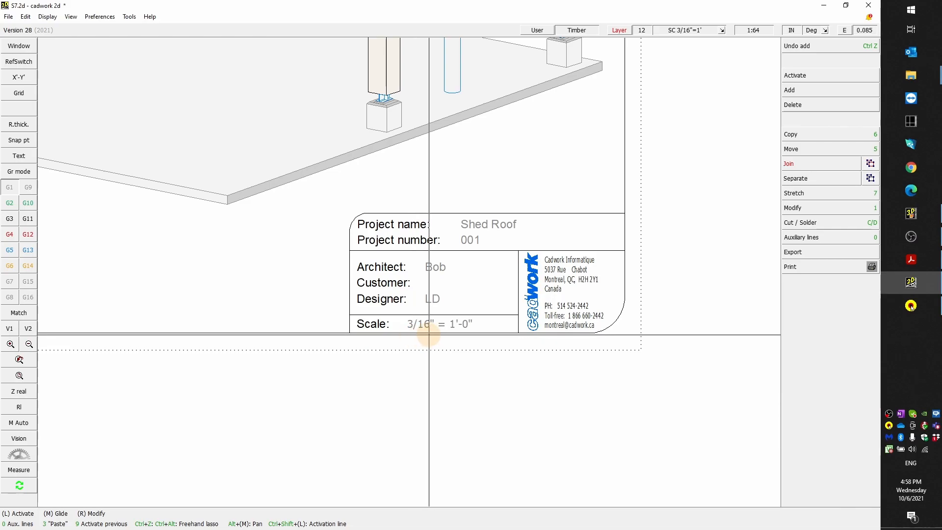
scroll(451, 319, "down", 5)
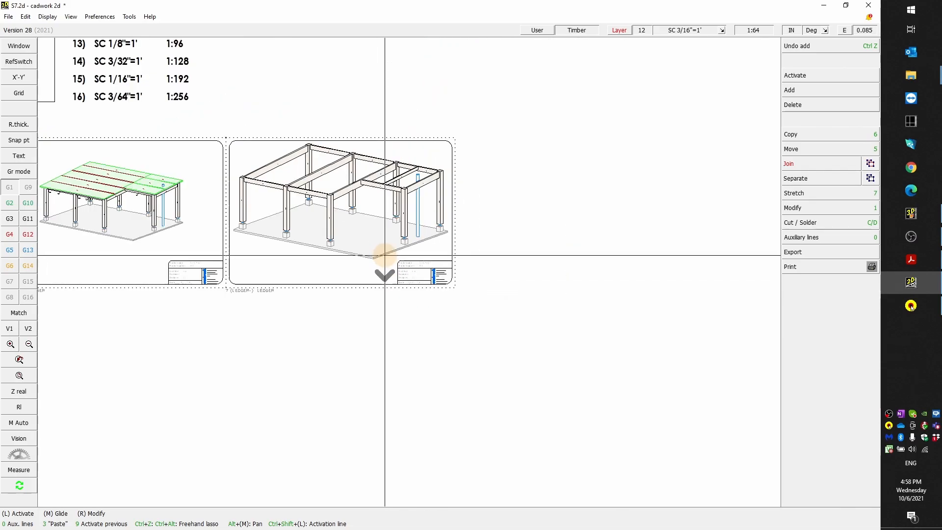
scroll(156, 214, "up", 2)
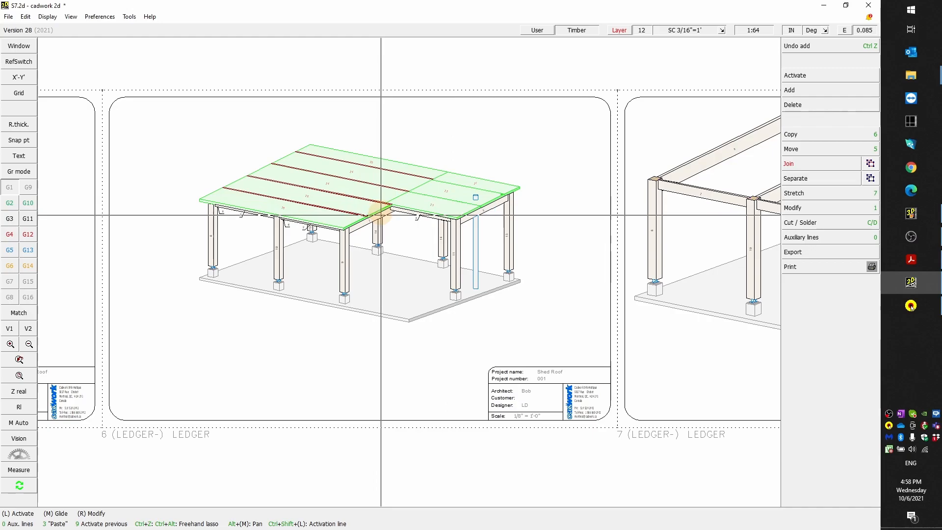
Compare the title-block scales of the roof axonometric sheet and the exposed frame sheet
scroll(499, 414, "up", 3)
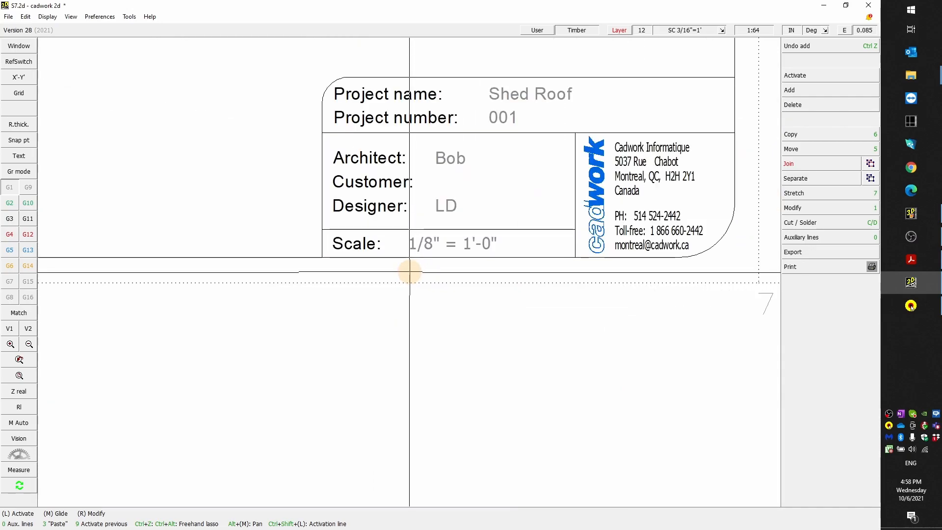
scroll(410, 272, "down", 5)
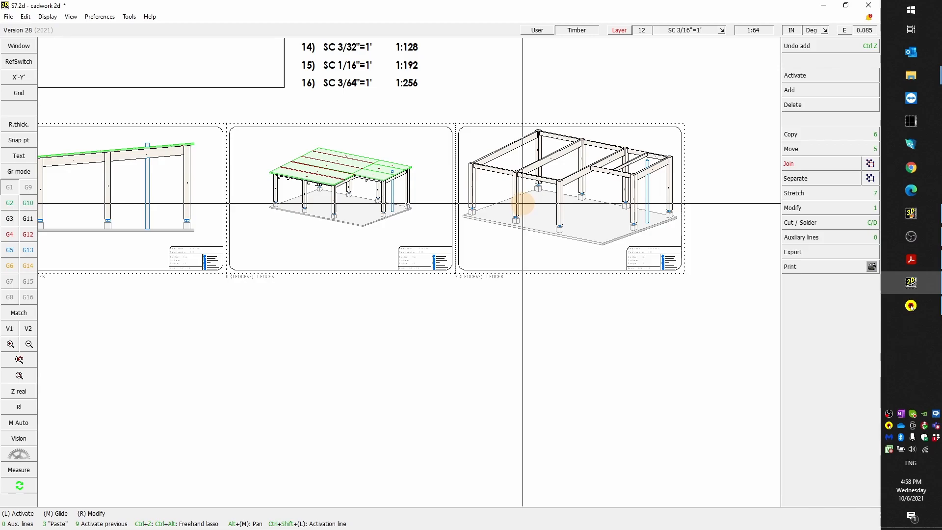
scroll(523, 203, "down", 3)
scroll(410, 272, "up", 3)
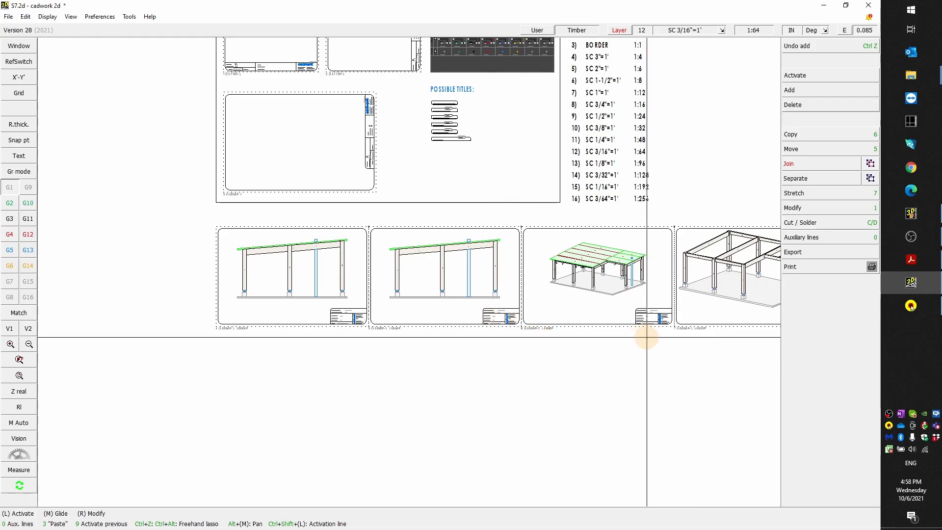
scroll(410, 269, "up", 3)
scroll(500, 250, "down", 3)
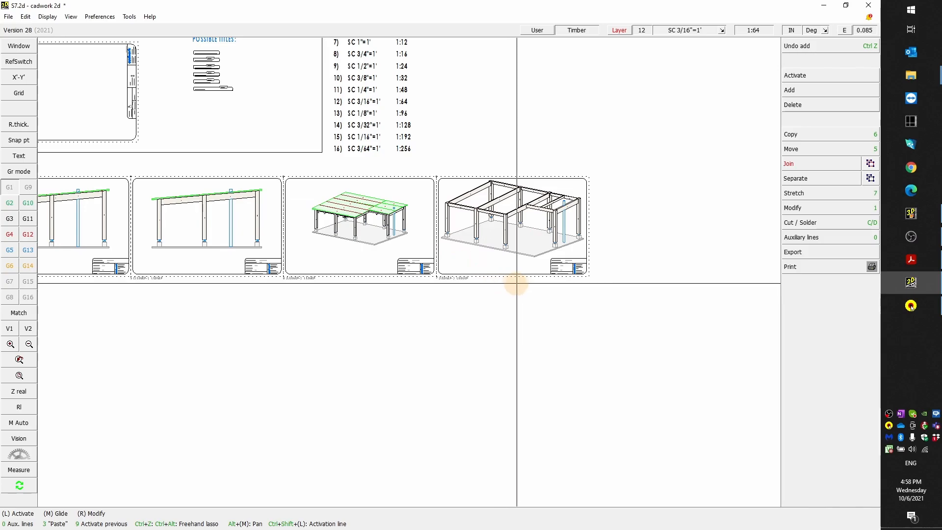
scroll(569, 265, "up", 3)
scroll(378, 291, "up", 2)
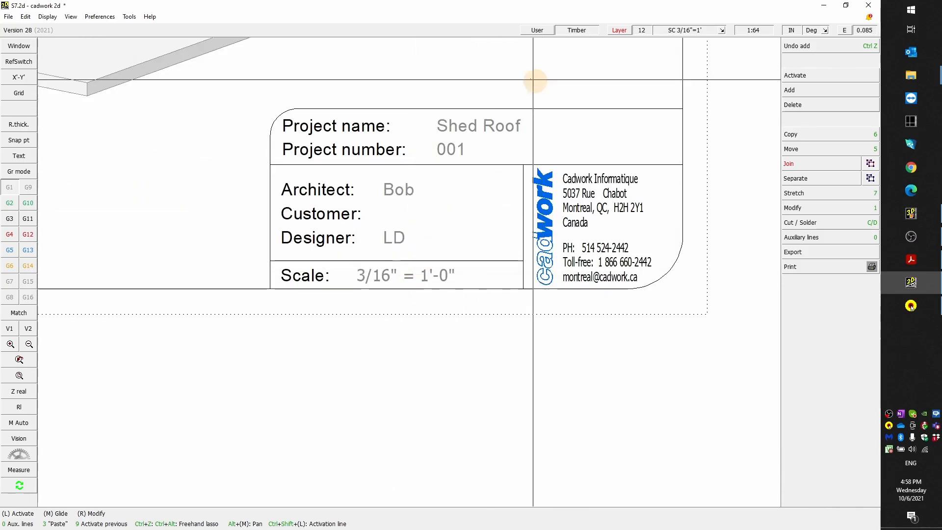
scroll(464, 227, "down", 1)
scroll(464, 228, "down", 3)
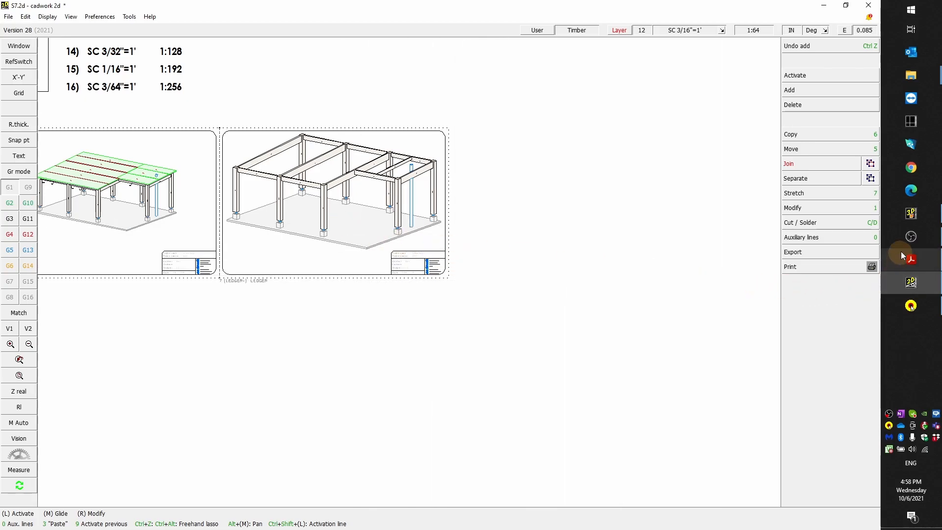
Switch to cadwork 3D and inspect the shop-drawing configuration for 2D export with layout, leaving it without changes
left_click(911, 213)
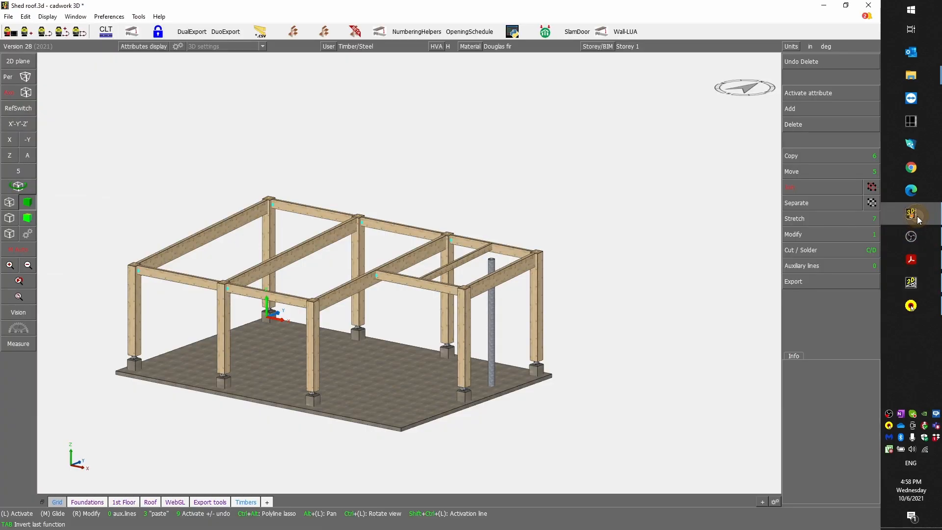
left_click(800, 281)
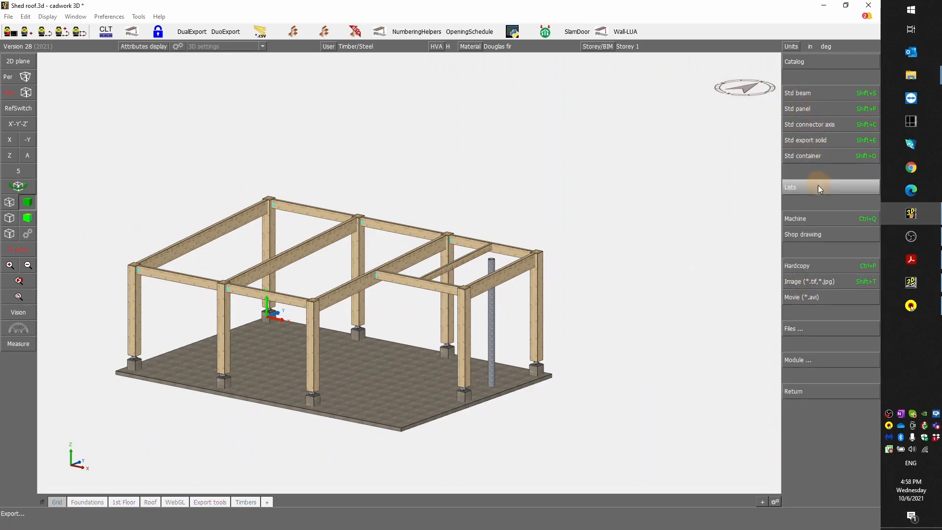
left_click(813, 235)
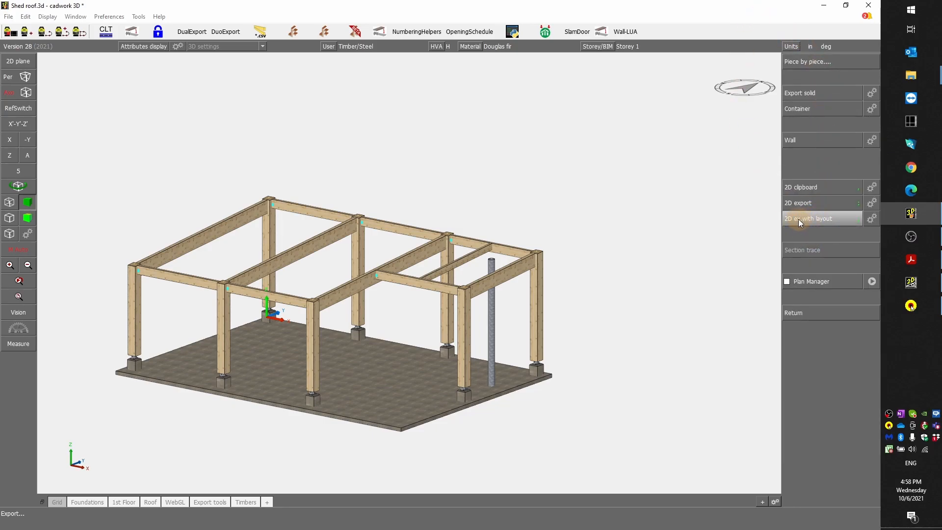
left_click(872, 219)
left_click_drag(597, 62, 496, 119)
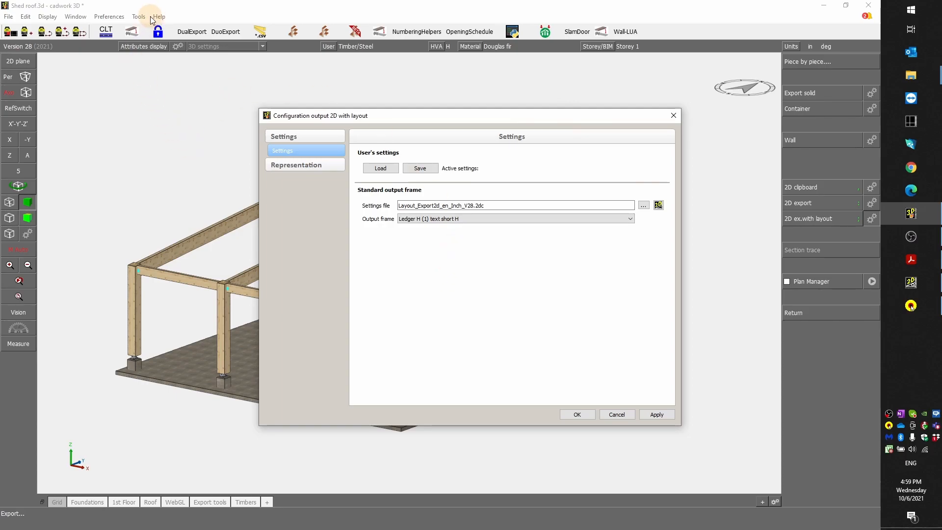
left_click(619, 415)
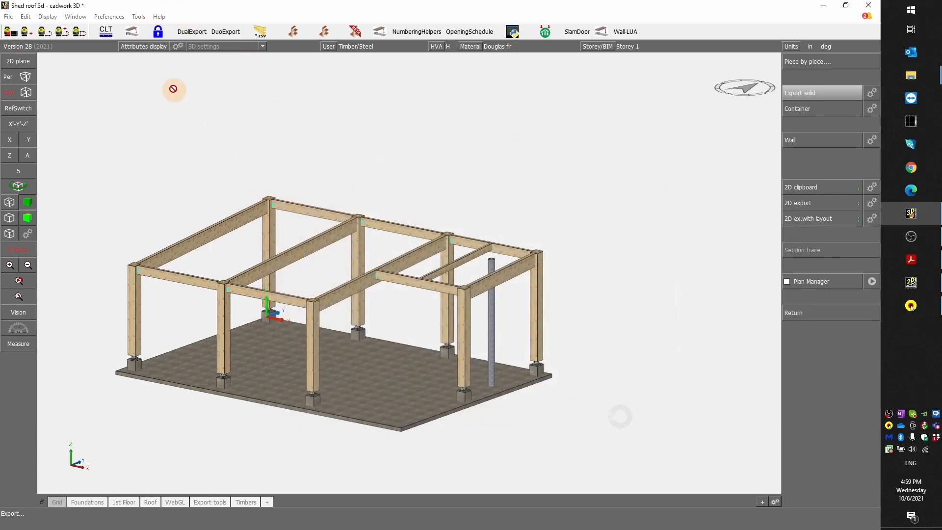
Review the F1-F12 function assignments for the command that configures 2D output with layout
left_click(159, 16)
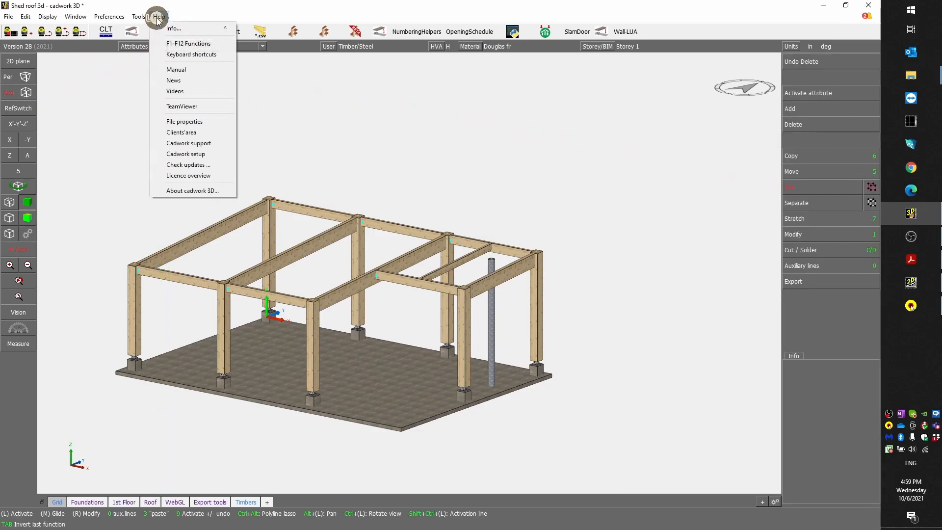
left_click(178, 45)
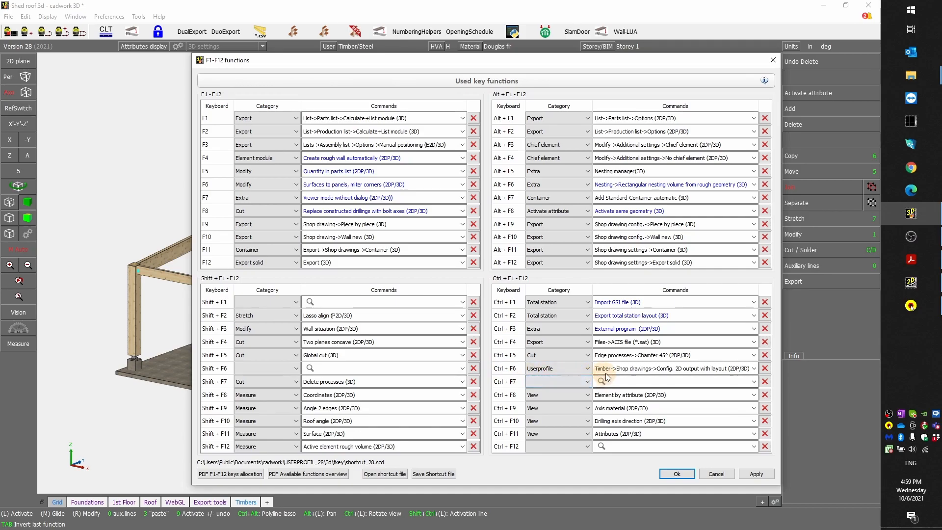
mouse_move(657, 368)
left_mouse_down()
mouse_move(691, 368)
mouse_move(653, 368)
left_mouse_up()
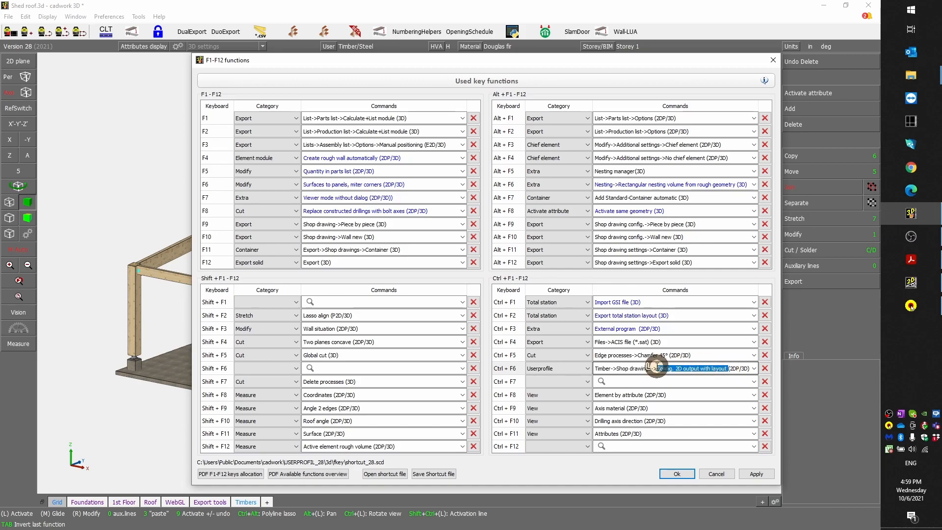
left_click(687, 475)
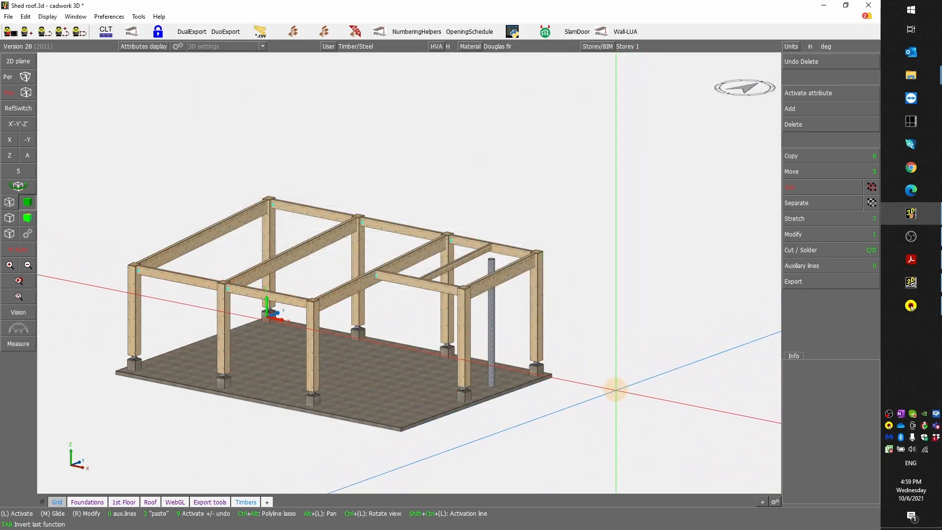
Set the output frame for 2D output with layout to Ledger H (4) text long V and apply it
key("ctrl+F6")
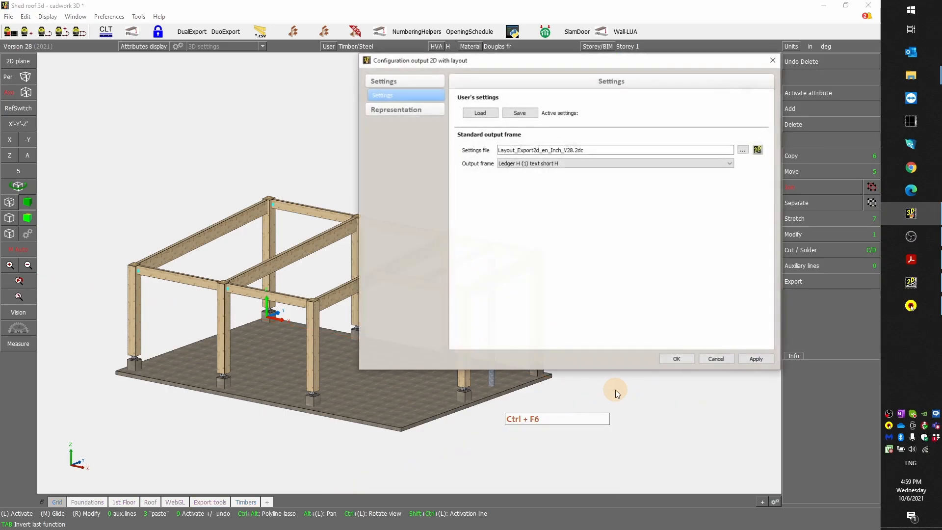
left_click_drag(552, 61, 437, 76)
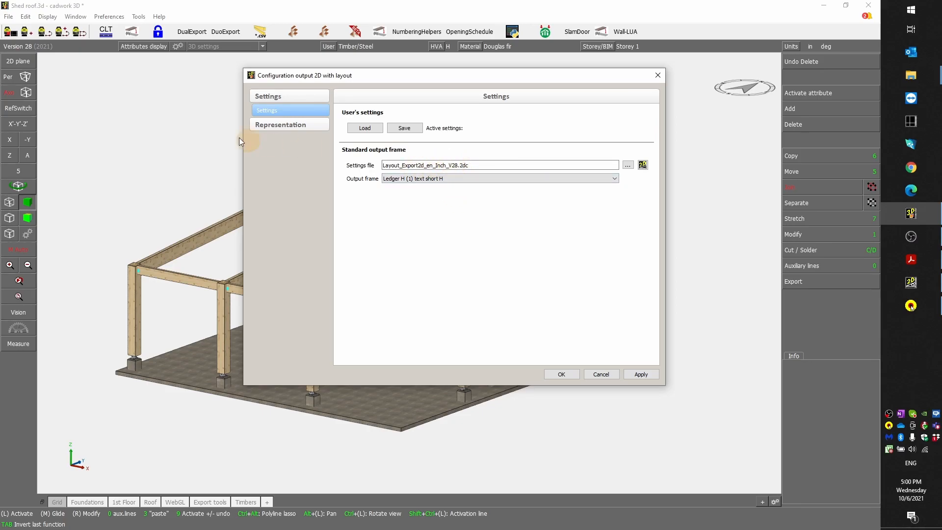
left_click(446, 180)
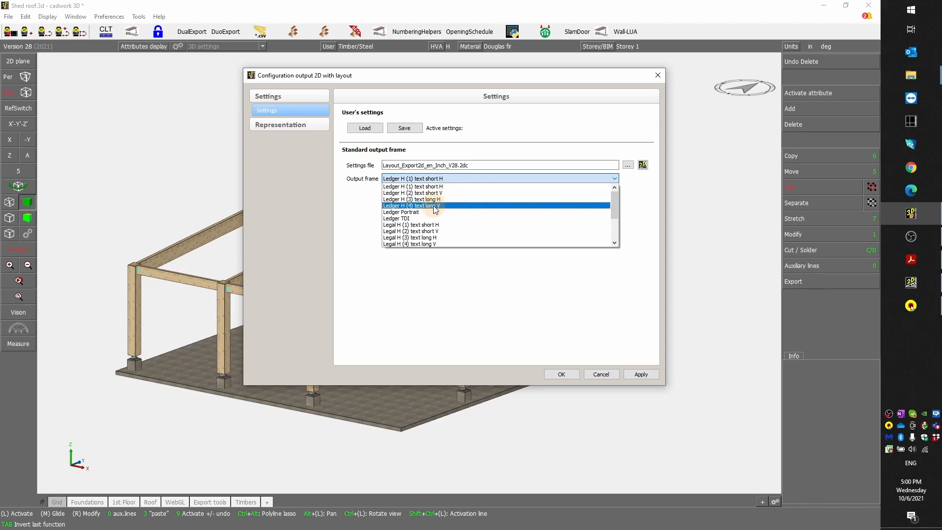
left_click(434, 205)
left_click(639, 374)
left_click(561, 375)
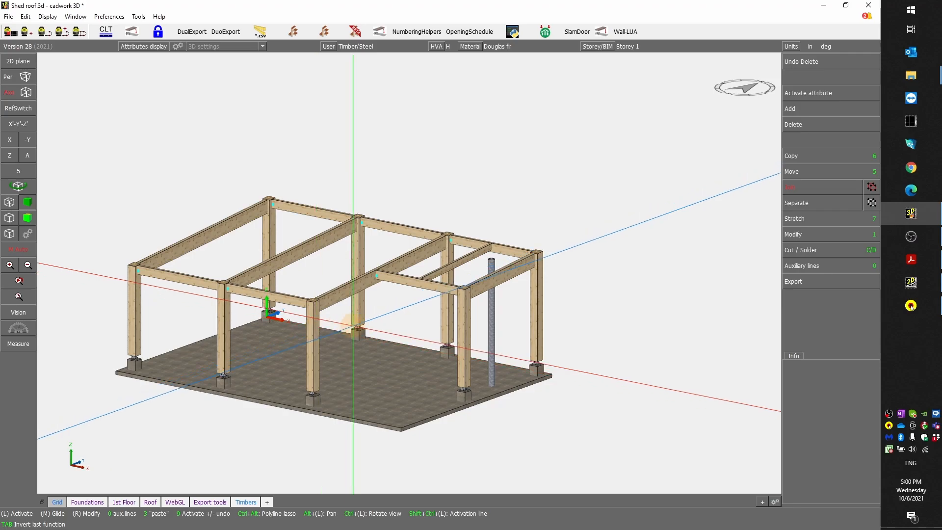
Copy the exposed frame's axonometric view, switch to S7.2d and paste the new sheet directly beside the previous frame sheet
key("2")
right_click(372, 307)
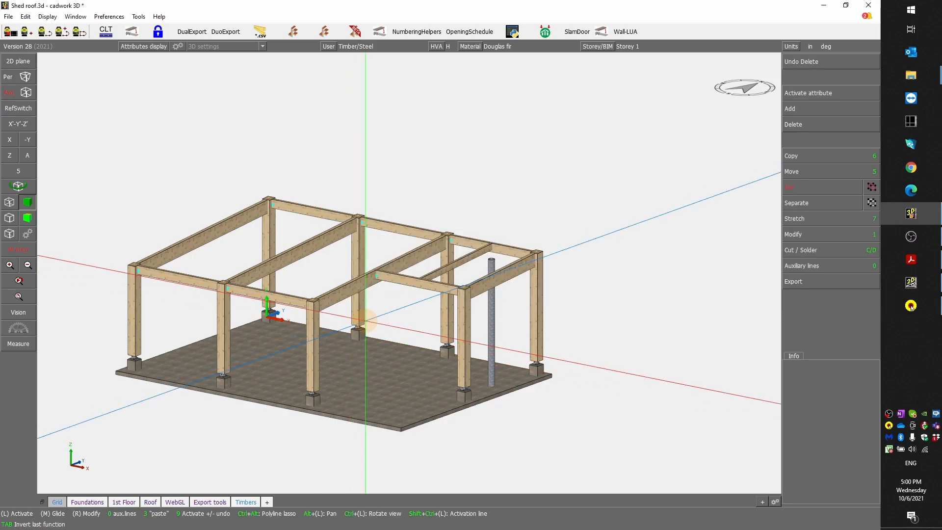
left_click(912, 282)
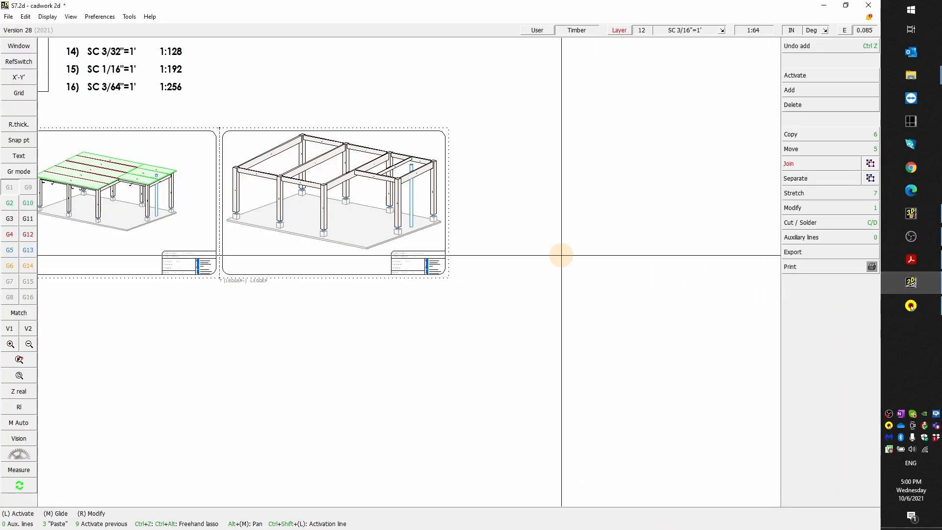
key("3")
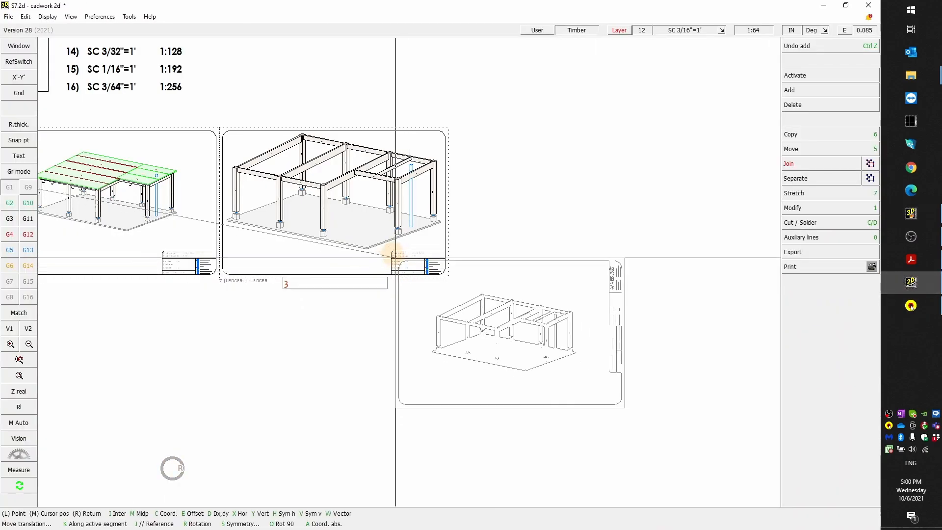
left_click(448, 127)
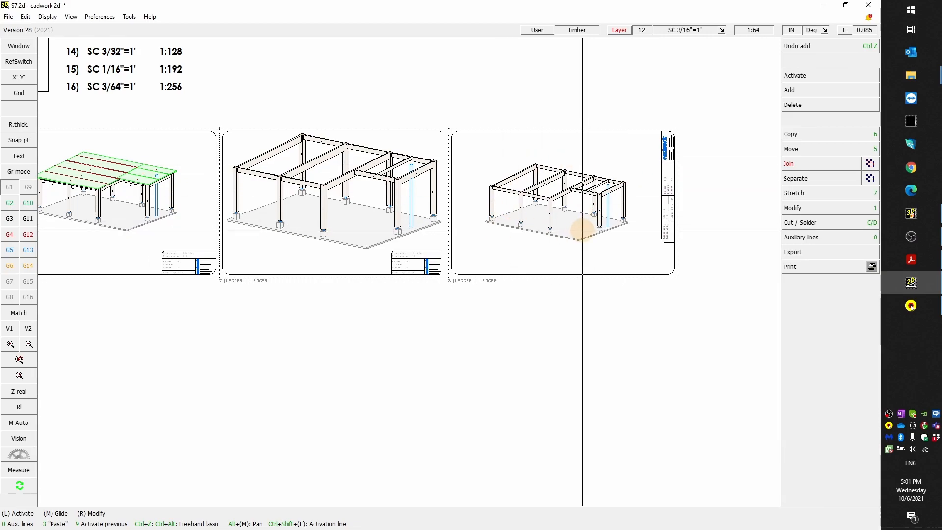
Check the layer scale of a post in the new frame sheet against the scale in its vertical title block
left_click(564, 208)
left_click(552, 196)
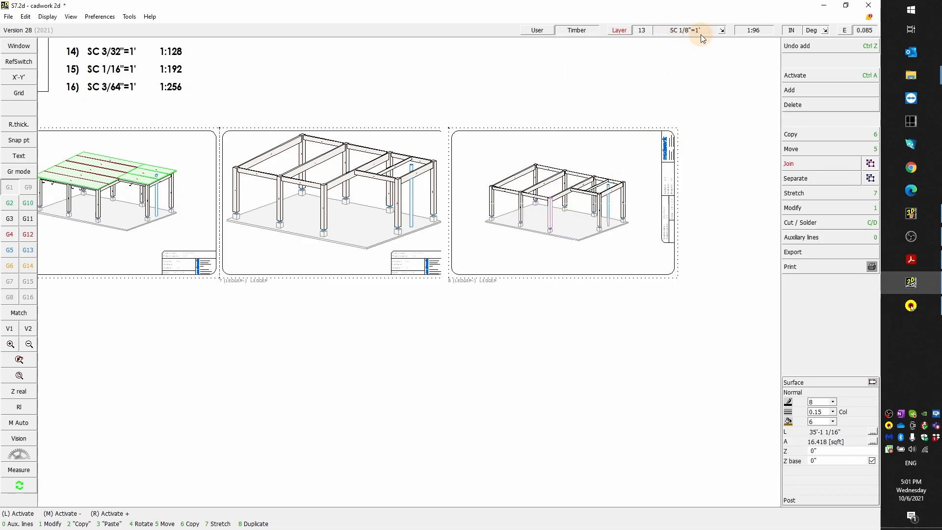
scroll(658, 233, "up", 5)
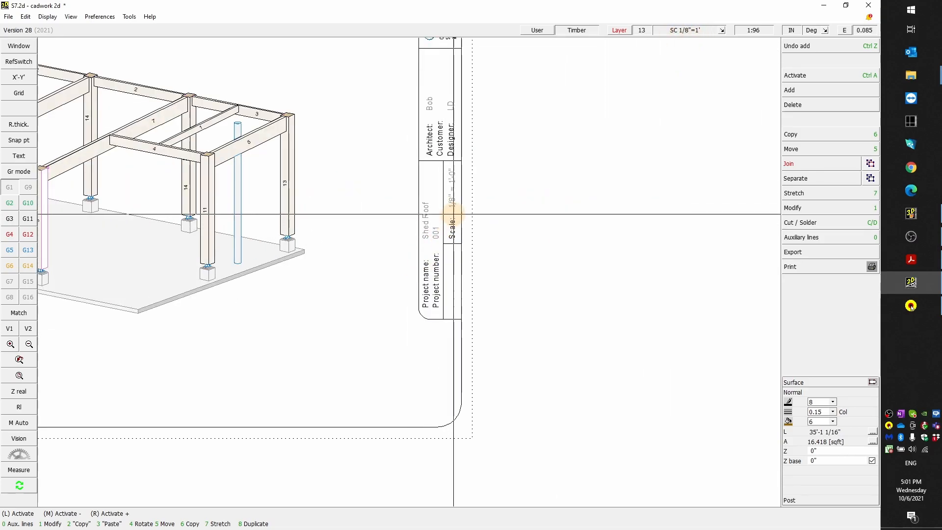
scroll(353, 254, "down", 4)
left_click(280, 254)
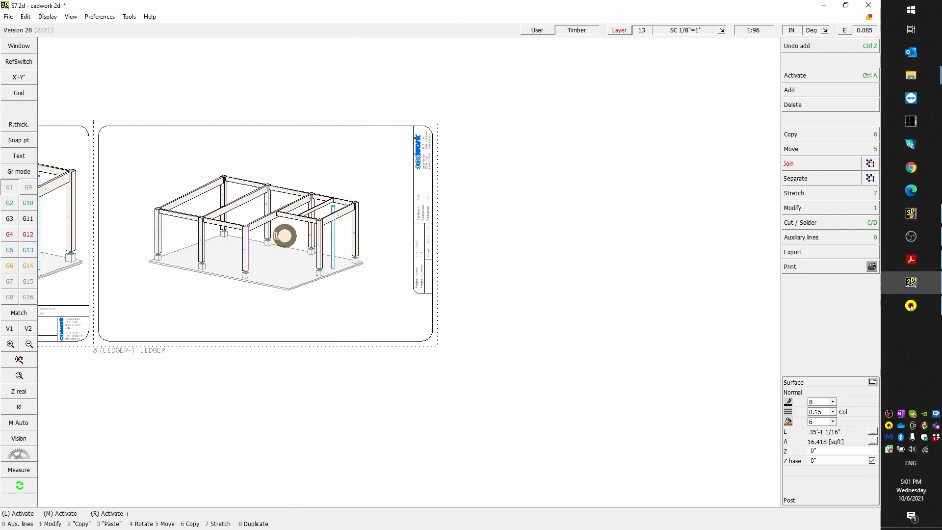
Switch to cadwork 3D and examine the hidden-line, attribute export and grouping options for 2D output with layout
left_click(910, 220)
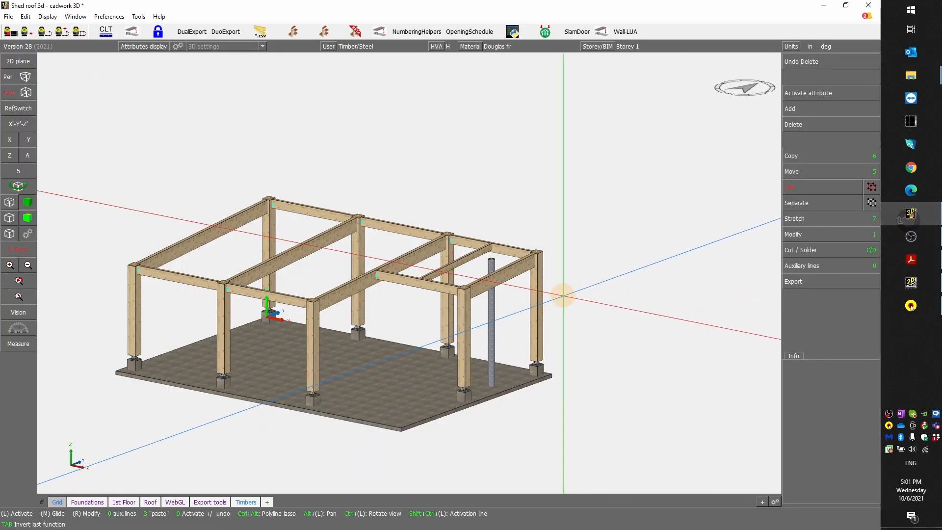
key("ctrl")
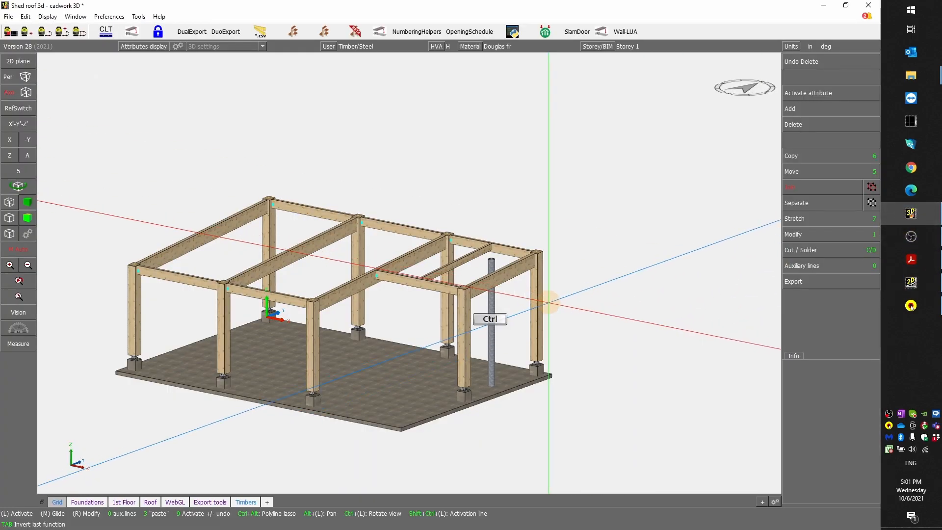
key("ctrl+F8")
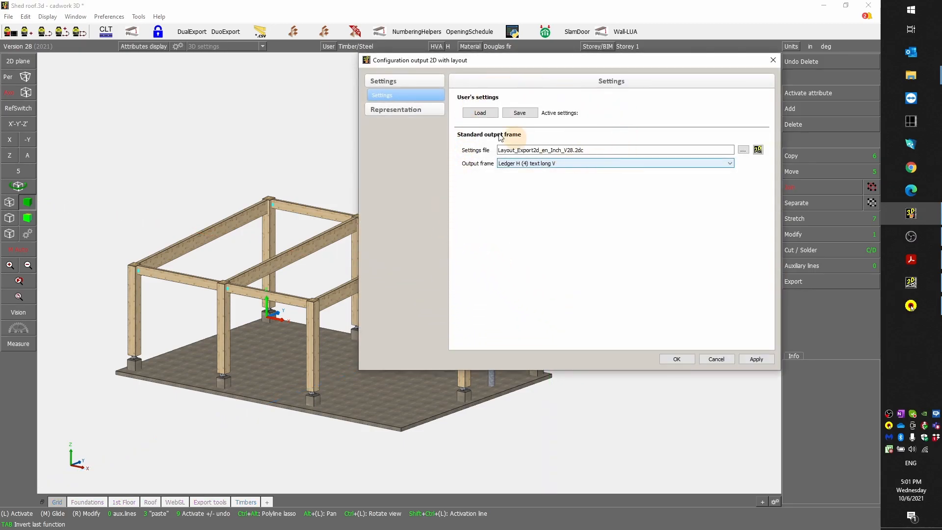
left_click(405, 109)
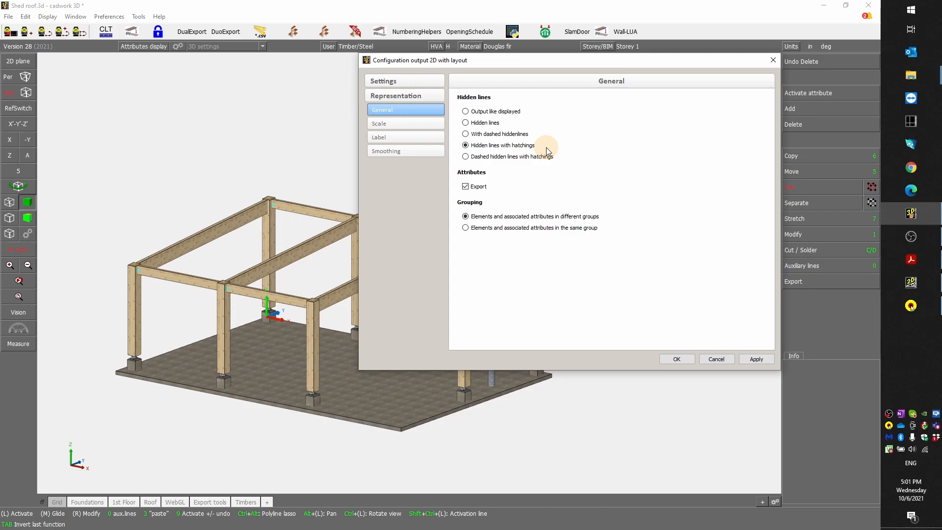
left_click(467, 186)
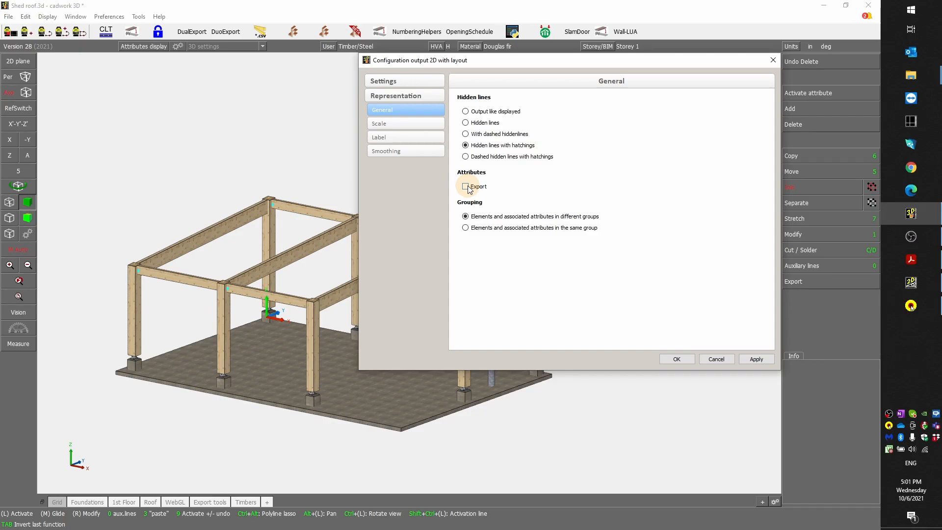
left_click(467, 187)
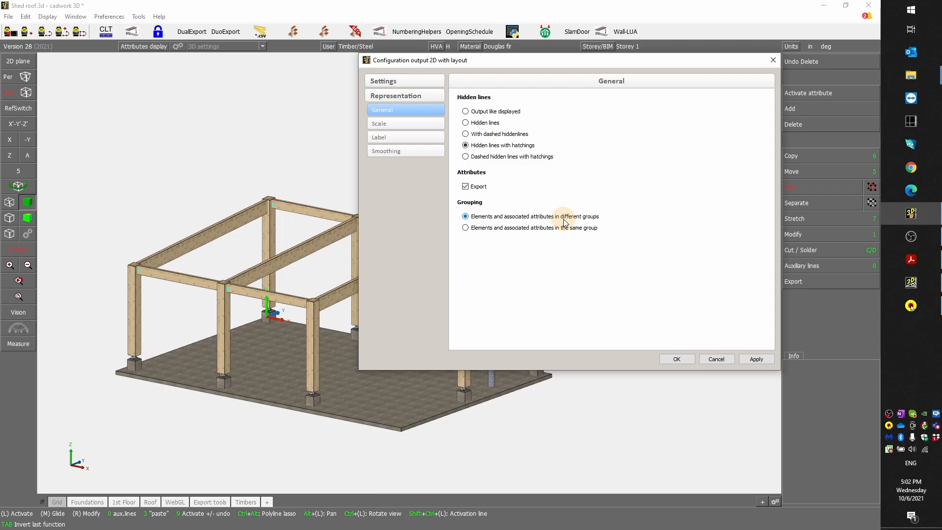
Examine the automatic scale option and the list of user-defined scales for 2D output with layout
left_click(406, 123)
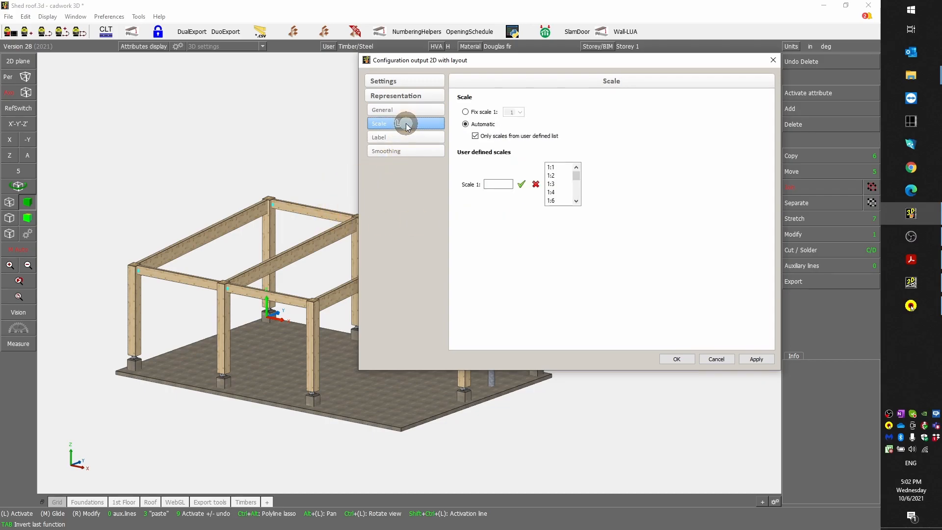
left_click(475, 136)
mouse_move(579, 178)
left_mouse_down()
mouse_move(576, 196)
mouse_move(577, 182)
left_mouse_up()
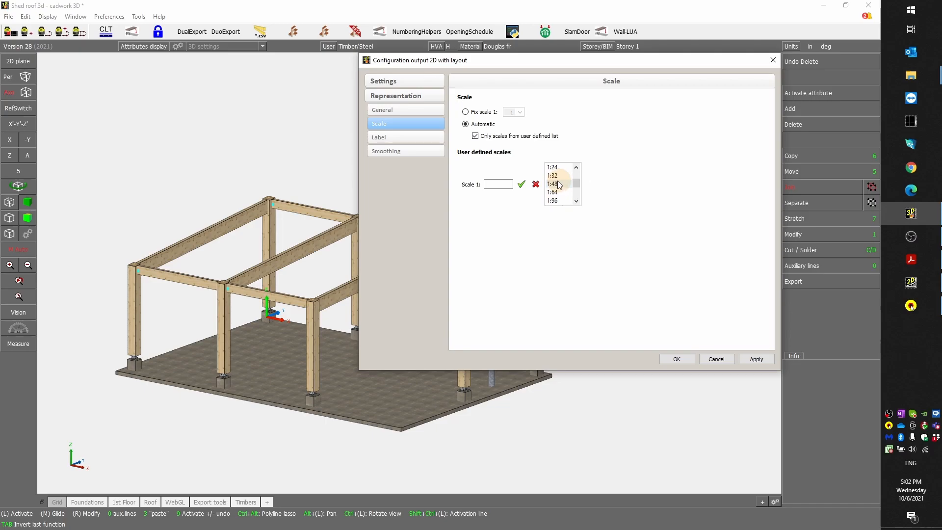
left_click_drag(575, 184, 577, 179)
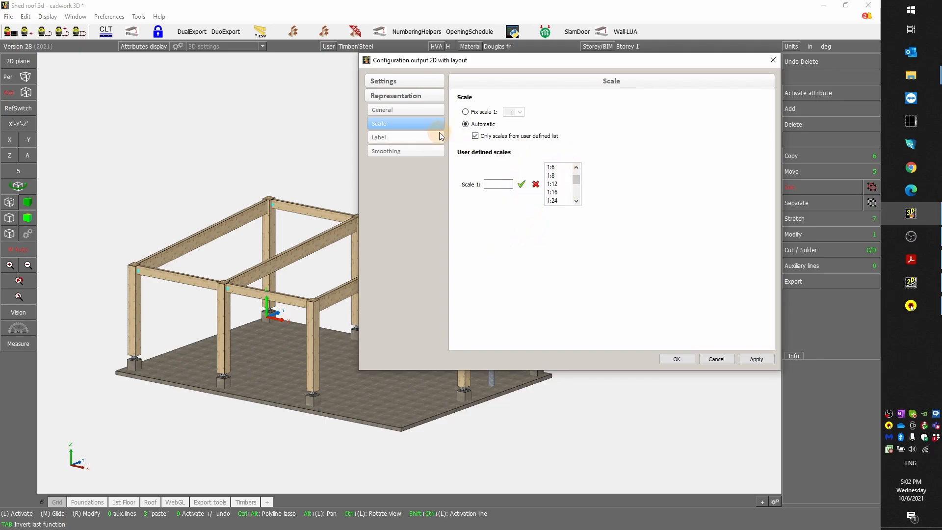
Examine the label and smoothing options for 2D output with layout
left_click(406, 139)
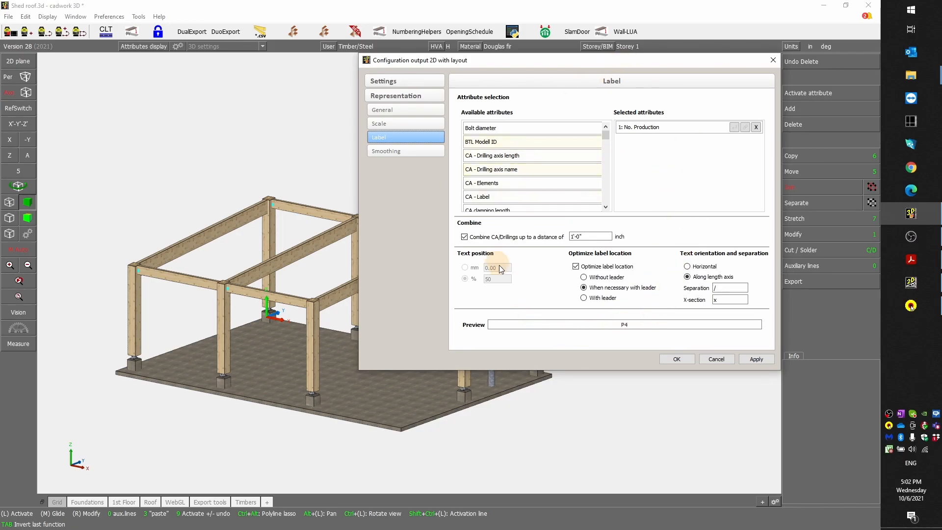
left_click(397, 152)
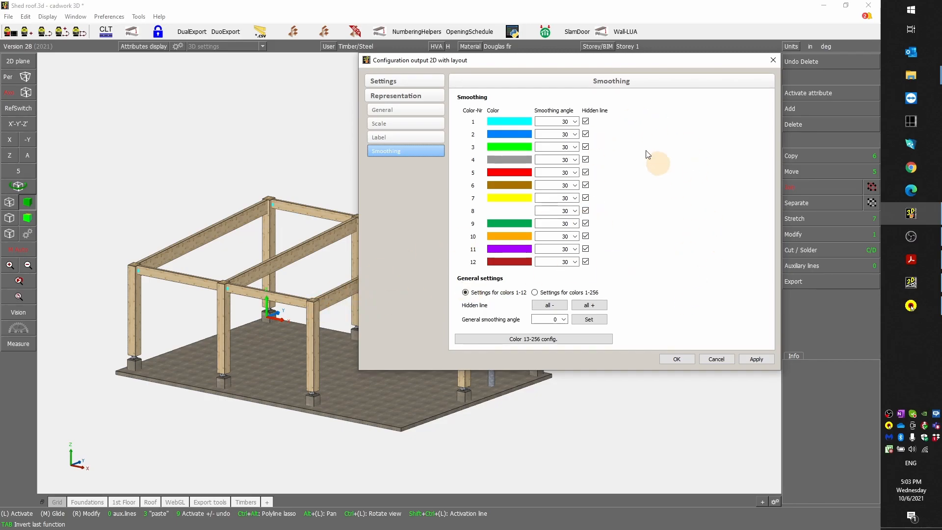
Open the standard output frame settings file Layout_Export2d_en_Inch_V28.2dc in cadwork 2d
left_click(416, 81)
left_click(403, 95)
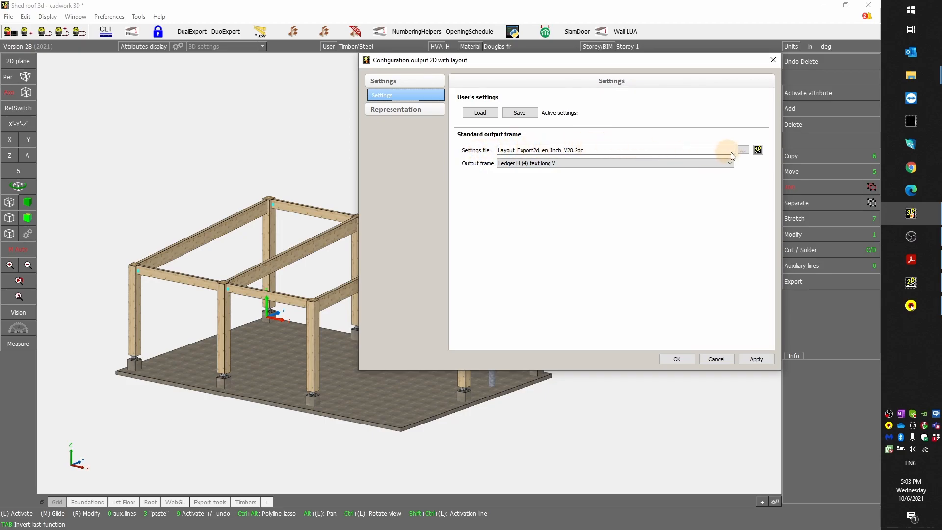
left_click(758, 149)
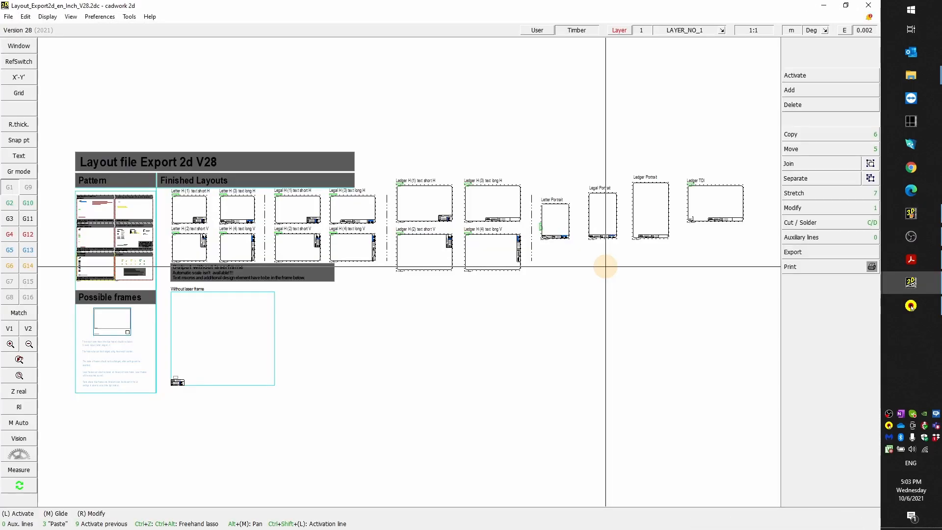
Delete the Ledger TDI layout from the layout export file
left_click(687, 221)
left_click_drag(679, 246, 761, 160)
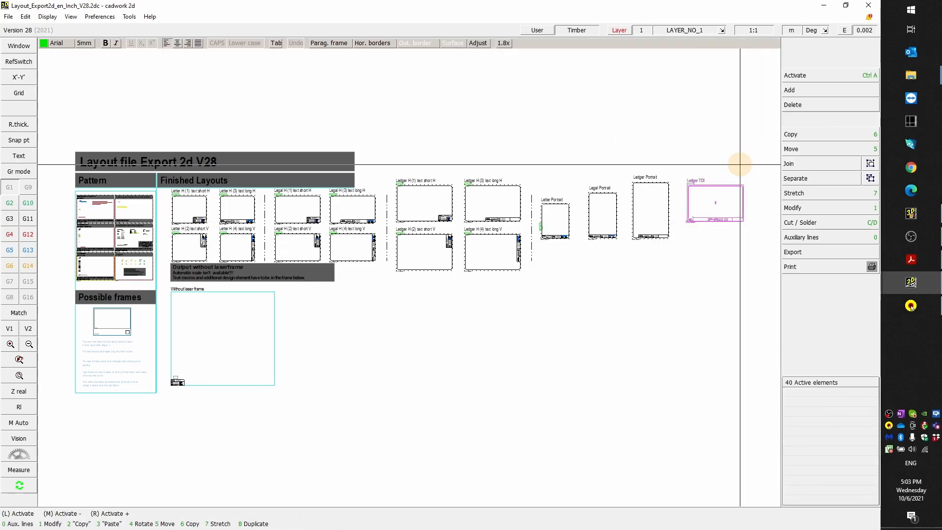
key("Delete")
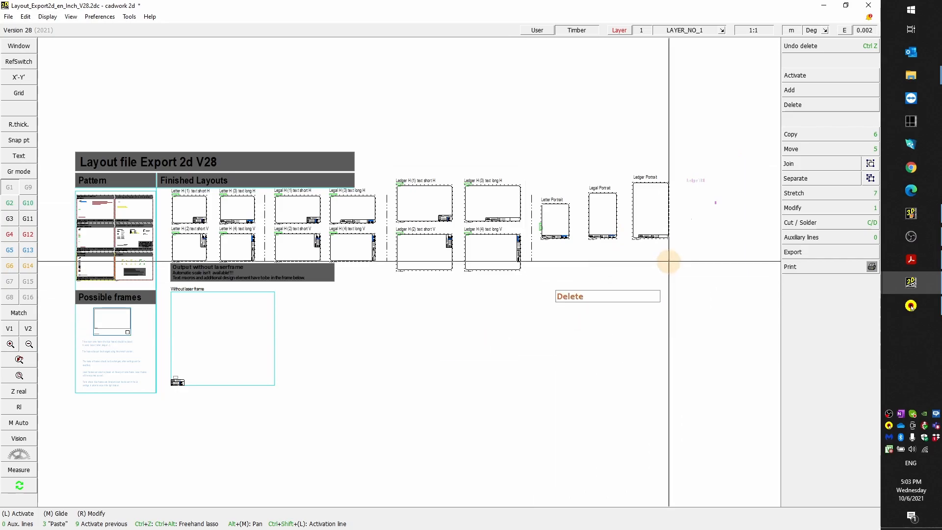
Examine the finished Letter, Legal and Ledger layouts, including the export zone, drawing zone and title block of Ledger H (1) text short H
scroll(650, 257, "up", 1)
scroll(409, 272, "down", 3)
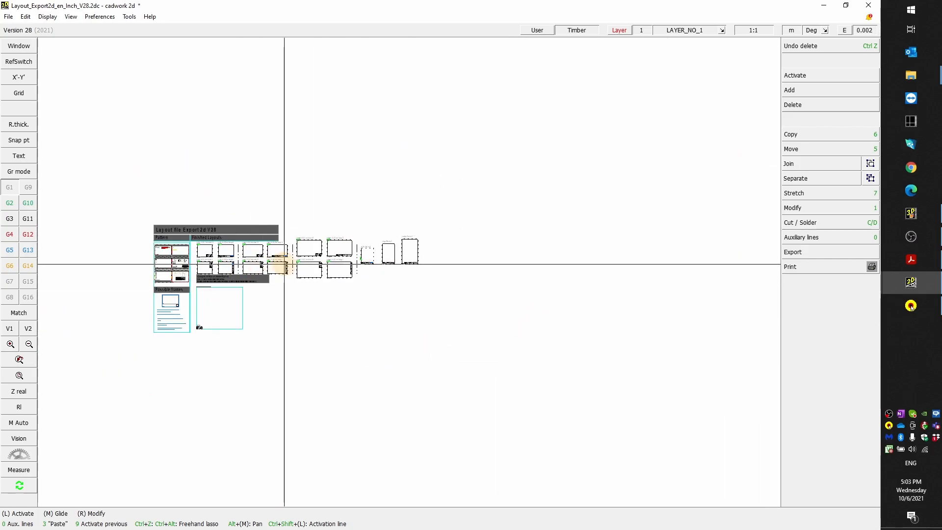
scroll(409, 271, "up", 3)
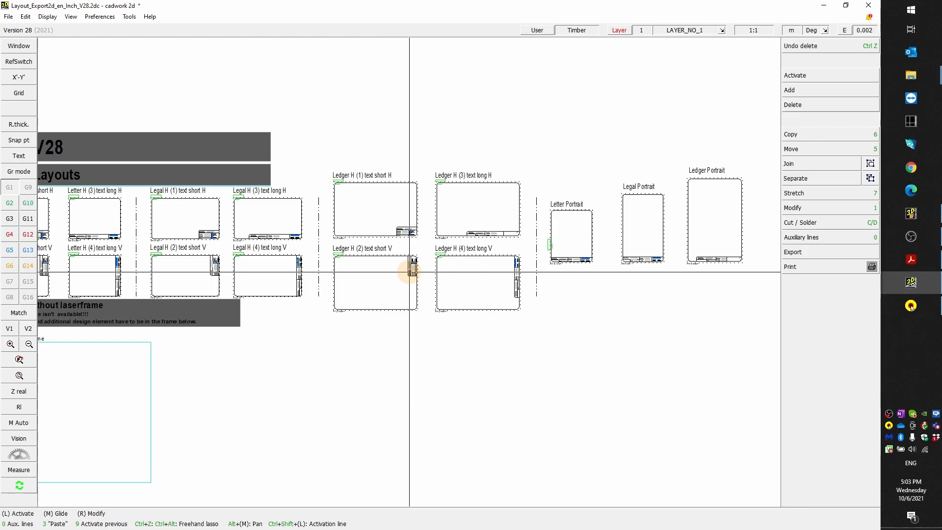
scroll(409, 272, "down", 2)
scroll(406, 261, "up", 2)
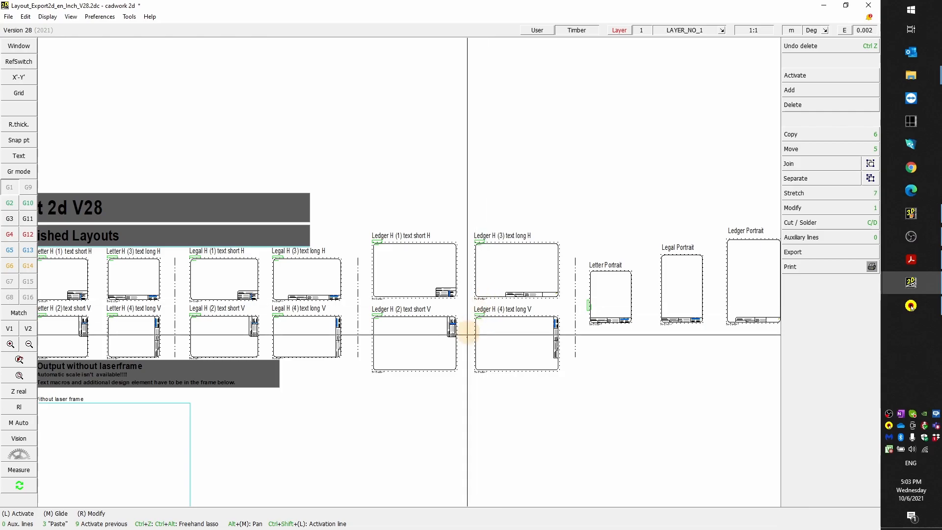
scroll(471, 325, "up", 2)
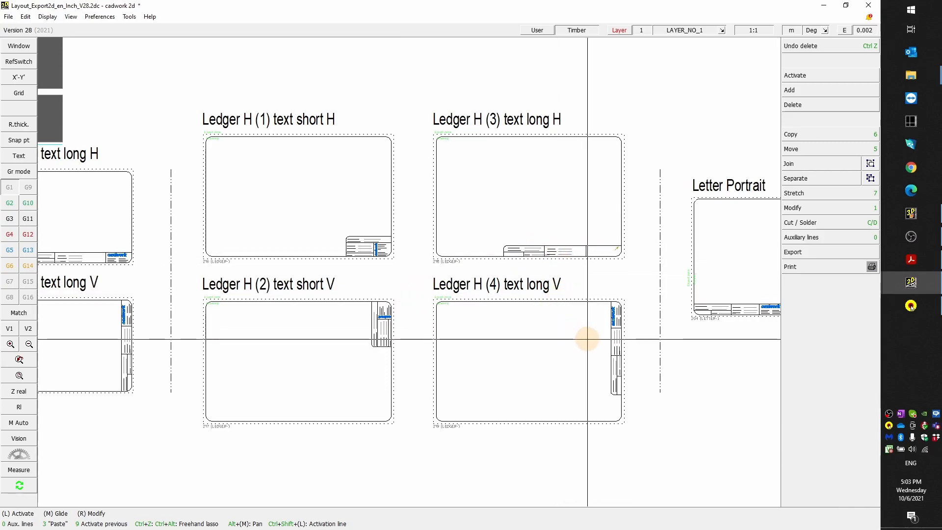
scroll(410, 272, "up", 2)
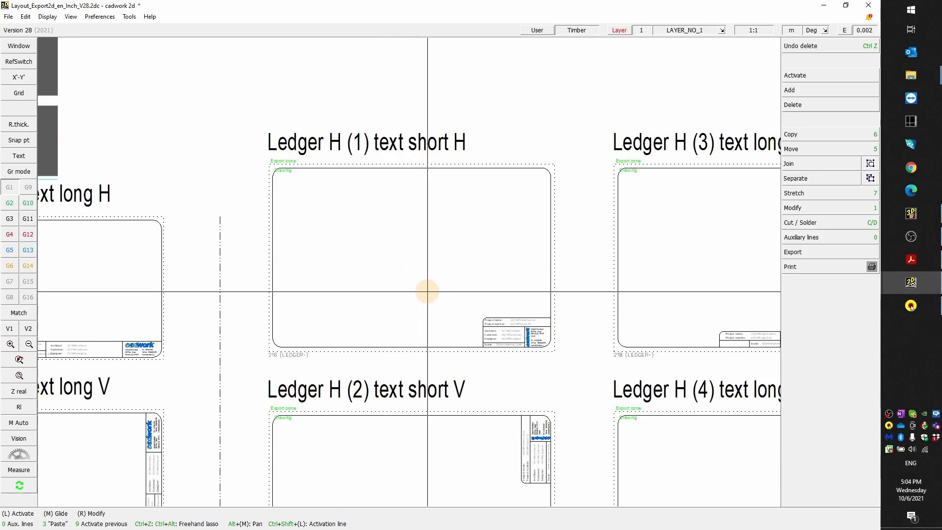
scroll(448, 309, "up", 2)
scroll(410, 271, "up", 2)
scroll(437, 330, "down", 2)
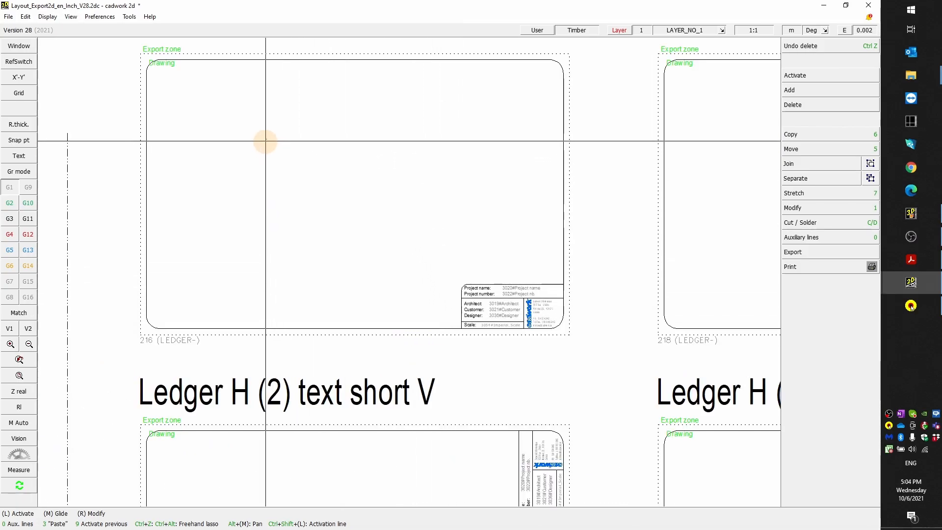
scroll(347, 289, "down", 2)
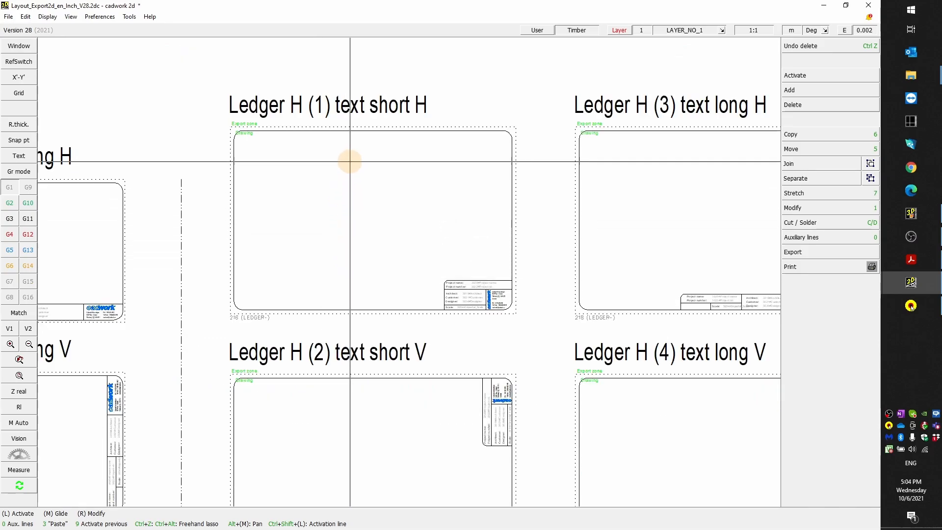
scroll(307, 130, "up", 2)
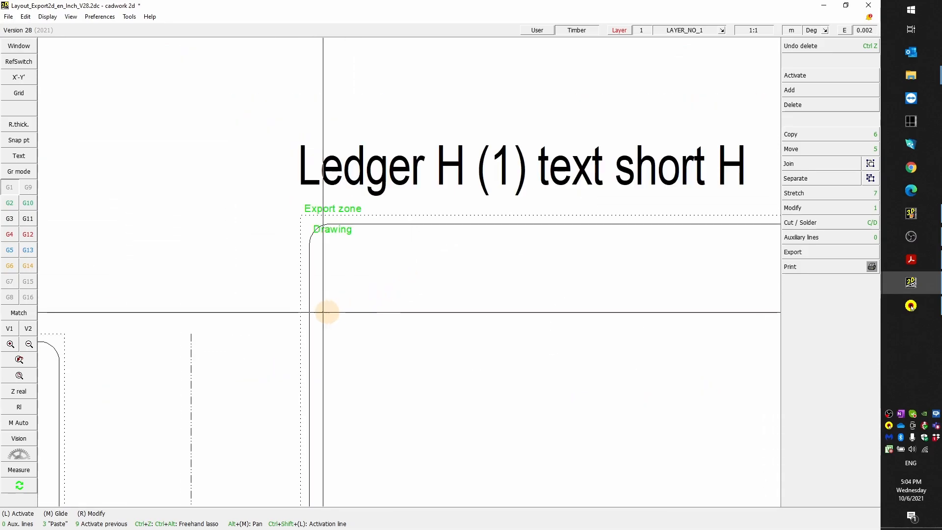
Isolate the Ledger H (1) text short H layout in the view together with its title text
left_click(300, 254)
scroll(366, 337, "down", 4)
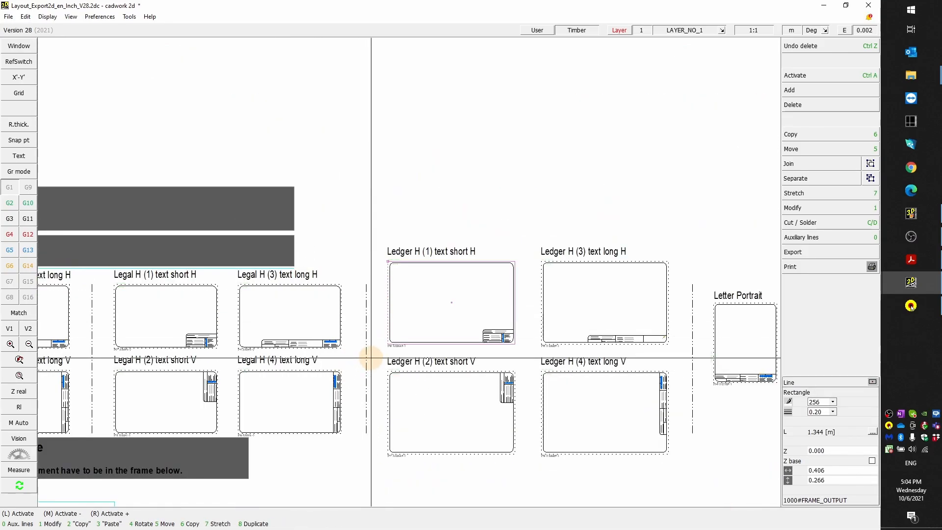
mouse_move(374, 355)
left_mouse_down()
mouse_move(526, 271)
mouse_move(527, 257)
left_mouse_up()
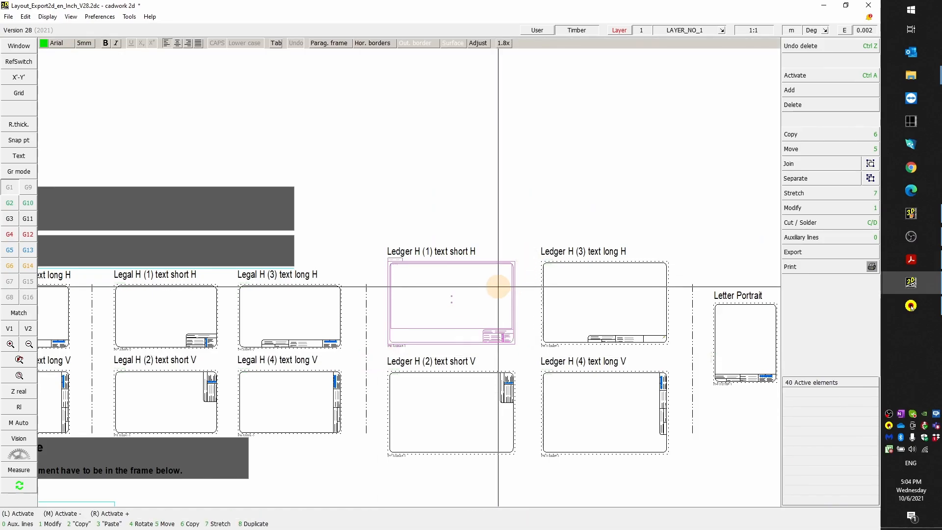
key("KP_Divide")
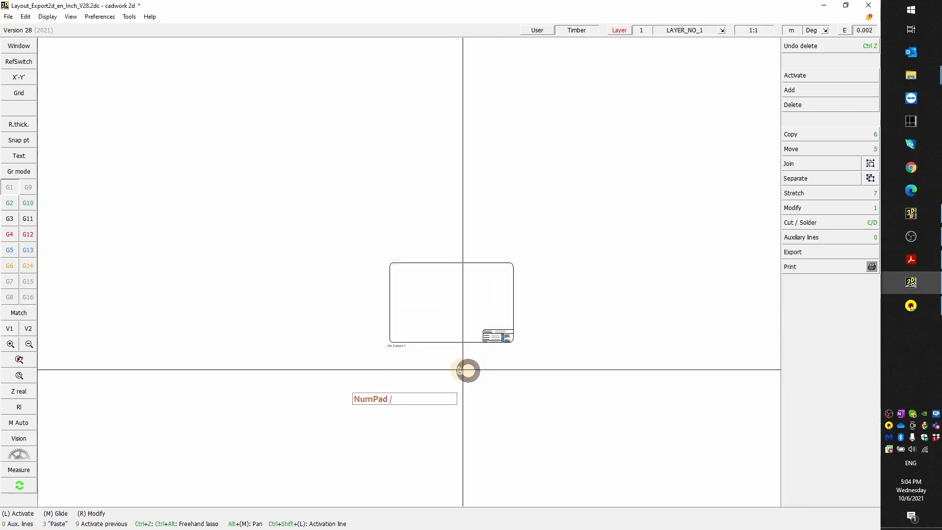
scroll(454, 305, "up", 1)
left_click_drag(243, 410, 671, 100)
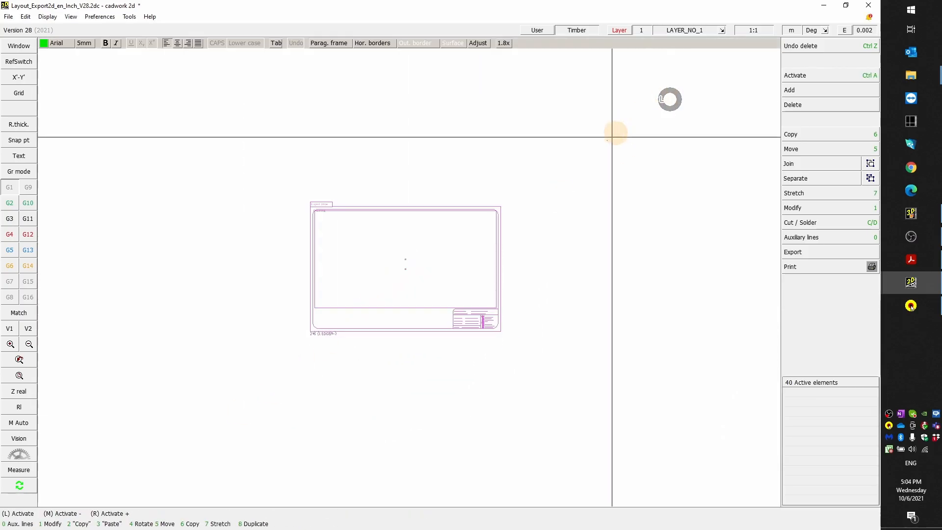
key("KP_Divide")
right_click(400, 193)
key("KP_Divide")
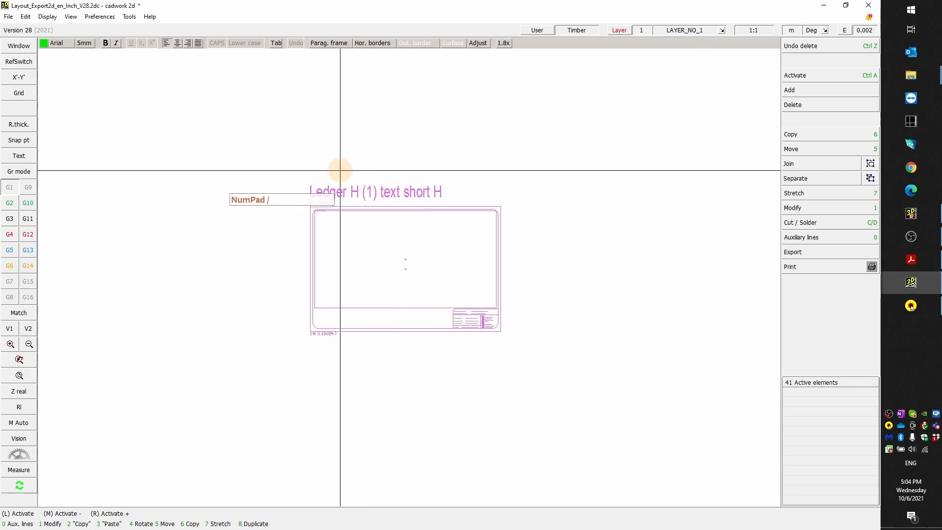
Check the text properties of the layout's title and hide the laser frame around the isolated Ledger layout
left_click(342, 194)
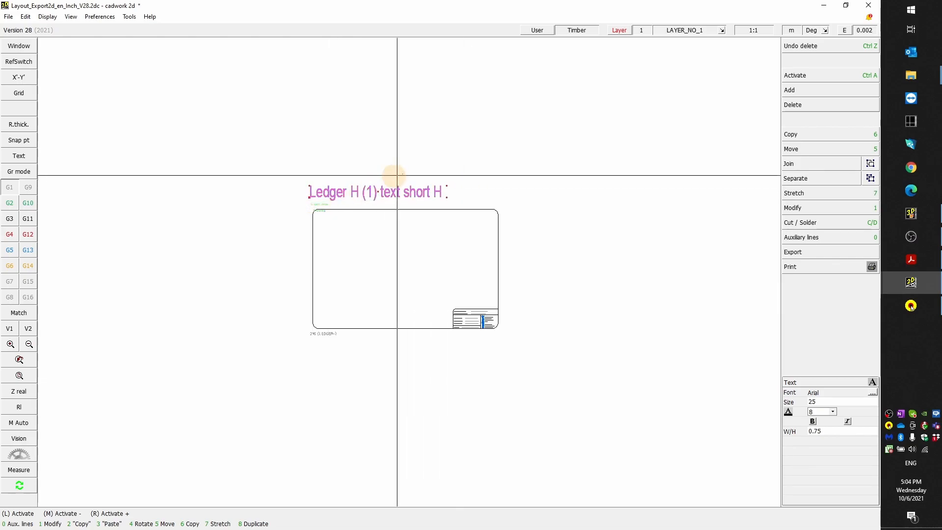
left_click(428, 165)
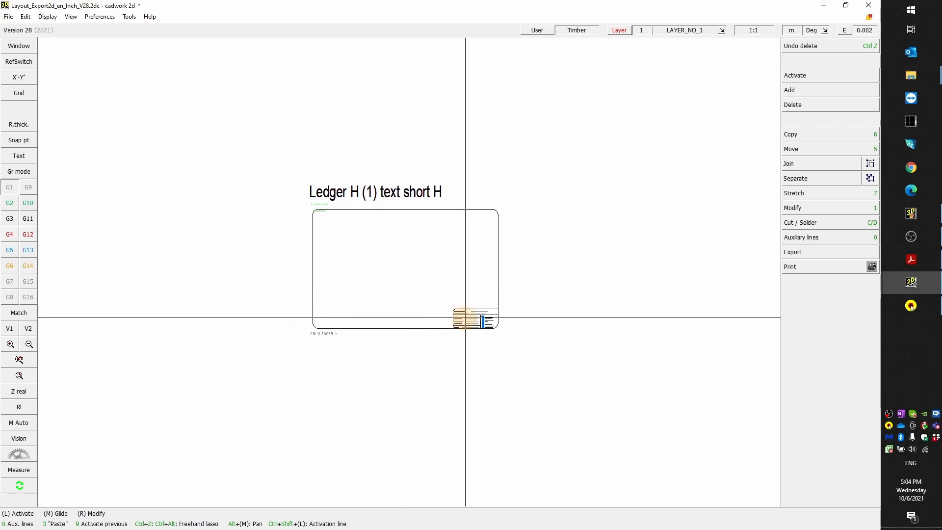
scroll(315, 339, "up", 3)
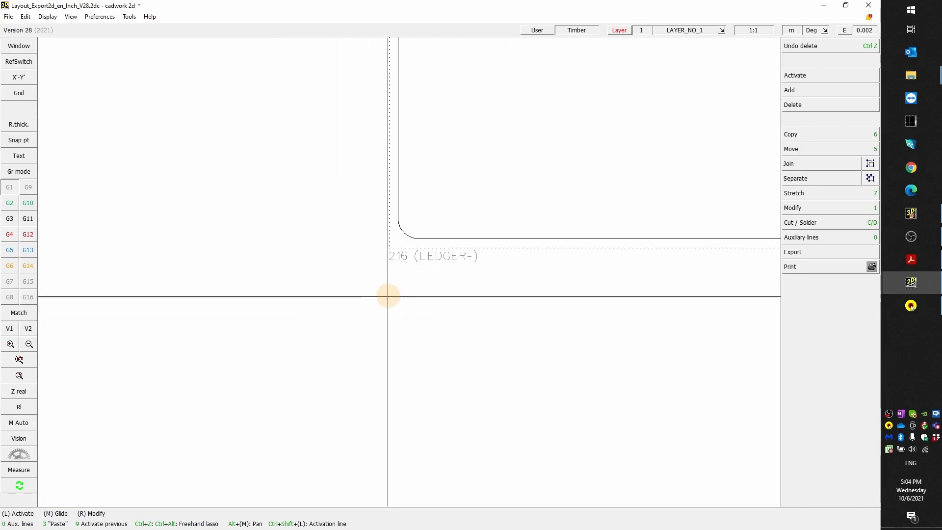
left_click(420, 248)
scroll(379, 293, "down", 2)
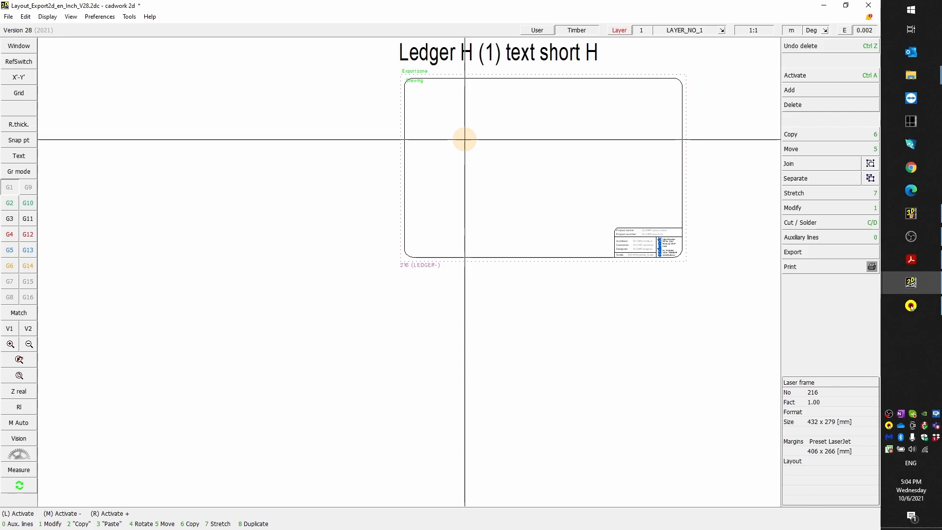
key("KP_Multiply")
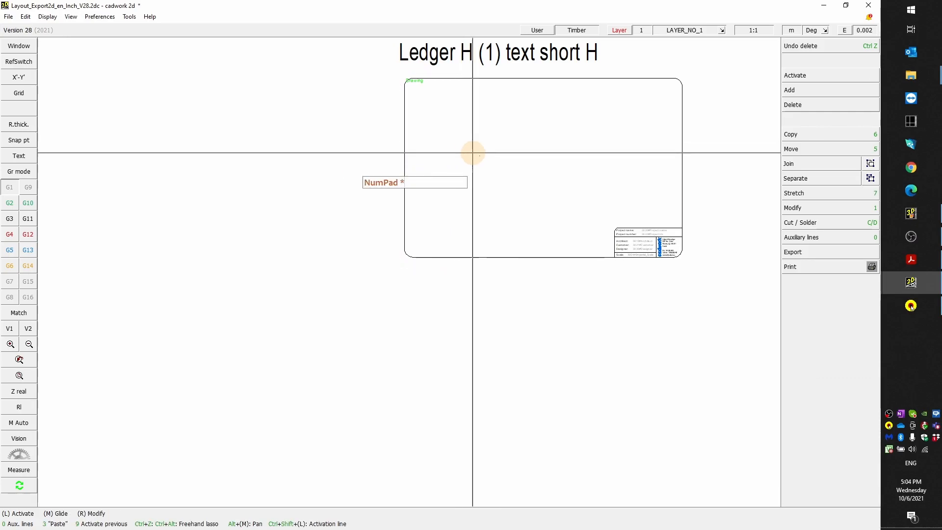
scroll(542, 167, "up", 1)
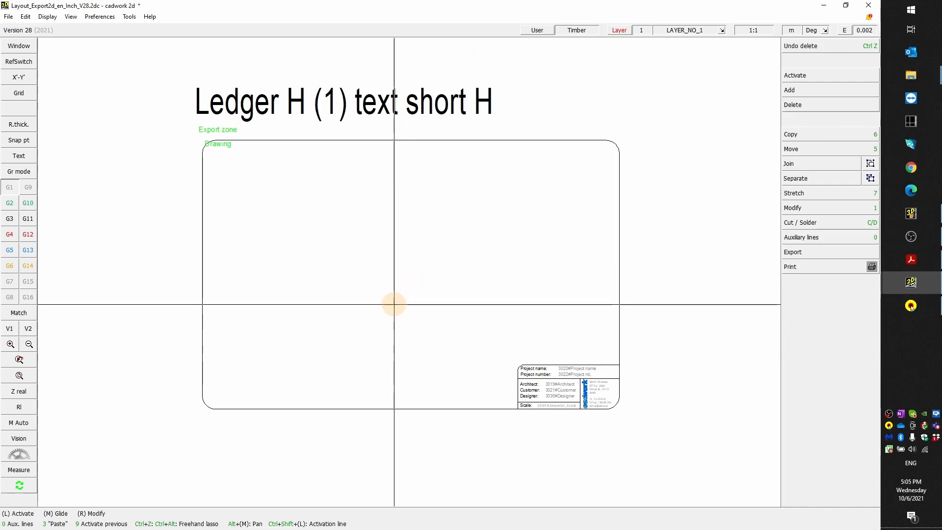
Switch the display to a black background and hide the layout's inner DRAWFRAME rectangle, keeping the outer FRAME_OUTPUT rectangle shown
key("alt+w")
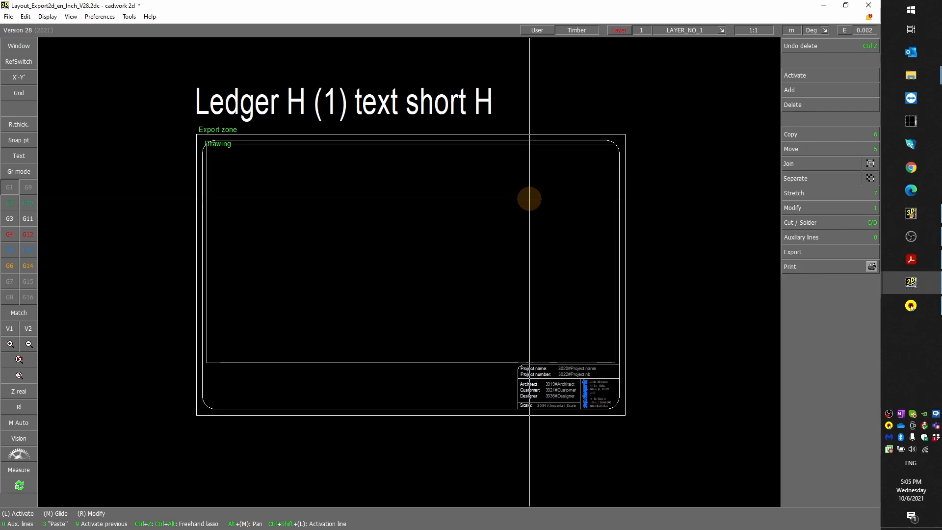
left_click(614, 134)
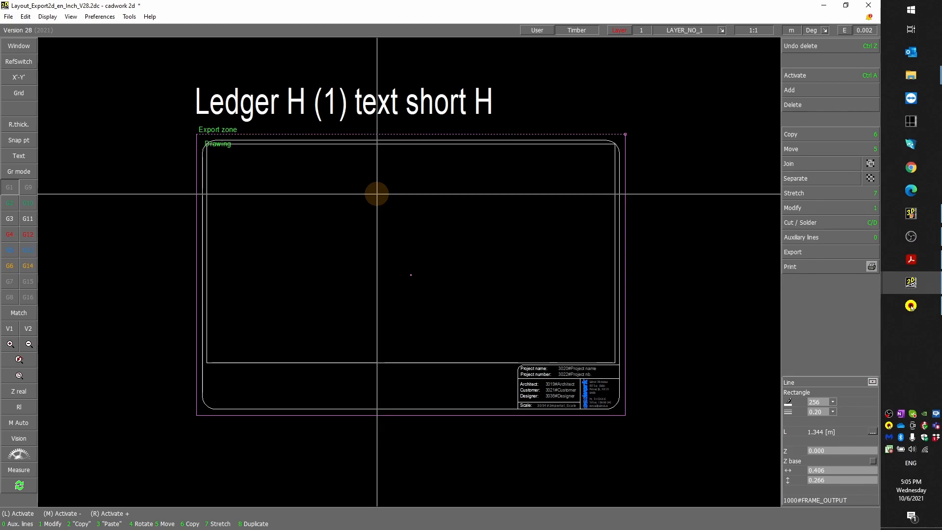
mouse_move(908, 289)
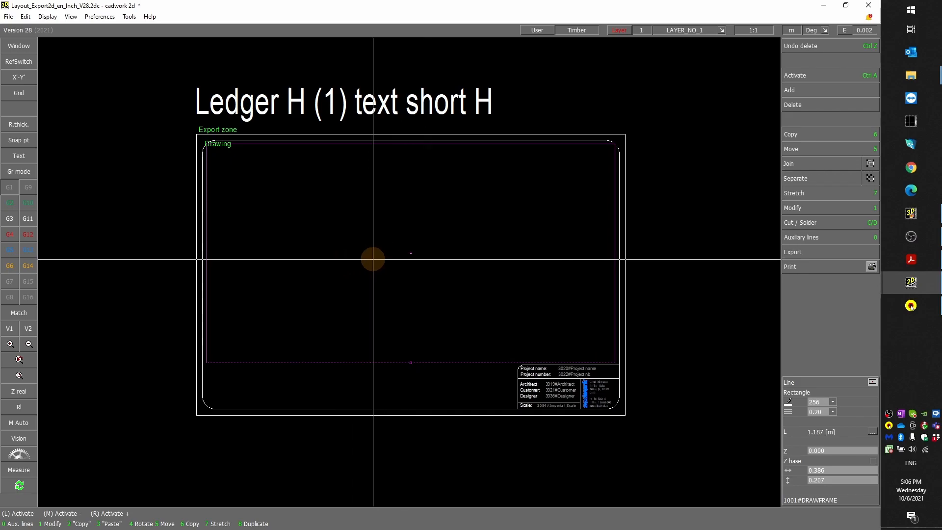
key("KP_Multiply")
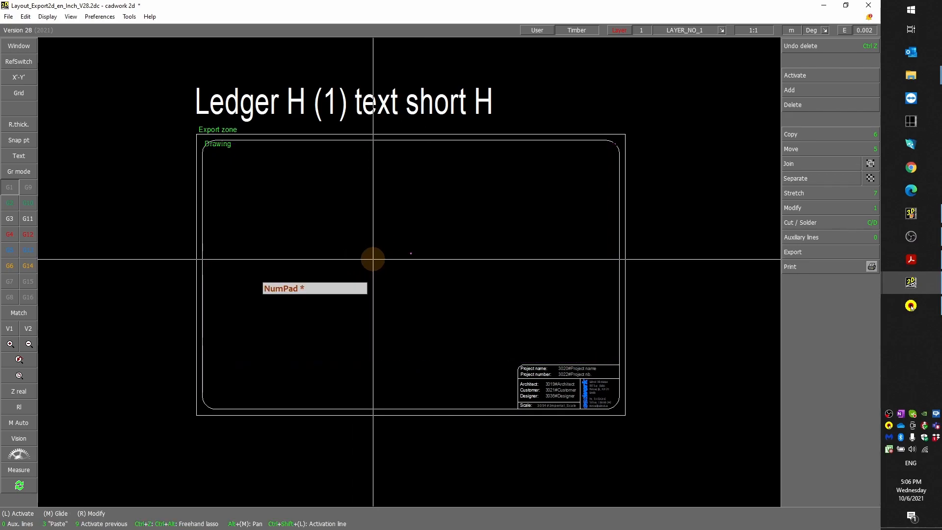
left_click(255, 133)
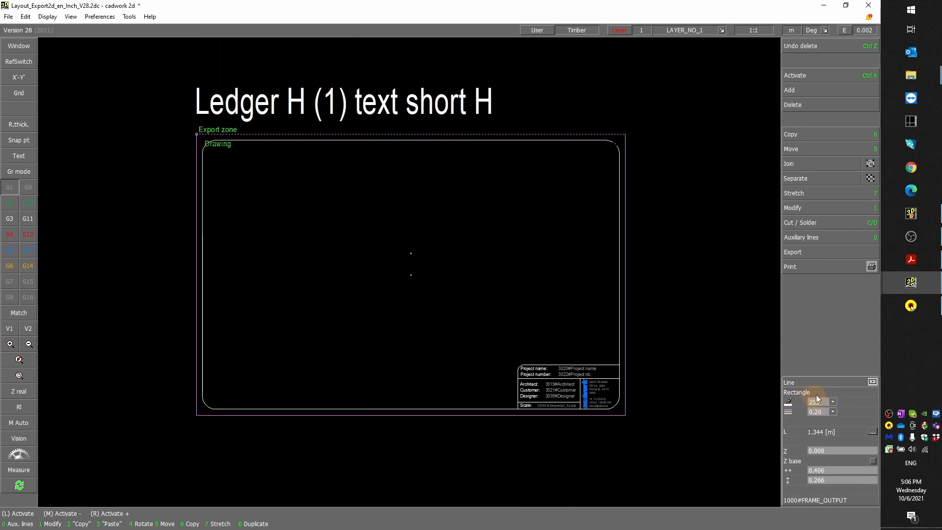
Switch to S7.2d and check the properties of the main frame on the sheet with the vertical title block
mouse_move(911, 290)
left_click(827, 250)
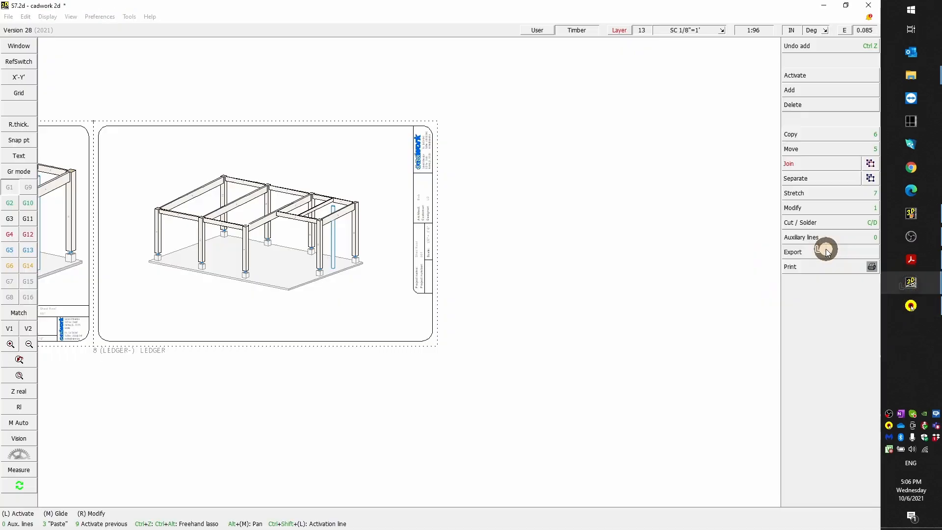
scroll(296, 225, "up", 1)
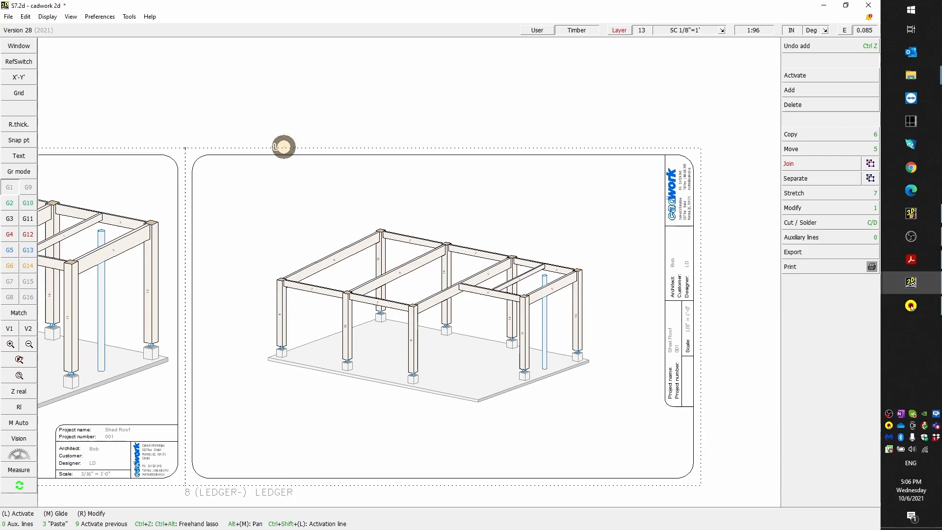
left_click(283, 147)
left_click(303, 106)
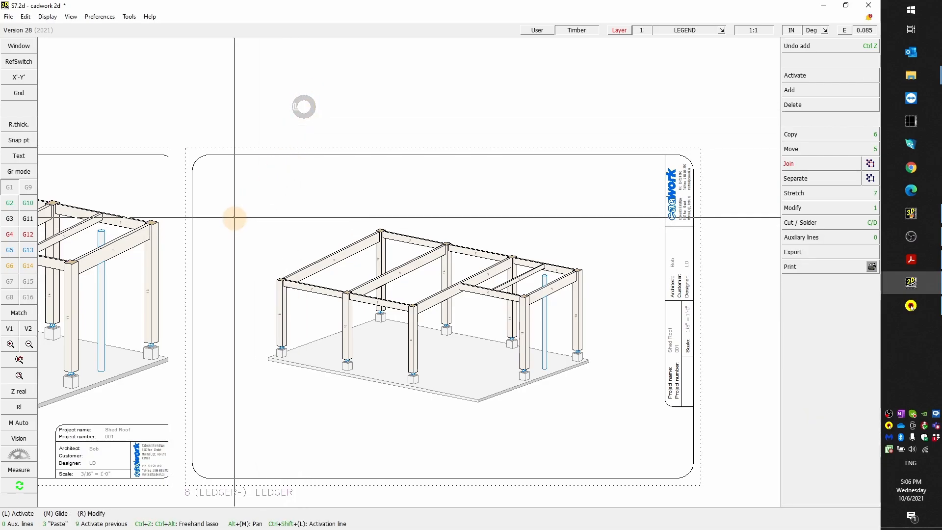
left_click(225, 154)
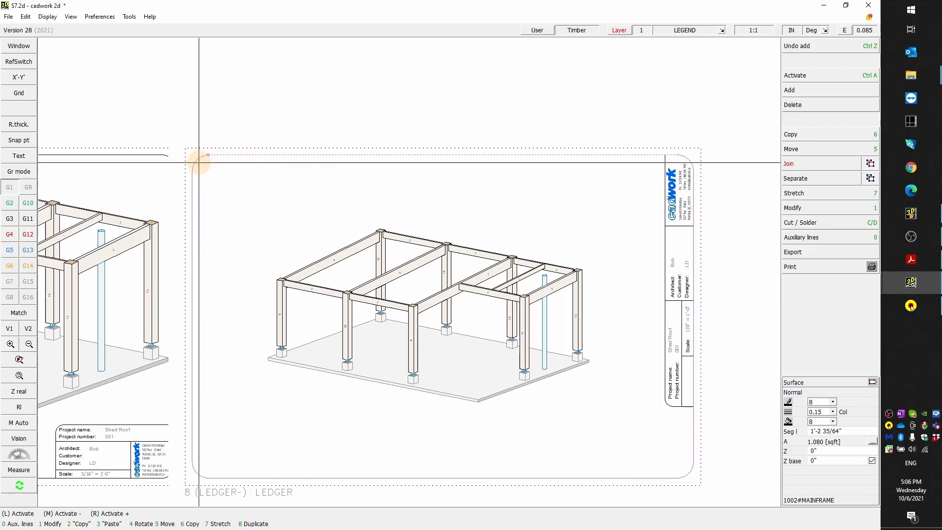
mouse_move(911, 285)
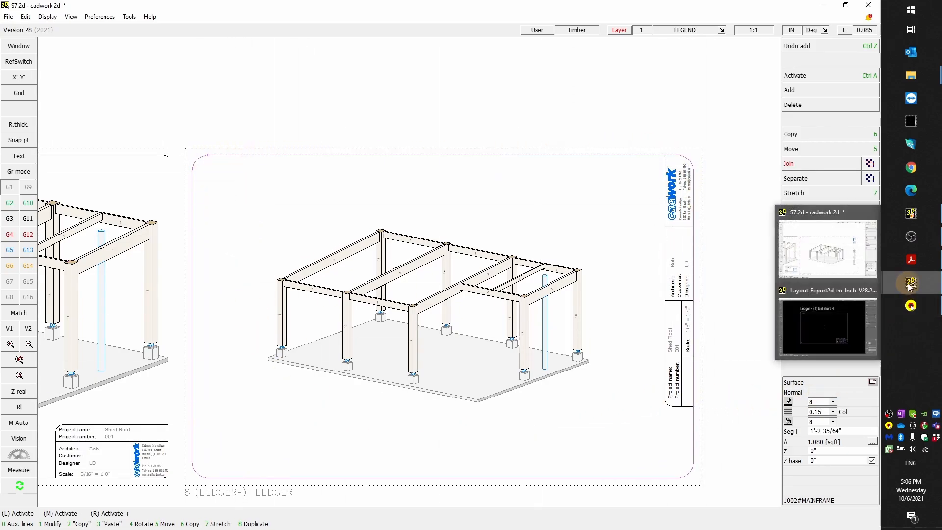
Switch to the layout export file and check the properties of the Ledger layout's rounded main frame
left_click(819, 320)
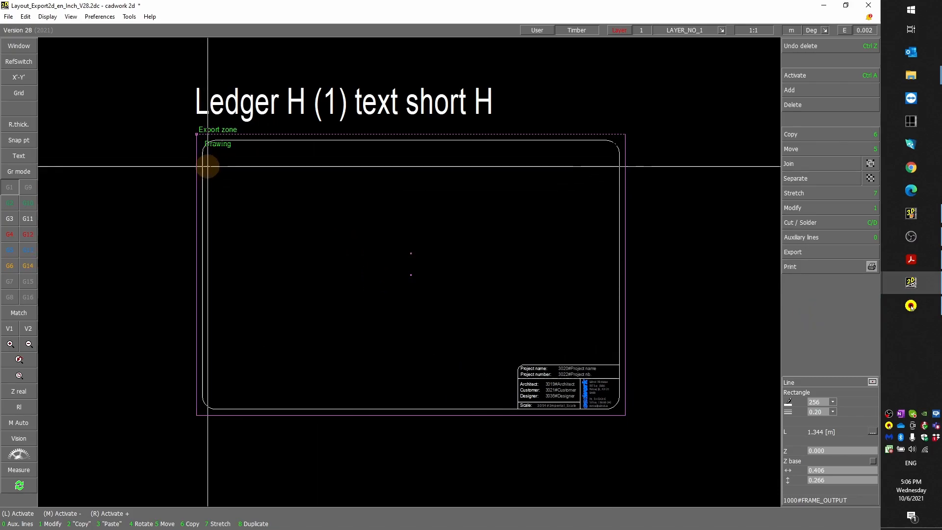
scroll(204, 162, "up", 3)
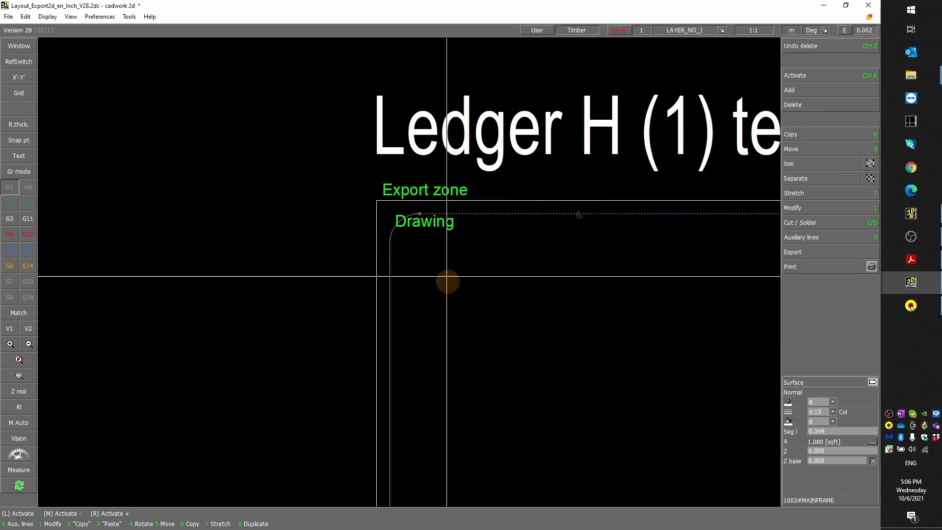
scroll(417, 284, "down", 2)
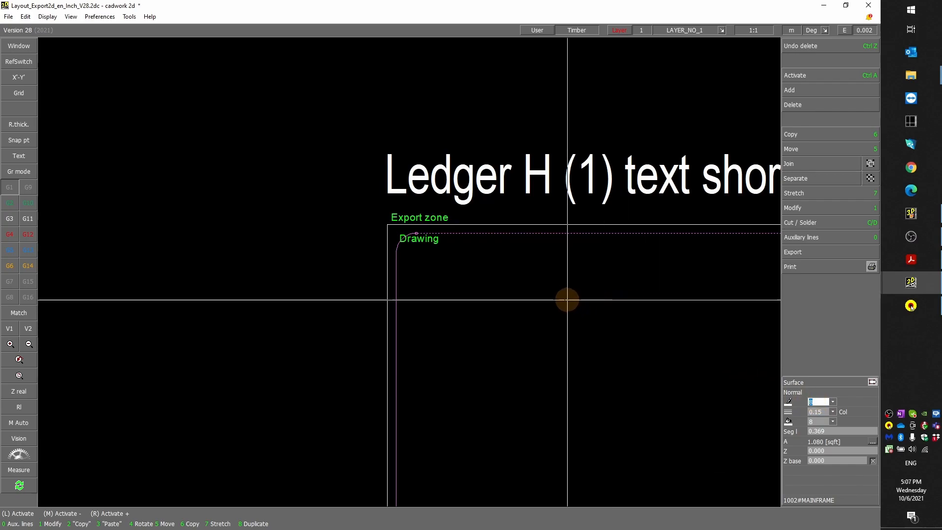
left_click(554, 300)
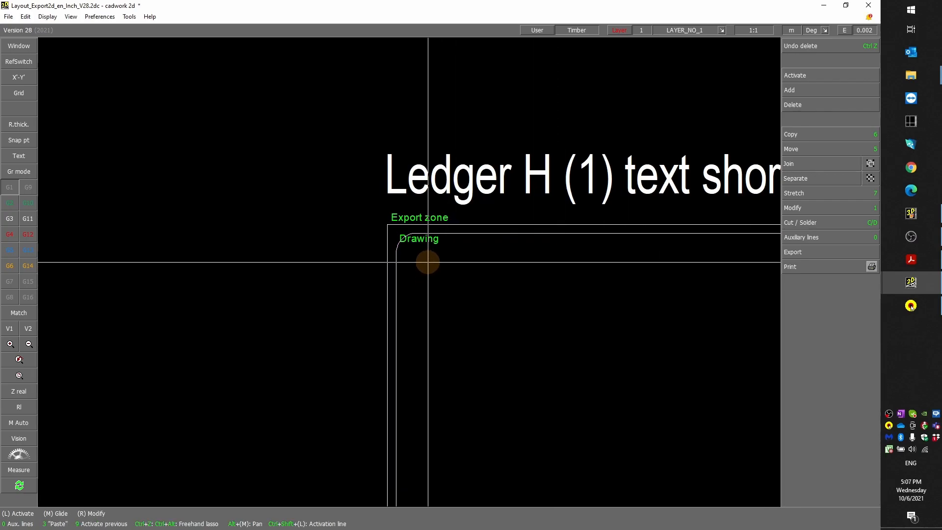
Examine the Ledger layout's title block by activating its joined elements, including the 3020#Project name placeholder
scroll(422, 262, "down", 5)
scroll(402, 265, "up", 8)
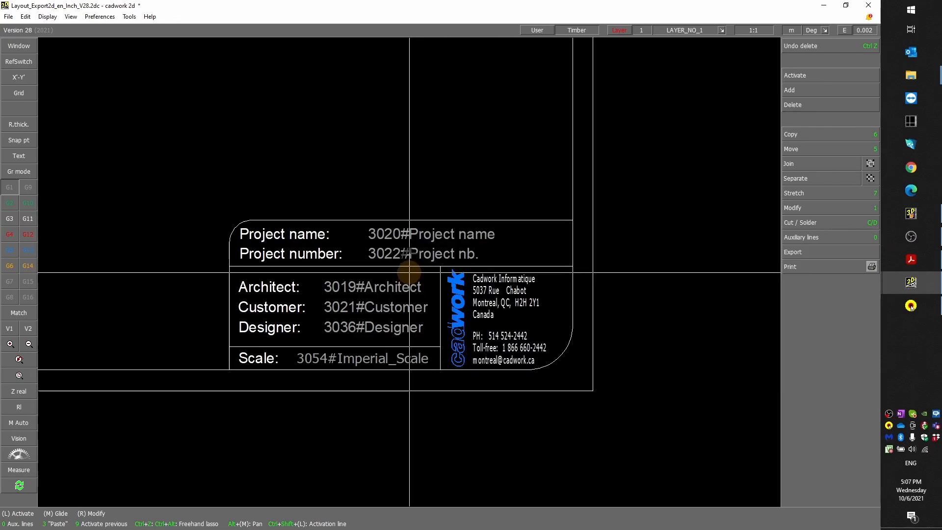
left_click(534, 220)
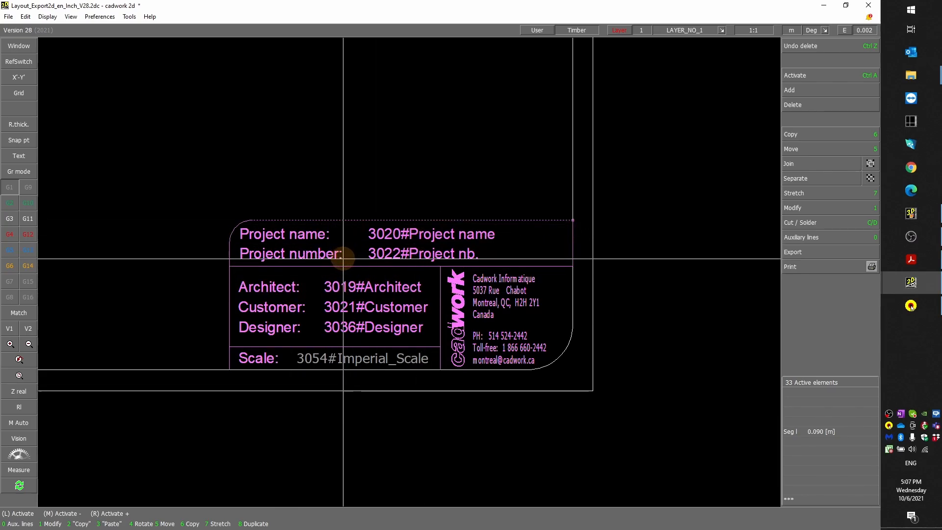
scroll(343, 259, "down", 2)
scroll(392, 256, "up", 3)
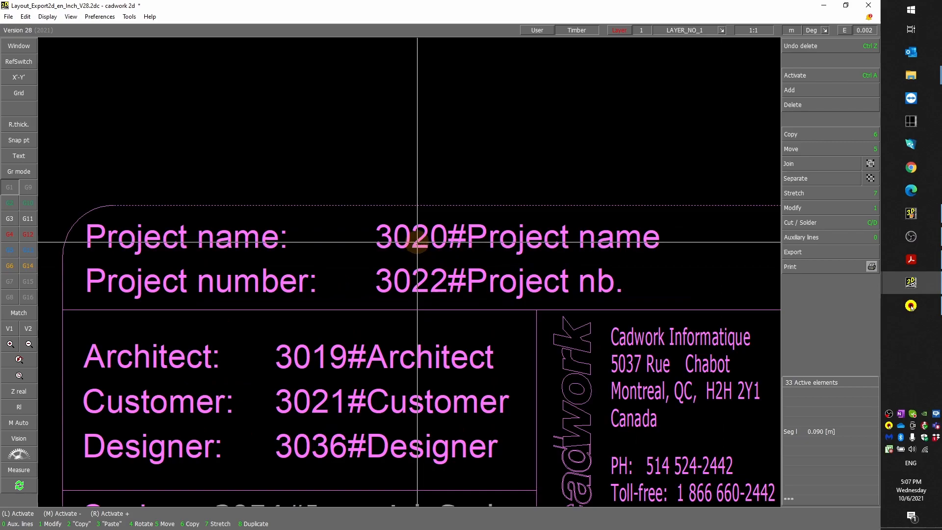
left_click(479, 141)
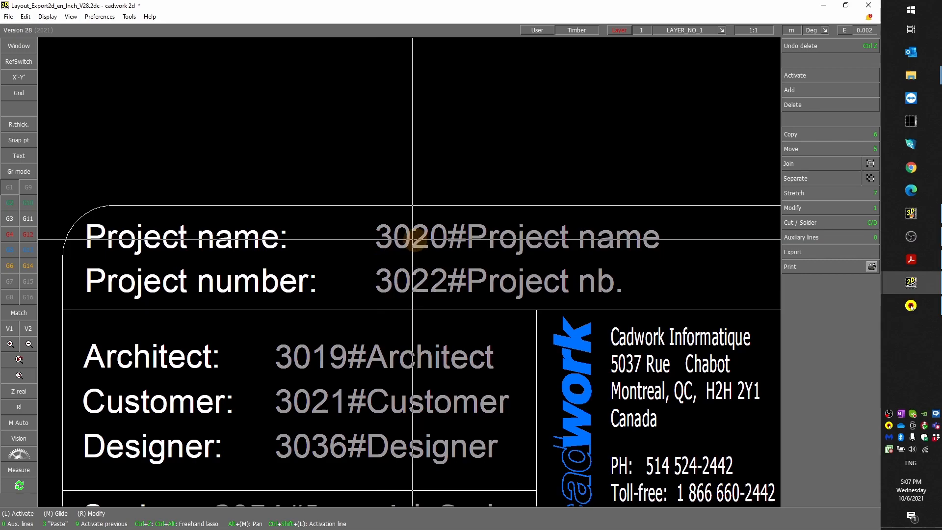
key("ctrl+a")
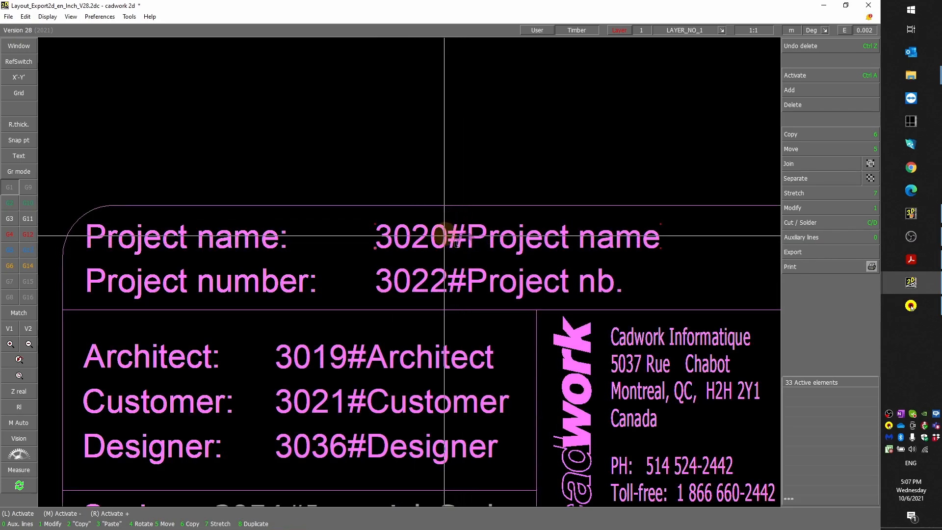
left_click(463, 174)
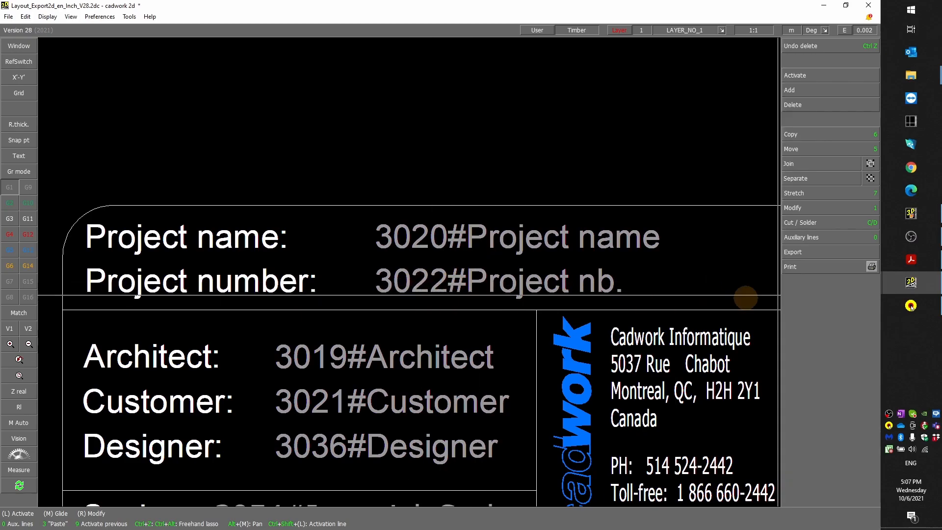
Switch to Shed roof.3d in cadwork 3D, cancel the 2D output configuration and open the general project data
left_click(902, 221)
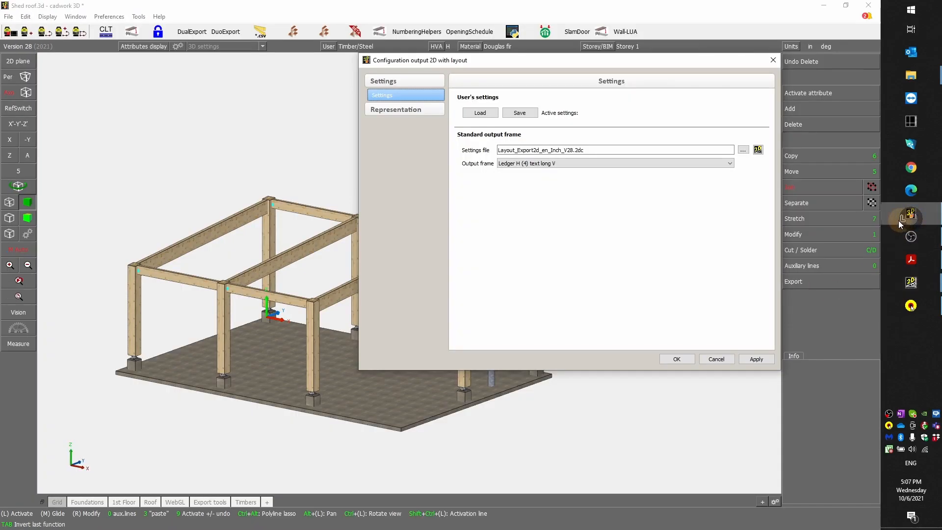
left_click(711, 357)
left_click(116, 19)
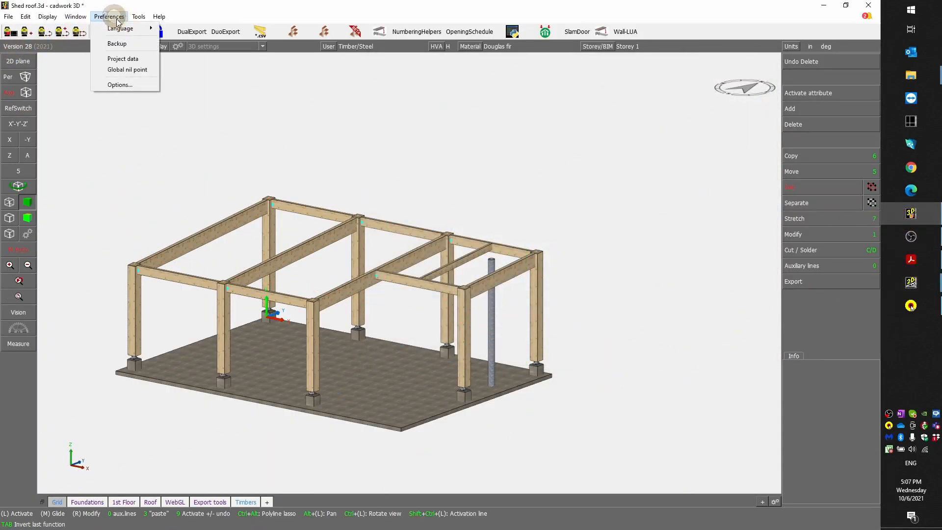
left_click(121, 59)
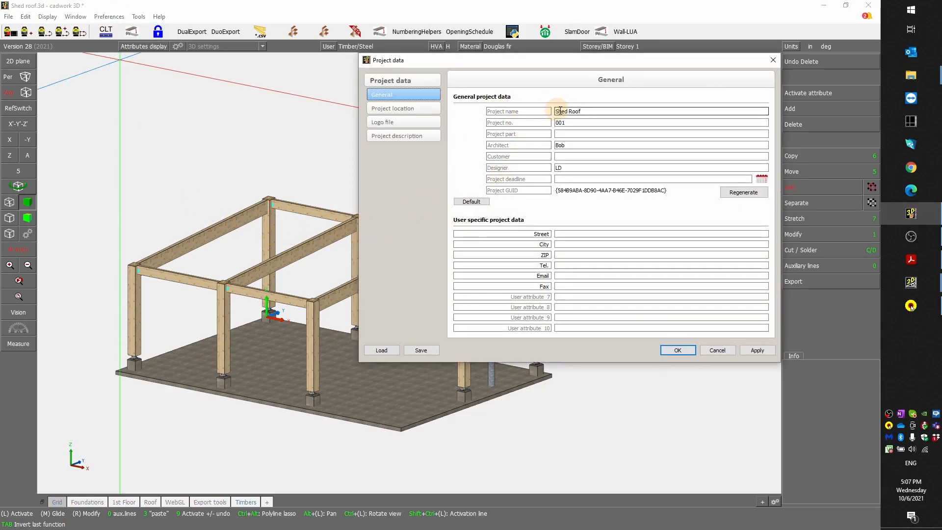
Switch to S7.2d and check the project name text in the vertical title block
mouse_move(911, 282)
left_click(832, 318)
left_click(826, 253)
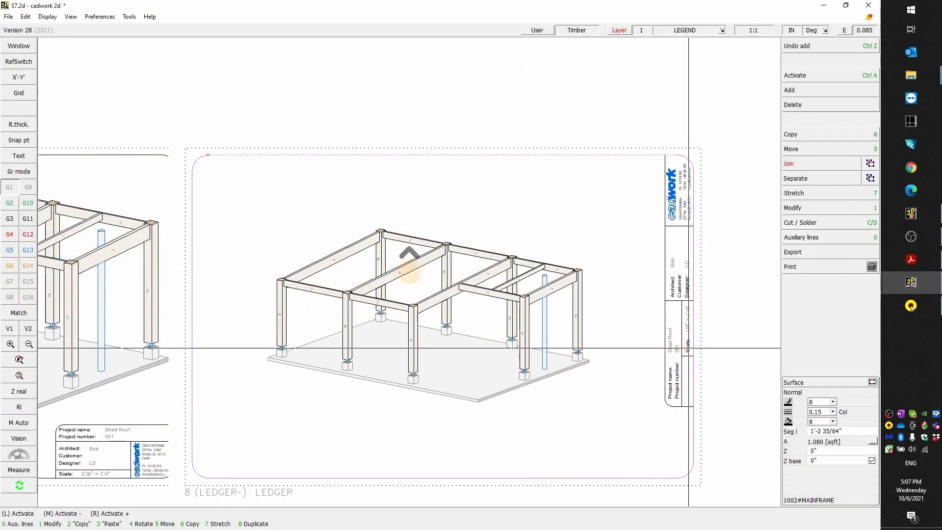
scroll(688, 330, "up", 2)
scroll(408, 271, "up", 3)
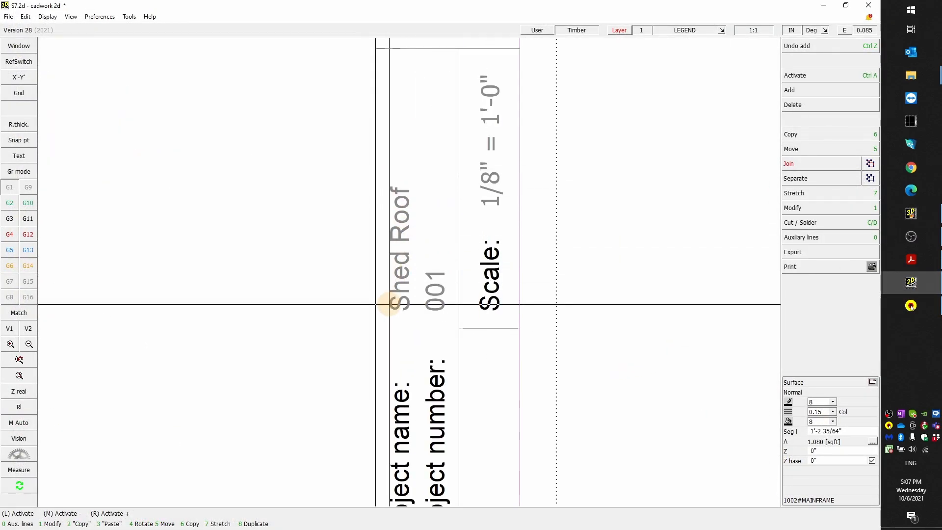
left_click(401, 291)
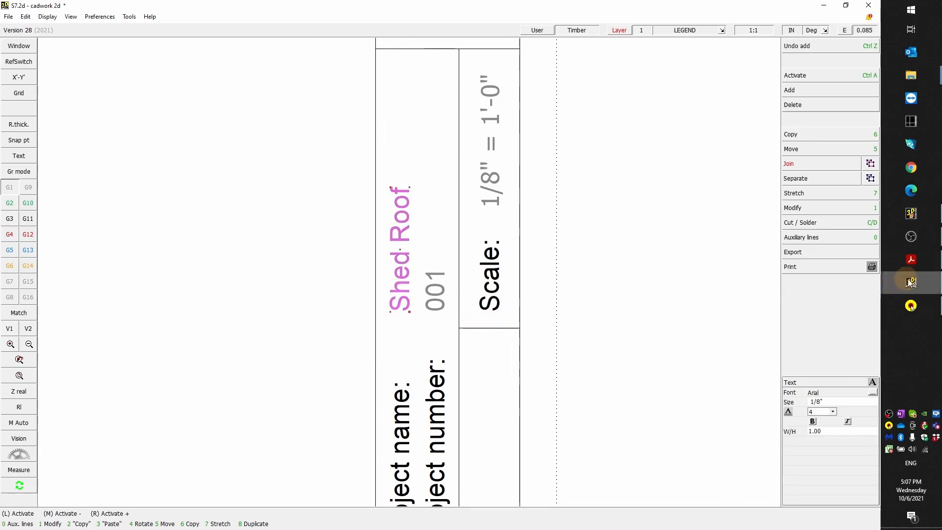
Return to the layout export file and inspect the 3020#Project name placeholder in the title block
mouse_move(916, 281)
left_click(829, 324)
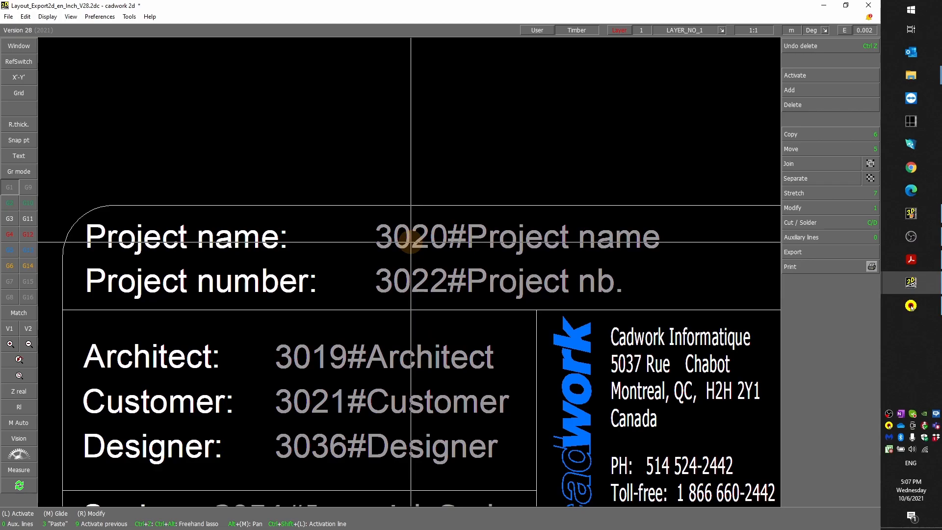
key("ctrl+a")
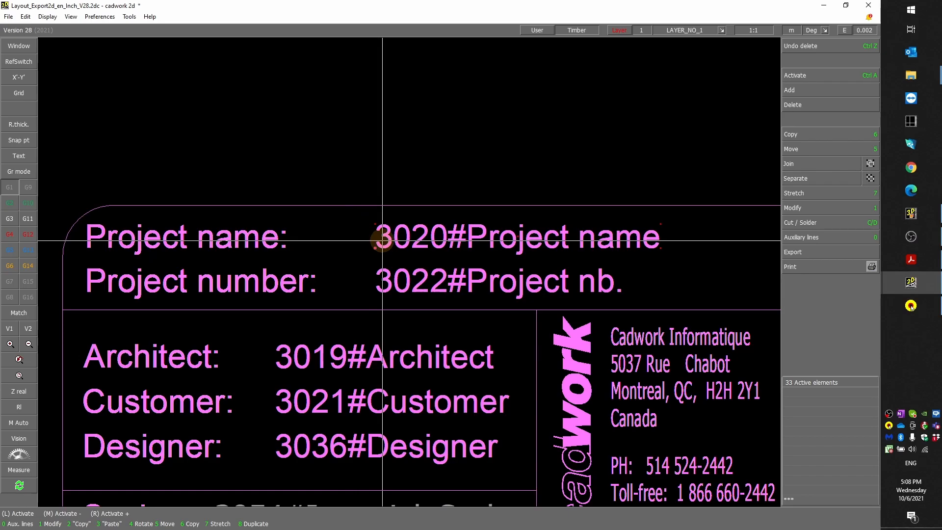
left_click(395, 143)
Bring all hidden layouts and patterns of the export file back into view around the isolated Ledger layout
scroll(409, 273, "down", 3)
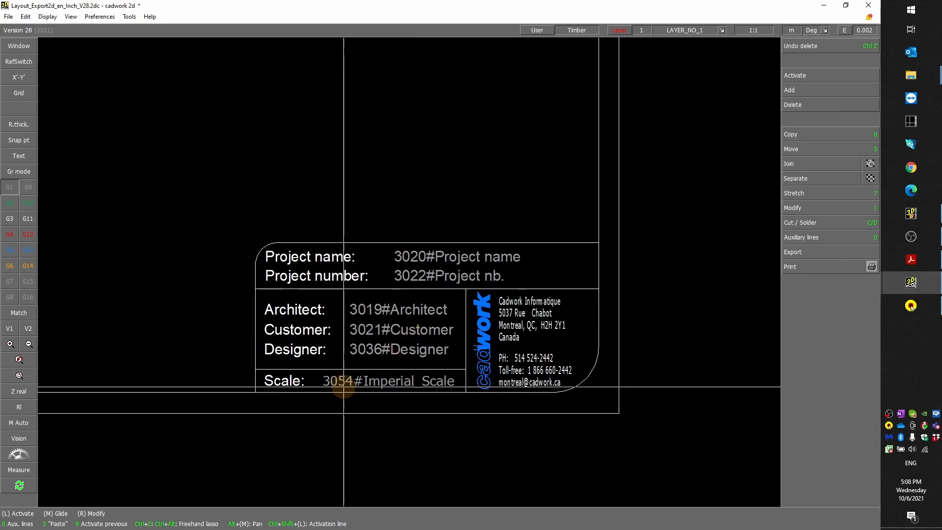
scroll(336, 386, "down", 5)
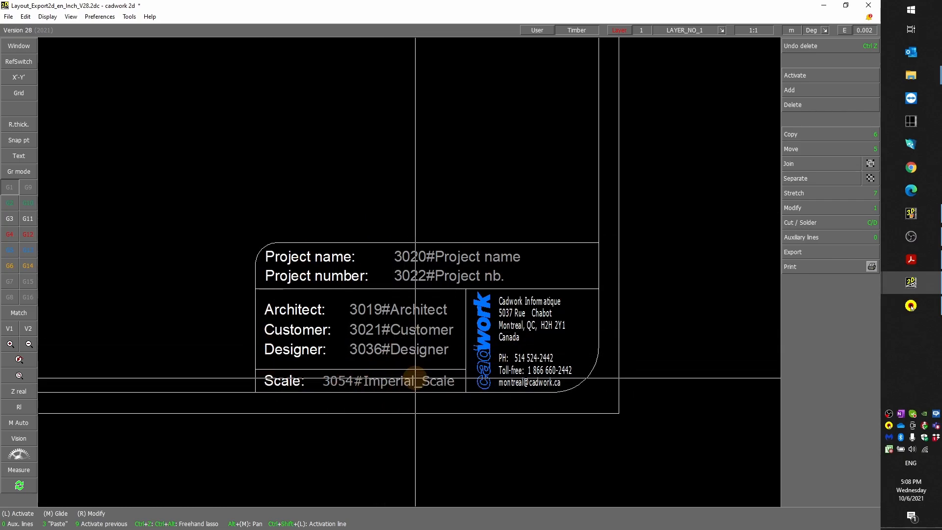
scroll(410, 301, "down", 1)
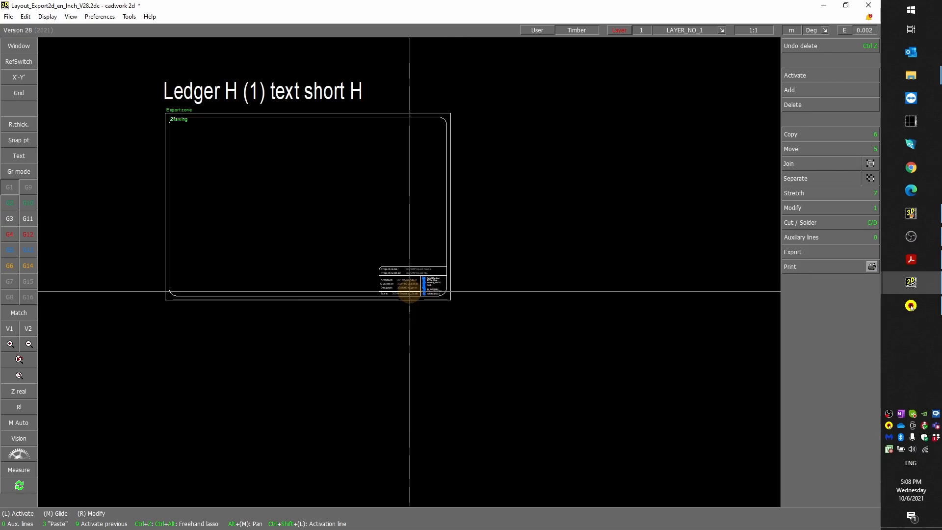
scroll(402, 276, "up", 3)
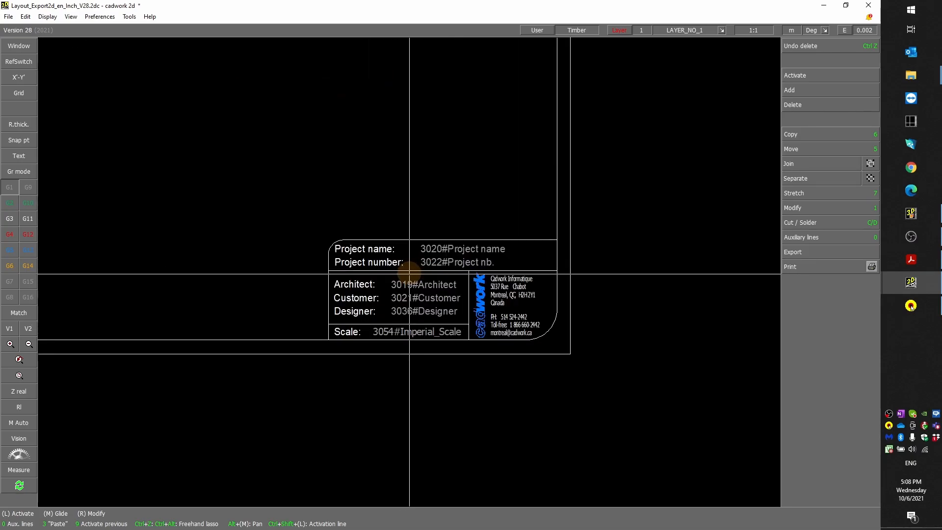
scroll(411, 233, "down", 3)
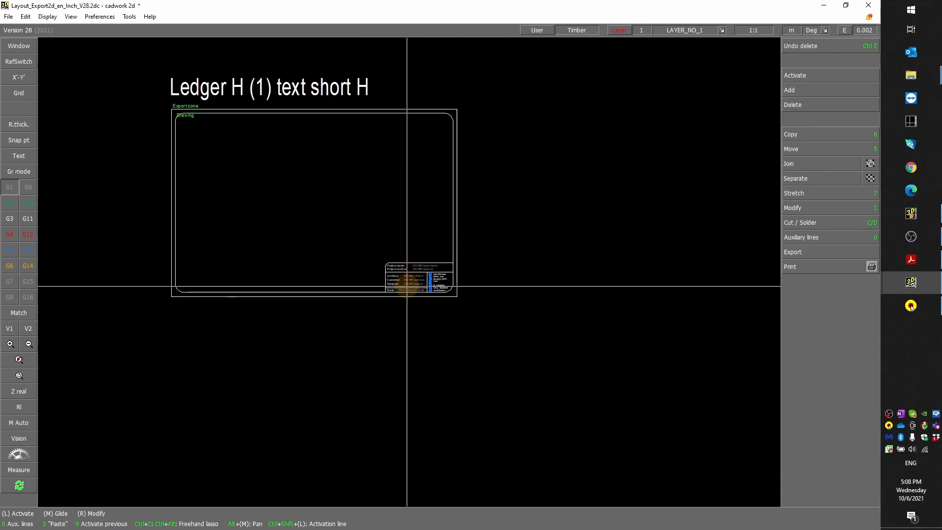
scroll(407, 286, "down", 1)
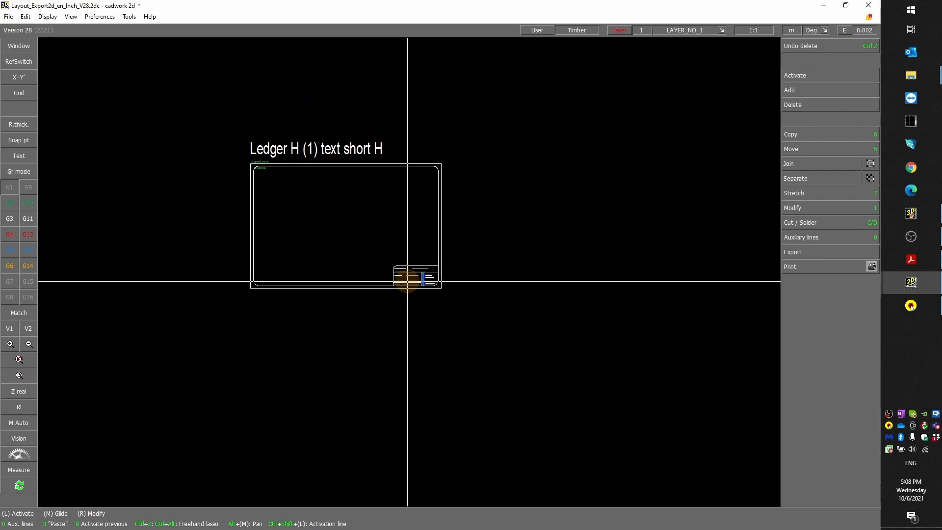
scroll(407, 281, "down", 2)
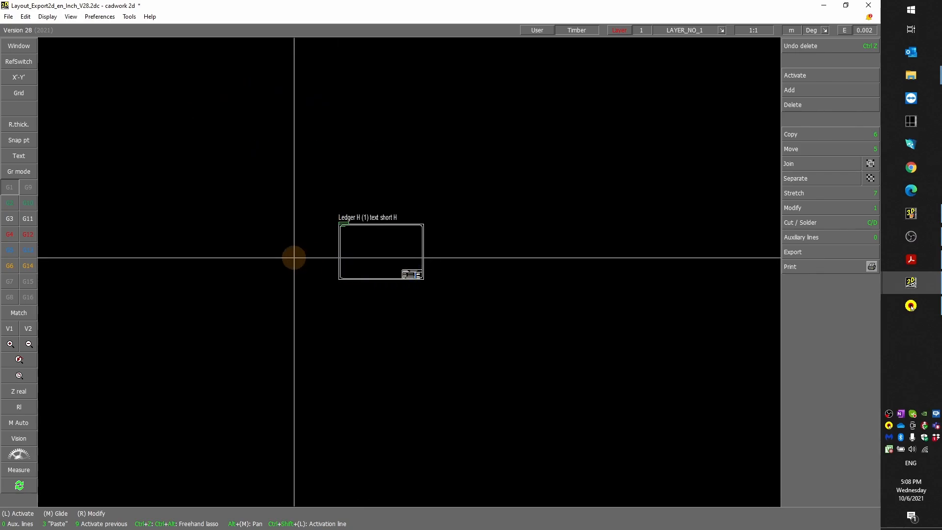
key("j")
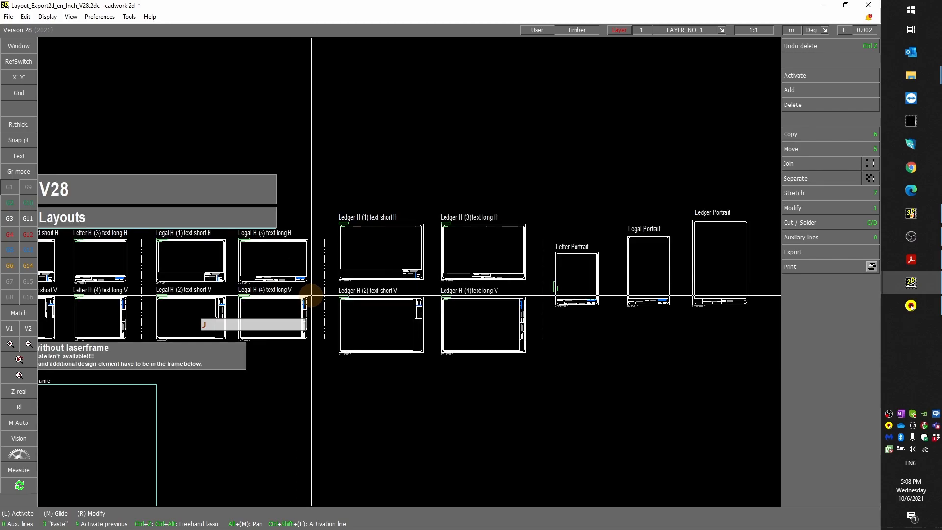
Examine the project data, geolocation and scale placeholders in the Available text description pattern
scroll(377, 280, "down", 3)
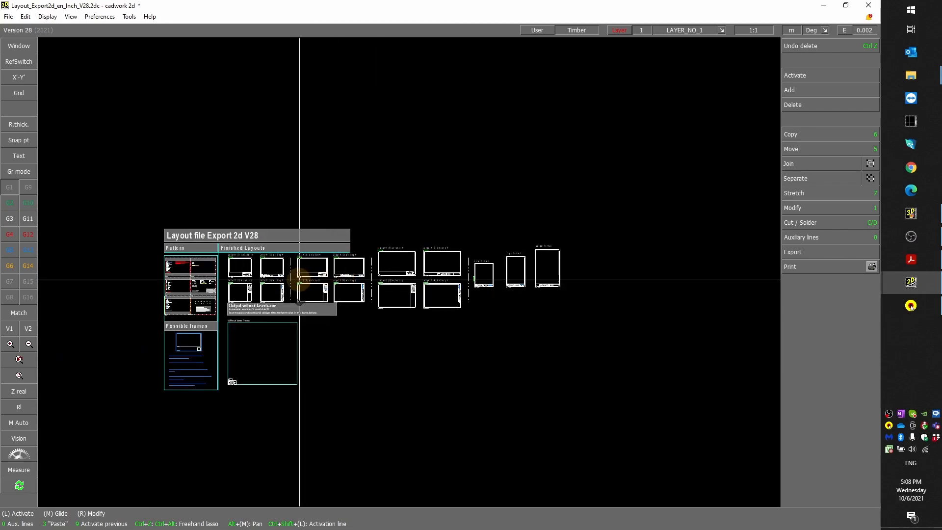
scroll(409, 272, "up", 3)
scroll(409, 272, "up", 5)
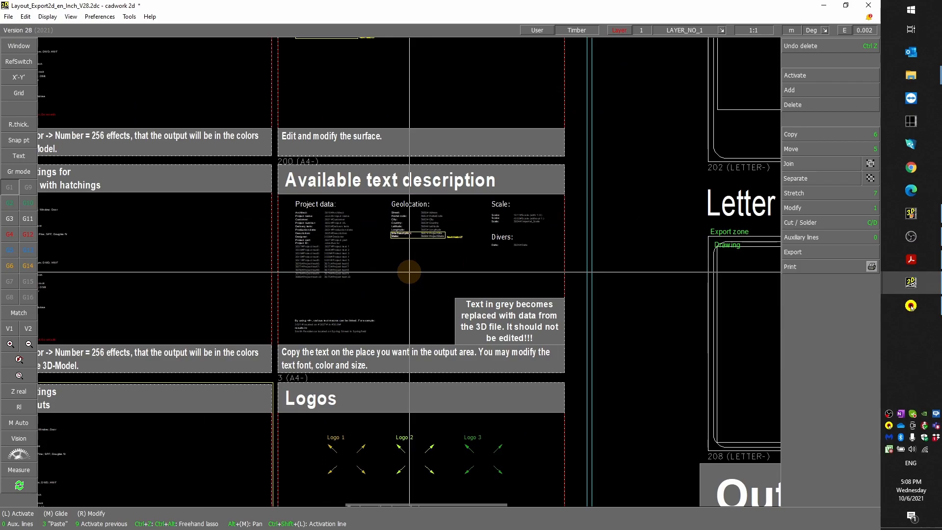
scroll(409, 273, "up", 2)
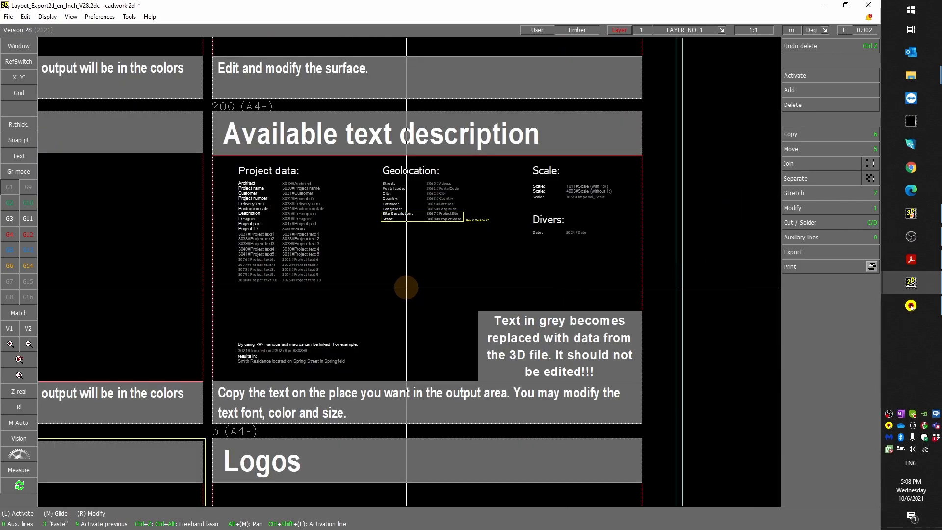
scroll(362, 144, "up", 2)
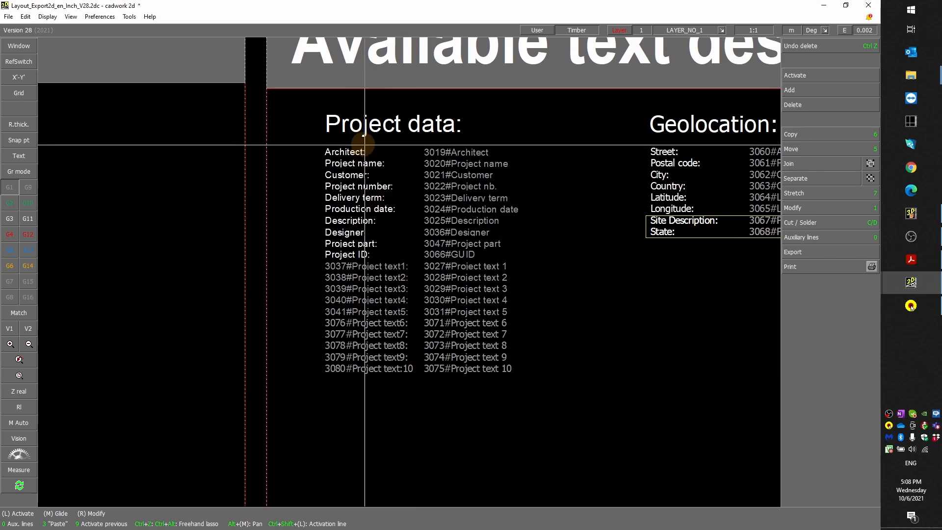
scroll(375, 316, "down", 2)
scroll(410, 272, "up", 2)
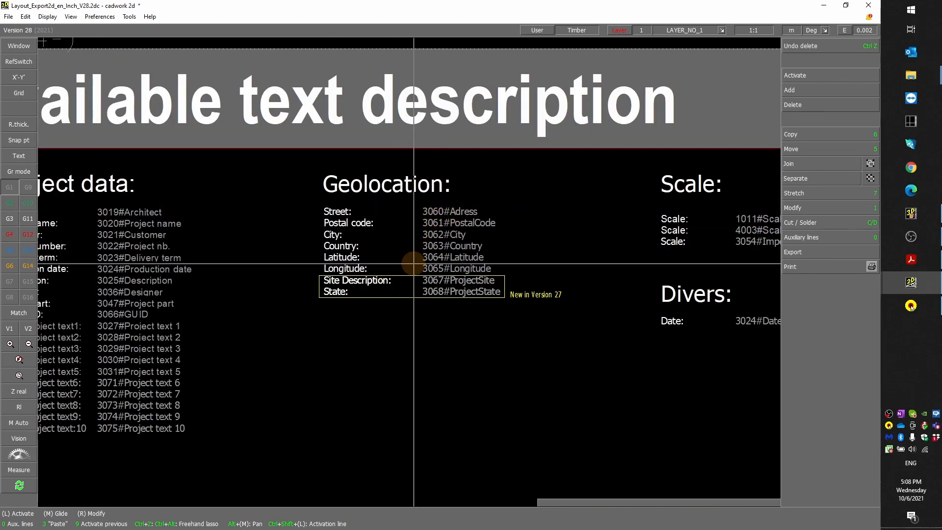
Switch to cadwork 3D, move the project data dialog clear of the model's edge and view the project location settings
left_click(901, 219)
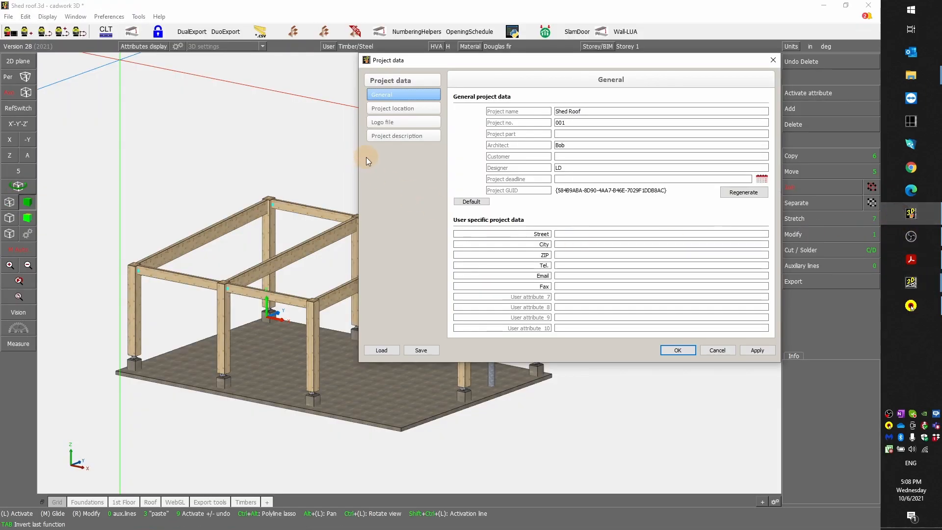
left_click_drag(405, 60, 275, 68)
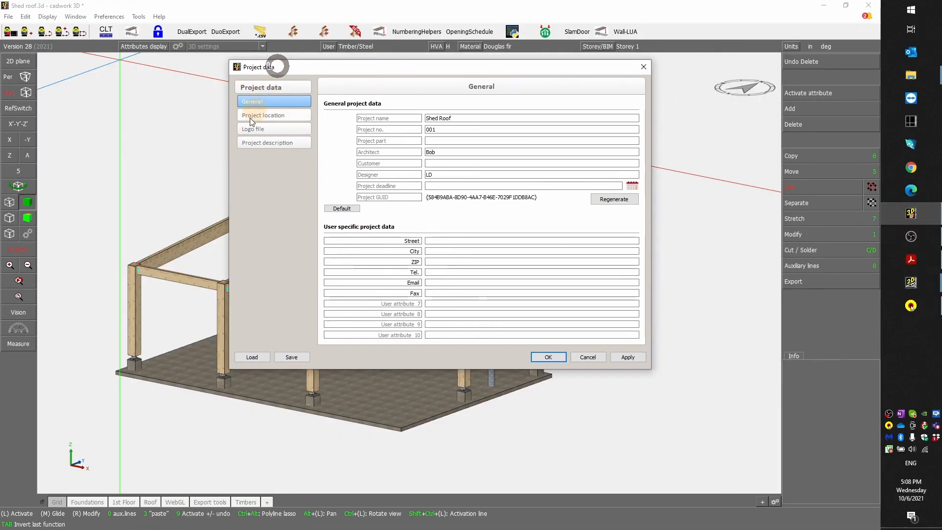
left_click(263, 116)
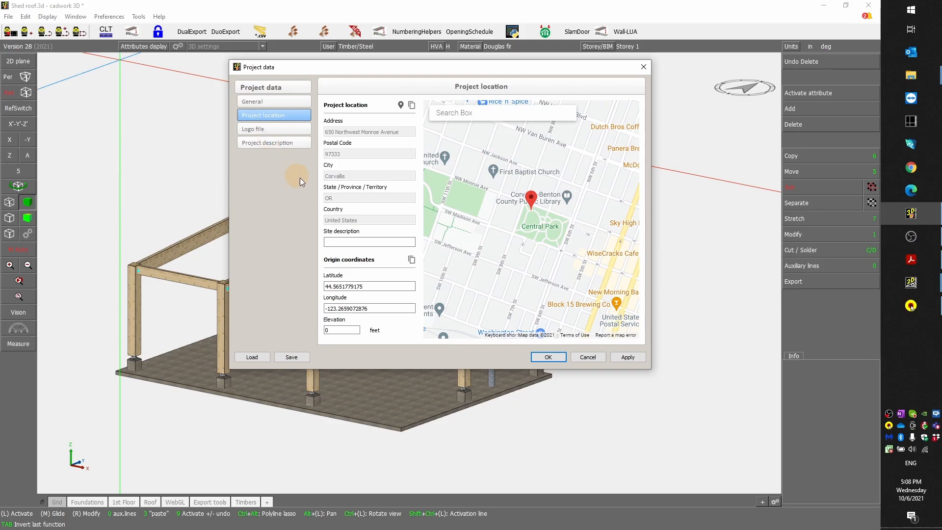
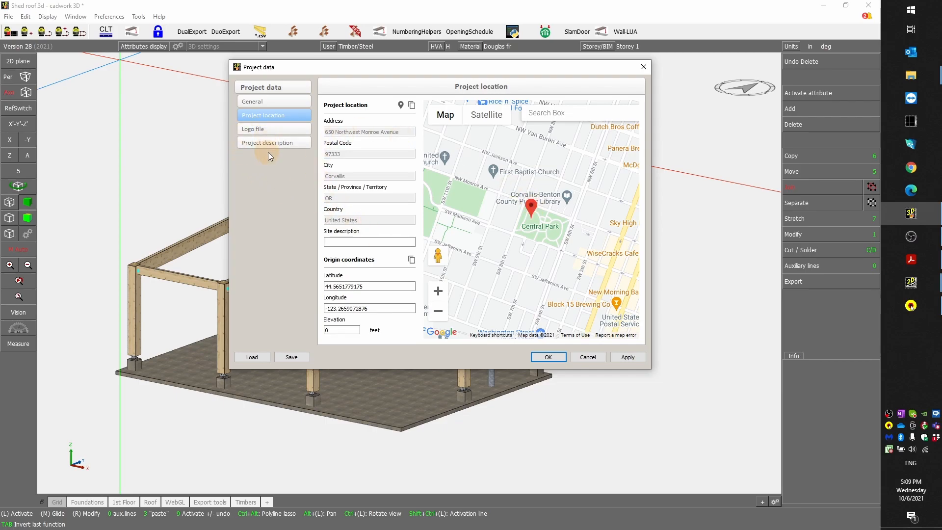
Accept the project data, switch back to the layout export file in cadwork 2D and examine the scale and date placeholders
left_click(556, 358)
left_click(925, 212)
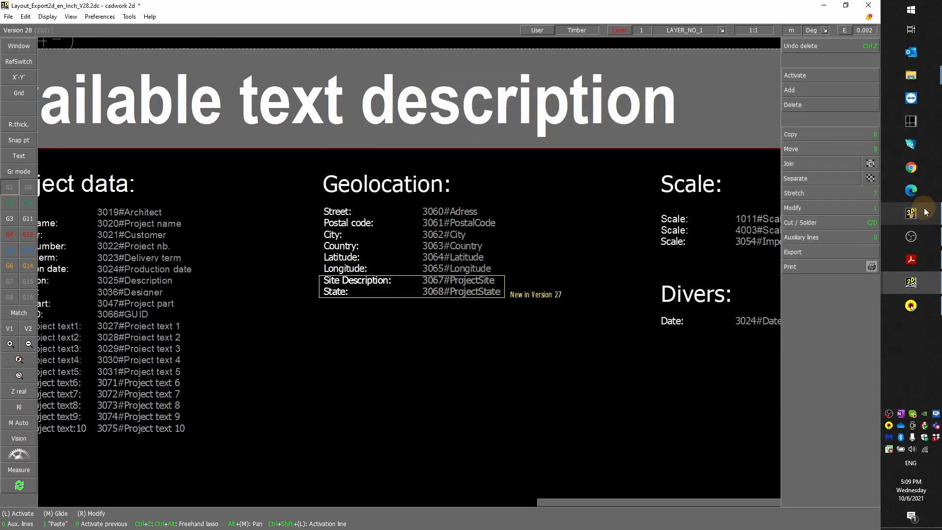
scroll(409, 271, "down", 2)
scroll(408, 272, "up", 3)
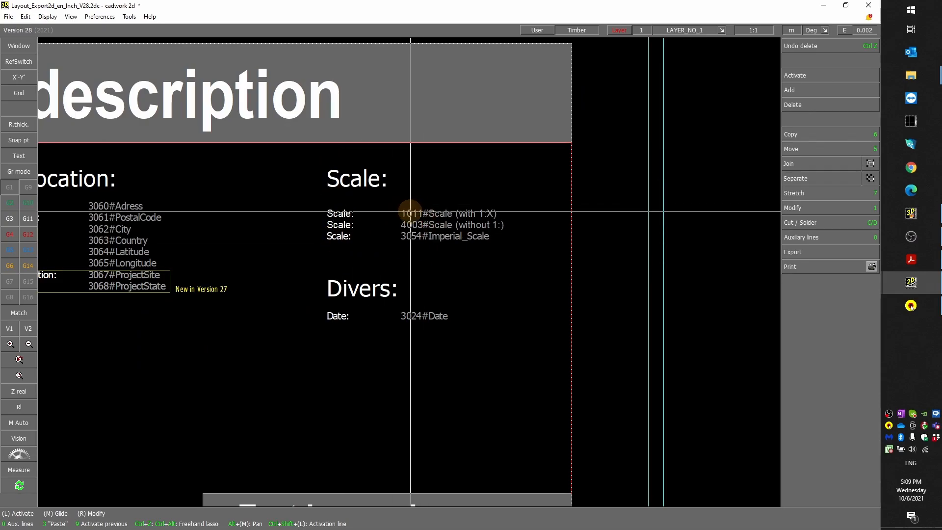
scroll(377, 321, "up", 2)
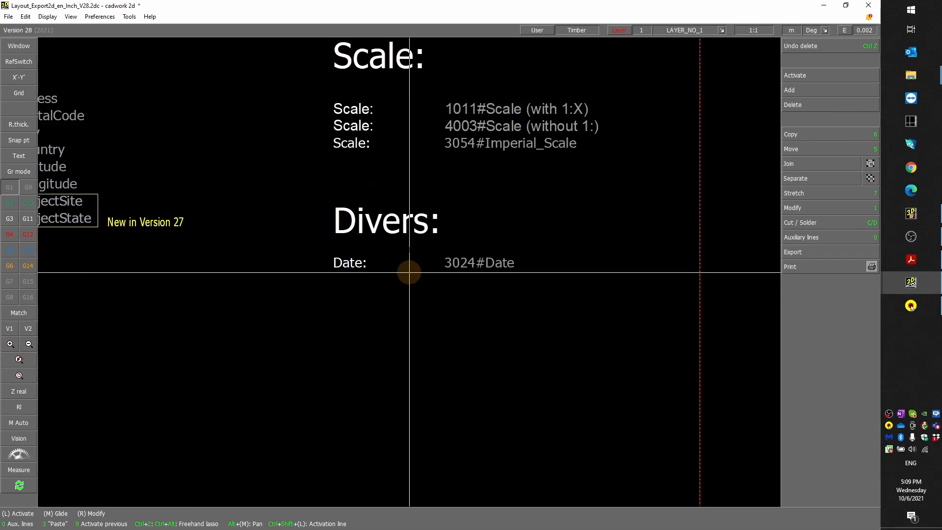
scroll(443, 269, "down", 4)
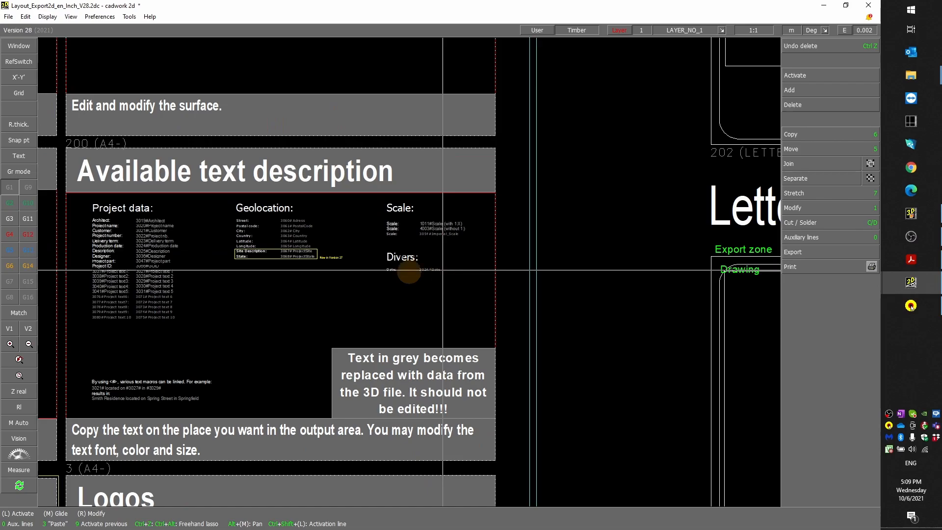
scroll(442, 269, "up", 3)
scroll(259, 257, "down", 4)
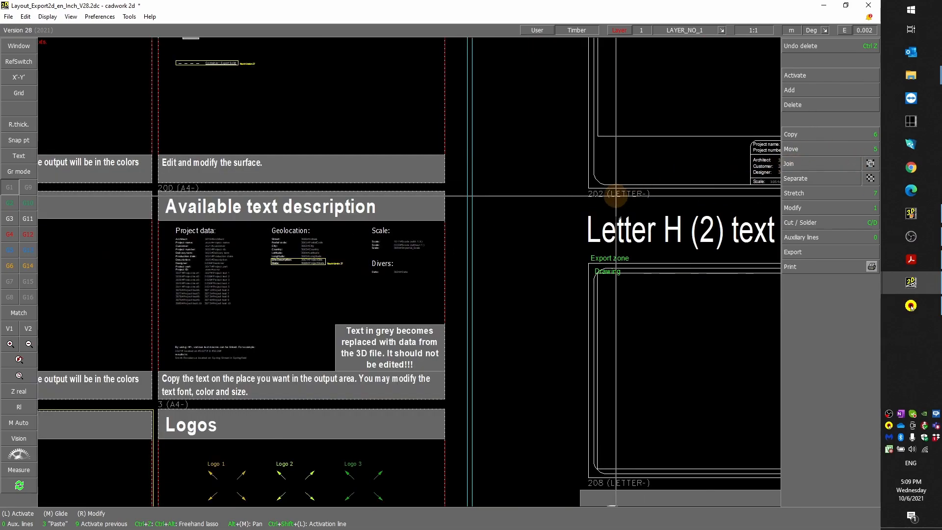
Copy the entire Ledger H (1) text short H layout, including its title, to the free area beyond the Ledger Portrait layout
scroll(621, 194, "down", 4)
scroll(553, 292, "down", 3)
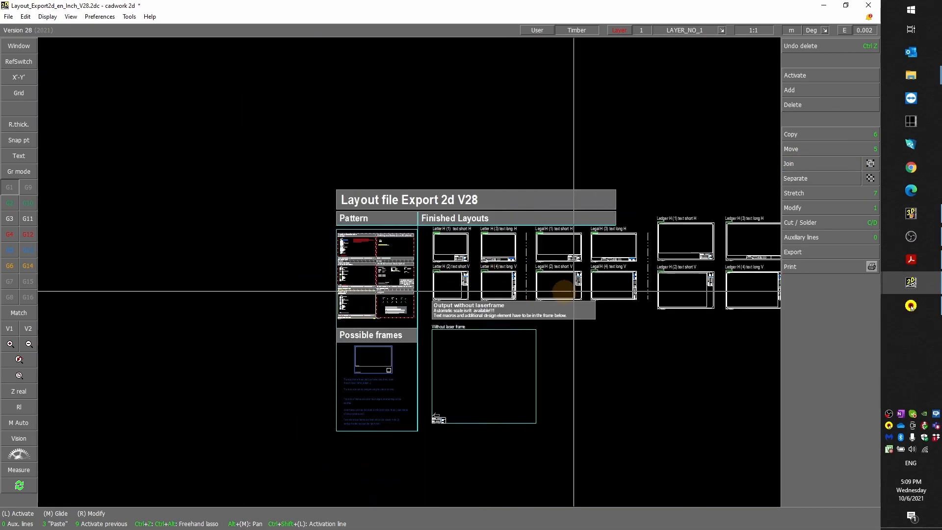
middle_click_drag(702, 276, 396, 270)
left_click(260, 281)
scroll(264, 272, "up", 4)
scroll(410, 273, "down", 1)
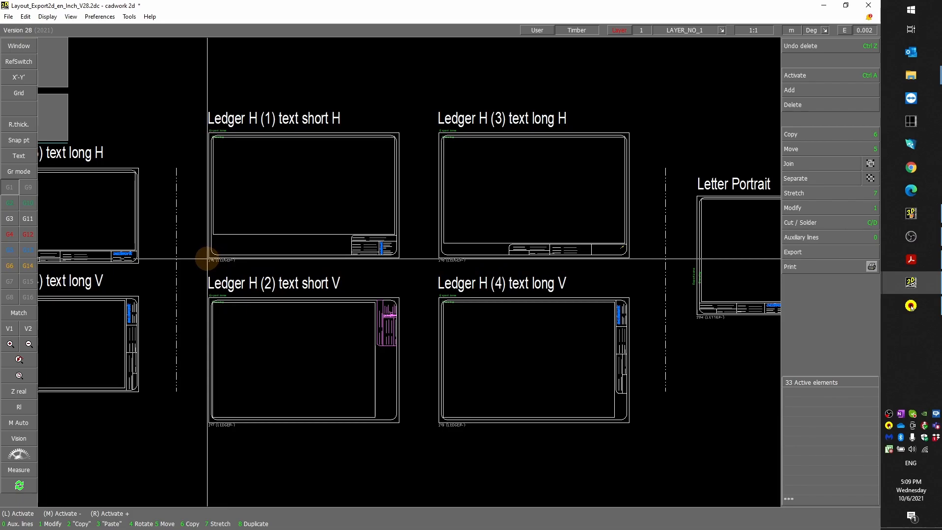
left_click(207, 259)
right_click(203, 273)
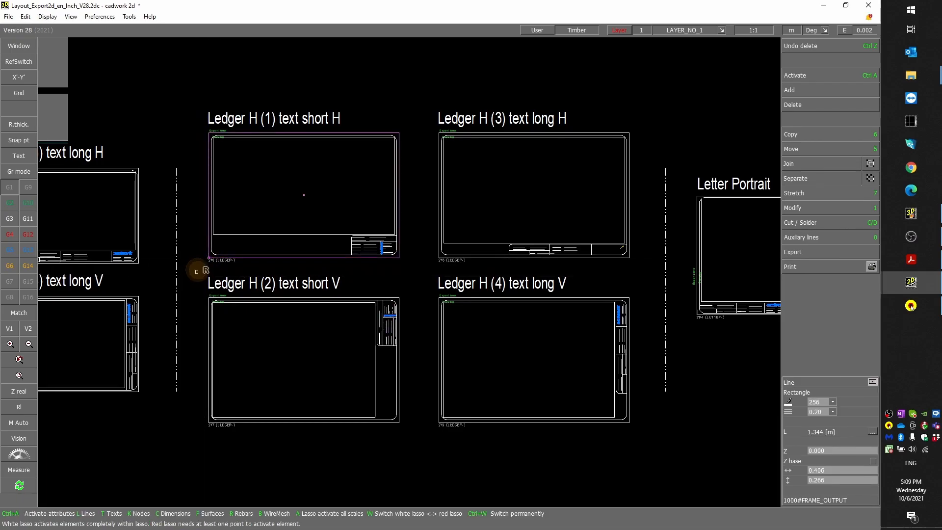
left_click(409, 96)
scroll(351, 173, "down", 4)
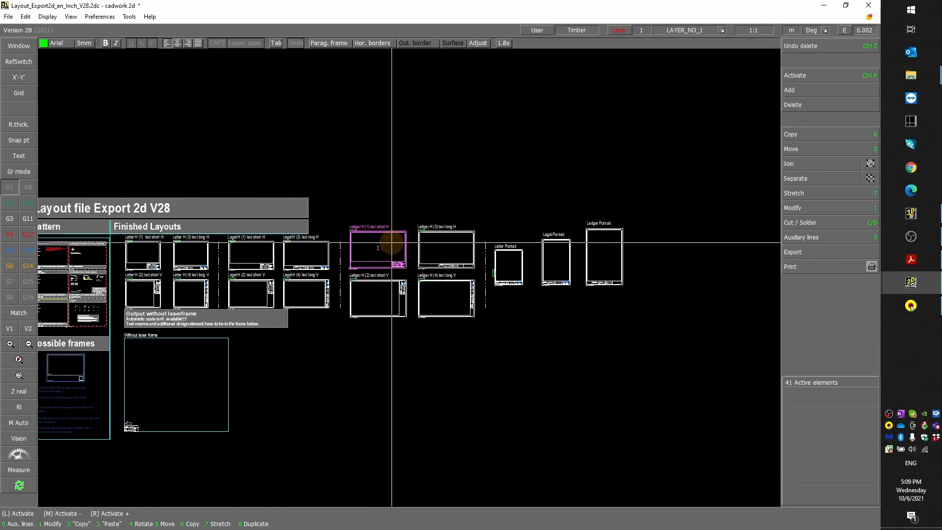
key("6")
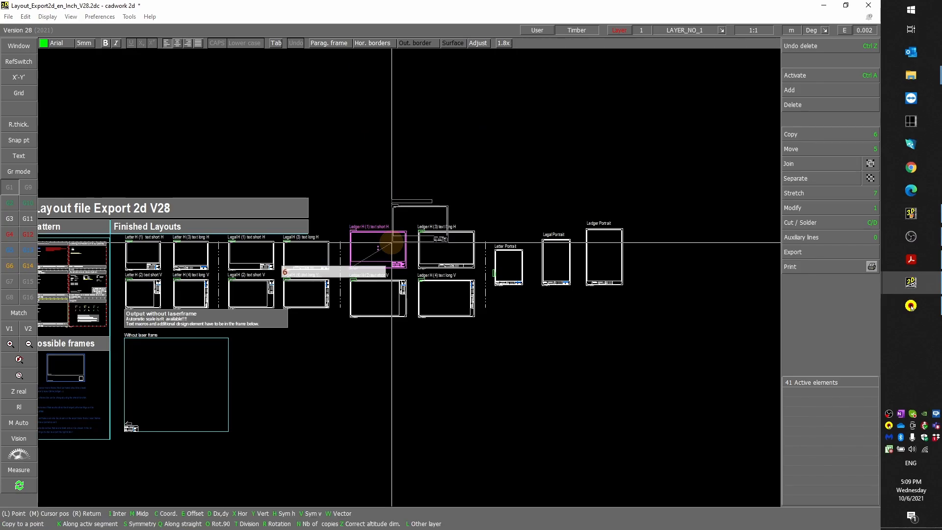
left_click(642, 274)
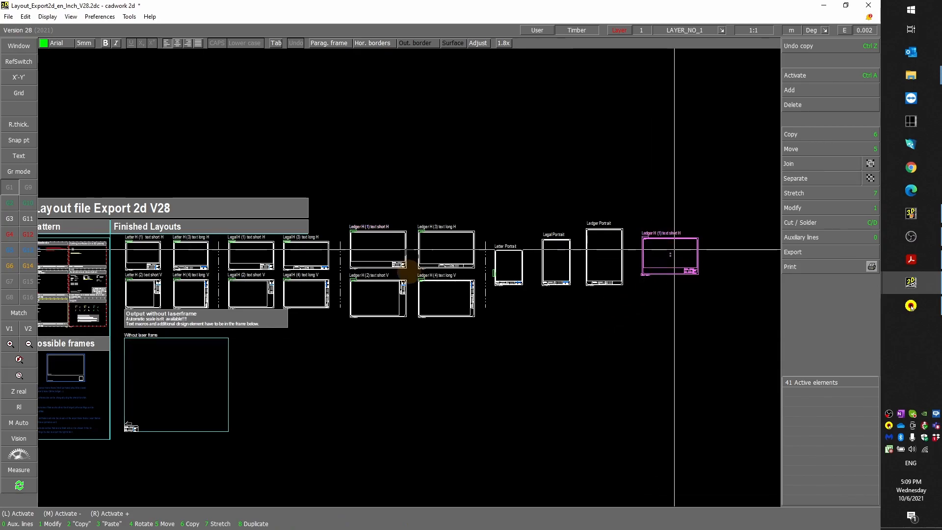
Rename the copied layout's title to 11x17 TDI
scroll(388, 227, "up", 4)
double_click(439, 192)
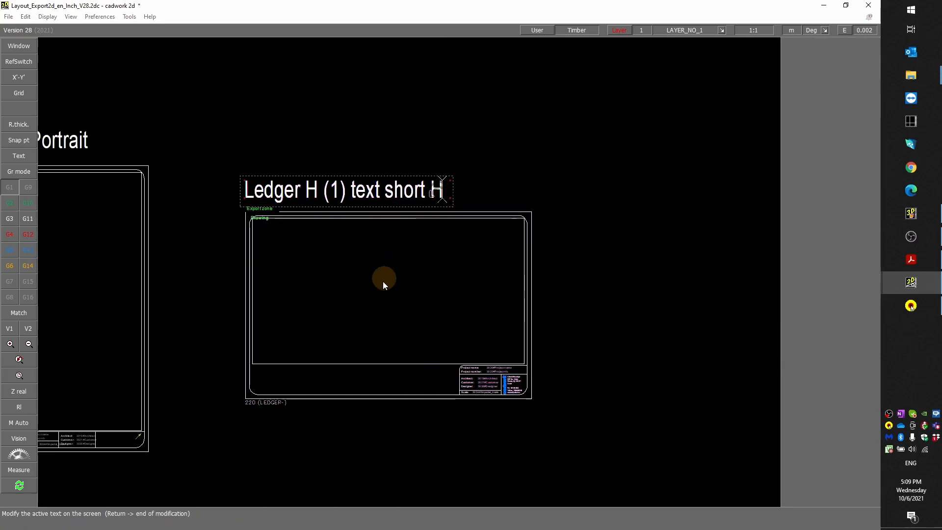
key("BackSpace")
key("BackSpace")
key("BackSpace")
key("BackSpace")
key("BackSpace")
key("BackSpace")
key("BackSpace")
key("BackSpace")
key("BackSpace")
key("BackSpace")
key("BackSpace")
key("BackSpace")
key("BackSpace")
key("BackSpace")
key("BackSpace")
key("BackSpace")
key("BackSpace")
key("BackSpace")
key("BackSpace")
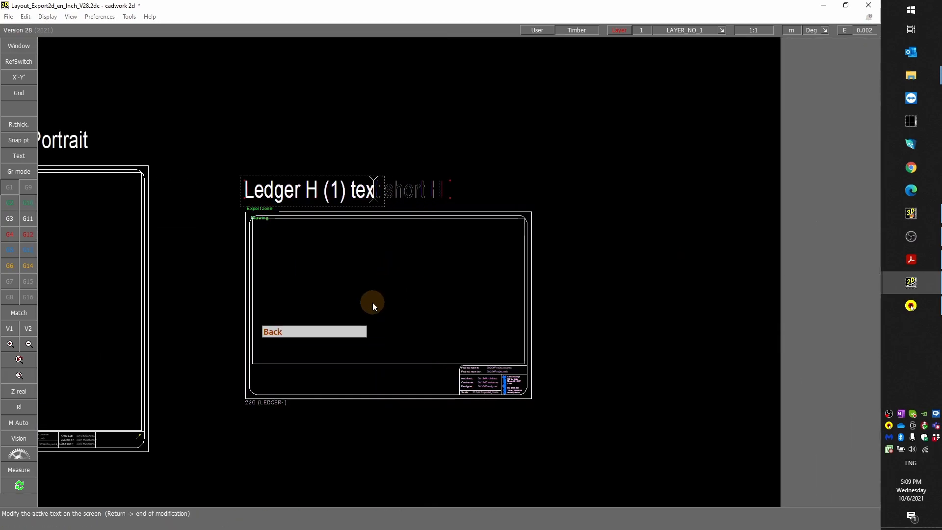
key("BackSpace")
key("BackSpace")
key("BackSpace")
key("BackSpace")
key("BackSpace")
key("BackSpace")
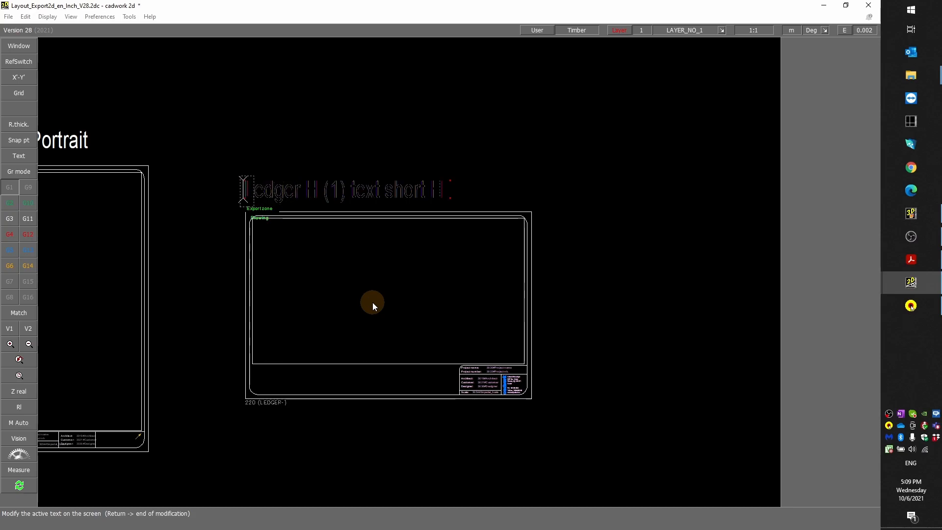
type("11x17")
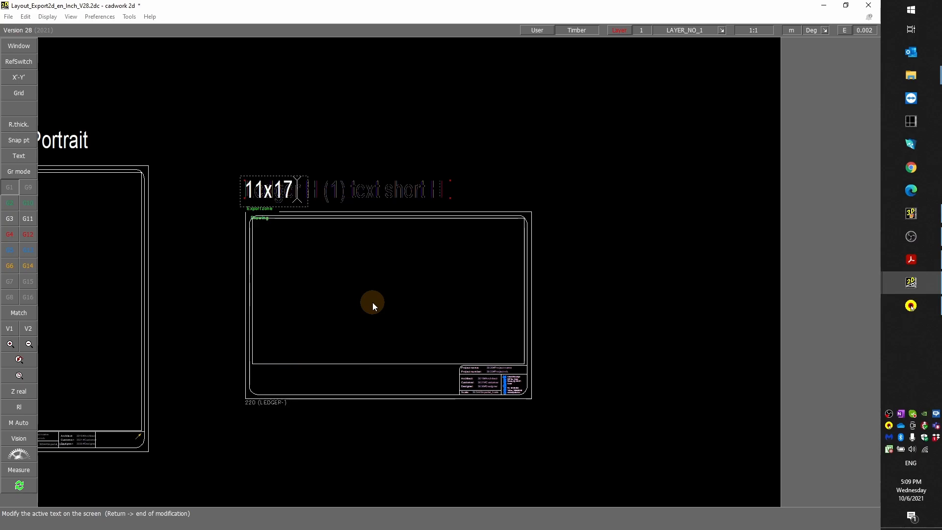
key("shift")
type("TGI")
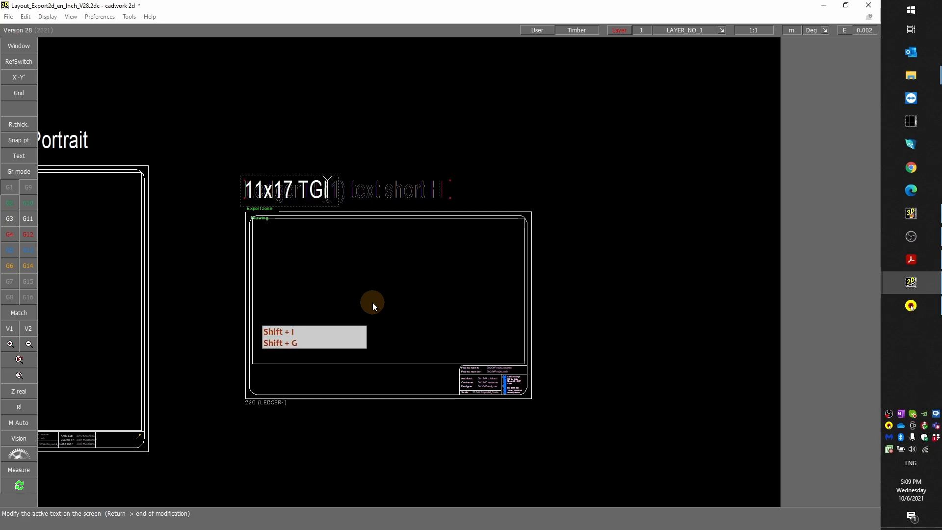
key("BackSpace")
key("BackSpace")
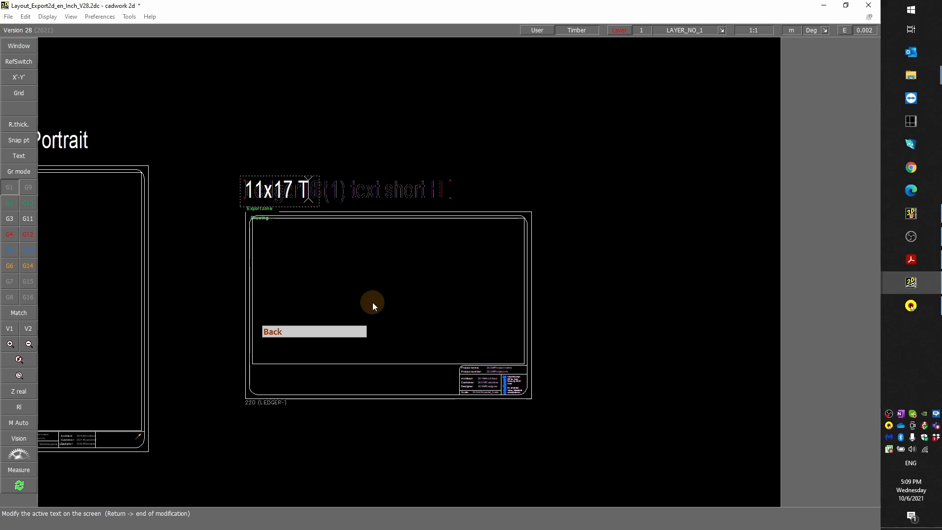
key("shift")
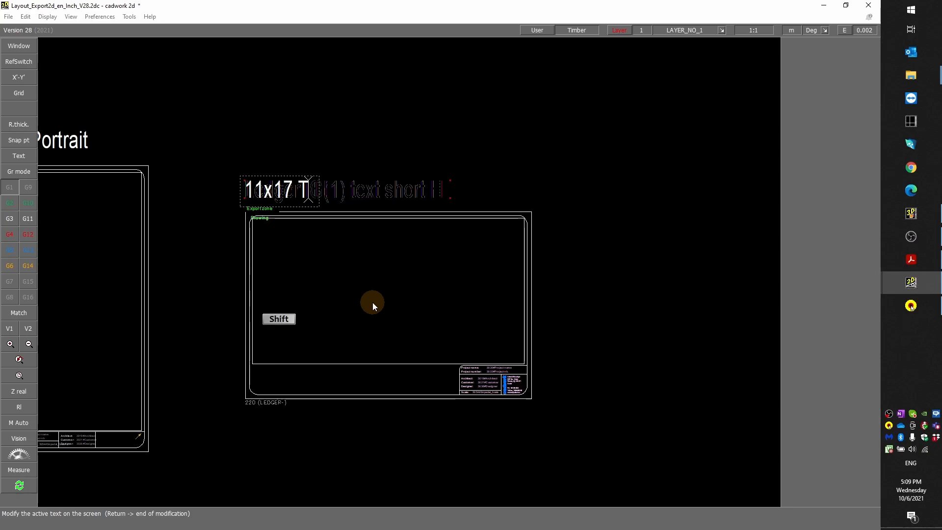
type("DI")
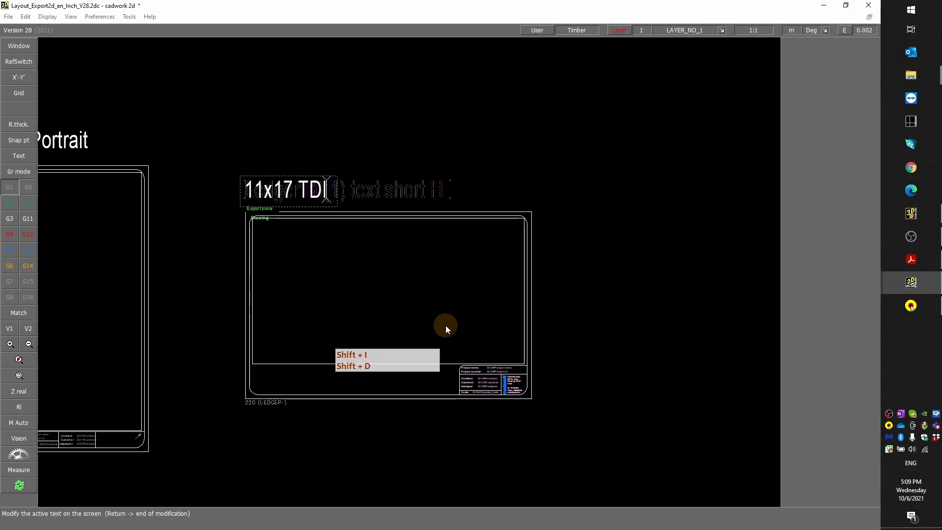
left_click(448, 323)
left_click(221, 440)
Toggle the group joining mode so the elements of the 11x17 TDI title block can be activated individually
scroll(490, 397, "up", 3)
middle_click_drag(490, 397, 403, 277)
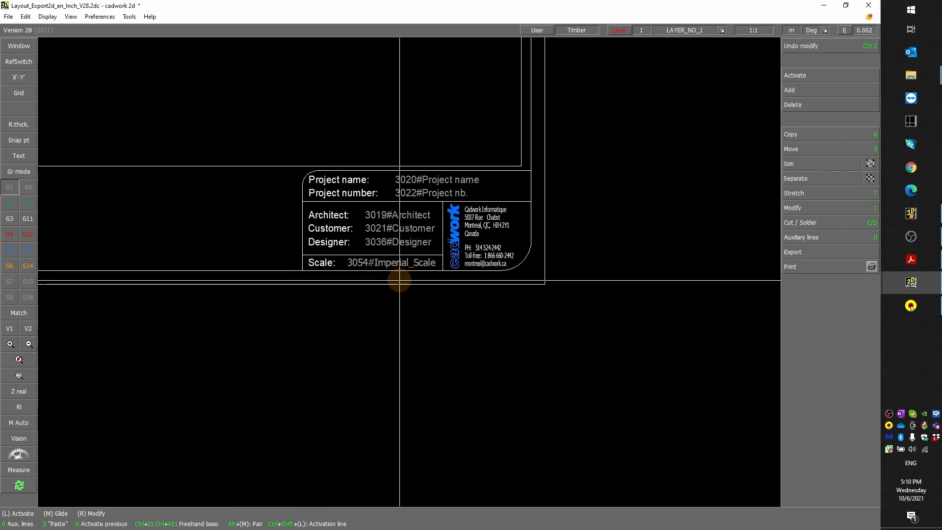
scroll(403, 278, "up", 2)
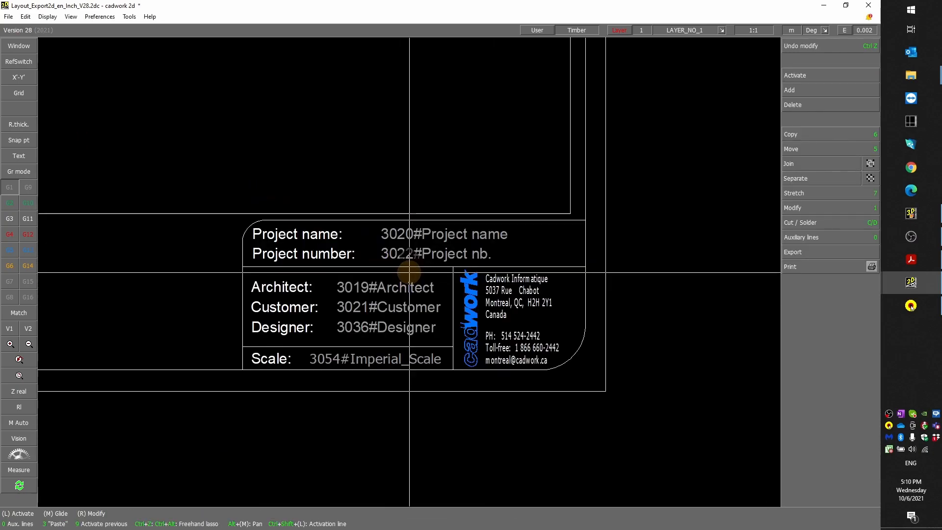
left_click(255, 267)
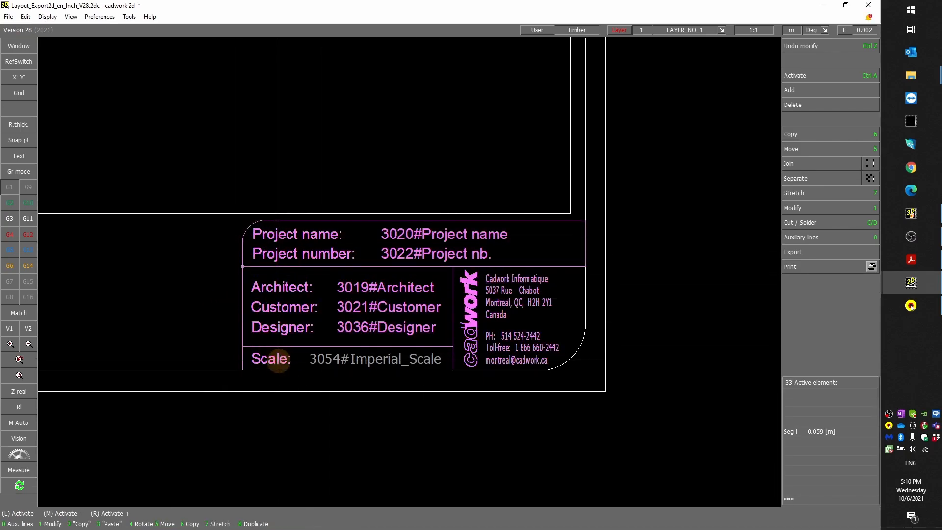
left_click(869, 164)
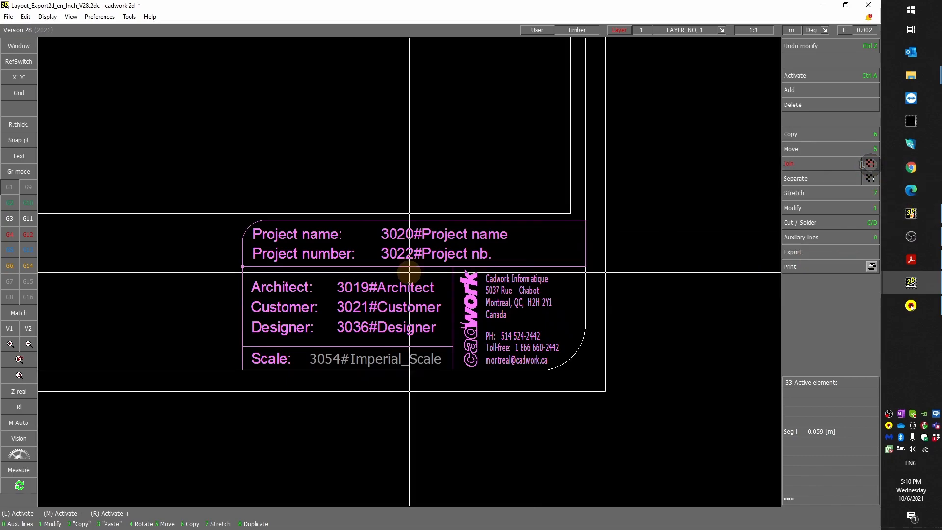
Stretch the title block's outline and divider lines horizontally outward to make free space beside the Project name and Architect labels
left_click(263, 267)
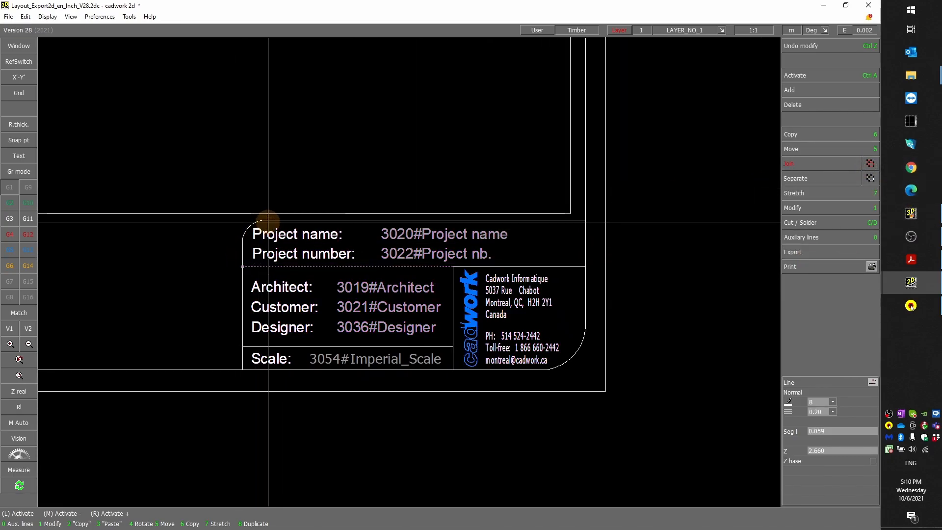
right_click(268, 220)
right_click(258, 347)
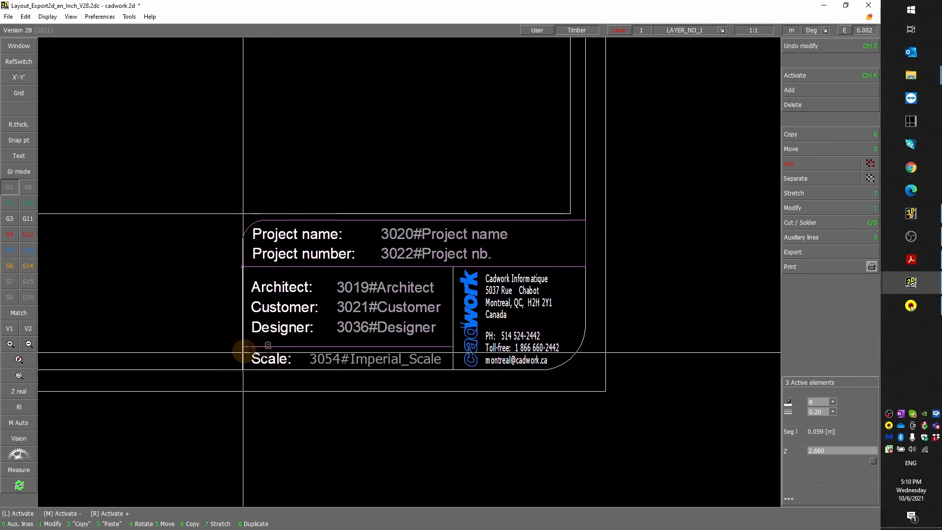
right_click(234, 332)
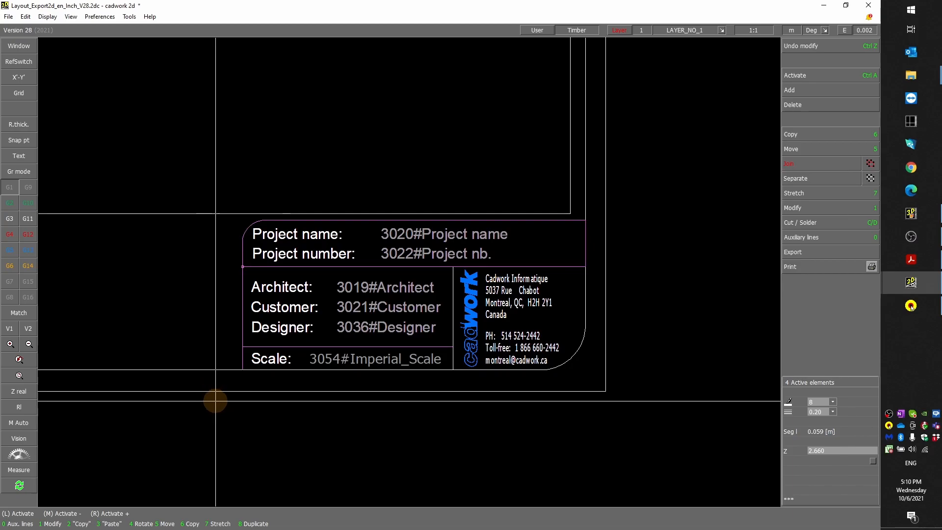
key("7")
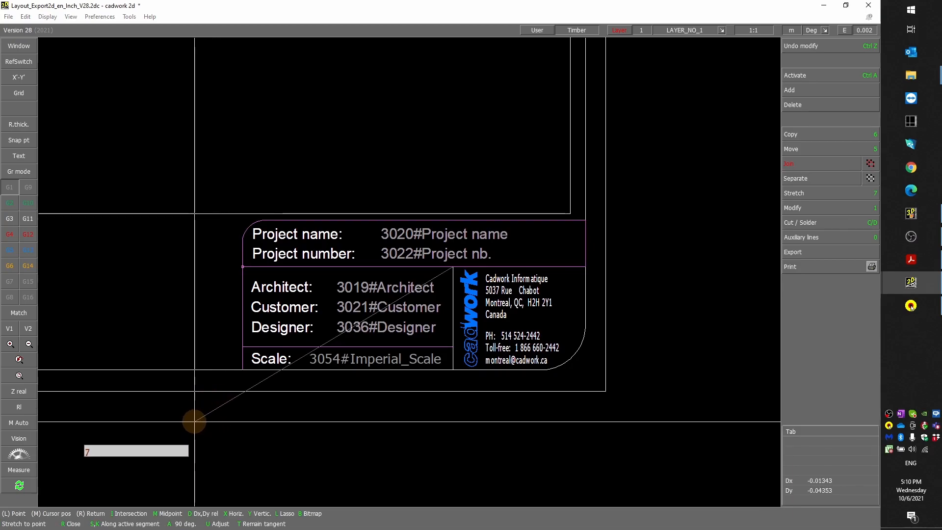
key("l")
left_click(210, 423)
left_click(288, 178)
key("x")
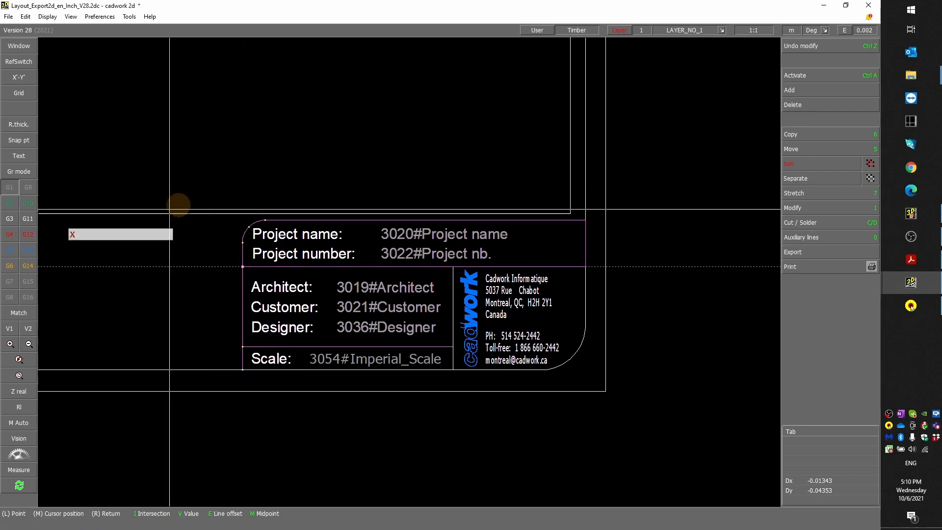
scroll(233, 236, "down", 1)
left_click(158, 269)
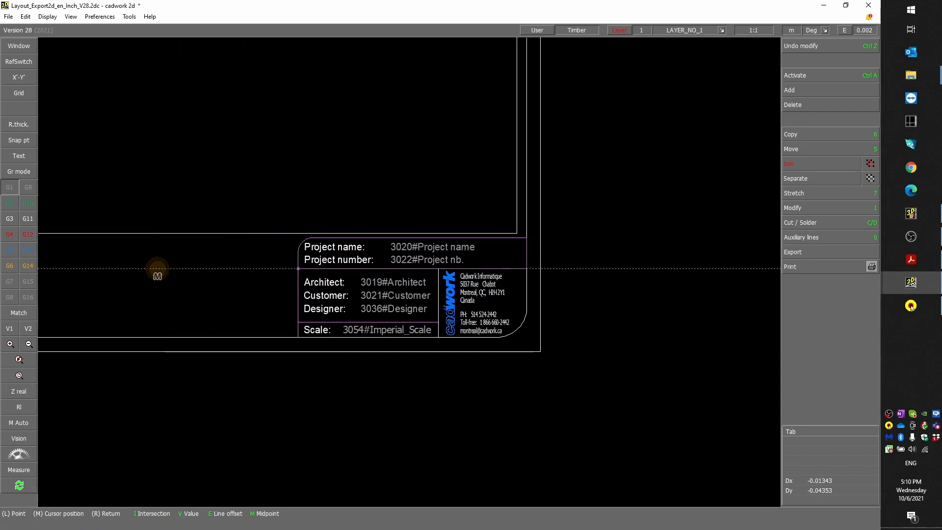
scroll(197, 286, "up", 1)
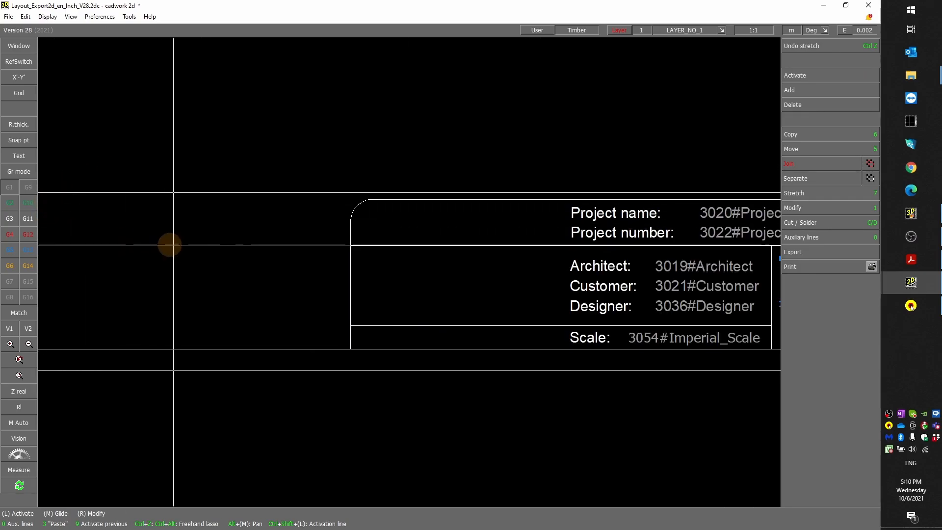
Copy the Street, Postal code, City and State labels with their grey placeholders from the Geolocation list into the 11x17 TDI title block's free area beside Architect
scroll(367, 264, "down", 3)
scroll(189, 275, "down", 3)
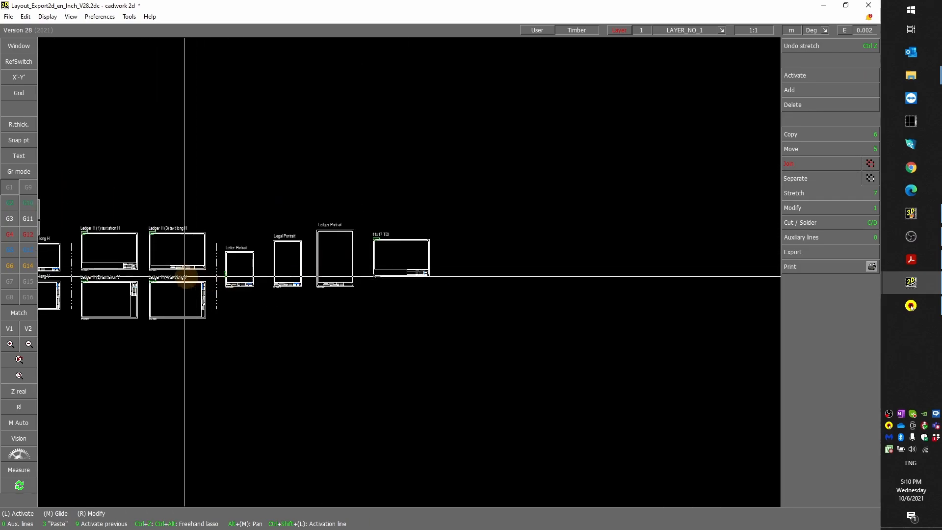
scroll(407, 270, "up", 4)
scroll(409, 271, "up", 5)
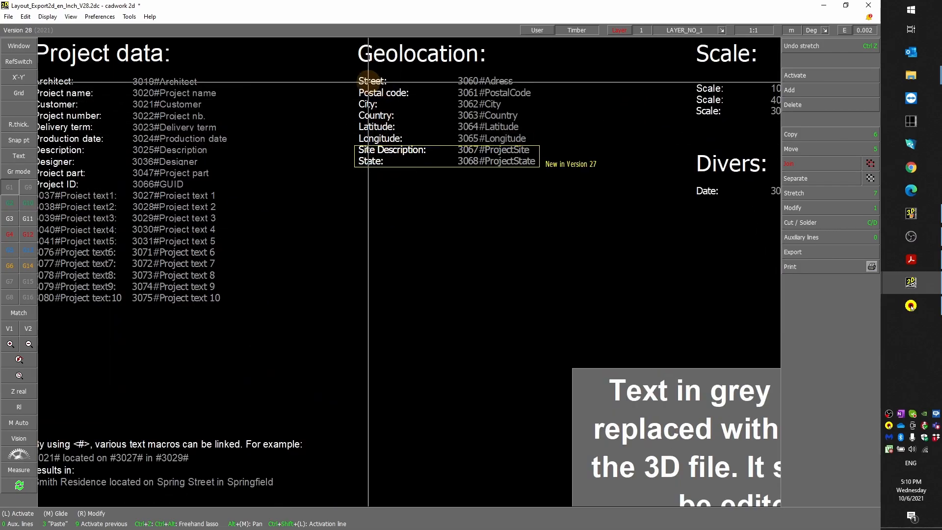
left_click(372, 81)
left_click(474, 80)
right_click(374, 94)
right_click(475, 93)
right_click(372, 104)
right_click(466, 103)
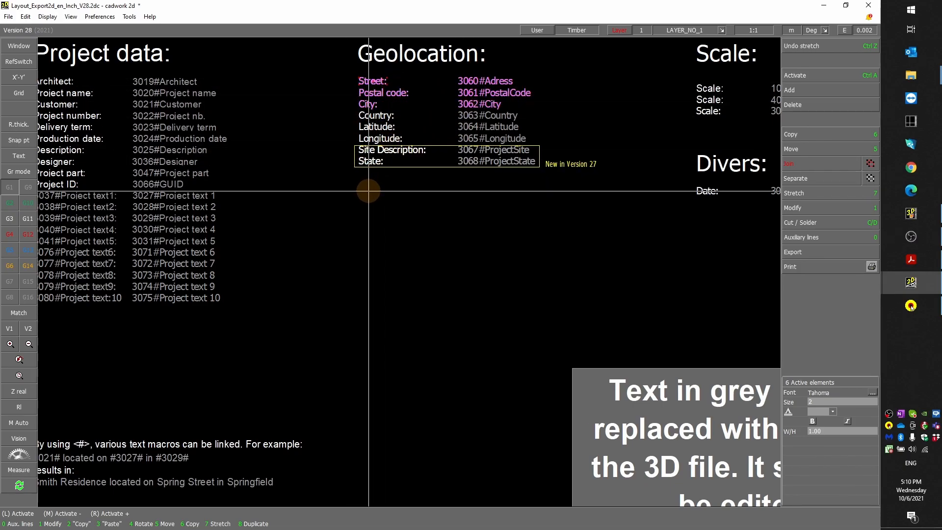
right_click(380, 162)
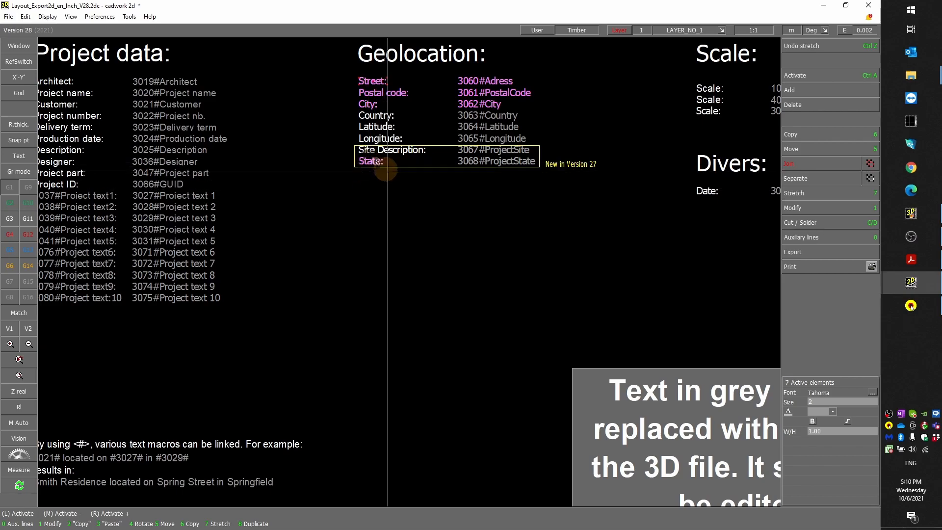
right_click(467, 162)
scroll(401, 227, "down", 1)
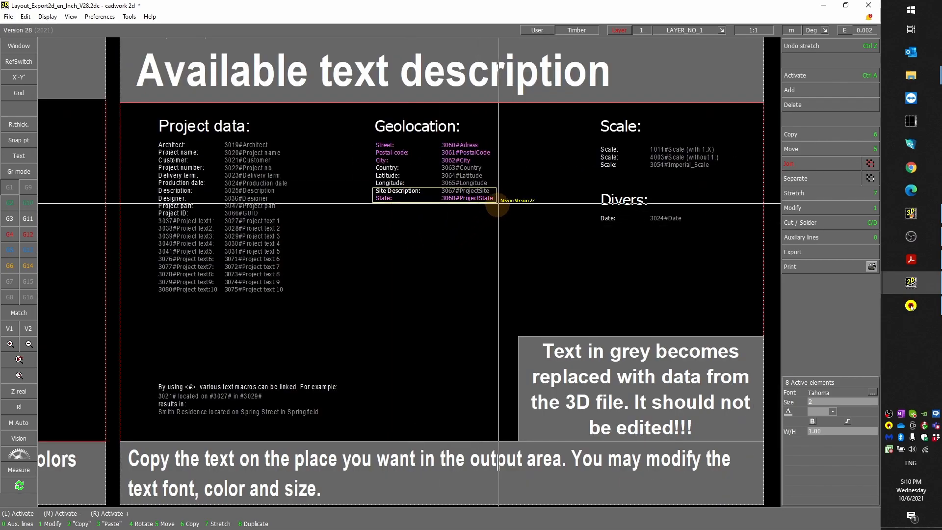
scroll(494, 211, "up", 3)
scroll(441, 272, "down", 3)
scroll(441, 271, "down", 3)
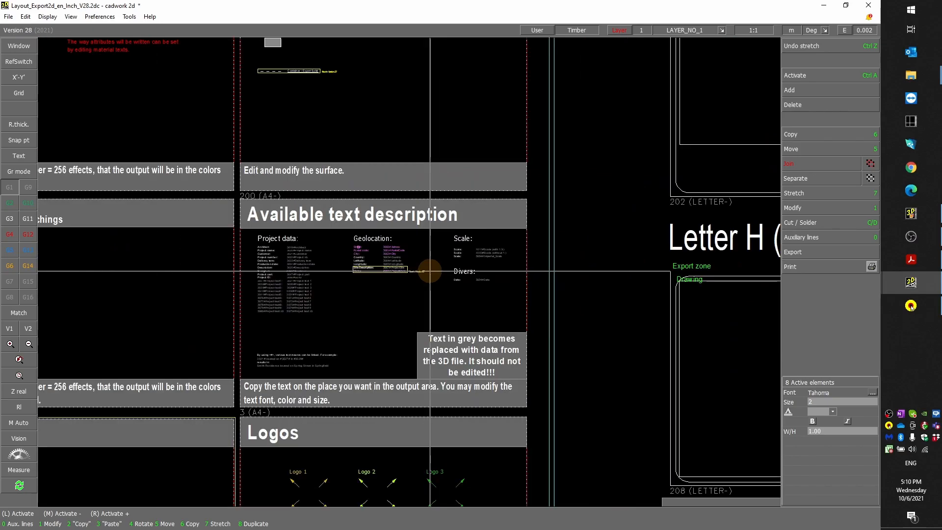
scroll(468, 296, "up", 2)
scroll(669, 320, "down", 2)
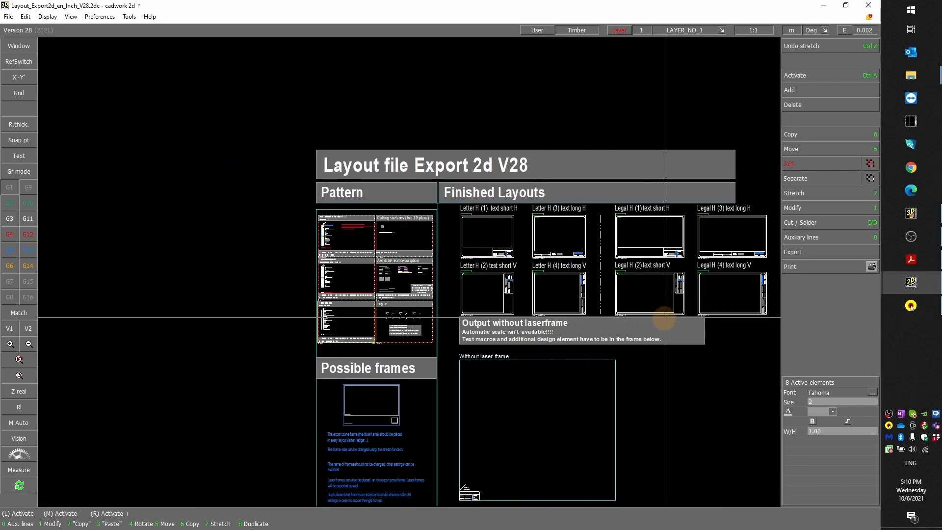
scroll(671, 295, "down", 2)
scroll(408, 276, "up", 2)
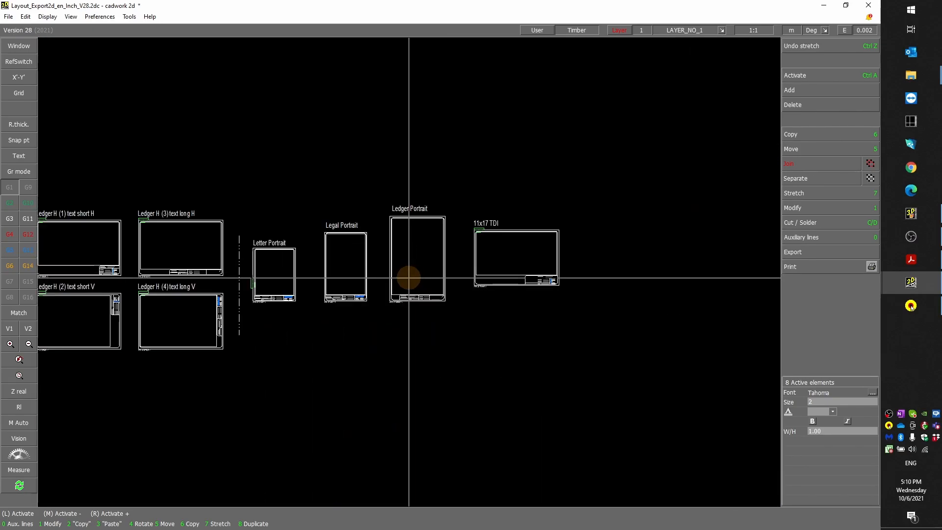
scroll(488, 284, "up", 4)
scroll(392, 269, "up", 3)
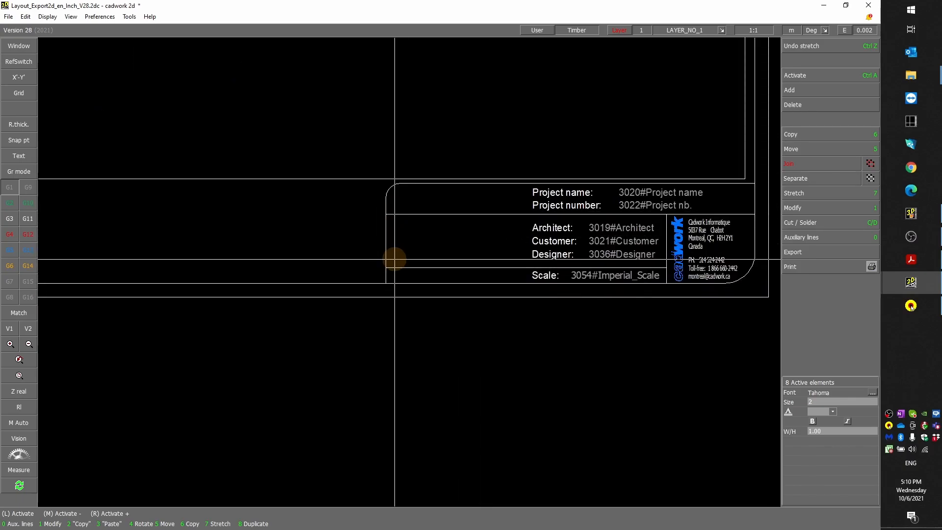
key("6")
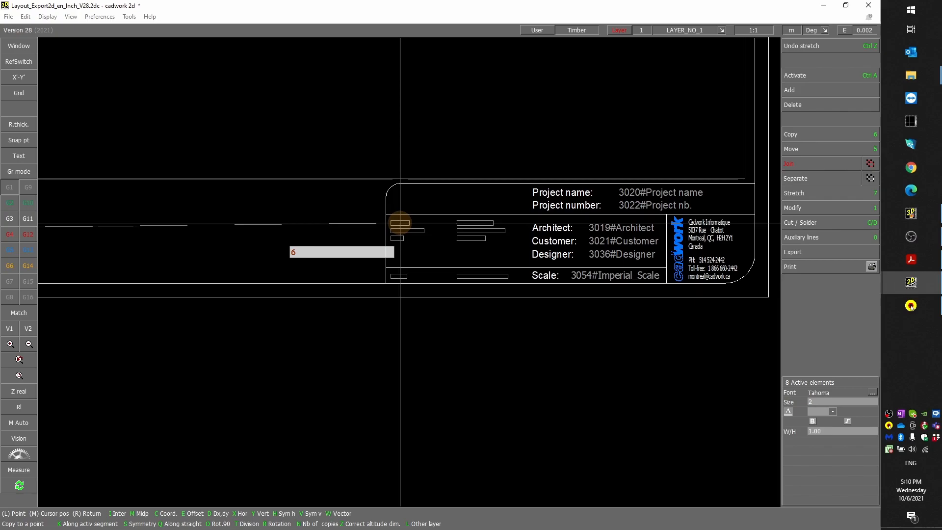
left_click(402, 223)
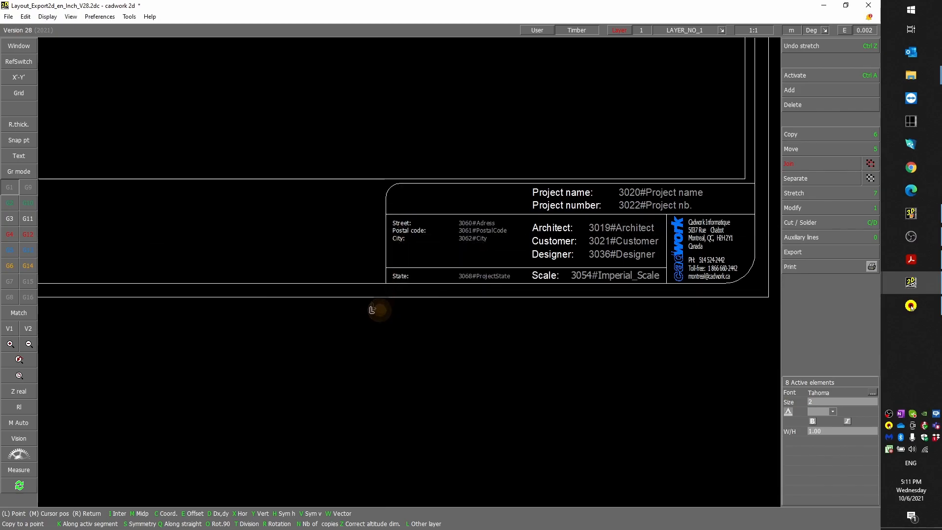
left_click(390, 351)
scroll(479, 254, "up", 2)
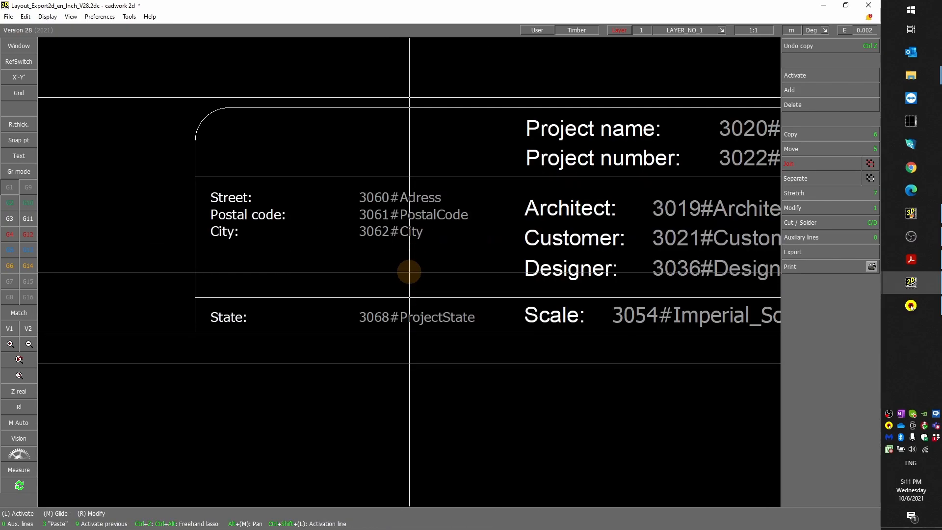
Try to match the copied Street, Postal code, City and State texts to the Architect label's graphics, and undo the modification
left_click(539, 212)
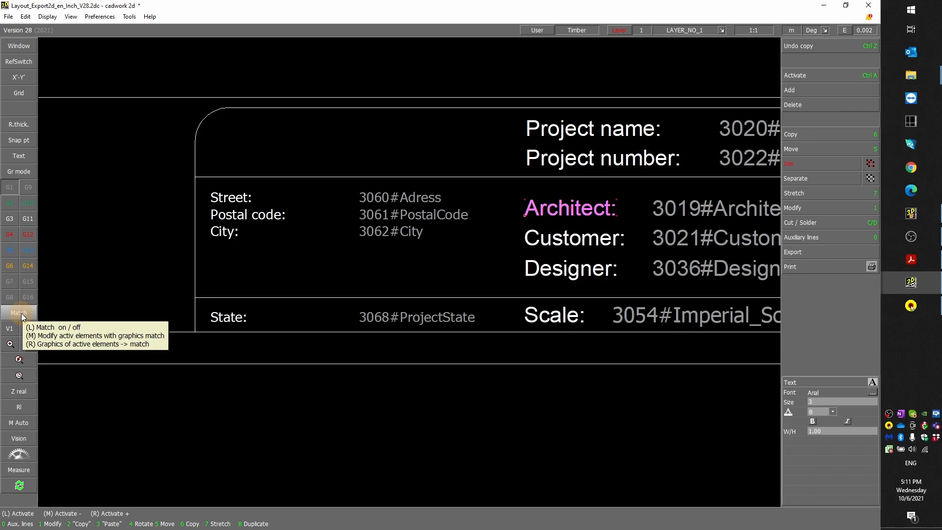
left_click(195, 377)
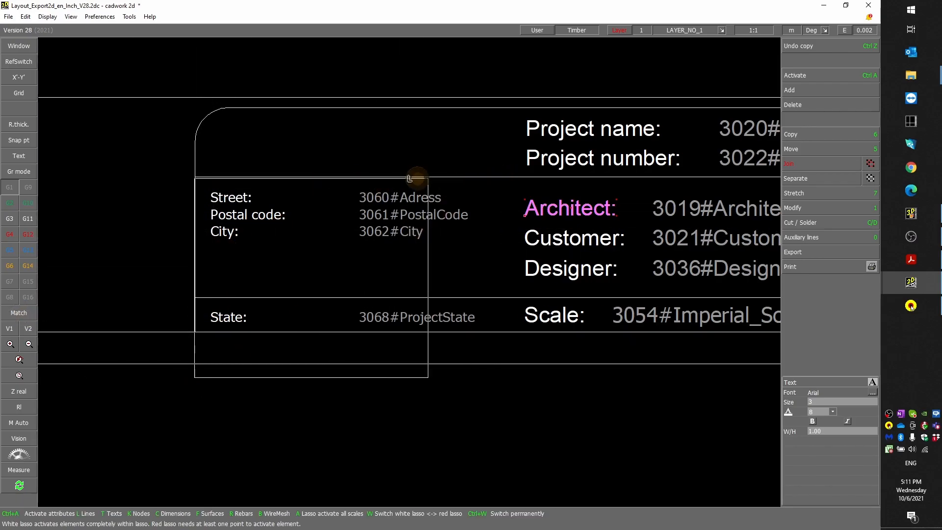
left_click(485, 181)
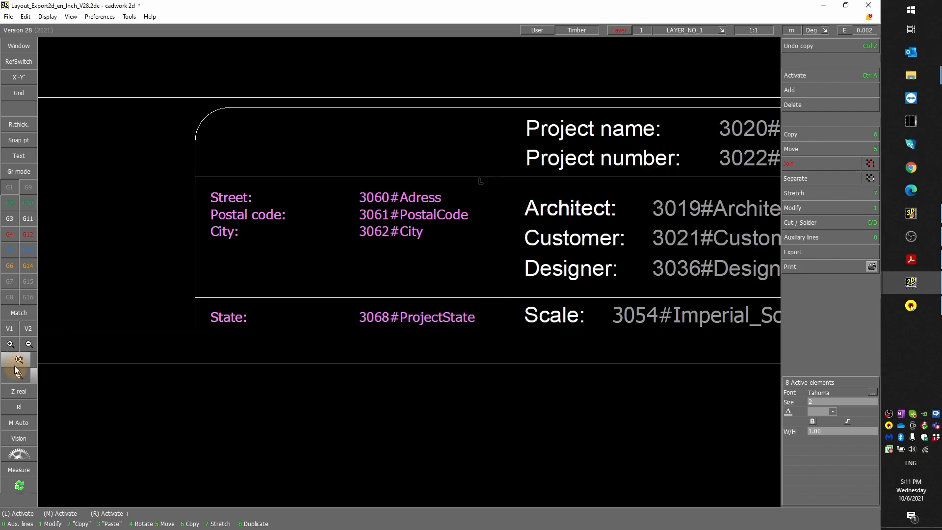
left_click(14, 314)
left_click(243, 417)
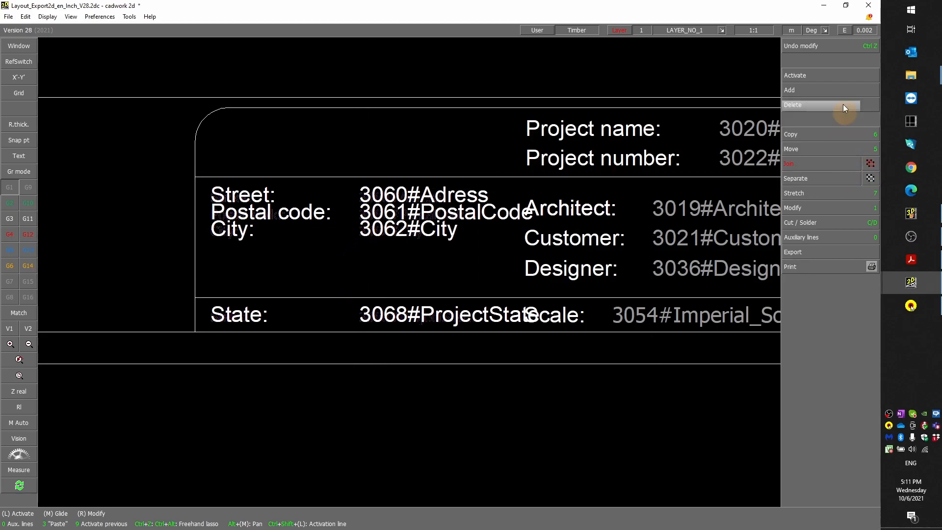
left_click(807, 48)
scroll(382, 283, "down", 3)
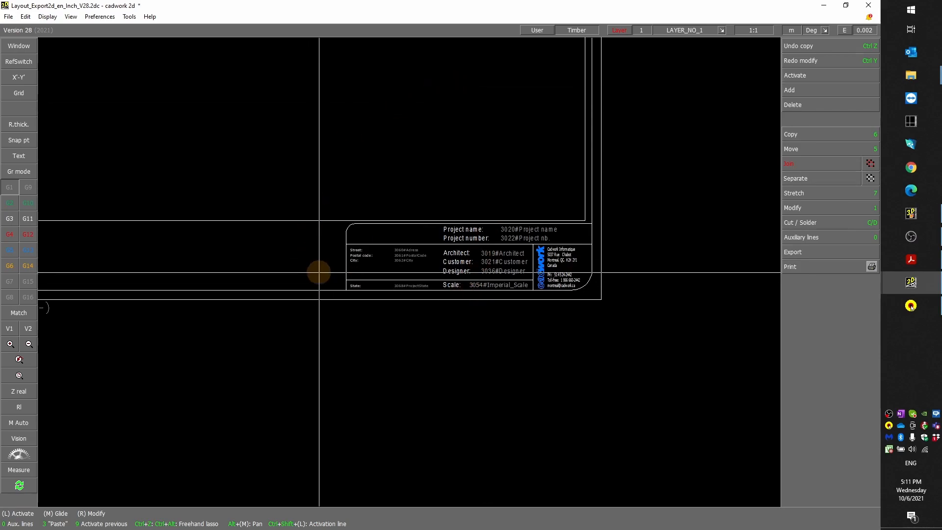
scroll(479, 315, "up", 4)
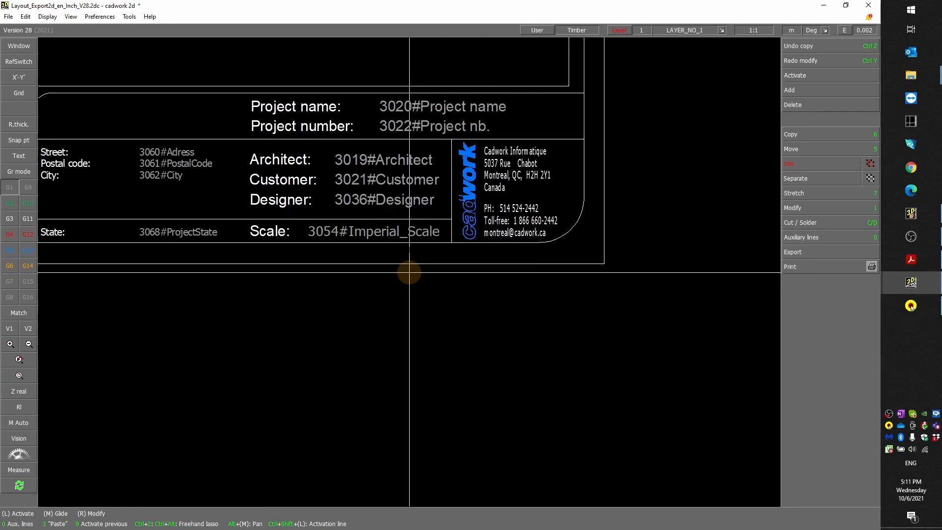
Copy the title block's vertical divider line along X between the address and architect columns, and save the layout file
left_click(316, 265)
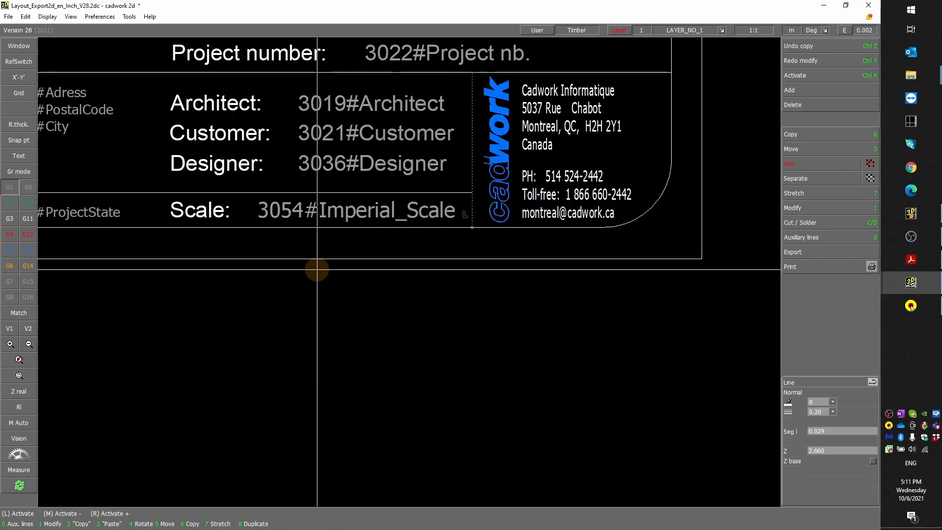
scroll(305, 251, "down", 3)
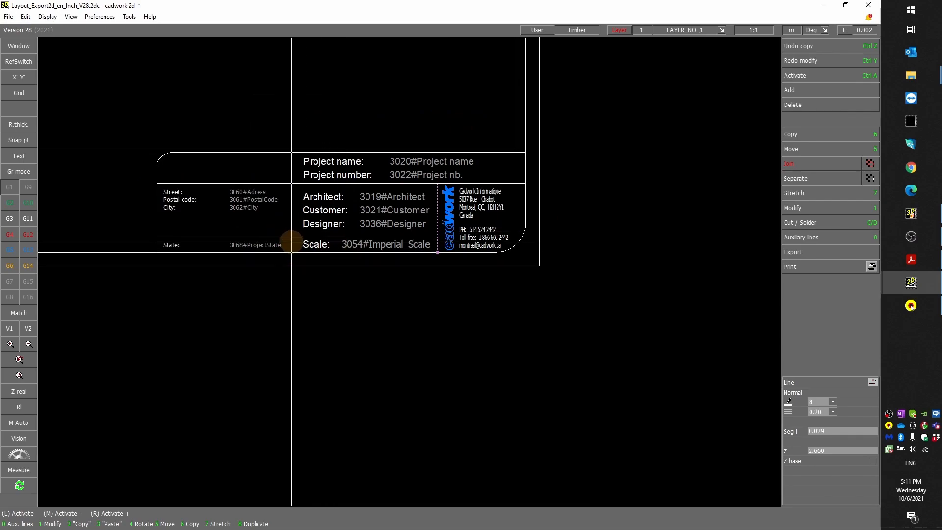
key("6")
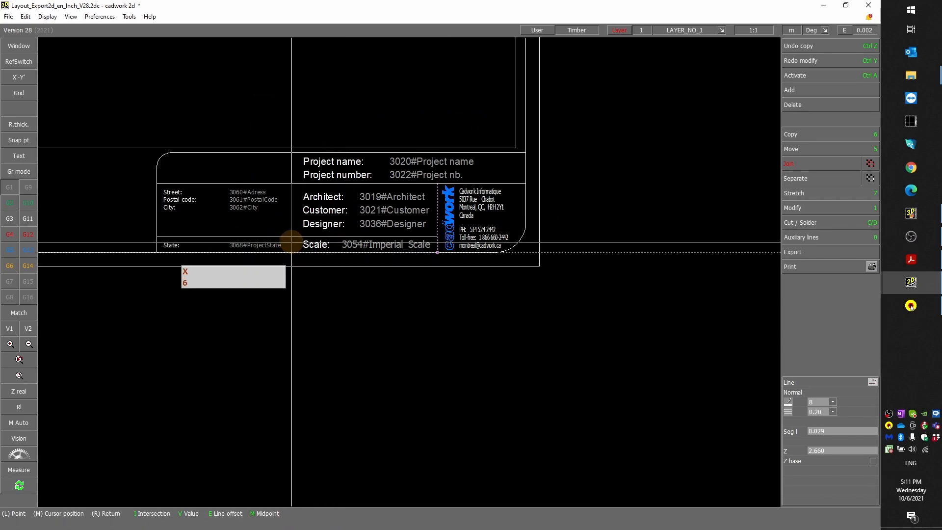
scroll(292, 242, "up", 2)
key("x")
left_click(407, 277)
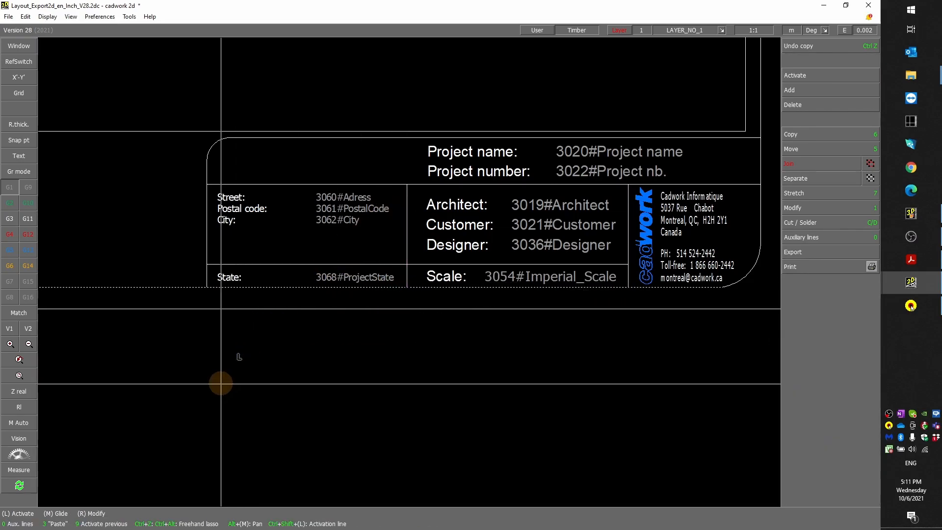
scroll(327, 322, "down", 5)
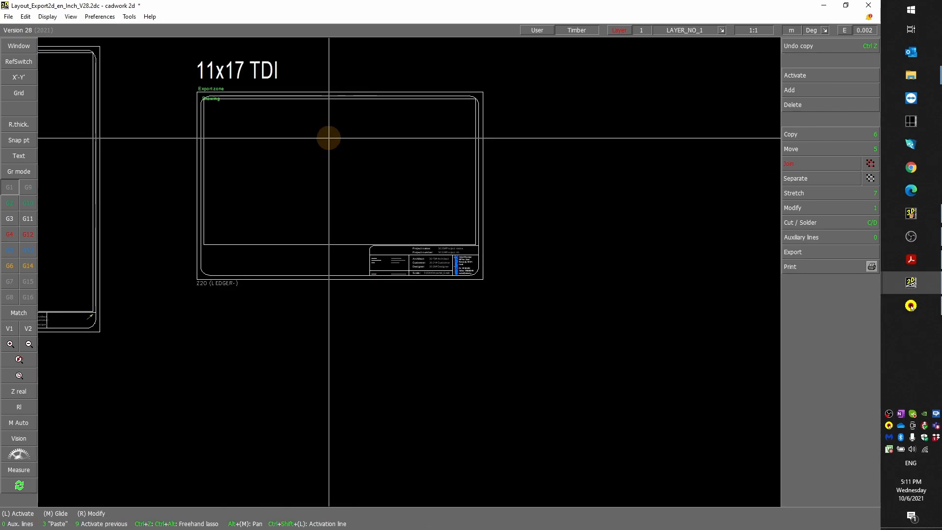
key("ctrl+s")
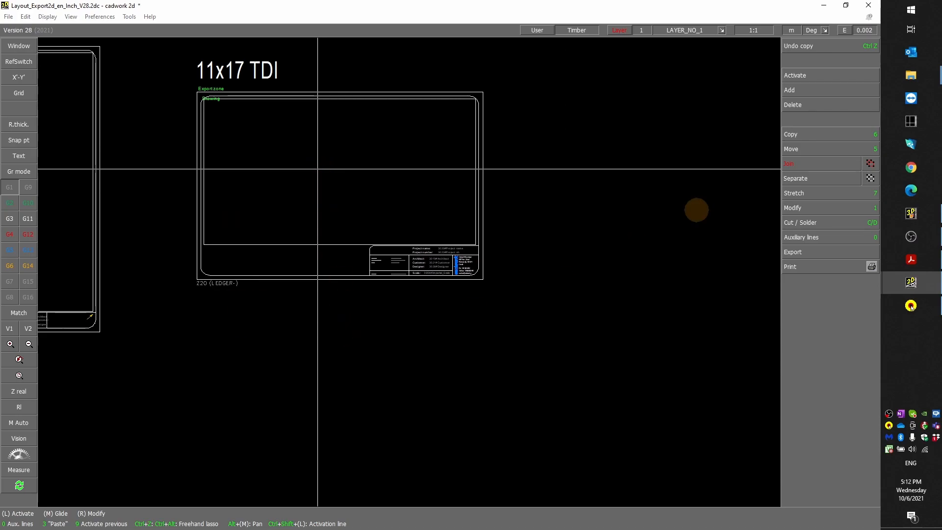
Switch to cadwork 3D and set the output frame for the 2D layout export to Ledger TDI
left_click(911, 213)
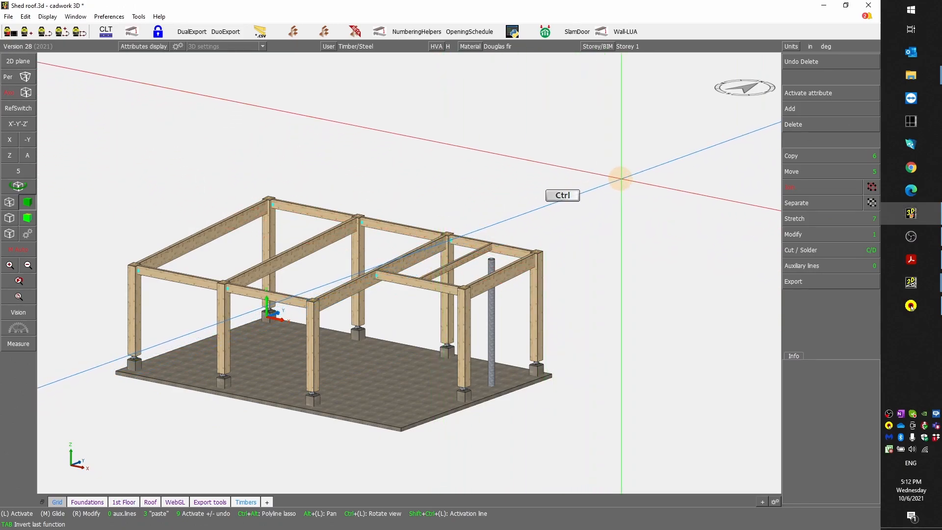
key("ctrl+F6")
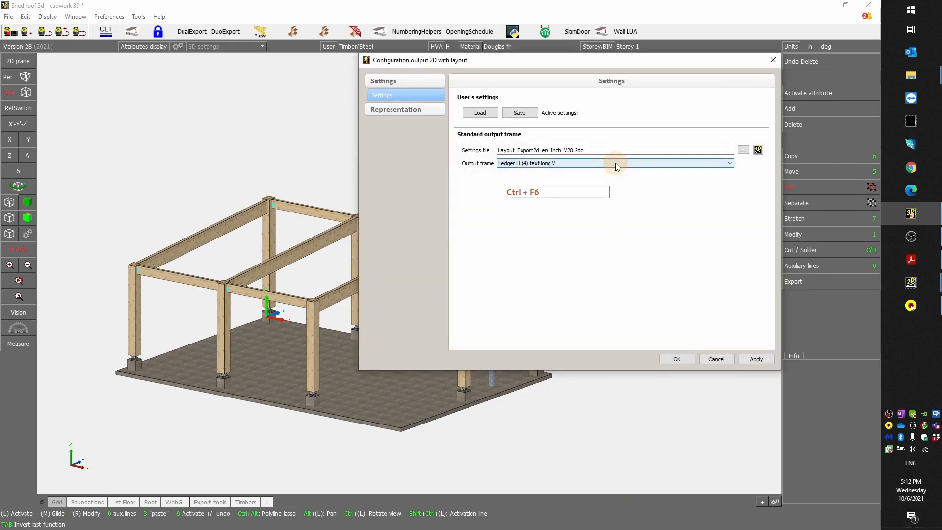
left_click(616, 165)
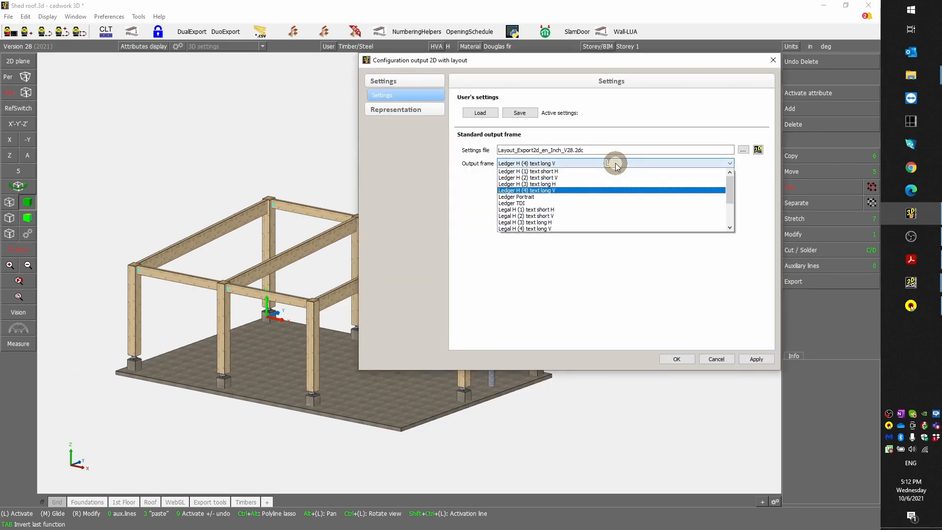
left_click(533, 204)
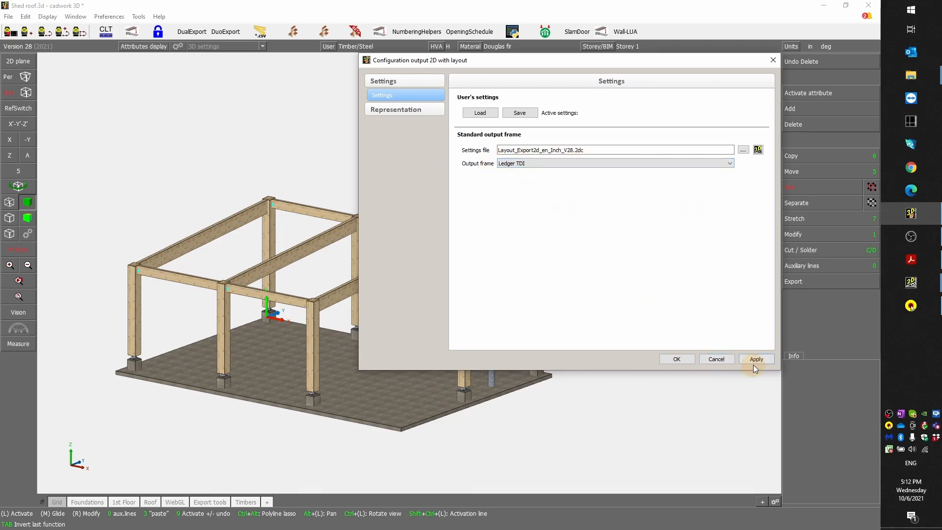
left_click(676, 359)
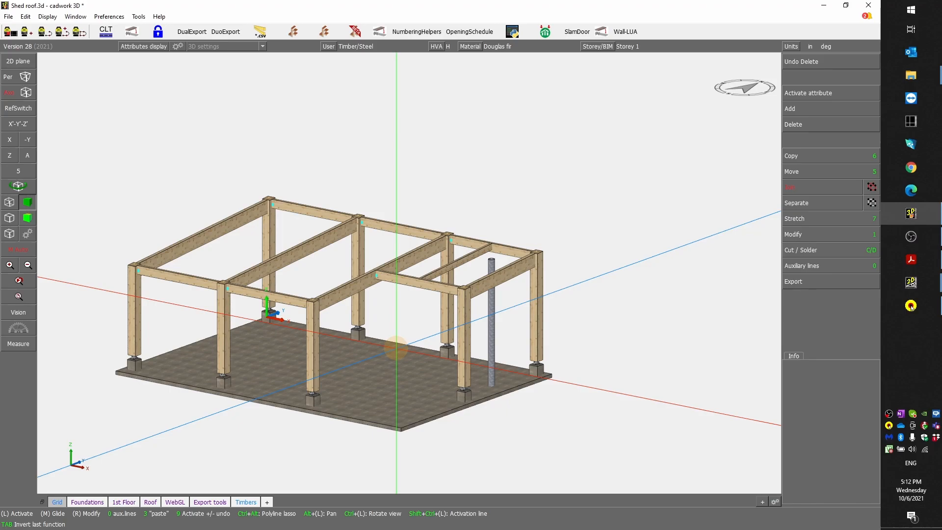
Export the 3D shed view with layout, switch to S7.2d, and paste it at the lower corner of the first elevation sheet
right_click(402, 328)
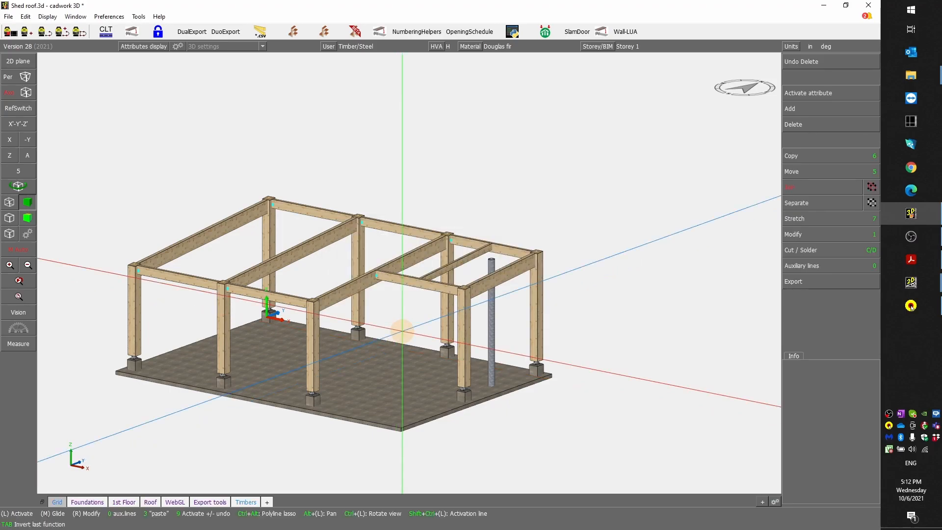
mouse_move(917, 288)
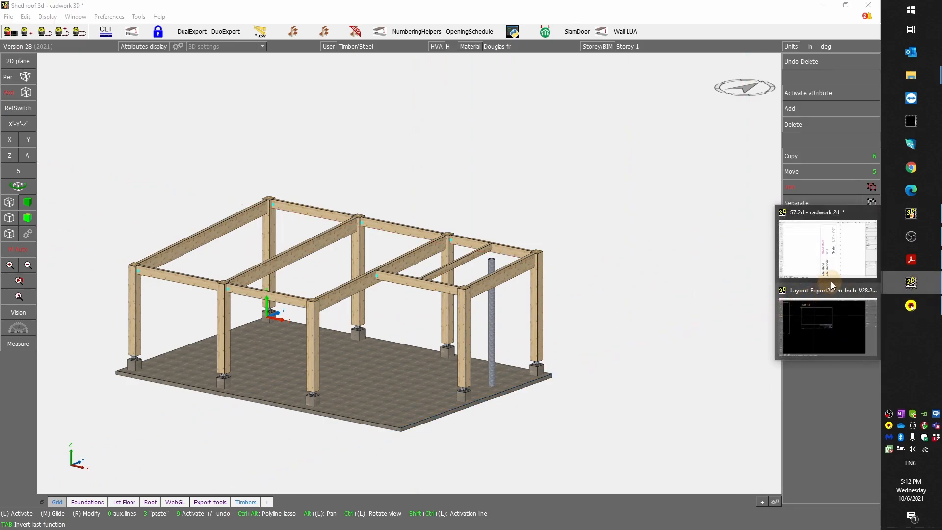
left_click(834, 261)
scroll(498, 288, "down", 6)
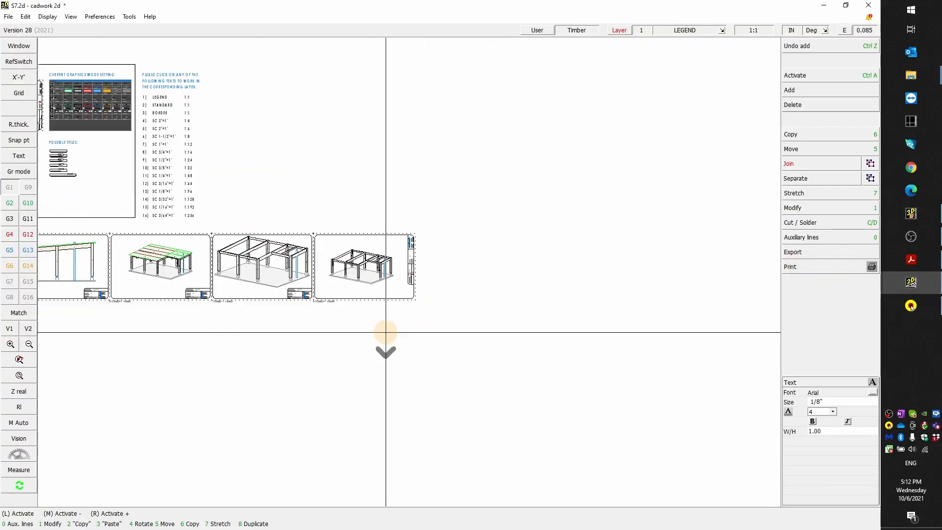
scroll(409, 272, "up", 3)
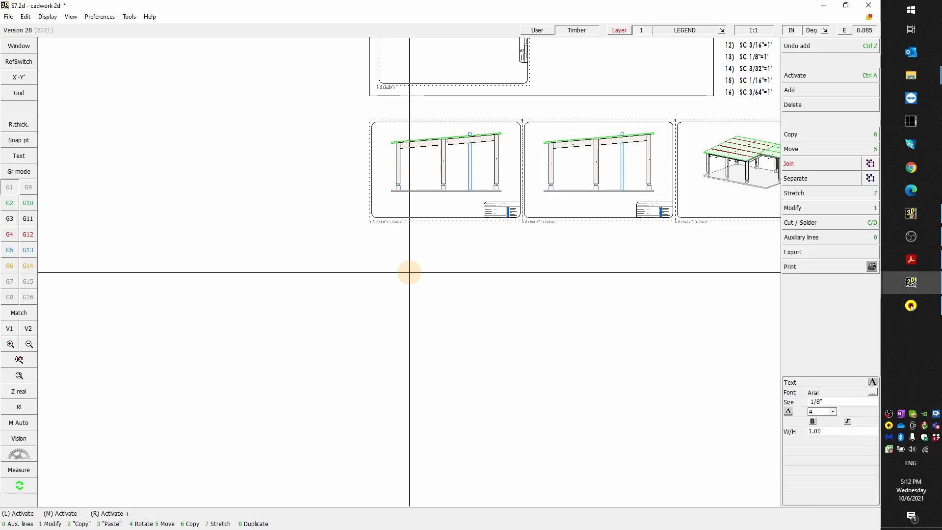
key("3")
scroll(403, 273, "up", 5)
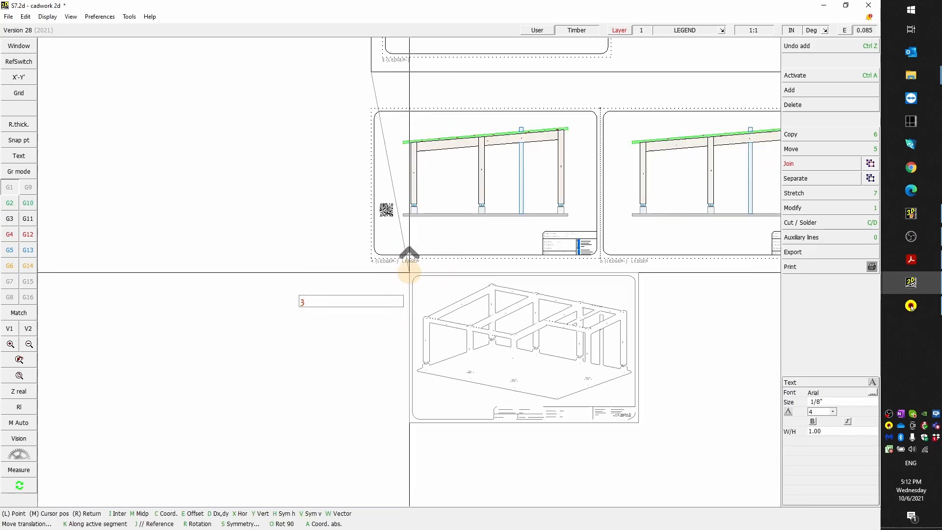
left_click(324, 239)
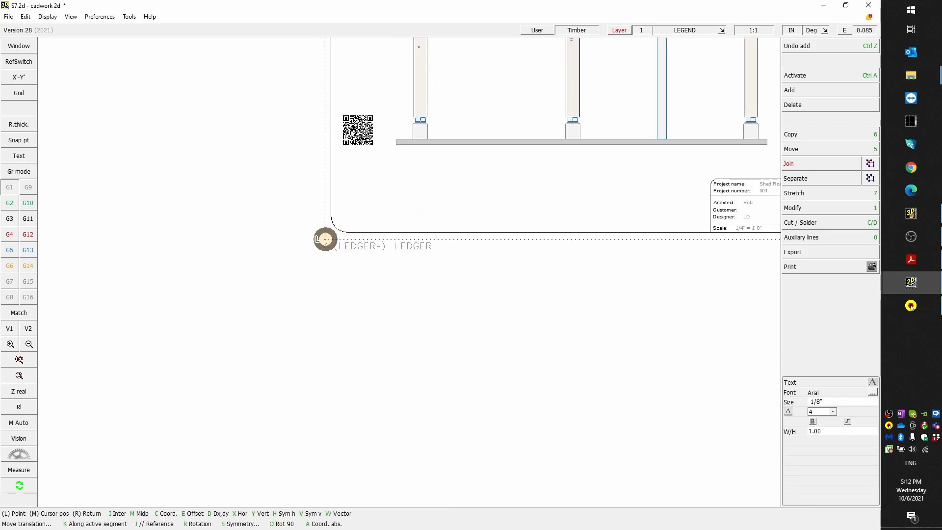
Examine the QR code image and its surrounding rectangle on the pasted shed sheet, including their properties
scroll(235, 379, "down", 4)
scroll(466, 362, "up", 4)
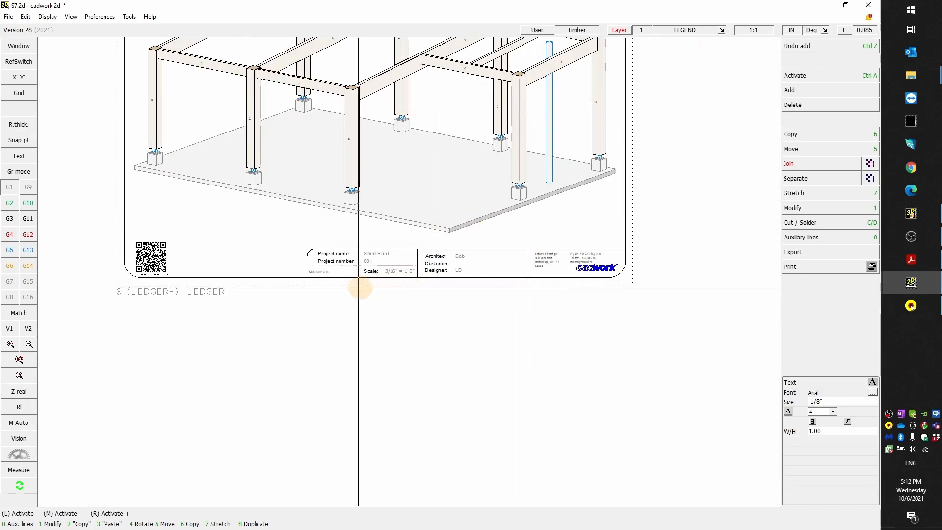
scroll(146, 271, "up", 4)
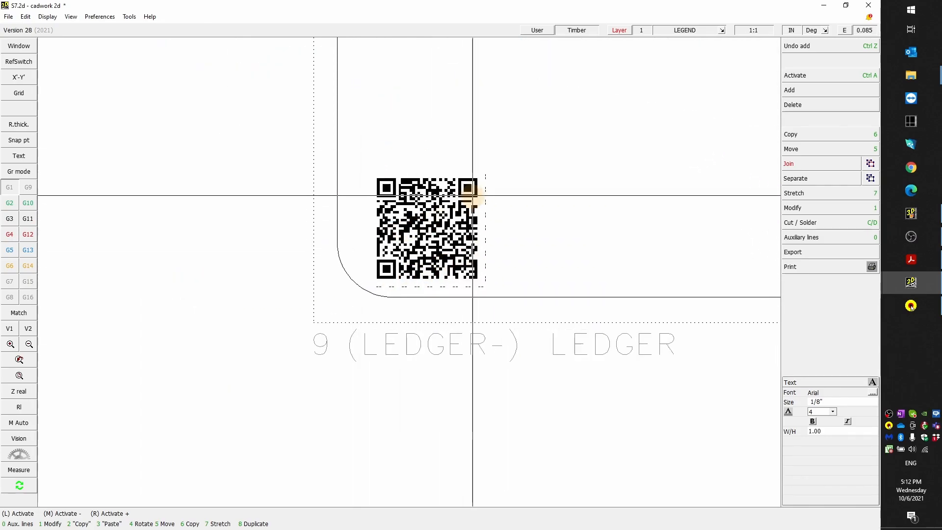
left_click(485, 176)
scroll(485, 177, "down", 3)
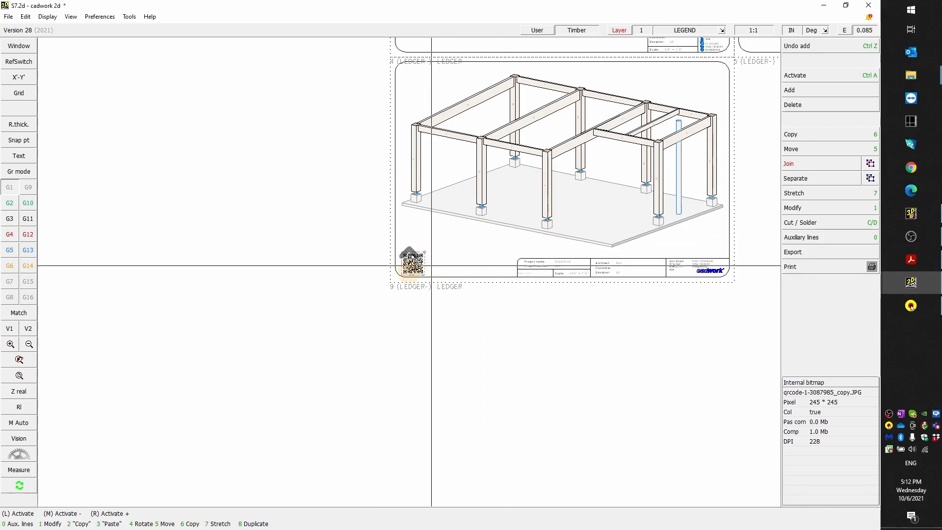
scroll(417, 266, "up", 2)
scroll(398, 266, "up", 3)
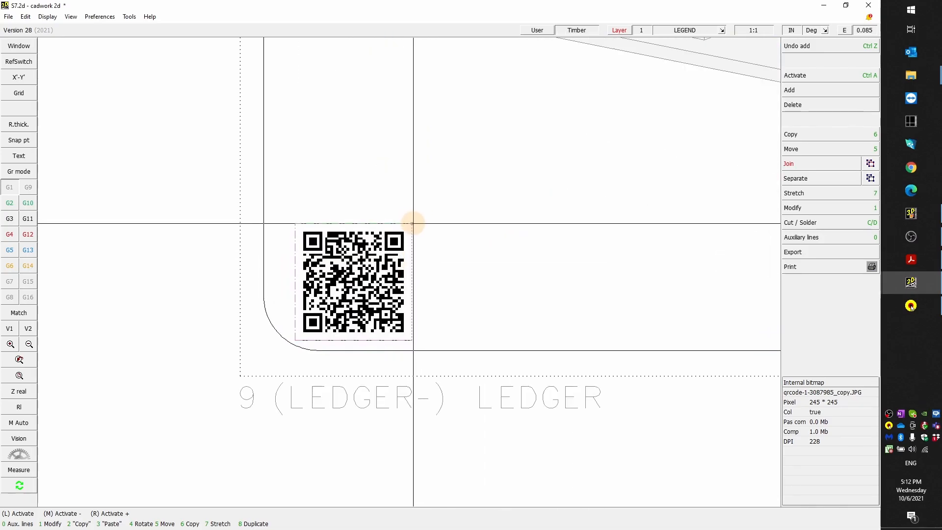
left_click(412, 224)
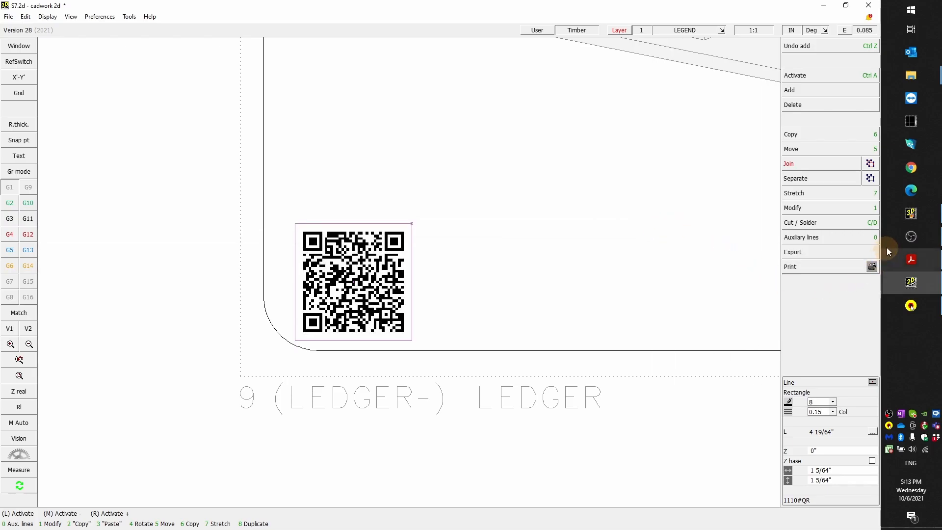
scroll(417, 274, "down", 5)
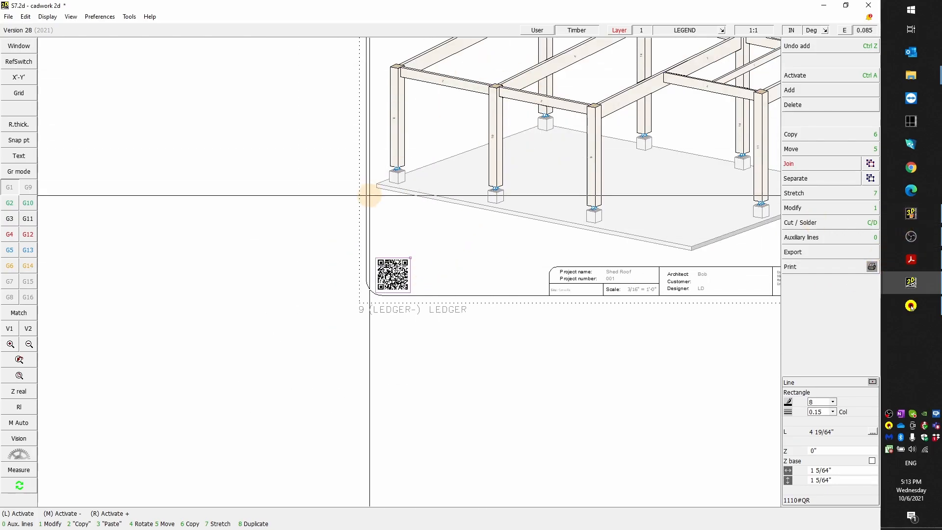
scroll(442, 187, "down", 2)
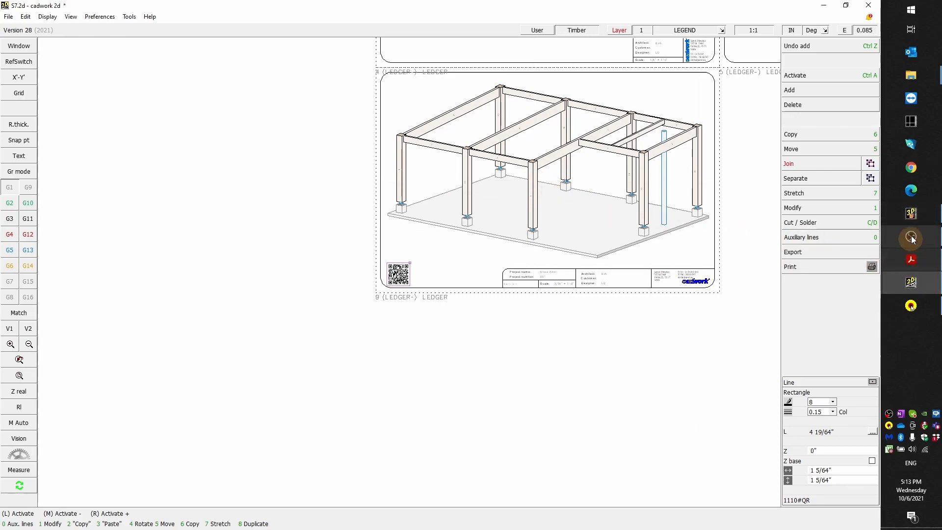
Switch to cadwork 3D and set the 2D layout output frame to 11x17 TDI
left_click(912, 214)
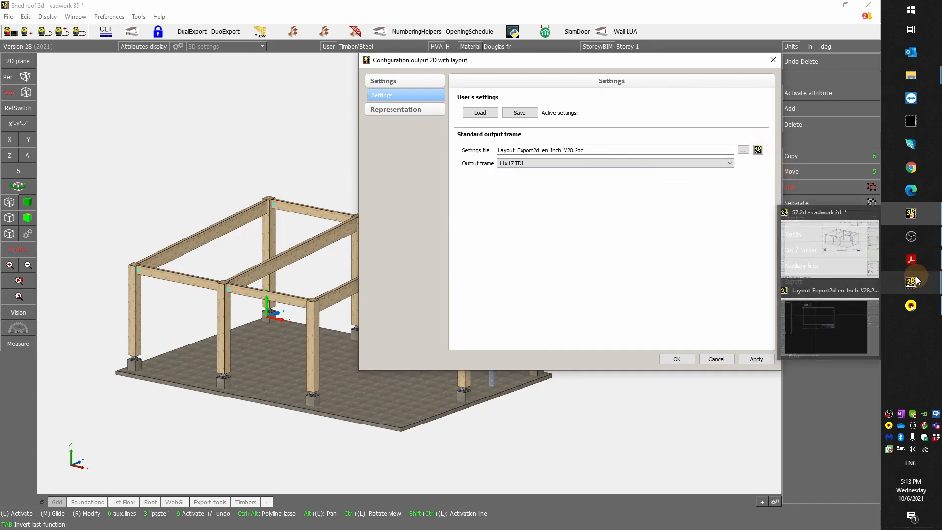
Switch to Layout_Export2d_en_Inch_V28.2dc and examine the 11x17 TDI frame, its title block and the neighbouring layout frames
left_click(851, 319)
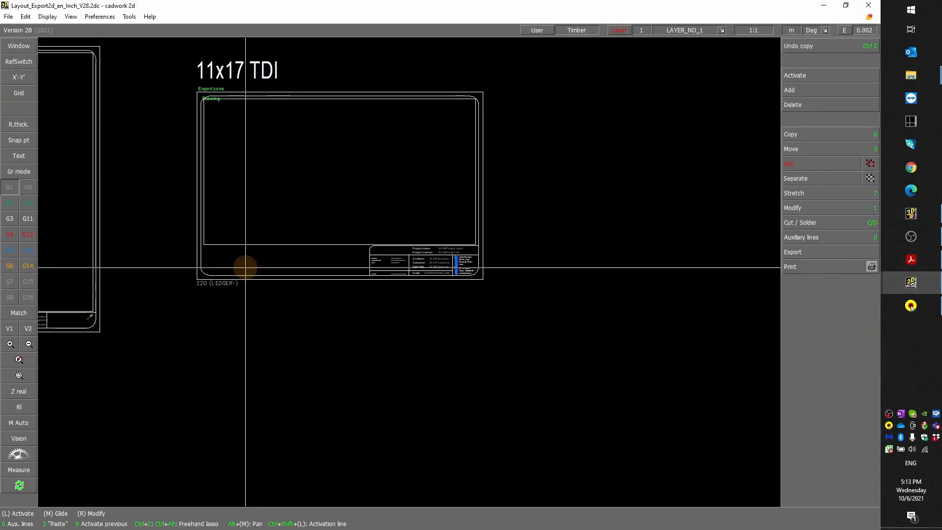
scroll(409, 272, "up", 2)
scroll(409, 272, "down", 2)
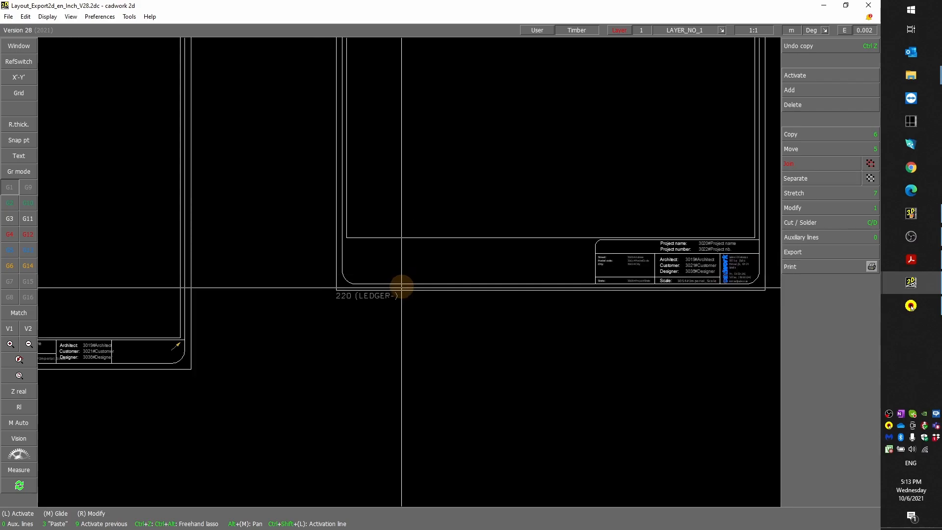
scroll(286, 323, "down", 2)
left_click_drag(333, 305, 496, 219)
scroll(331, 331, "down", 1)
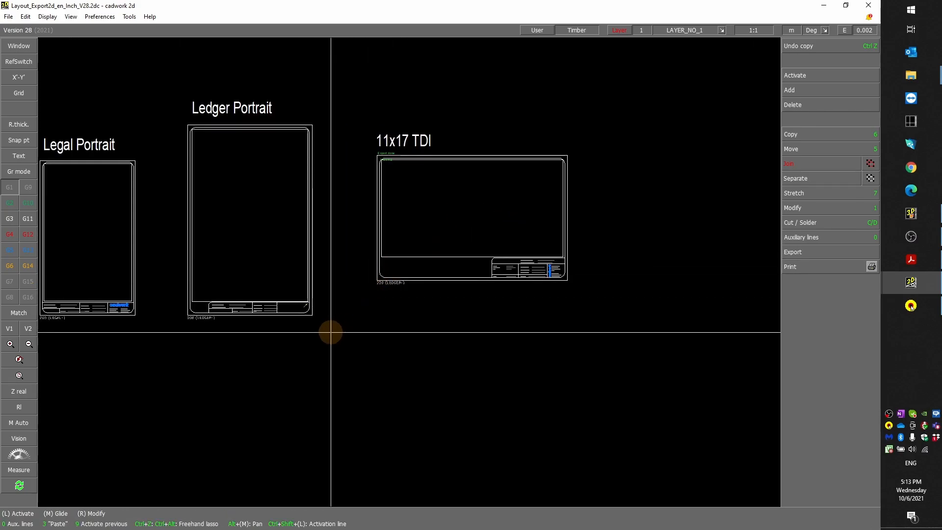
scroll(410, 273, "up", 3)
scroll(409, 272, "down", 3)
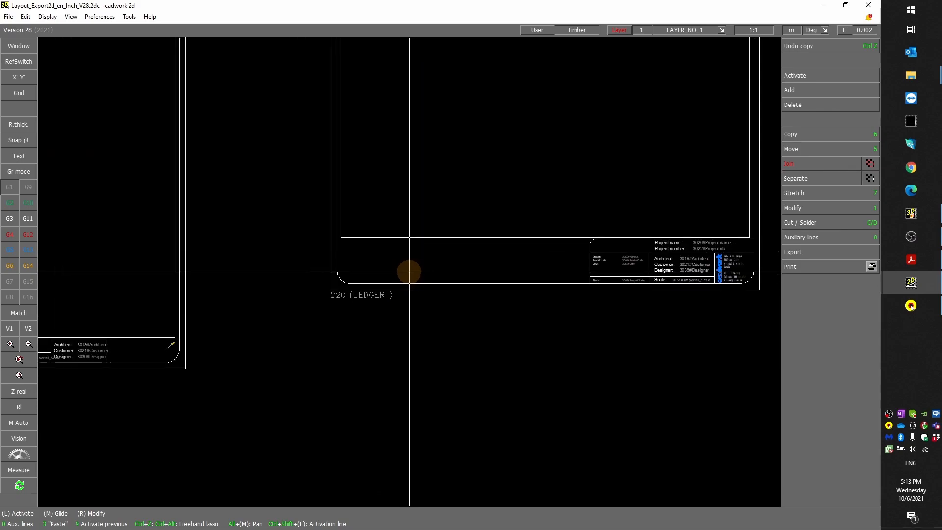
left_click_drag(317, 351, 600, 166)
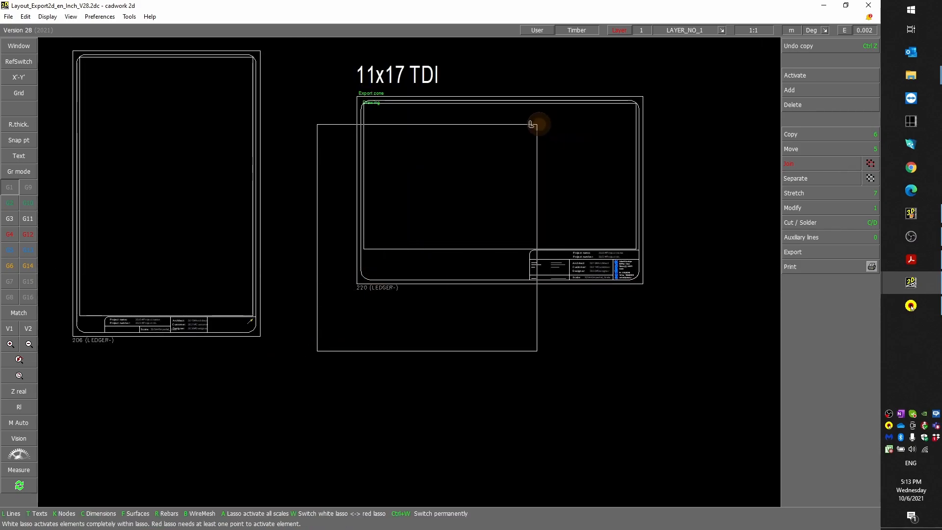
left_click_drag(536, 123, 530, 120)
scroll(466, 255, "up", 3)
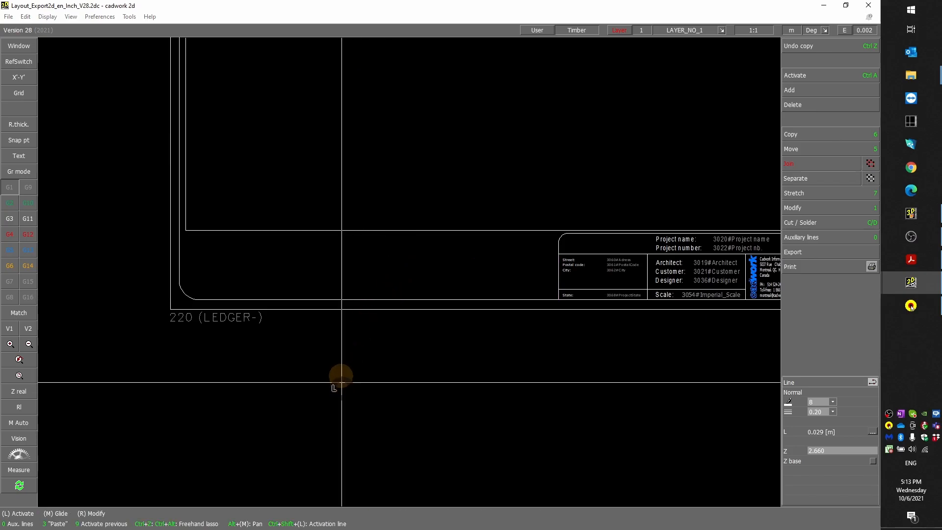
scroll(343, 289, "down", 5)
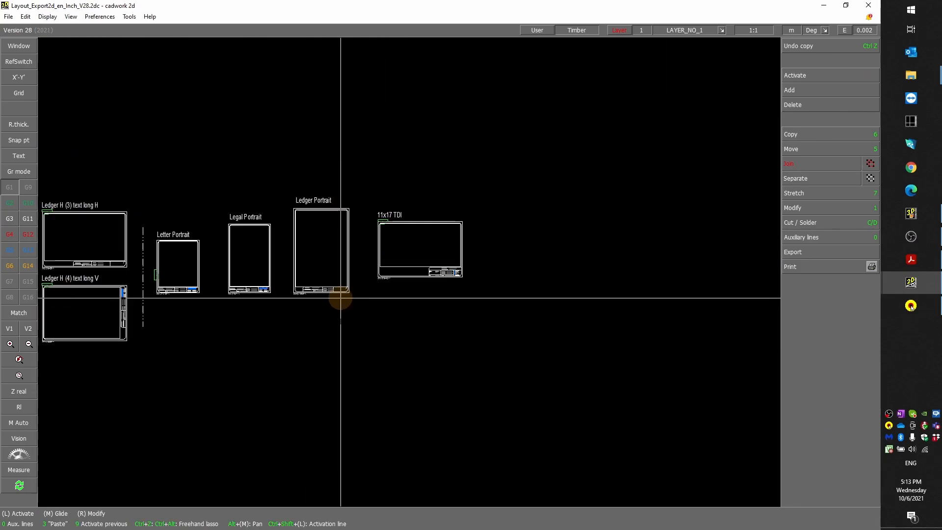
scroll(334, 304, "down", 2)
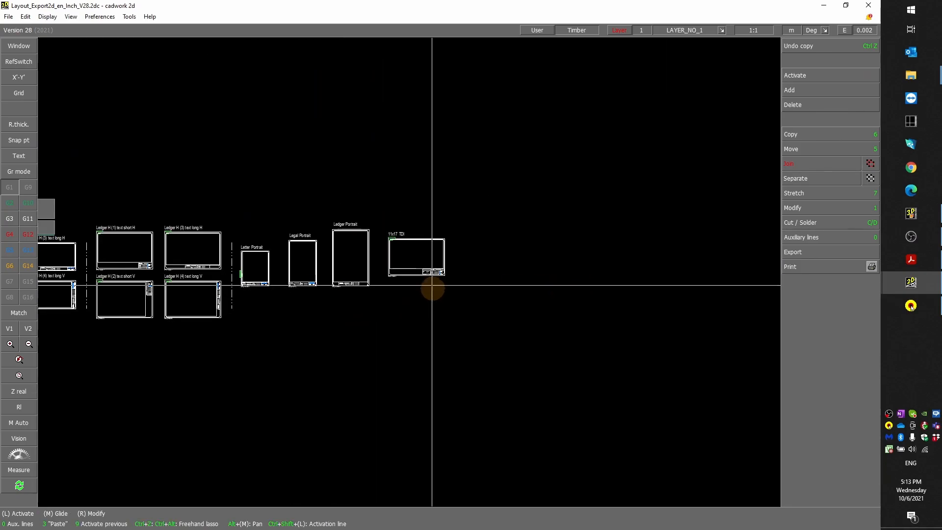
scroll(435, 293, "up", 6)
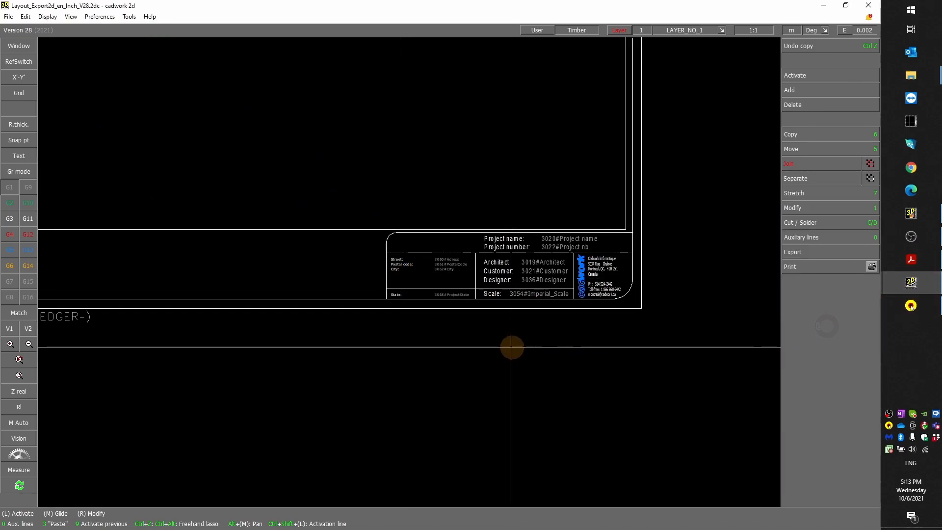
scroll(460, 285, "up", 2)
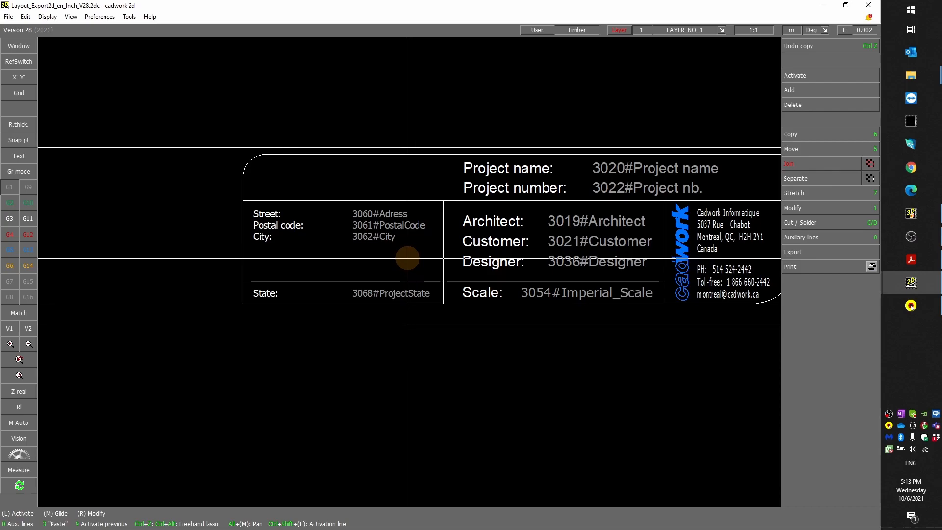
Switch to S7.2d and examine the title block entries on the pasted shed sheet
scroll(408, 258, "down", 5)
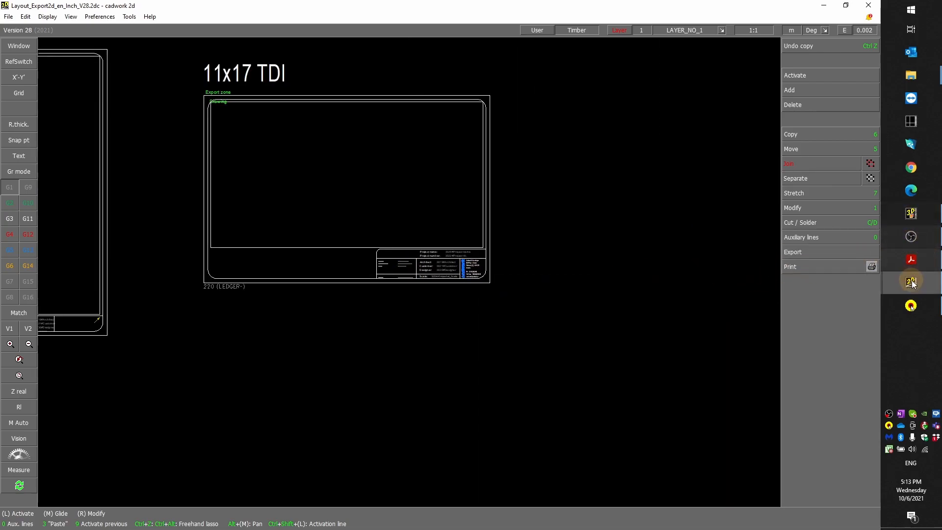
mouse_move(912, 282)
left_click(824, 250)
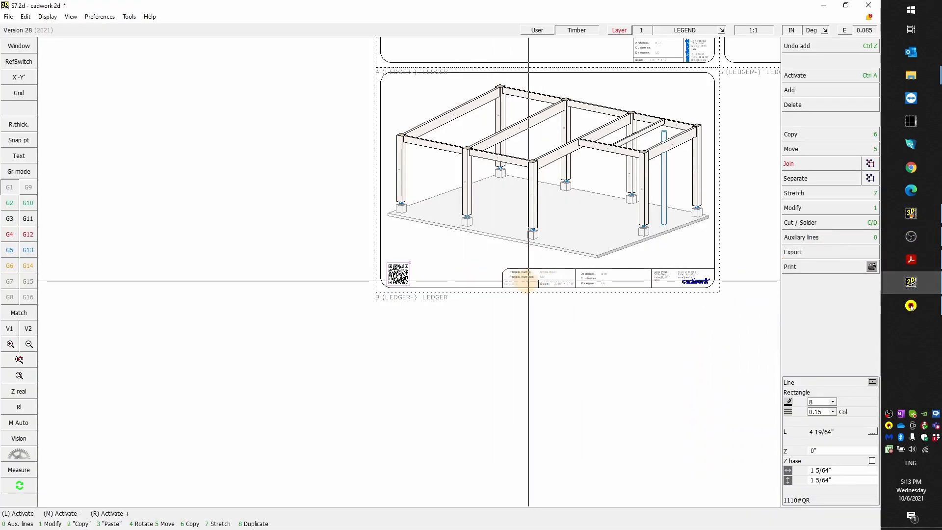
scroll(524, 281, "up", 5)
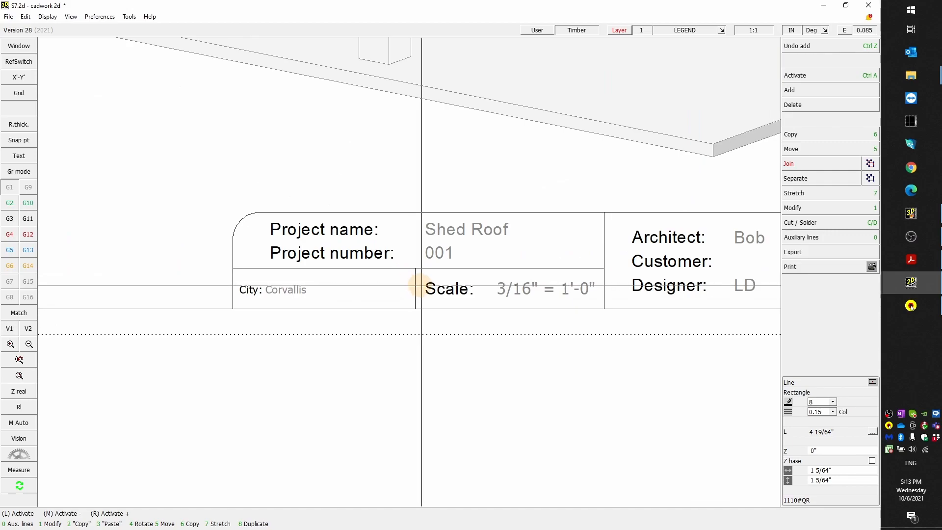
scroll(417, 286, "down", 2)
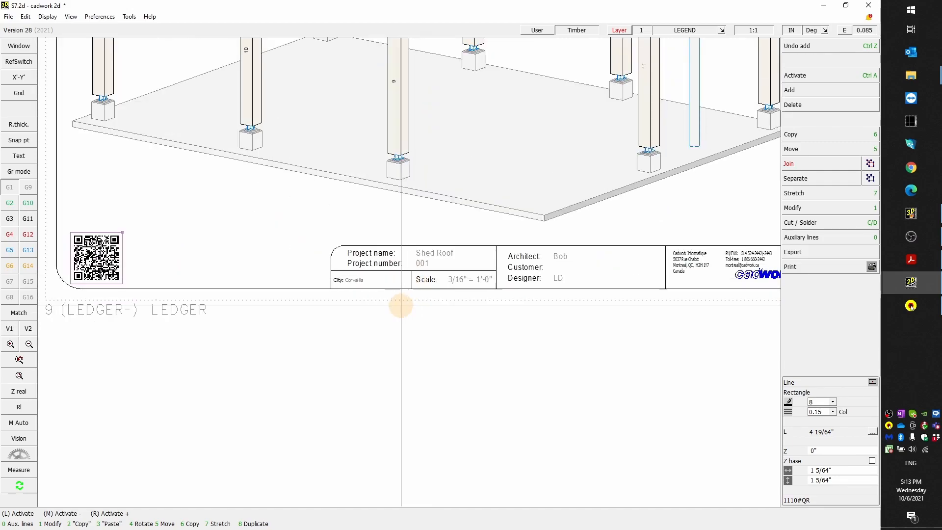
scroll(401, 305, "down", 3)
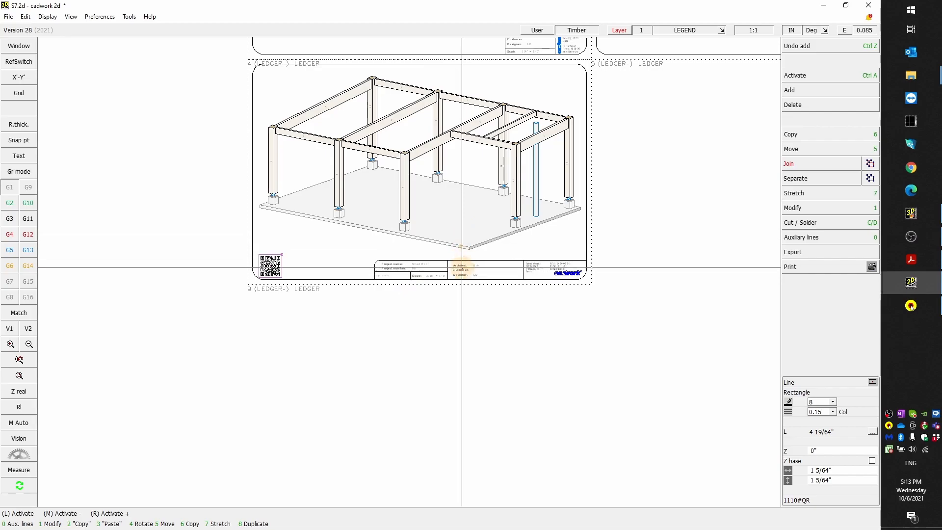
scroll(407, 275, "up", 2)
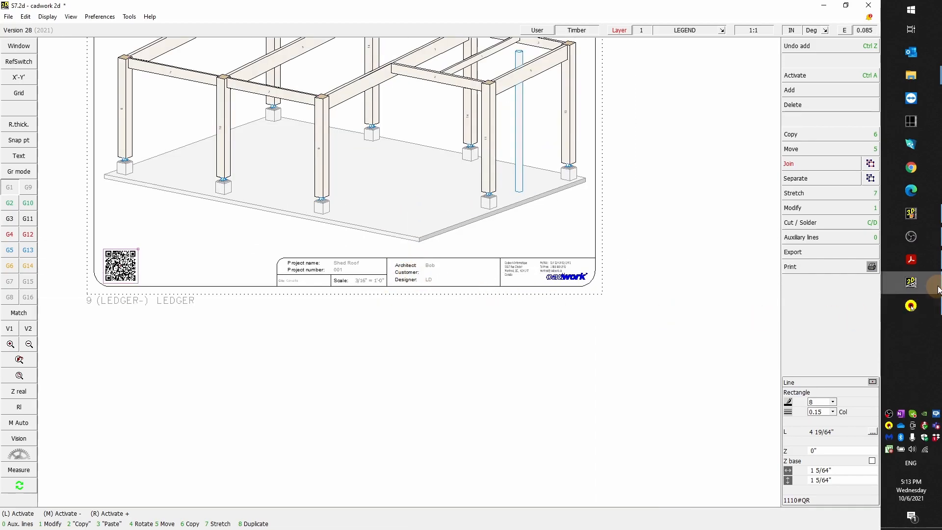
Switch to Layout_Export2d_en_Inch_V28.2dc and save the layout file
mouse_move(911, 282)
left_click(821, 317)
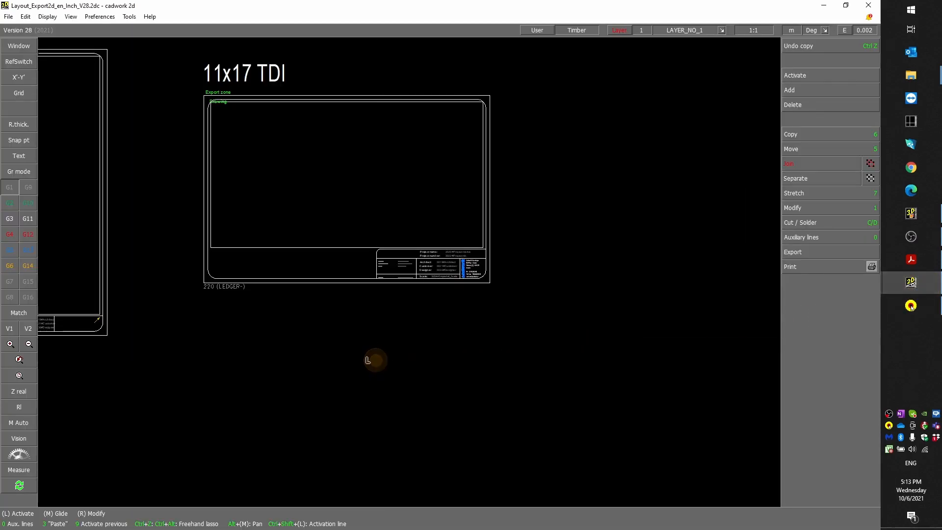
scroll(335, 323, "down", 3)
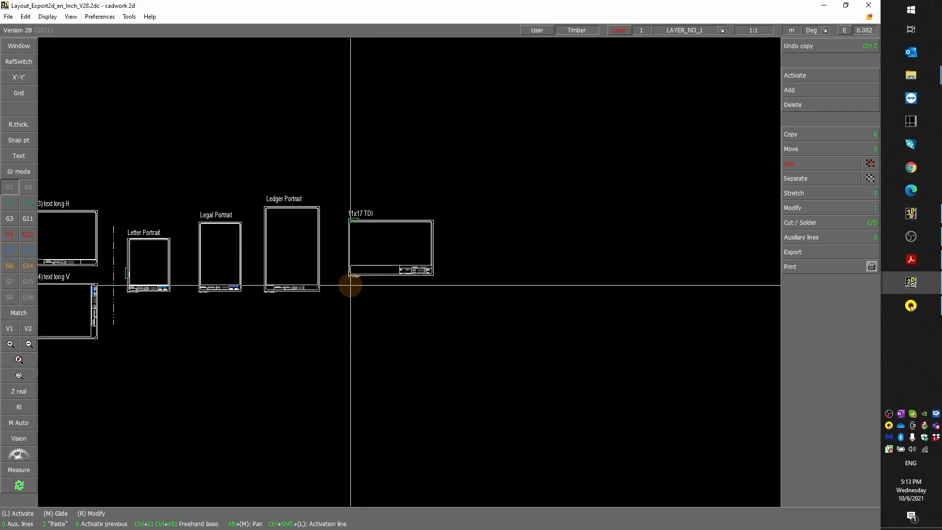
key("ctrl+s")
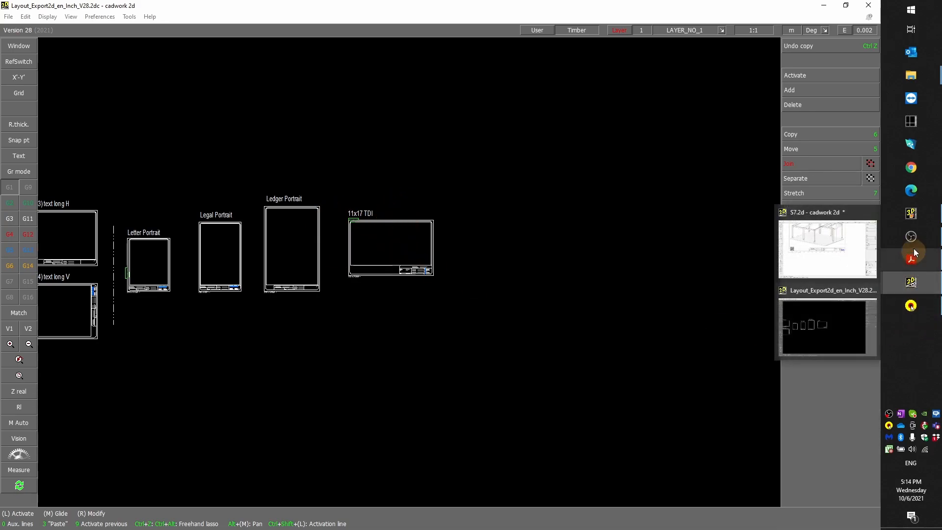
Examine the Pattern section's line settings for visible and hidden lines, including the CLT entry in the material rows
mouse_move(917, 212)
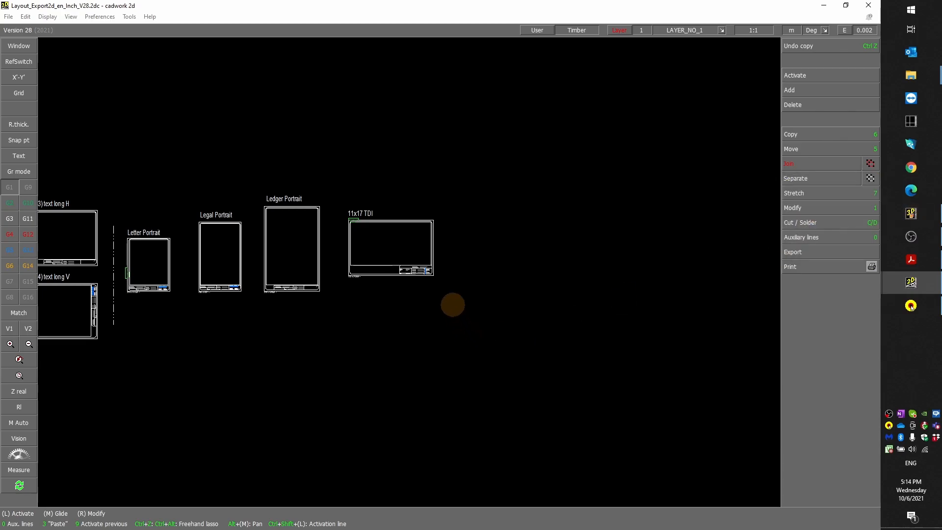
scroll(453, 305, "up", 3)
scroll(402, 275, "down", 6)
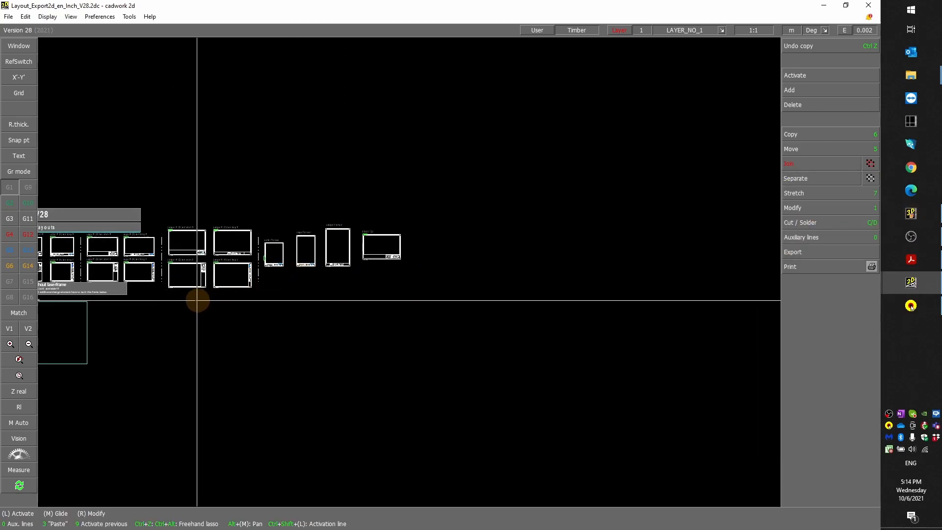
left_click(83, 313)
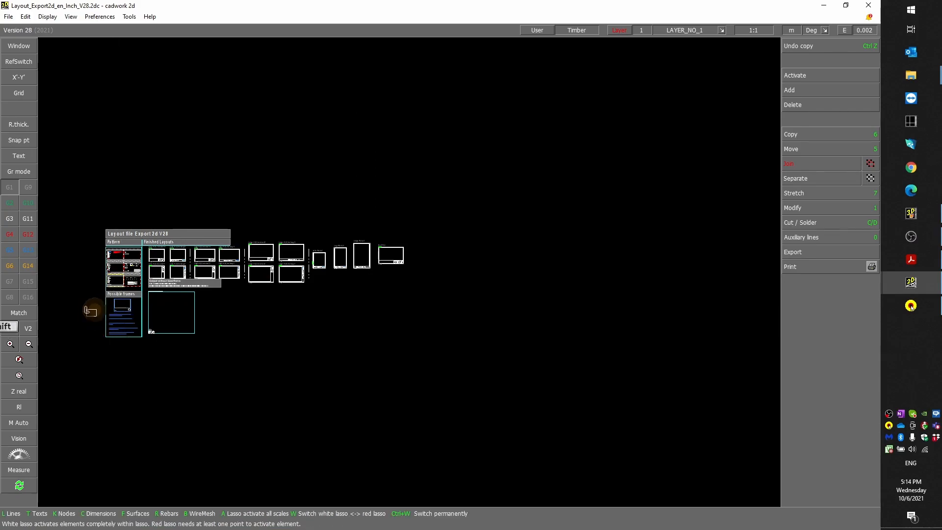
left_click(159, 243, "shift")
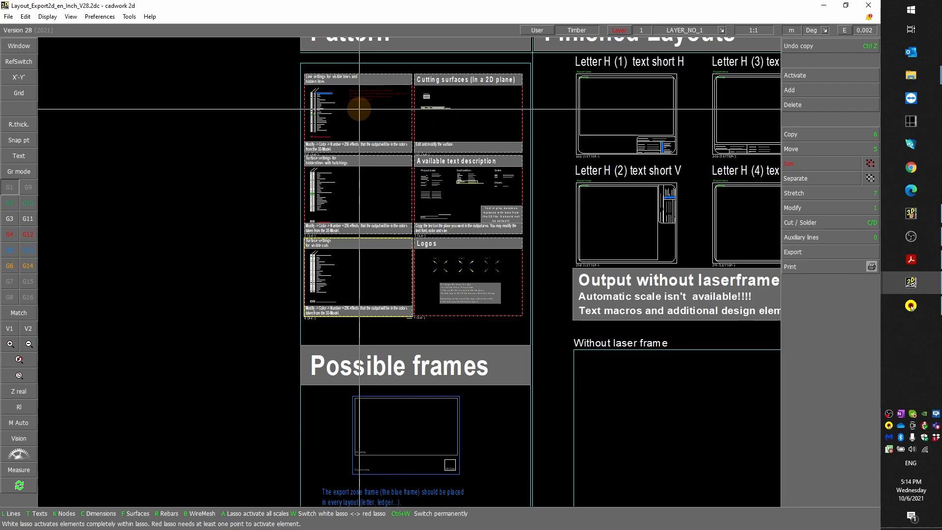
scroll(409, 272, "up", 5)
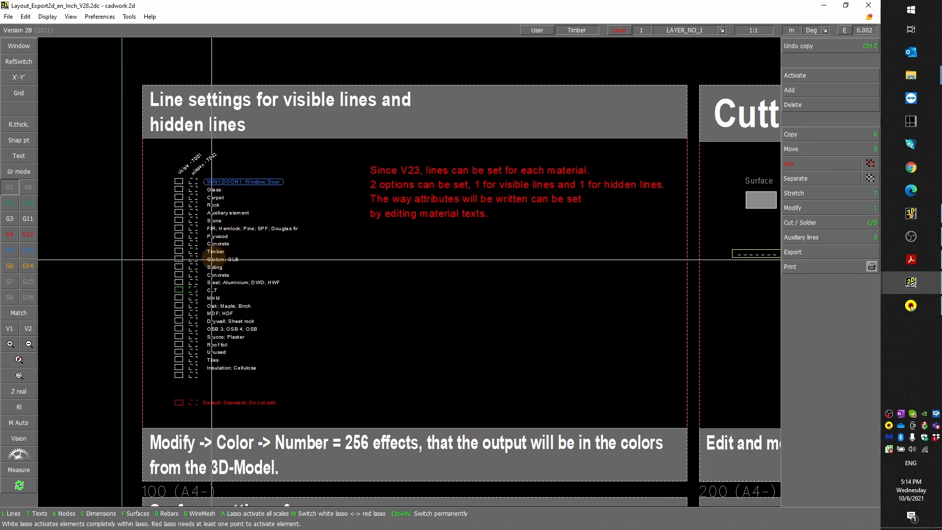
scroll(219, 255, "up", 2)
scroll(409, 272, "down", 2)
scroll(577, 268, "up", 1)
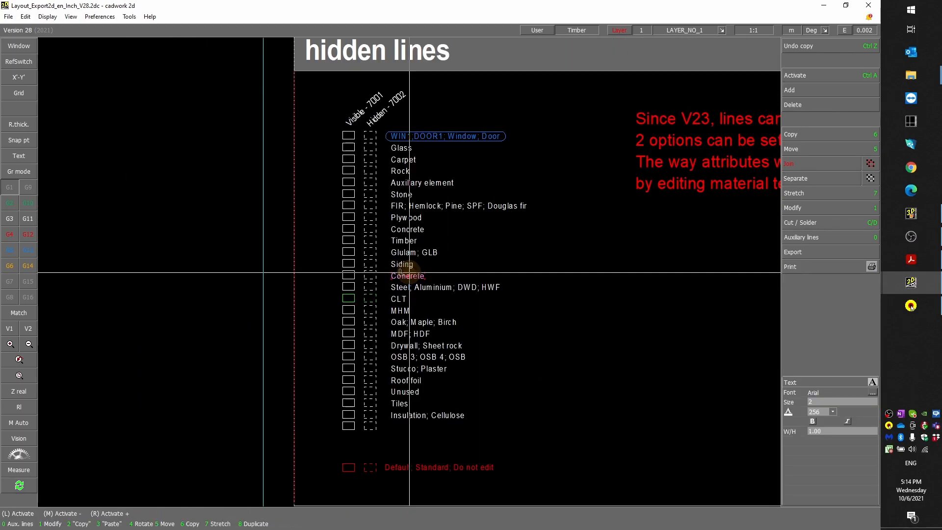
scroll(443, 272, "up", 4)
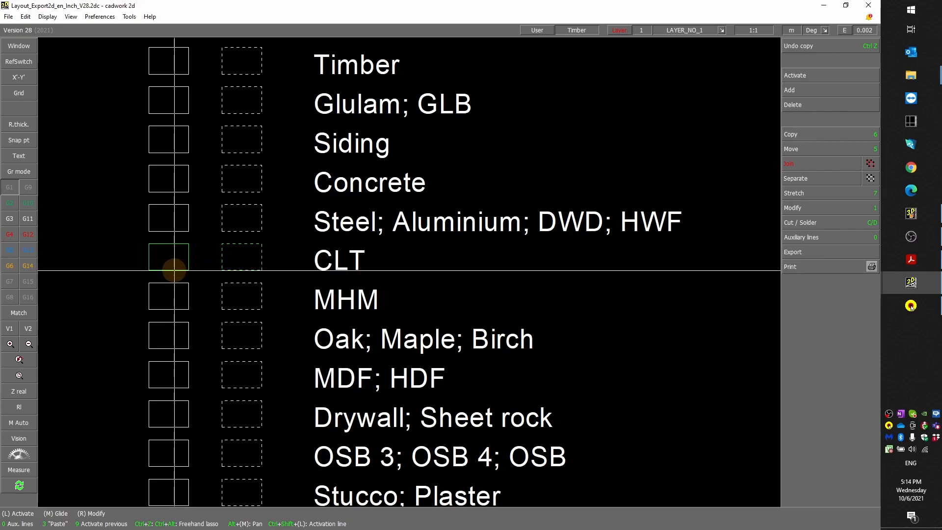
scroll(290, 265, "down", 1)
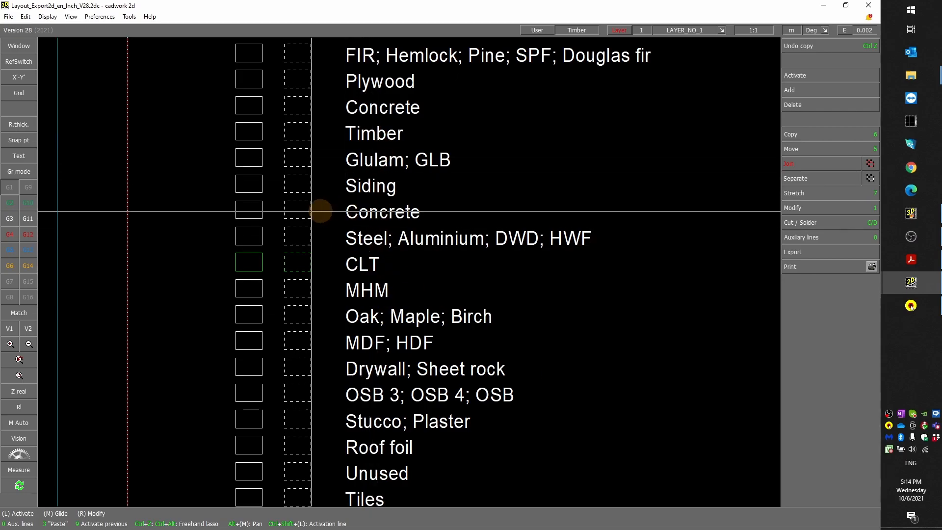
Switch to cadwork 3D and review the wood materials in the Material dialog without changing anything
left_click(919, 220)
left_click(709, 360)
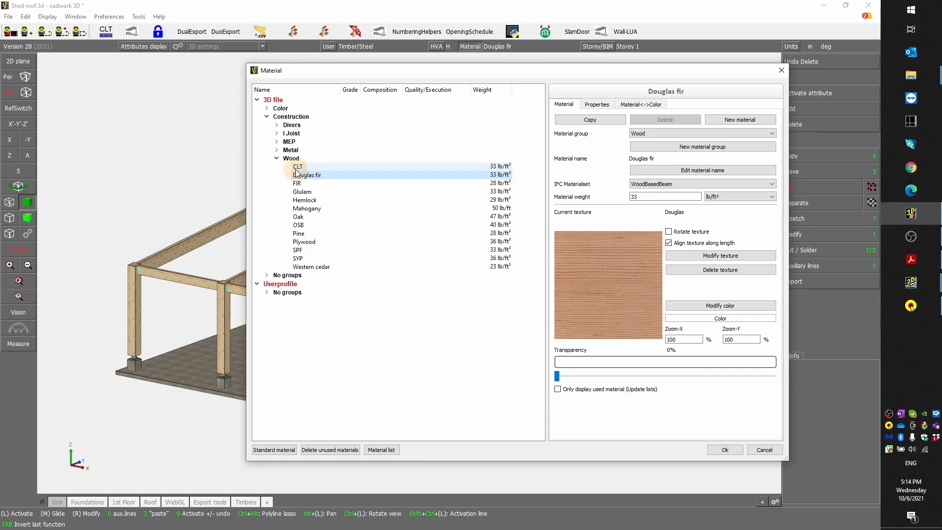
left_click(758, 452)
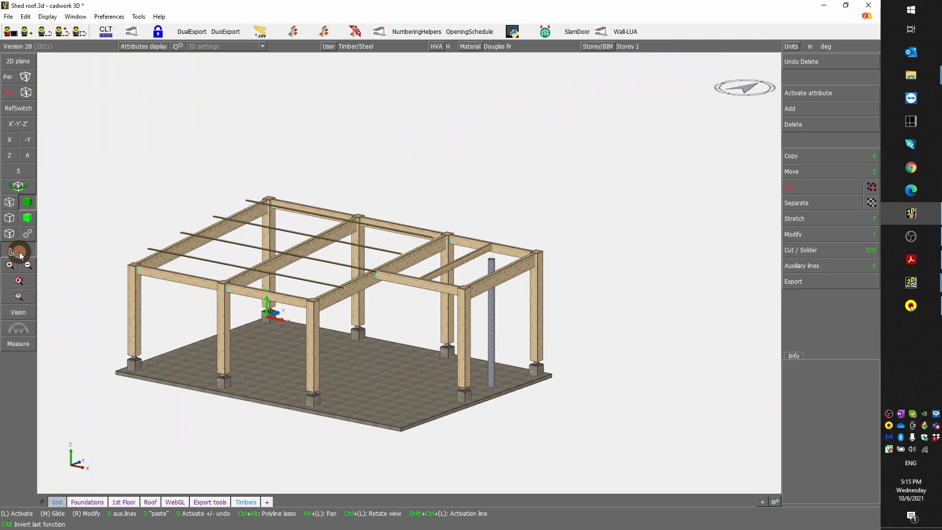
Show the hidden roof panels of the shed and check the material attribute of one panel
left_click(19, 251)
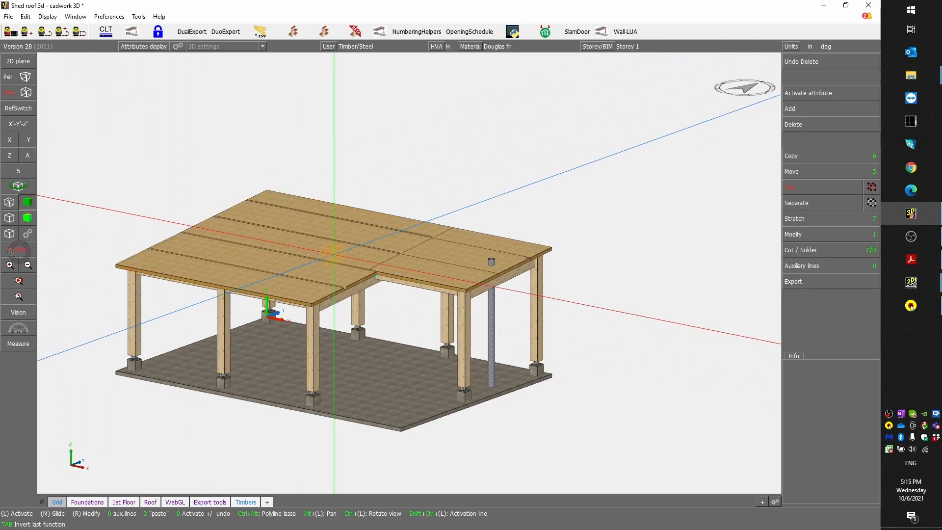
left_click(337, 247)
key("1")
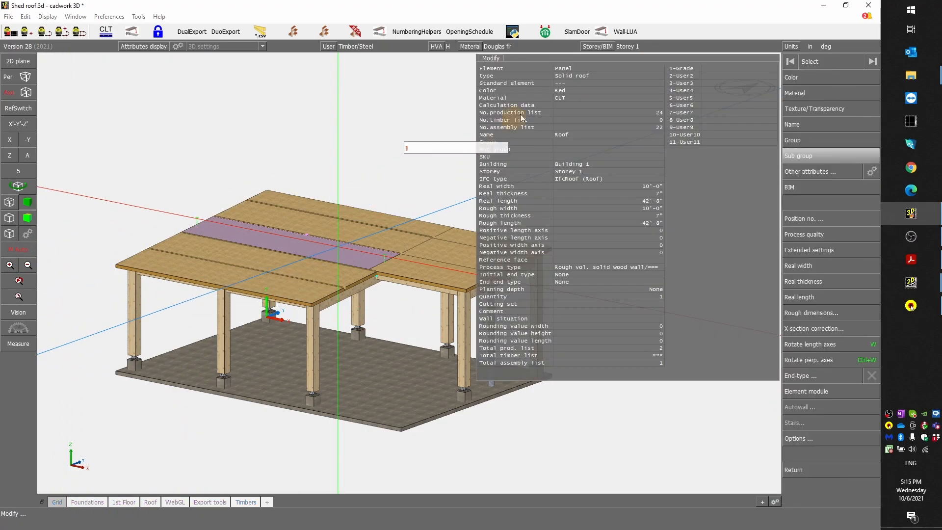
right_click(564, 95)
left_click(549, 177)
Switch to S7.2d and examine the line and surface colors of the roof panels on the 3D view sheet
mouse_move(920, 288)
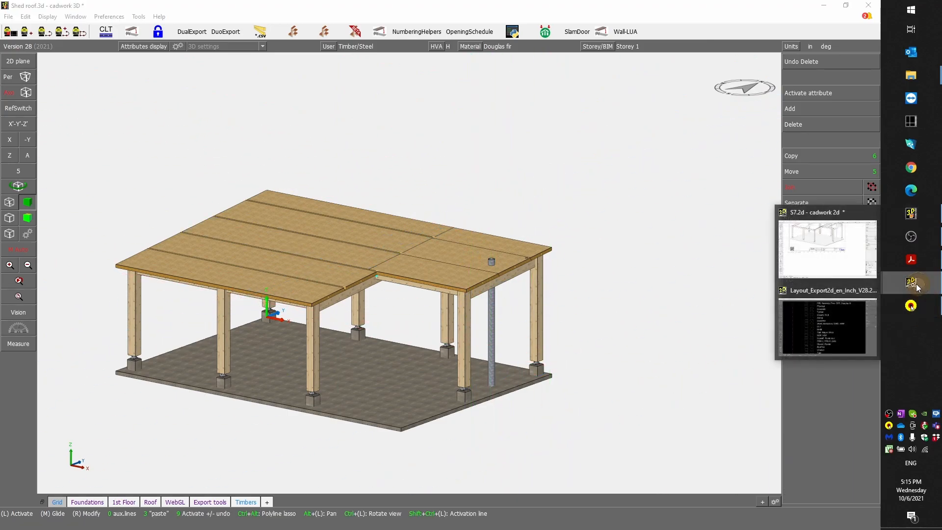
left_click(832, 254)
scroll(415, 217, "down", 4)
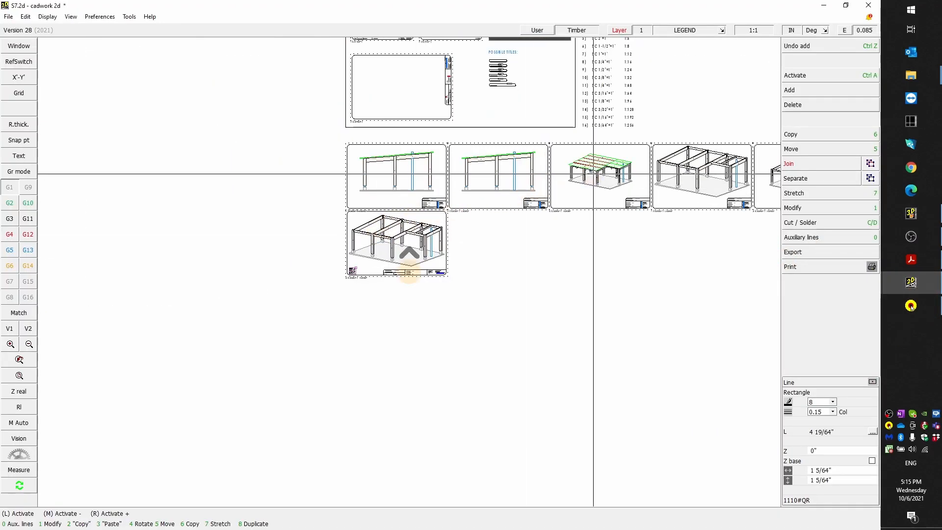
scroll(595, 170, "up", 6)
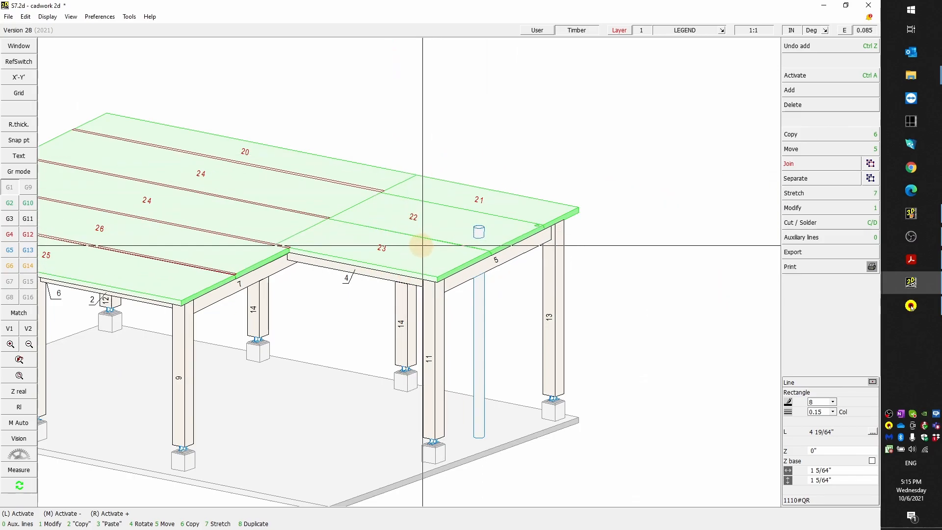
scroll(420, 246, "up", 2)
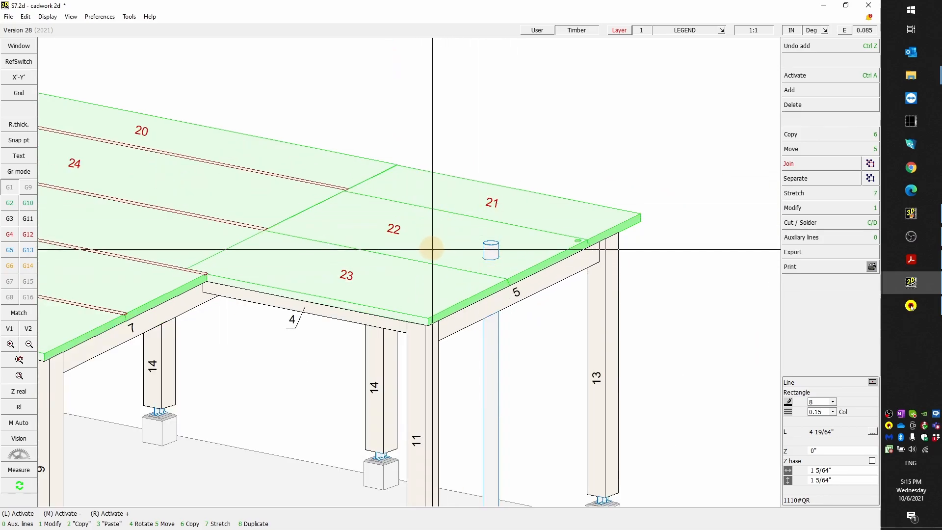
Switch to Layout_Export2d_en_Inch_V28.2dc and review the CLT row in the line settings for visible and hidden lines
left_click(915, 290)
left_click(824, 324)
scroll(418, 278, "down", 5)
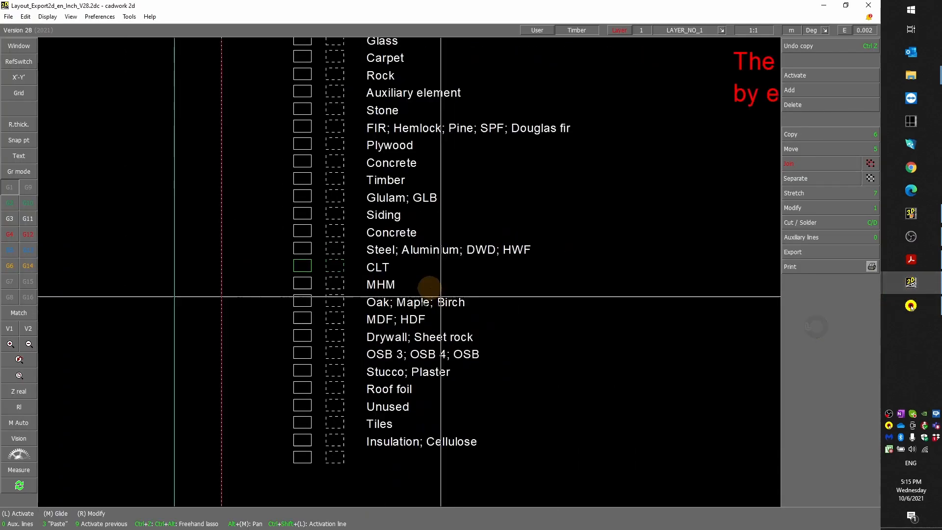
middle_click_drag(418, 279, 410, 272)
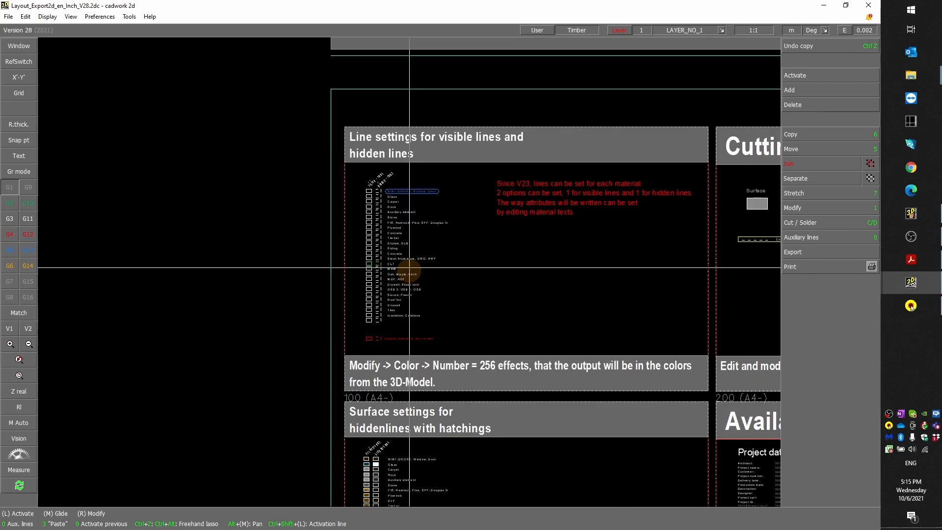
scroll(429, 307, "down", 1)
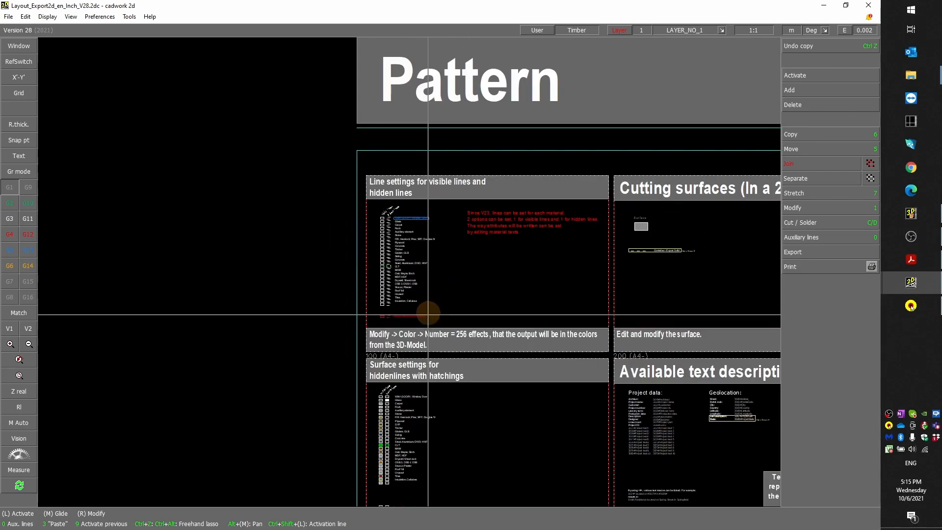
Examine the surface settings for hidden lines with hatchings, comparing the CLT swatches with the other materials
scroll(399, 427, "up", 2)
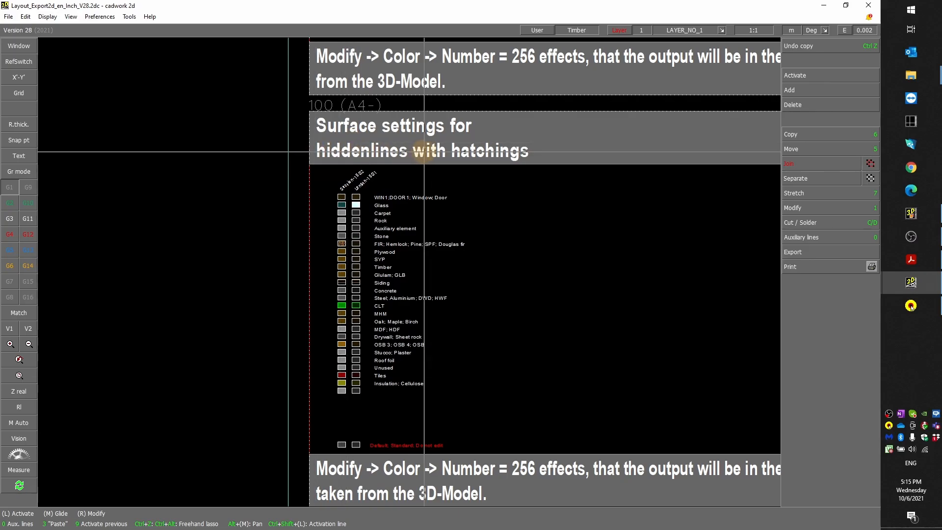
scroll(334, 307, "up", 3)
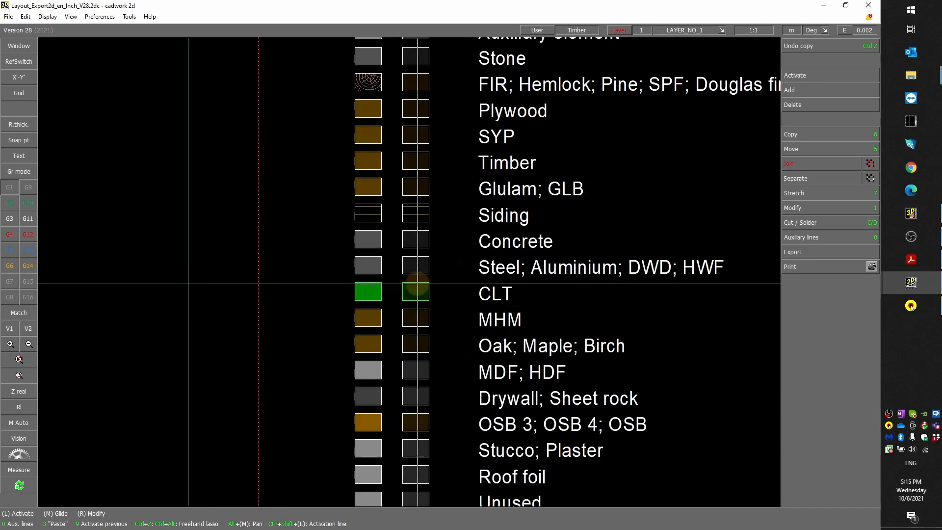
scroll(415, 279, "up", 2)
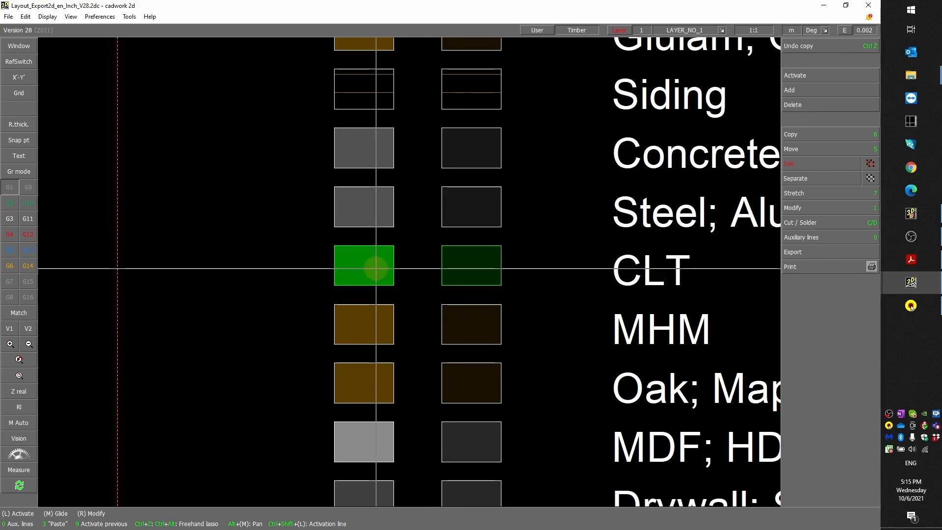
scroll(376, 268, "down", 5)
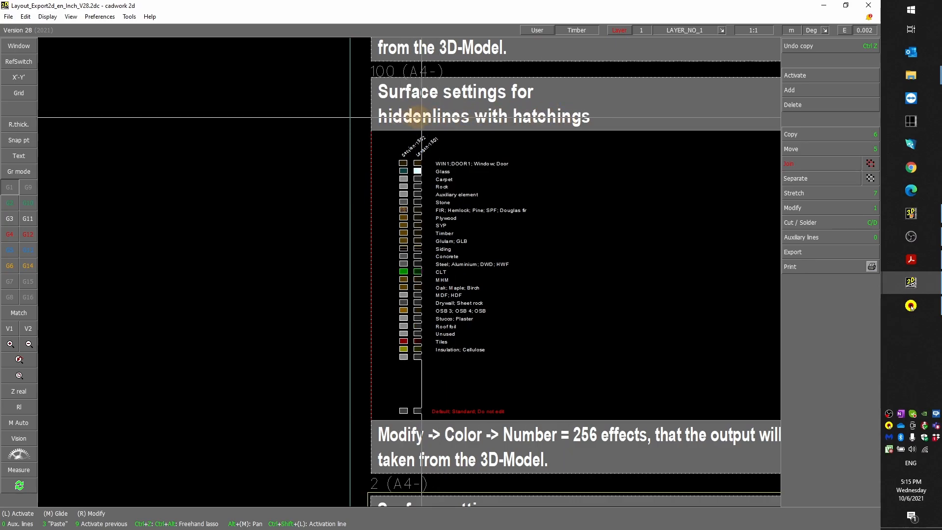
scroll(405, 272, "up", 5)
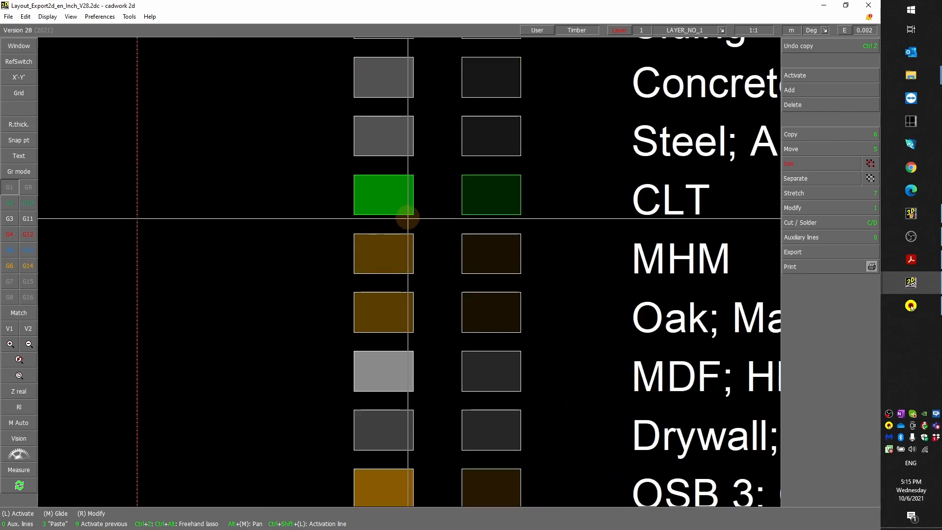
scroll(407, 246, "down", 5)
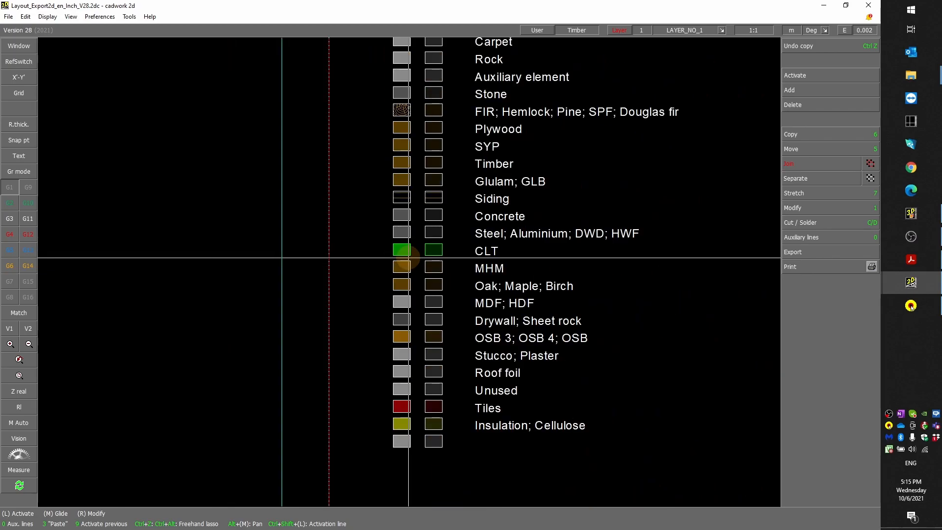
scroll(326, 157, "down", 2)
scroll(409, 272, "up", 4)
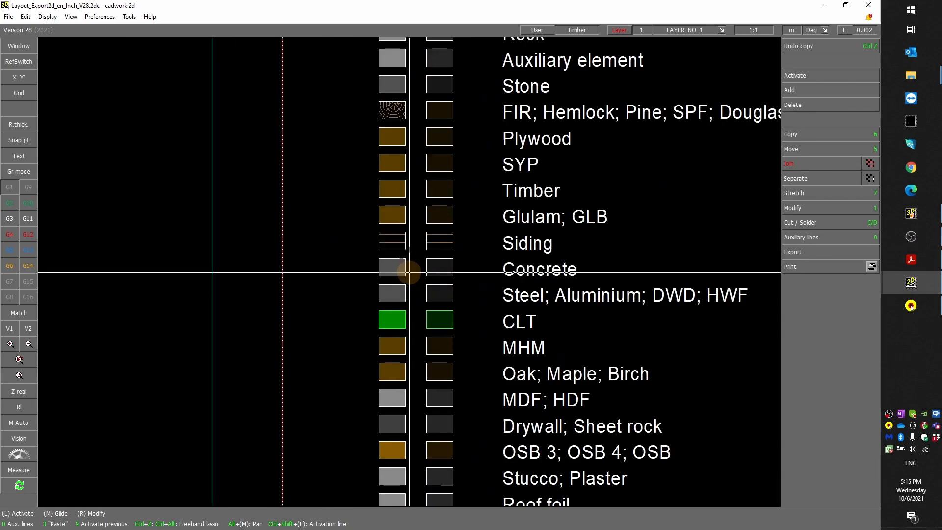
Set the line color of the CLT section and length swatches in the hidden-line surface settings to 5: Red
scroll(407, 273, "up", 2)
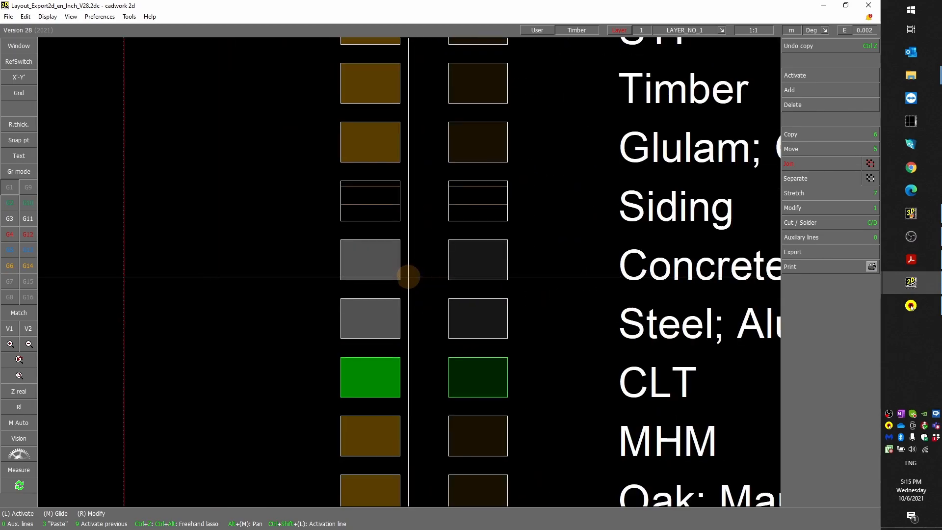
left_click(400, 379)
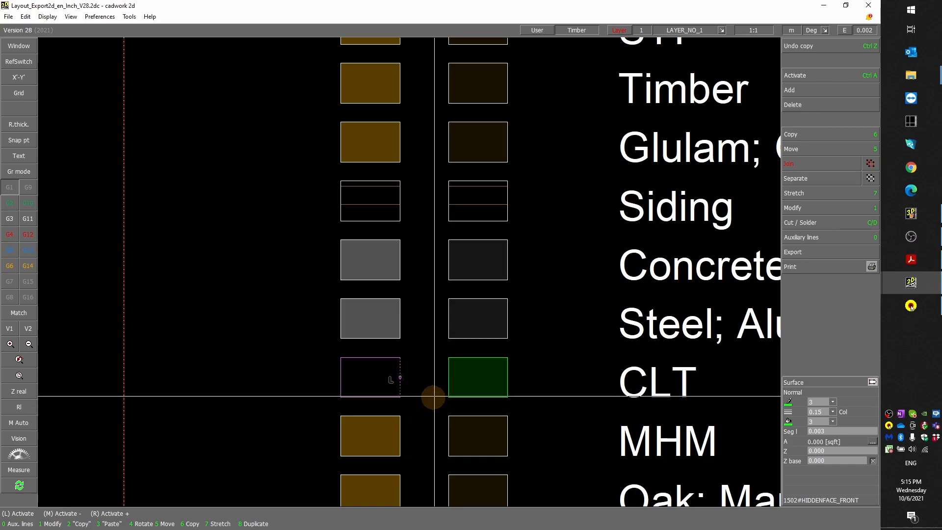
left_click(803, 207)
left_click(819, 71)
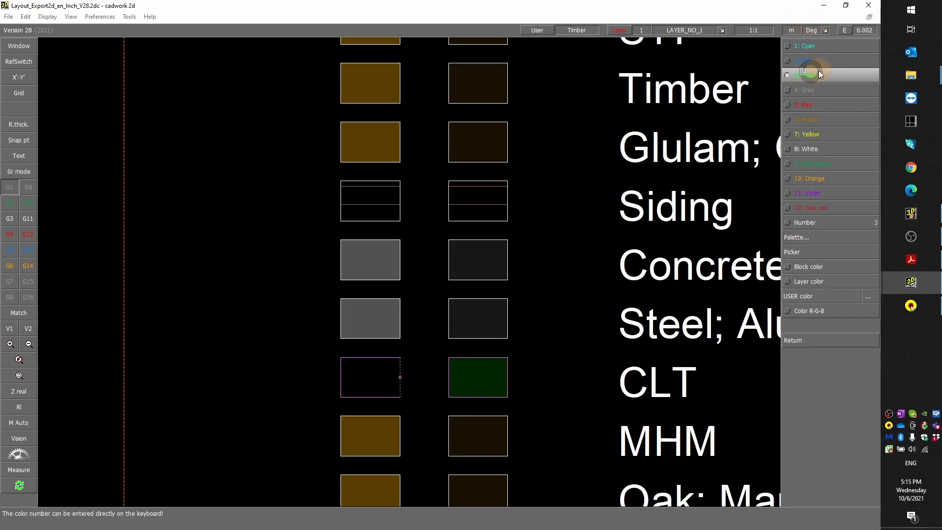
left_click(821, 75)
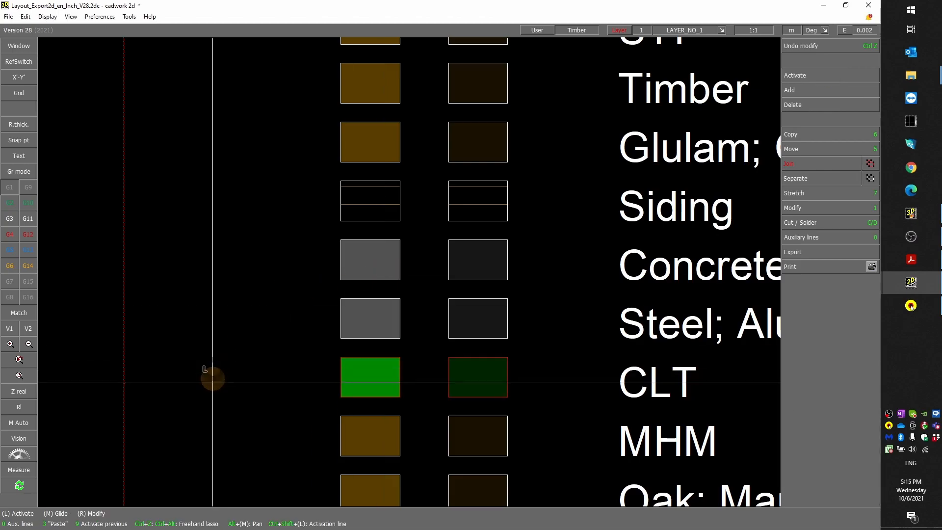
scroll(206, 393, "down", 2)
Set the hatching color of both CLT swatches, section and length, to 5: Red
scroll(406, 270, "up", 4)
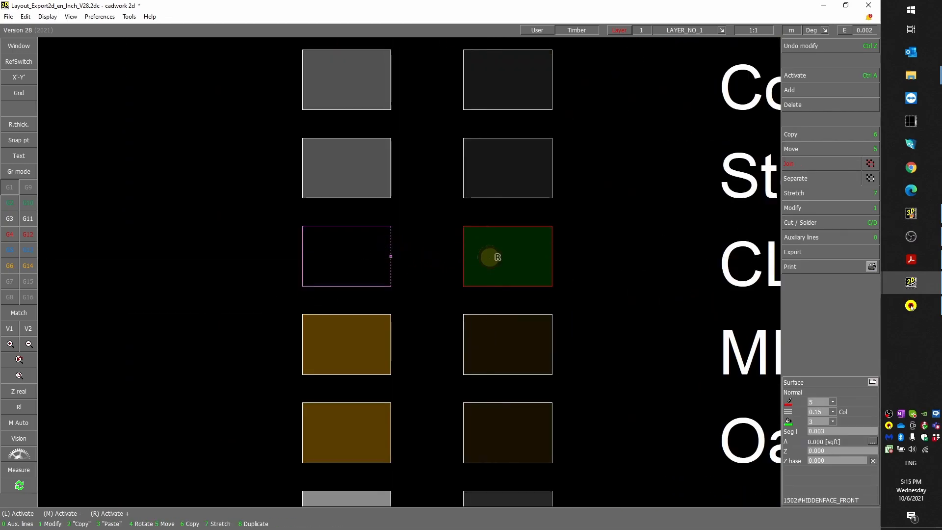
left_click(490, 268)
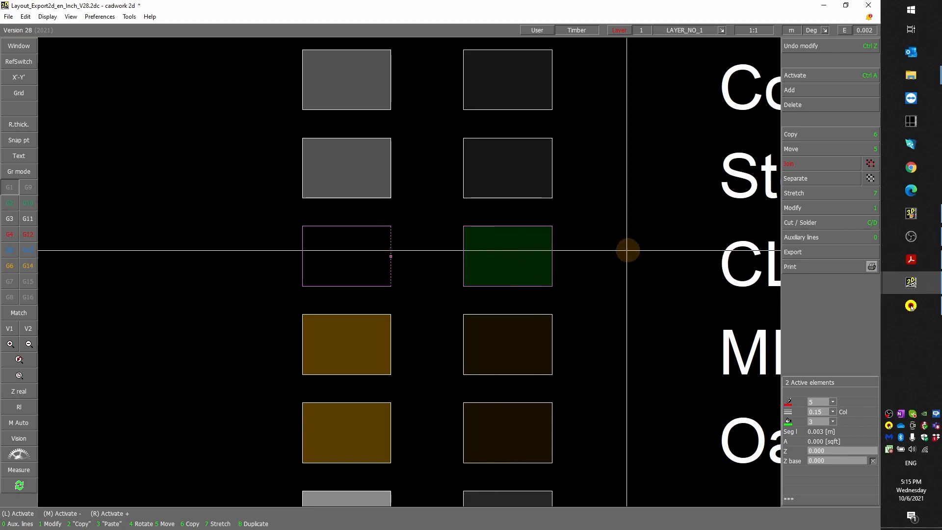
left_click(804, 207)
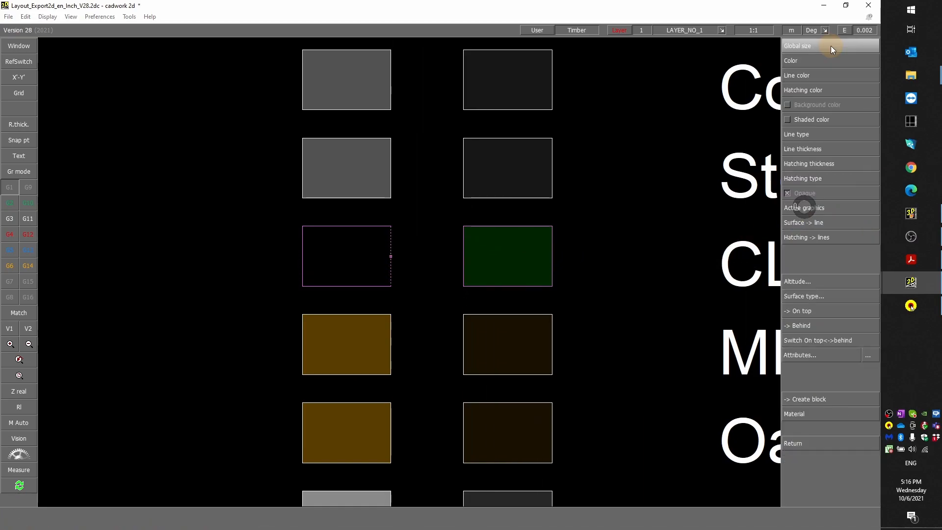
left_click(816, 91)
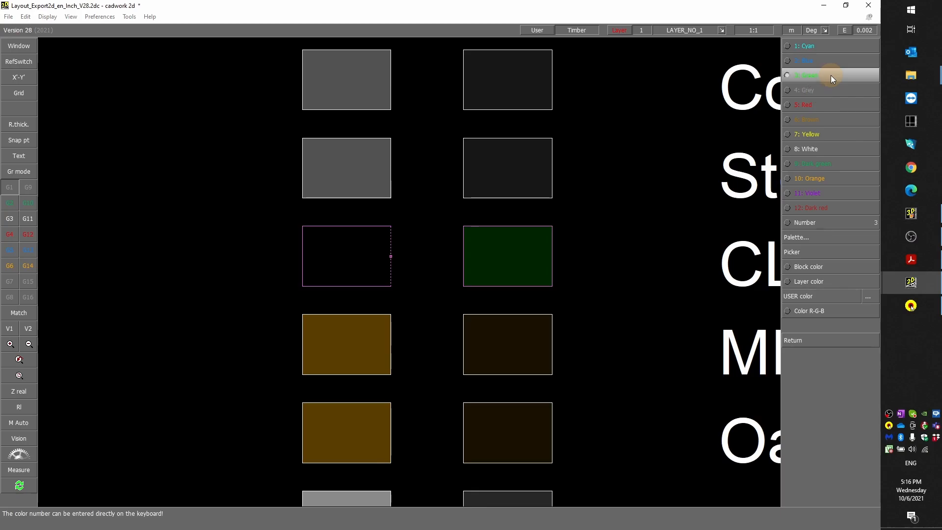
left_click(818, 104)
right_click(831, 91)
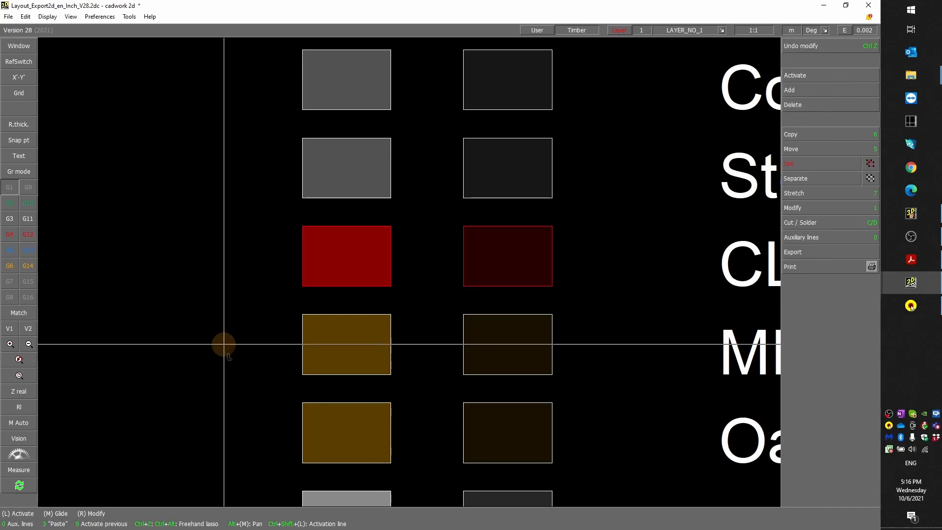
scroll(284, 309, "down", 2)
scroll(379, 287, "down", 2)
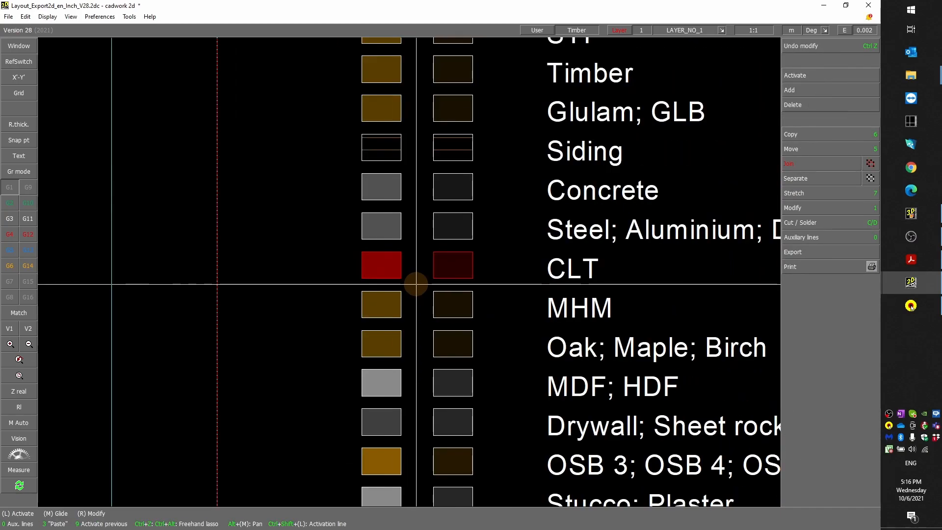
Examine the FIR; Hemlock; Pine row in the surface settings, checking the properties of its section and length swatches
scroll(387, 274, "down", 3)
scroll(394, 143, "up", 2)
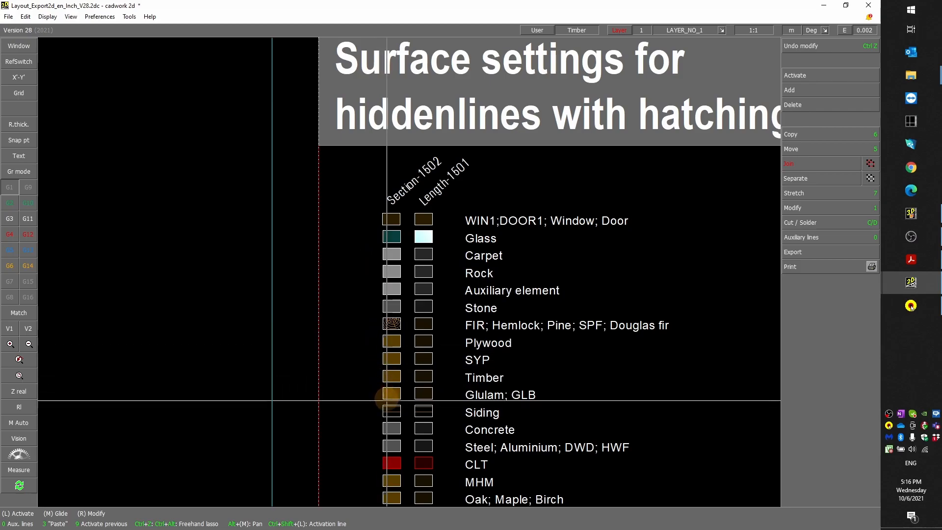
scroll(385, 432, "down", 2)
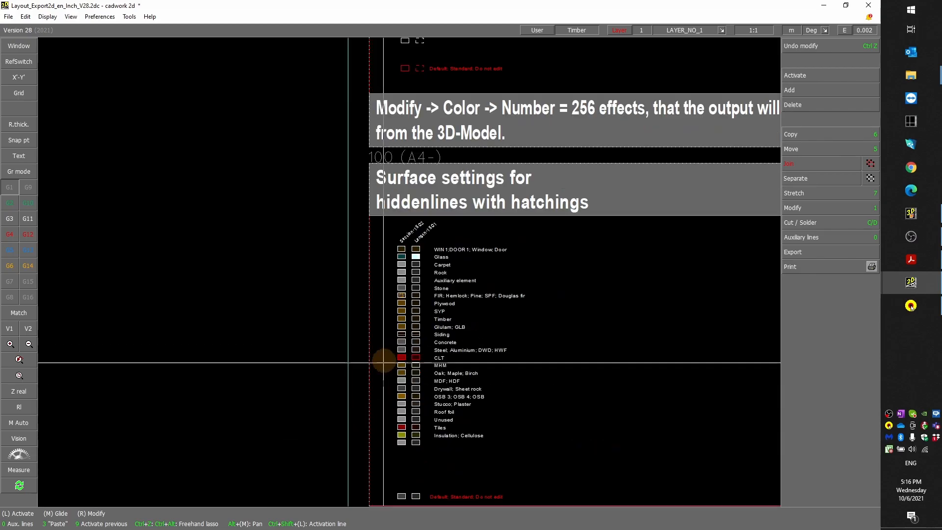
scroll(402, 276, "up", 4)
scroll(400, 270, "down", 2)
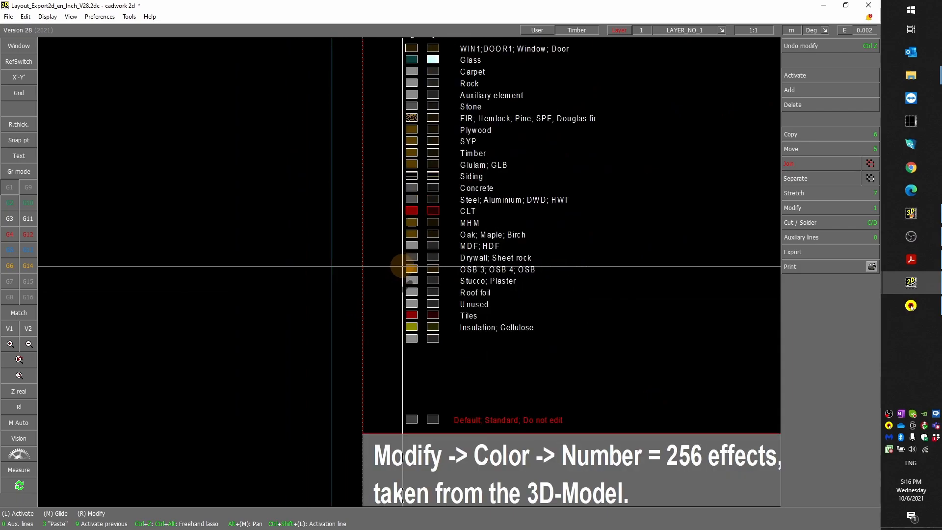
scroll(410, 271, "up", 3)
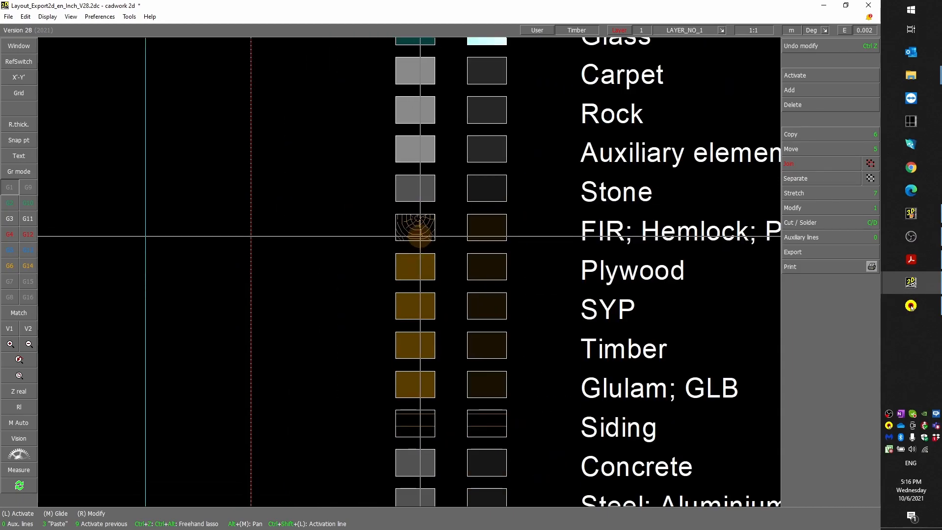
scroll(413, 231, "up", 3)
left_click(386, 255)
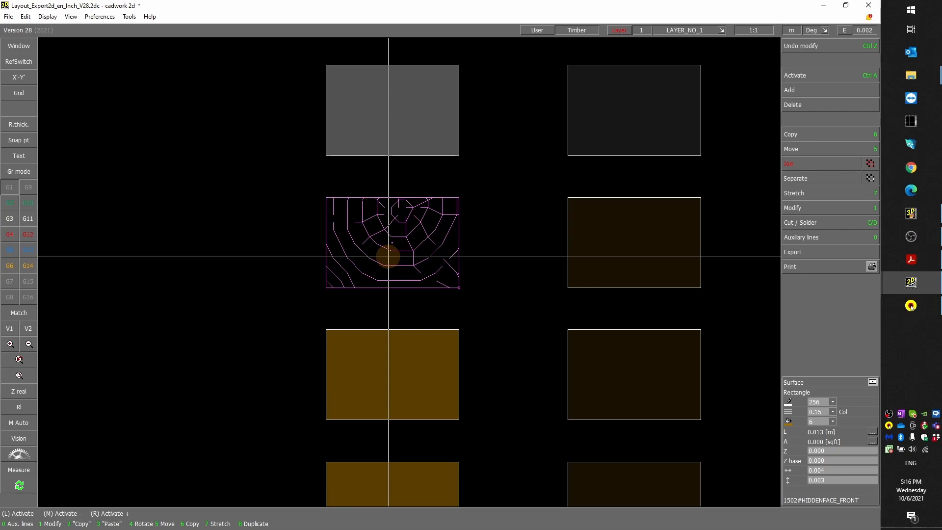
scroll(393, 260, "down", 1)
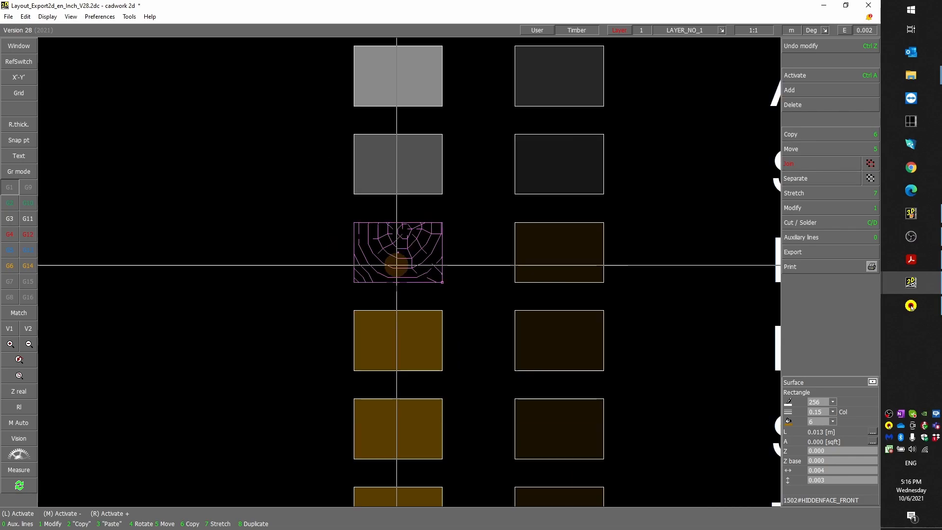
left_click(558, 258)
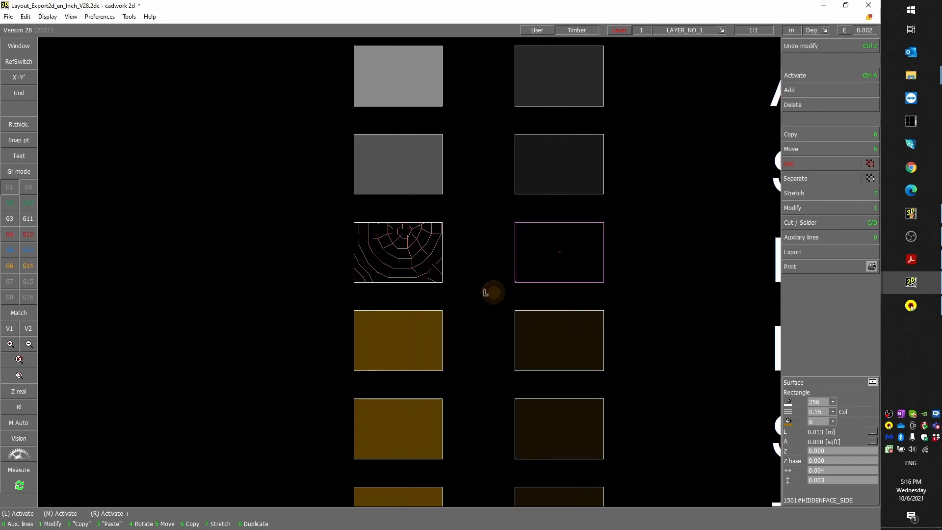
left_click(486, 293)
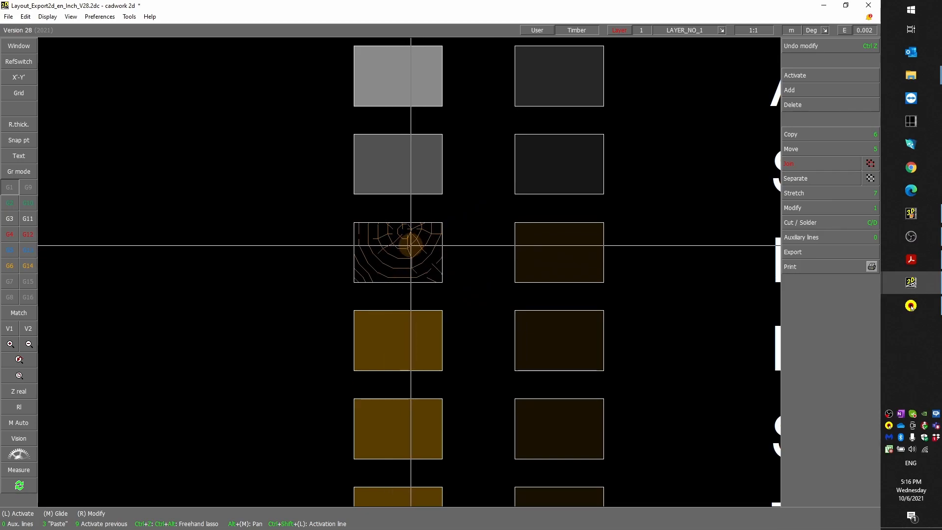
Compare the roof panel faces and edges on the S7.2d sheet with the shed roof model in cadwork 3D
scroll(416, 265, "down", 3)
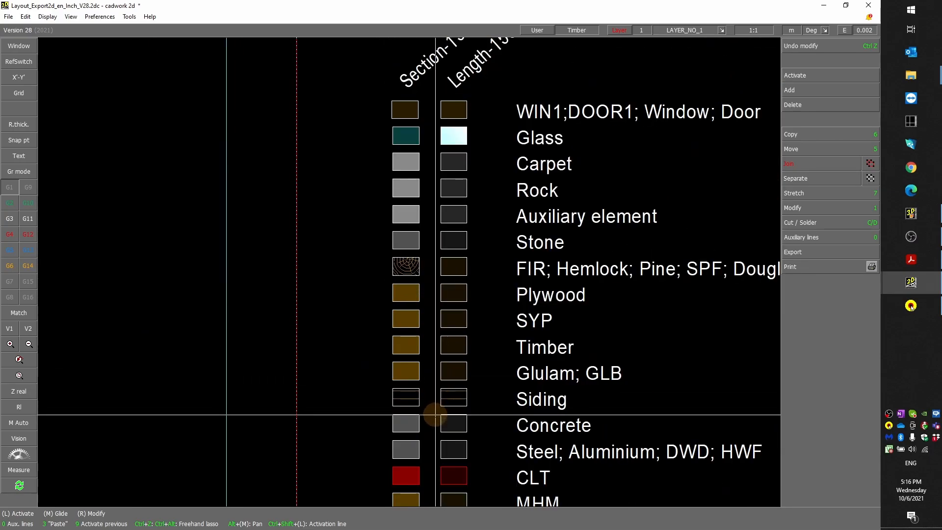
mouse_move(916, 293)
left_click(816, 252)
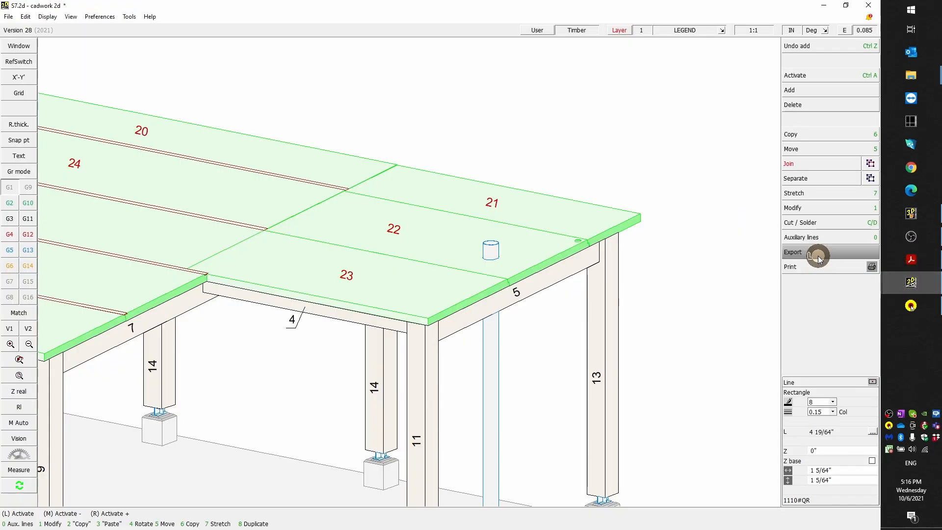
scroll(398, 276, "up", 2)
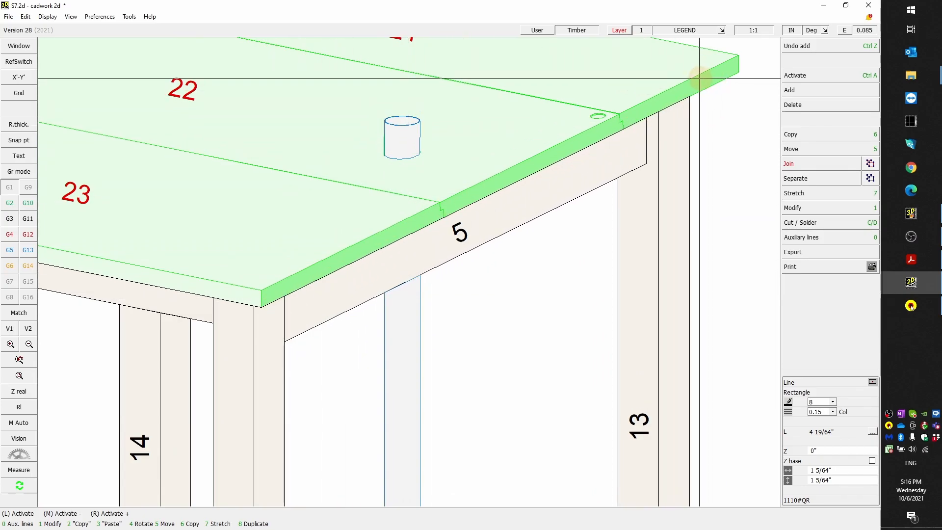
scroll(521, 231, "down", 2)
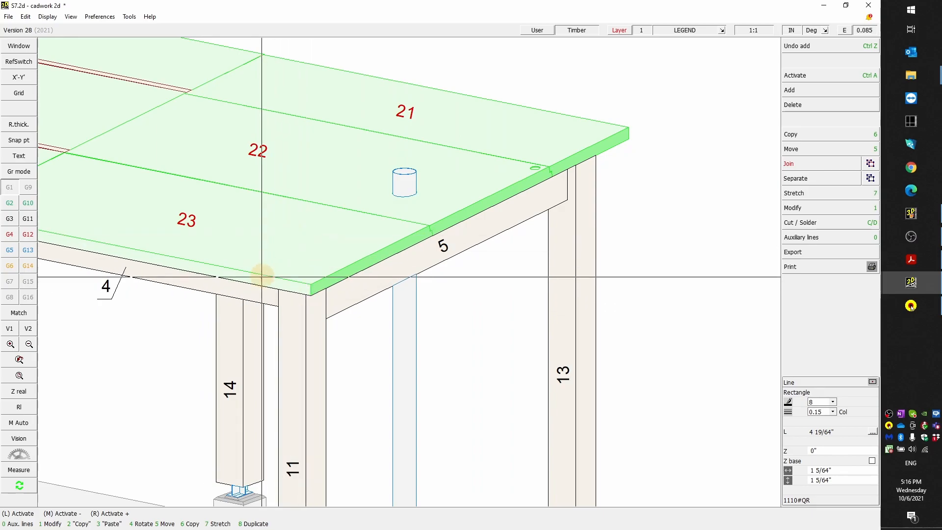
scroll(409, 275, "down", 2)
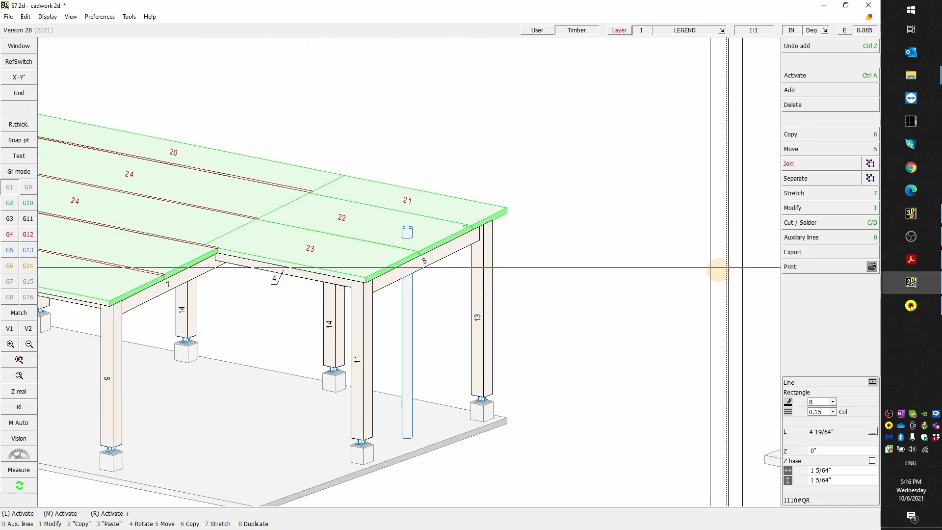
left_click(911, 213)
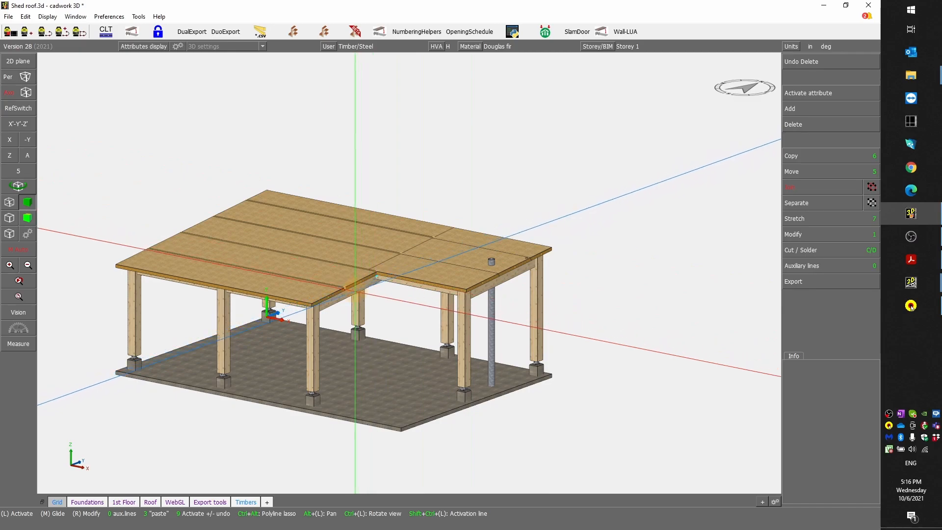
scroll(410, 273, "up", 2)
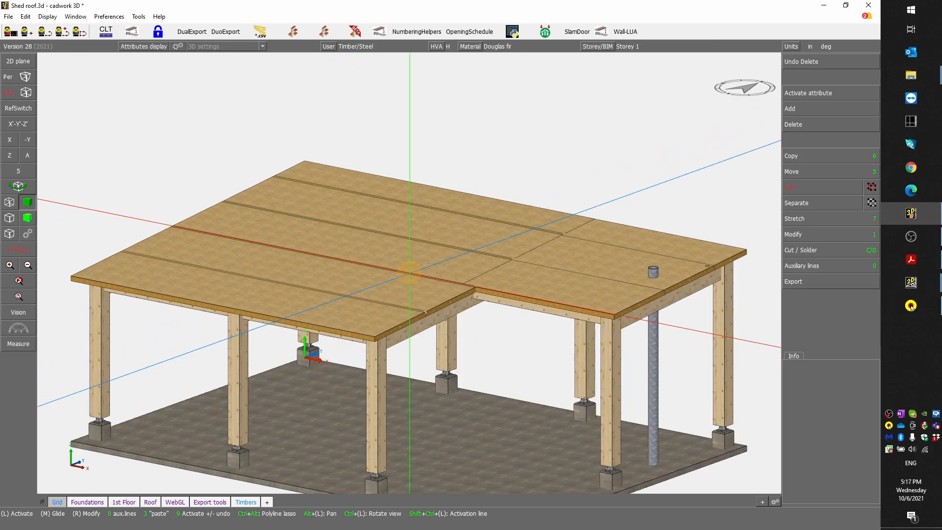
Switch back to Layout_Export2d_en_Inch_V28.2dc and look over the Pattern sections up to Cutting surfaces (In a 2D plane)
mouse_move(901, 293)
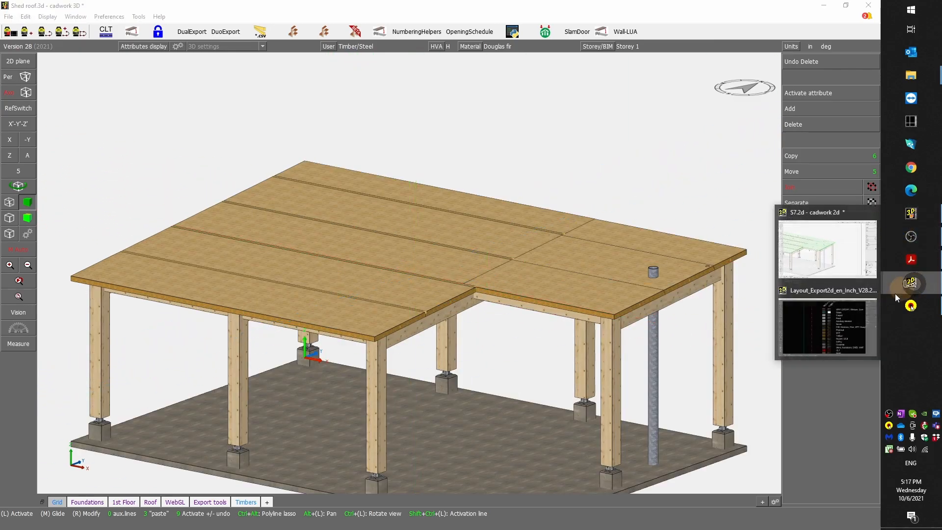
left_click(834, 326)
scroll(443, 275, "down", 4)
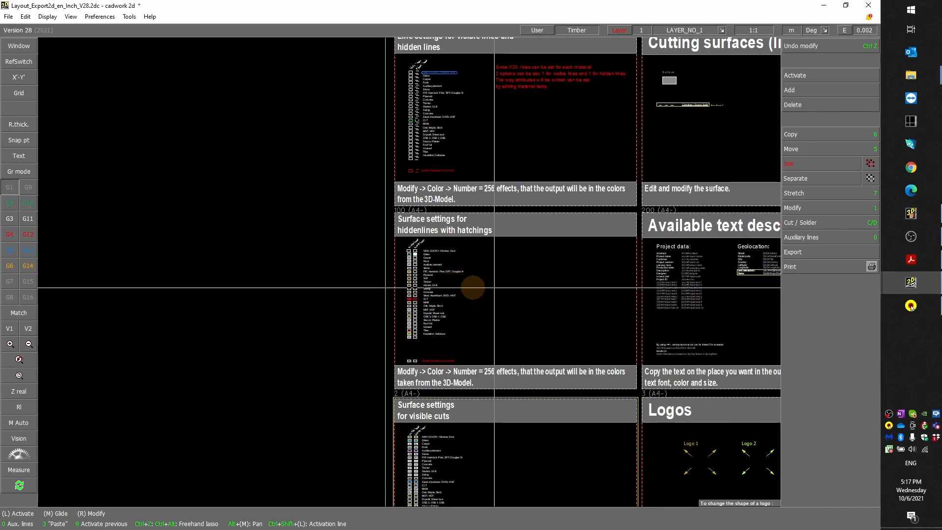
scroll(627, 280, "down", 2)
scroll(407, 272, "up", 4)
scroll(409, 271, "down", 2)
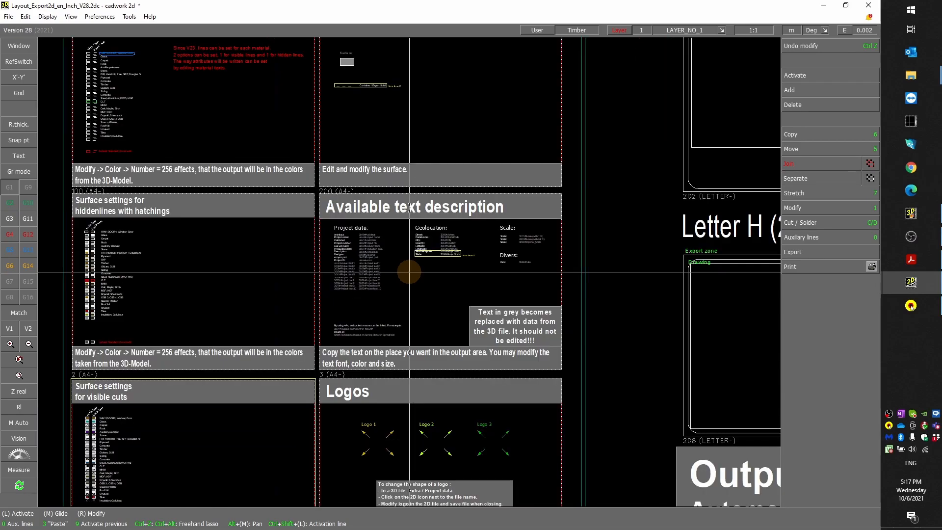
scroll(379, 93, "up", 2)
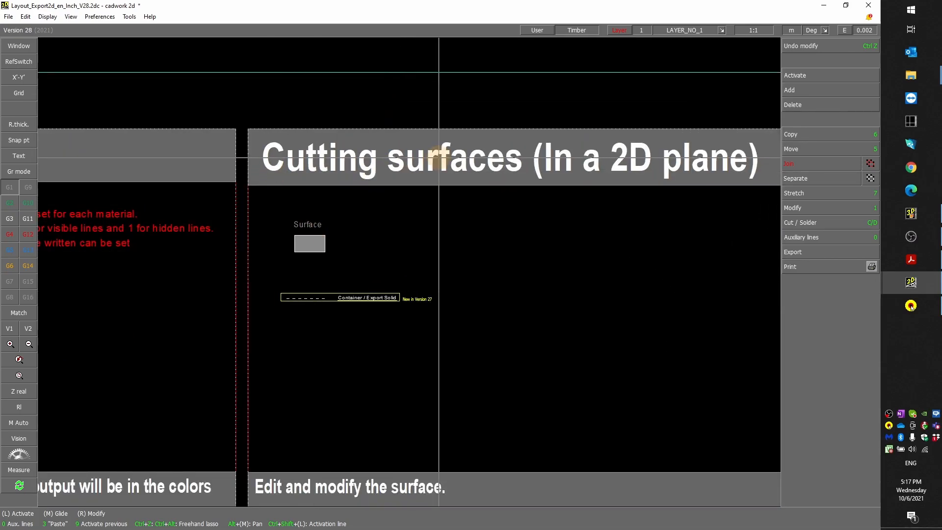
scroll(437, 245, "down", 2)
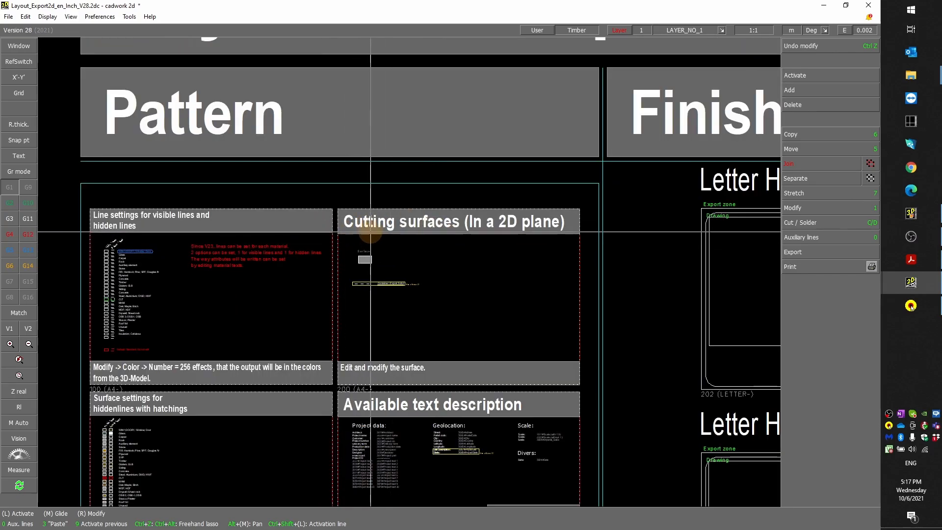
Check the properties of the Surface swatch under Cutting surfaces and examine the Container / Export Solid line sample
scroll(409, 271, "up", 2)
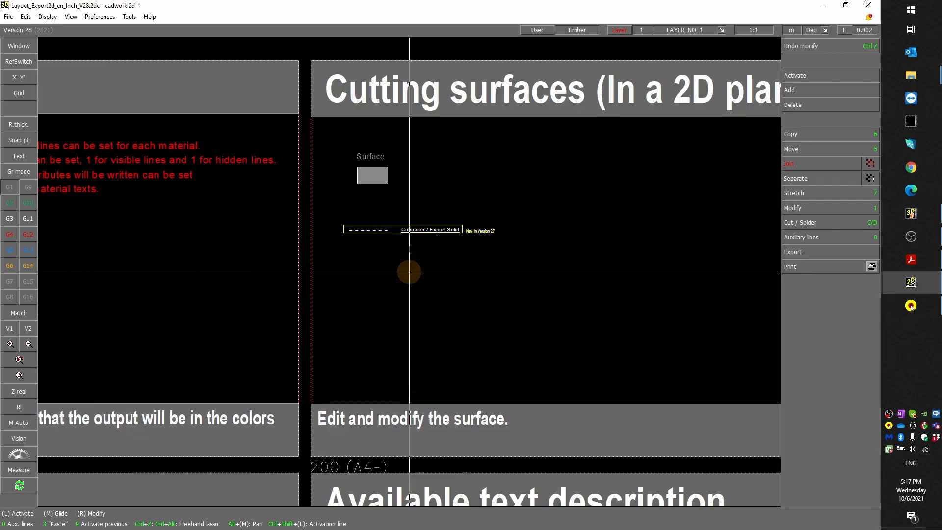
scroll(386, 175, "up", 2)
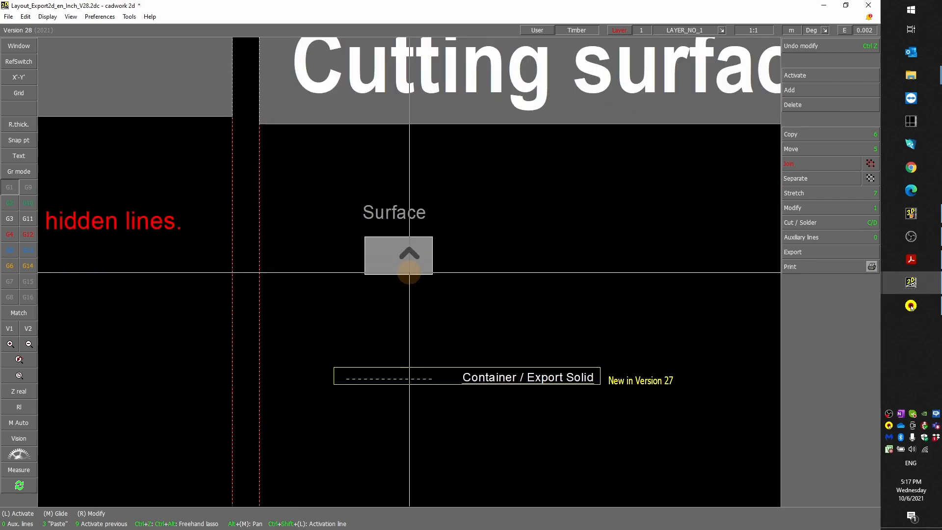
left_click(434, 275)
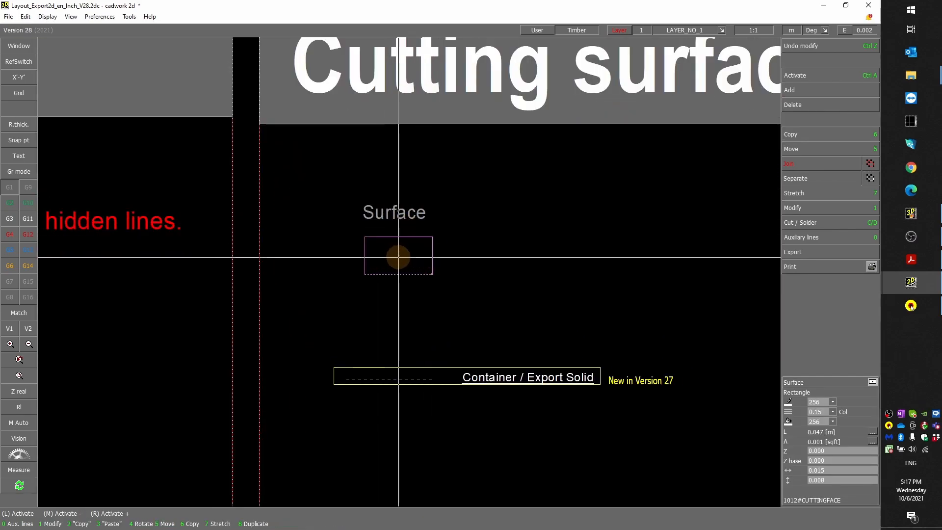
scroll(403, 276, "down", 3)
scroll(407, 269, "up", 3)
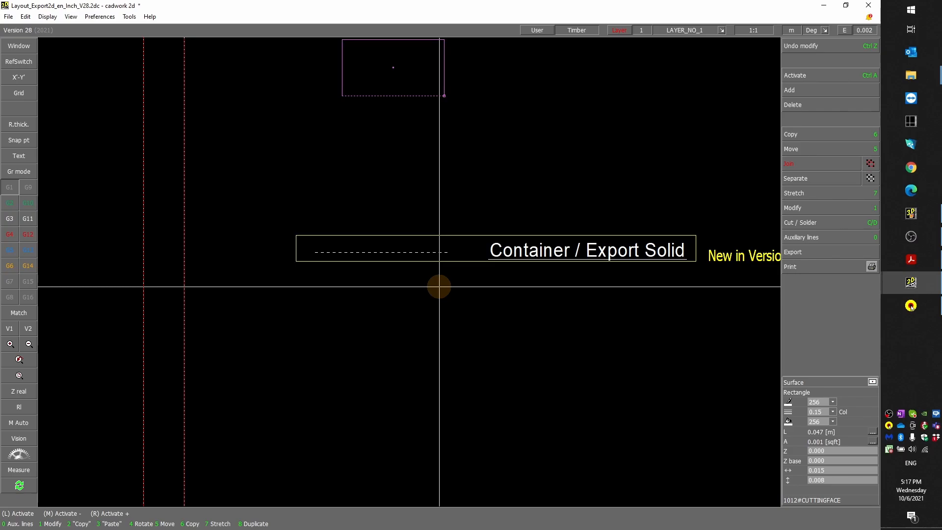
scroll(439, 290, "down", 2)
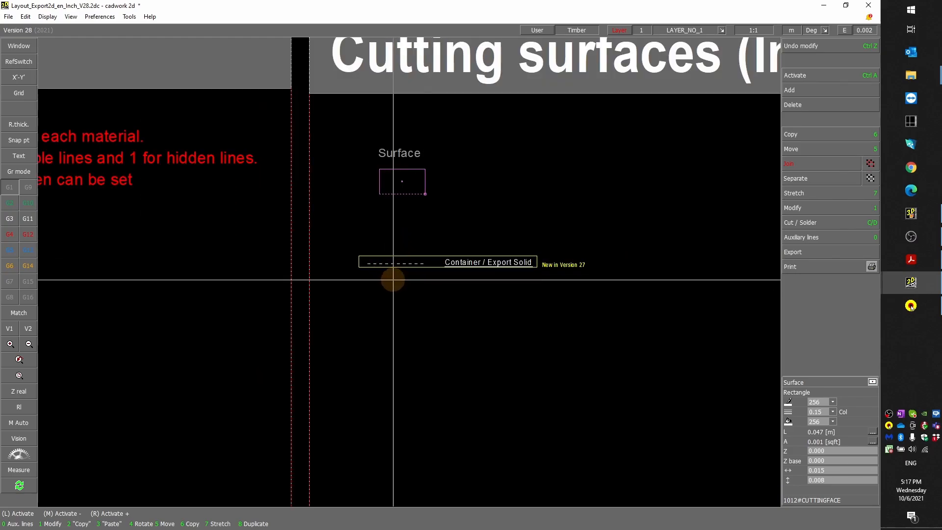
Examine the material rows and their section and length hatchings under Surface settings for visible cuts
scroll(394, 280, "down", 3)
scroll(414, 273, "up", 4)
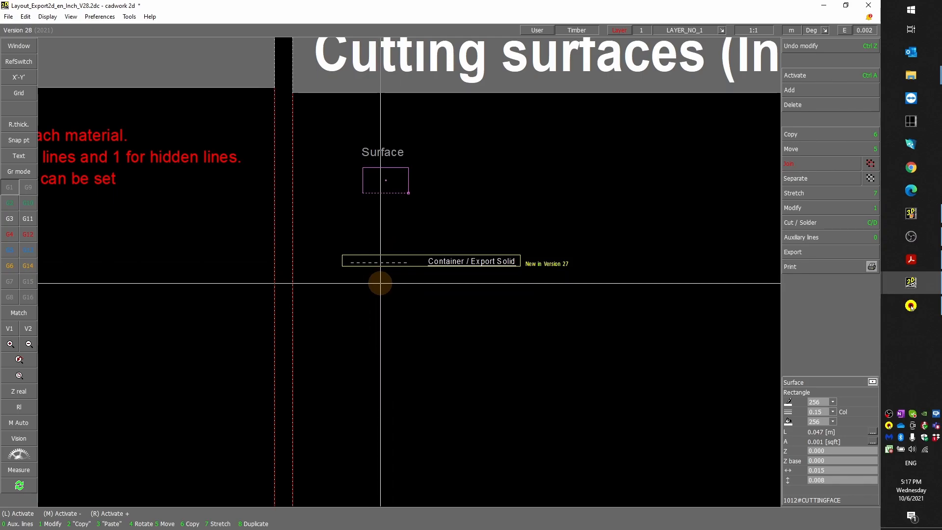
scroll(380, 283, "down", 3)
scroll(396, 283, "down", 5)
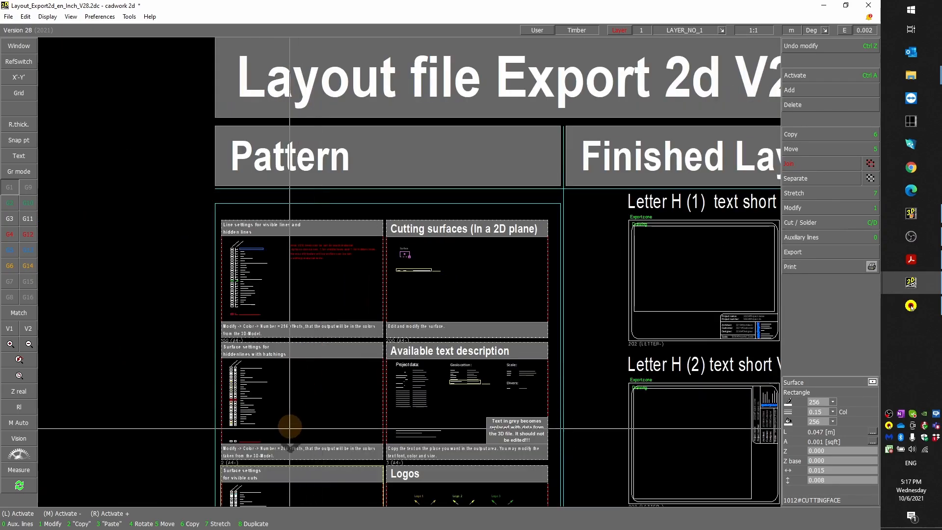
scroll(326, 433, "up", 4)
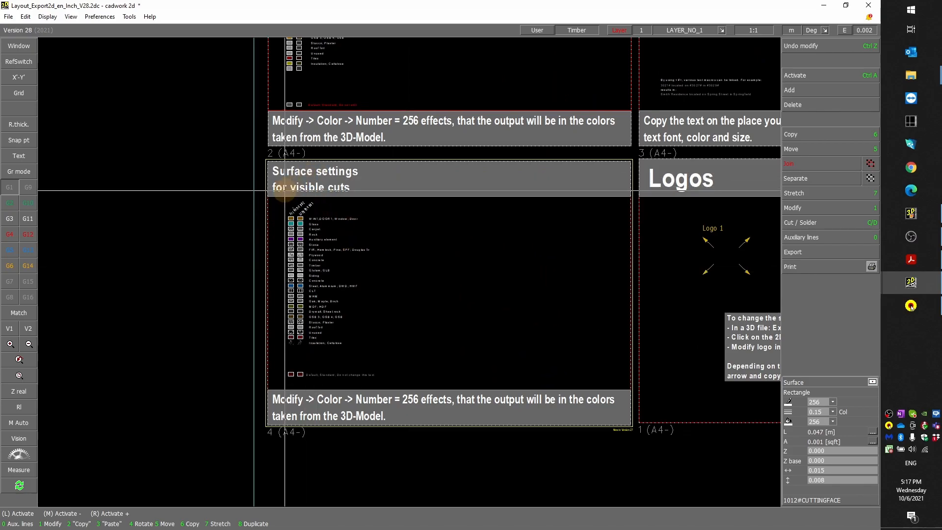
scroll(349, 255, "up", 2)
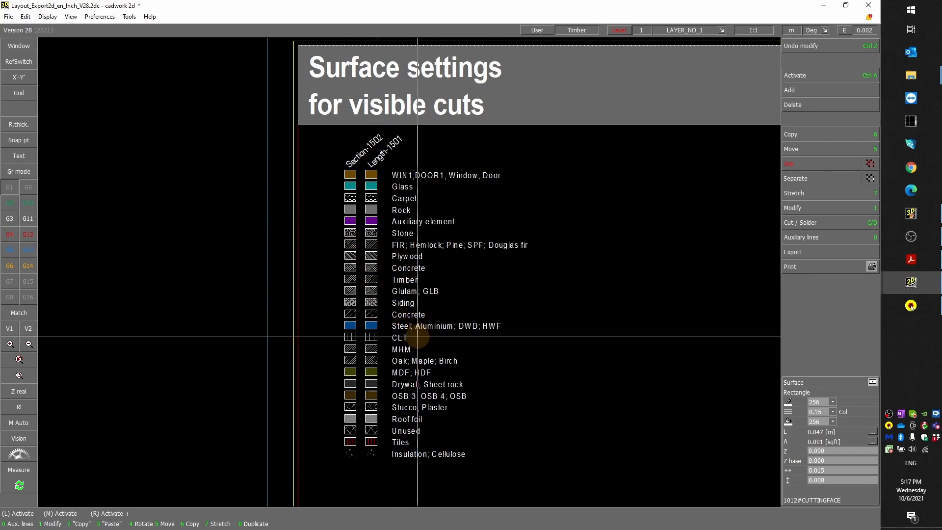
scroll(415, 338, "up", 1)
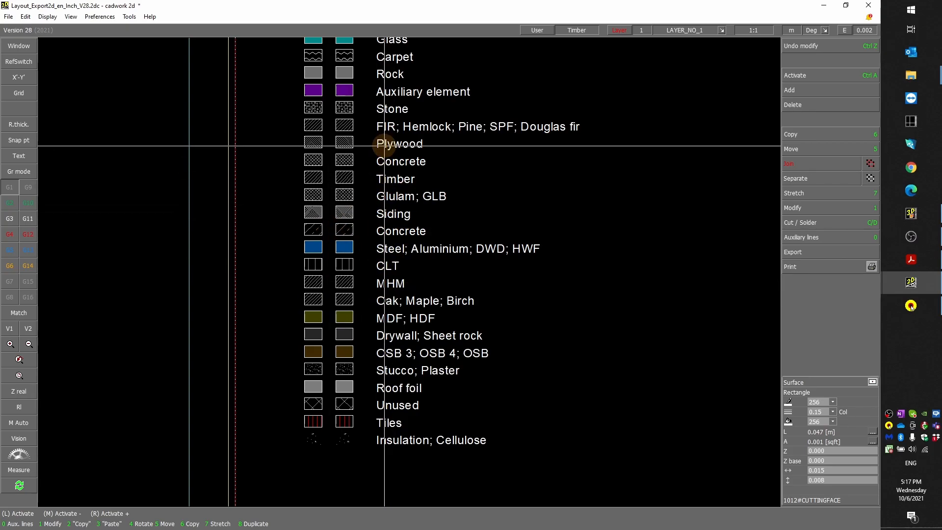
scroll(384, 160, "down", 1)
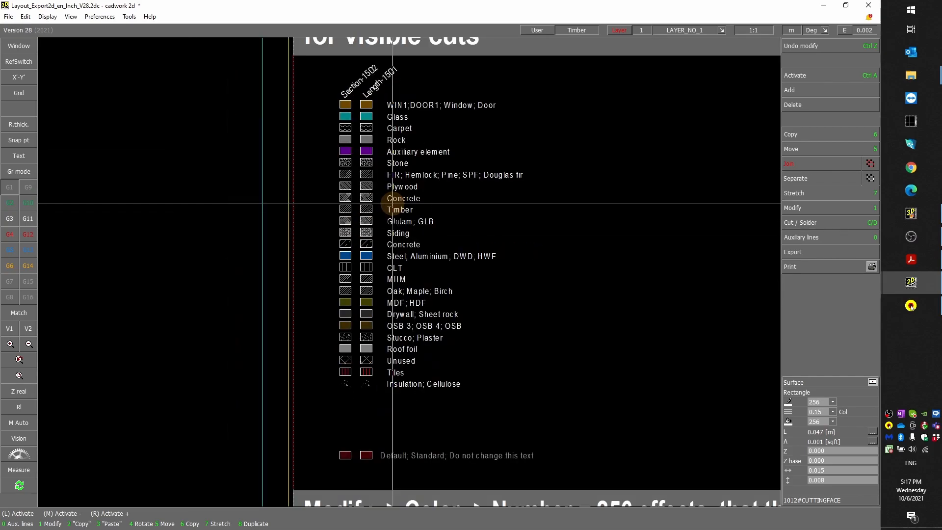
scroll(402, 243, "down", 1)
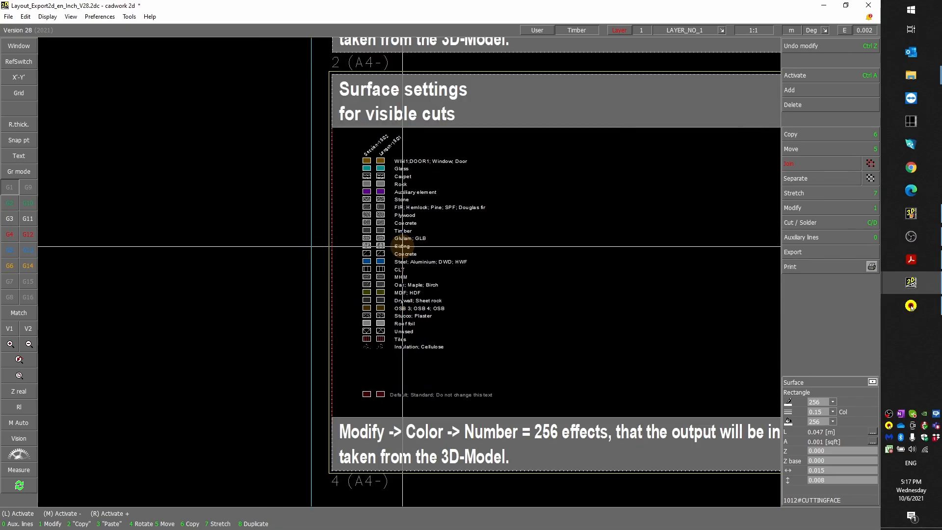
scroll(403, 247, "up", 2)
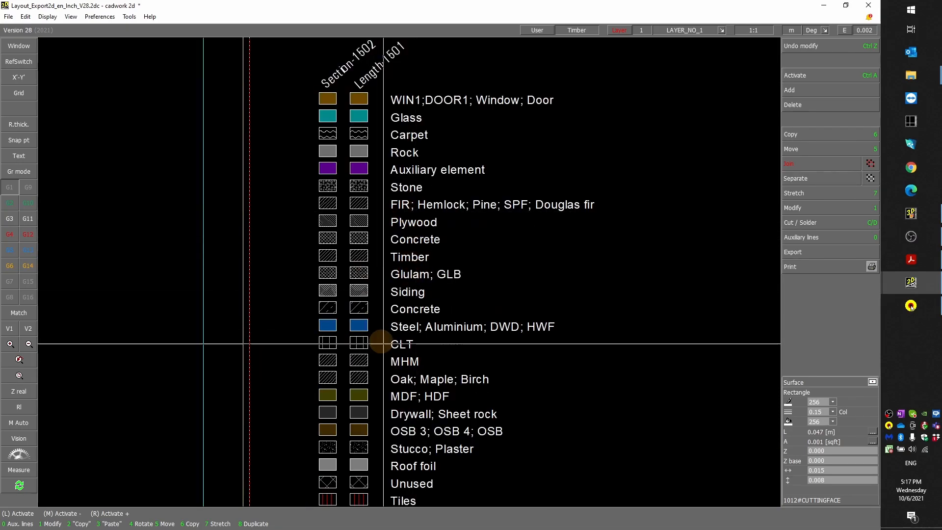
scroll(399, 398, "down", 2)
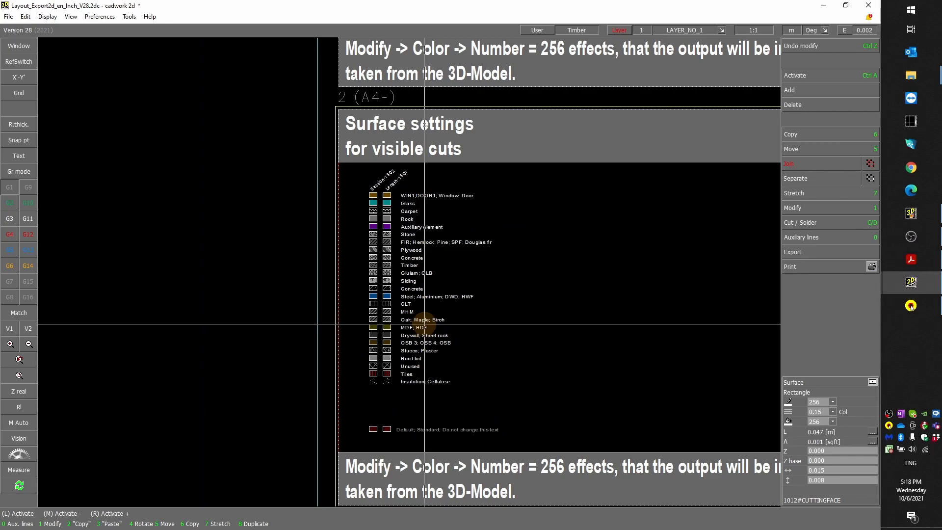
scroll(423, 316, "up", 3)
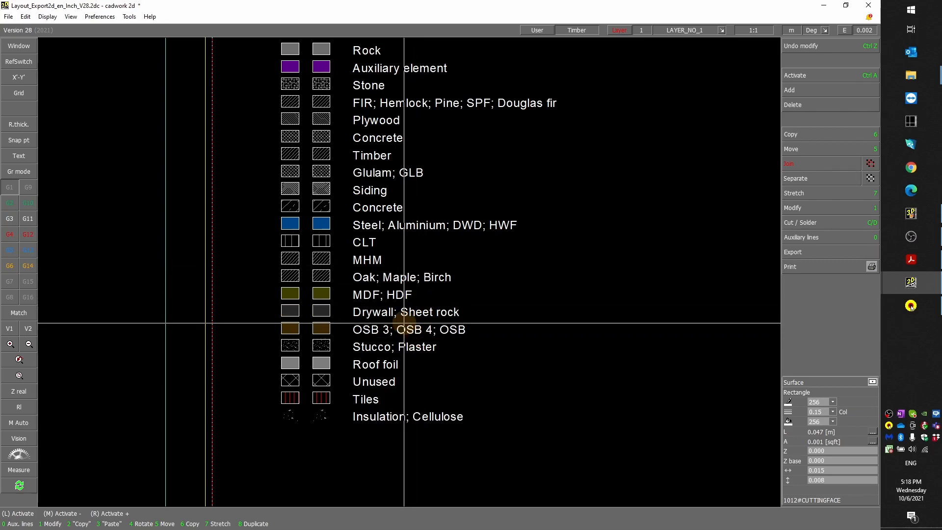
Activate the CLT row's label and both swatches under Surface settings for visible cuts and examine them against the neighbouring materials
left_click(282, 243)
right_click_drag(273, 251, 402, 235)
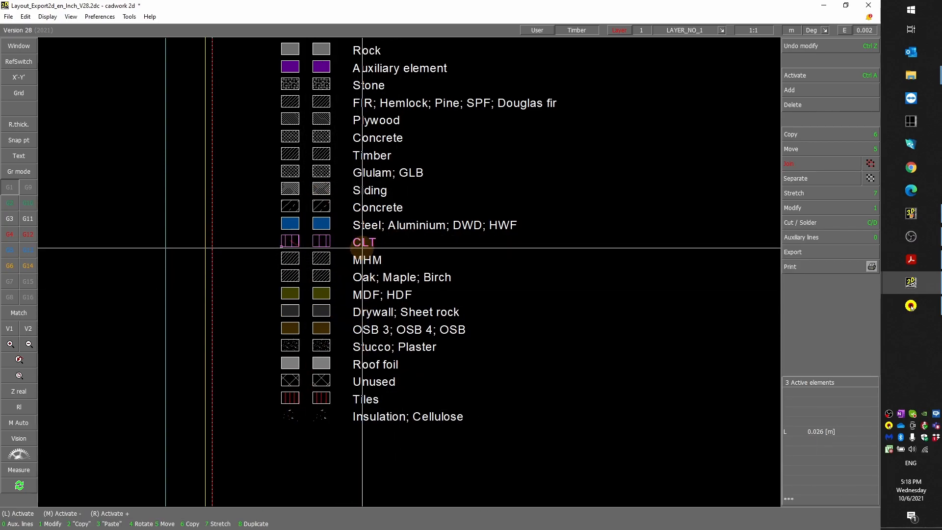
scroll(353, 257, "up", 2)
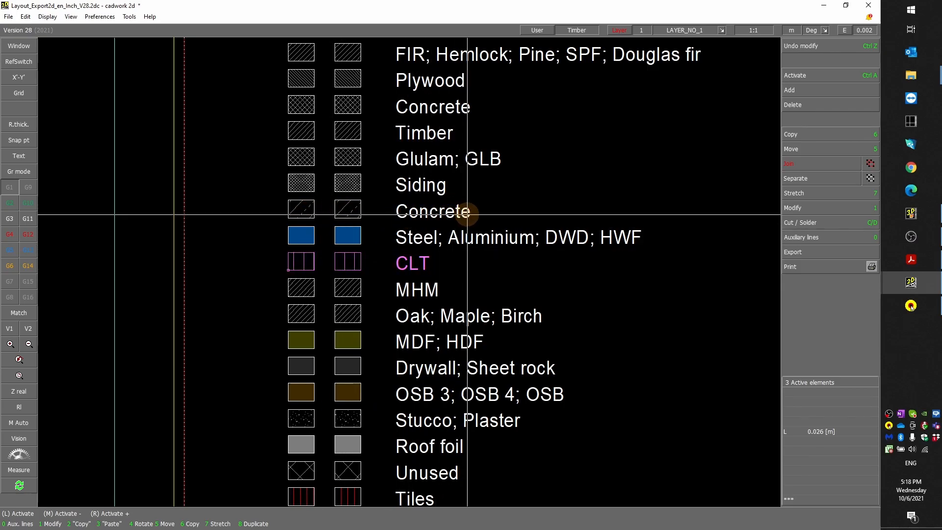
scroll(467, 214, "up", 2)
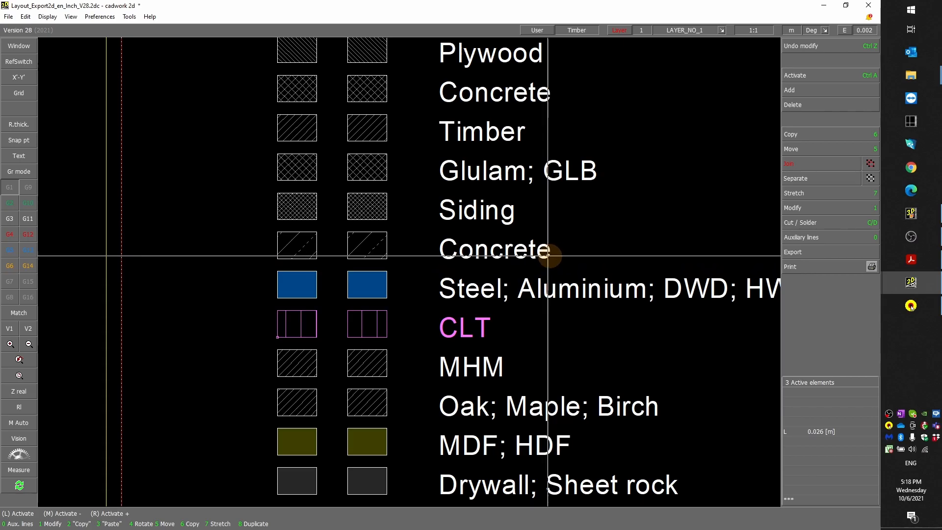
scroll(551, 256, "down", 5)
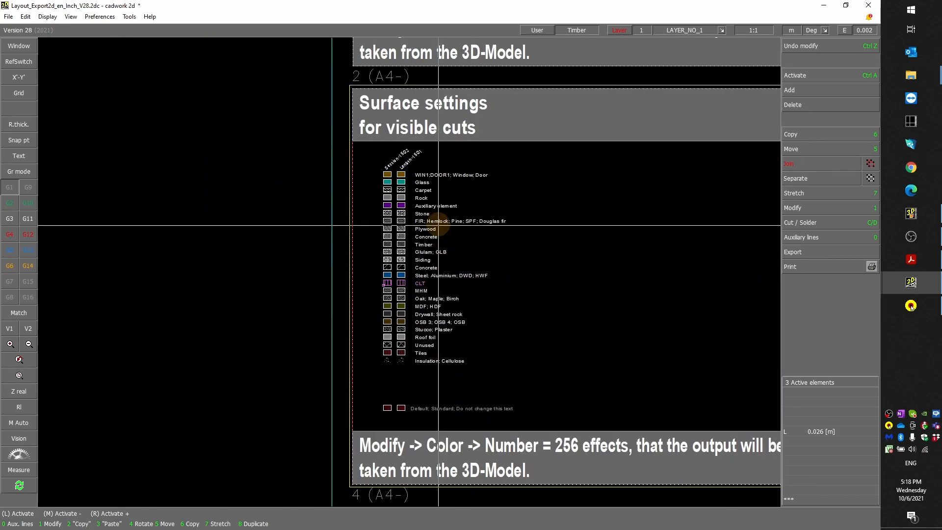
Extend the Concrete label under Surface settings for hiddenlines with hatchings to read "Concrete; Grout"
scroll(409, 272, "up", 4)
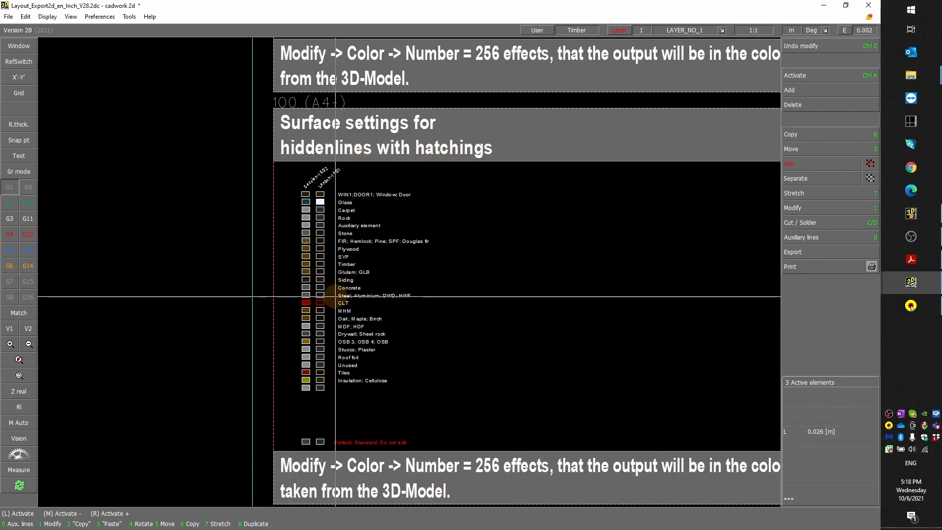
scroll(409, 314, "up", 4)
scroll(409, 287, "up", 1)
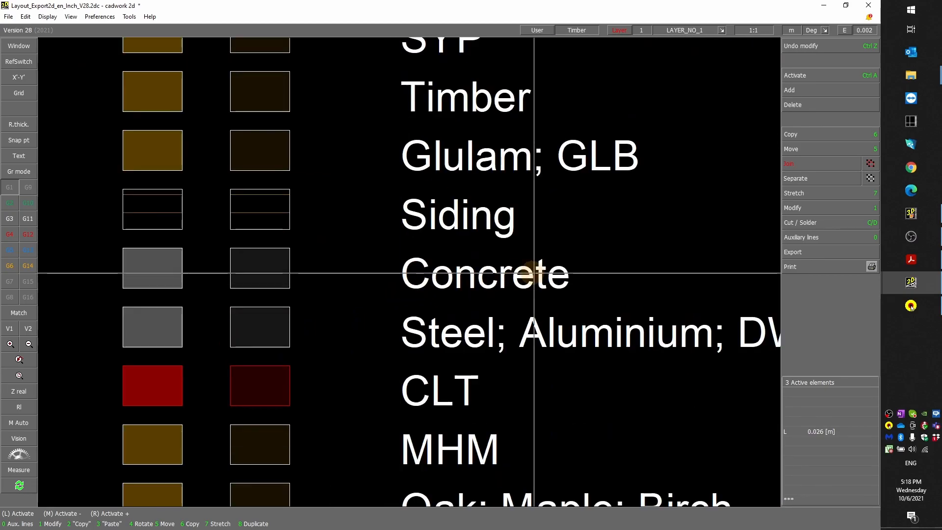
double_click(568, 280)
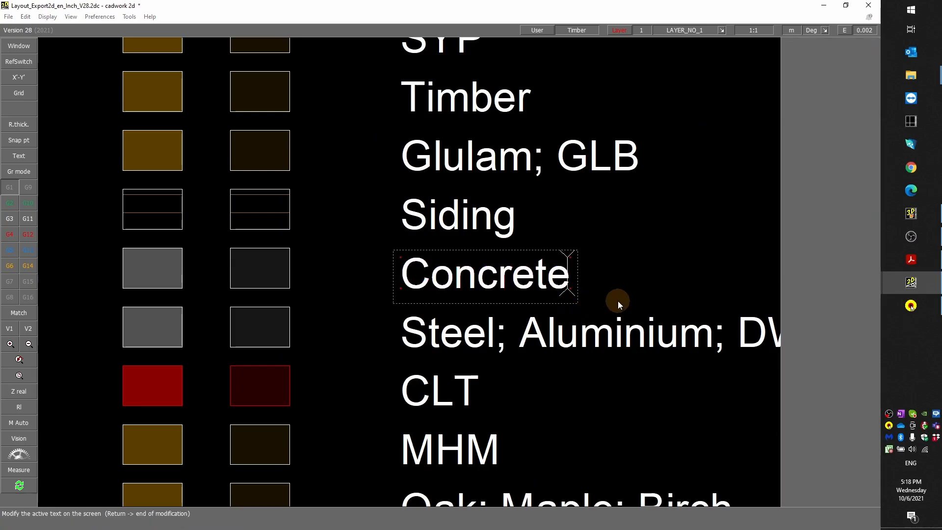
type(";")
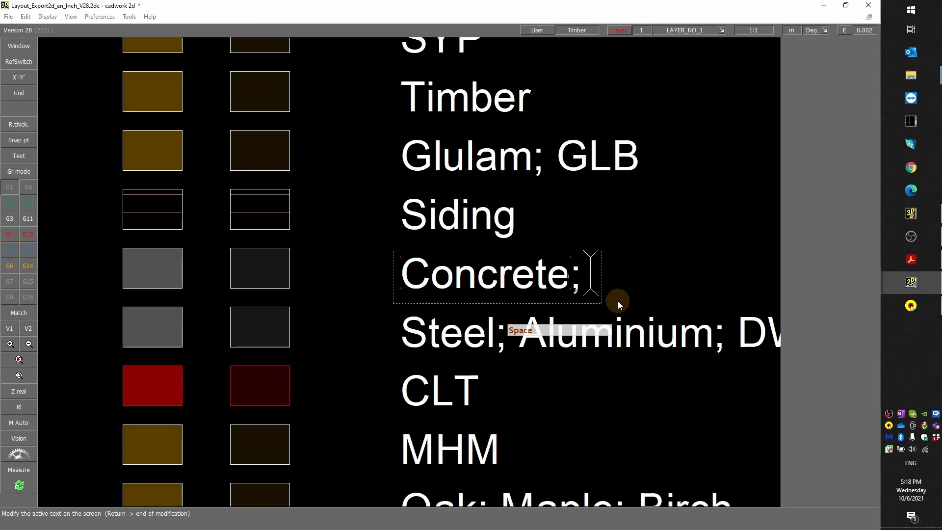
key("shift")
type("G")
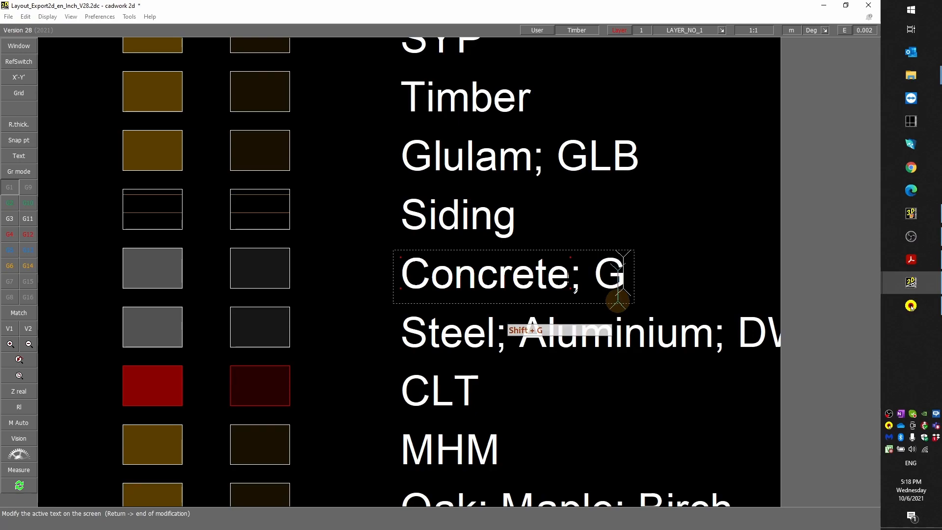
type("rou")
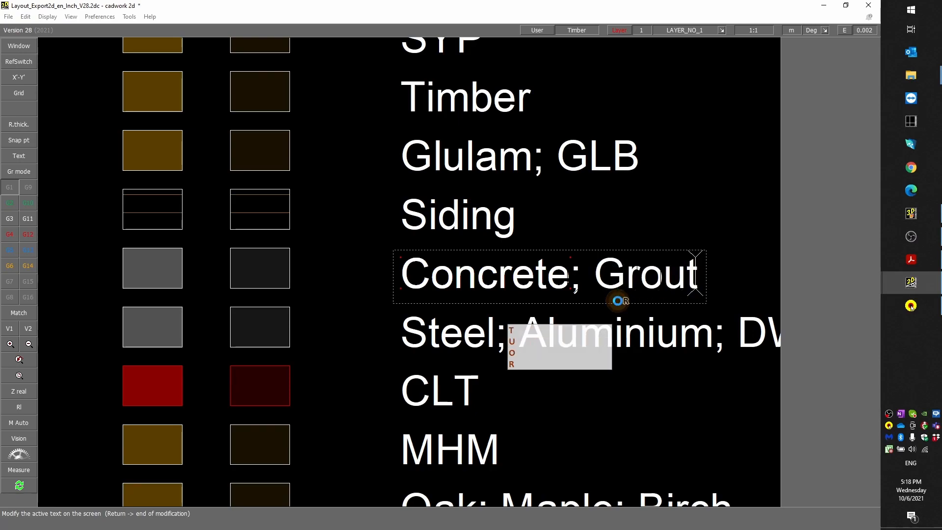
type("t")
right_click(618, 301)
scroll(552, 378, "down", 2)
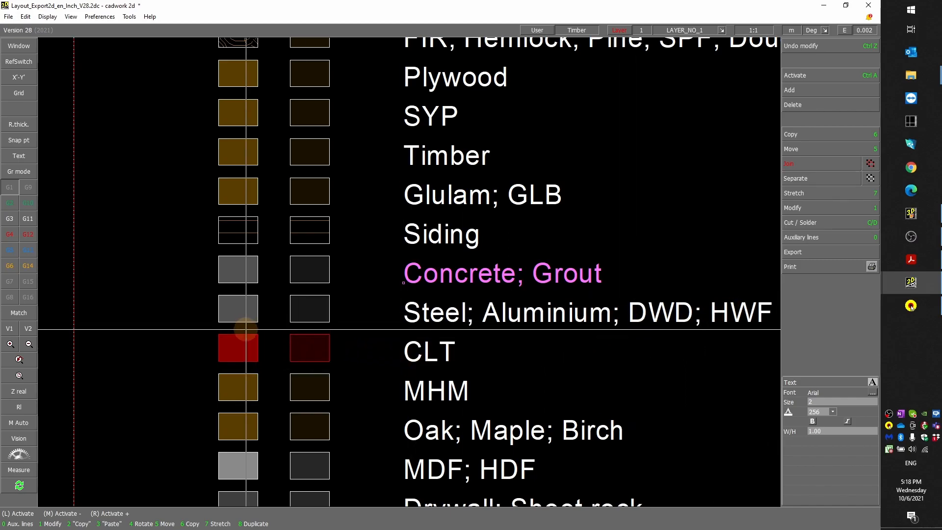
Check the properties of the Steel; Aluminium; DWD; HWF section and length swatches and look over the surrounding material rows
scroll(249, 319, "up", 2)
left_click(407, 277)
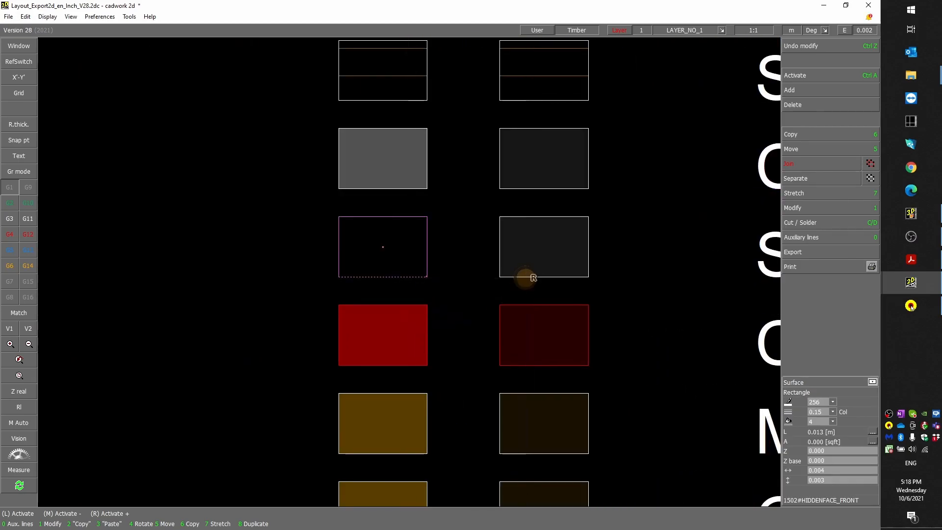
right_click(526, 275)
scroll(425, 288, "down", 3)
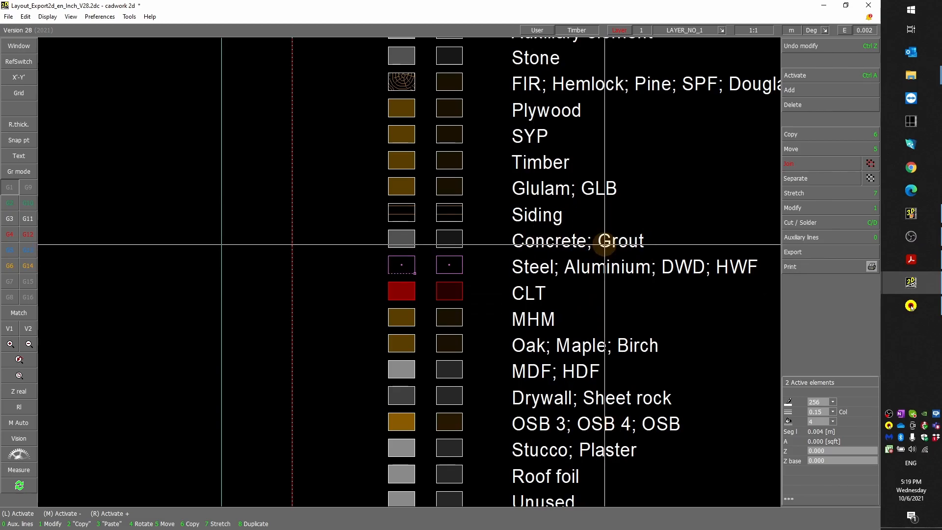
scroll(605, 246, "down", 3)
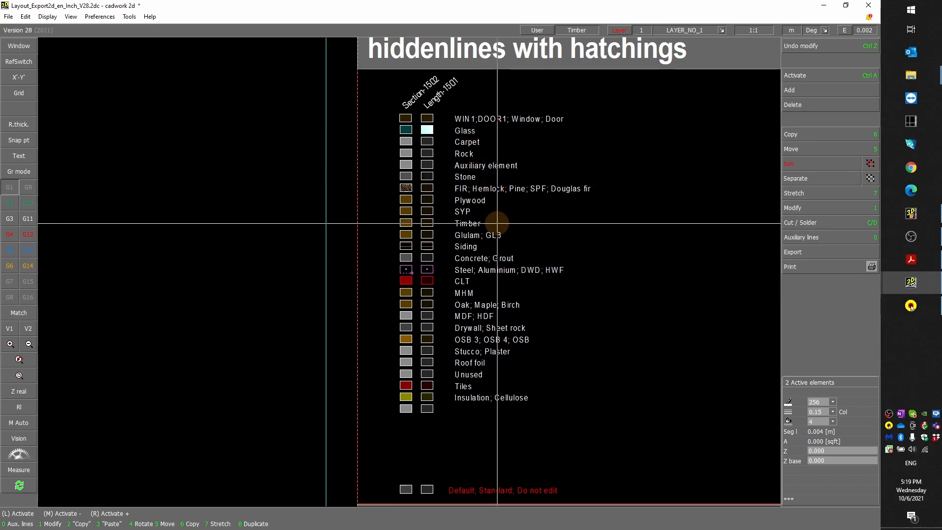
scroll(409, 272, "up", 2)
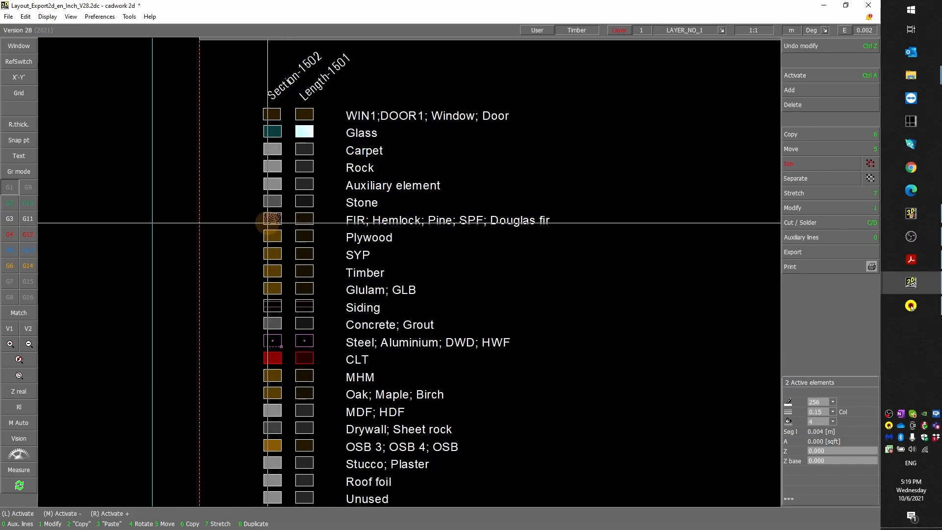
scroll(391, 268, "down", 2)
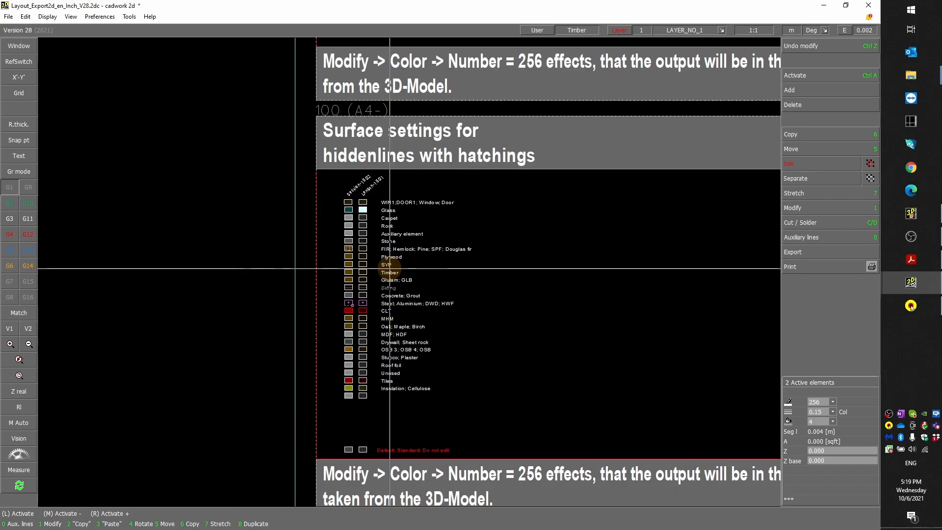
Examine the Logos pattern section with its Logo 1, 2 and 3 arrows and the instructions for changing a logo
scroll(390, 268, "down", 3)
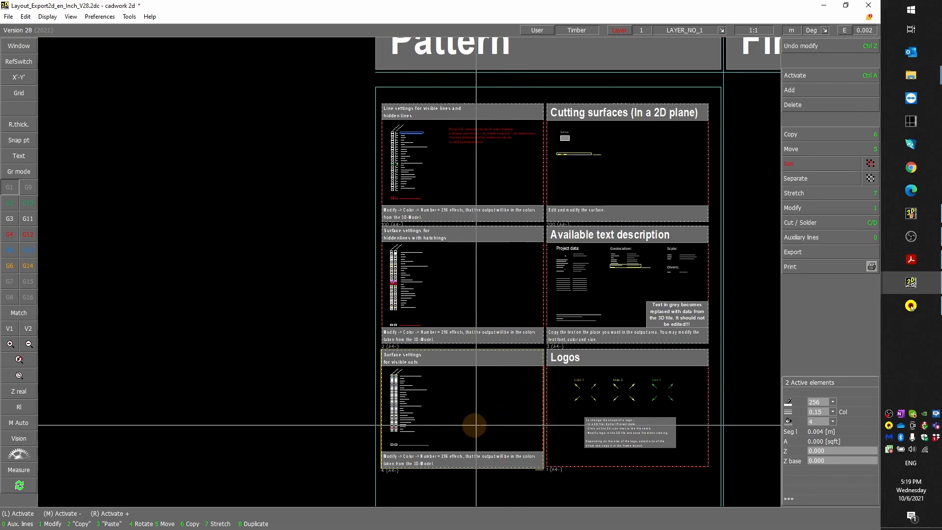
scroll(603, 397, "up", 2)
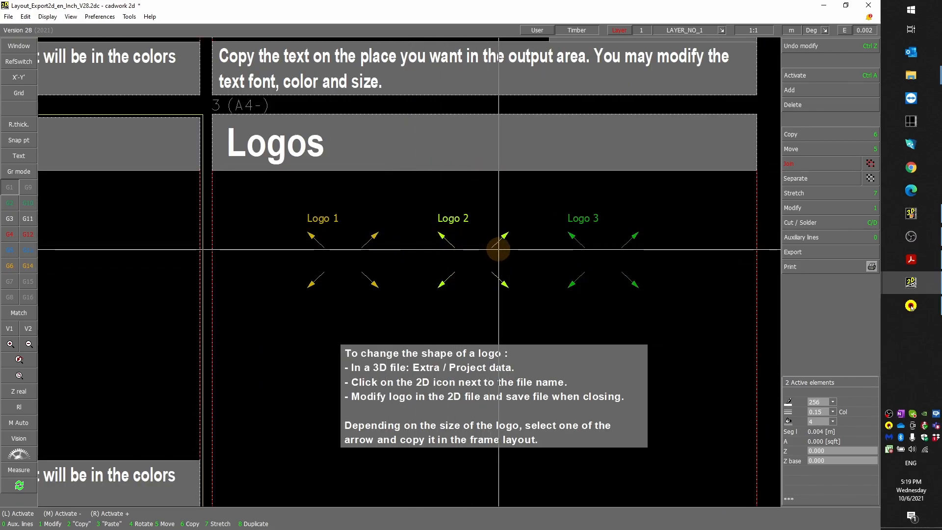
scroll(499, 249, "down", 1)
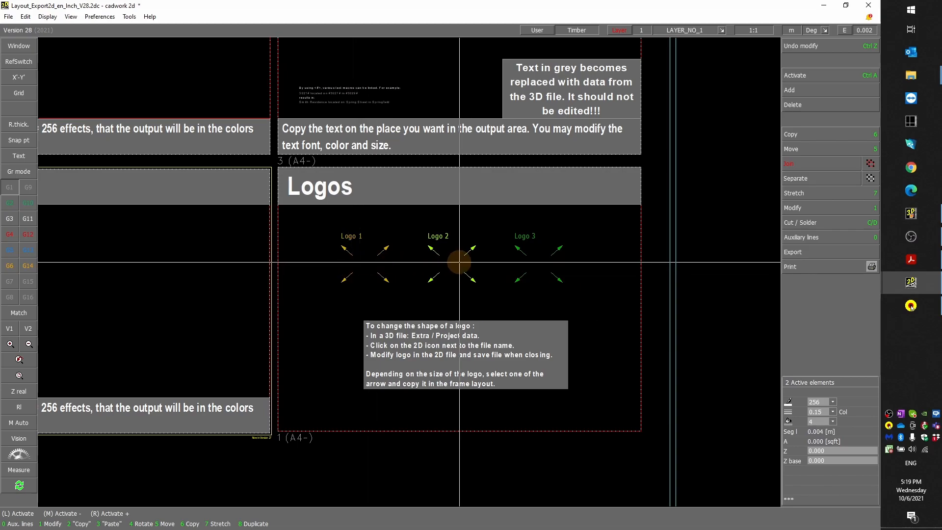
Select the logo arrow in the title block of the Ledger H (3) text long H layout and check its properties
scroll(460, 263, "down", 5)
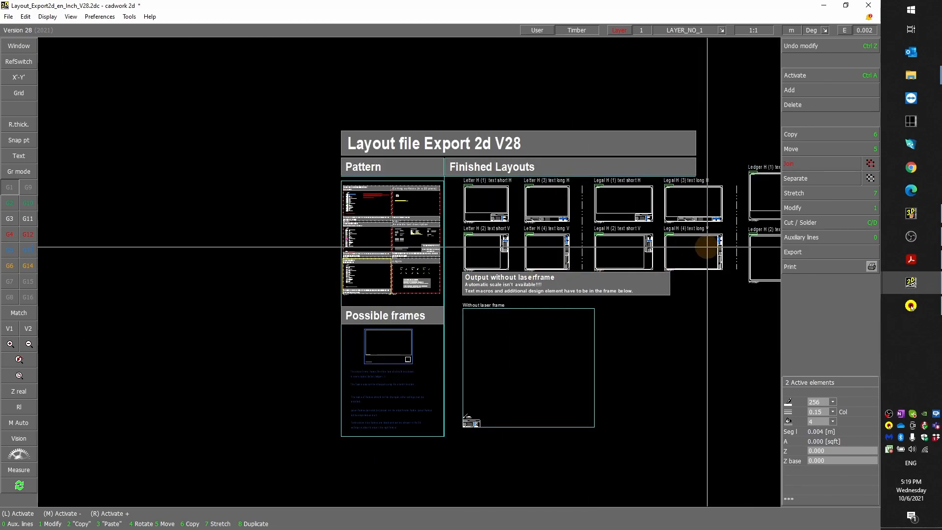
scroll(707, 247, "up", 2)
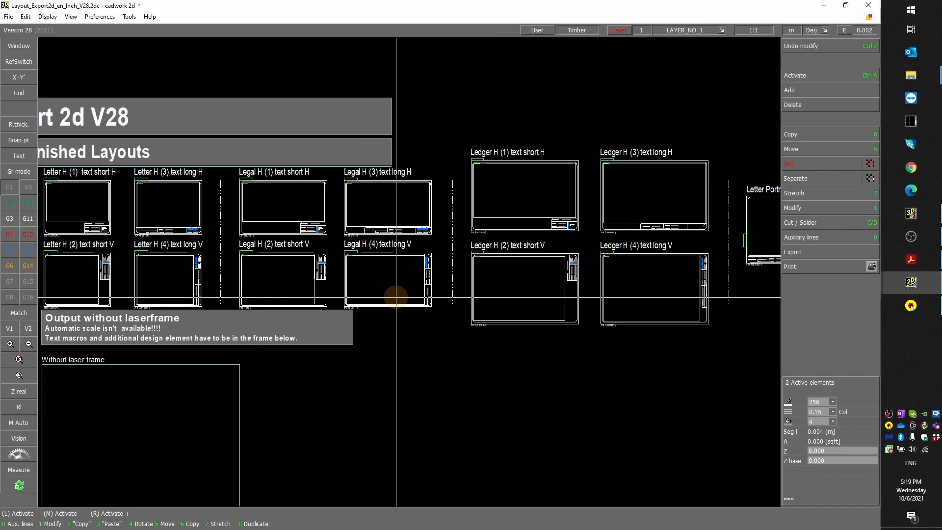
scroll(611, 252, "up", 2)
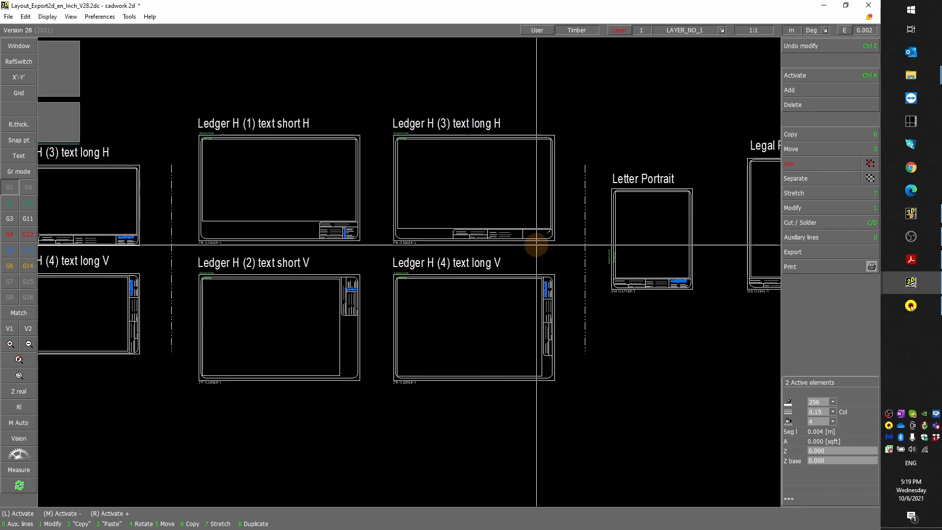
scroll(534, 251, "up", 5)
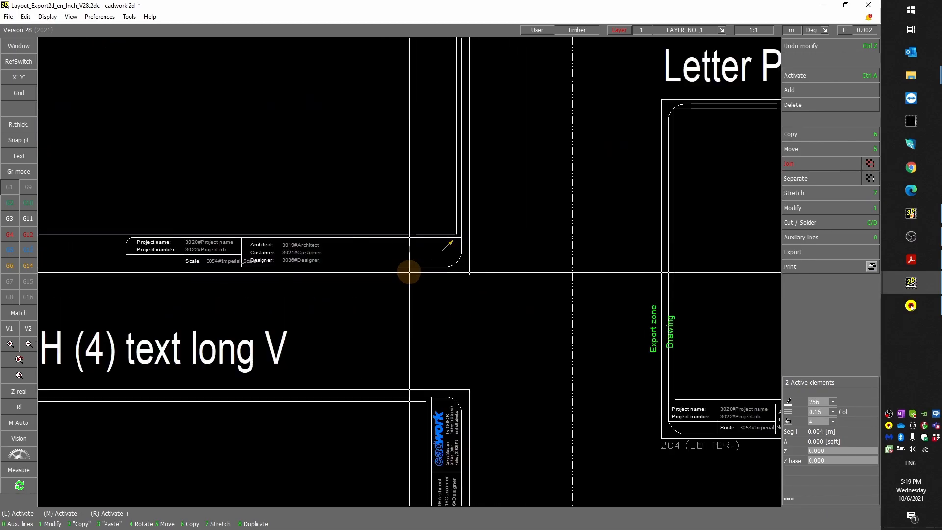
scroll(439, 247, "up", 2)
left_click(448, 250)
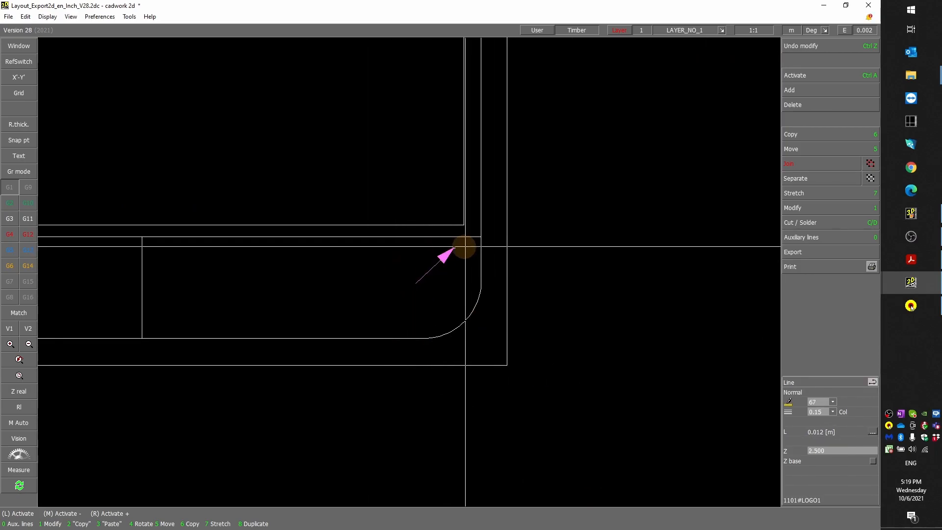
scroll(371, 265, "down", 5)
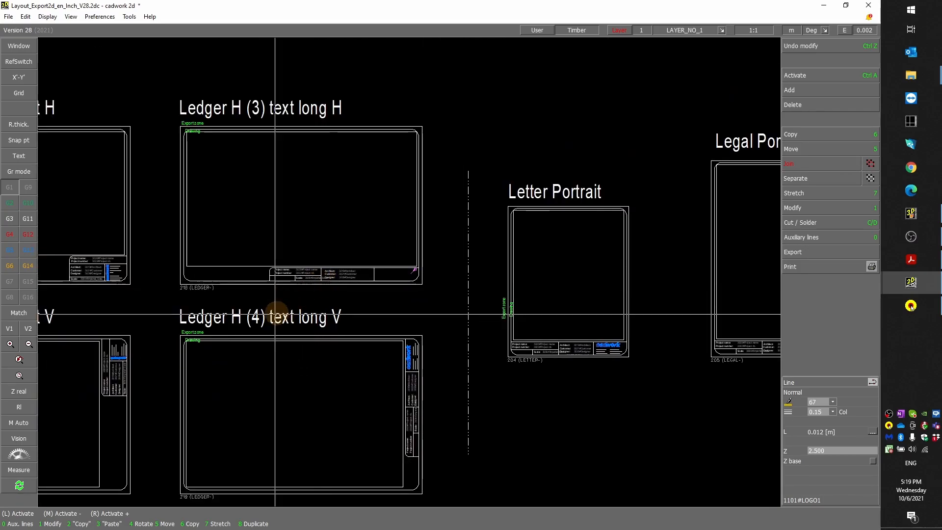
Check the properties of the Drawing and Export zone frames in the Possible frames section
scroll(343, 293, "down", 6)
scroll(193, 328, "up", 6)
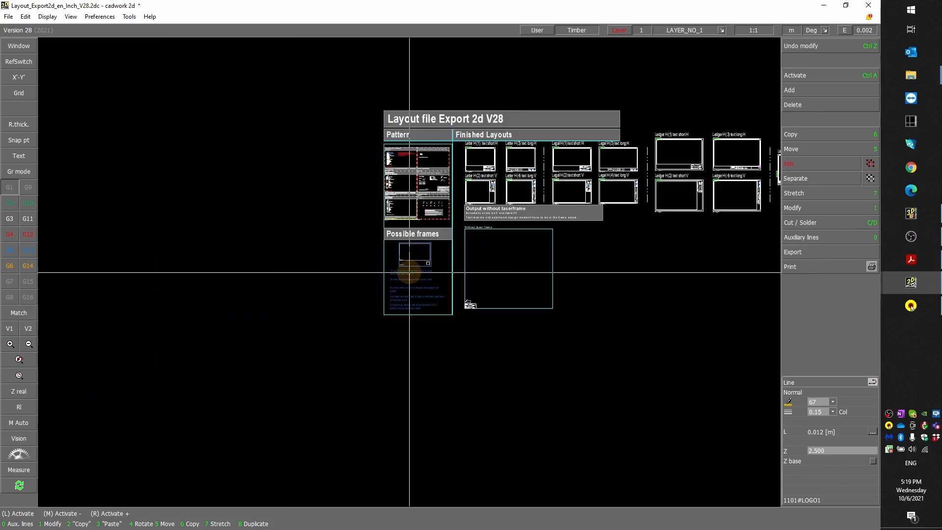
scroll(409, 271, "down", 3)
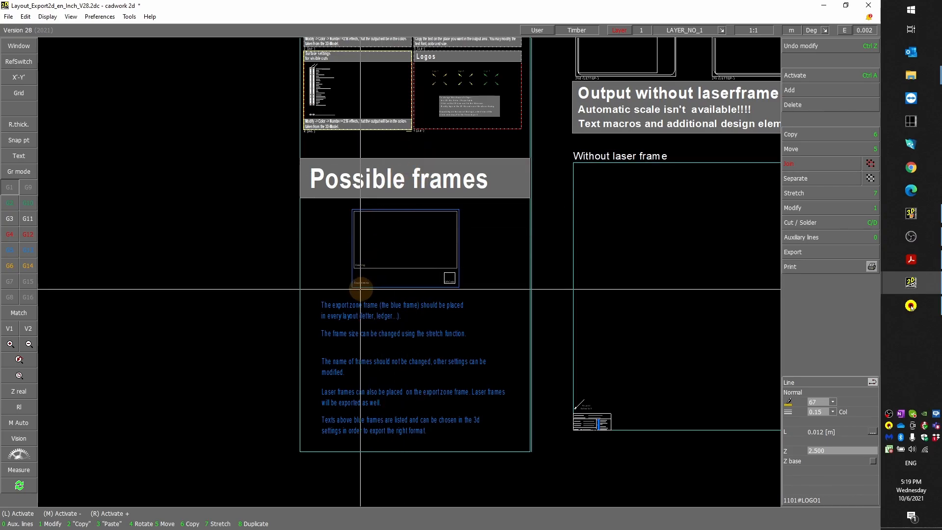
scroll(421, 248, "up", 3)
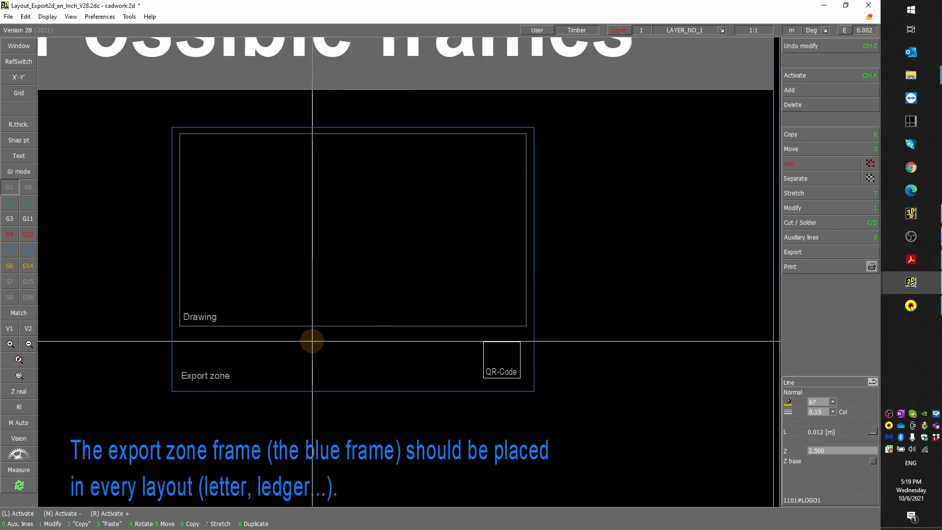
left_click(296, 325)
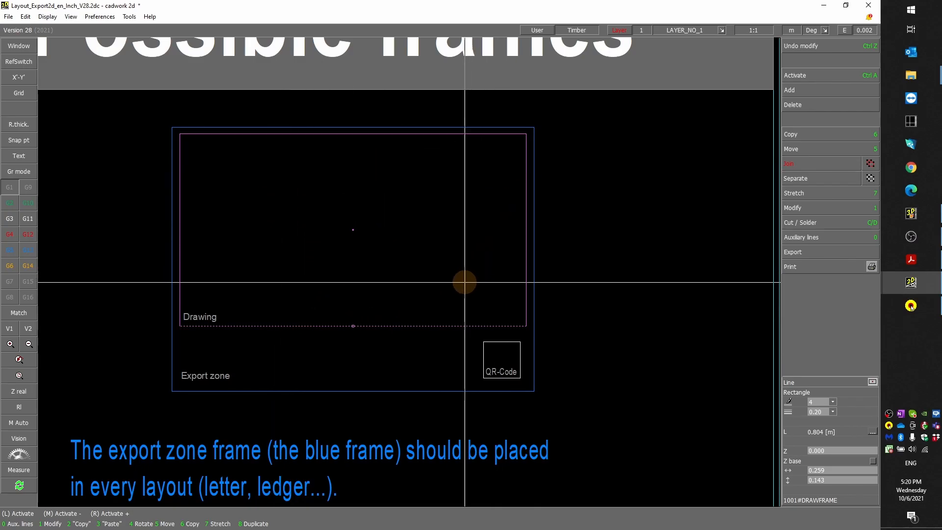
left_click(327, 392)
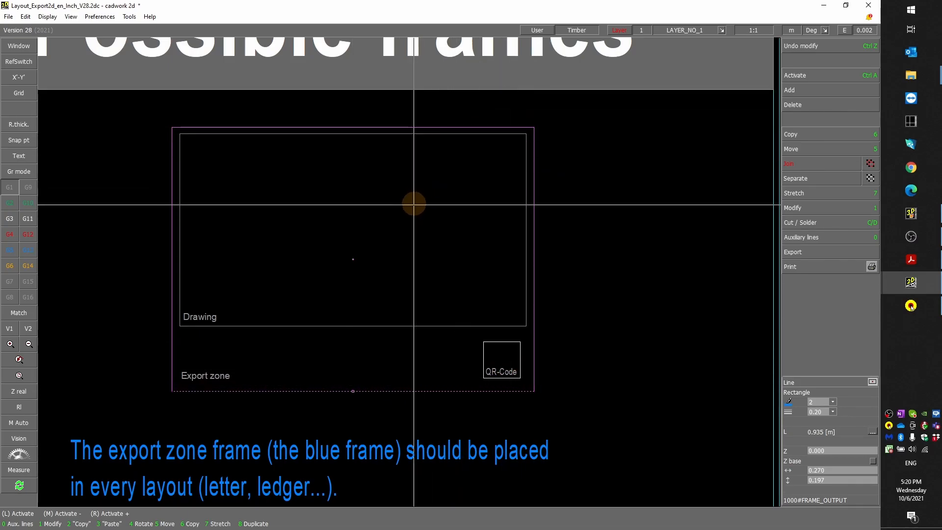
Copy the QR-Code frame from Possible frames into the lower-left corner of the 11x17 TDI layout, beneath the drawing area
left_click(484, 347)
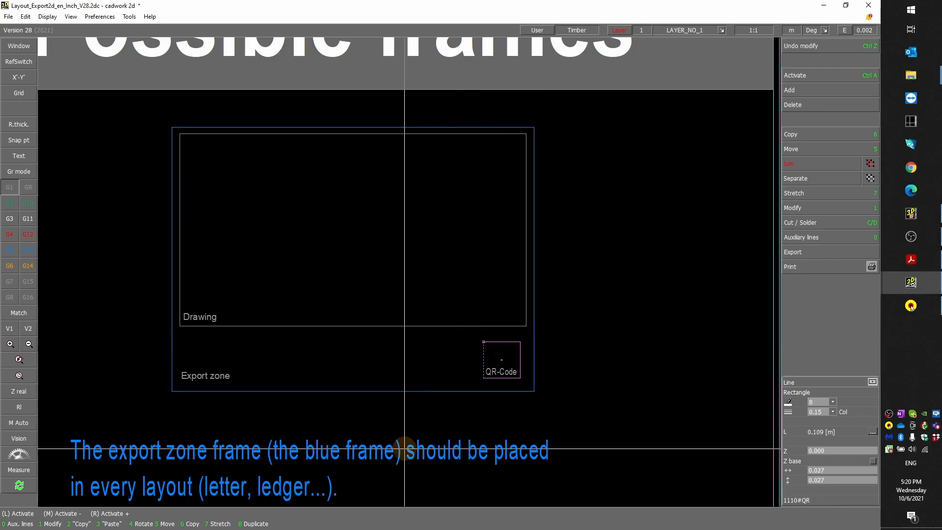
scroll(509, 353, "down", 6)
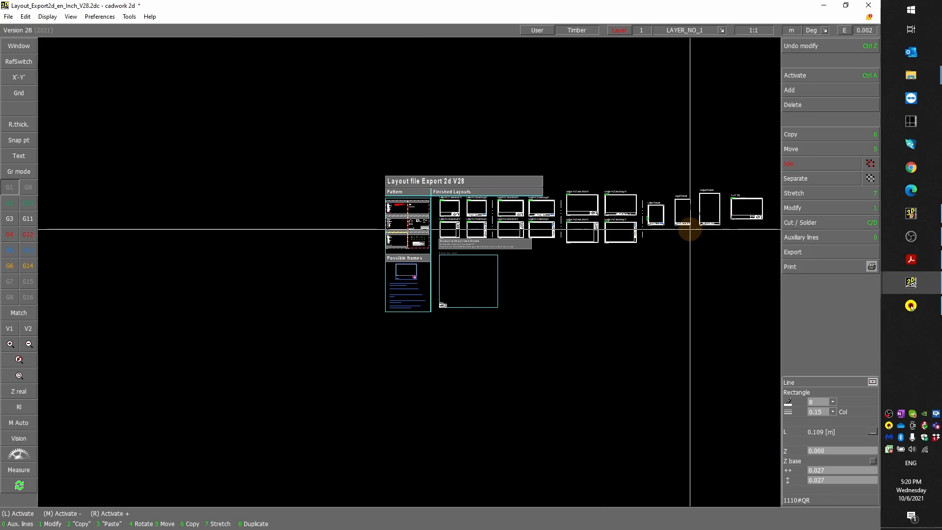
scroll(689, 228, "up", 4)
scroll(560, 242, "up", 2)
scroll(409, 271, "up", 2)
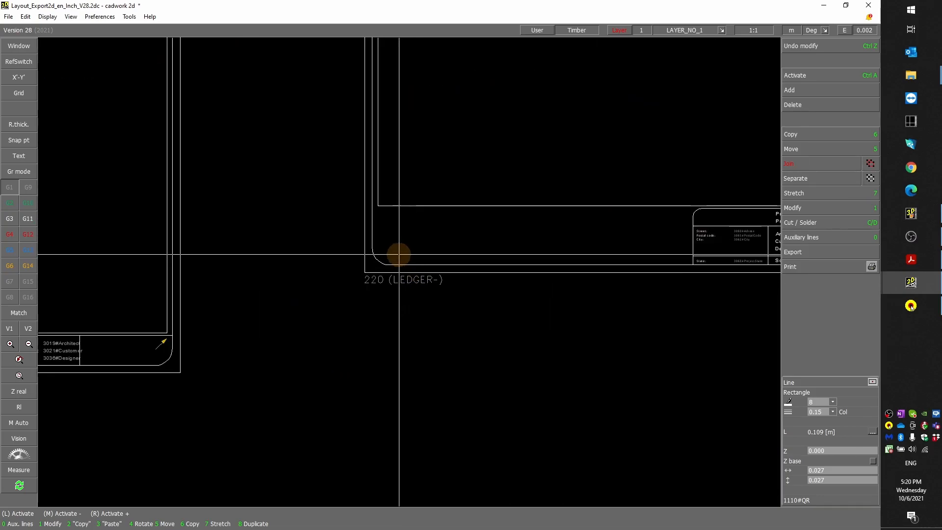
key("6")
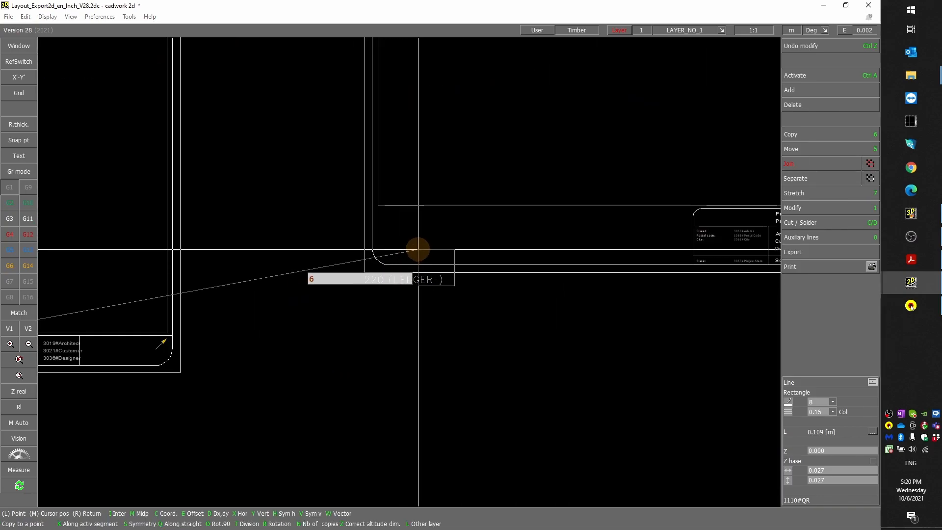
left_click(387, 223)
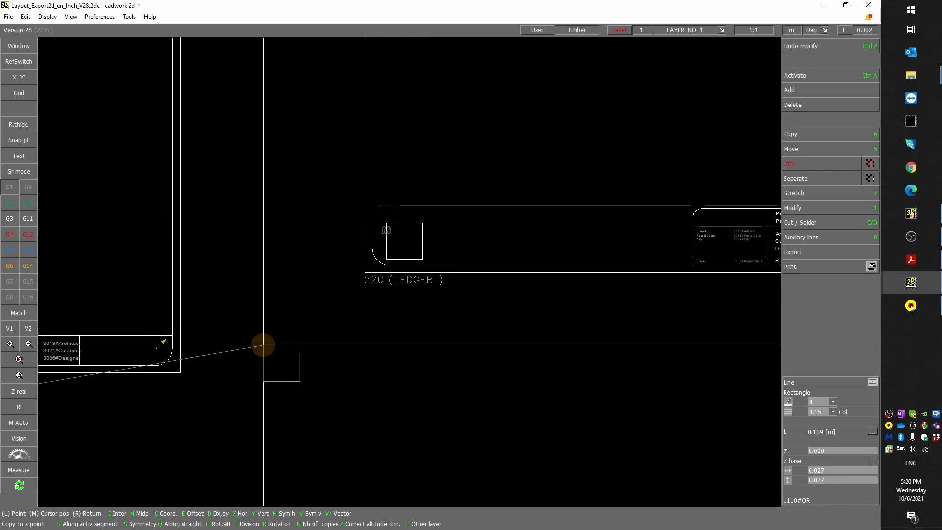
scroll(407, 266, "up", 4)
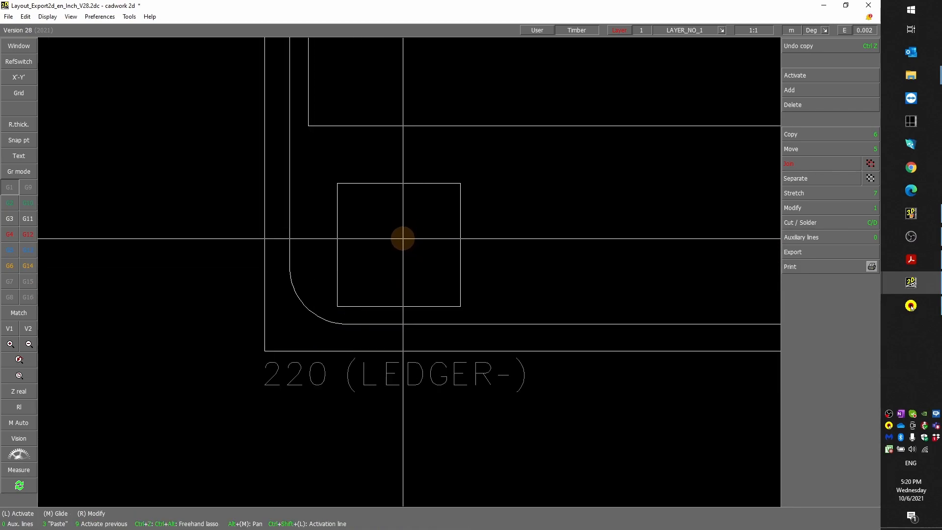
scroll(399, 263, "down", 4)
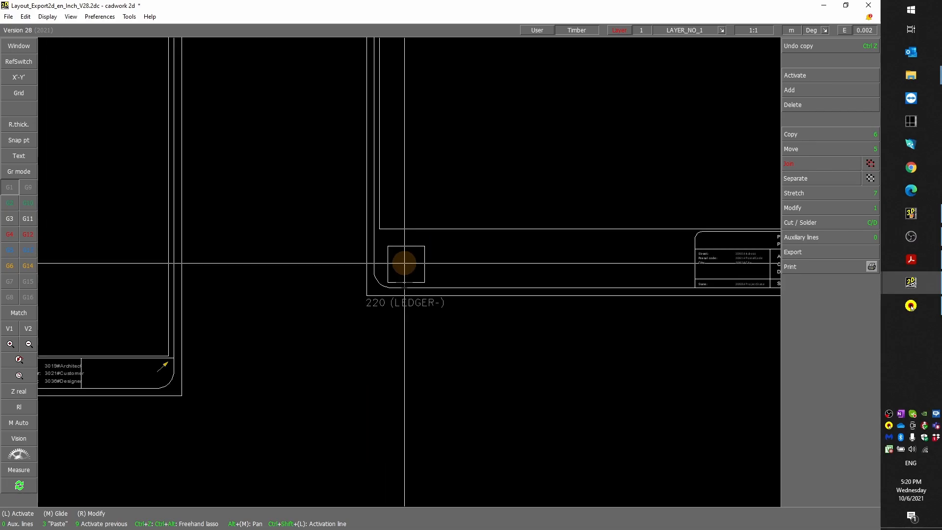
Move the 3020#Project name, 3022#Project nb. and 3036#Designer texts from the title block into the QR-Code frame, stacked at its left edge
scroll(410, 266, "up", 5)
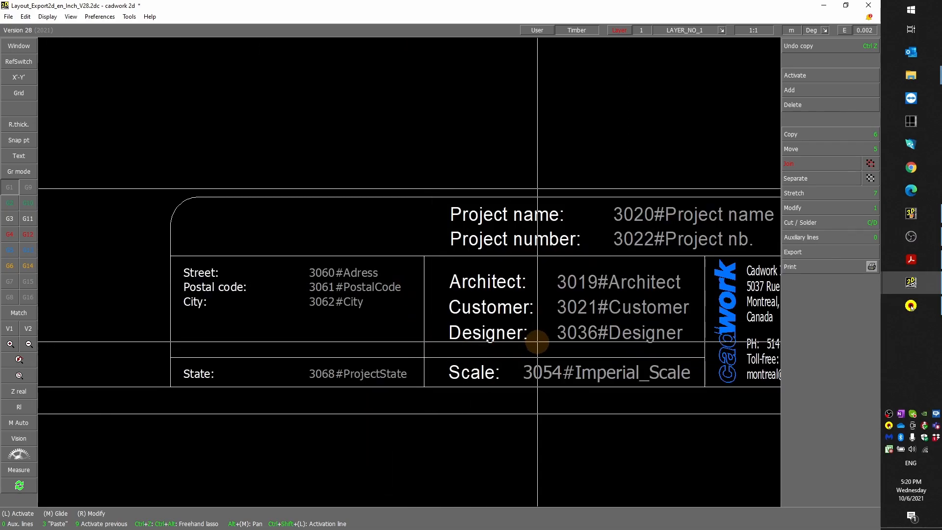
left_click(638, 215)
right_click(636, 239)
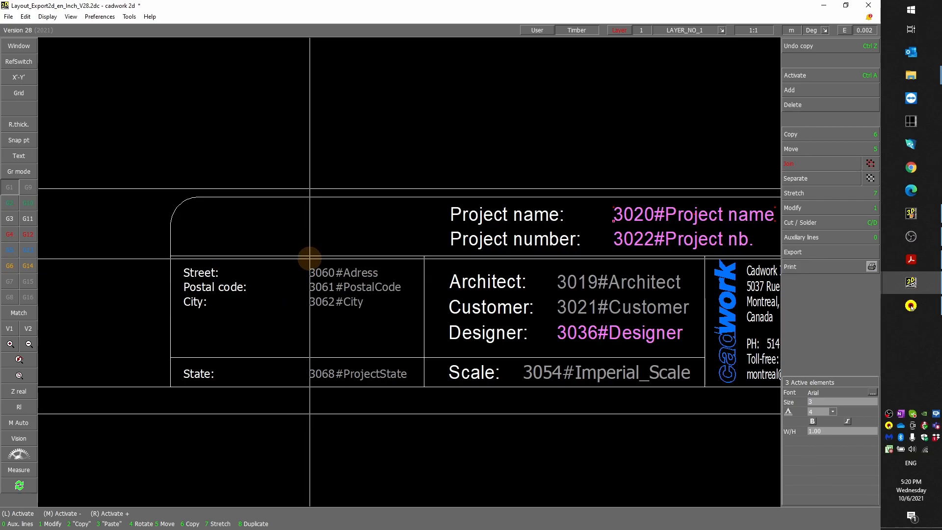
scroll(344, 263, "down", 2)
scroll(334, 272, "down", 5)
scroll(280, 286, "up", 6)
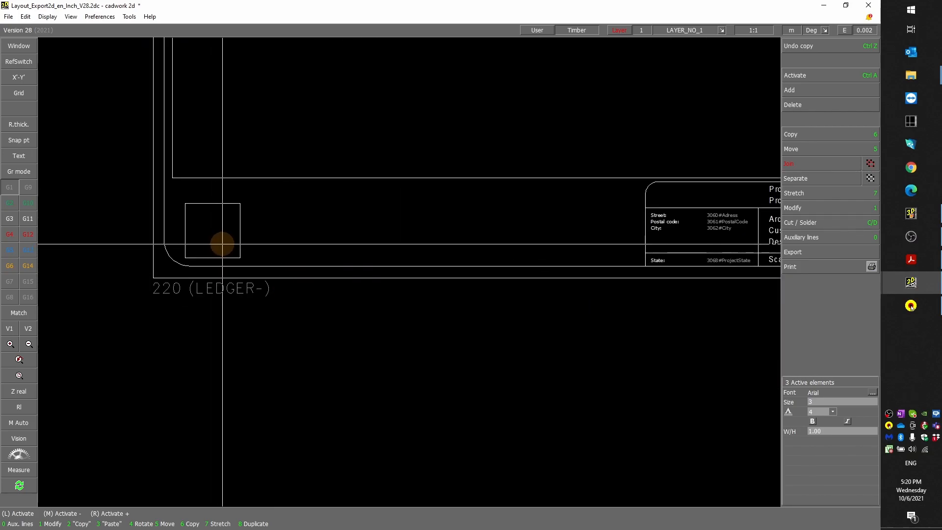
key("5")
scroll(195, 212, "up", 4)
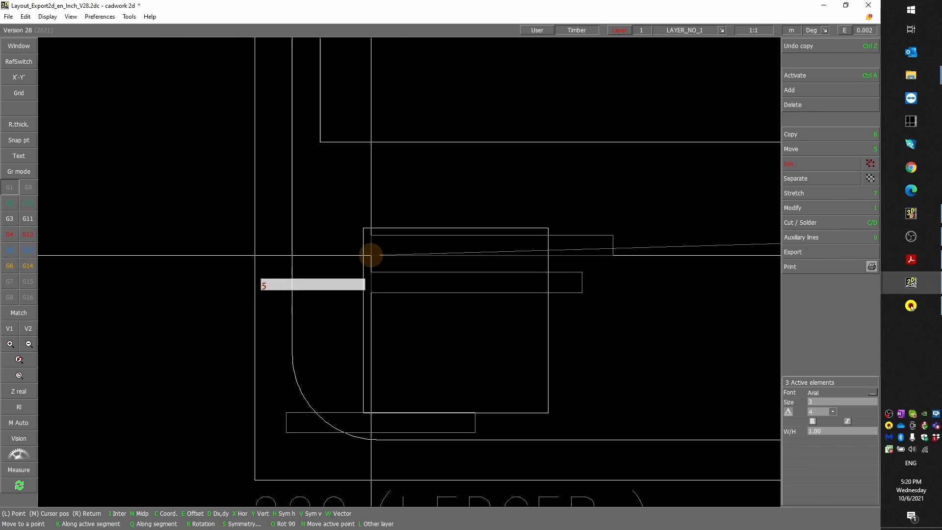
left_click(372, 255)
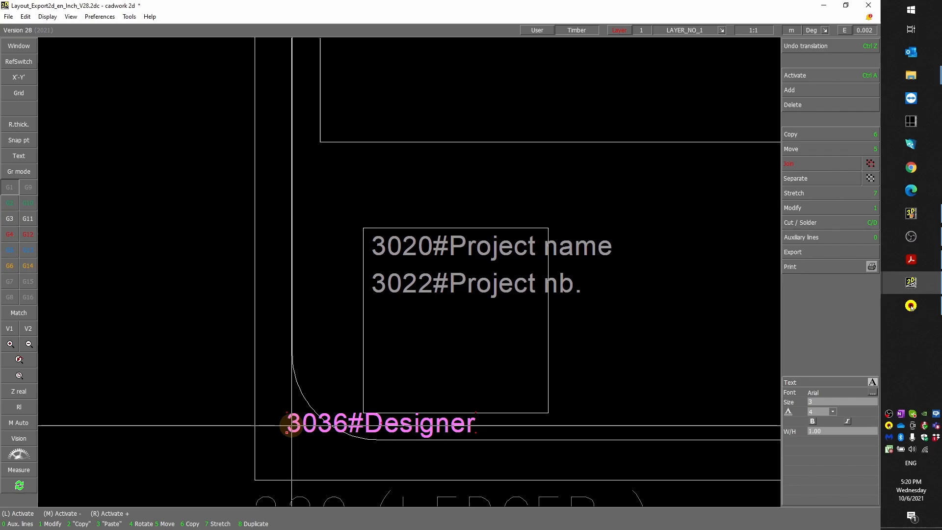
key("5")
left_click(371, 324)
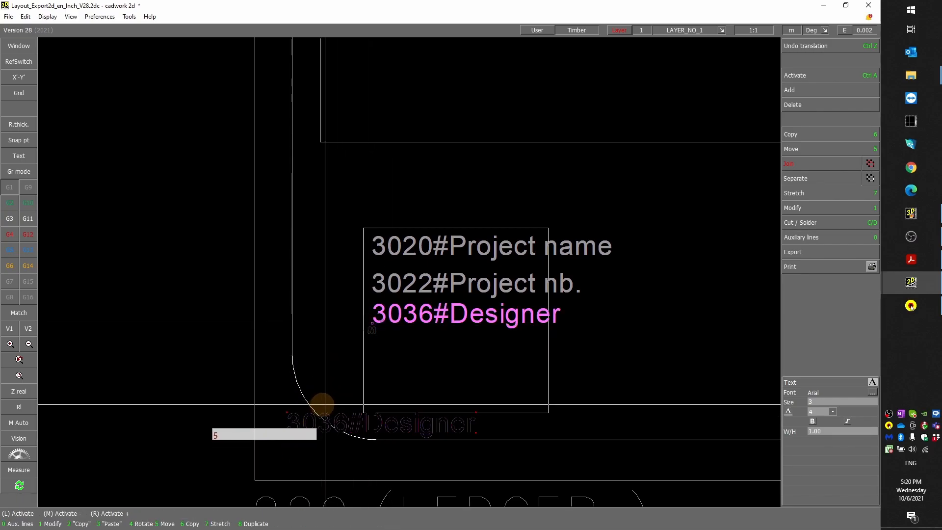
Copy the 3060#Adress, 3061#PostalCode, 3062#City and 3068#ProjectState texts from the title block to below the Designer text in the QR-Code frame
scroll(553, 279, "down", 4)
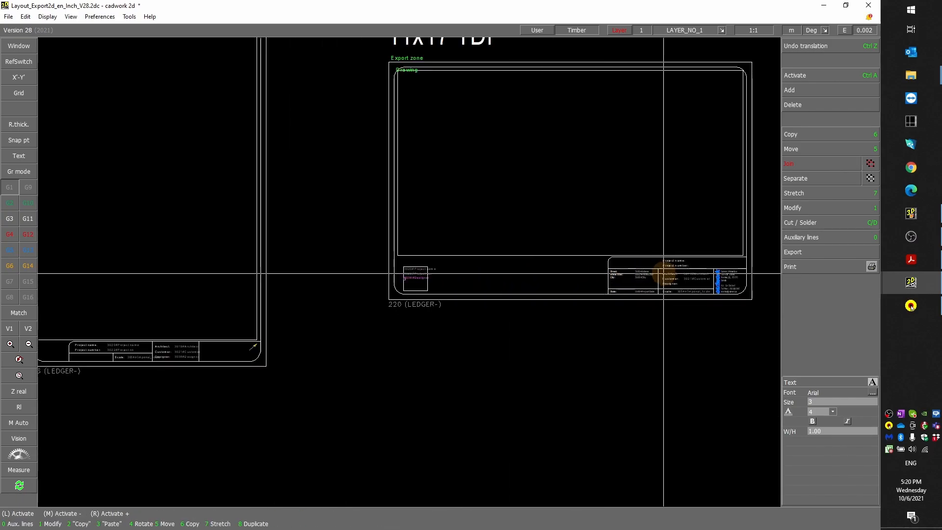
scroll(666, 274, "up", 4)
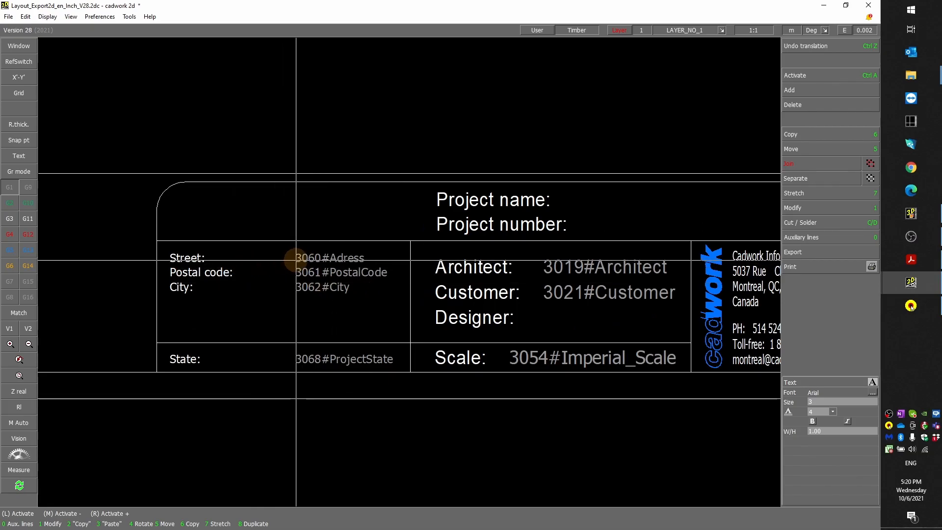
left_click(301, 257)
left_click(303, 272)
left_click(304, 287)
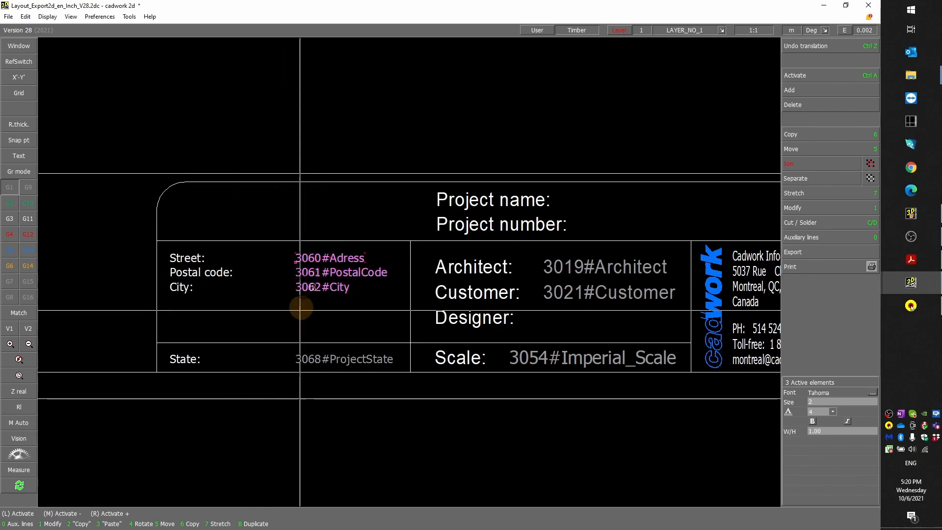
scroll(243, 381, "down", 4)
scroll(427, 273, "up", 6)
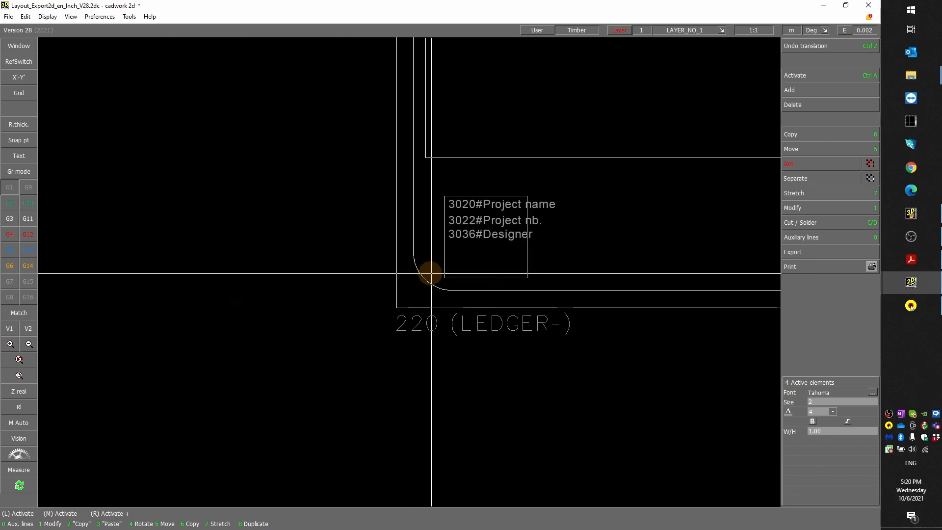
key("6")
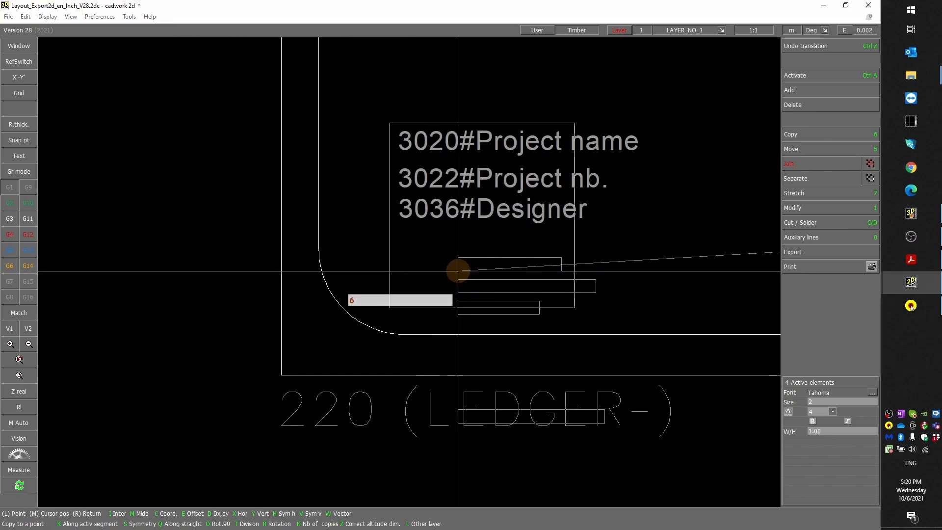
left_click(395, 238)
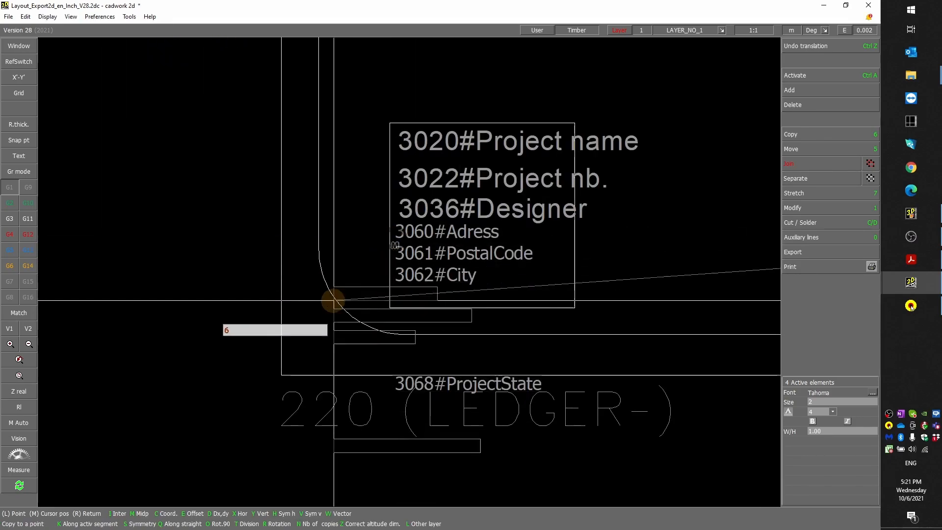
Match the Project name, Project nb. and Designer texts in the QR-Code frame to the Adress text's Tahoma size 2 formatting
left_click(392, 235)
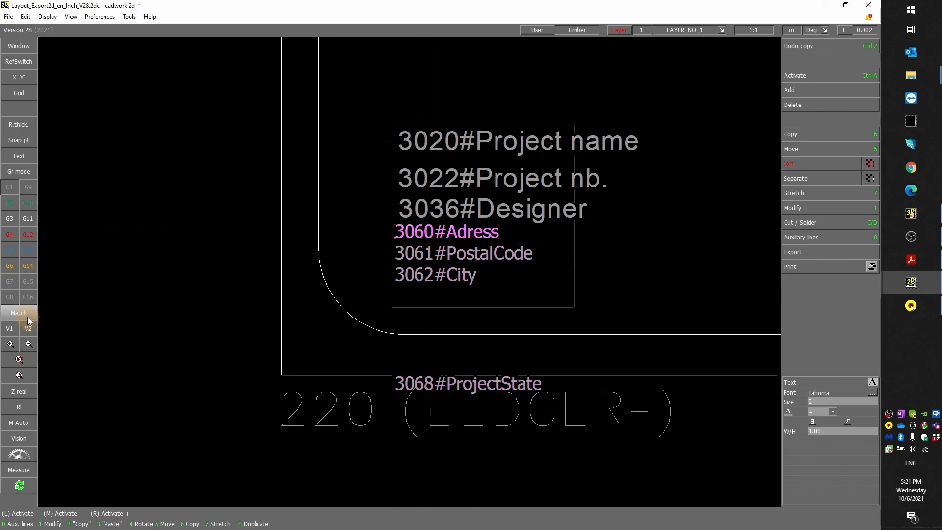
left_click(457, 147)
left_click(445, 200)
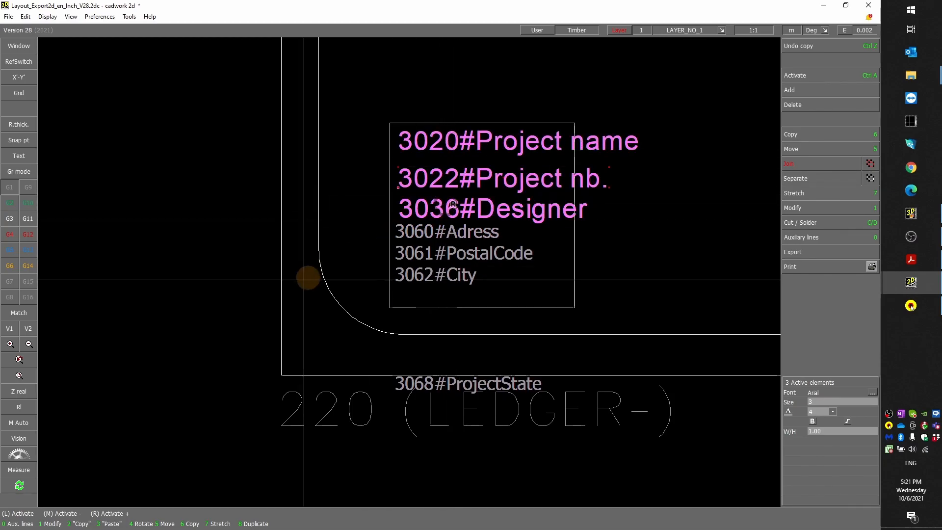
left_click(20, 314)
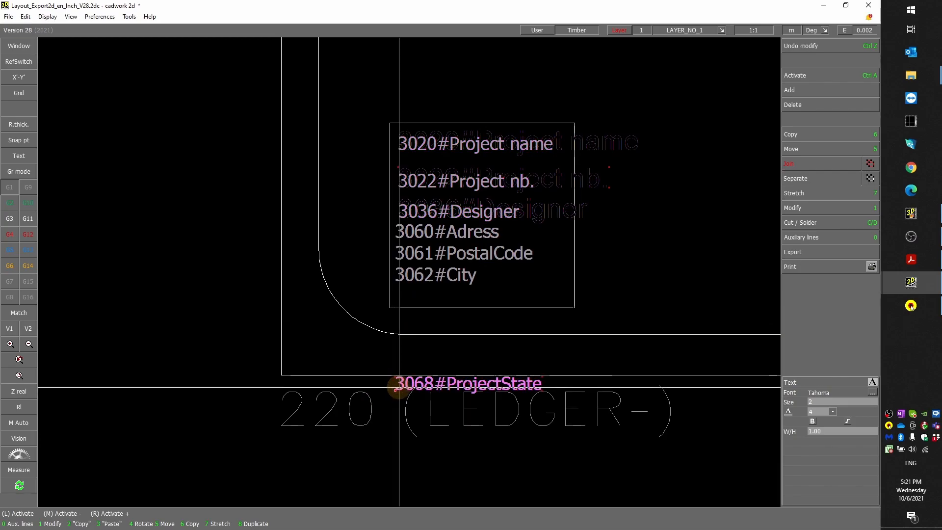
Move the 3068#ProjectState text directly below 3062#City inside the QR-Code frame and save the layout file
key("5")
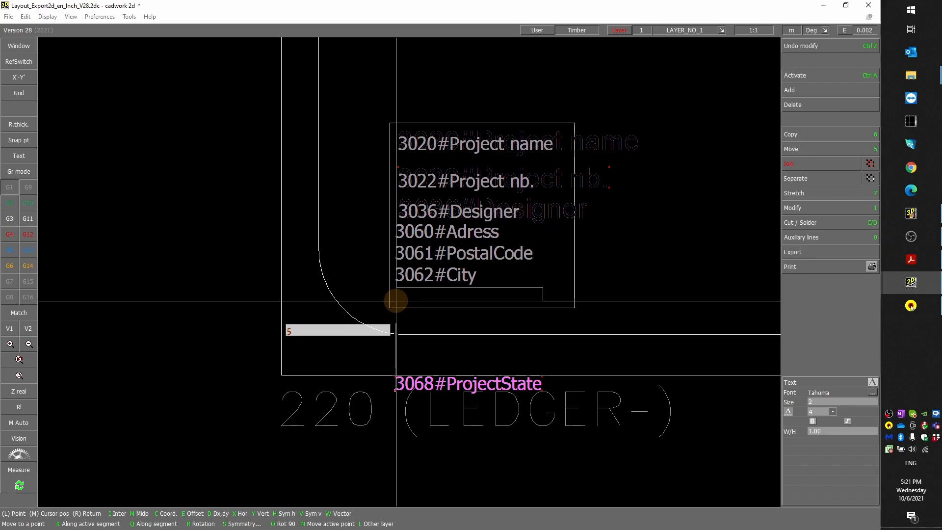
left_click(396, 301)
left_click(363, 314)
scroll(411, 273, "down", 2)
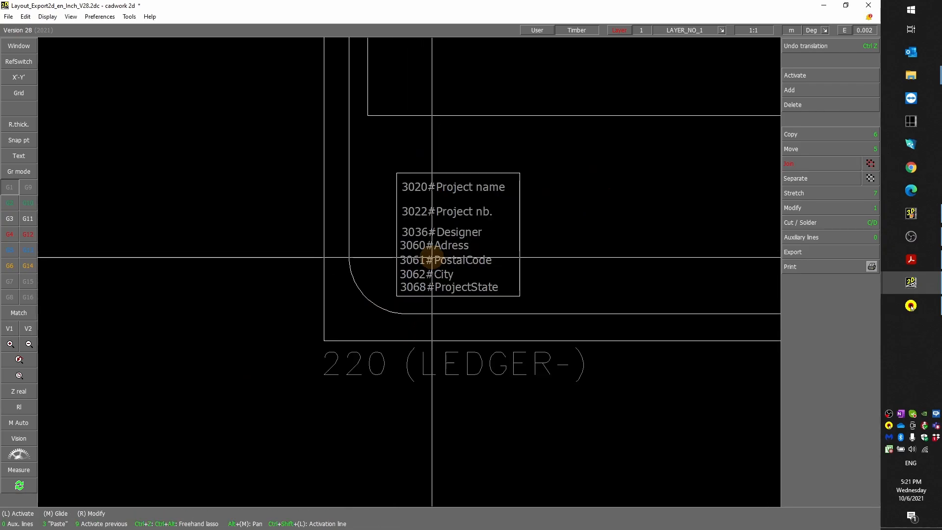
key("ctrl+s")
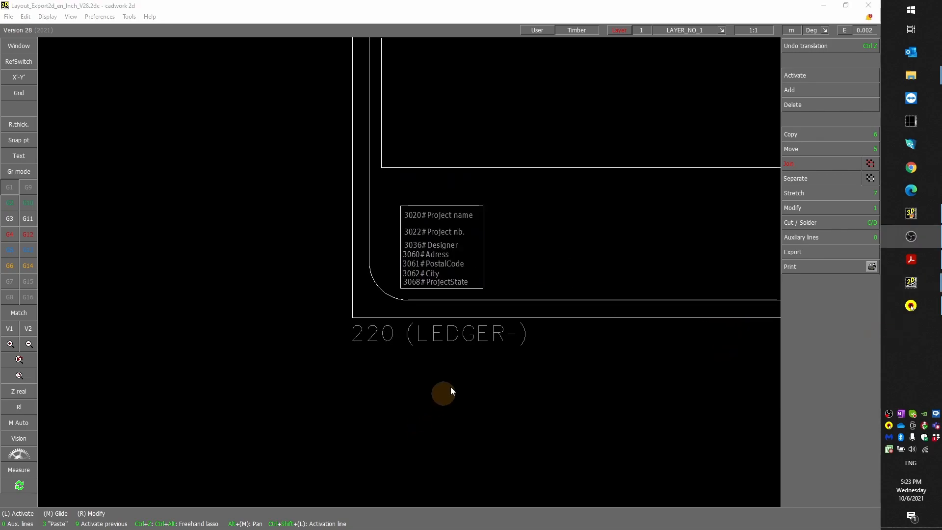
Copy the shed's perspective view from cadwork 3D with the layout and paste it into S7.2d directly below the first elevation sheet
left_click(910, 222)
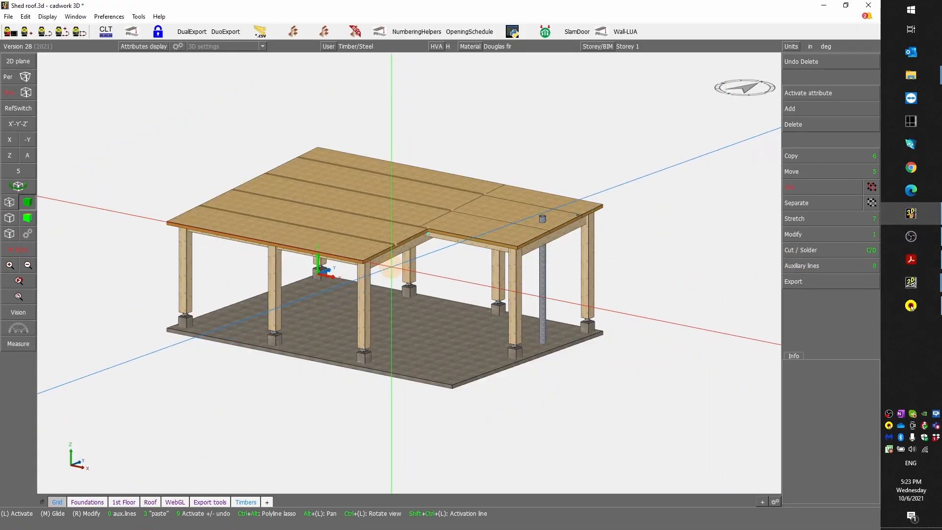
key("ctrl+c")
left_click(392, 266)
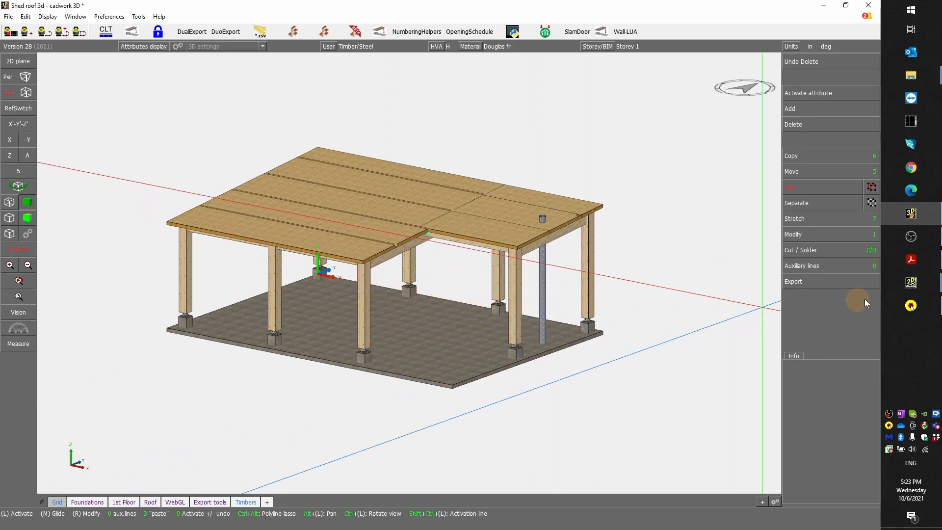
mouse_move(916, 282)
left_click(829, 250)
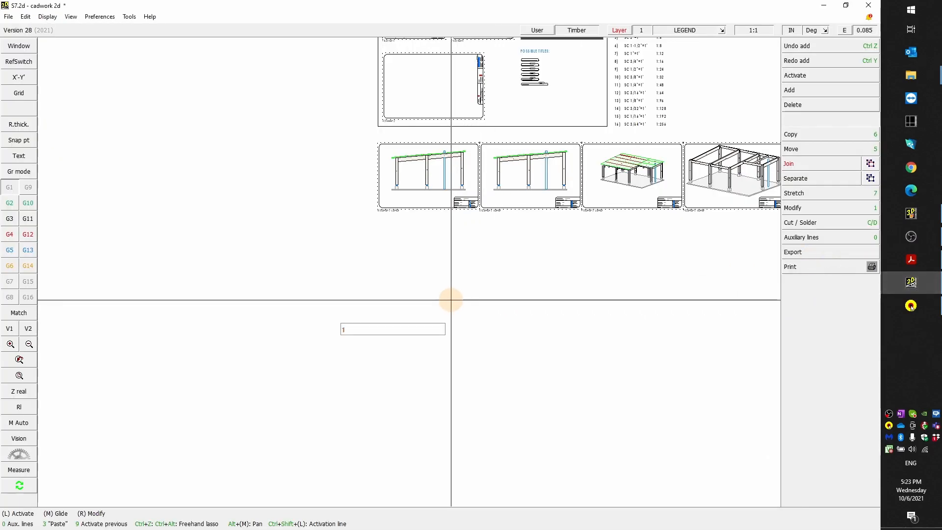
key("3")
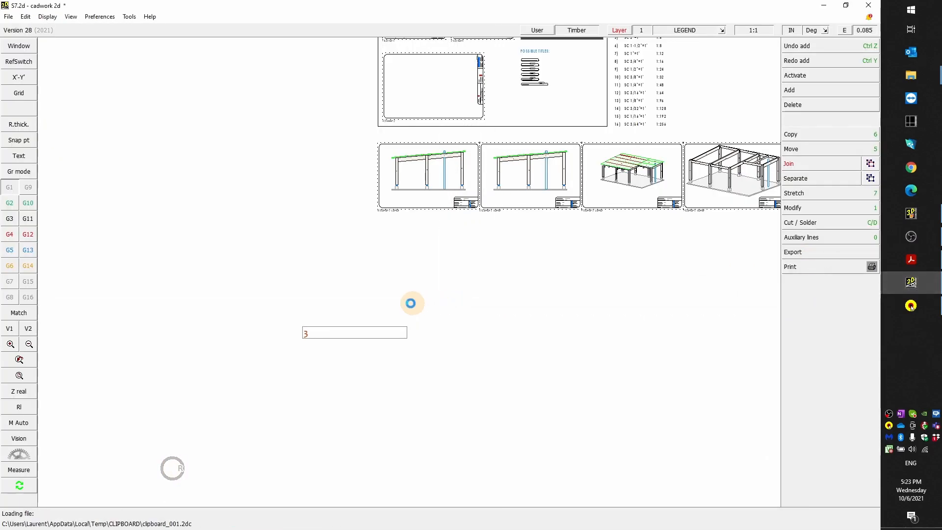
scroll(381, 239, "up", 5)
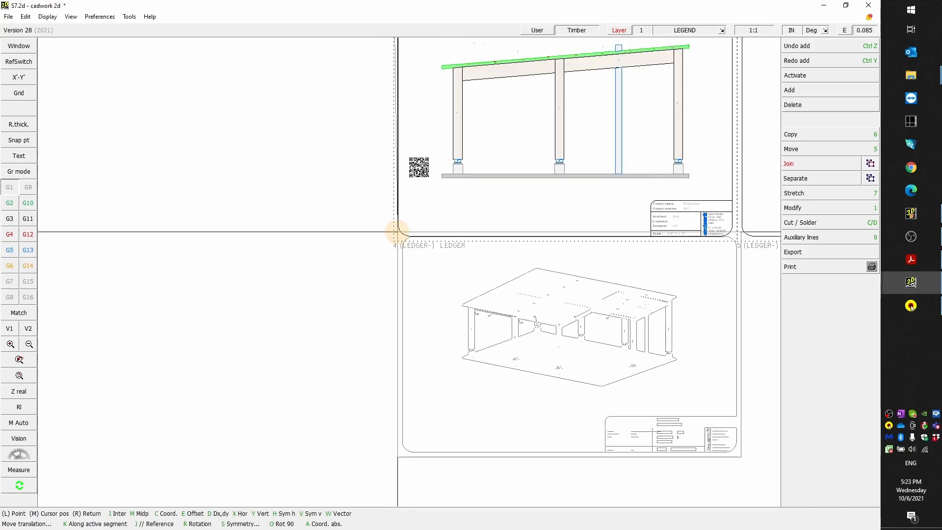
left_click(394, 243)
scroll(338, 245, "down", 5)
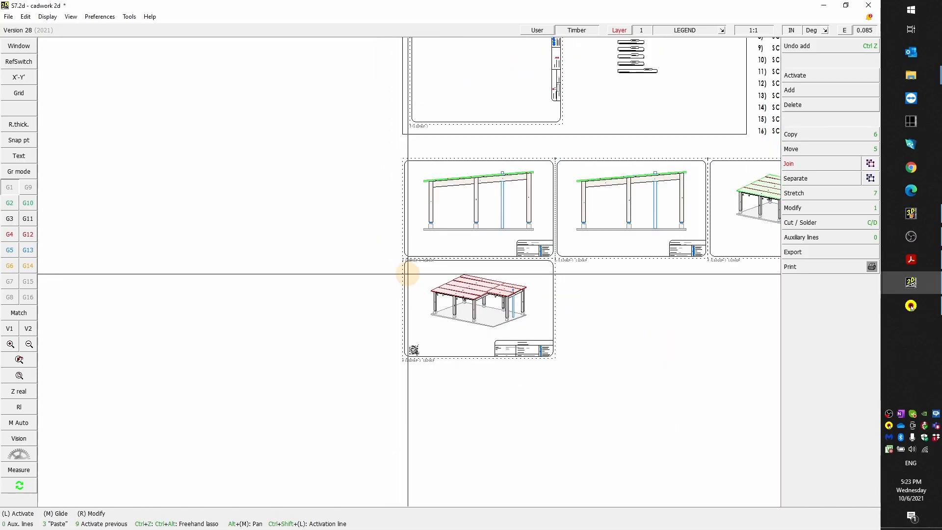
Examine the title block and the QR code on the newly pasted shed sheet
scroll(455, 352, "up", 3)
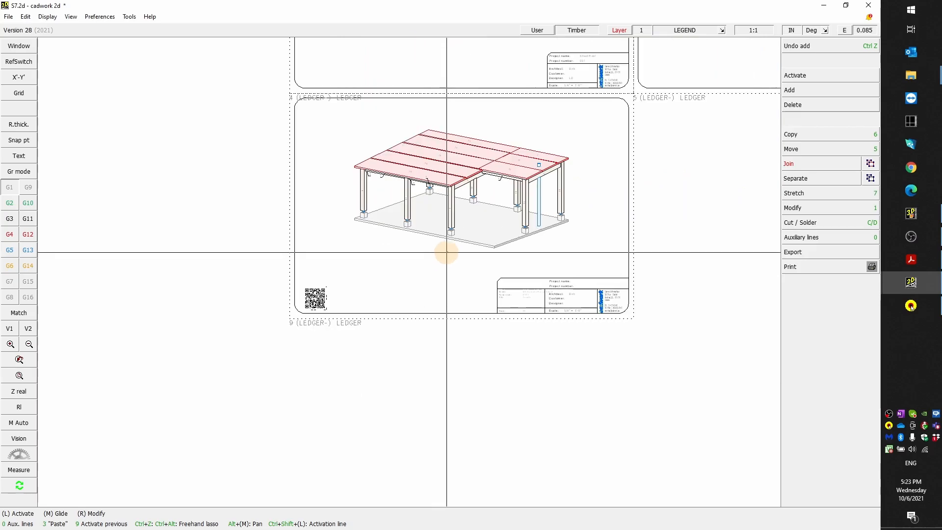
scroll(540, 294, "up", 4)
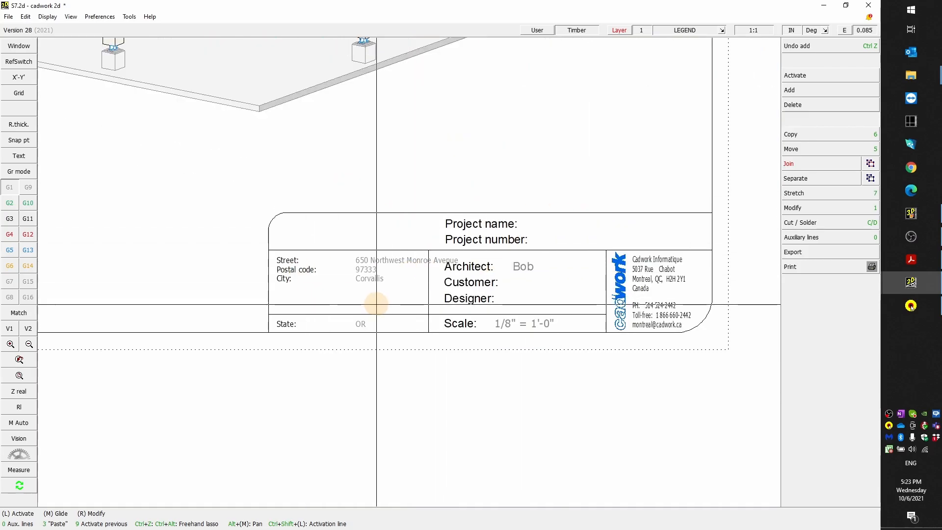
scroll(242, 327, "down", 4)
scroll(120, 305, "up", 6)
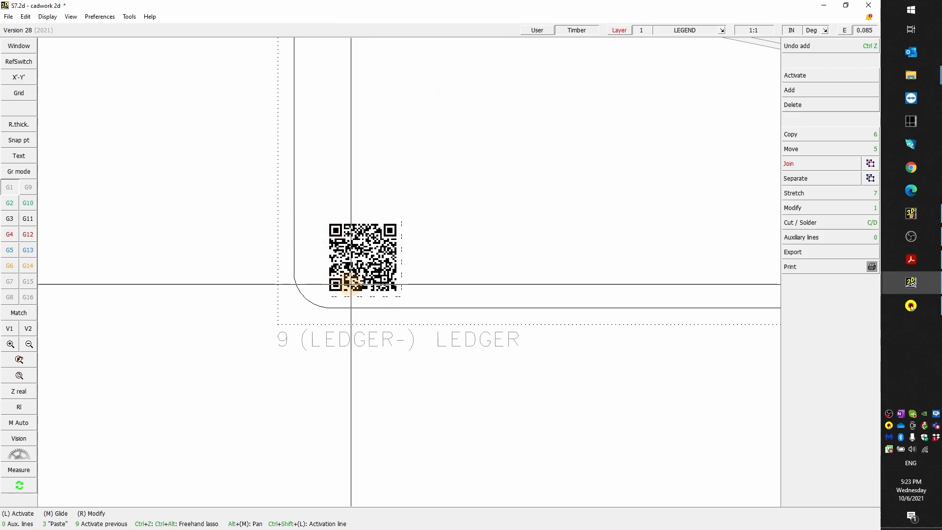
scroll(351, 284, "down", 1)
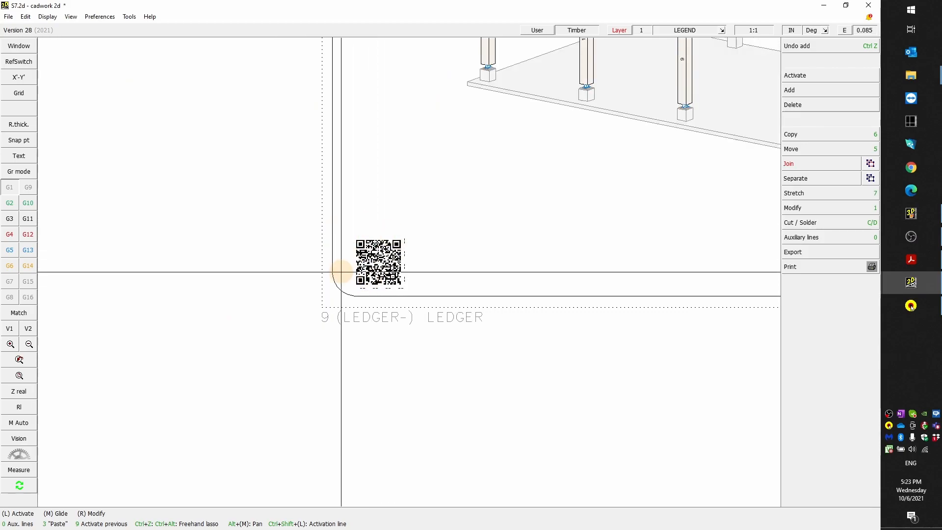
scroll(392, 257, "up", 2)
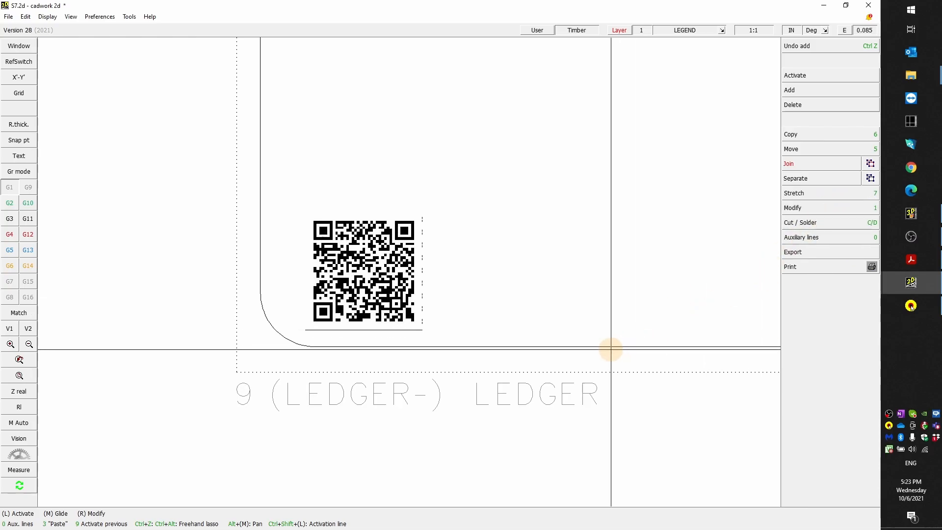
scroll(438, 266, "down", 2)
scroll(422, 269, "down", 1)
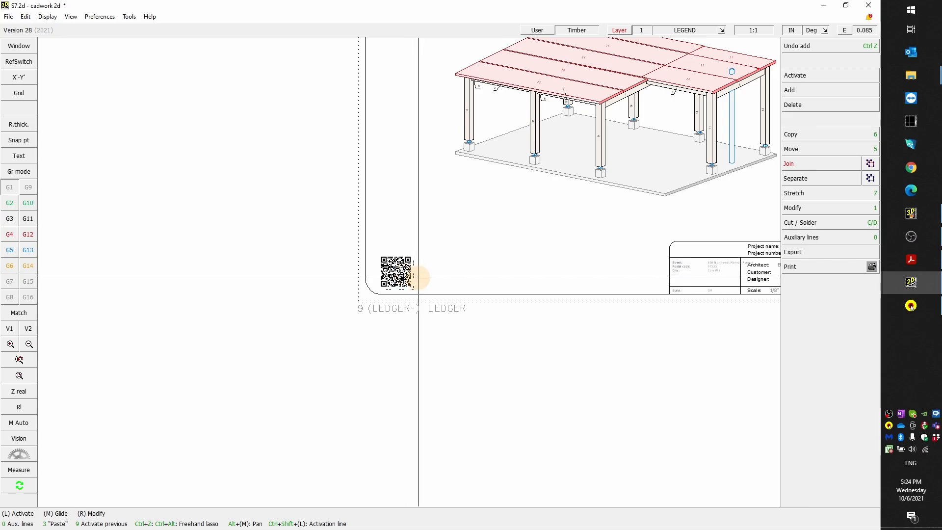
scroll(420, 276, "down", 3)
scroll(427, 271, "up", 3)
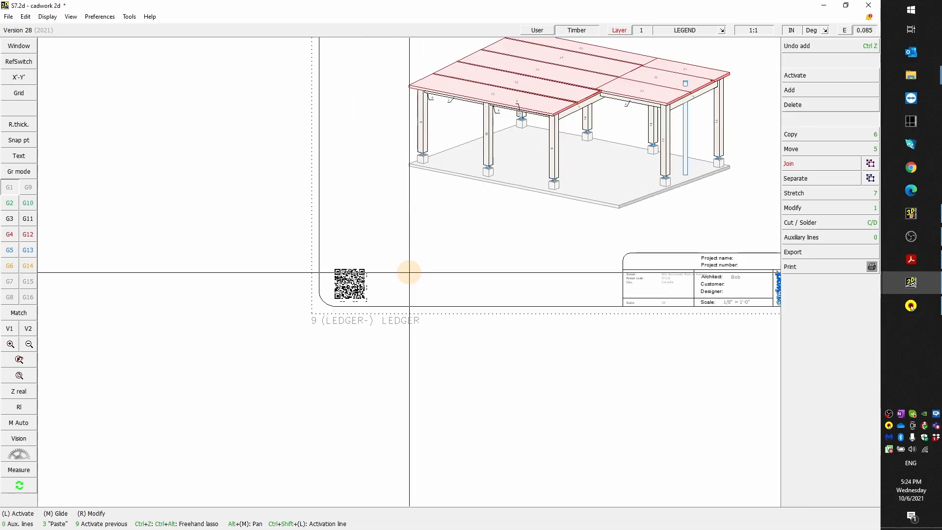
scroll(409, 272, "down", 2)
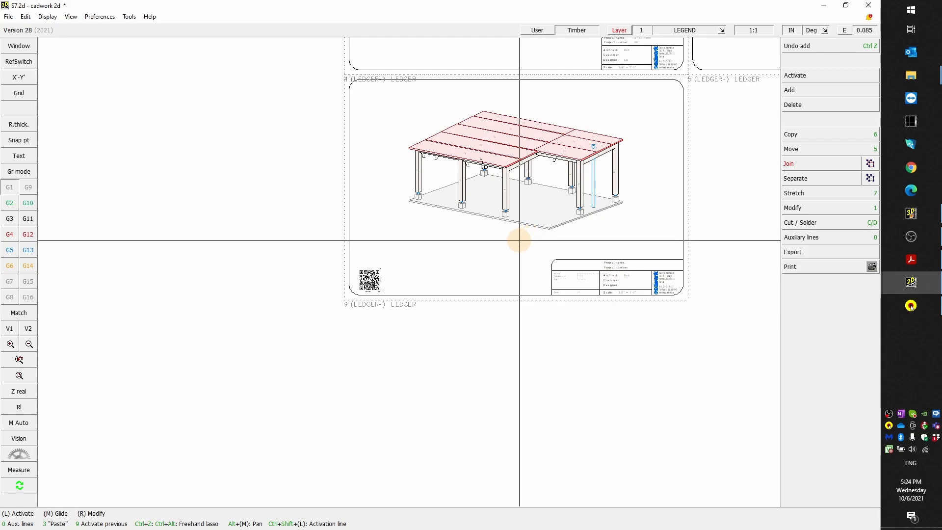
scroll(482, 251, "down", 2)
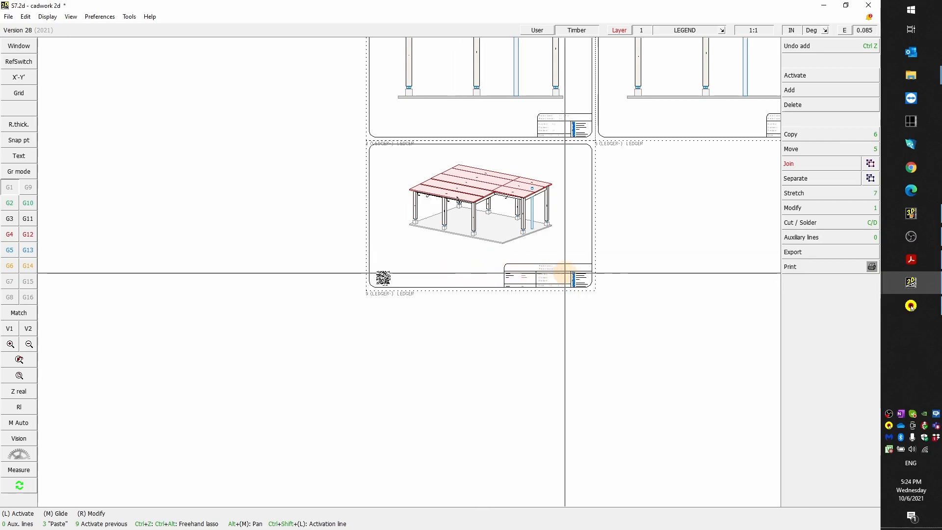
scroll(693, 266, "down", 1)
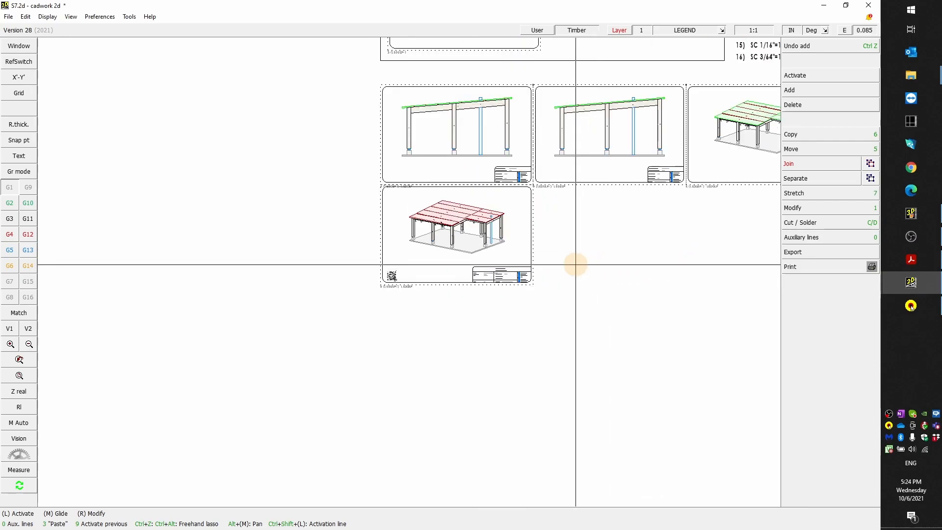
Switch to the Layout_Export2d_en_Inch_V28 file and examine the Without laser frame layout, including its title block and fix point
left_click(908, 286)
left_click(842, 255)
left_click(923, 278)
left_click(798, 317)
scroll(421, 288, "down", 5)
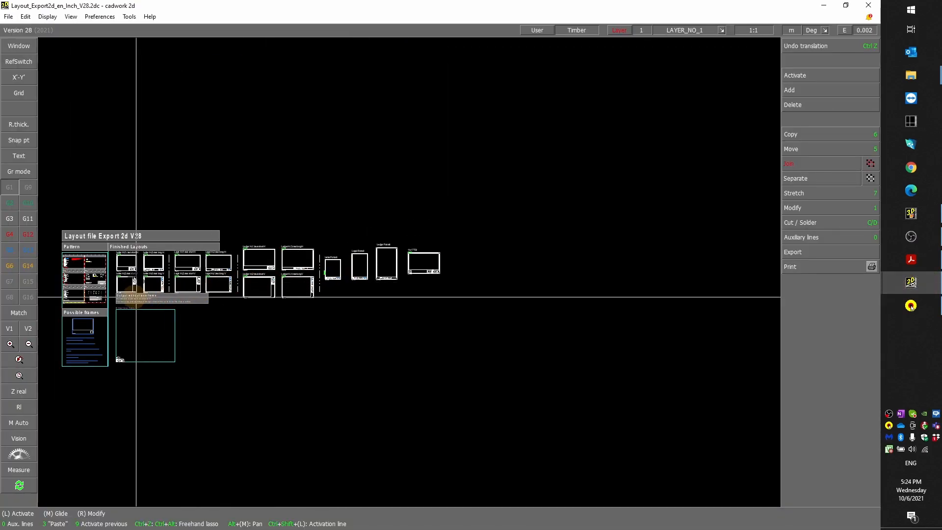
scroll(136, 298, "up", 2)
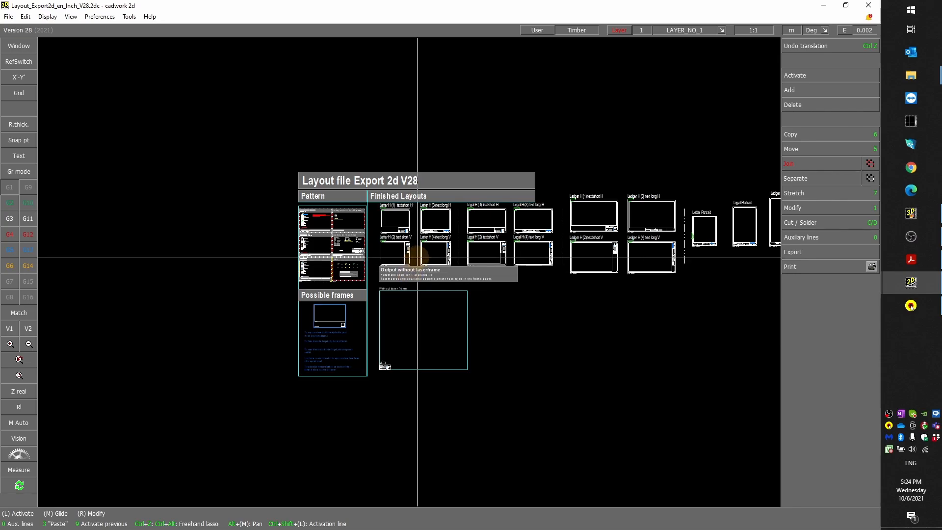
scroll(414, 310, "up", 4)
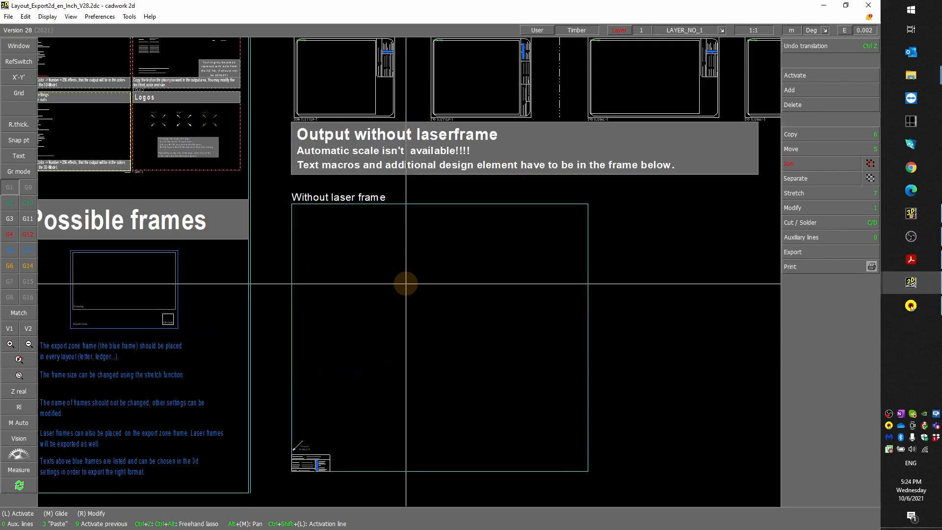
scroll(407, 283, "up", 1)
scroll(407, 288, "down", 2)
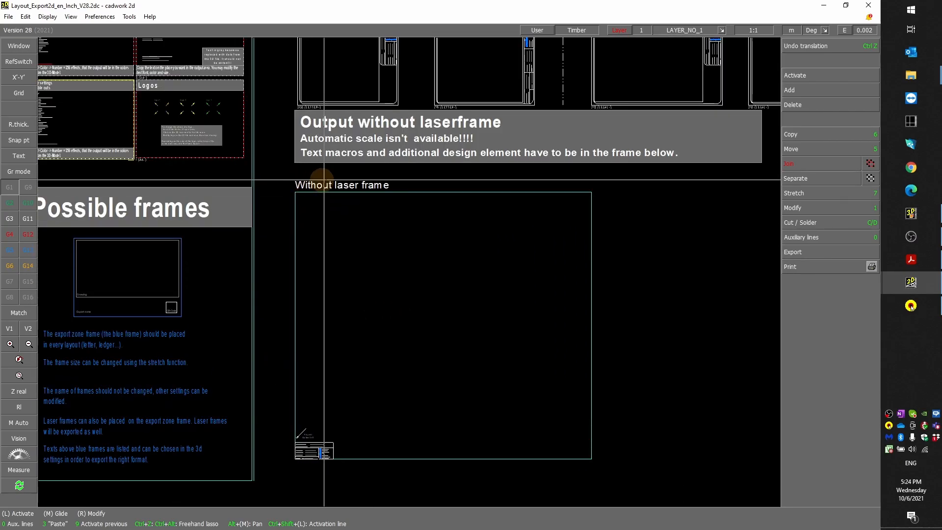
scroll(343, 455, "up", 4)
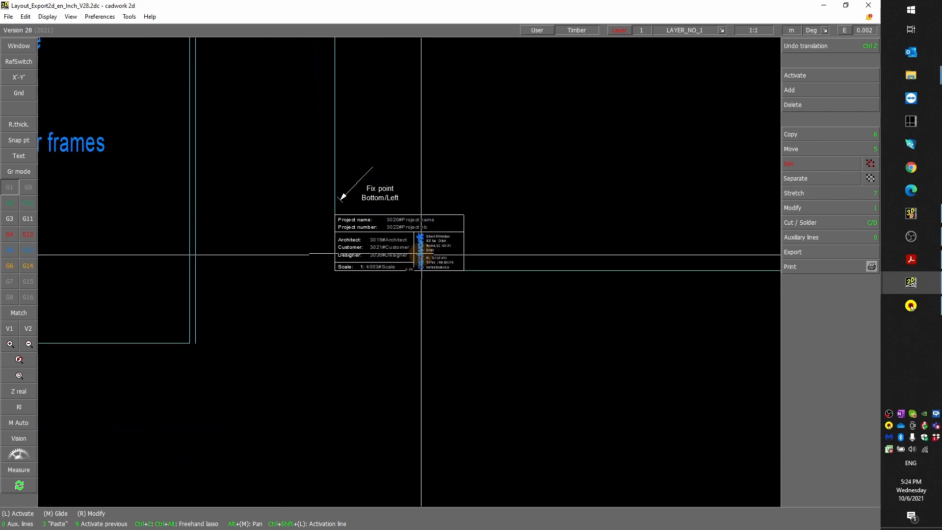
scroll(433, 170, "up", 1)
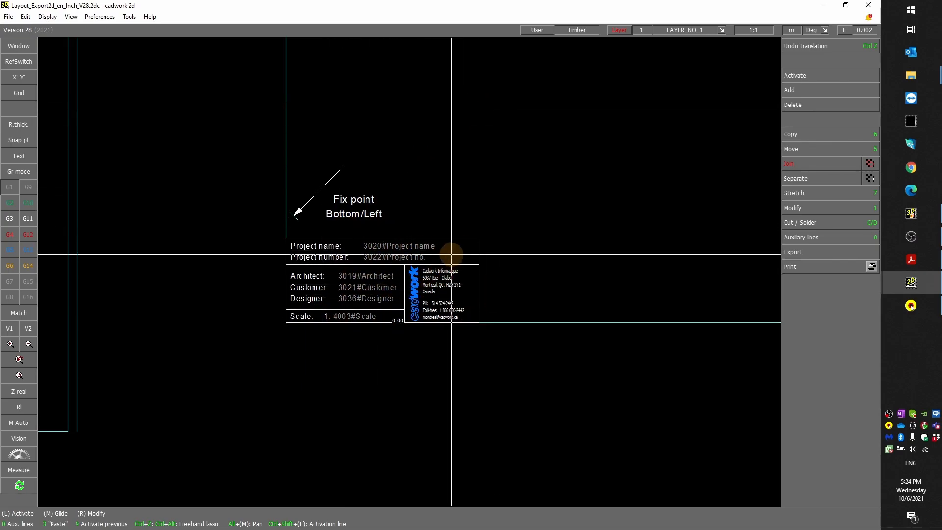
scroll(420, 256, "down", 5)
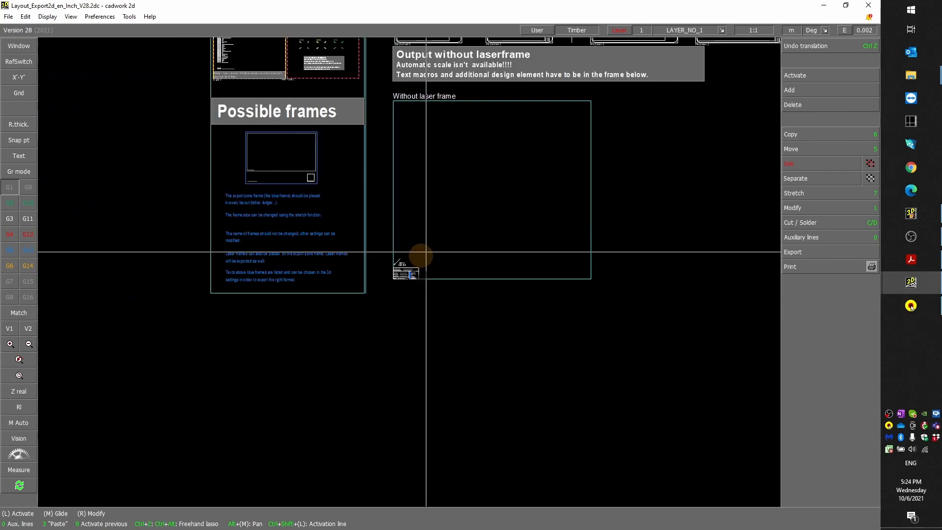
left_click(432, 224)
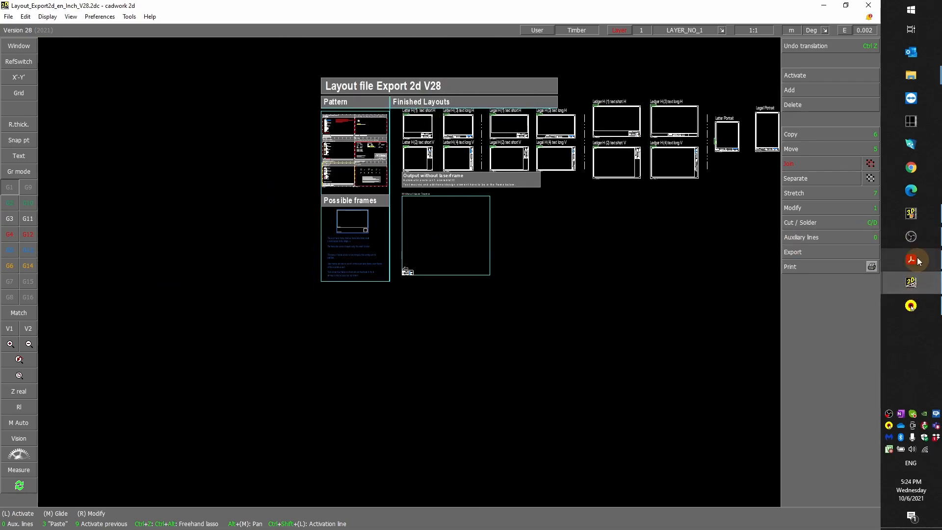
Switch to cadwork 3D, review the output frame options in the 2D layout output configuration, and close it without changes
left_click(911, 213)
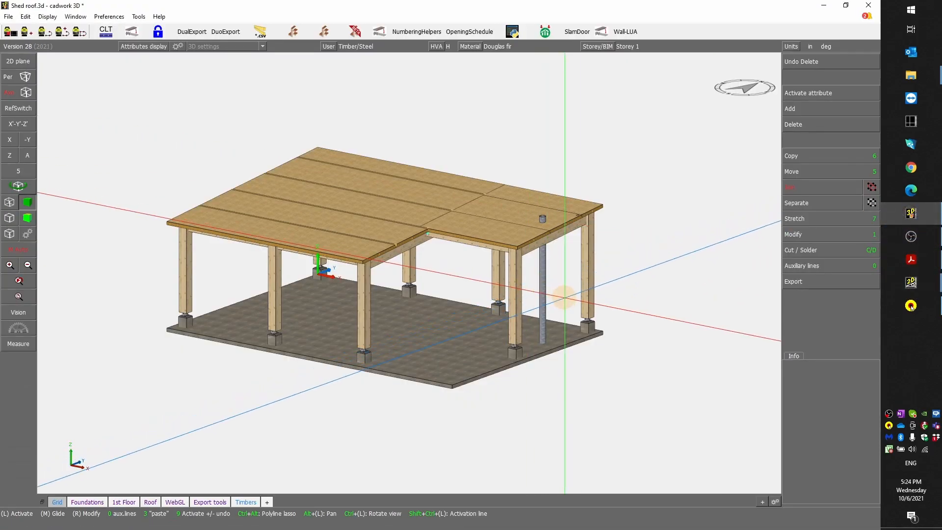
key("ctrl+F6")
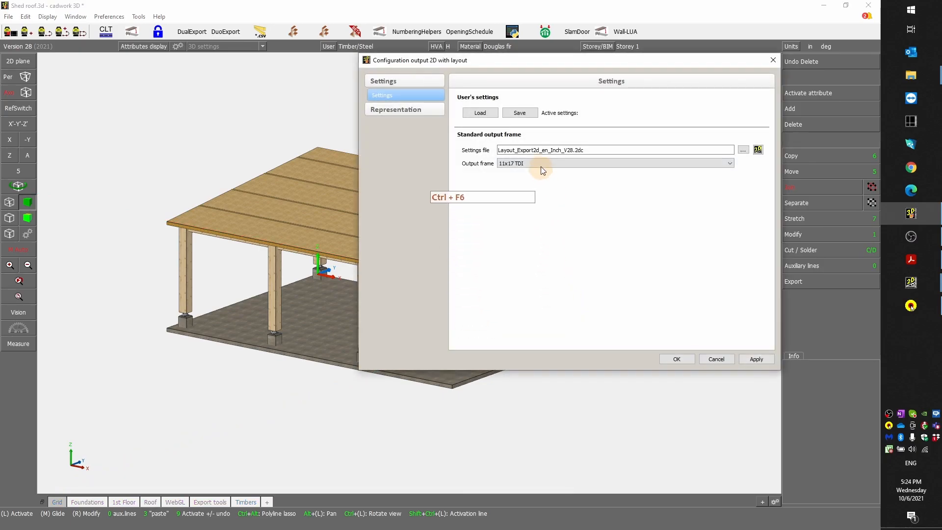
left_click(543, 165)
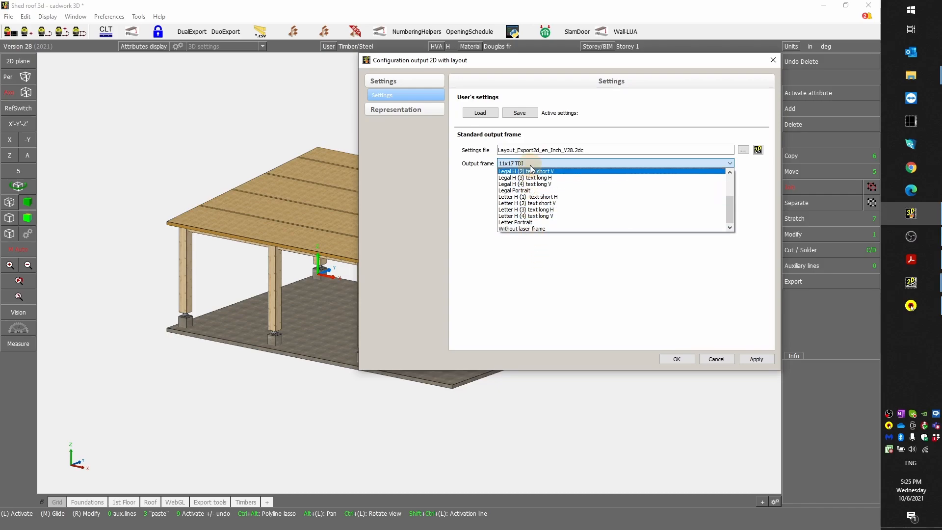
left_click(720, 359)
left_click(716, 359)
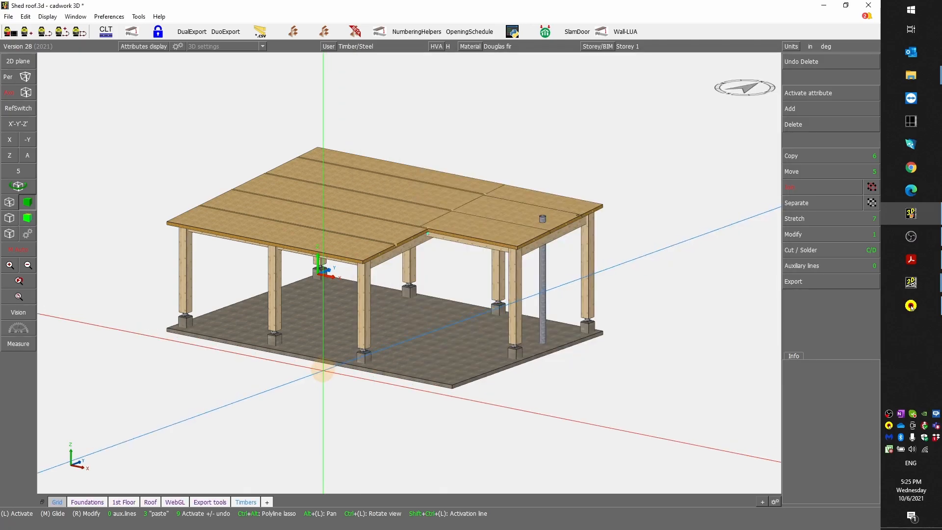
key("3")
key("Return")
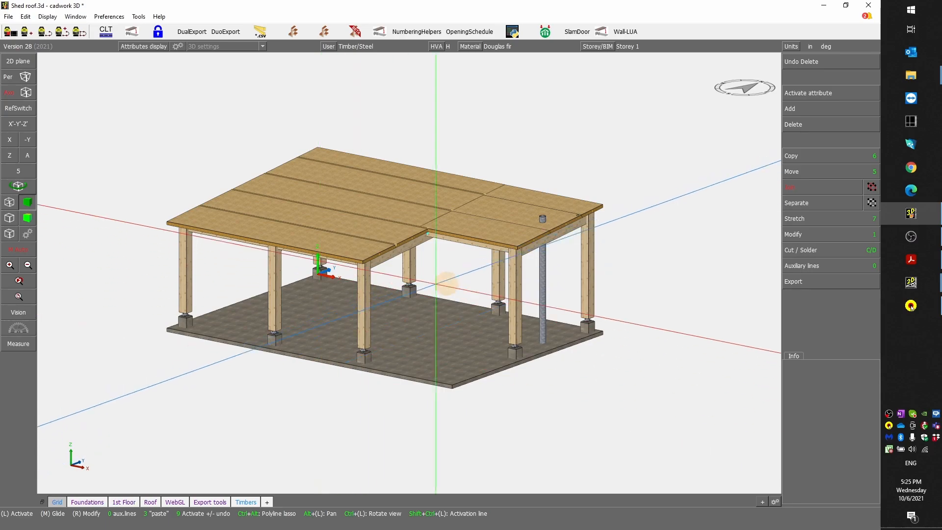
Switch to S7.2d and make the SC 1/2"=1' layer current using its text in the scale list
left_click(921, 287)
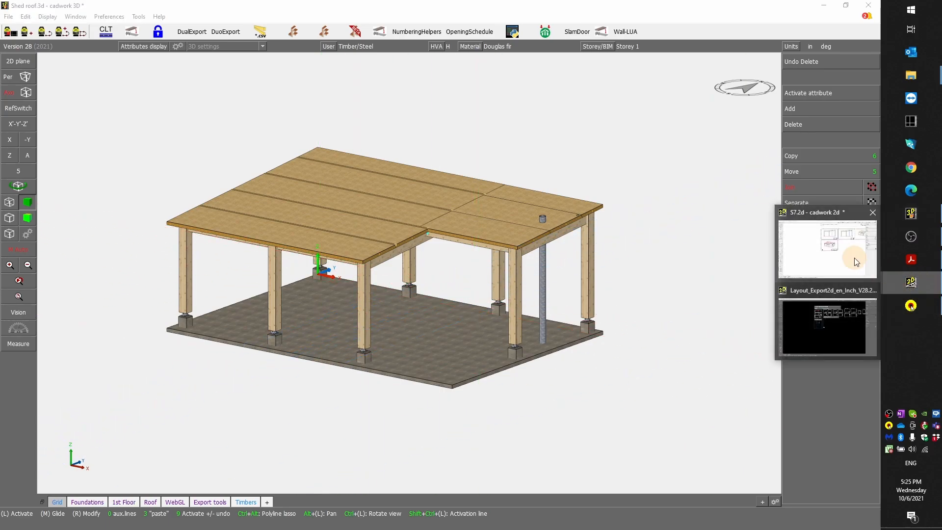
left_click(827, 249)
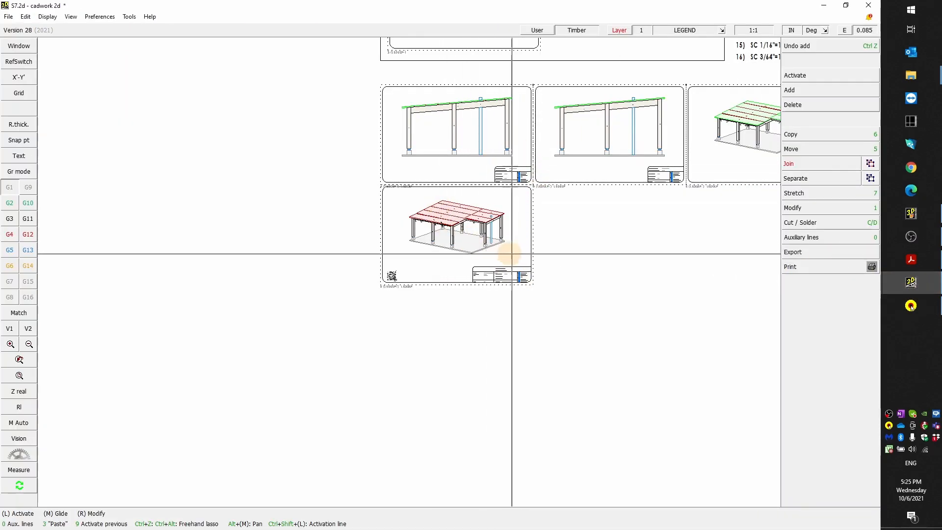
scroll(488, 223, "up", 2)
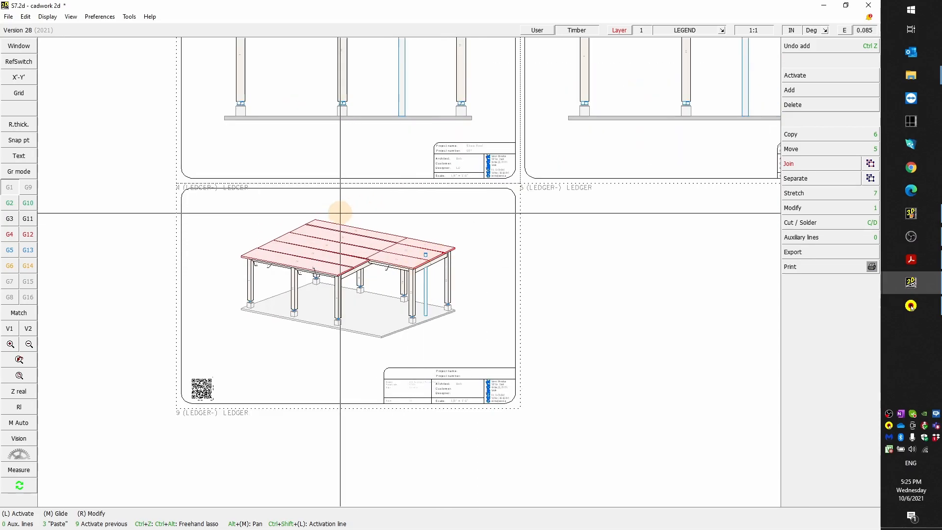
scroll(285, 317, "down", 5)
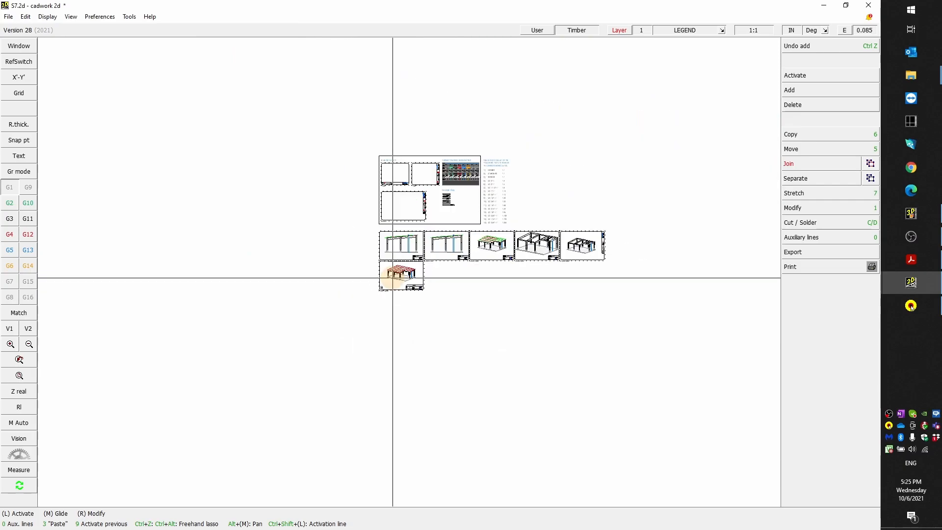
scroll(409, 272, "up", 2)
scroll(409, 272, "up", 2)
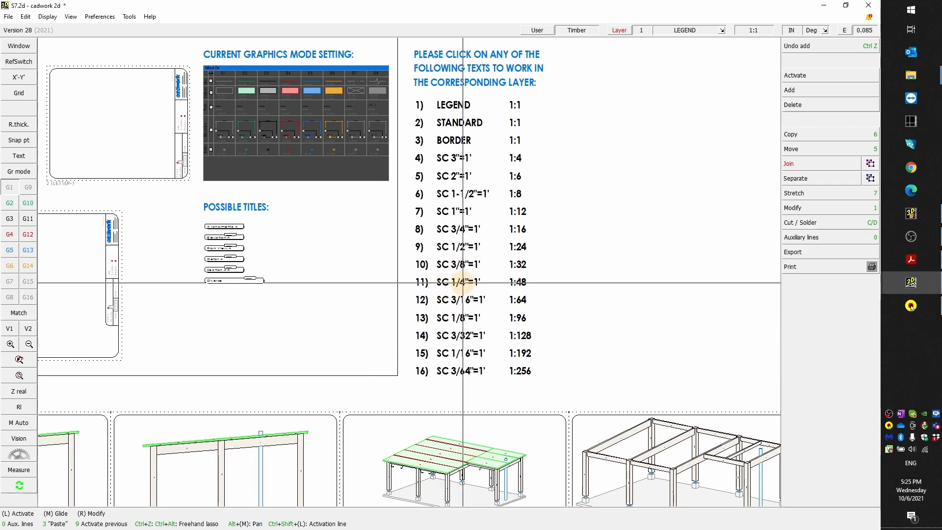
left_click(457, 248)
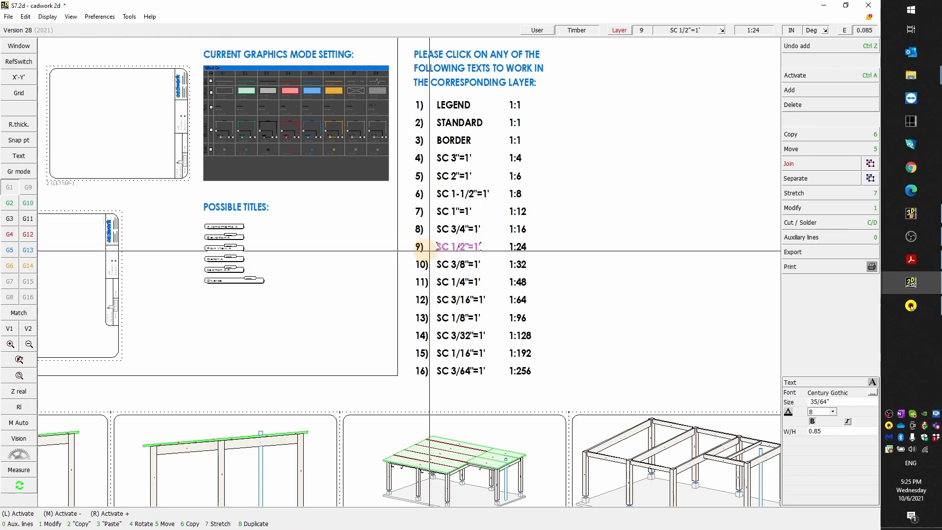
Make the SC 1/4"=1' layer current and paste the shed view beside the lower sheet
left_click(454, 283)
scroll(362, 379, "down", 5)
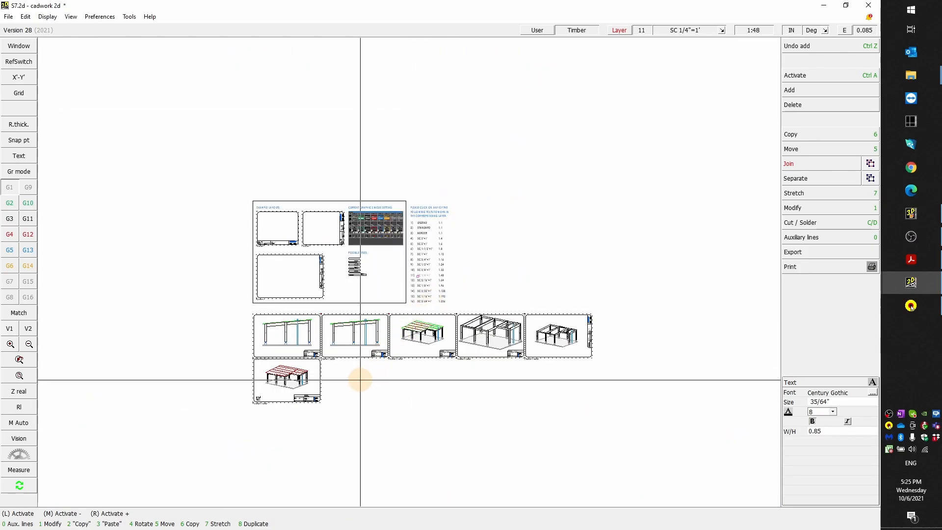
scroll(396, 272, "up", 3)
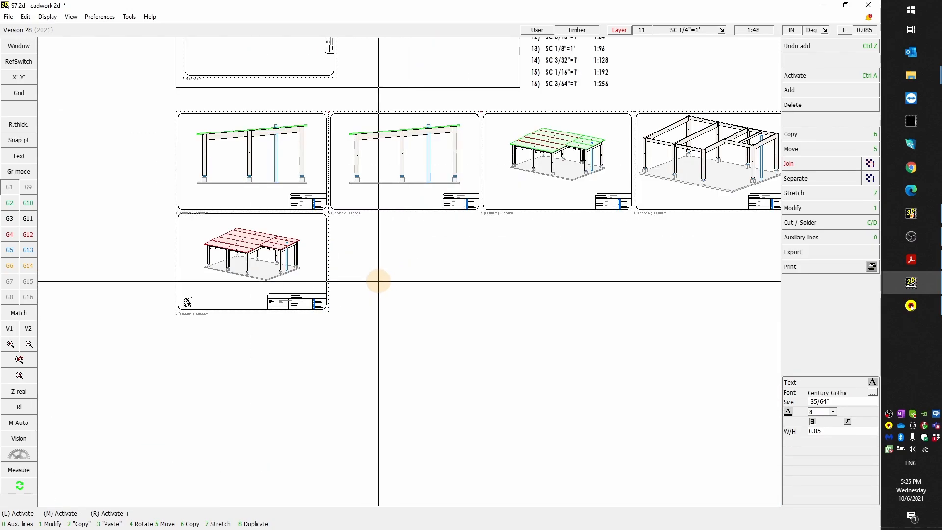
key("3")
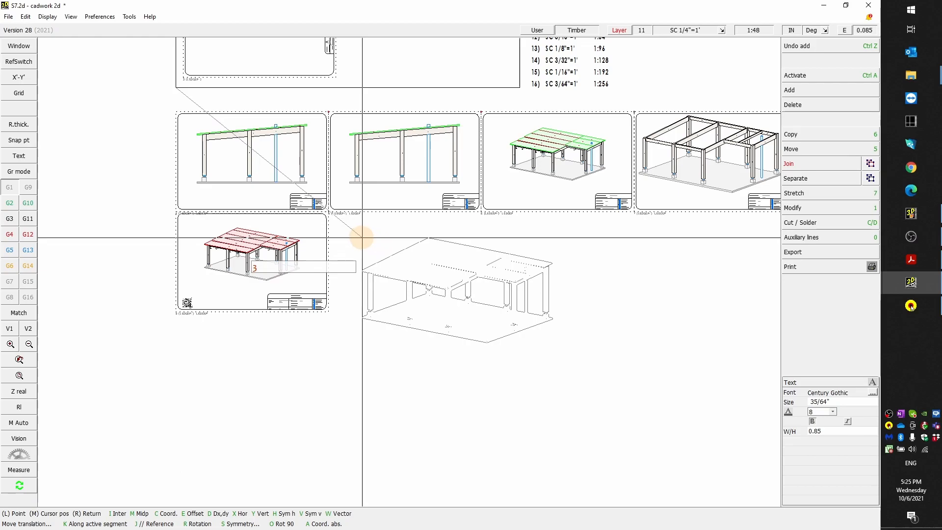
left_click(351, 236)
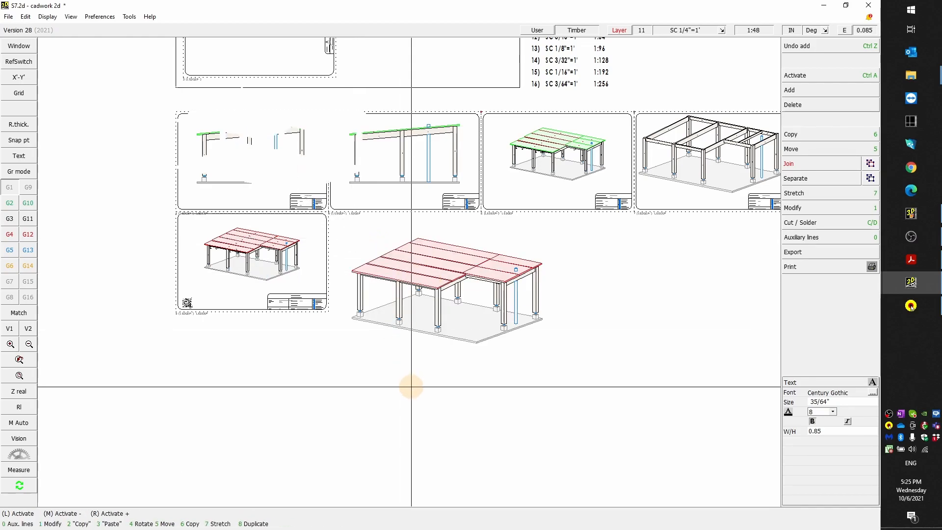
Examine the pasted shed view's roof and post surfaces, its current layer scale, and how it compares with the framed sheets
left_click(440, 280)
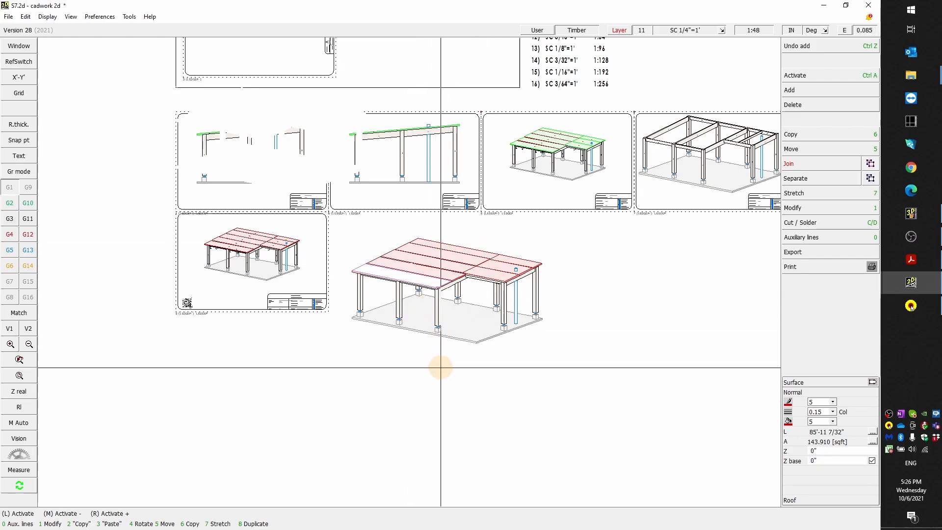
left_click(466, 294)
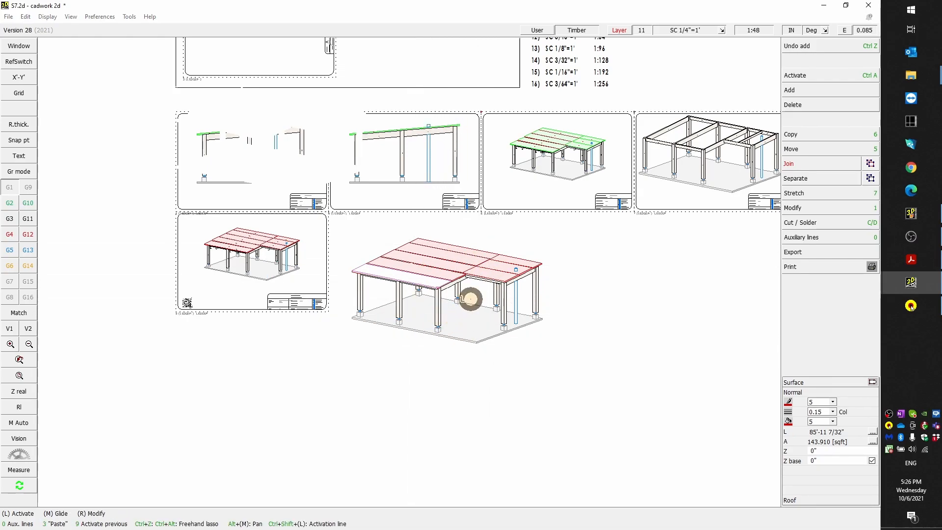
scroll(410, 267, "up", 5)
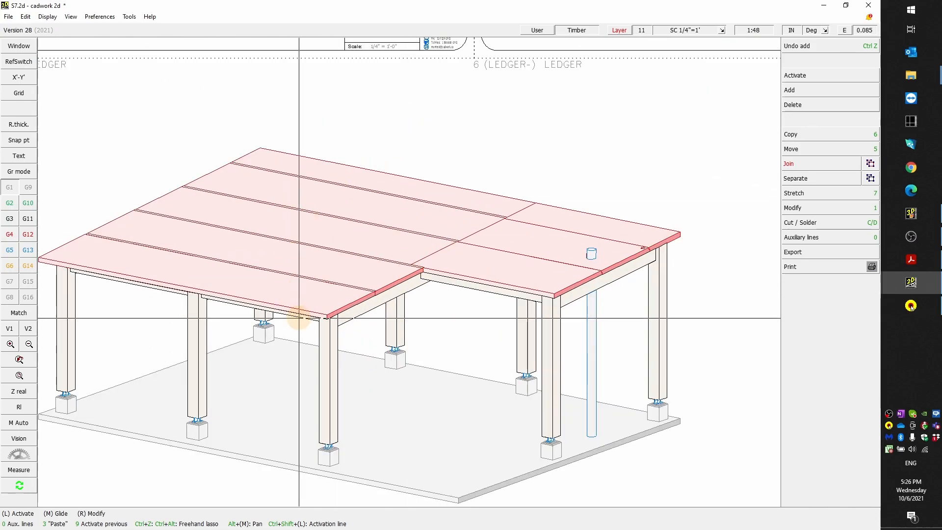
scroll(298, 318, "down", 5)
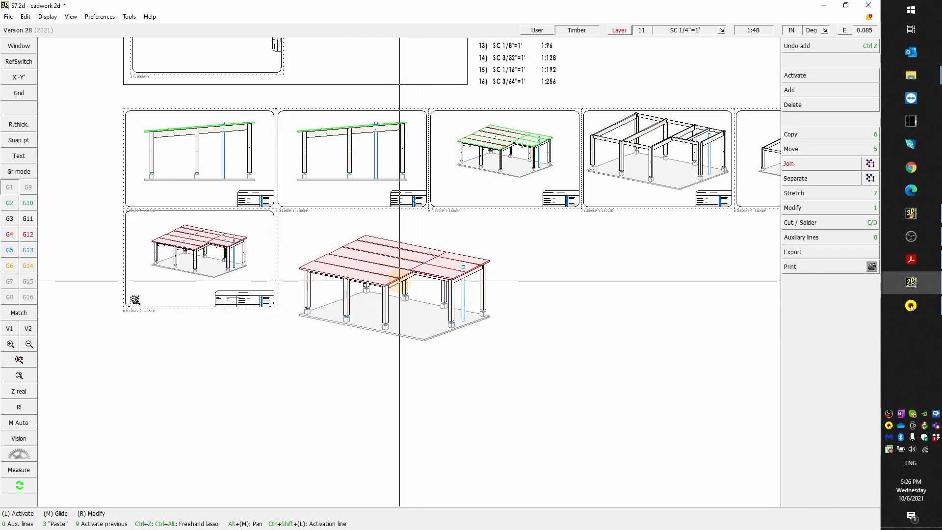
scroll(410, 271, "up", 3)
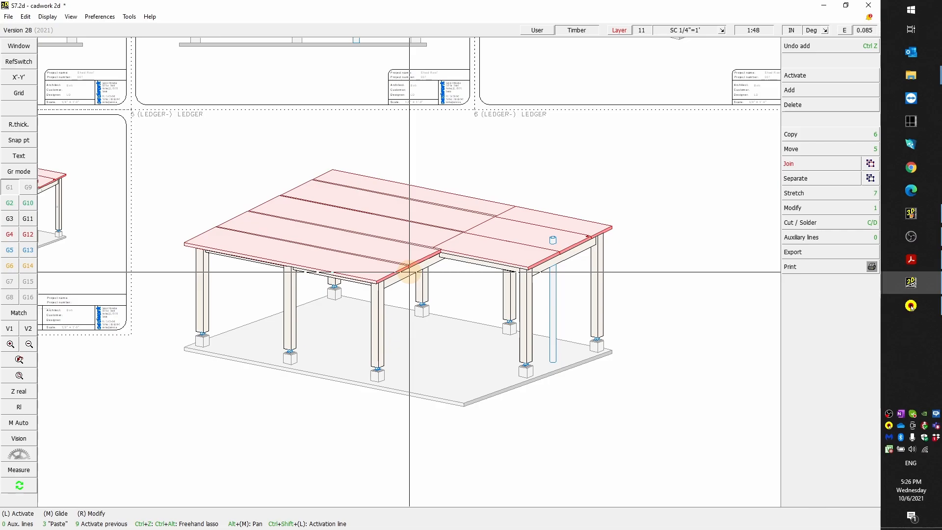
left_click(421, 293)
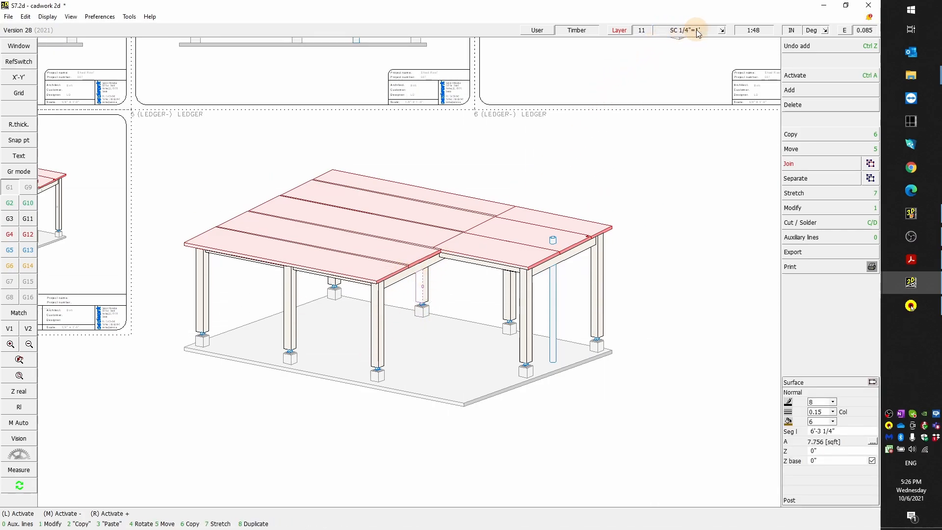
left_click(648, 183)
scroll(481, 260, "down", 3)
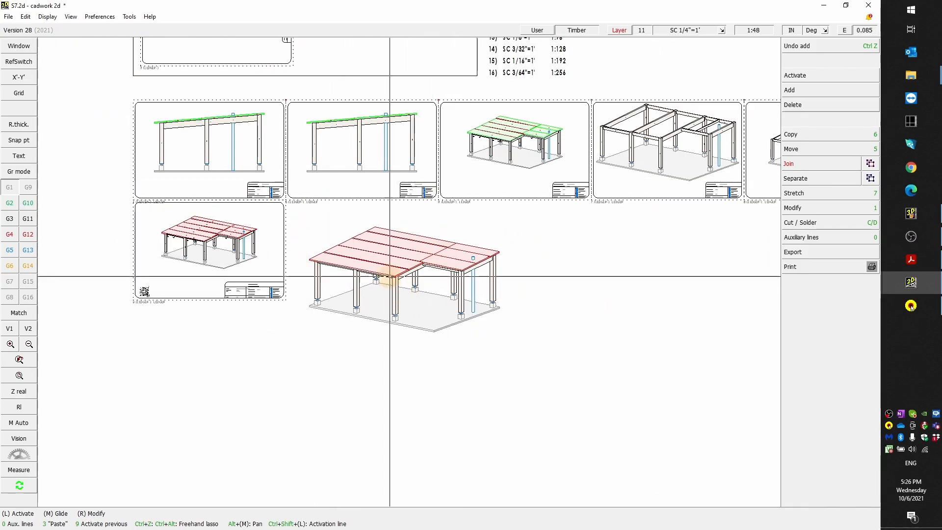
scroll(391, 281, "up", 4)
scroll(385, 319, "down", 2)
scroll(505, 320, "down", 2)
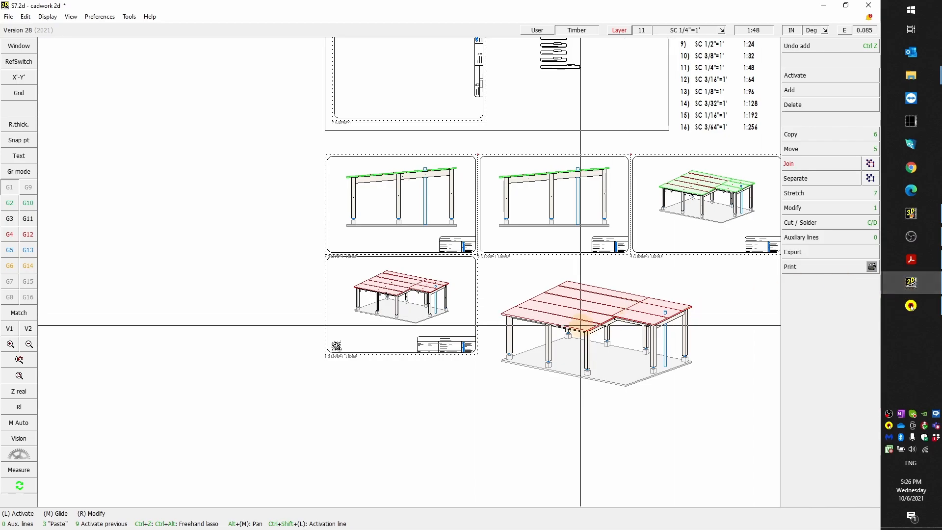
scroll(564, 325, "up", 3)
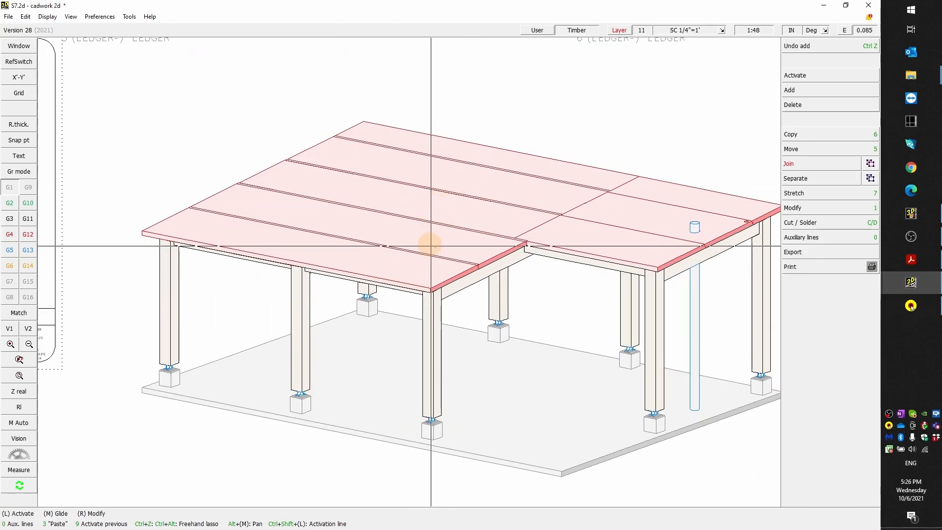
Switch to cadwork 3D and review the settings, hidden-line, scale, label and smoothing options for 2D output without layout, accepting them as they are
left_click(911, 213)
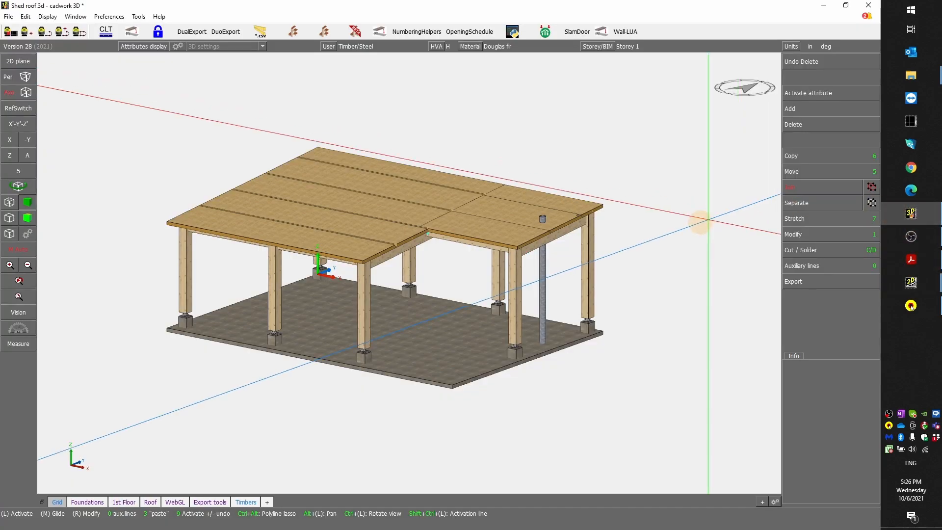
left_click(811, 287)
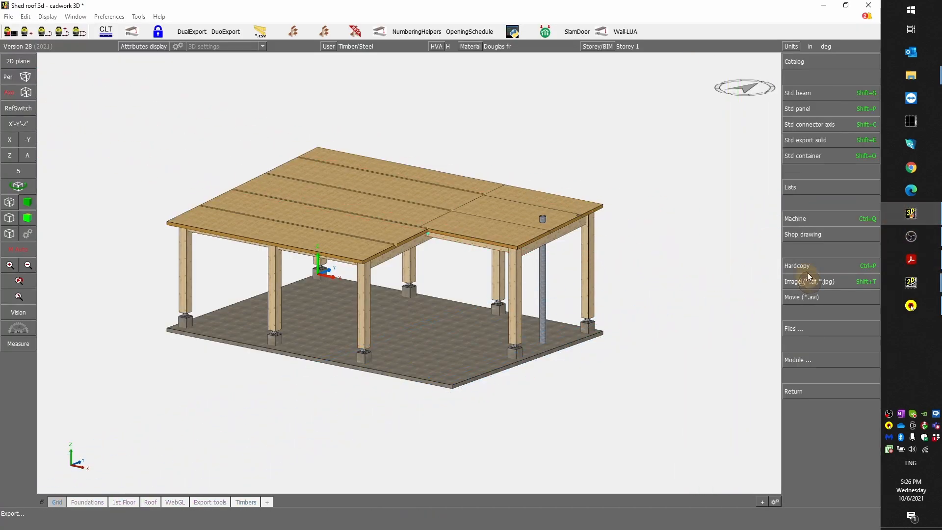
left_click(809, 234)
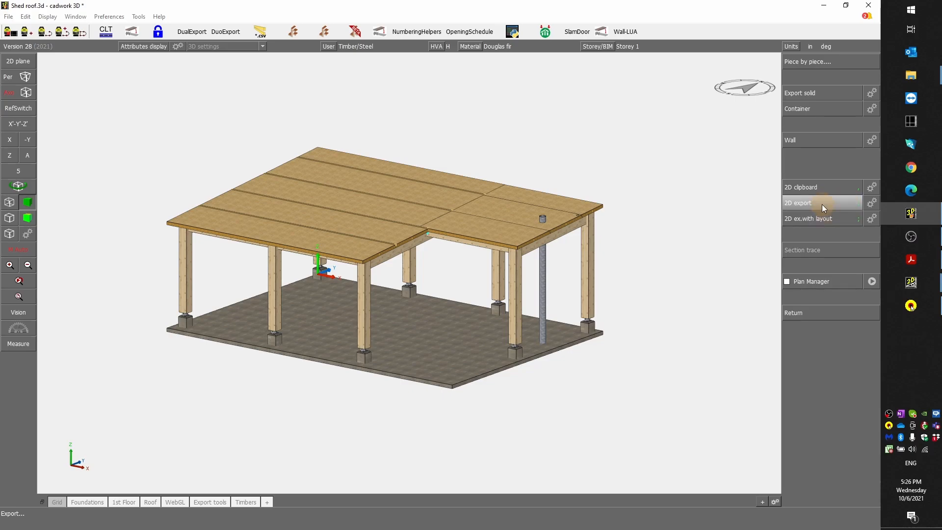
left_click(872, 202)
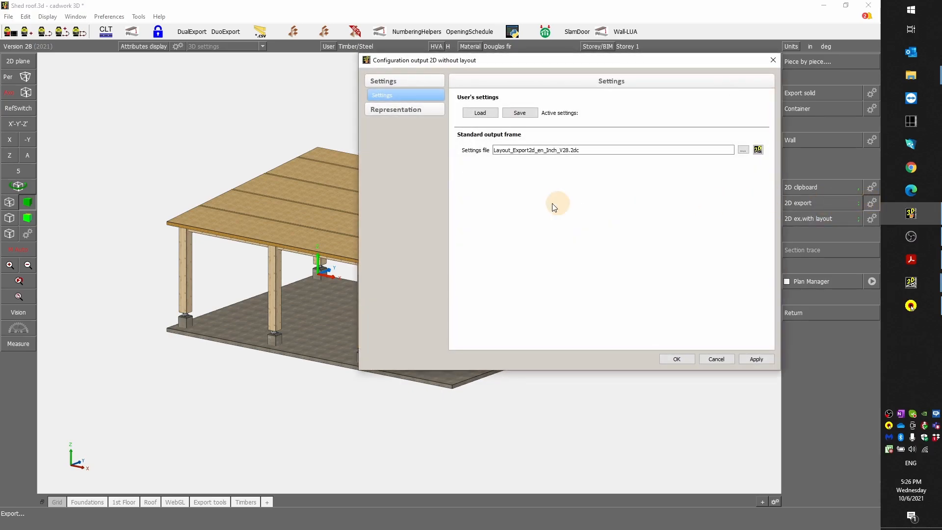
left_click(422, 110)
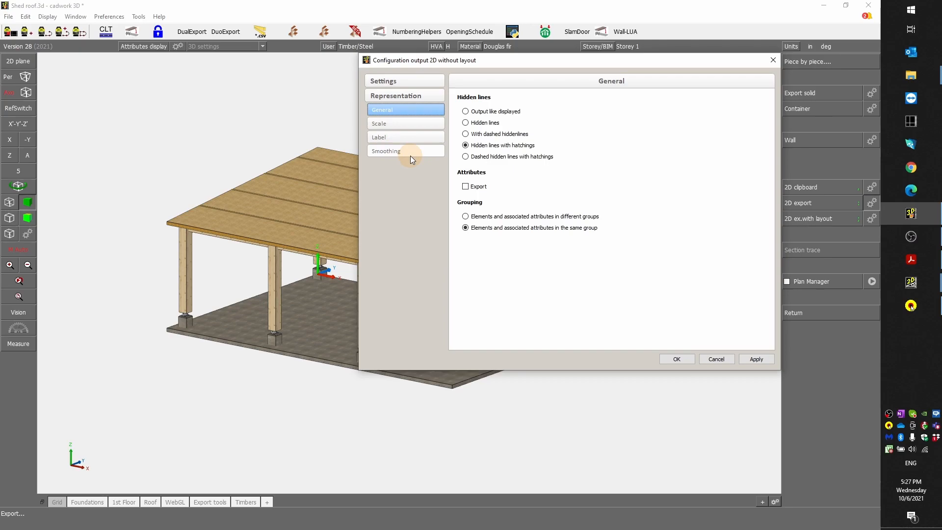
left_click(416, 128)
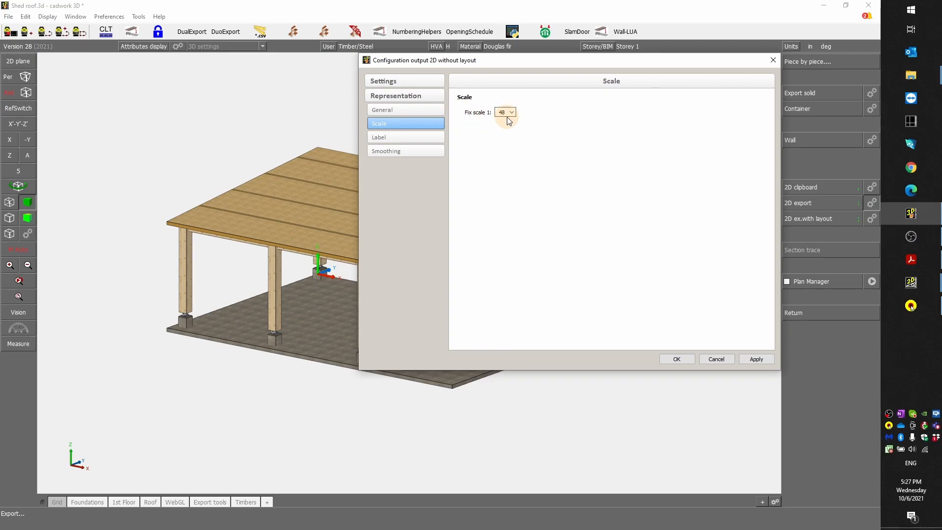
left_click(391, 138)
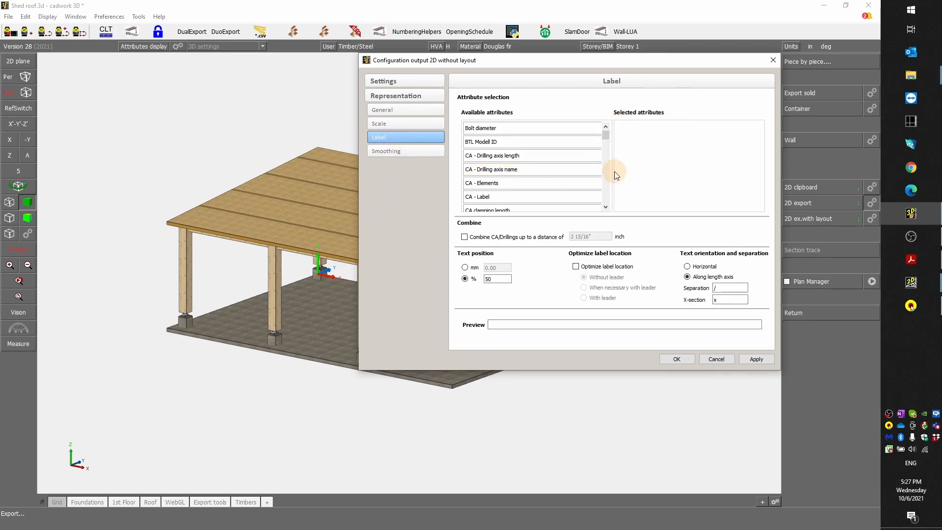
left_click(392, 156)
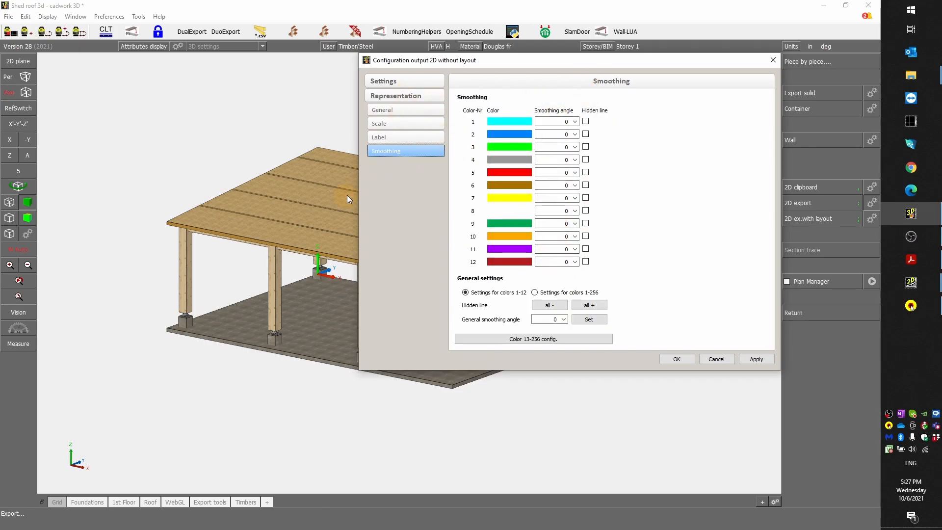
left_click(757, 359)
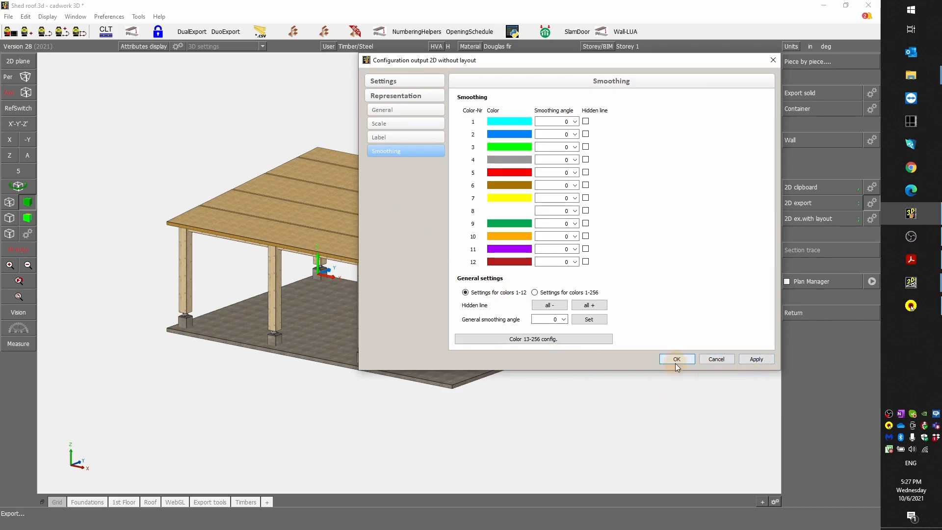
left_click(676, 358)
right_click(680, 230)
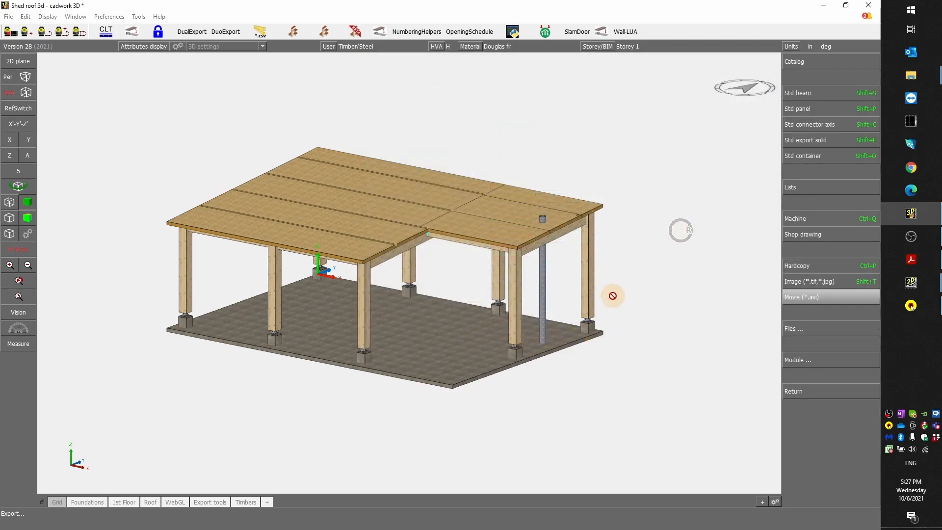
right_click(630, 276)
Switch to the Layout_Export2d_en_Inch_V28 file, look over its patterns and finished layouts, and close the file
mouse_move(912, 282)
left_click(822, 255)
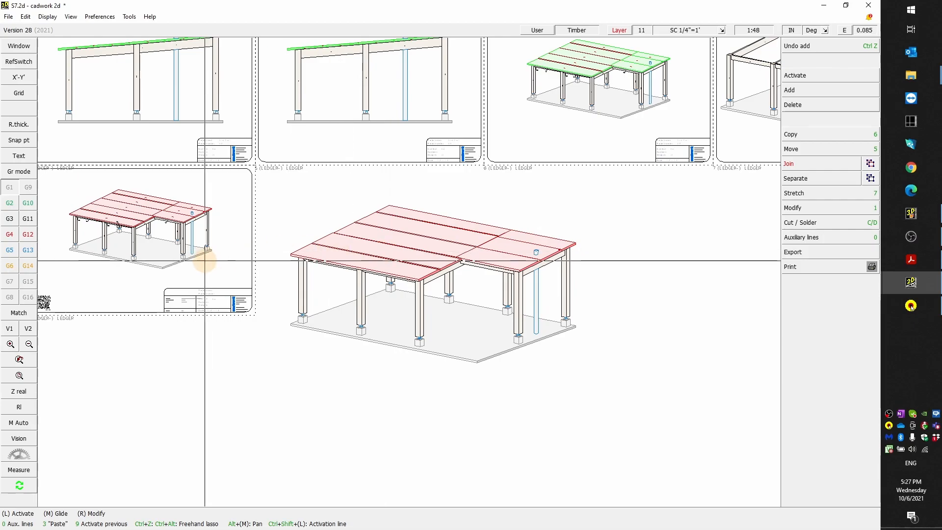
mouse_move(911, 282)
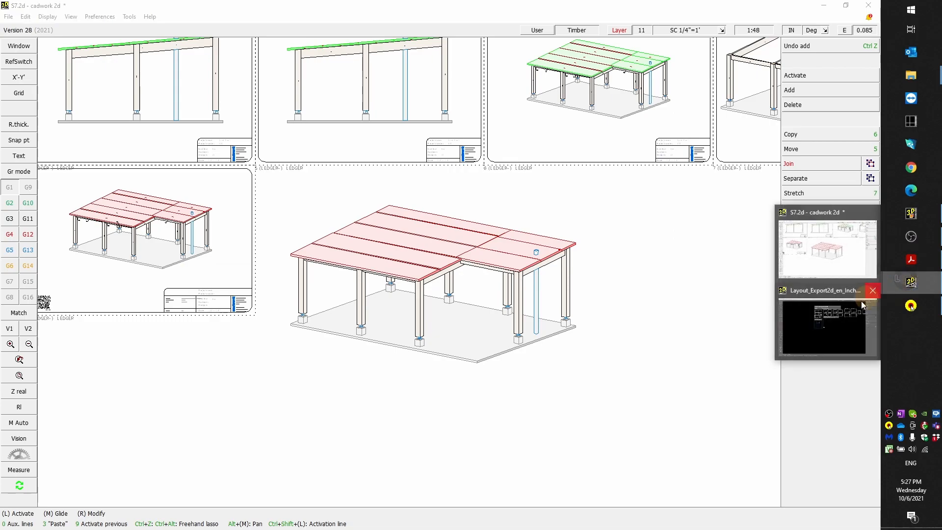
left_click(873, 301)
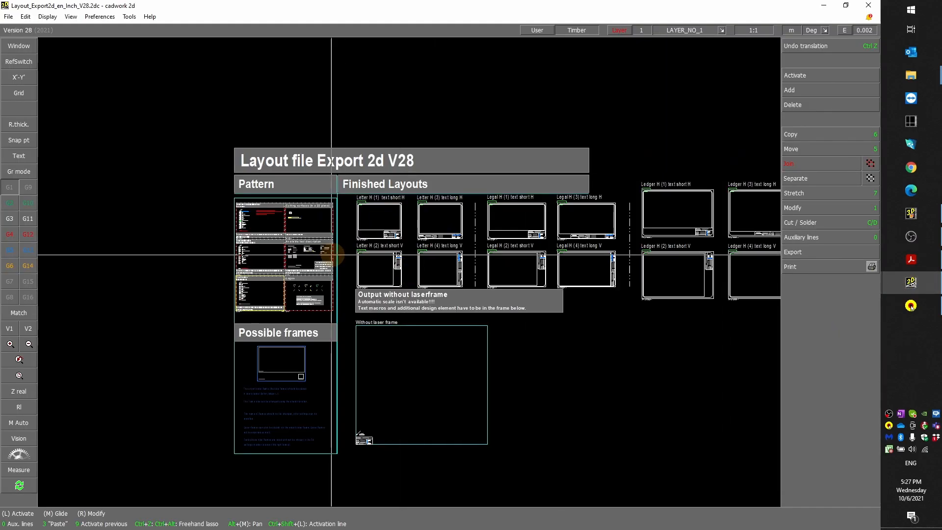
scroll(268, 241, "up", 3)
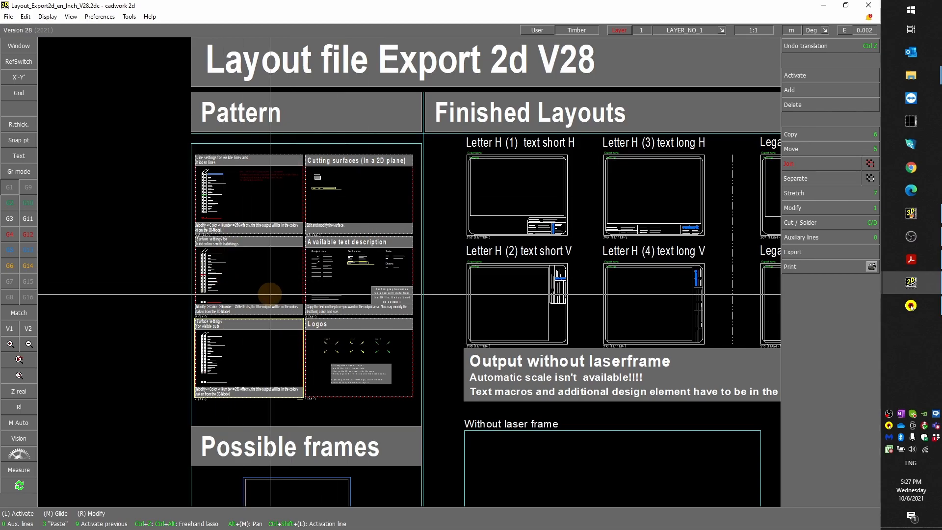
scroll(316, 287, "down", 1)
scroll(415, 373, "down", 3)
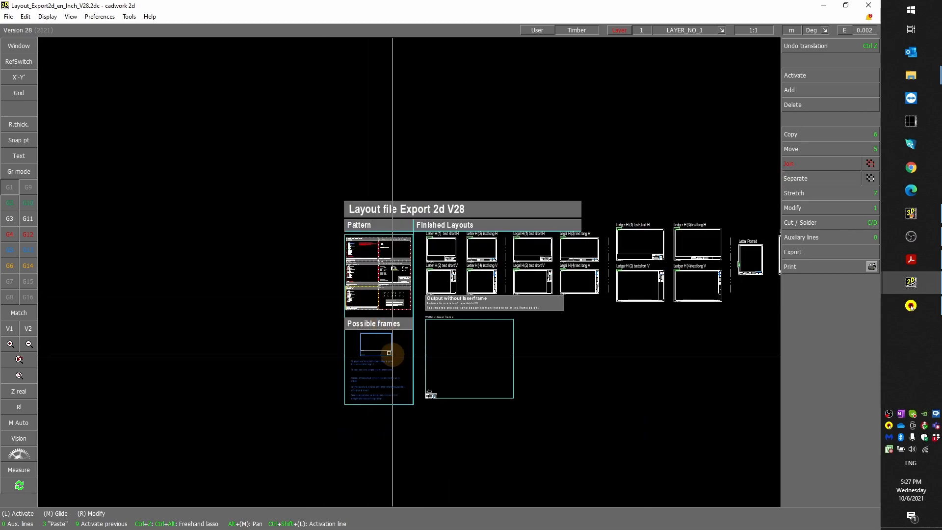
mouse_move(415, 393)
left_mouse_down()
mouse_move(841, 155)
mouse_move(753, 189)
mouse_move(761, 194)
left_mouse_up()
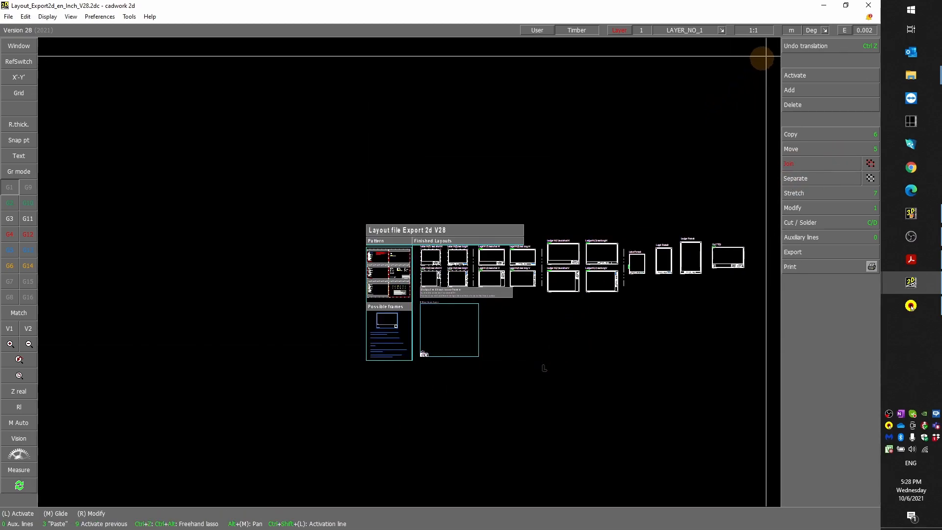
left_click(868, 5)
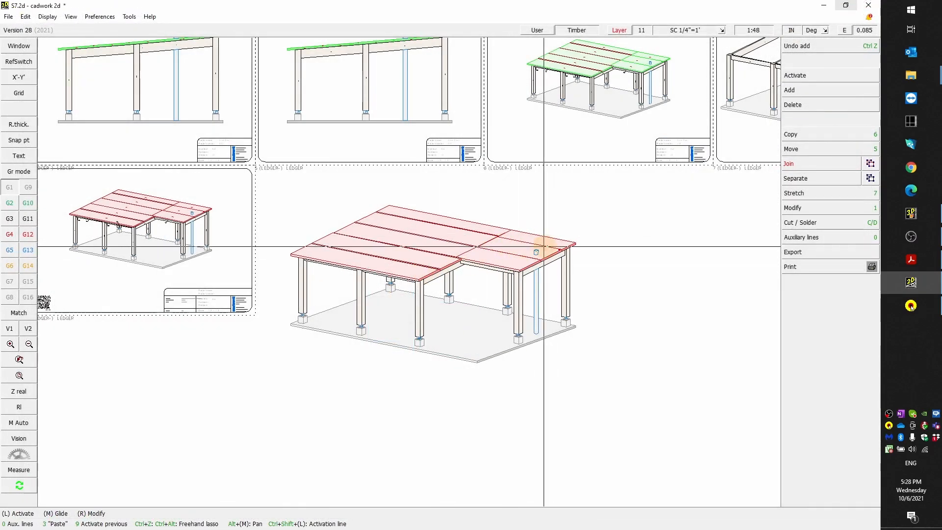
Switch to cadwork 3D and examine the shed model around the post base near the pipe
scroll(638, 258, "down", 3)
left_click(909, 216)
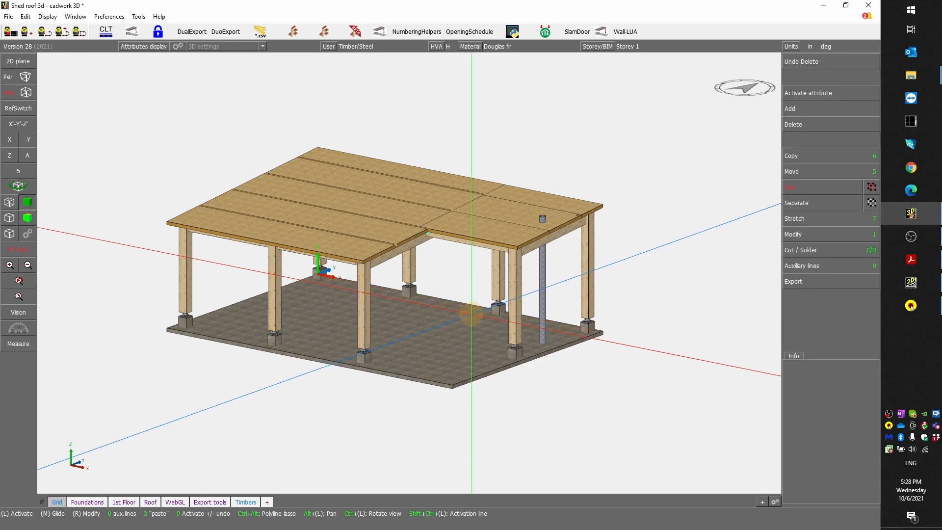
scroll(410, 270, "up", 5)
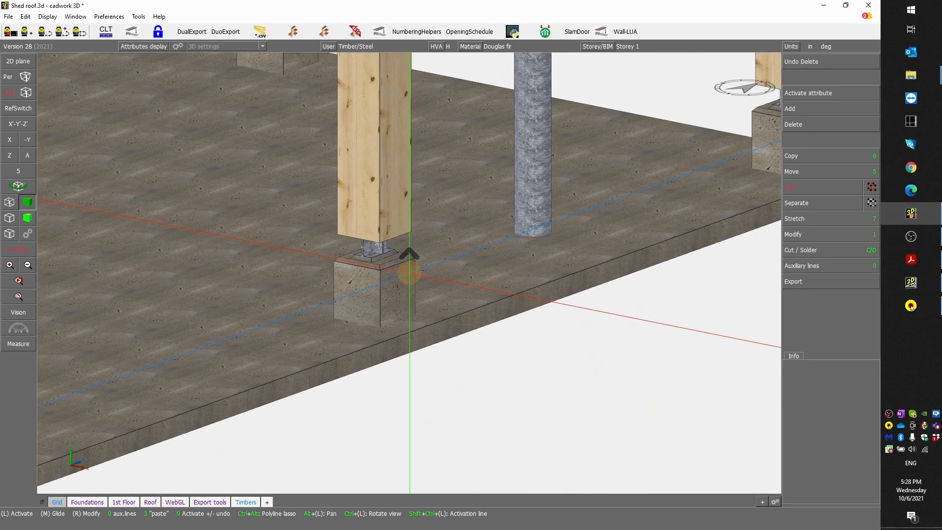
scroll(410, 270, "down", 5)
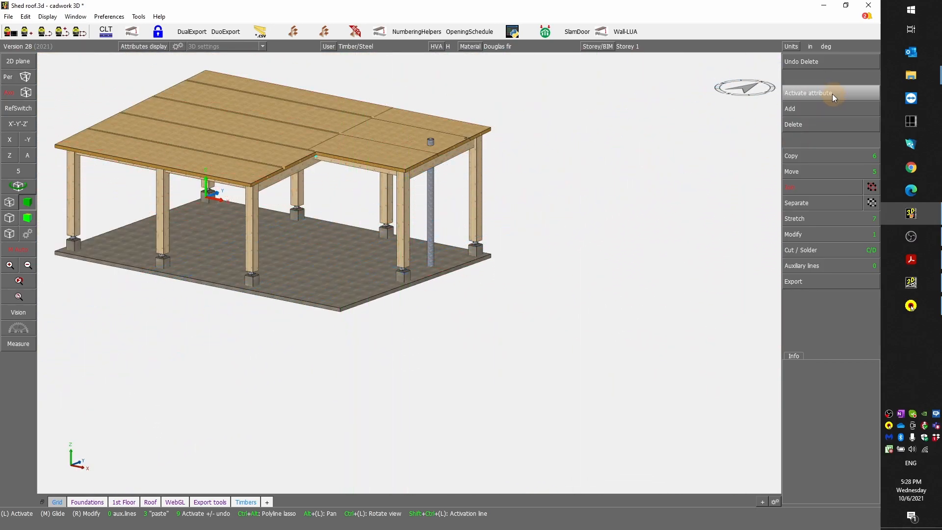
left_click(825, 109)
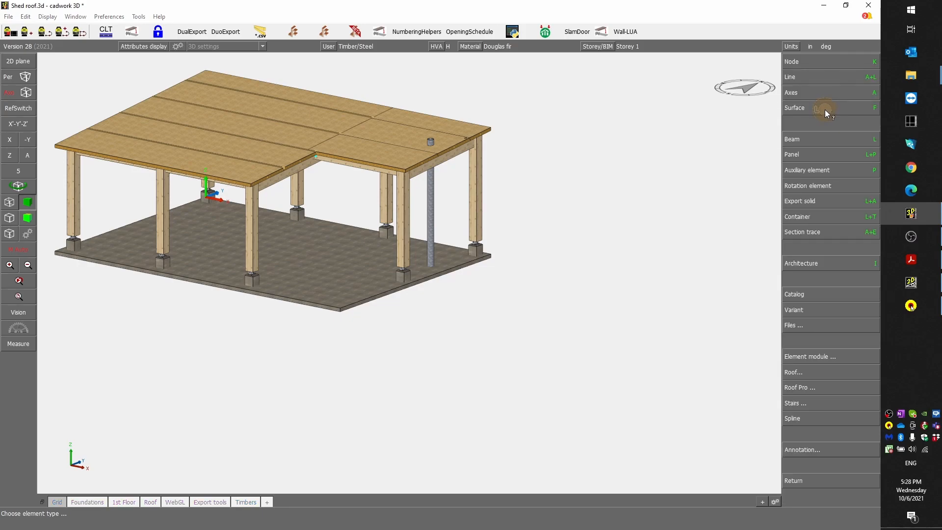
left_click(832, 200)
scroll(383, 258, "down", 3)
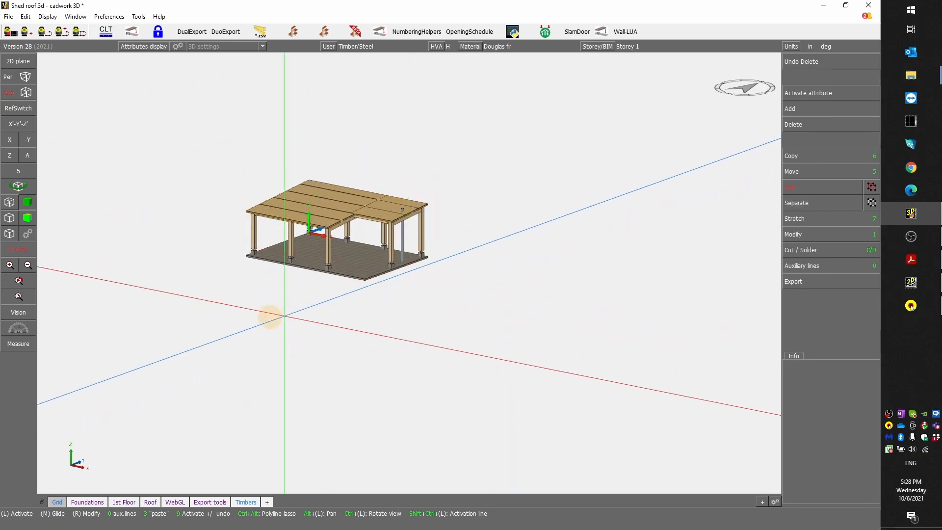
Select all elements of the shed model, including the roof, posts, bases, slab and pipe
scroll(410, 270, "up", 4)
scroll(391, 301, "down", 2)
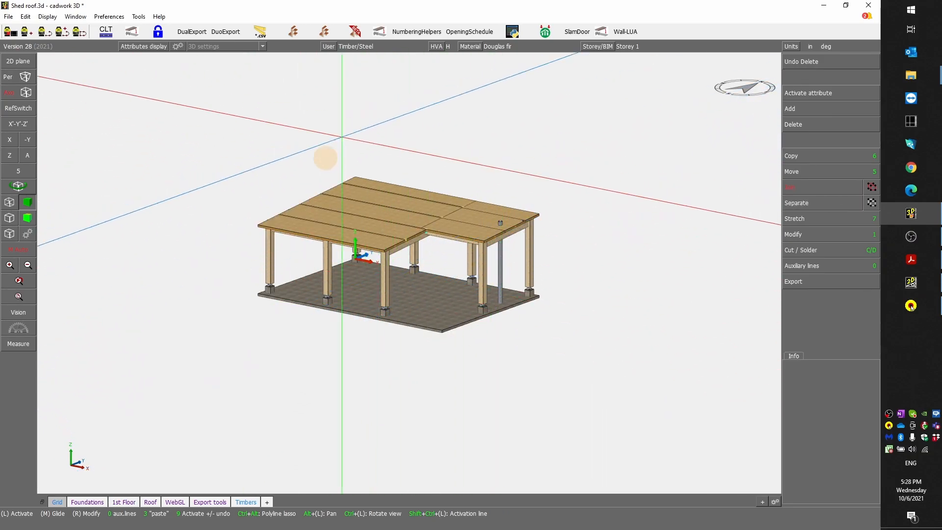
left_click_drag(206, 449, 589, 153)
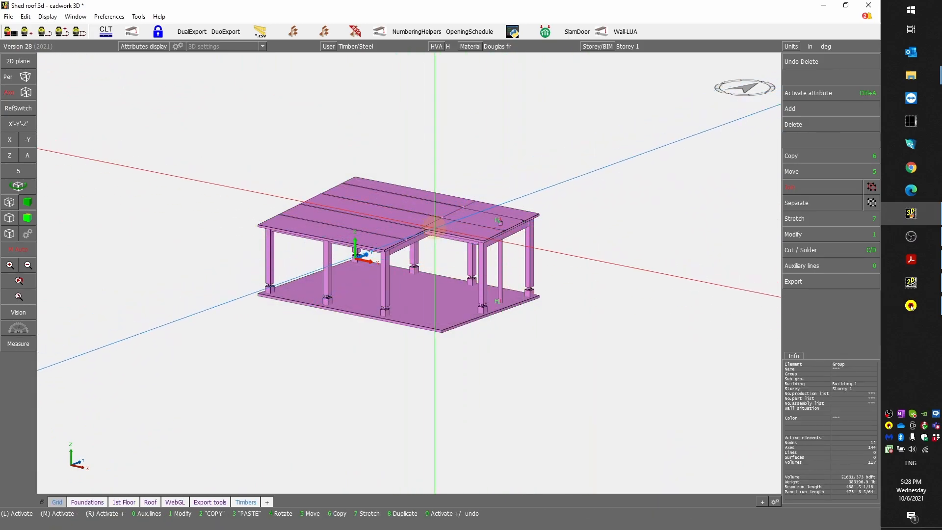
Examine the post base details along the slab edge and the selected shed as a whole
scroll(410, 269, "up", 2)
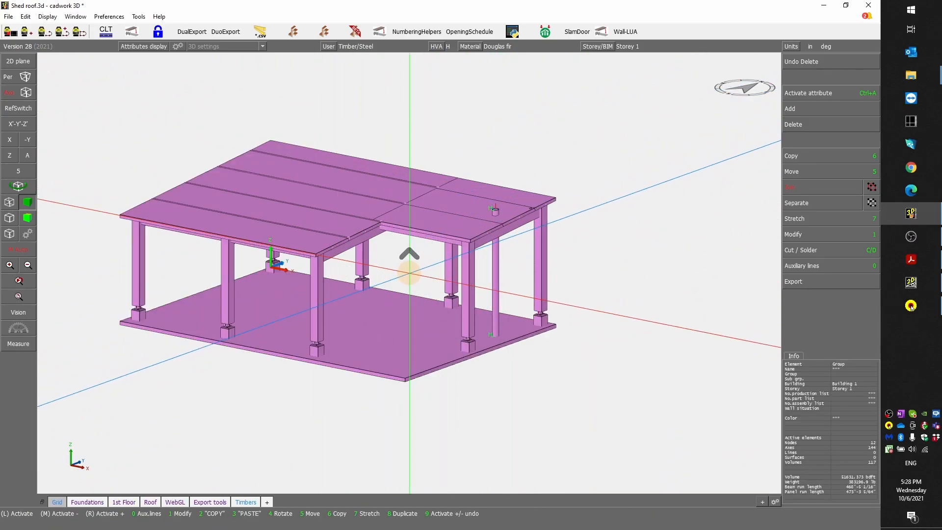
scroll(427, 274, "up", 5)
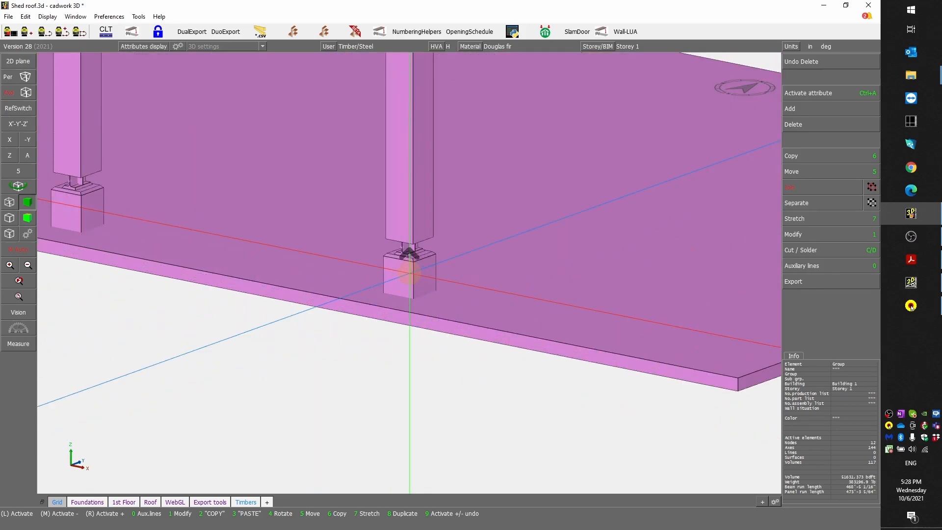
scroll(427, 275, "up", 2)
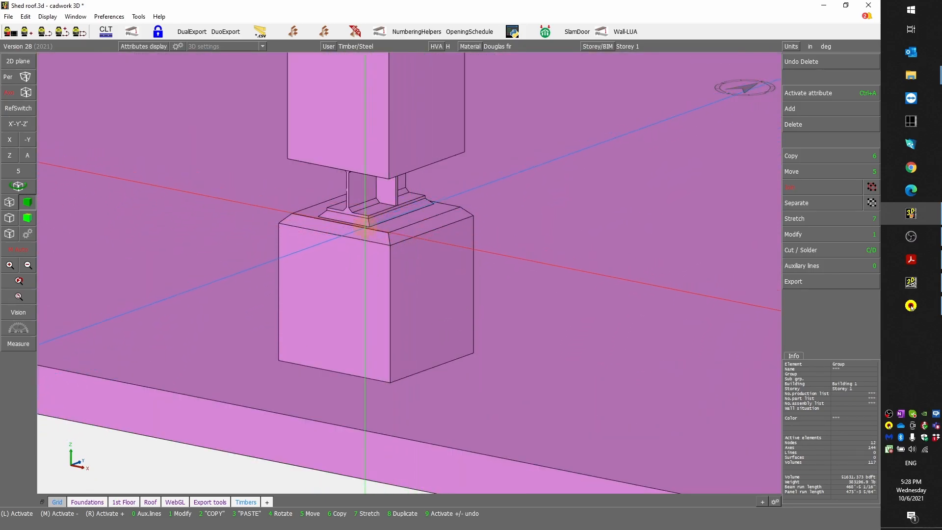
scroll(410, 271, "down", 5)
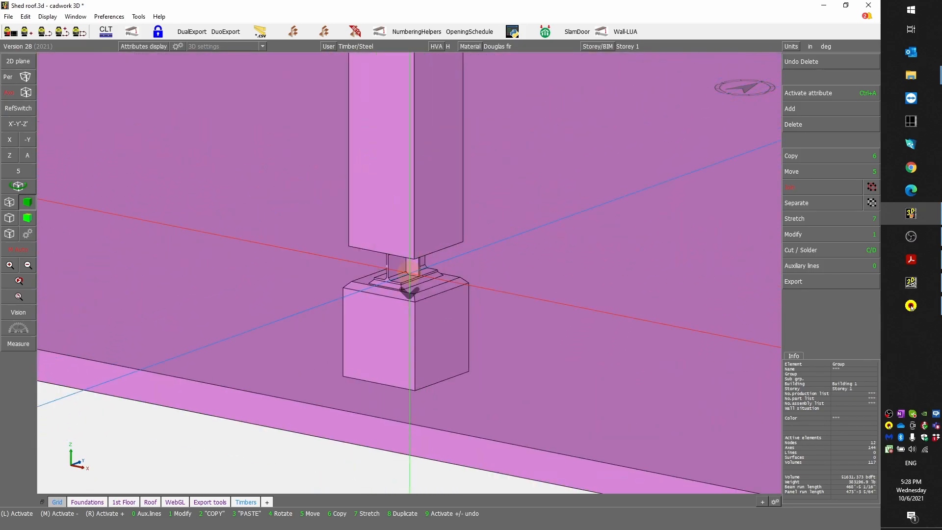
scroll(410, 271, "down", 3)
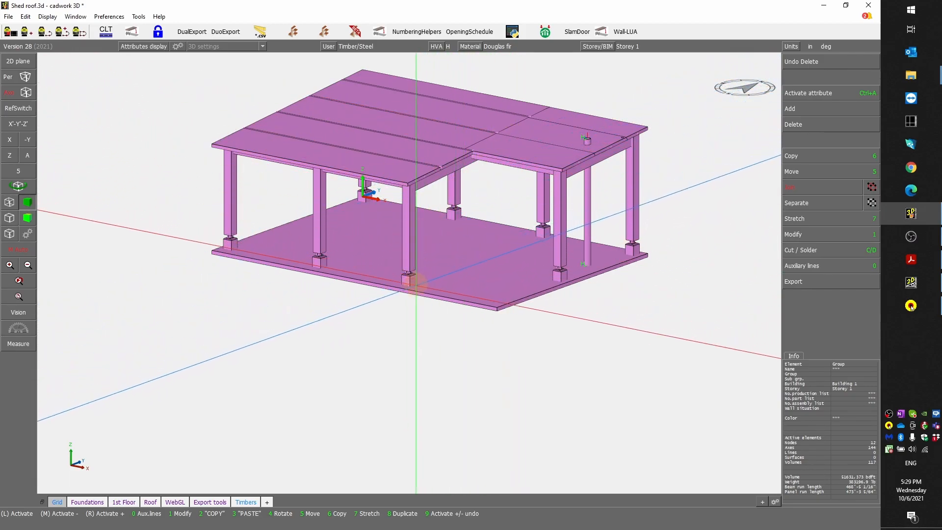
scroll(427, 272, "up", 2)
scroll(428, 273, "up", 2)
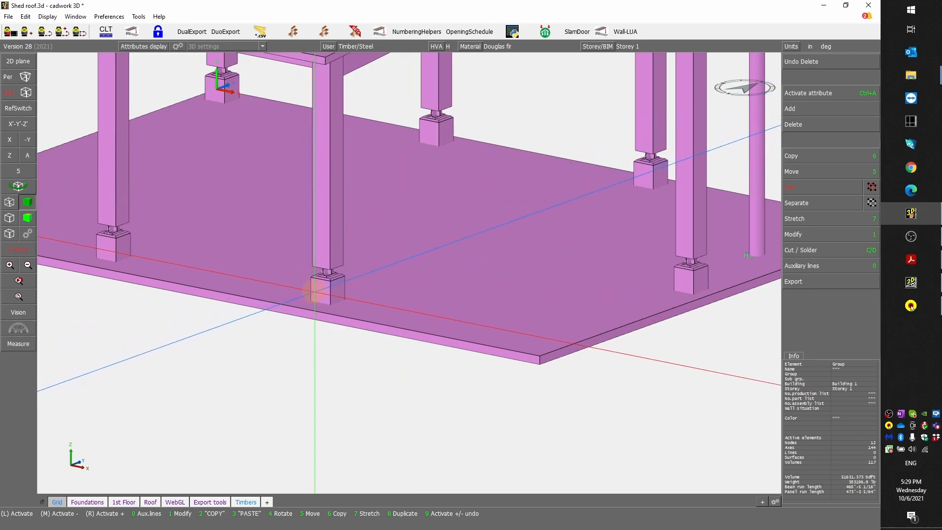
scroll(314, 290, "down", 5)
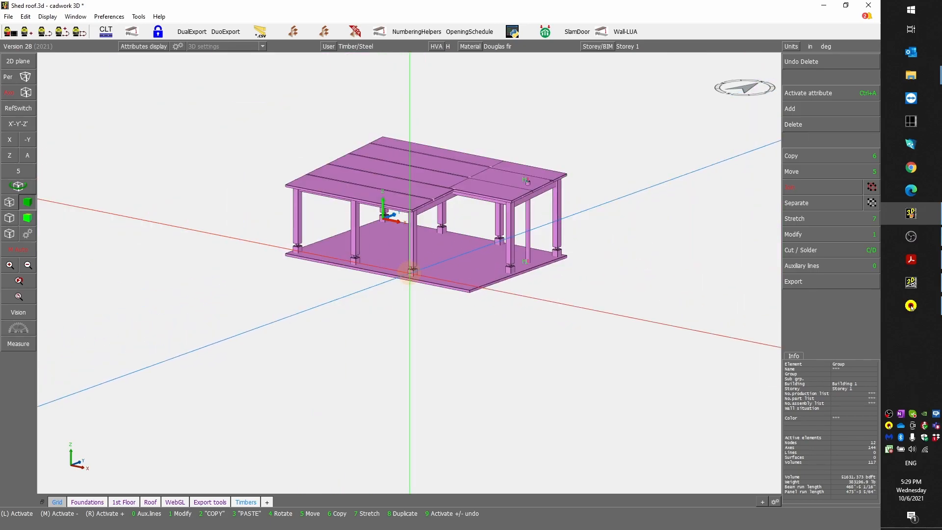
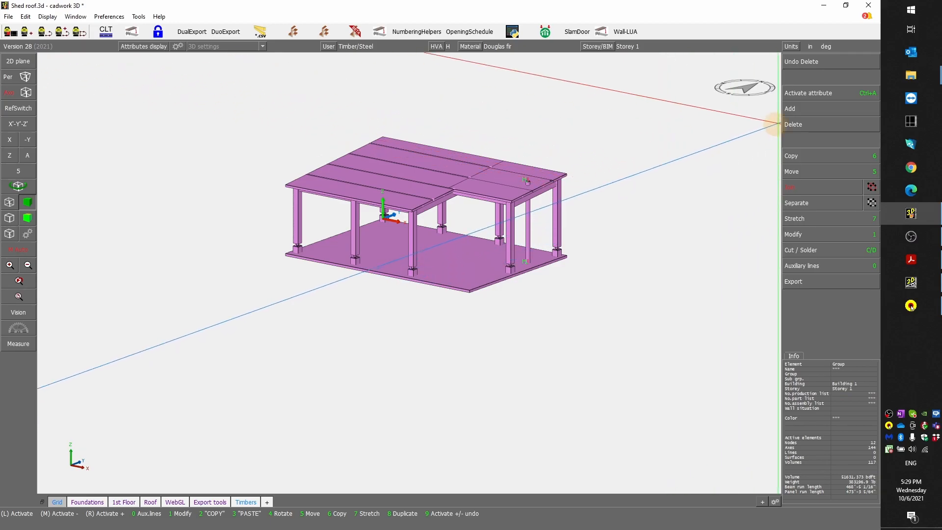
Create an automatically aligned export solid around the selected shed in Cyan, named Axo+Elevations
left_click(811, 109)
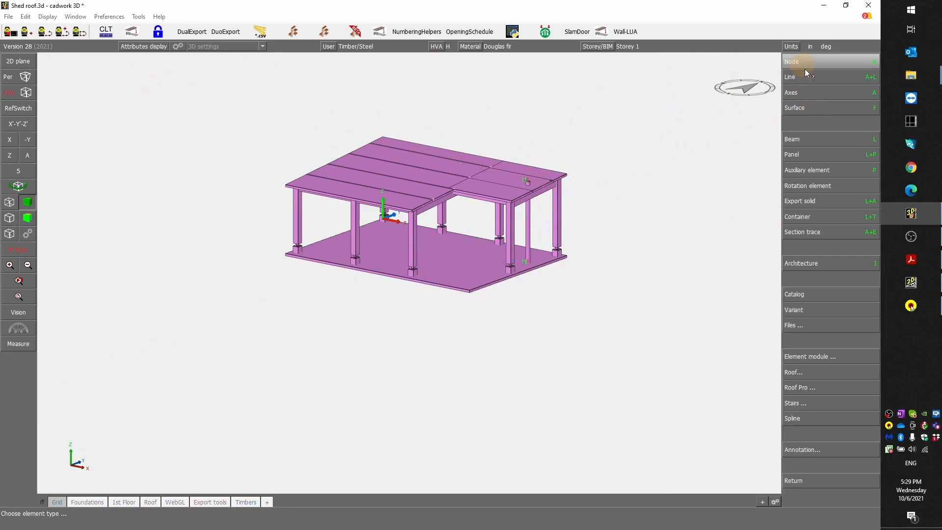
left_click(815, 202)
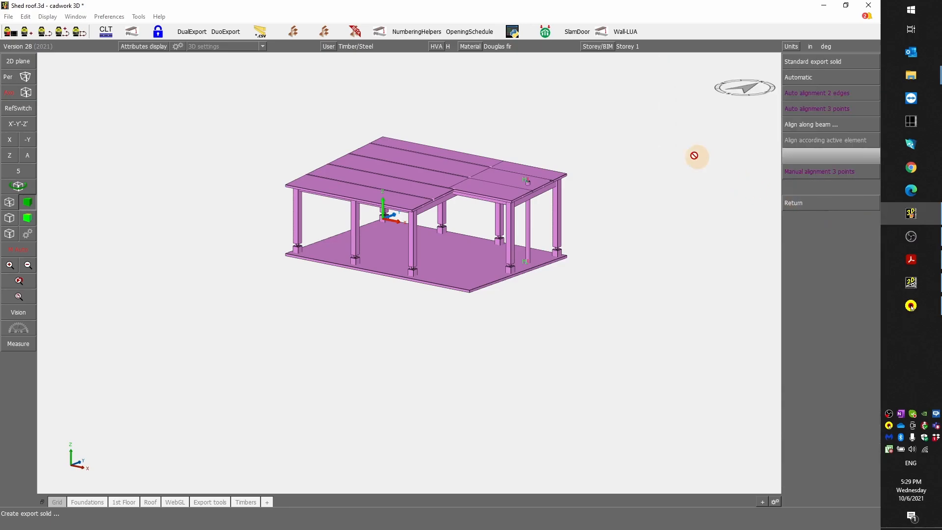
left_click(812, 78)
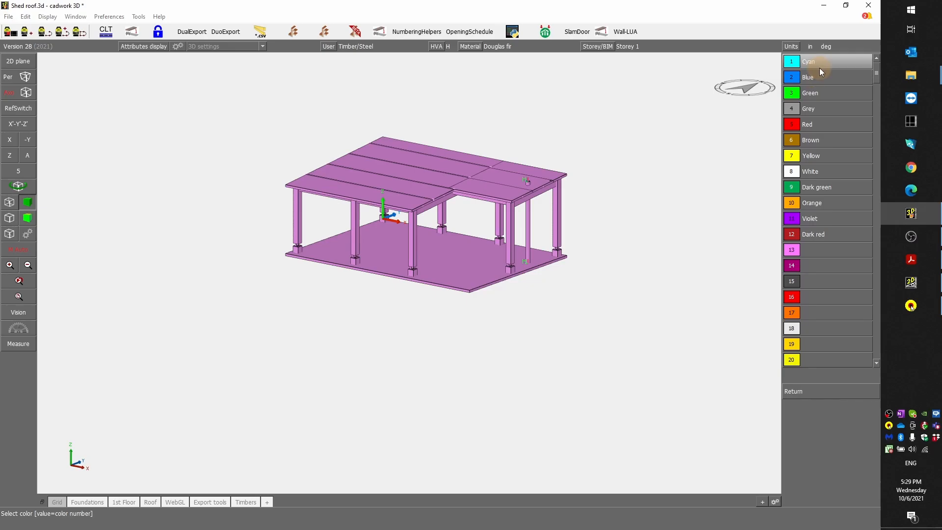
left_click(823, 62)
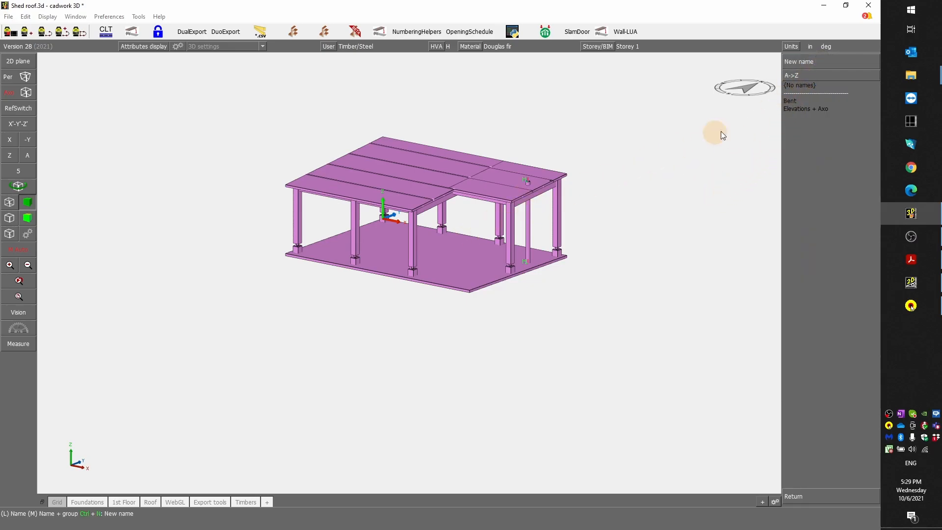
left_click(808, 63)
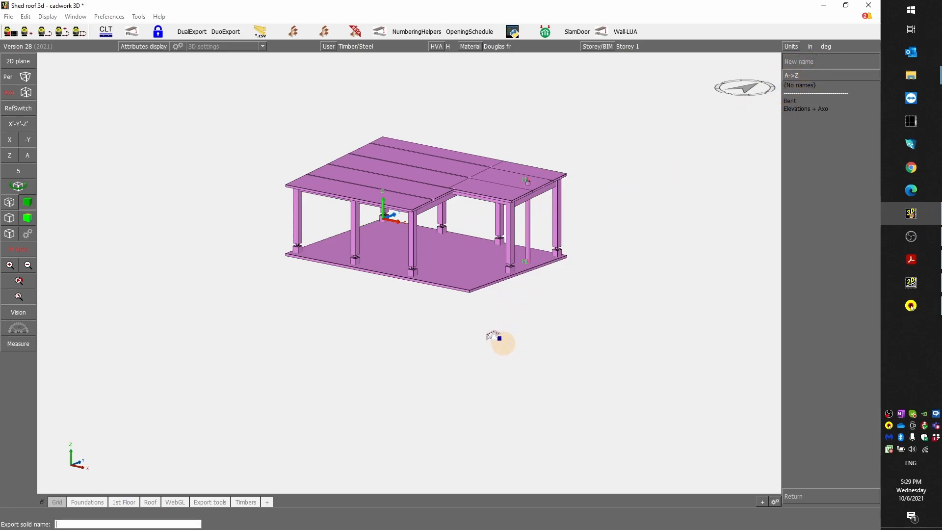
type("A")
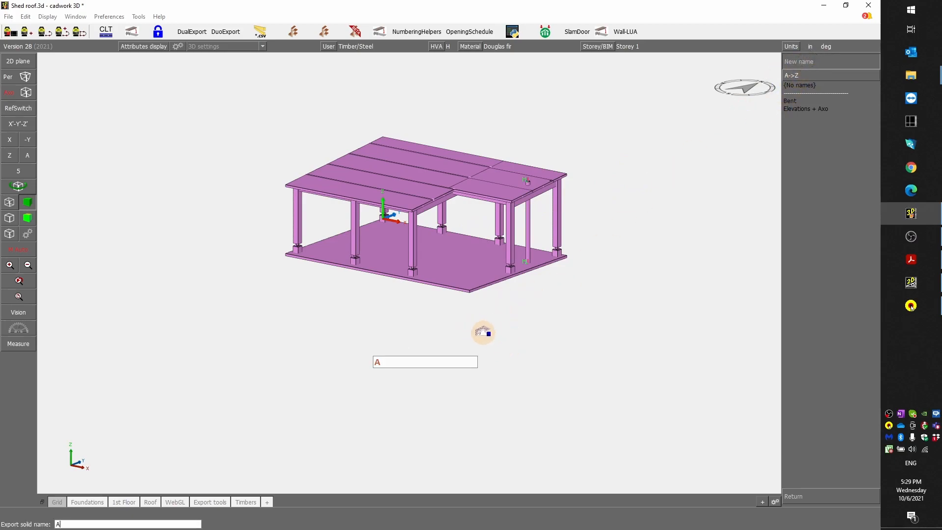
type("xo")
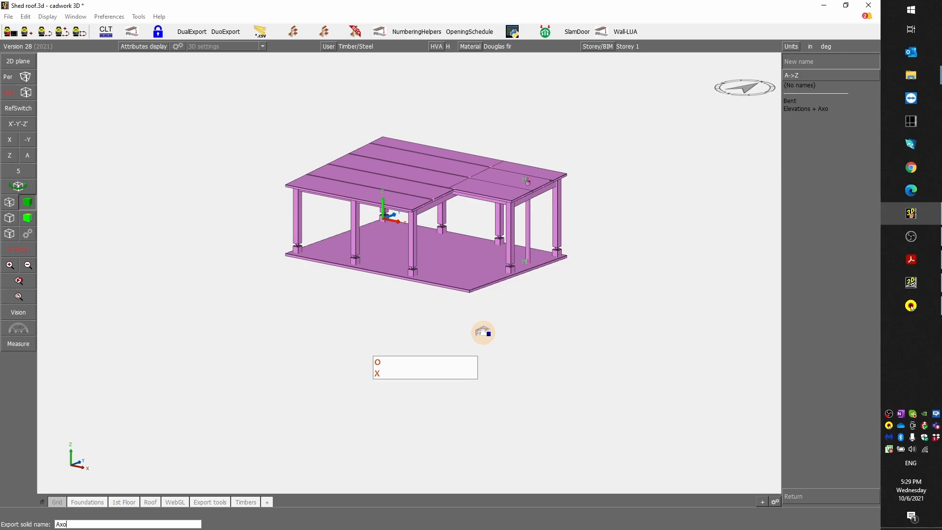
type("+Elev")
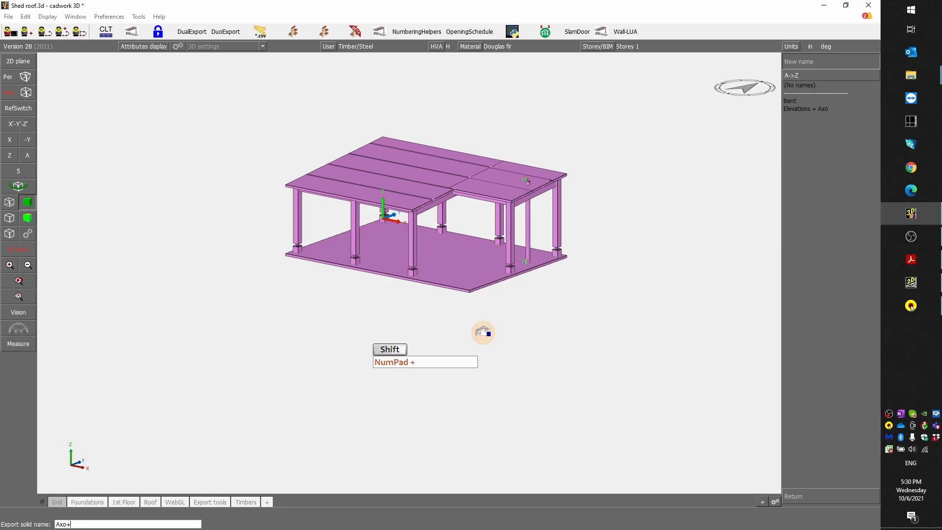
type("ations")
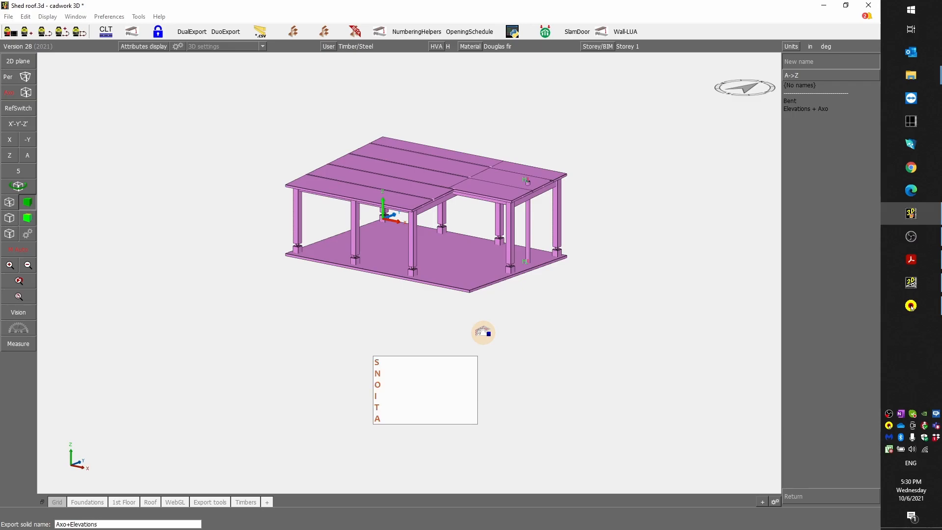
key("Return")
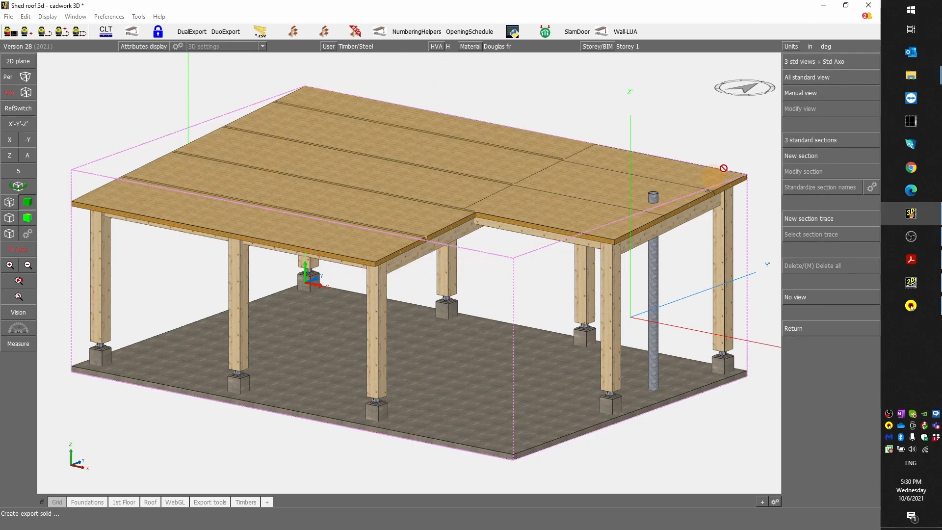
Add the three standard views with standard axonometry and the three standard sections to the export solid
left_click(829, 65)
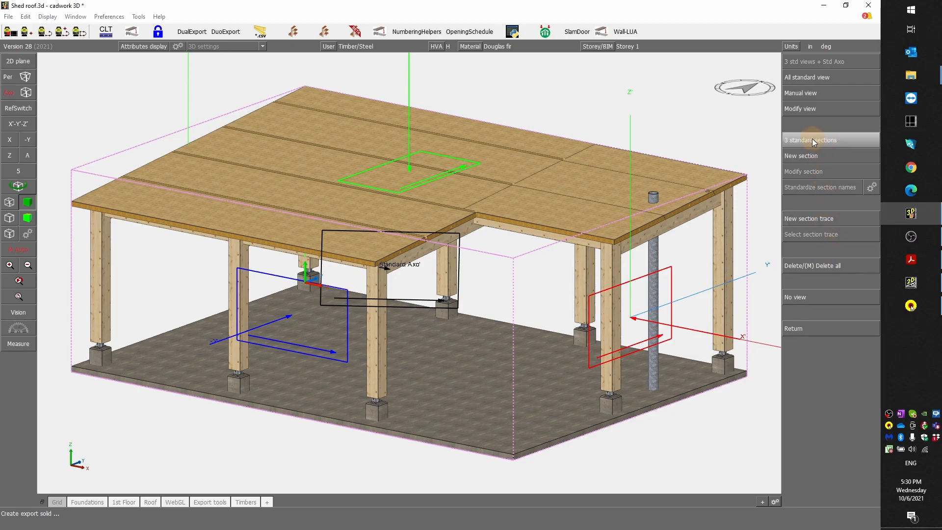
left_click(830, 139)
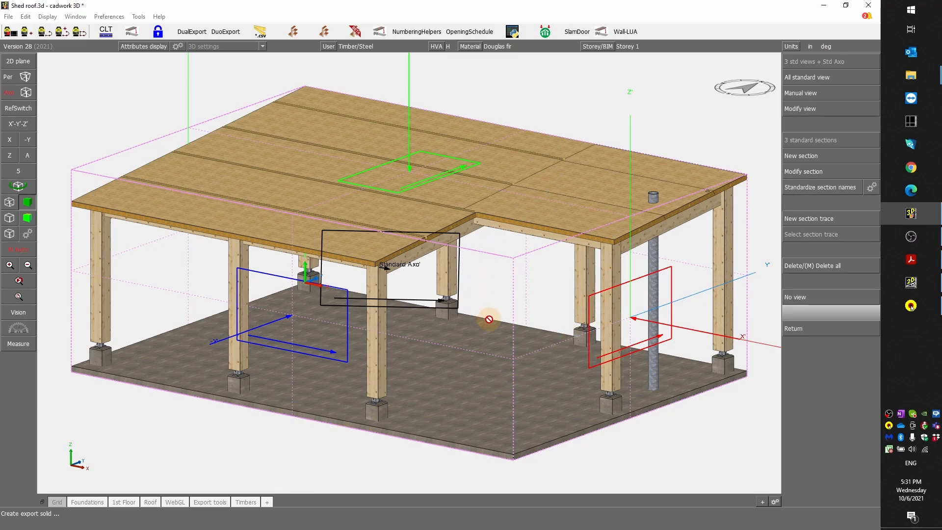
Move the crosswise vertical section of the export solid to the base of the front corner post
left_click(819, 171)
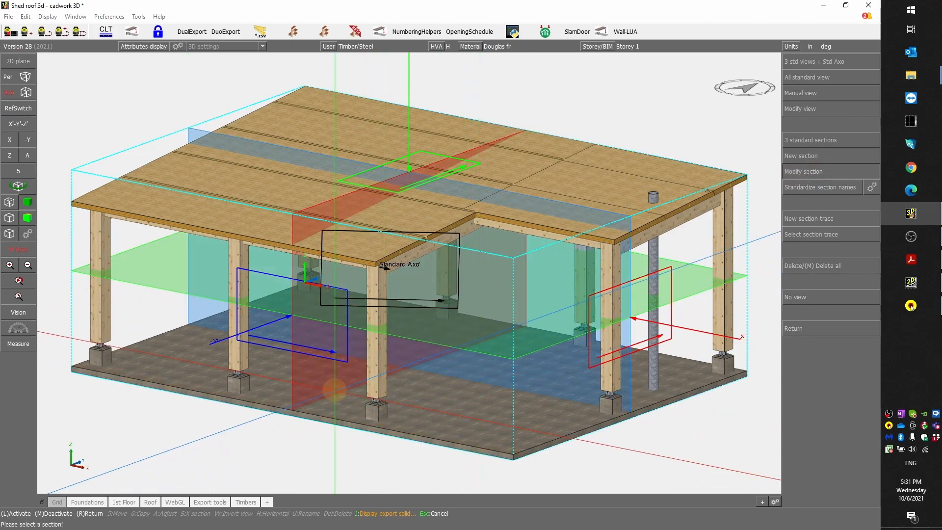
left_click(299, 224)
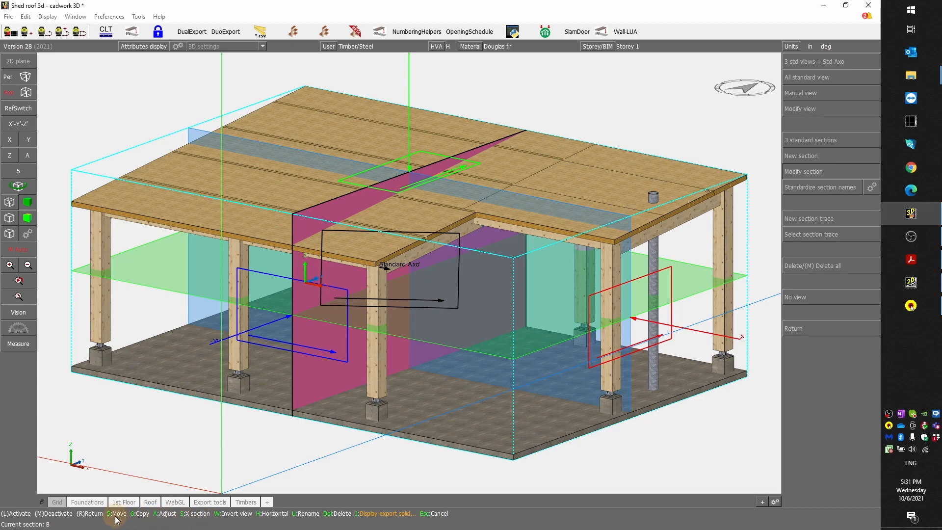
left_click(153, 449)
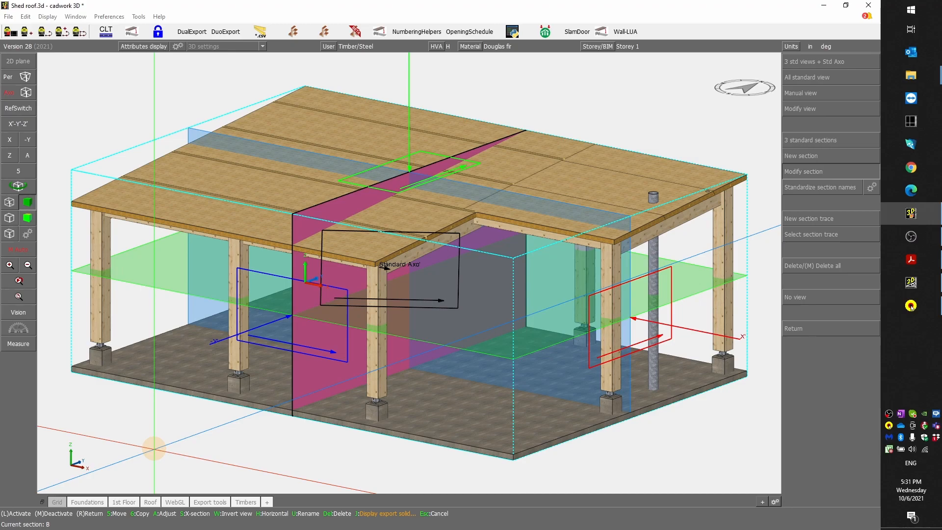
type("55")
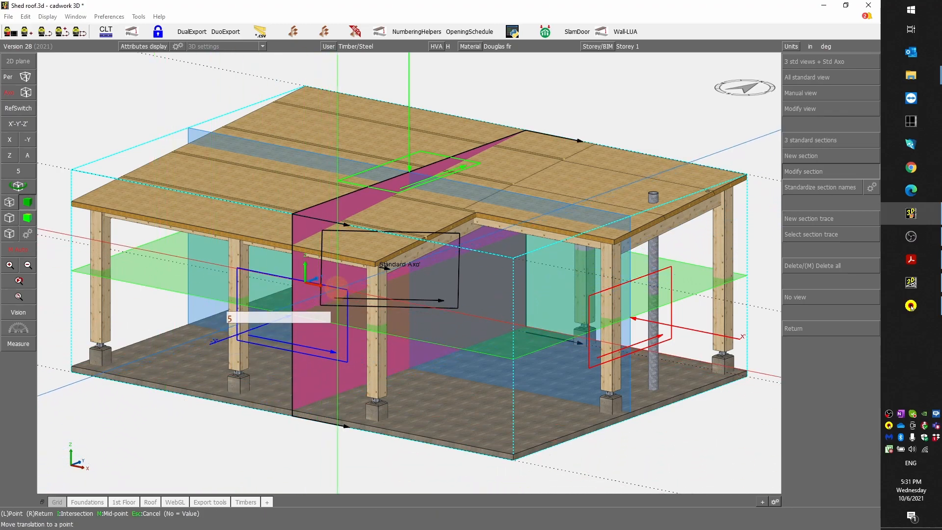
scroll(402, 280, "up", 3)
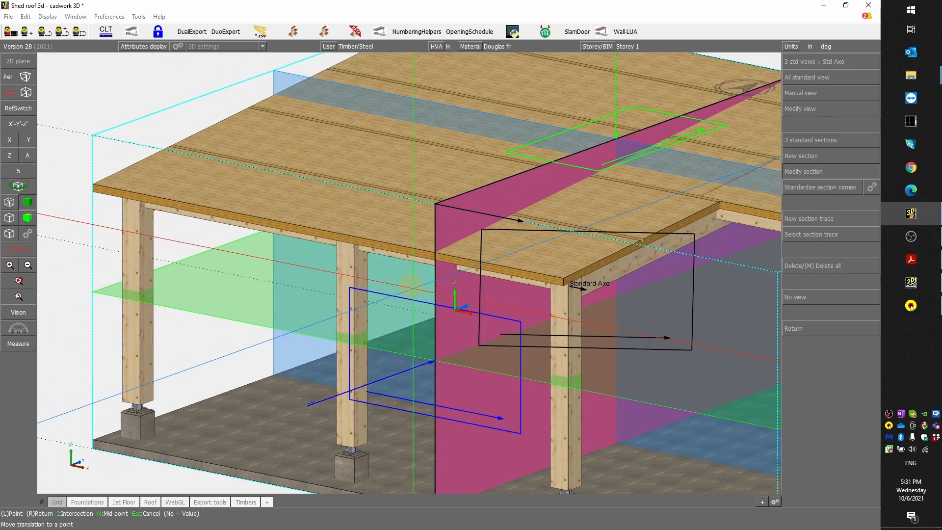
scroll(410, 282, "down", 3)
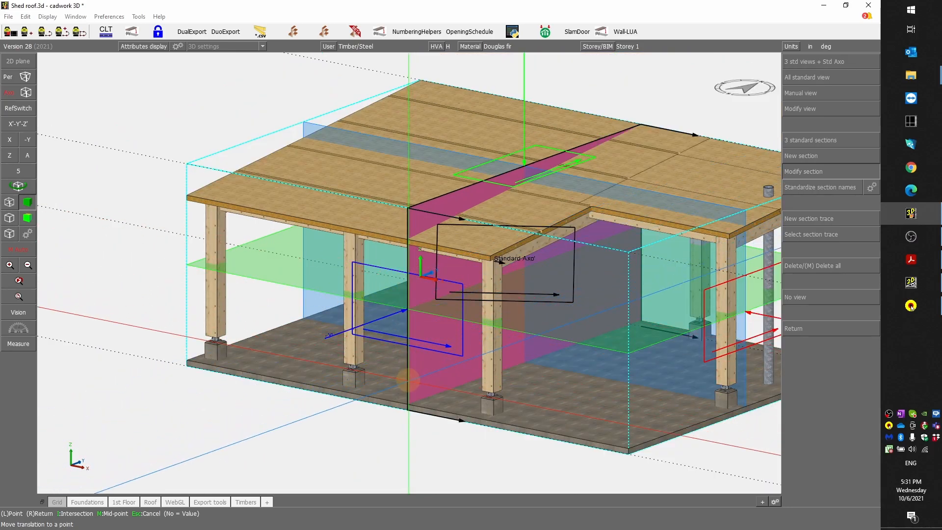
left_click(482, 390)
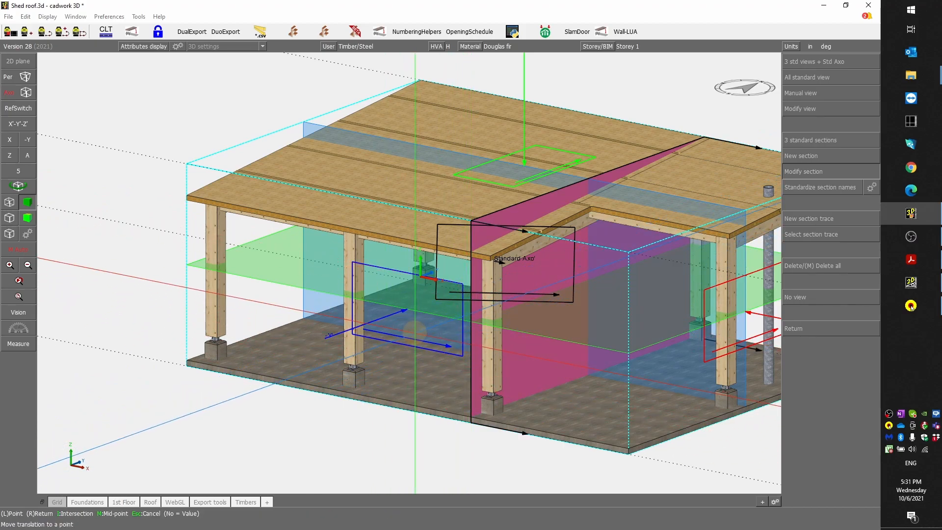
Move the crosswise section to the midpoint of the front roof beam's edge and finish editing the export solid
type("55m")
scroll(456, 256, "up", 6)
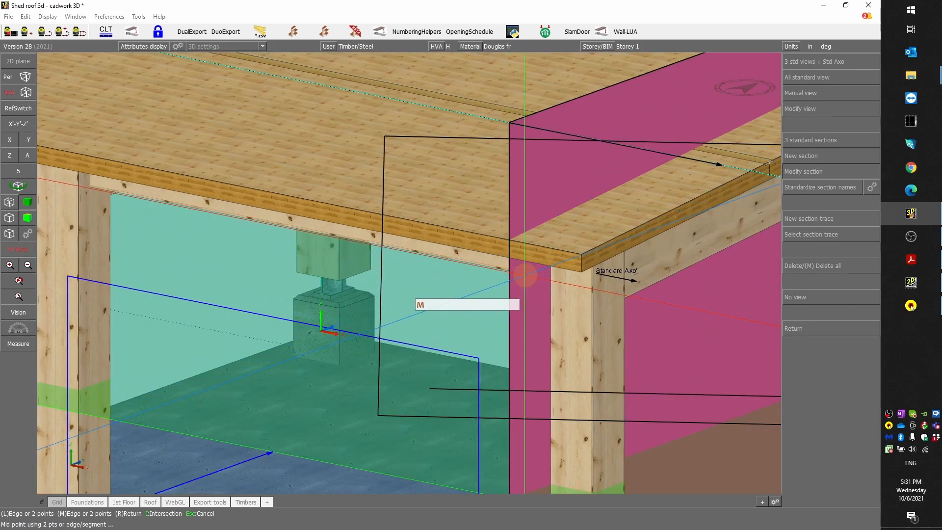
left_click(552, 277)
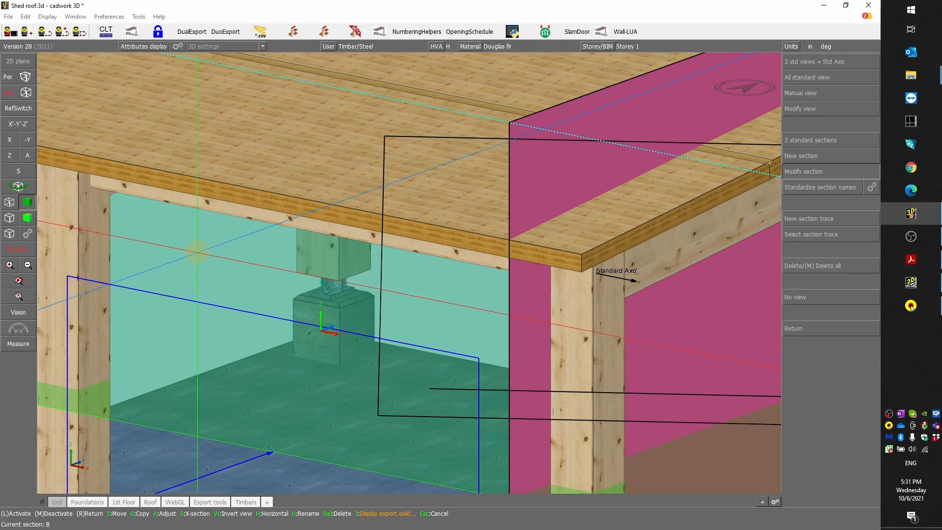
key("5")
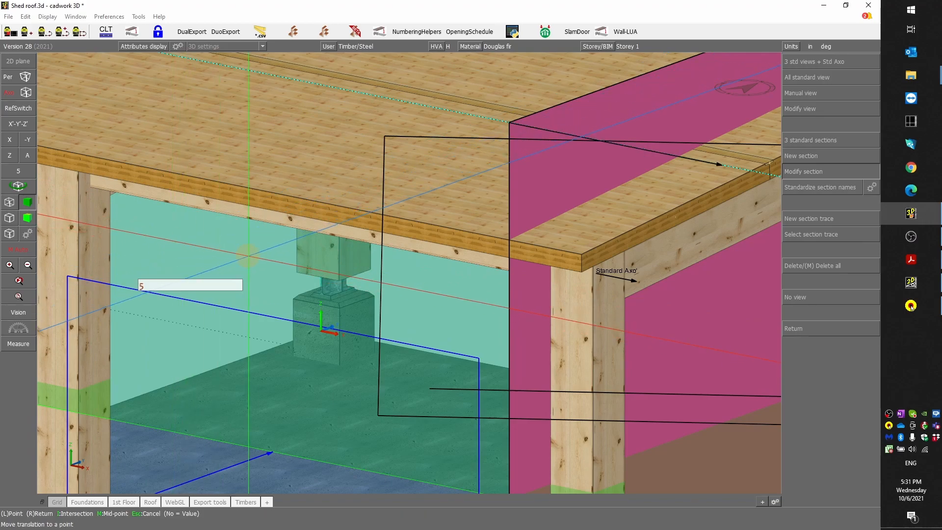
key("m")
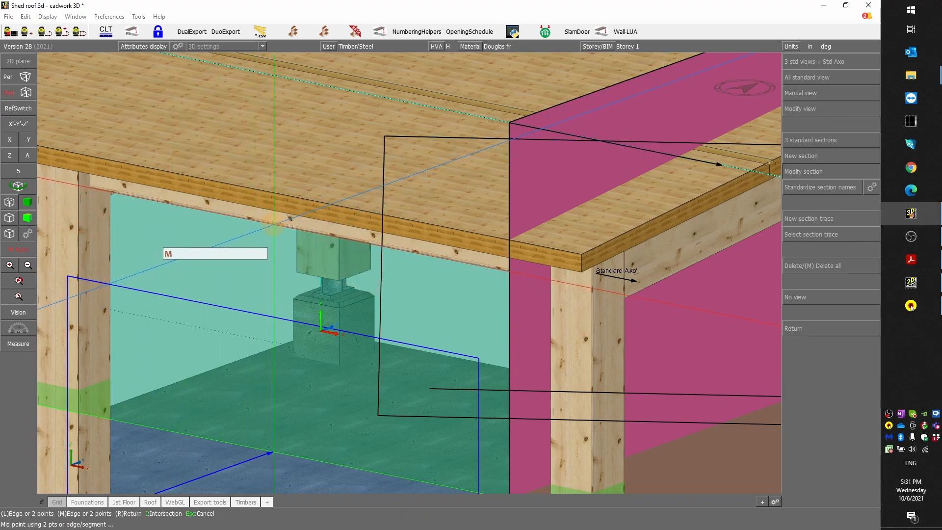
left_click(273, 221)
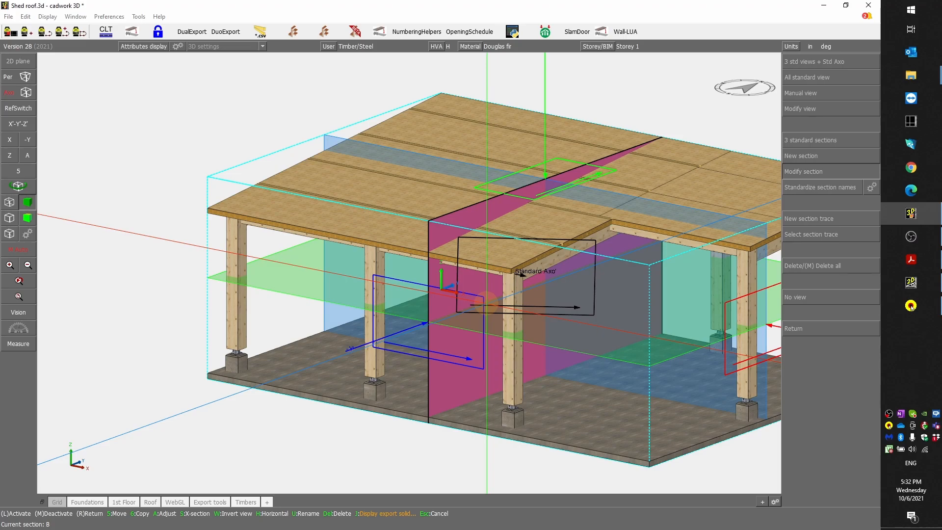
right_click(486, 303)
right_click(382, 305)
right_click(361, 343)
right_click(343, 399)
left_click(424, 365)
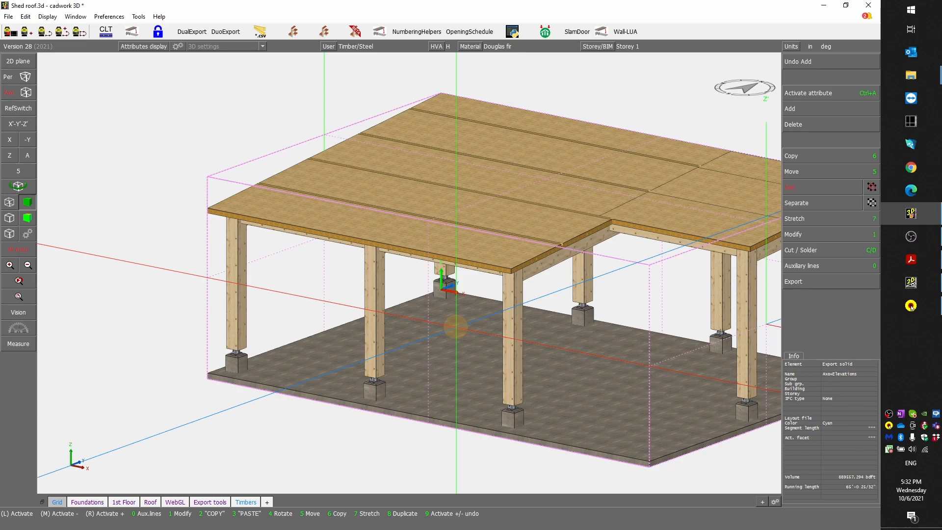
Review the views and sections defined on the Axo+Elevations export solid, then leave its modification
scroll(456, 326, "down", 5)
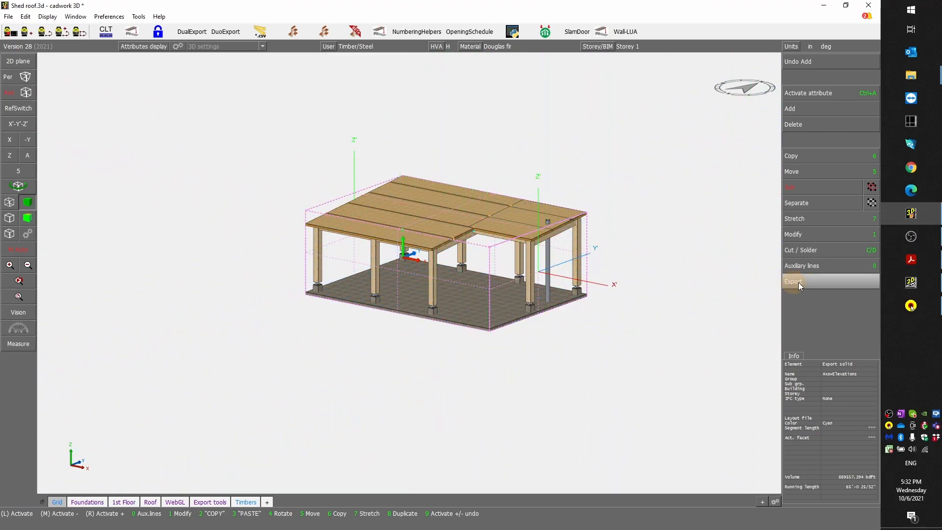
left_click(804, 235)
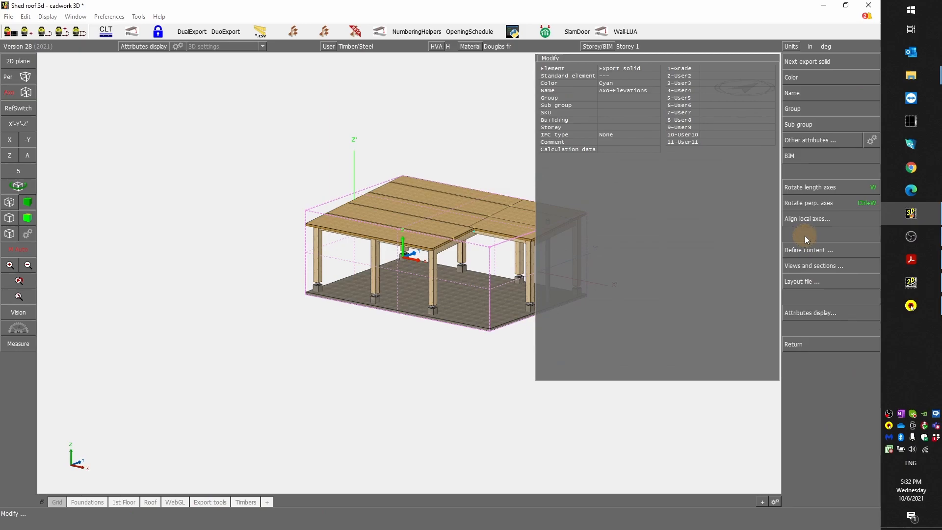
left_click(816, 267)
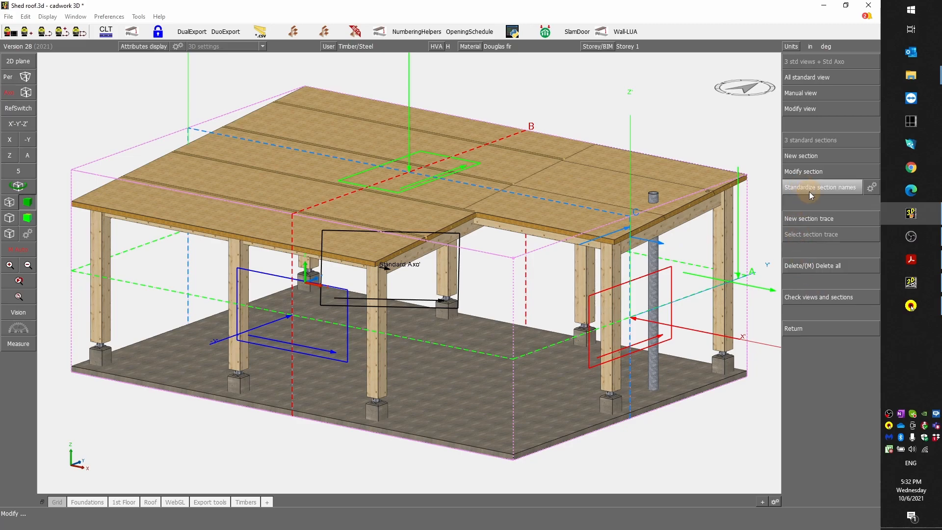
right_click(810, 209)
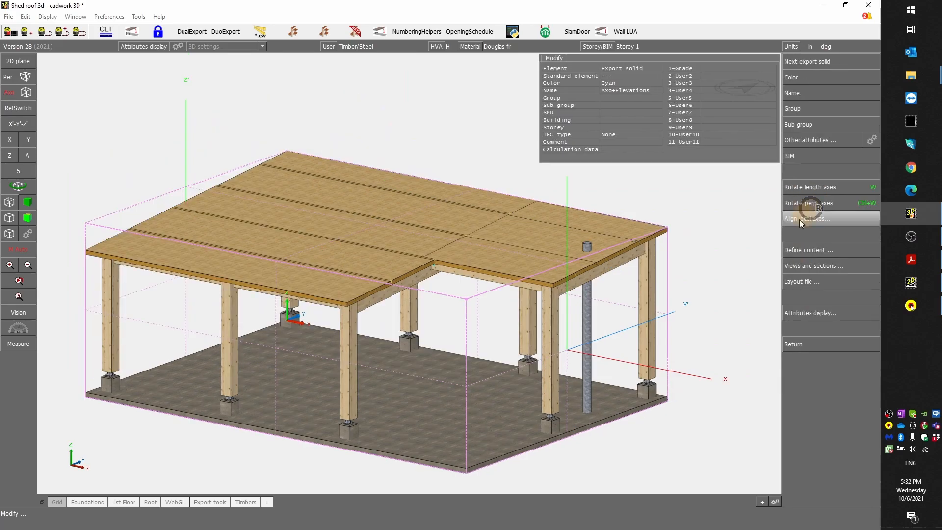
right_click(770, 236)
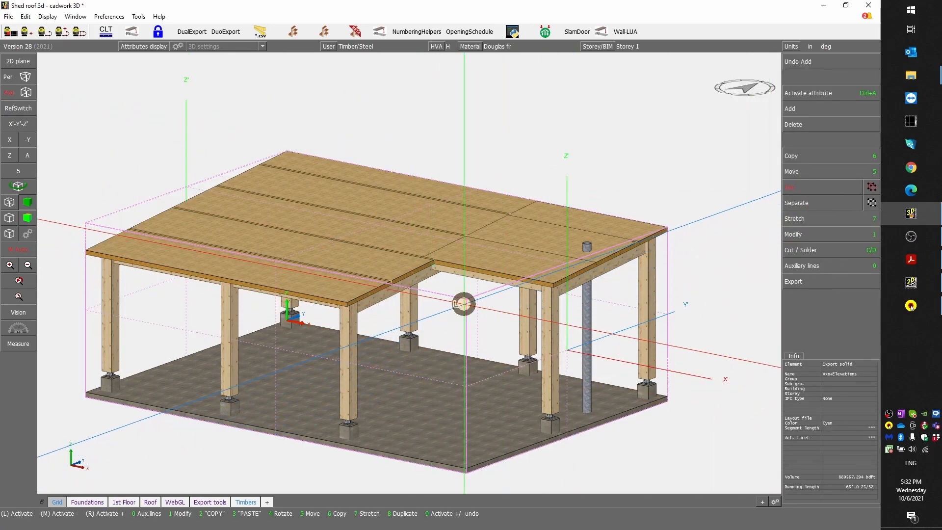
Open the export solid configuration for shop drawing output at the Axo+Elevations page layout
scroll(431, 238, "down", 2)
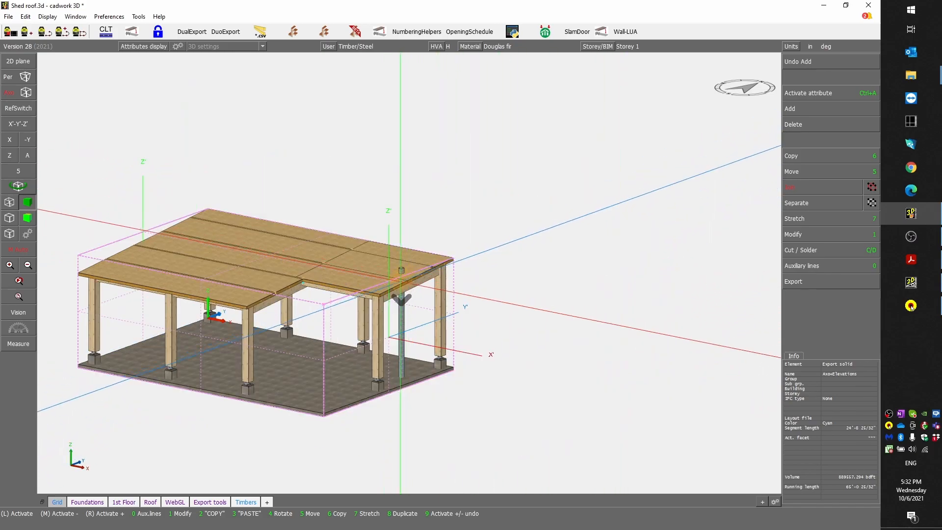
left_click(797, 279)
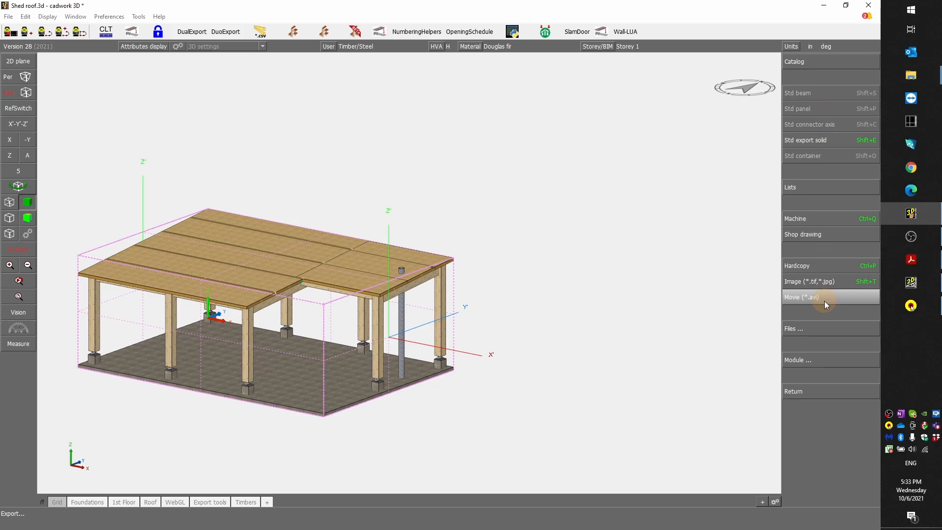
left_click(816, 231)
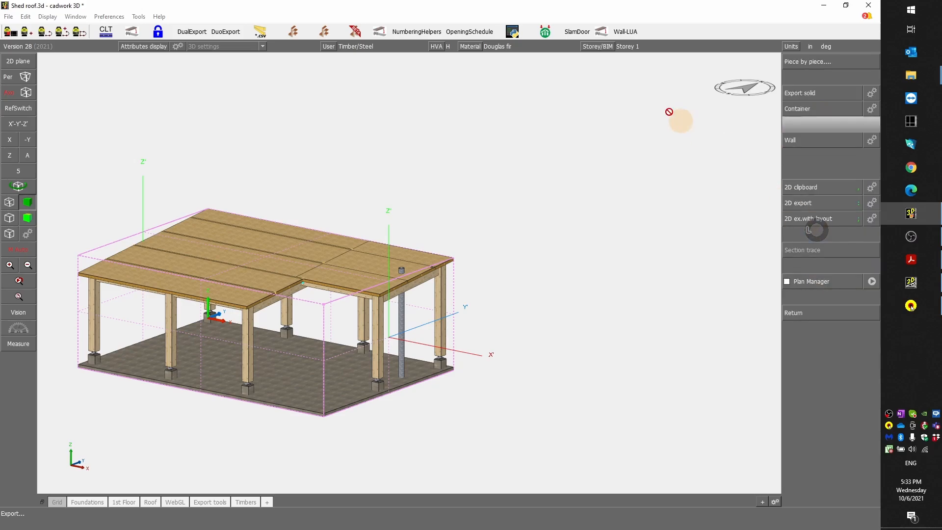
left_click(872, 92)
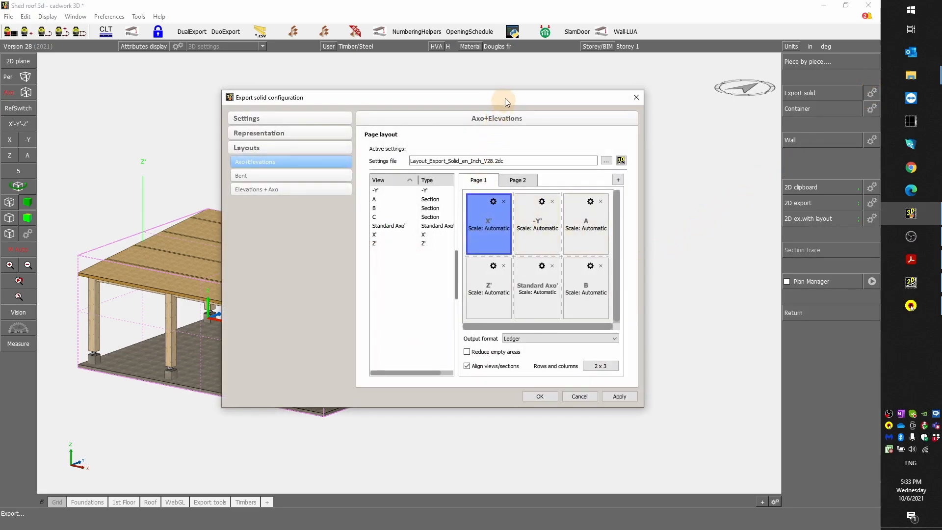
left_click_drag(505, 100, 577, 121)
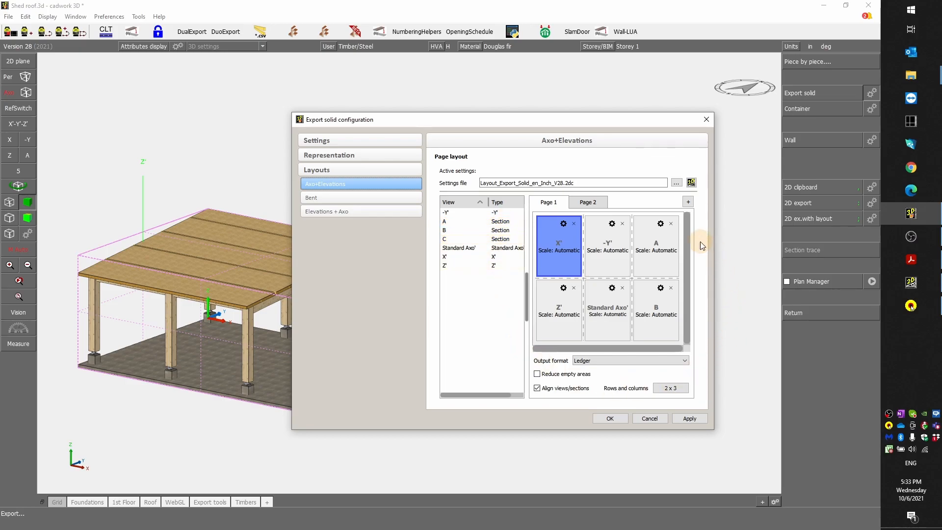
Examine the view arrangement on both pages of the Axo+Elevations layout and the output formats available for Page 1
left_click(553, 207)
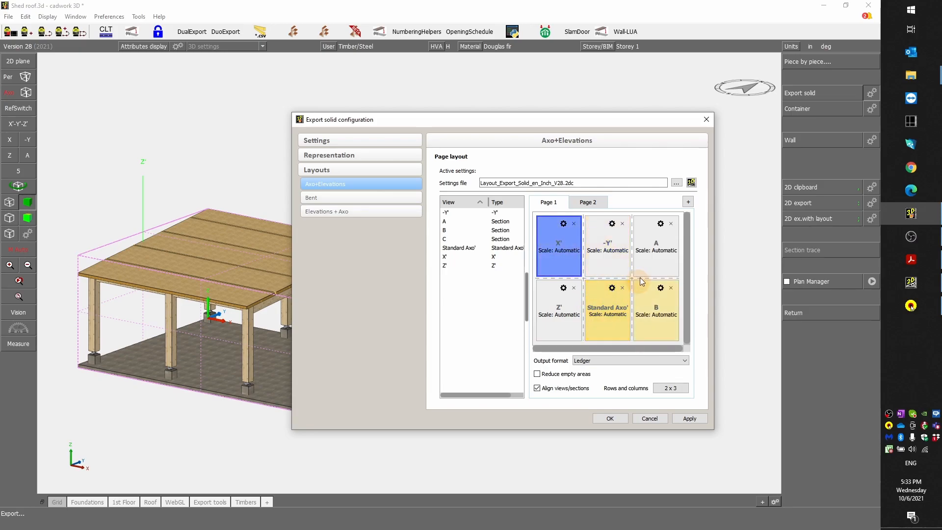
left_click(589, 201)
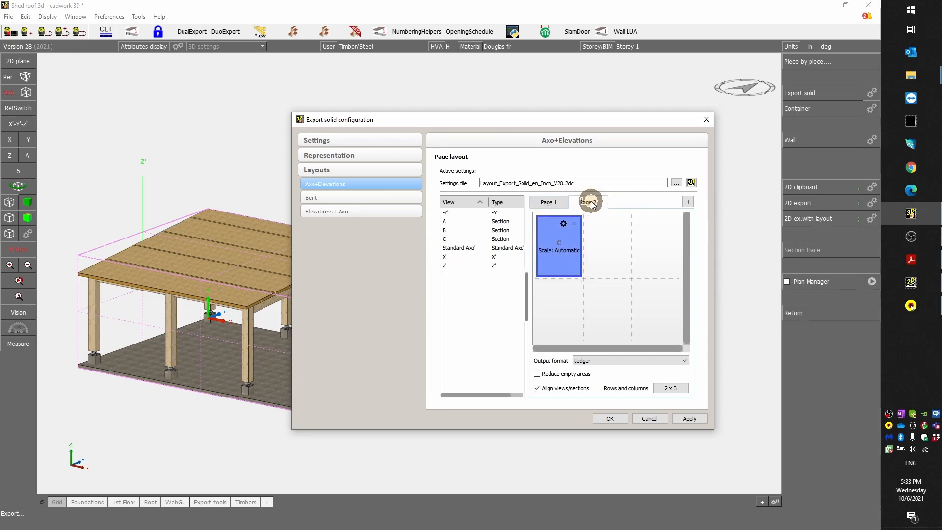
left_click(549, 200)
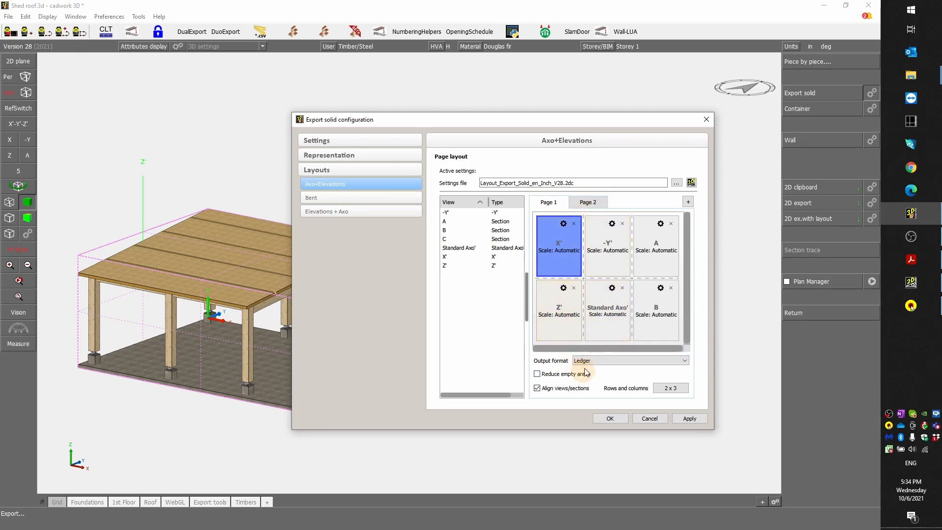
left_click(598, 361)
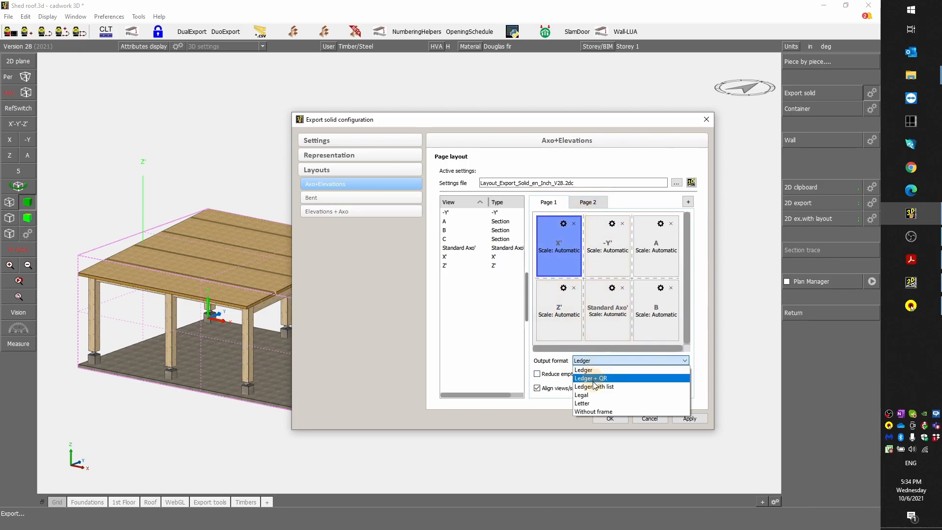
Set page 1's output format to Without frame and its grid to 10 rows by 5 columns
left_click(604, 411)
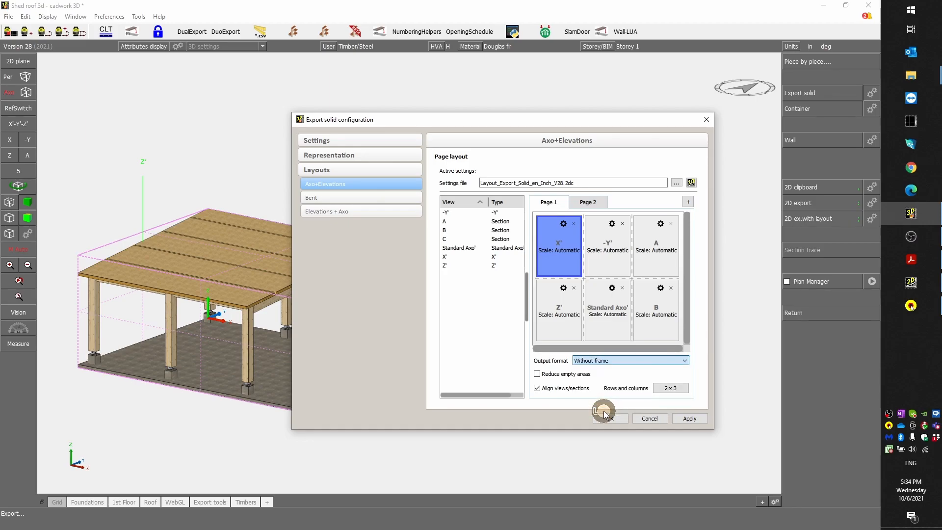
left_click(668, 389)
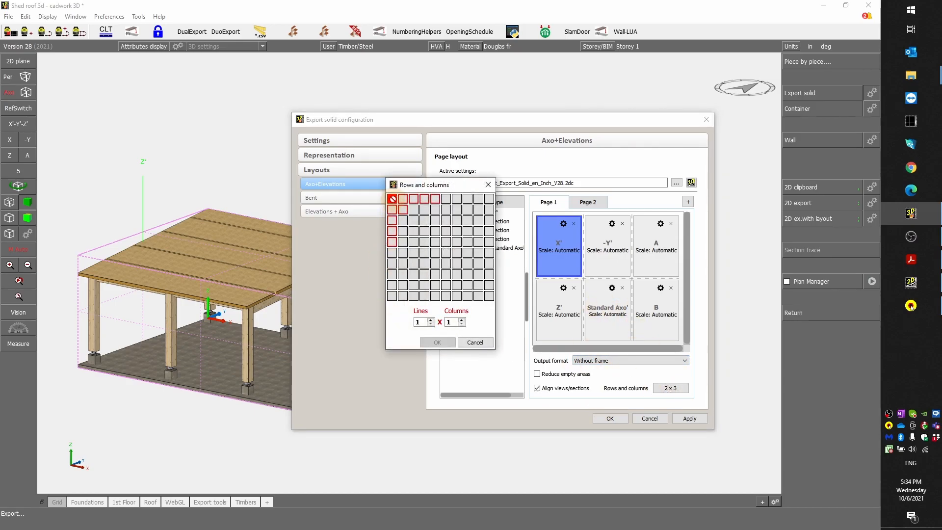
left_click(392, 202)
left_click(393, 202)
left_click_drag(392, 202, 439, 328)
left_click(443, 344)
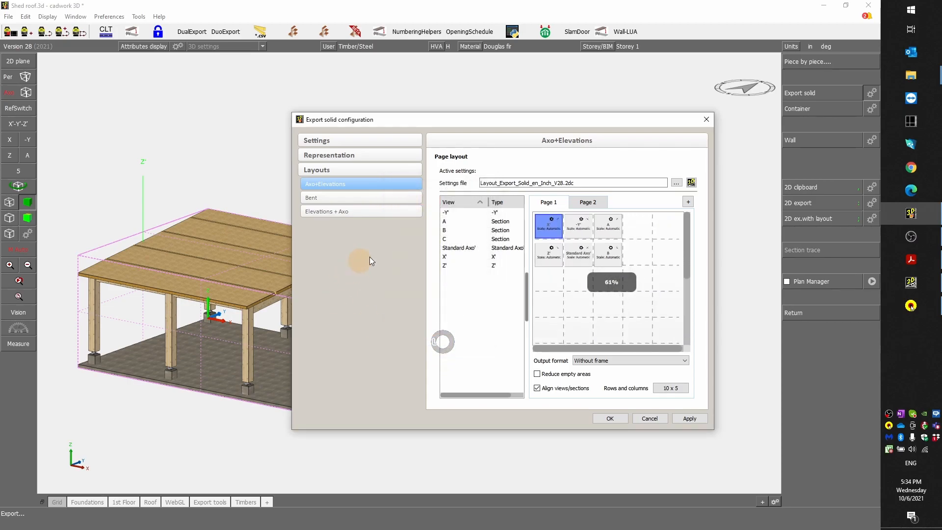
left_click(670, 387)
left_click(390, 197)
left_click_drag(391, 197, 525, 219)
left_click_drag(507, 280, 392, 202)
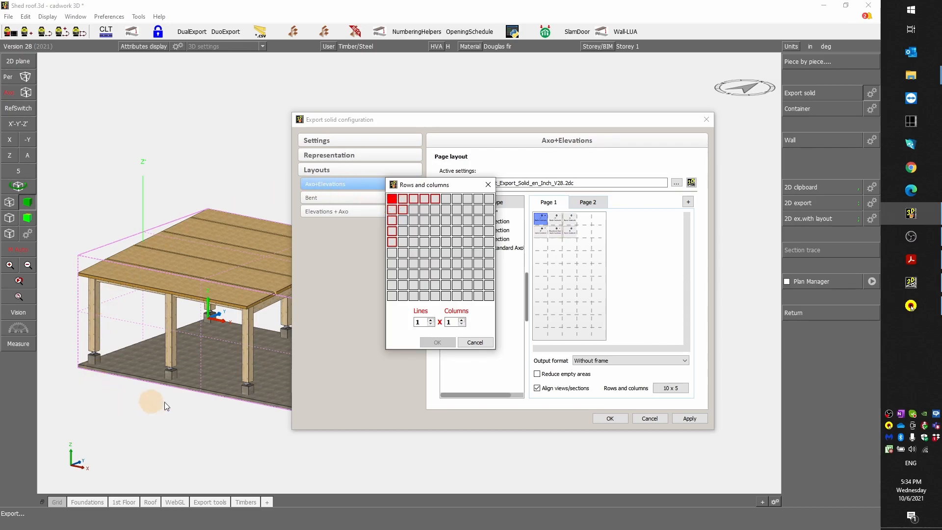
left_click(475, 343)
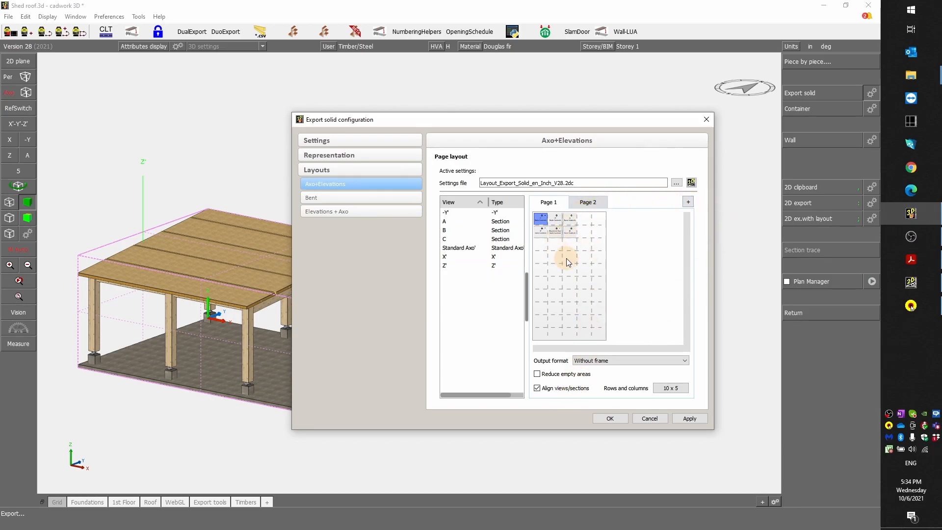
Remove the -Y', A, Standard Axo' and B views from page 1 and set the grid to 2 rows by 1 column
left_click(559, 222)
left_click(574, 215)
left_click(558, 214)
left_click(558, 214)
left_click(669, 387)
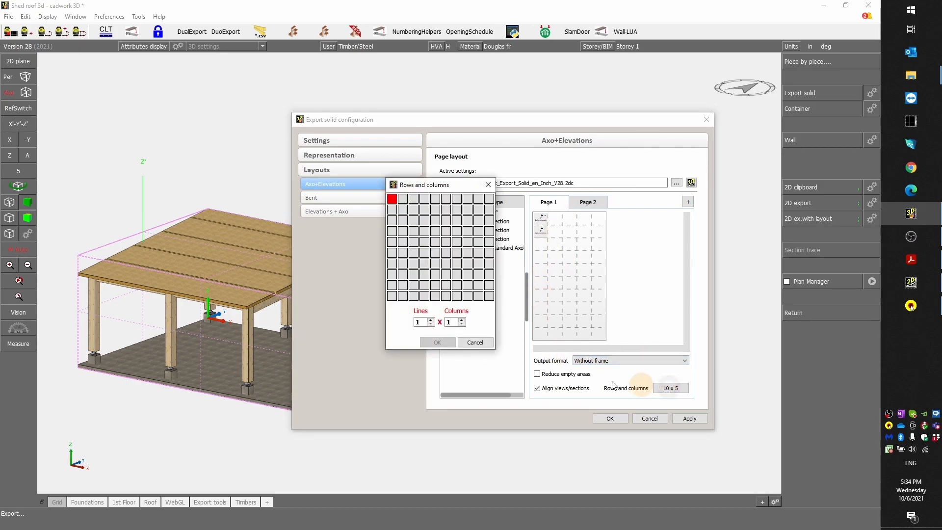
left_click(392, 209)
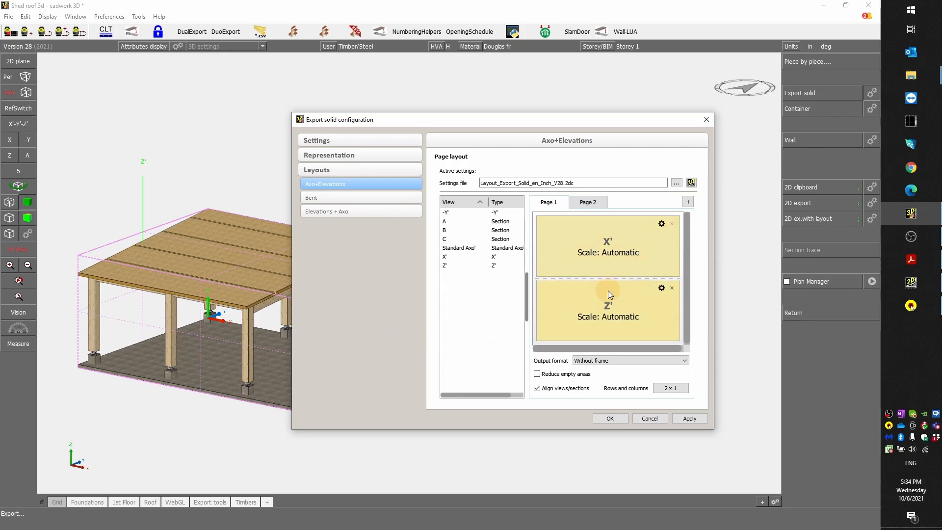
Arrange the page as 1 row by 2 columns and replace the Z' view with the -Y' view
left_click(606, 247)
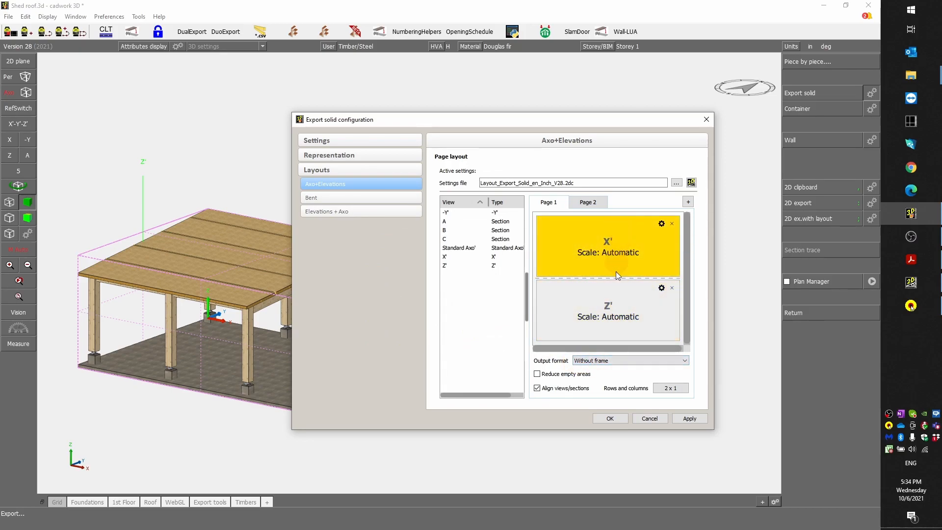
mouse_move(614, 247)
left_click(672, 388)
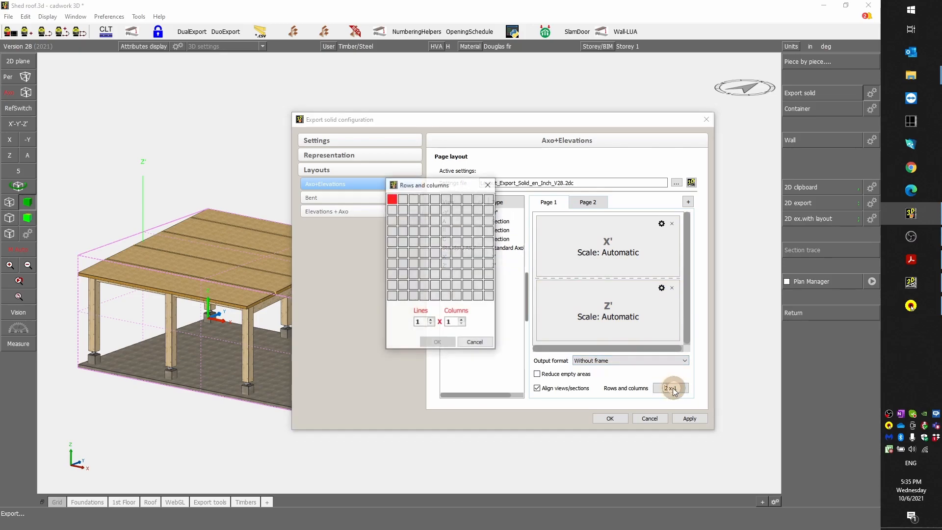
left_click(403, 199)
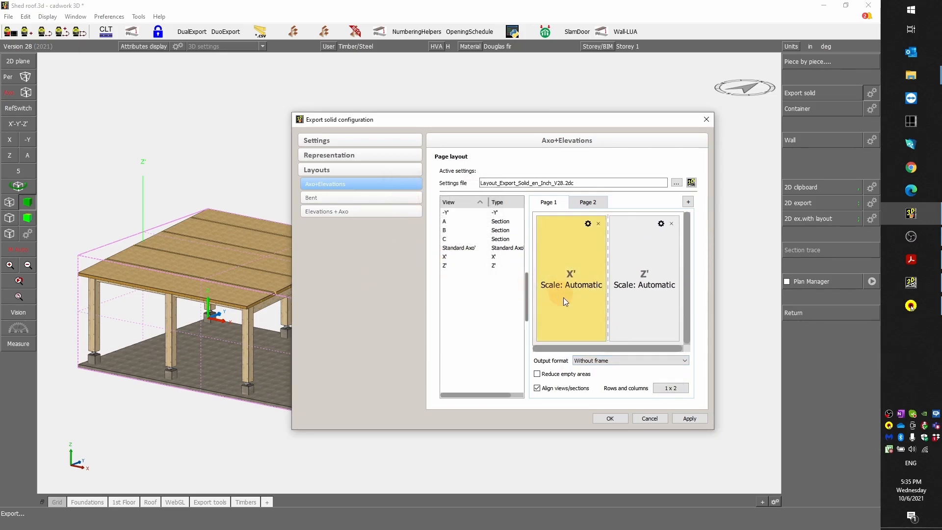
left_click(599, 252)
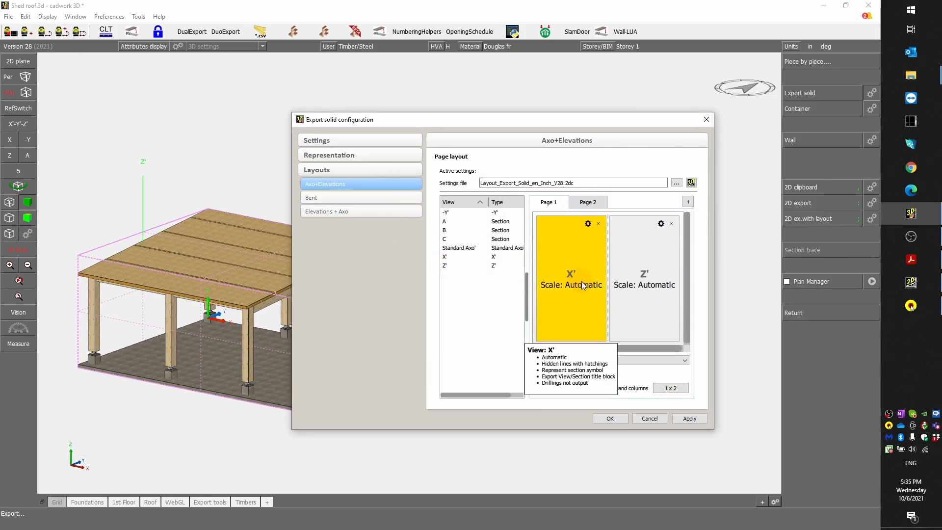
left_click(671, 223)
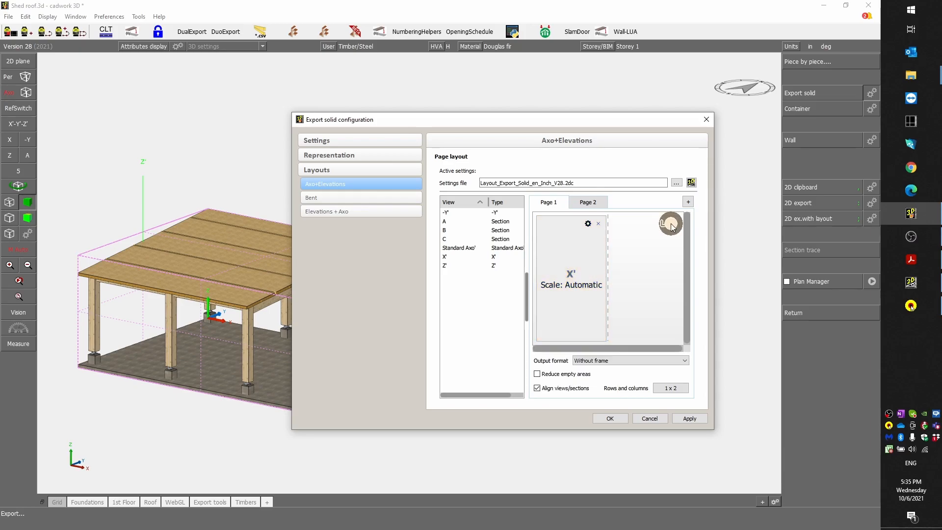
left_click_drag(456, 213, 653, 265)
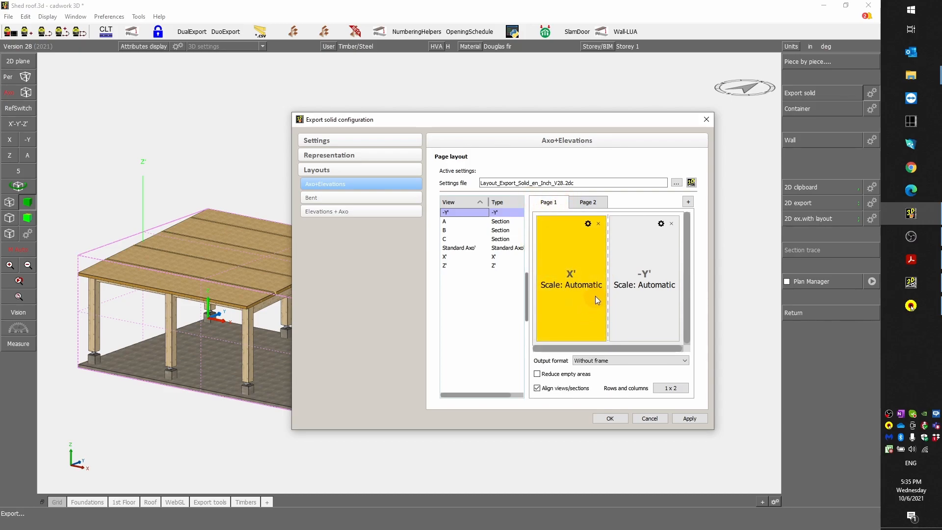
mouse_move(632, 276)
Set the page grid to 2 x 2 and place the Standard Axo' view in both cells of the second row
left_click(670, 389)
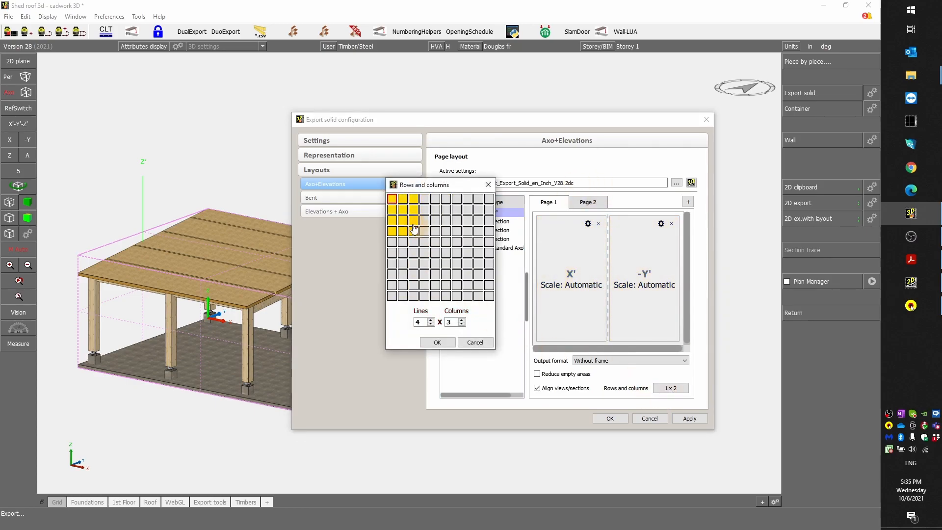
left_click(403, 210)
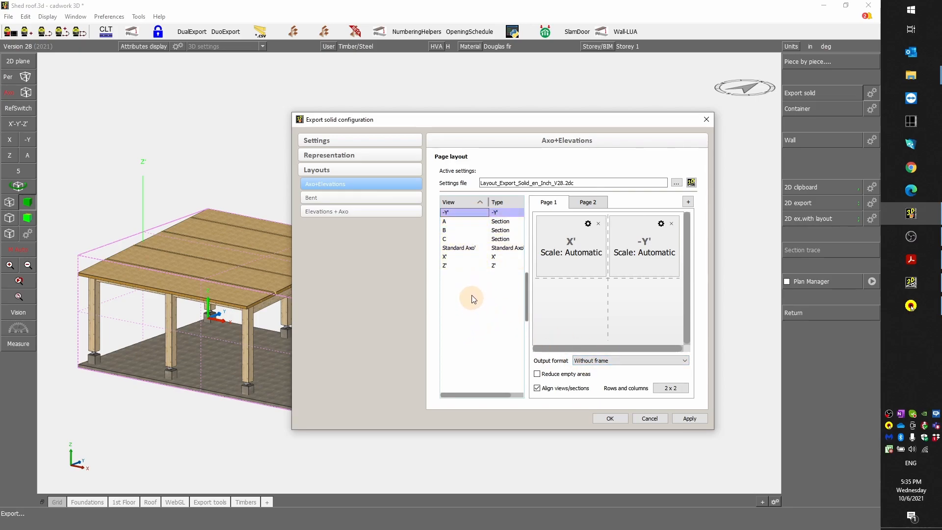
left_click_drag(460, 249, 574, 310)
left_click_drag(457, 248, 642, 310)
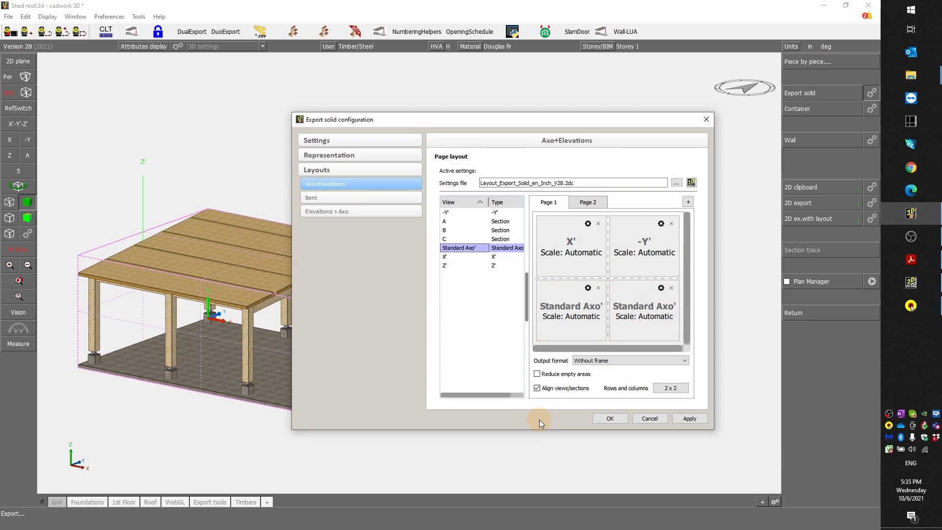
Select all four views on page 1 together, trying both range selection and adding views one by one
left_click(582, 233)
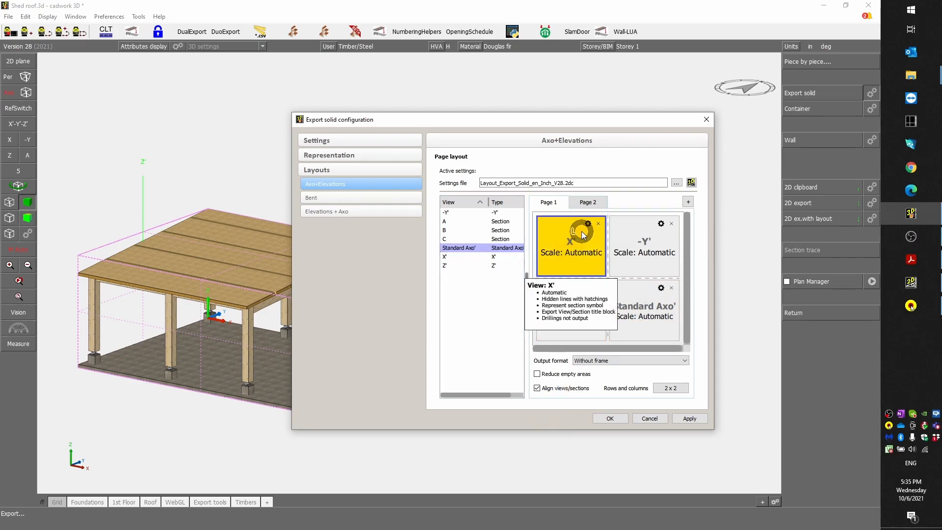
left_click(641, 311, "shift")
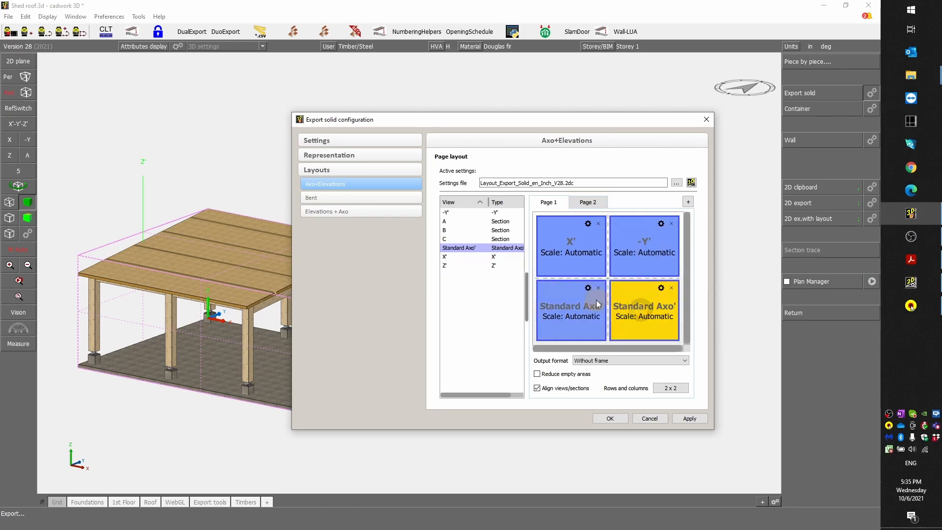
left_click(599, 250)
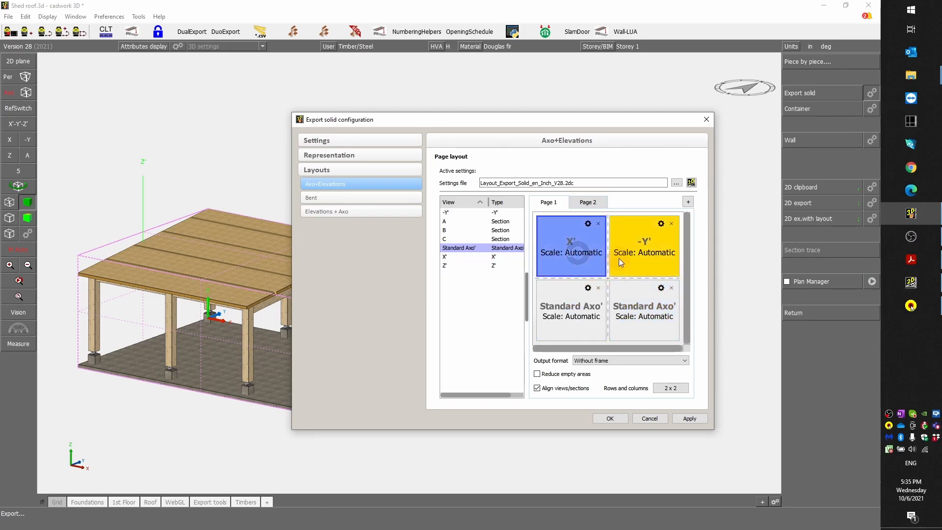
left_click(626, 248, "ctrl")
left_click(593, 303, "ctrl")
left_click(646, 306, "ctrl")
left_click(589, 262)
left_click(634, 304, "shift")
left_click(536, 234)
left_click(667, 295)
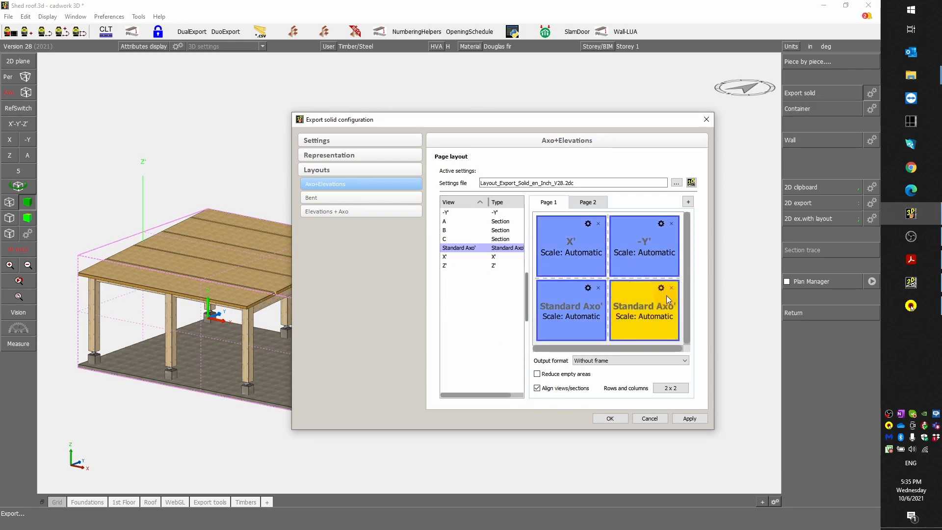
left_click(633, 274)
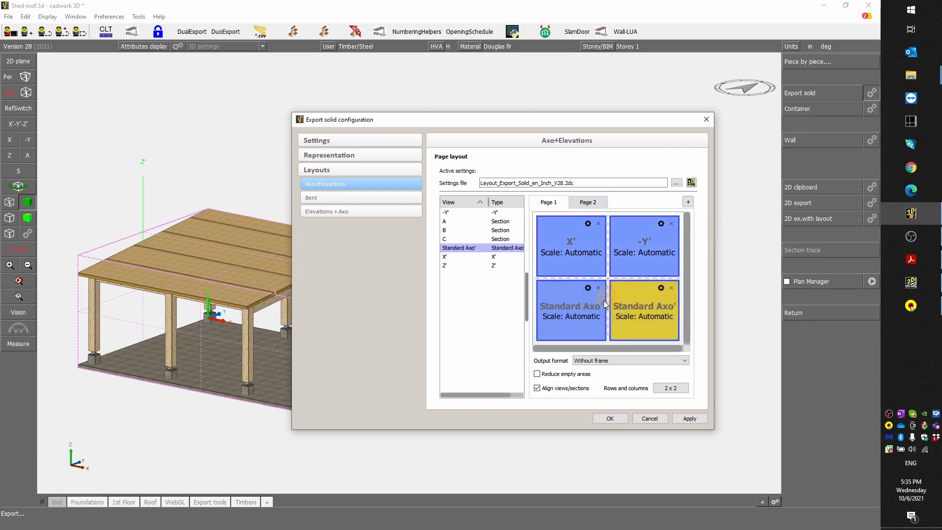
Set the selected views to a fixed scale of 1:48 in the view configuration
left_click(588, 224)
left_click_drag(563, 121, 450, 63)
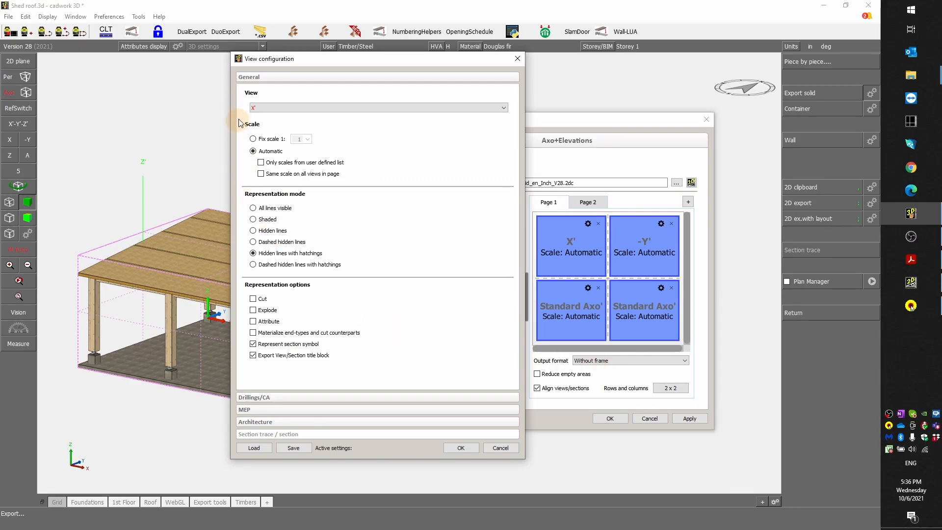
left_click(253, 139)
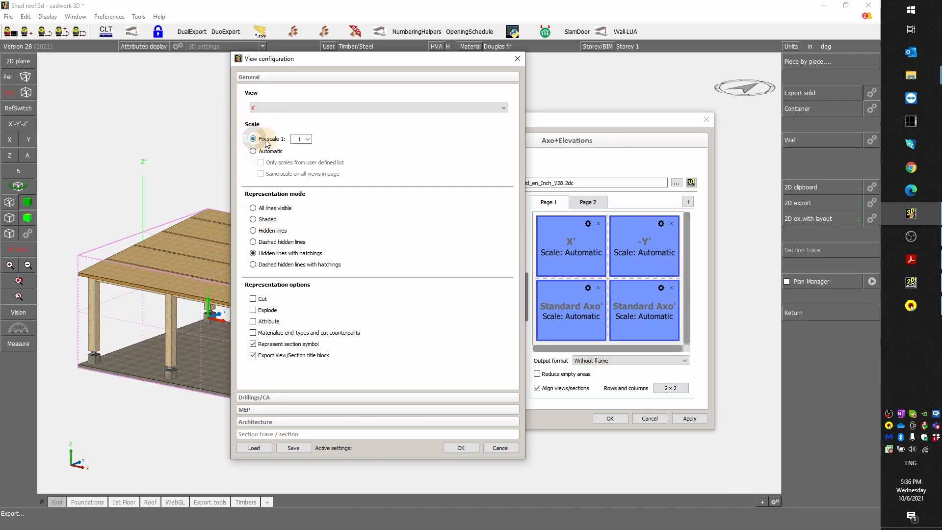
left_click(308, 139)
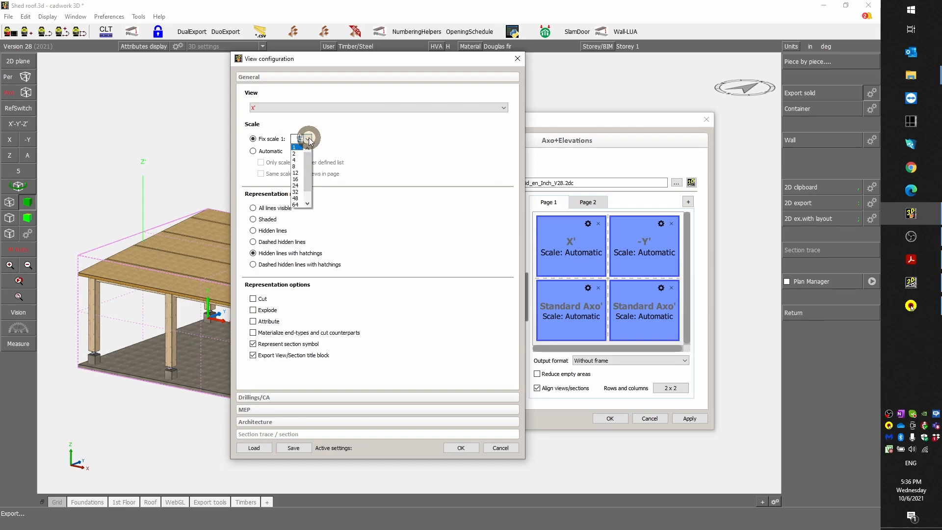
left_click(296, 198)
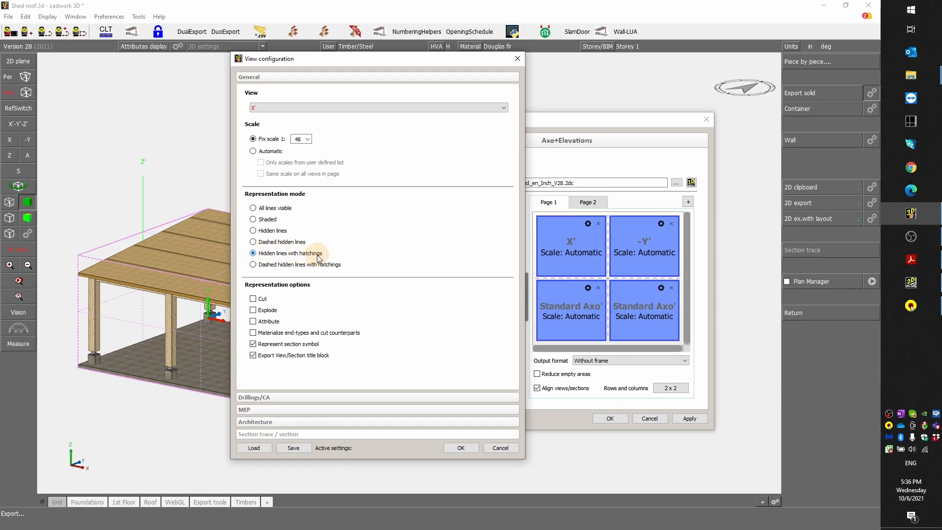
Try the Cut, Explode and Materialize end-types and cut counterparts options, turning each one back off
left_click(257, 300)
left_click(253, 299)
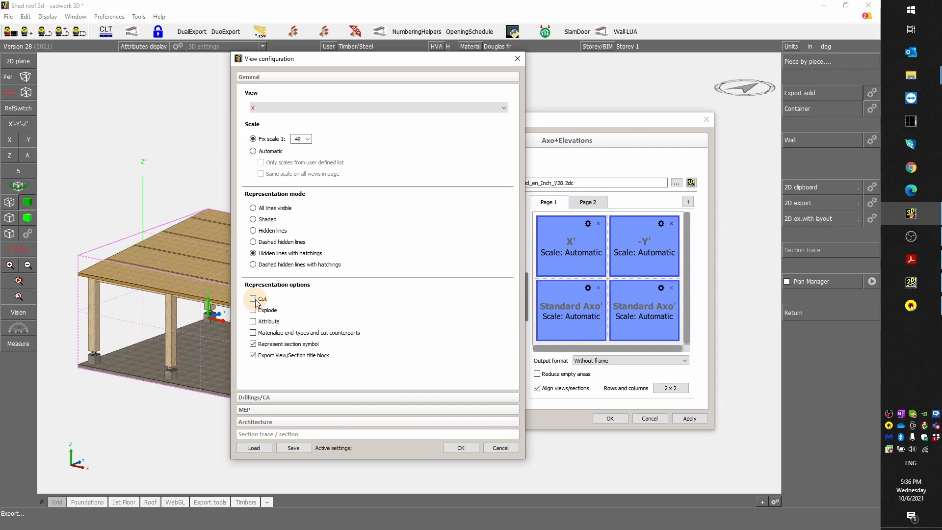
left_click(252, 309)
left_click(253, 310)
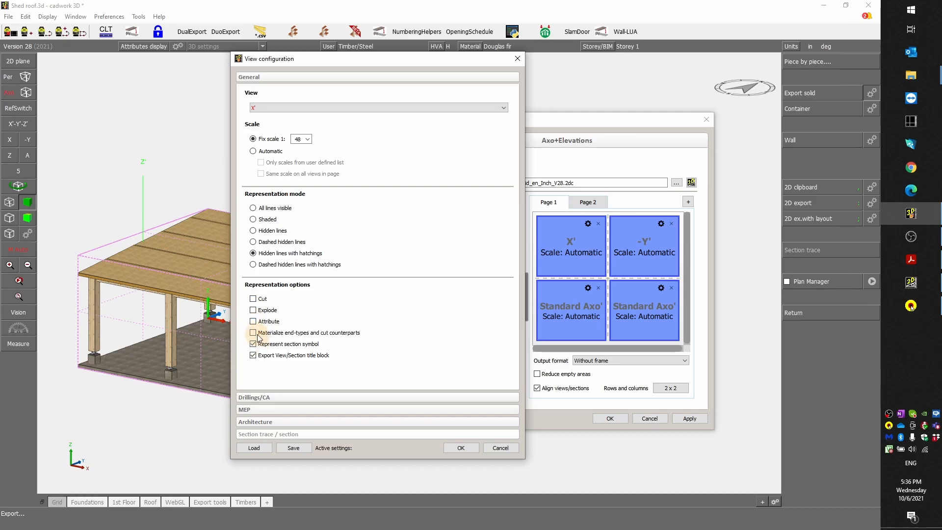
left_click(253, 333)
left_click(253, 333)
Review the Drillings/CA, MEP and Architecture settings and confirm the view configuration
left_click(286, 397)
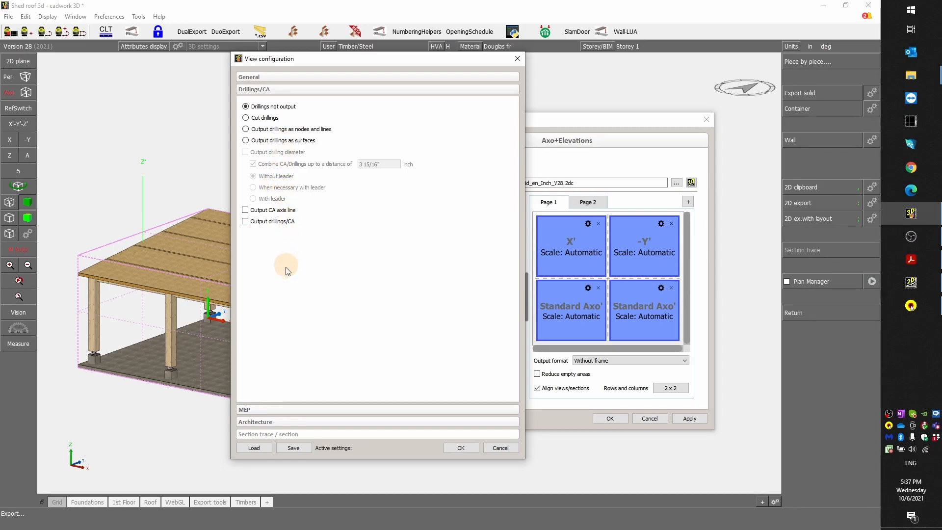
left_click(269, 410)
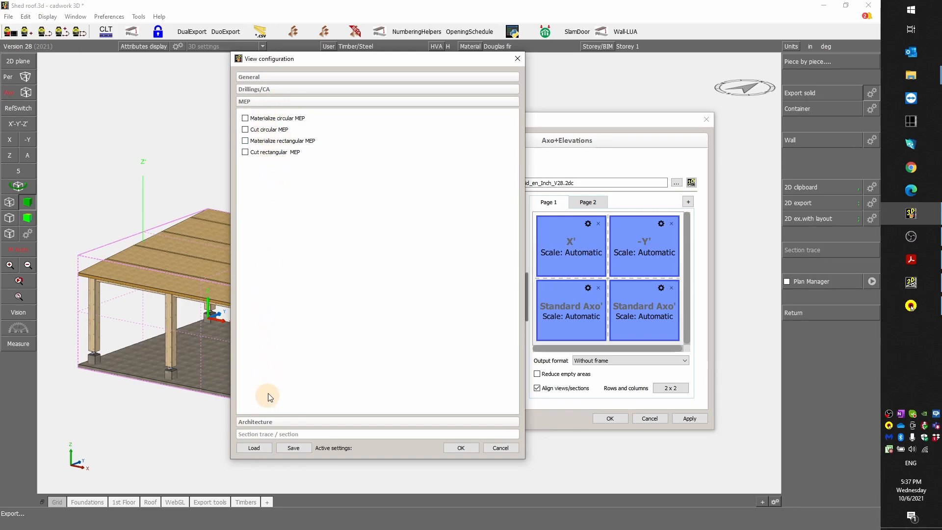
left_click(264, 422)
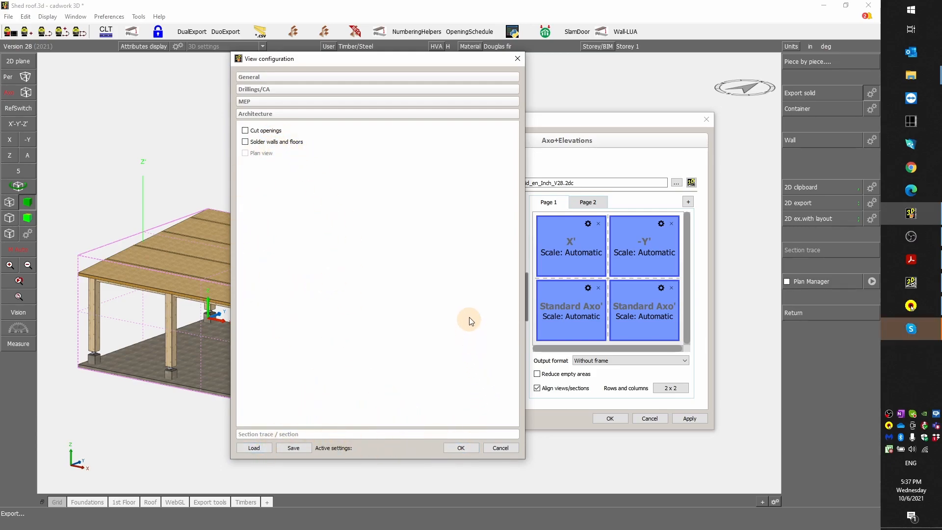
left_click(461, 447)
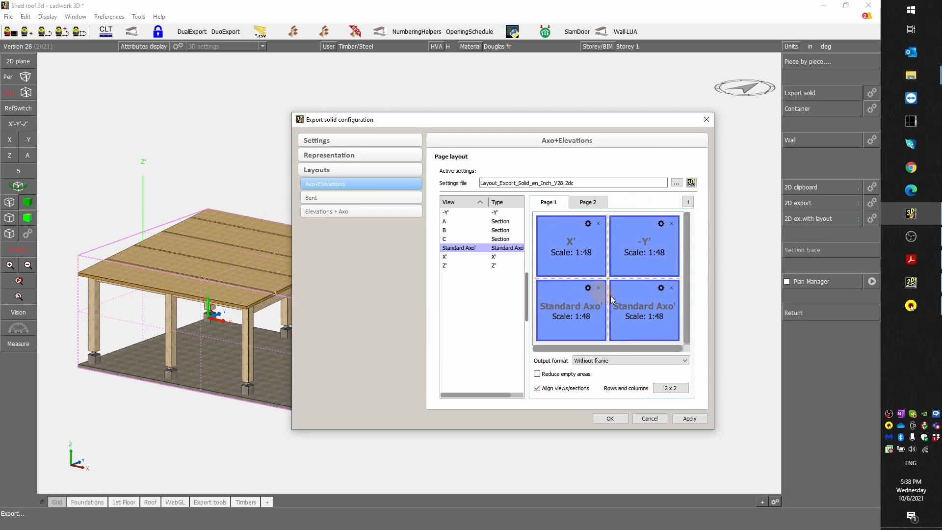
Enable Explode and set the representation mode to Shaded for the selected views, confirming the view configuration
left_click(661, 289)
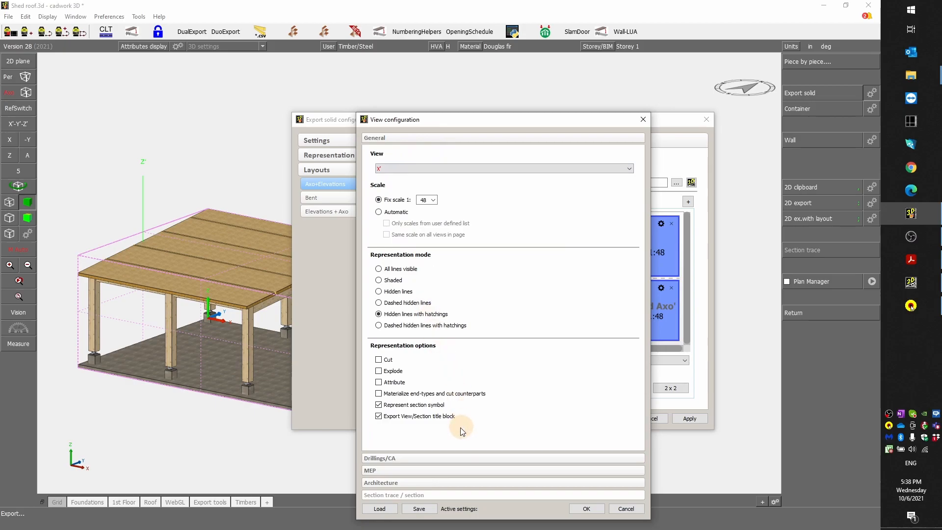
left_click(379, 372)
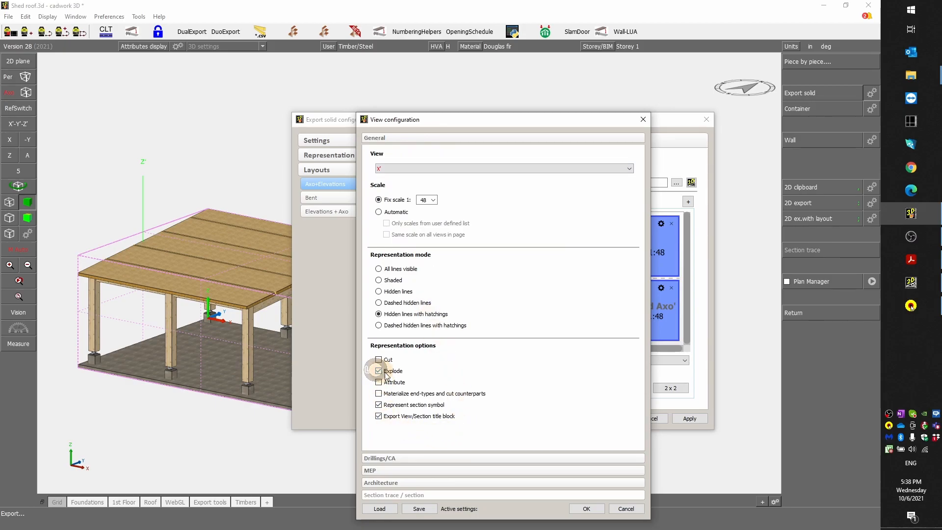
left_click(390, 282)
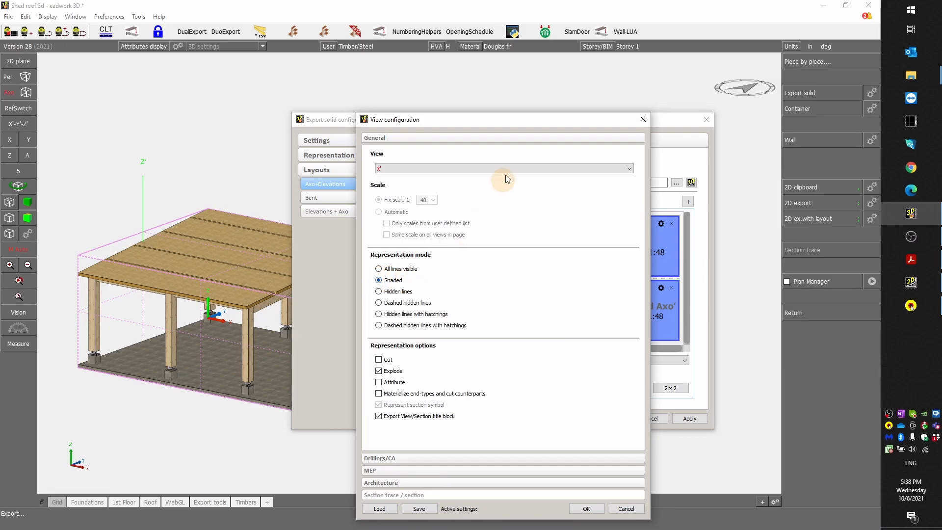
left_click_drag(544, 131, 254, 46)
left_click(293, 432)
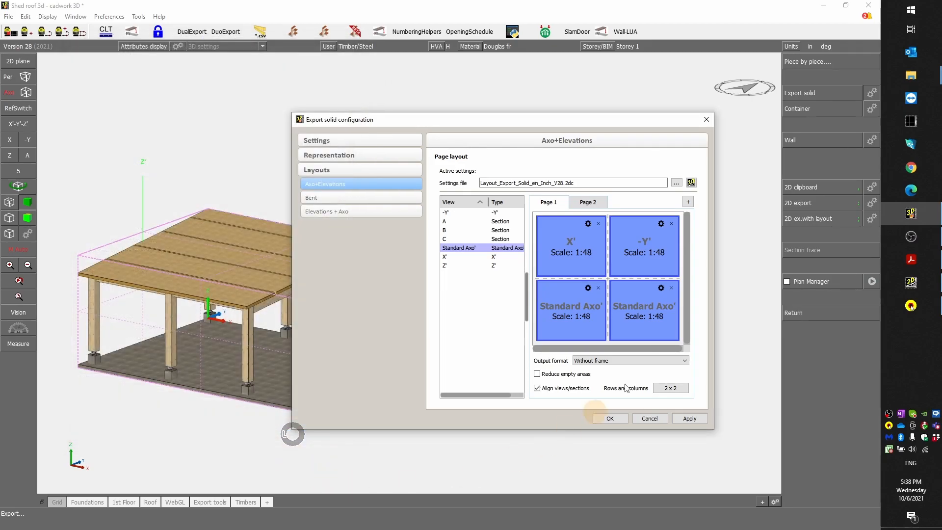
Add section A beside section C on Page 2 of the layout and set the page grid to 1 x 2
left_click(588, 203)
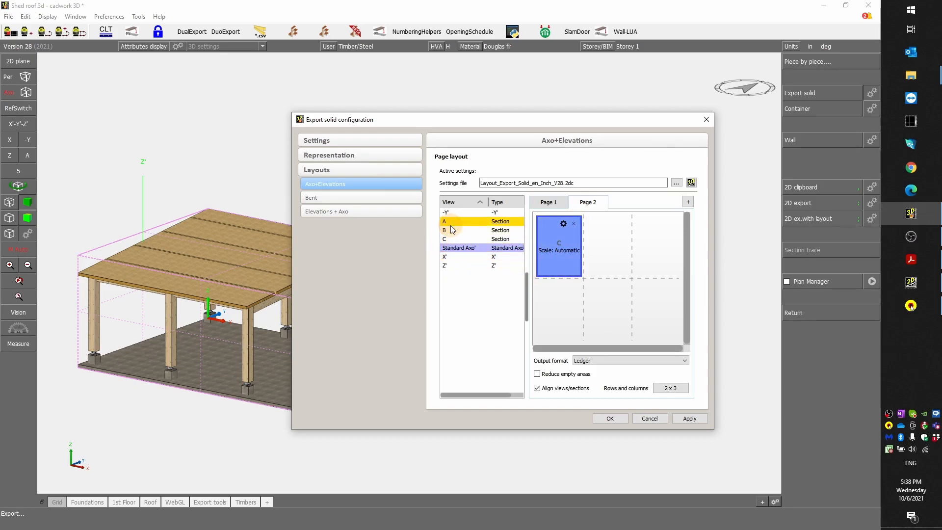
left_click_drag(453, 222, 613, 238)
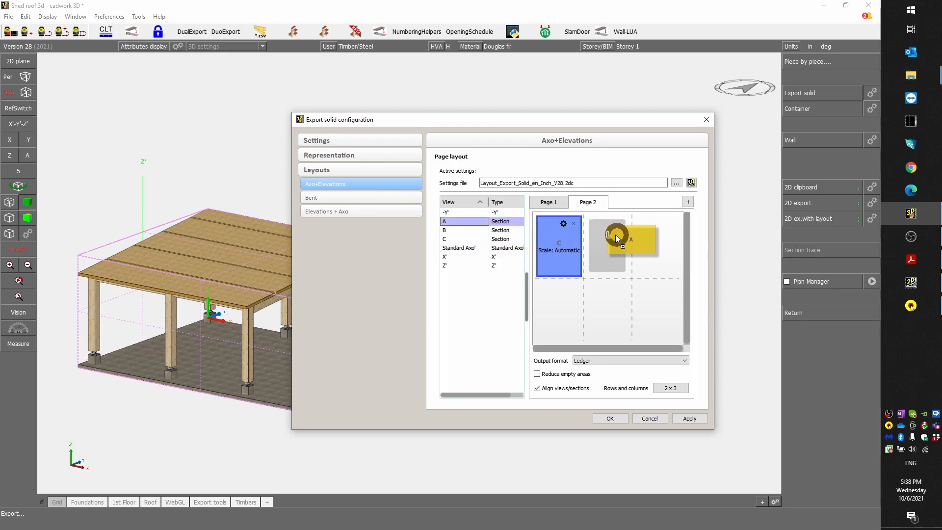
left_click(670, 389)
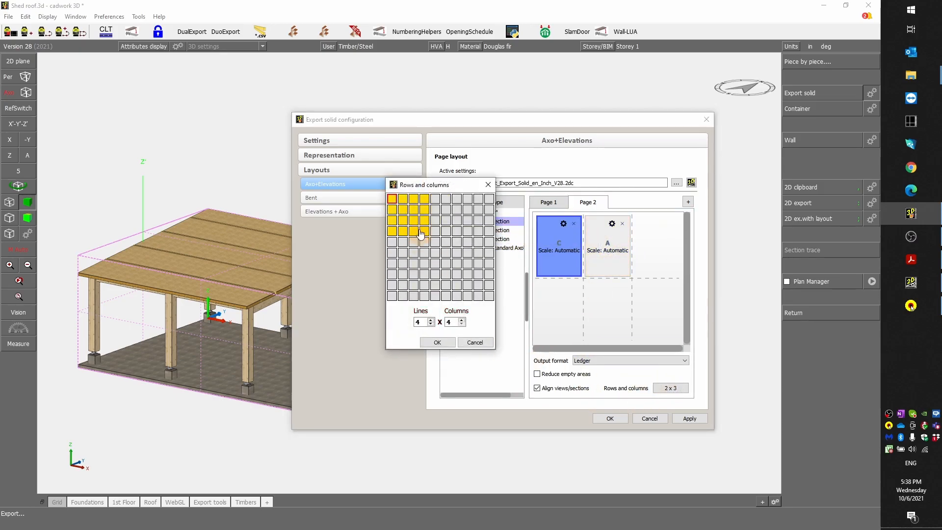
left_click(403, 198)
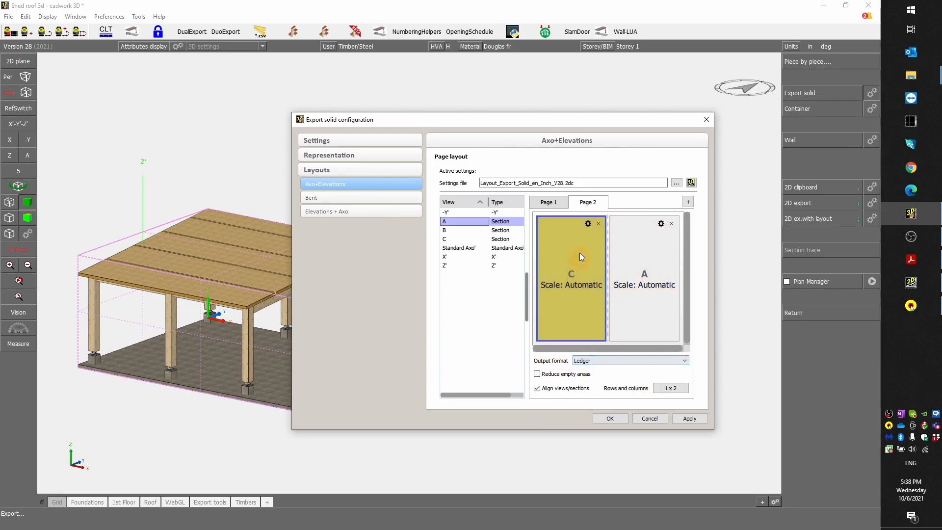
Set sections C and A together to automatic scale, using only scales from the user defined list
left_click(656, 237)
left_click(661, 224)
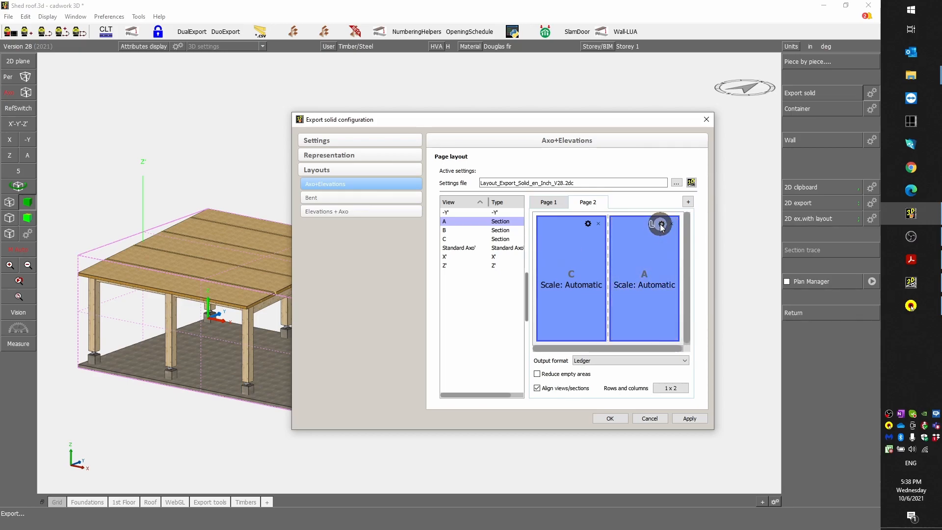
left_click(378, 214)
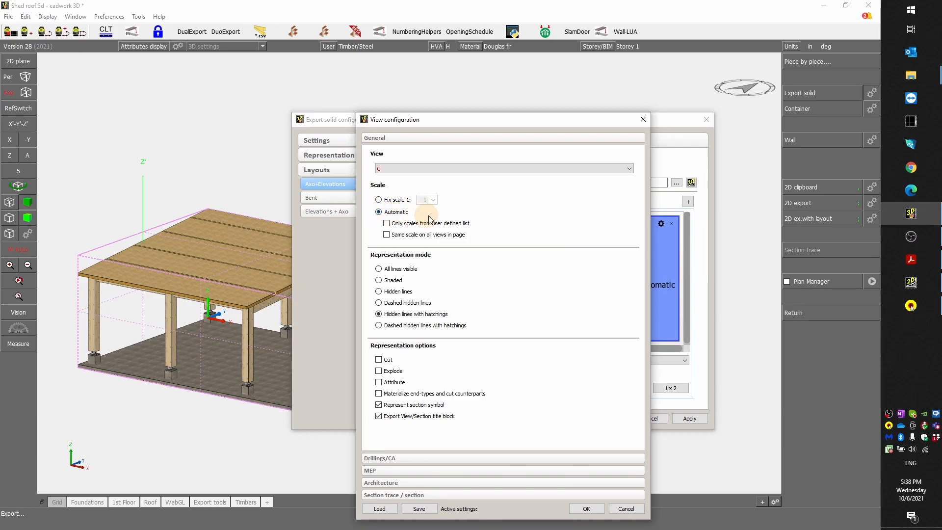
left_click(387, 224)
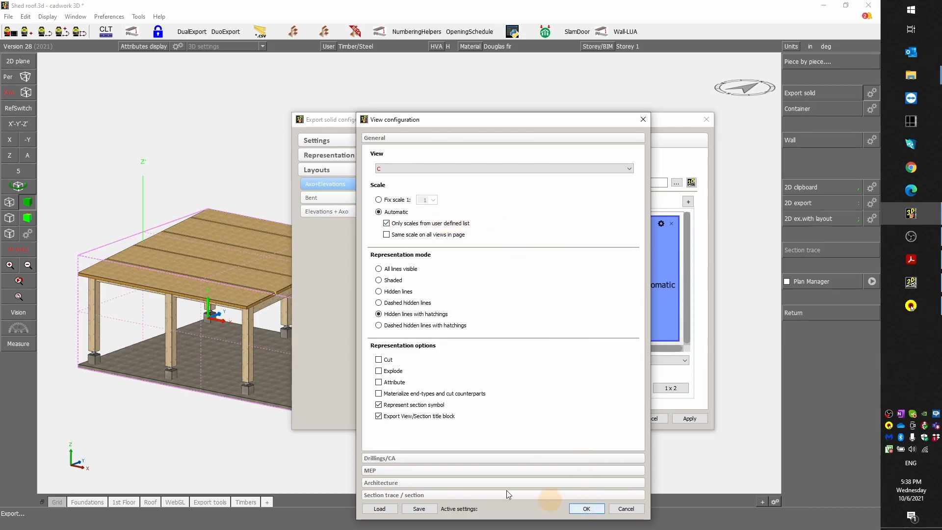
Set the section depth to 12'-0" both to the back and to the front, and confirm the view configuration
left_click(429, 494)
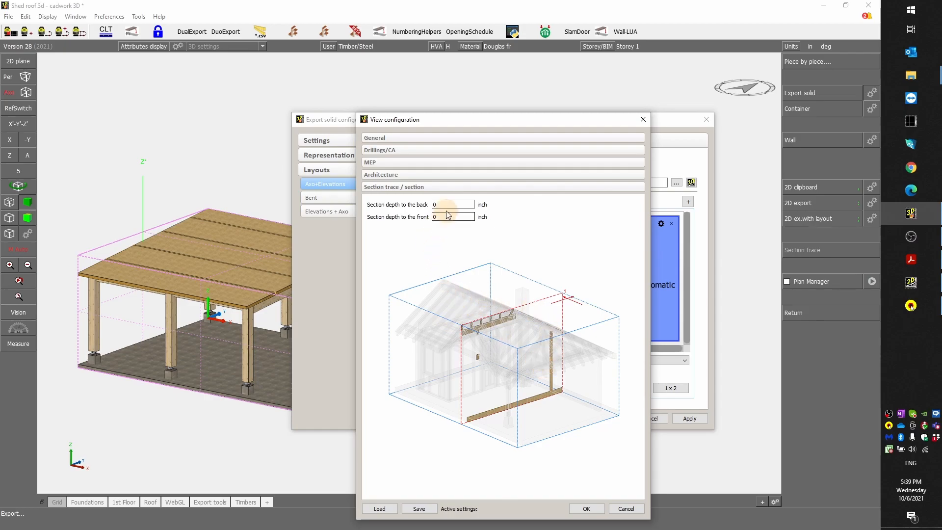
left_click(407, 205)
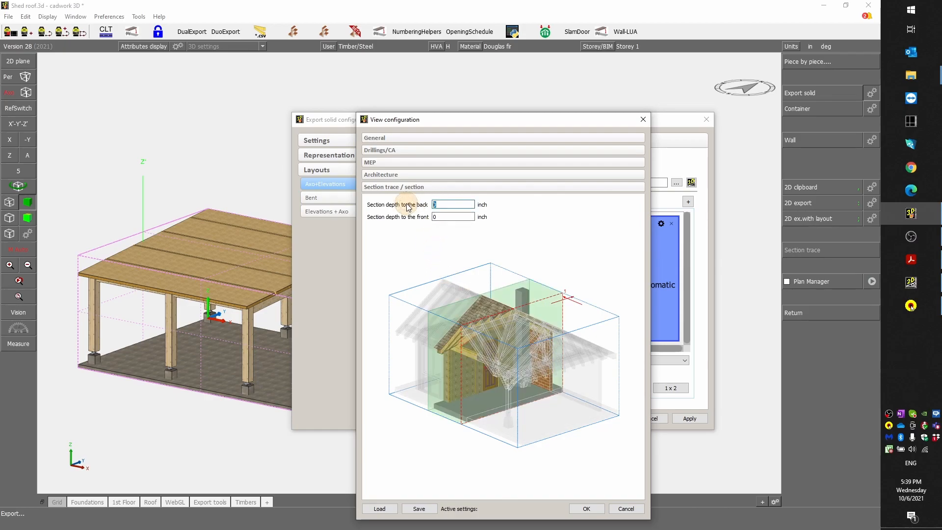
type("12")
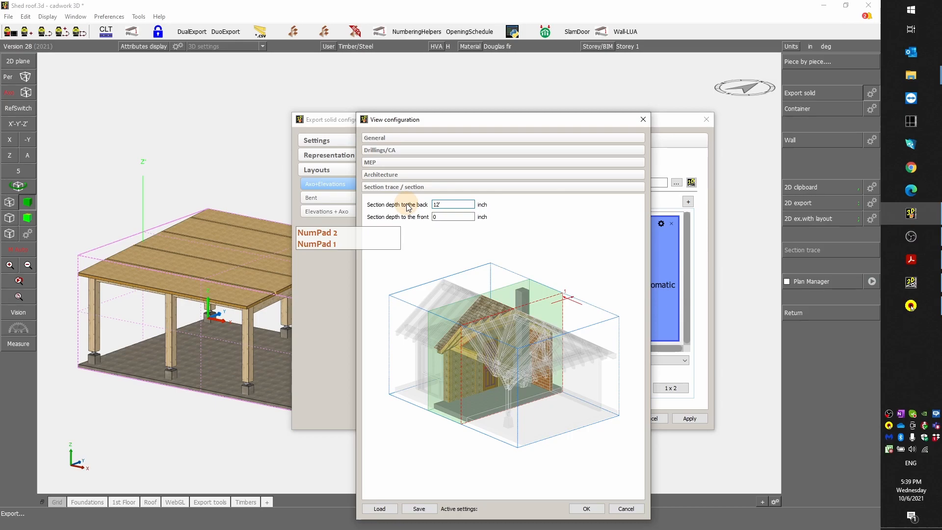
left_click(442, 216)
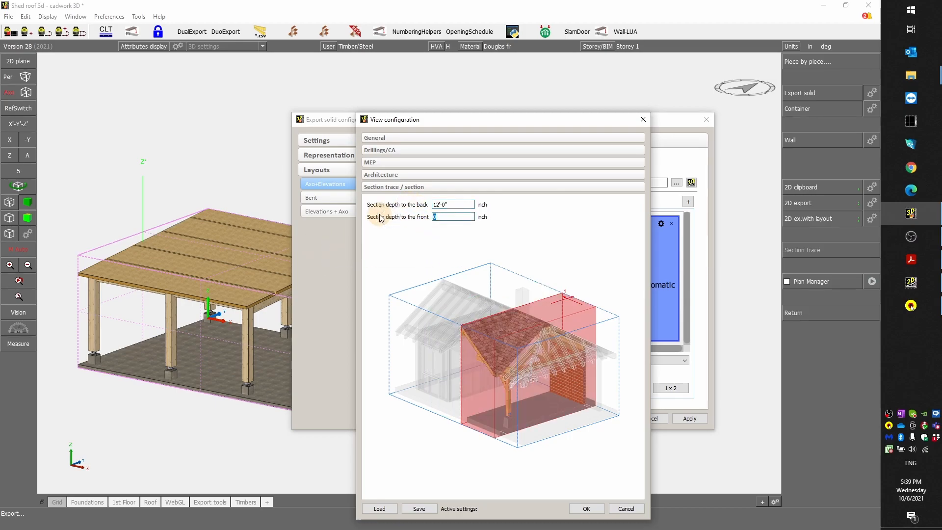
type("12'-0\"")
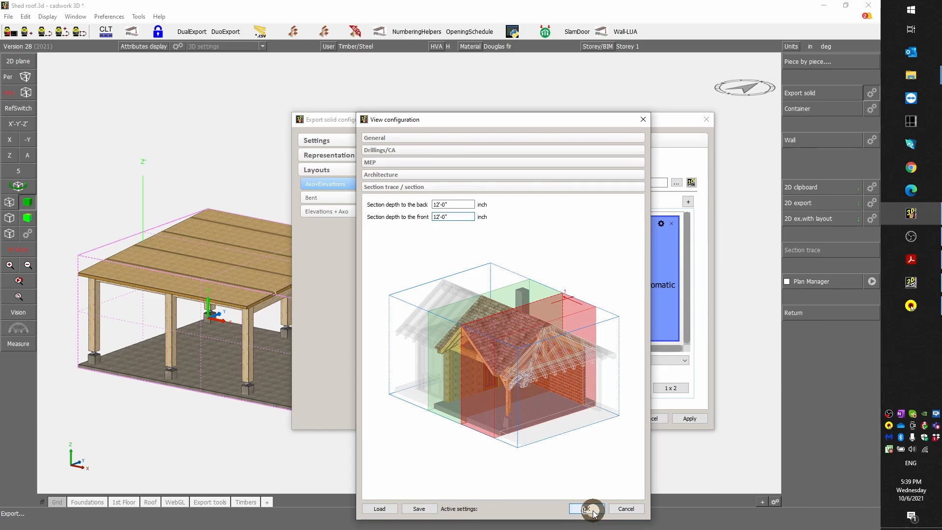
left_click(587, 509)
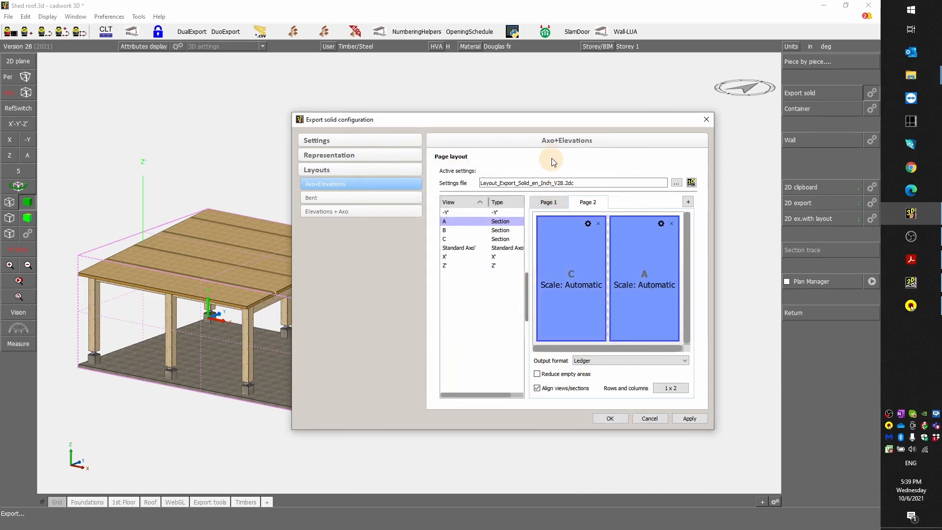
Apply the layout settings and export the solid to clipboard 1, skipping the check for elements not allocated
left_click(689, 419)
left_click(611, 417)
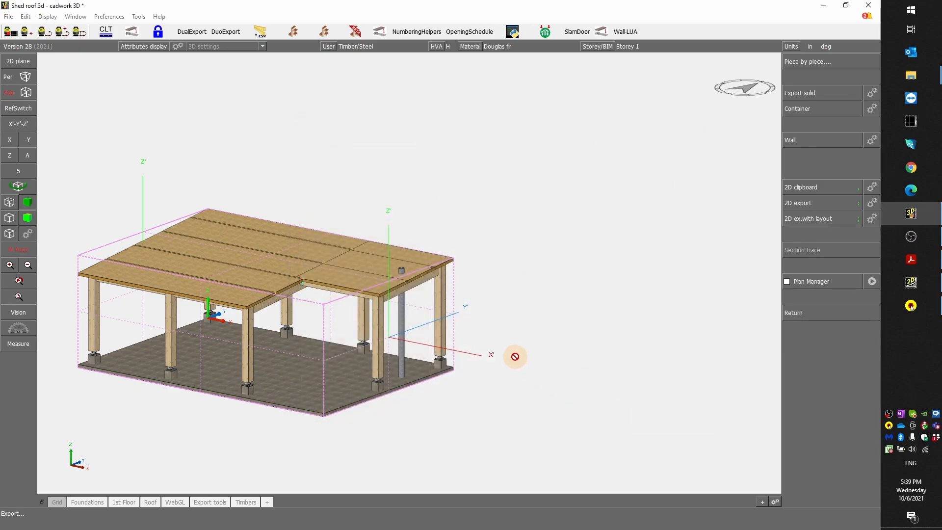
left_click(804, 92)
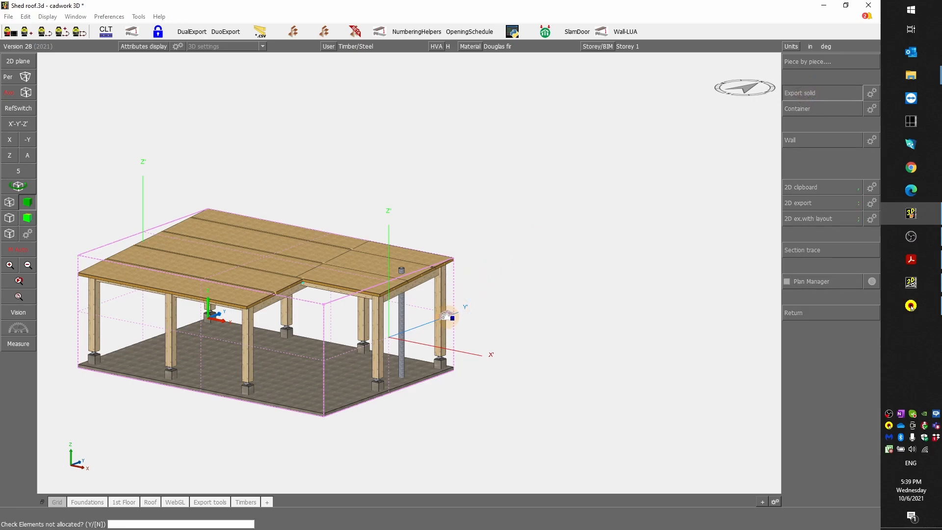
key("Return")
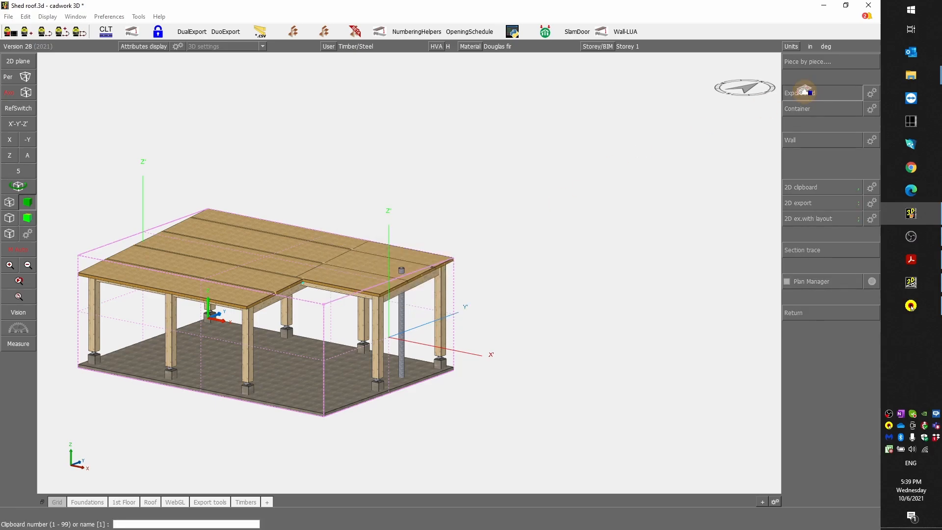
key("Return")
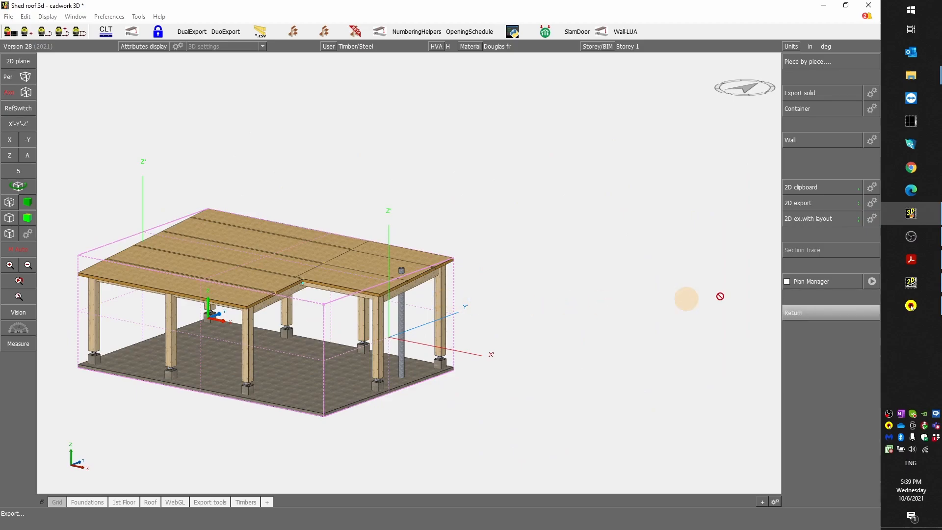
Switch to cadwork 2d and paste the exported layout pages into the empty area beside the existing drawings
left_click(911, 282)
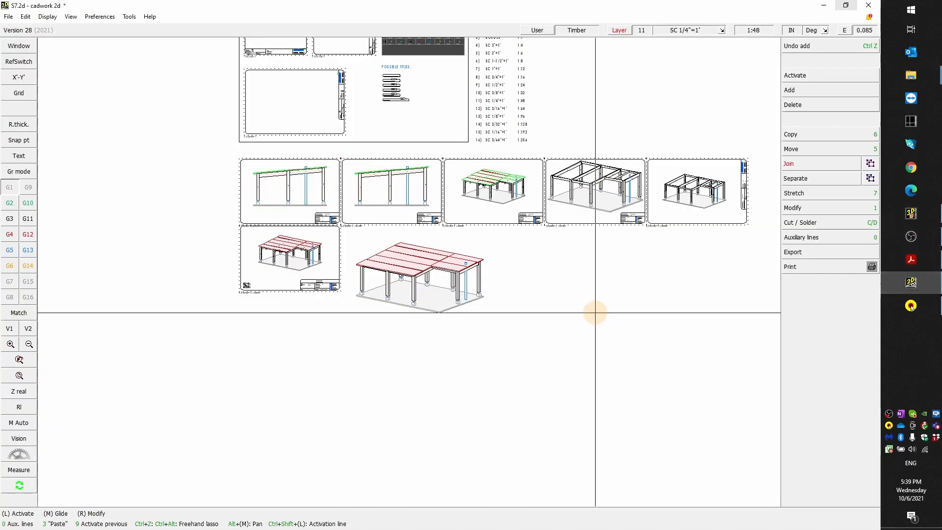
key("3")
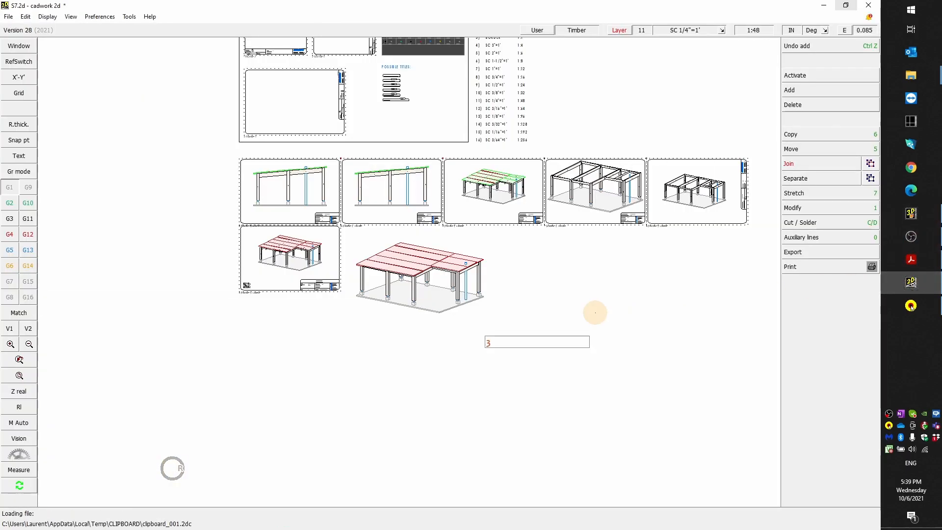
middle_click(553, 250)
scroll(480, 391, "up", 5)
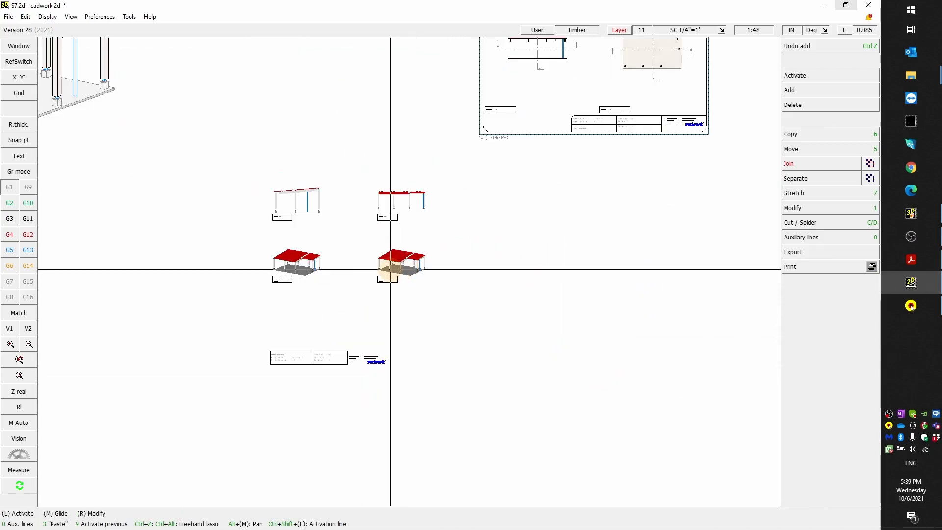
Examine the shaded elevations and Standard Axo' views of the pasted page without frame, including their title blocks
scroll(376, 287, "up", 2)
scroll(409, 273, "down", 1)
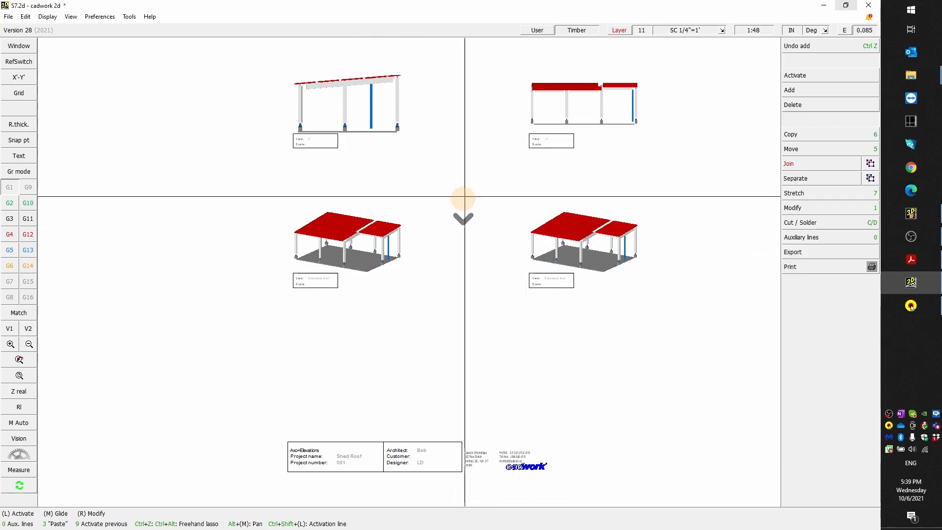
scroll(465, 186, "up", 1)
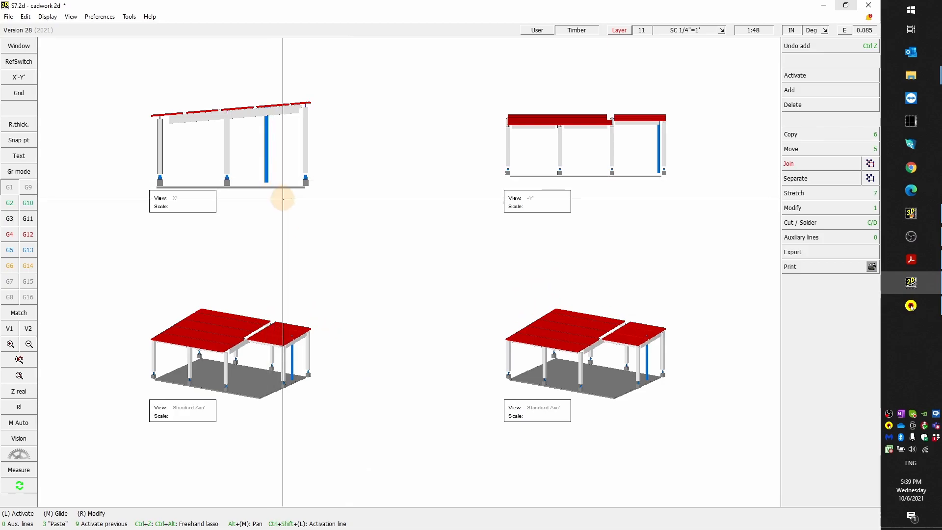
scroll(409, 269, "up", 3)
scroll(409, 267, "down", 1)
scroll(408, 268, "down", 5)
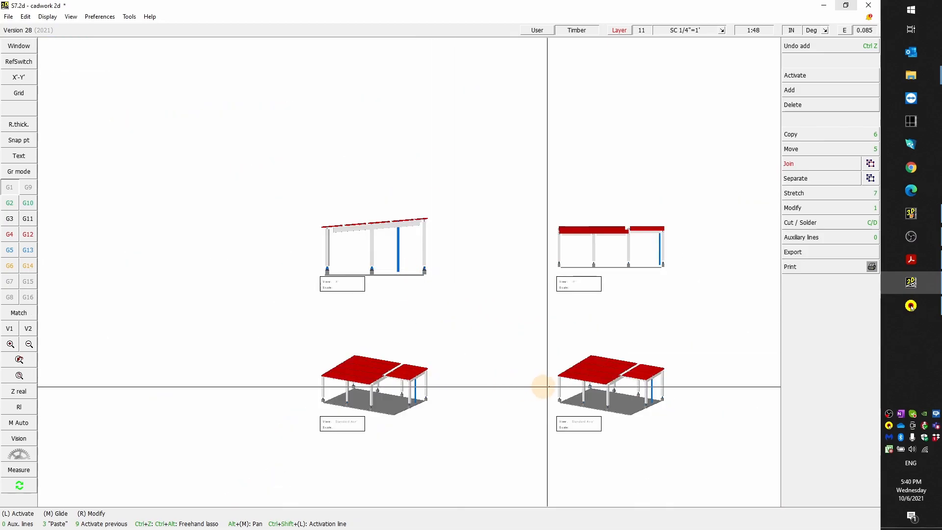
scroll(540, 384, "up", 4)
scroll(409, 269, "up", 2)
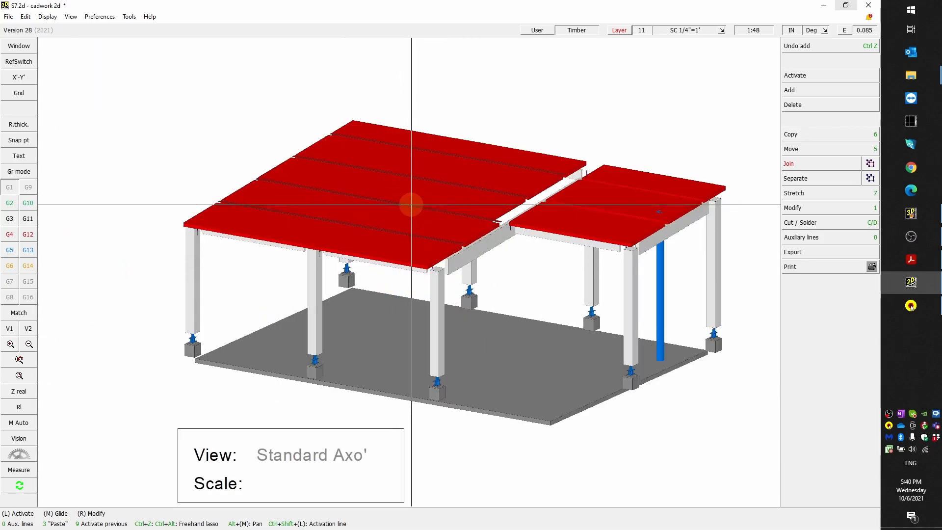
scroll(411, 205, "down", 5)
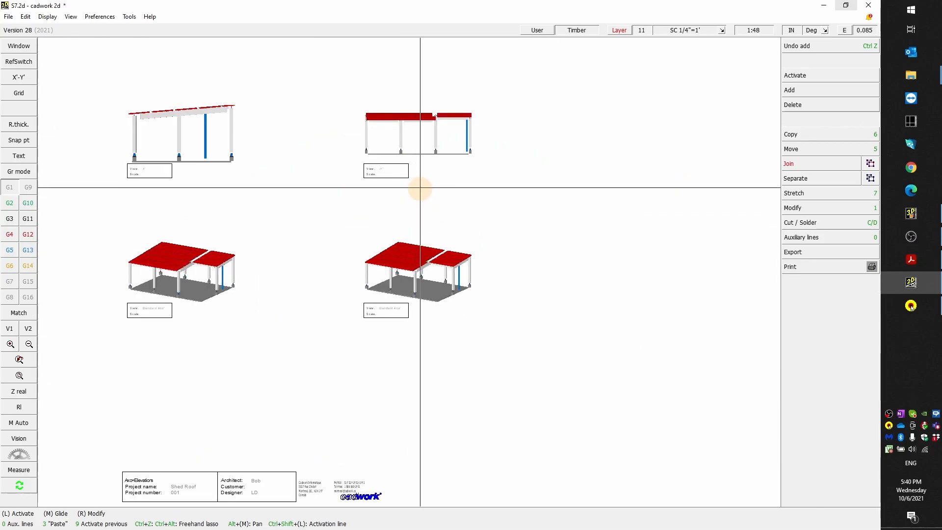
Examine the pasted Ledger page with sections C and A, checking the section symbols, scale labels and title block
scroll(409, 273, "up", 2)
scroll(409, 273, "down", 4)
scroll(514, 289, "up", 2)
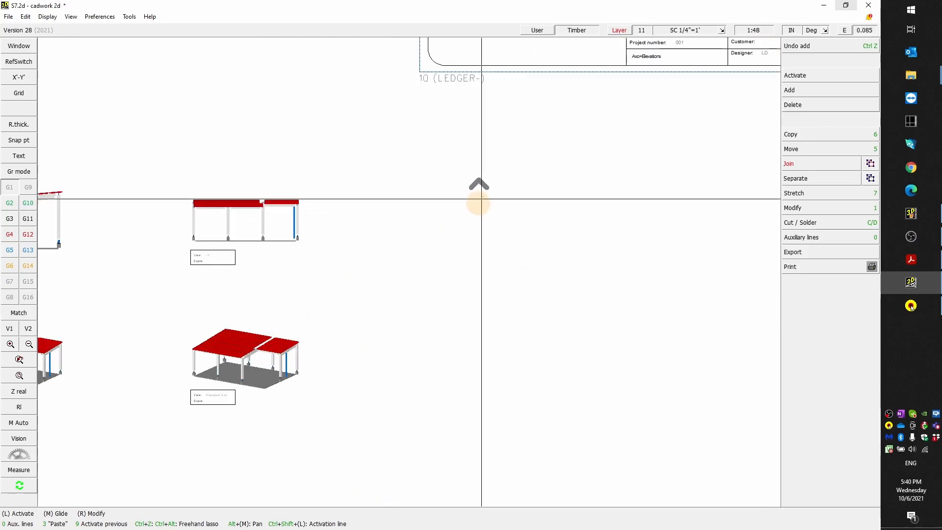
scroll(570, 135, "down", 4)
scroll(554, 110, "up", 2)
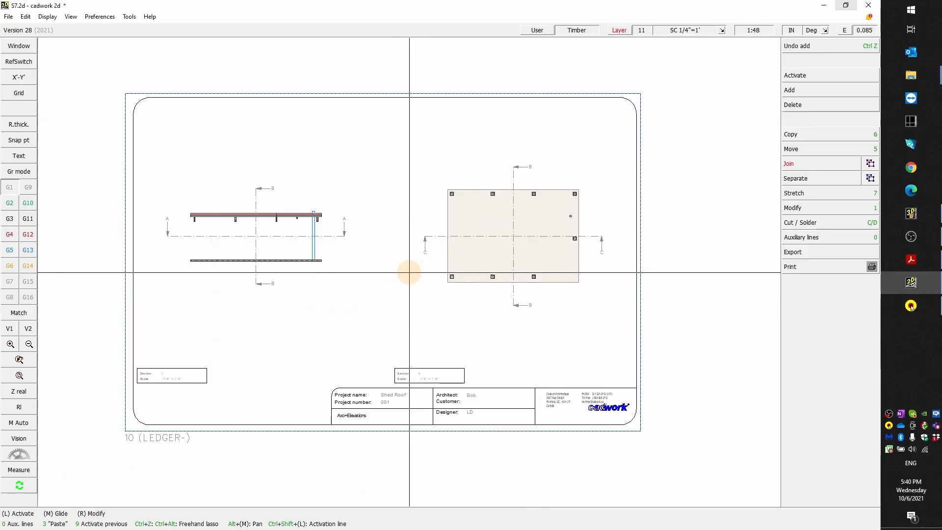
scroll(410, 273, "up", 3)
scroll(409, 272, "down", 2)
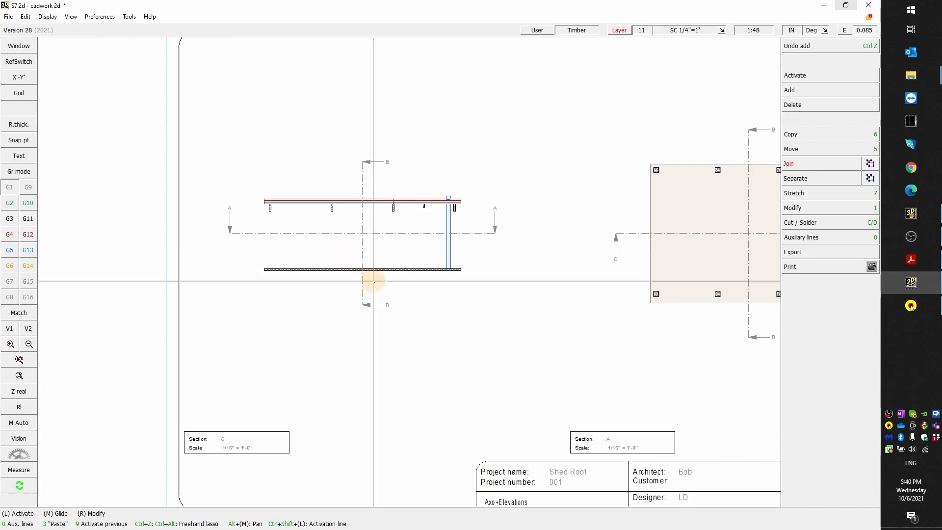
scroll(406, 294, "down", 1)
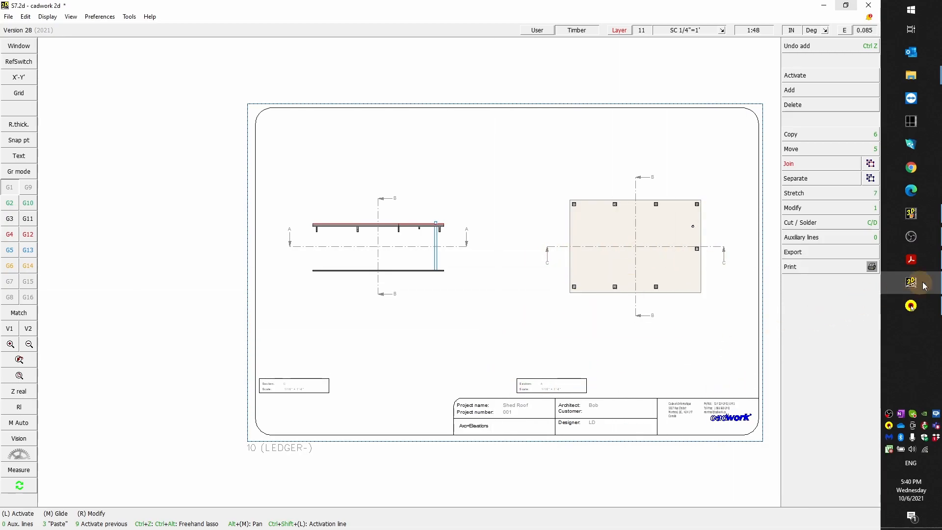
Back in cadwork 3D, set all four Page 1 views to Hidden lines with hatchings and turn off Explode
left_click(911, 213)
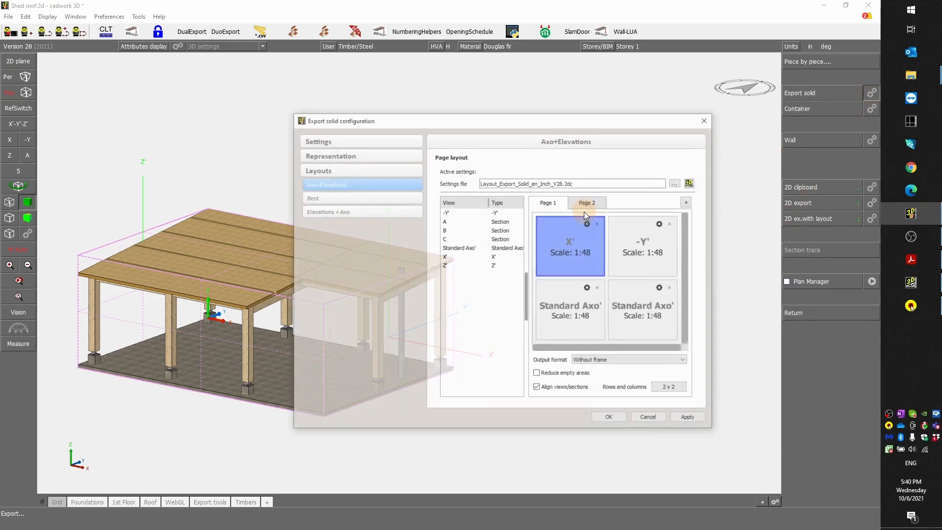
left_click(568, 250)
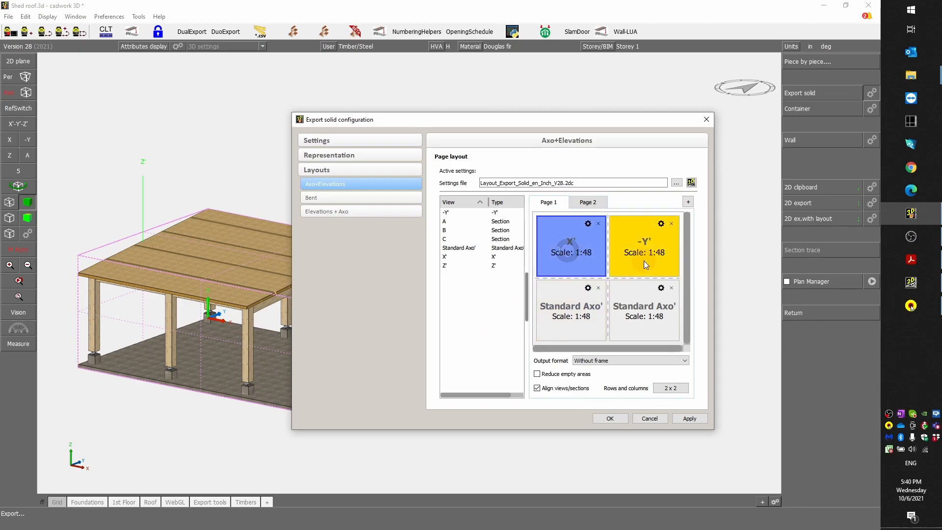
left_click(649, 299, "shift")
left_click(661, 288)
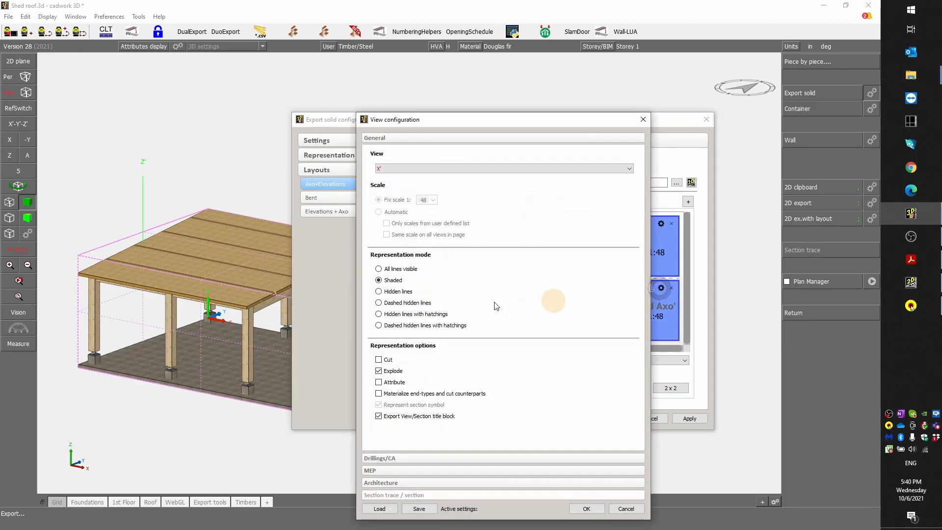
left_click(378, 315)
left_click(379, 371)
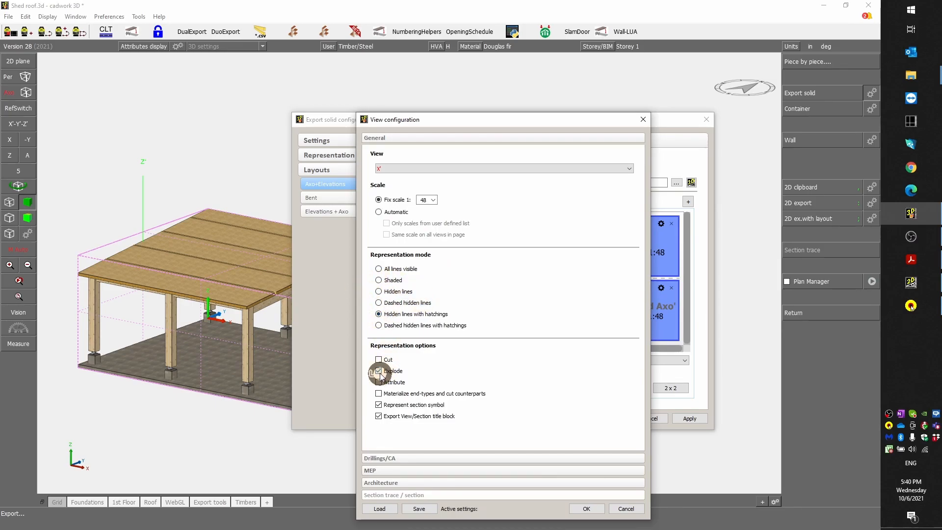
left_click(587, 509)
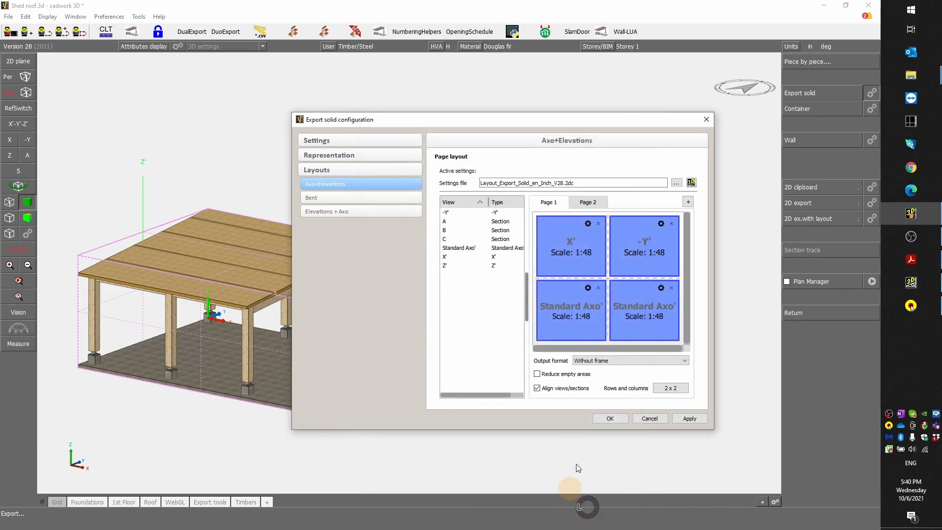
Set the second Standard Axo' view on Page 1 to the Shaded representation mode with Explode turned on
left_click(648, 319)
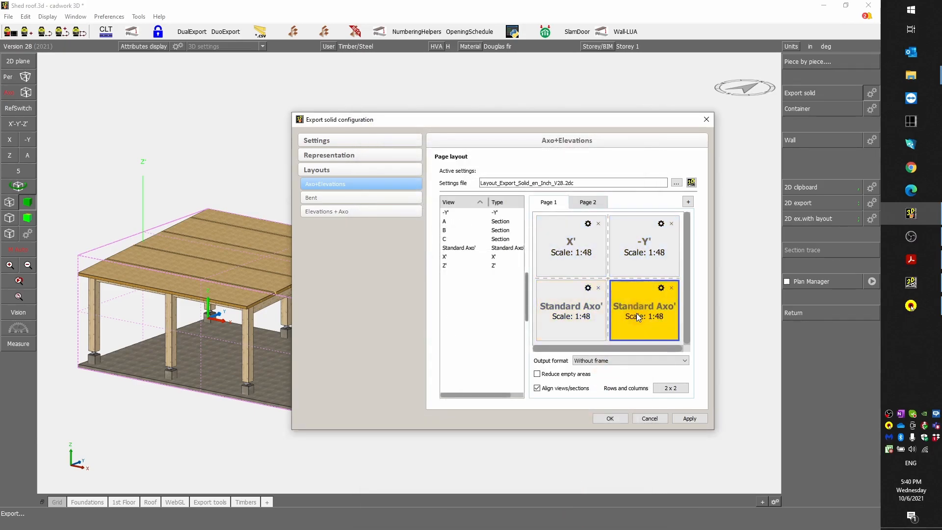
left_click(661, 289)
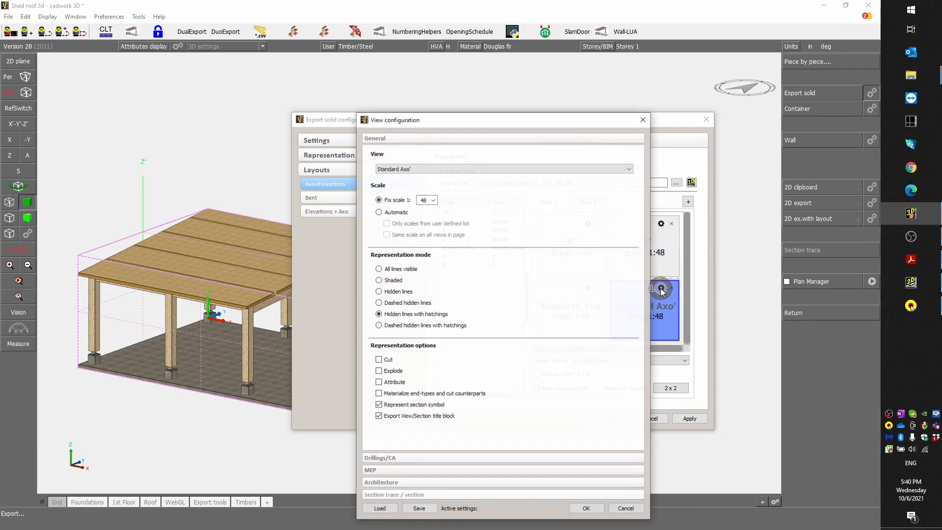
left_click(379, 280)
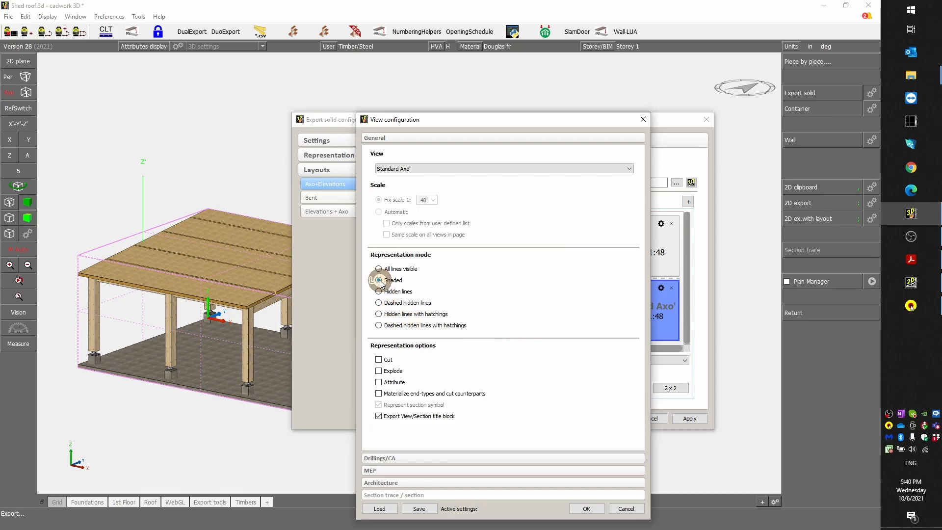
left_click(379, 371)
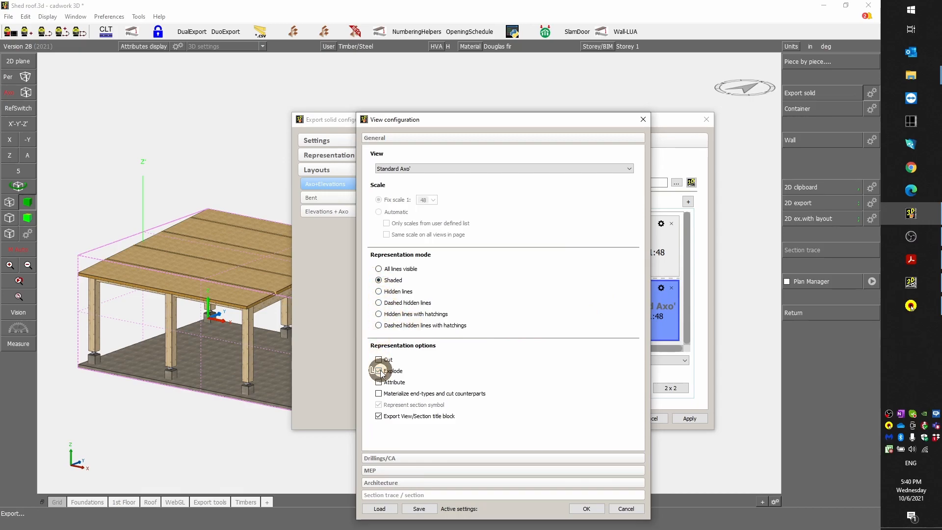
left_click(586, 509)
Review the standard output frame settings and the Axo+Elevations page layout in the solid export configuration
left_click(341, 140)
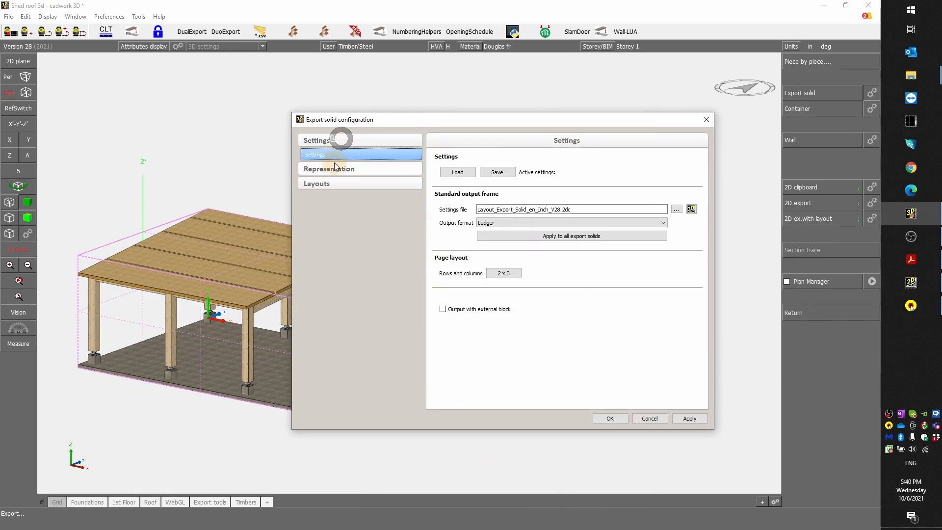
left_click(336, 173)
left_click(352, 143)
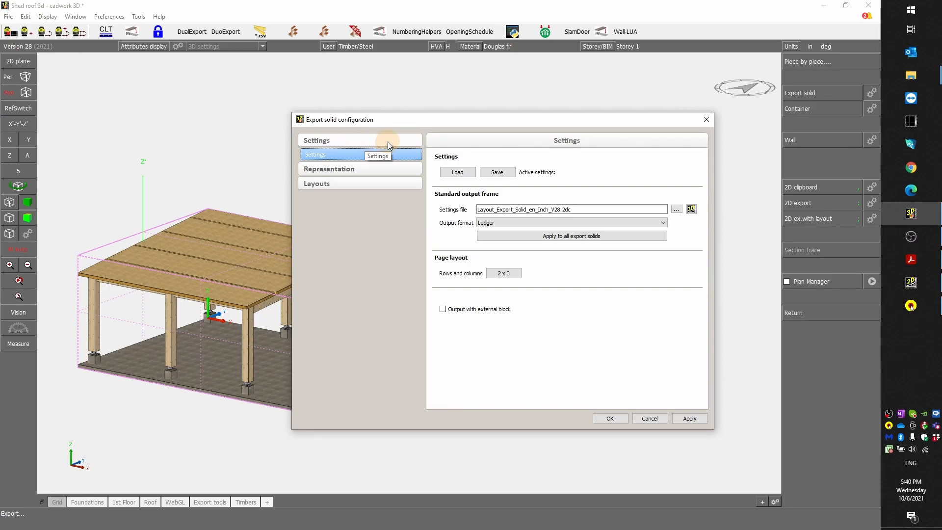
left_click_drag(409, 124, 348, 108)
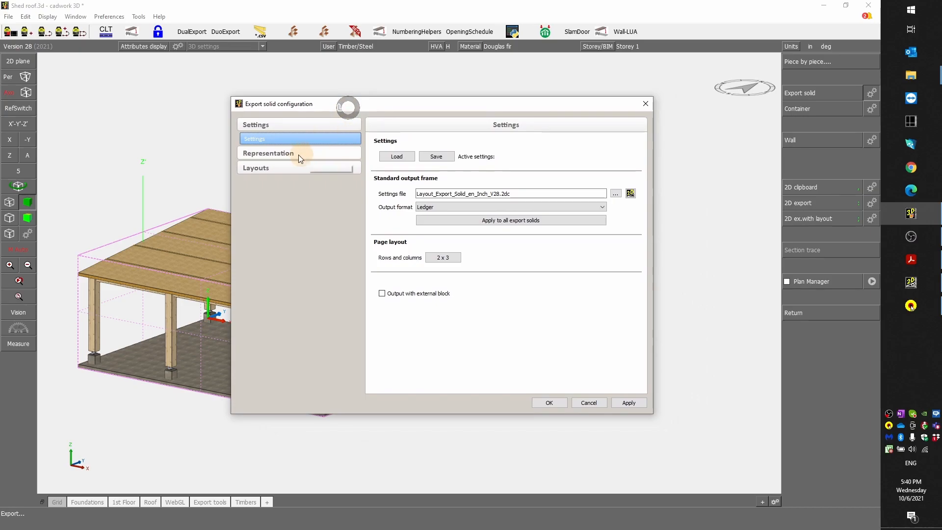
left_click(281, 172)
left_click(591, 273)
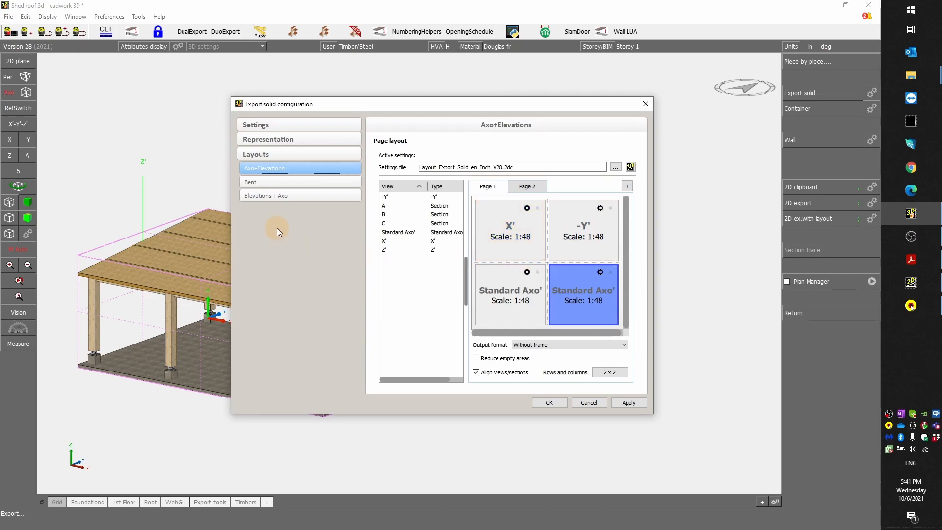
Review the hatching, explosion and smoothing representation settings, and enable Display material textures for shaded views
left_click(290, 139)
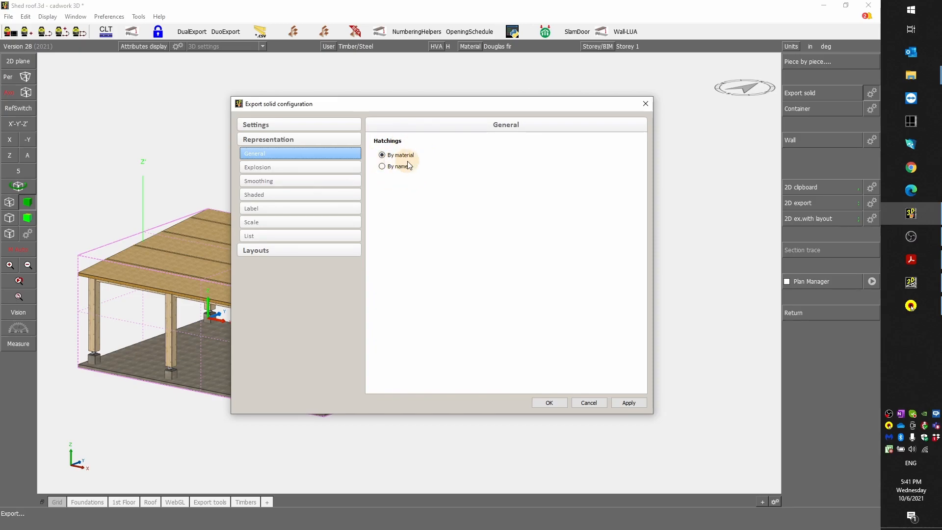
left_click(307, 169)
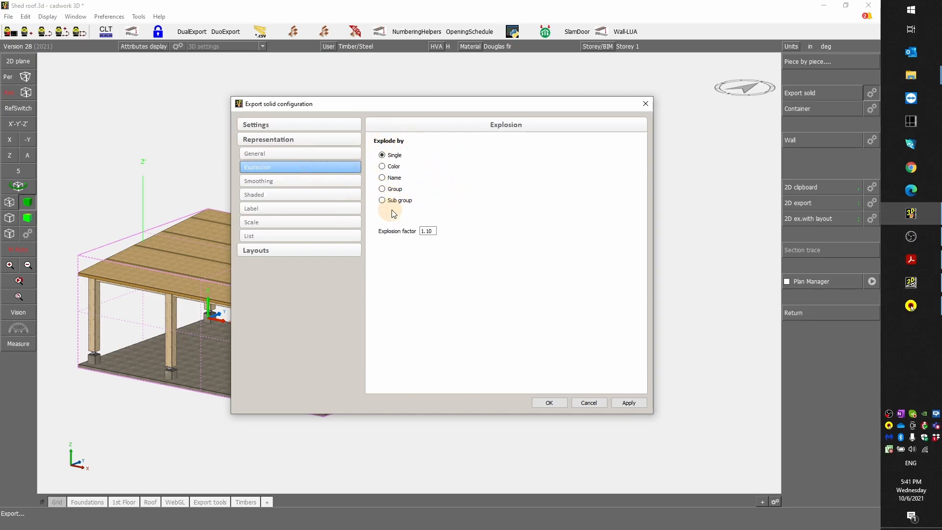
left_click(298, 183)
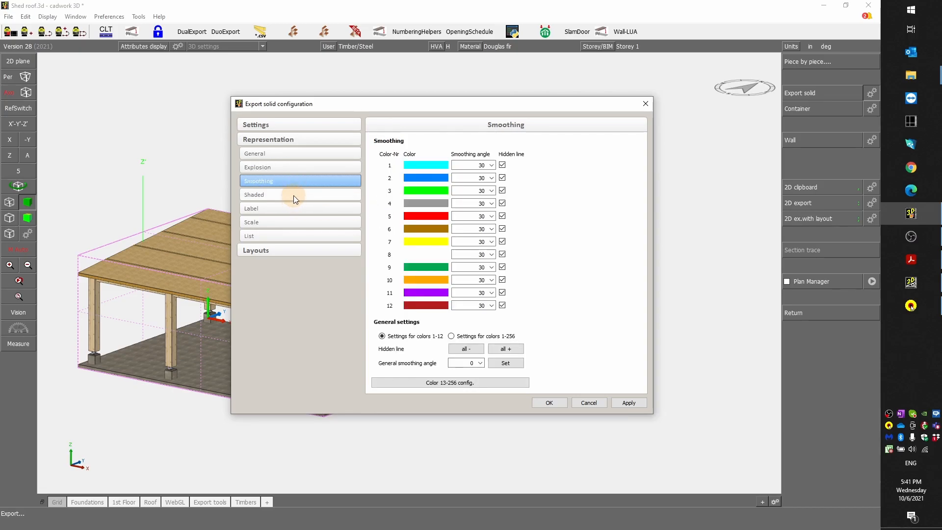
left_click(294, 196)
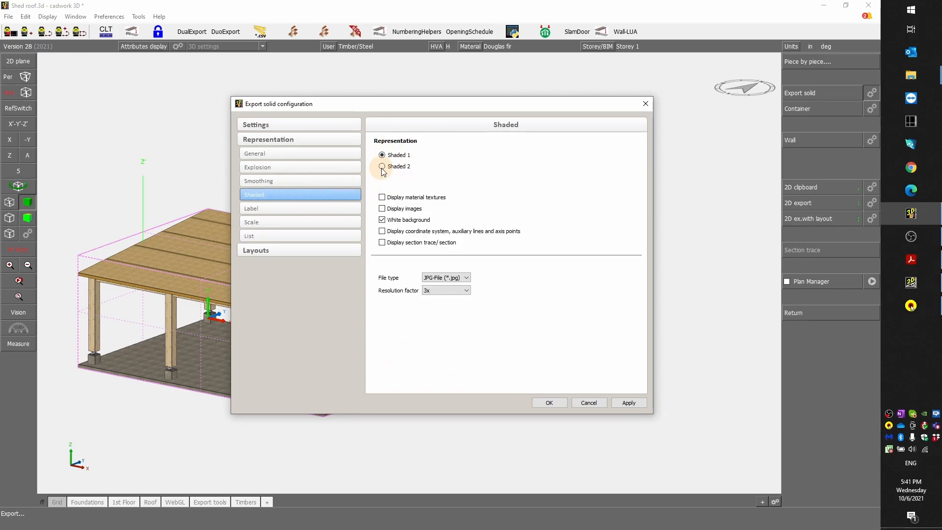
left_click(382, 198)
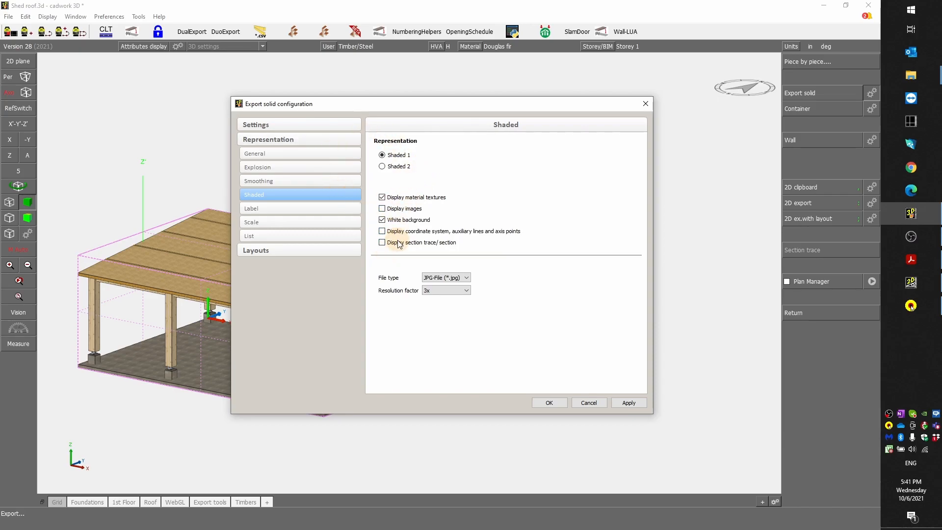
Examine the label attributes, the predefined scale list and the list frame options of the export representation
left_click(289, 210)
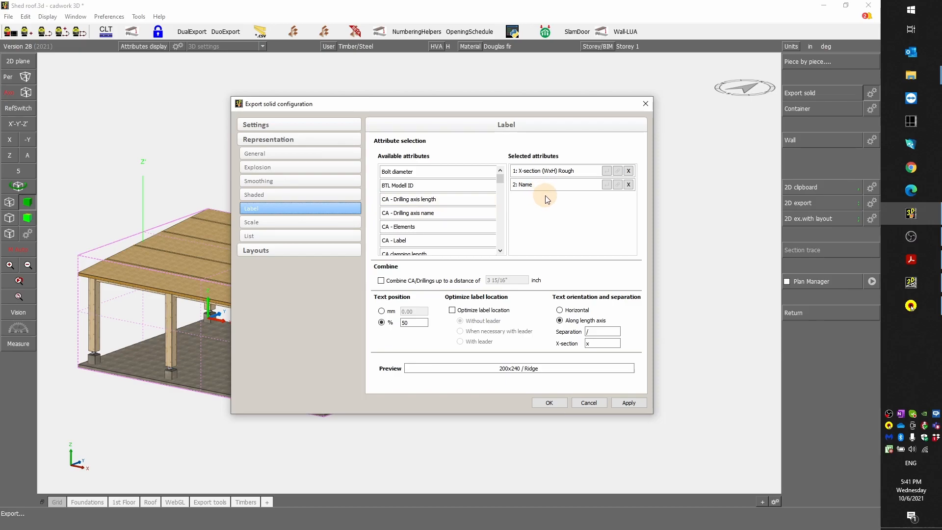
left_click(529, 172)
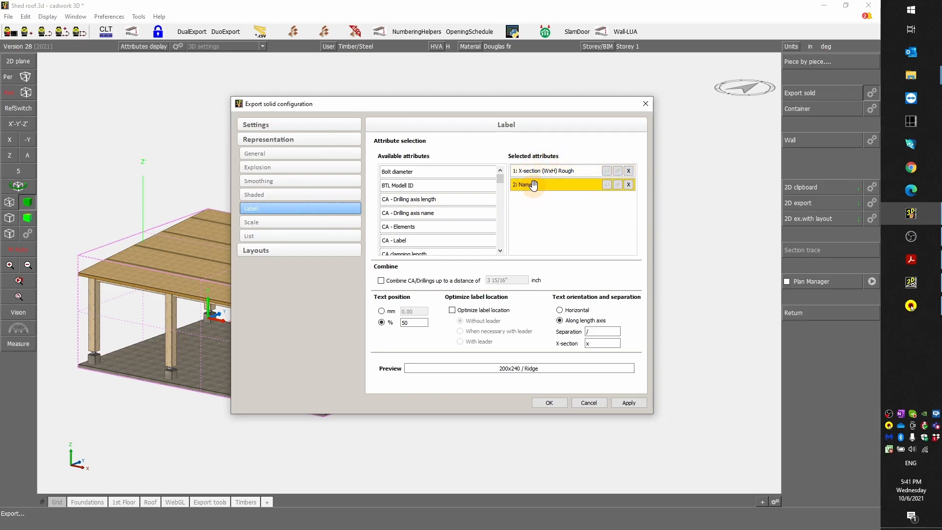
left_click(296, 222)
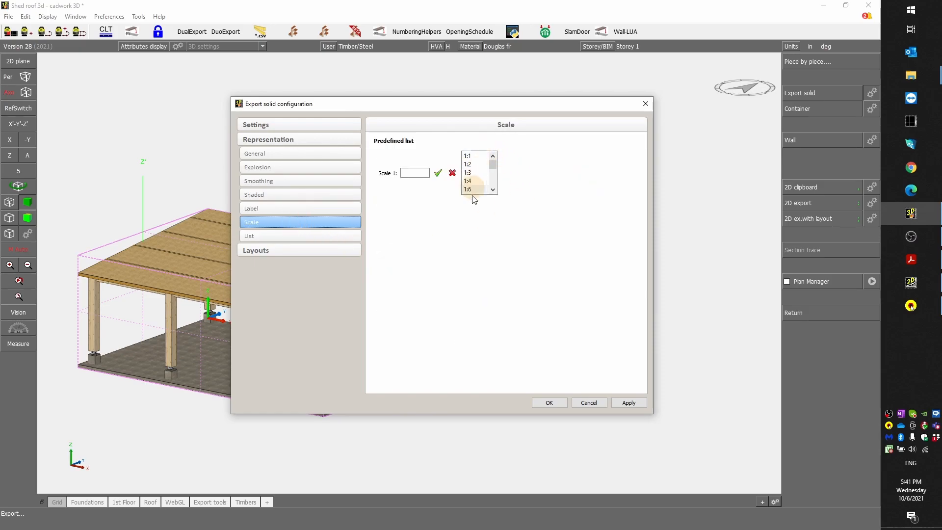
left_click(281, 238)
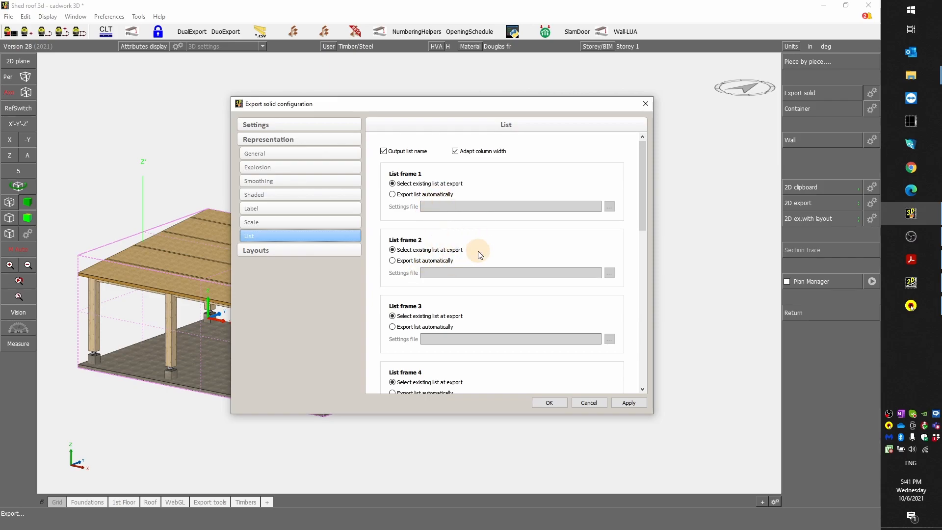
Open the standard output frame's layout file Layout_Export_Solid_en_Inch_V28.2dc in cadwork 2d and examine its Line settings pattern
left_click(293, 126)
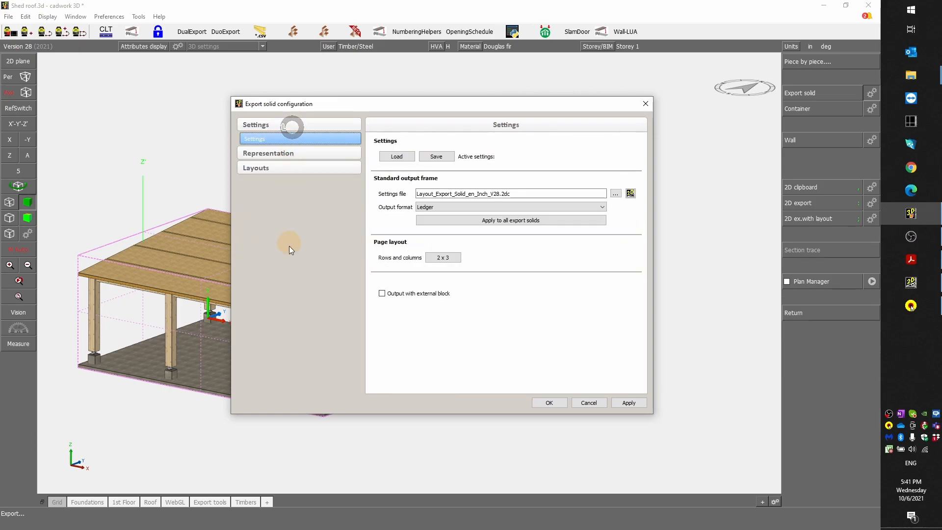
left_click(631, 193)
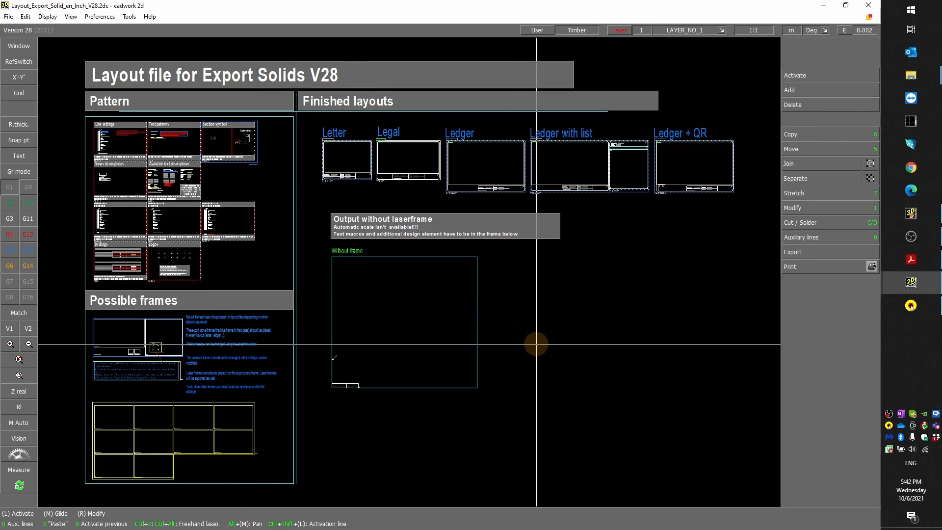
left_click_drag(77, 193, 261, 116, "shift")
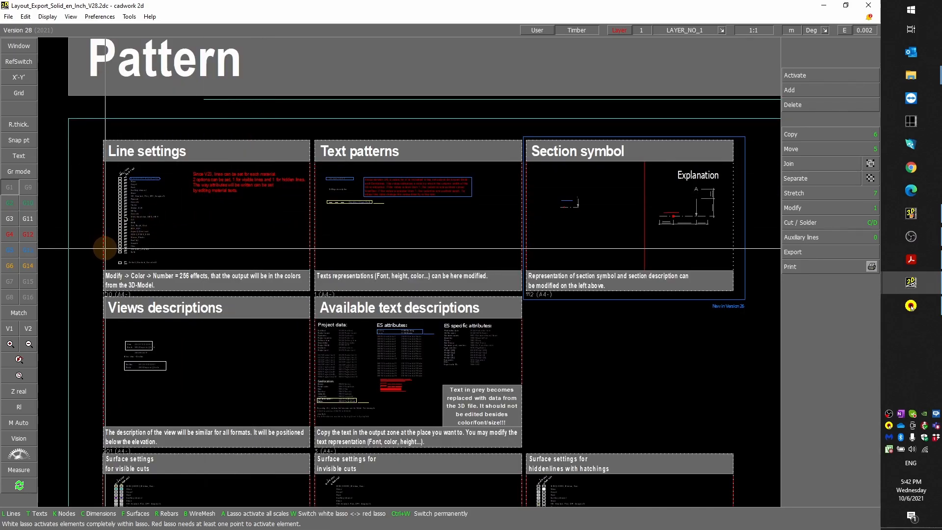
left_click_drag(90, 299, 328, 123, "shift")
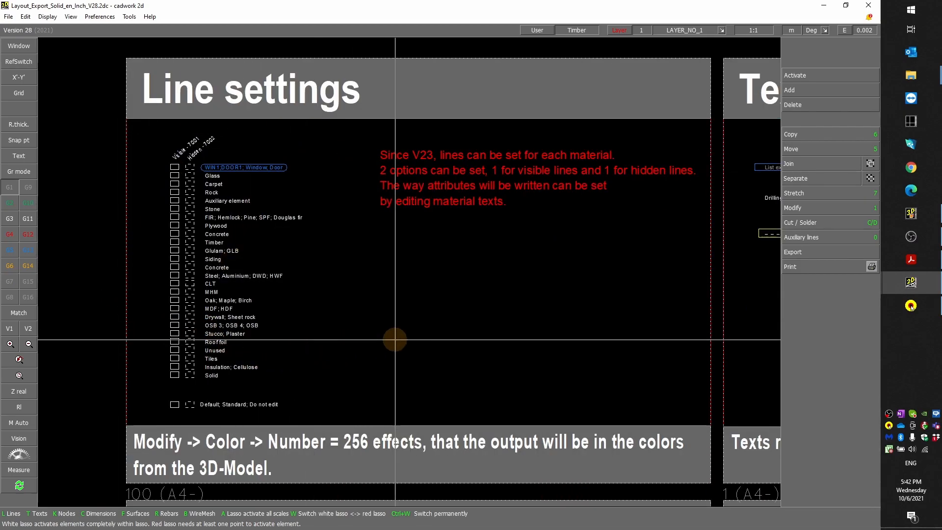
Examine the Text patterns frame, checking the text properties of the Drillings description and the Container / Export Solid pattern
key("Right")
key("Right")
key("Right")
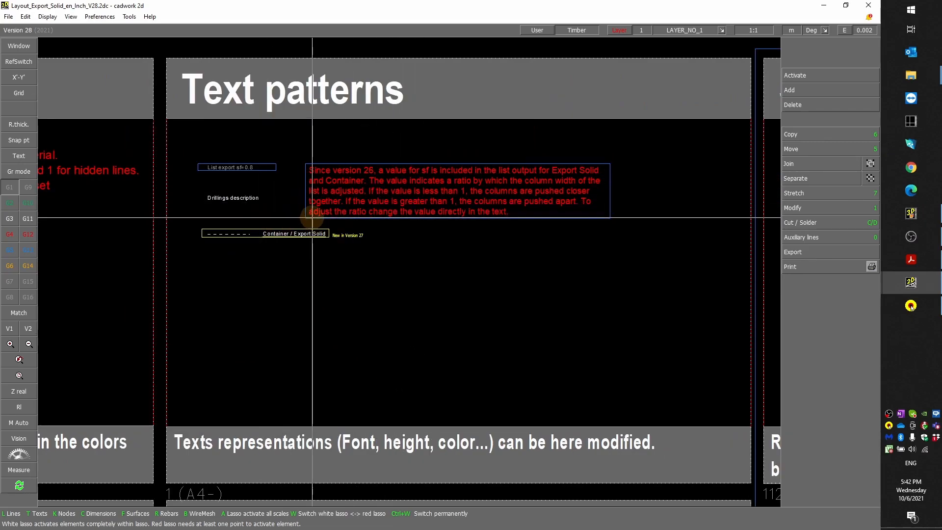
scroll(313, 221, "up", 1)
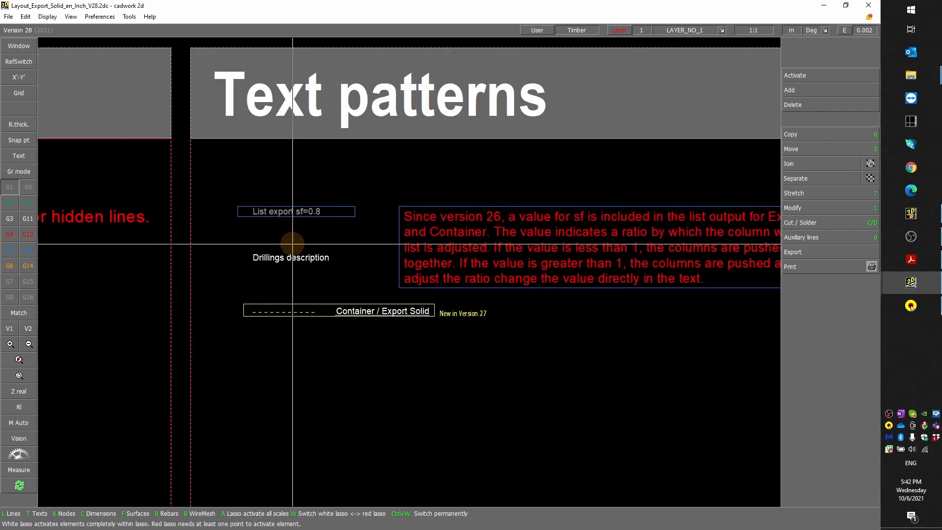
left_click(278, 258)
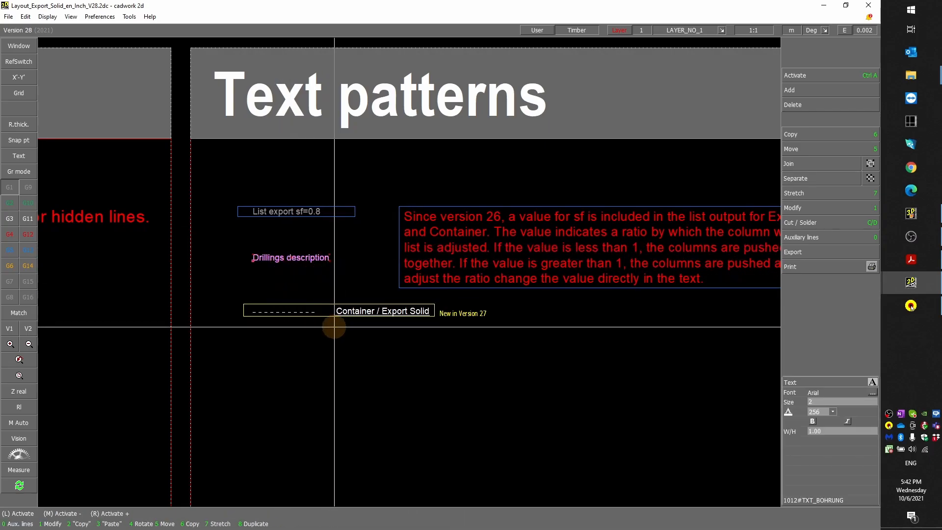
scroll(335, 327, "down", 3)
scroll(379, 294, "up", 2)
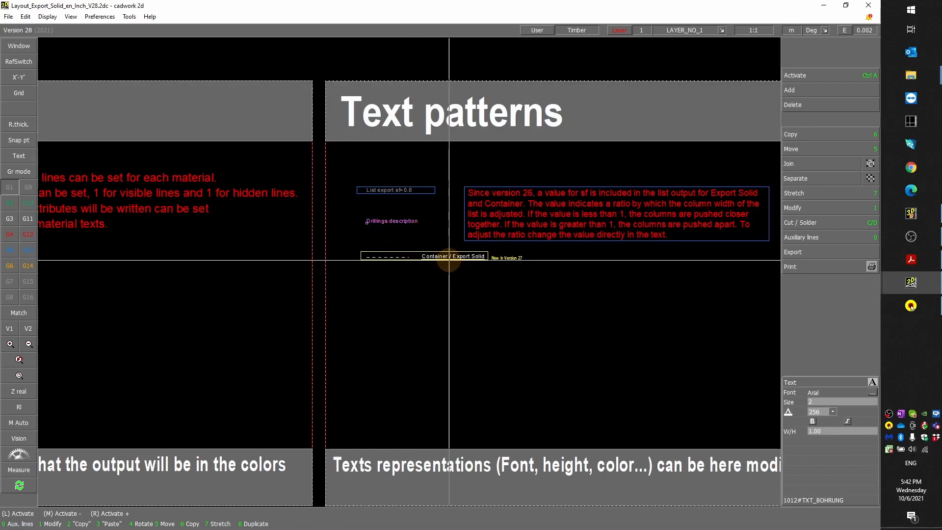
scroll(442, 260, "up", 2)
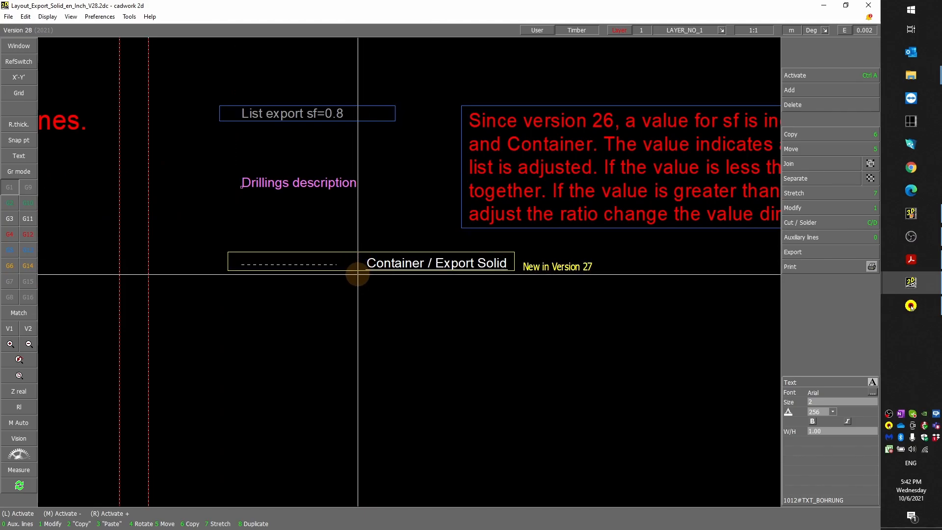
scroll(358, 274, "down", 4)
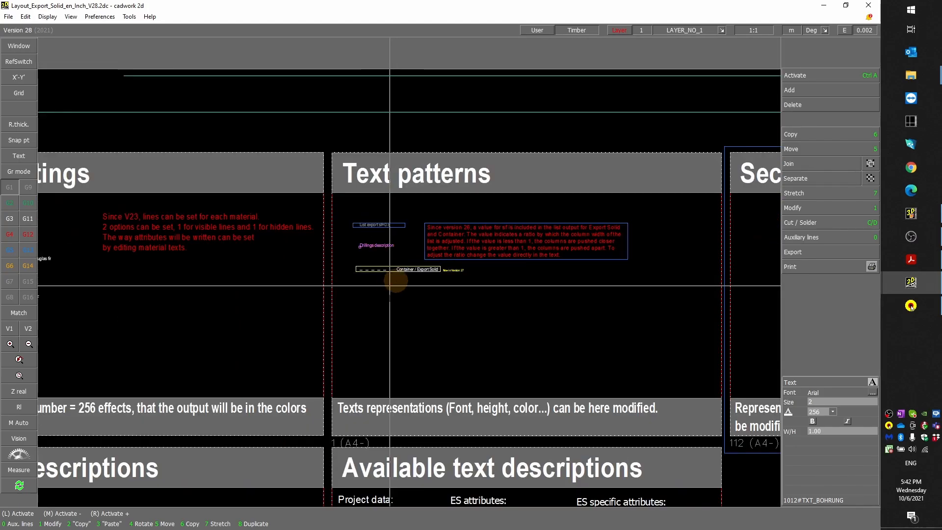
Examine the Section symbol pattern and its Explanation diagram, checking the line properties of the section arrow
scroll(389, 286, "down", 3)
scroll(694, 288, "up", 3)
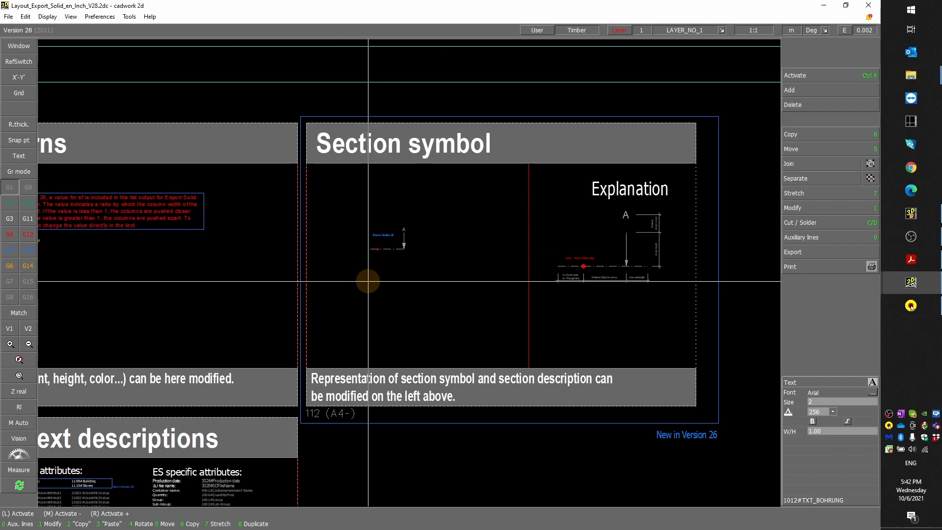
scroll(368, 281, "down", 3)
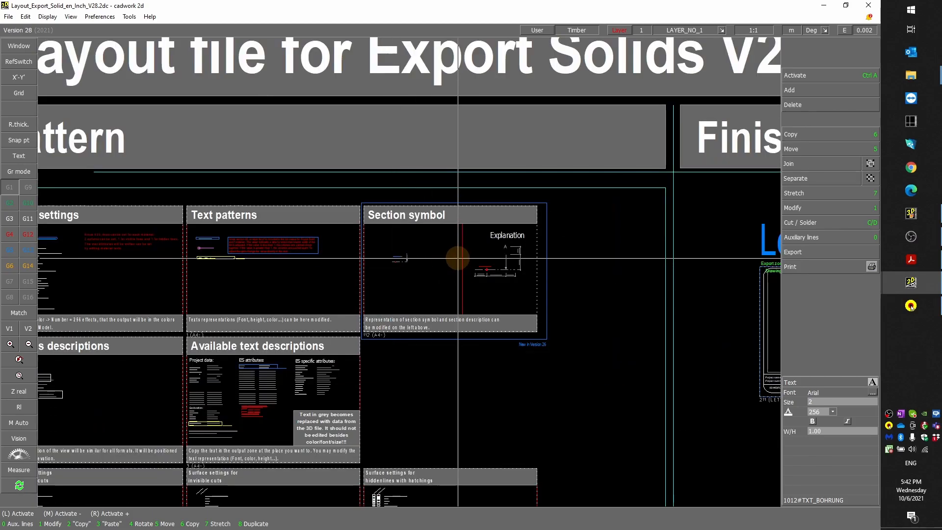
scroll(456, 259, "up", 4)
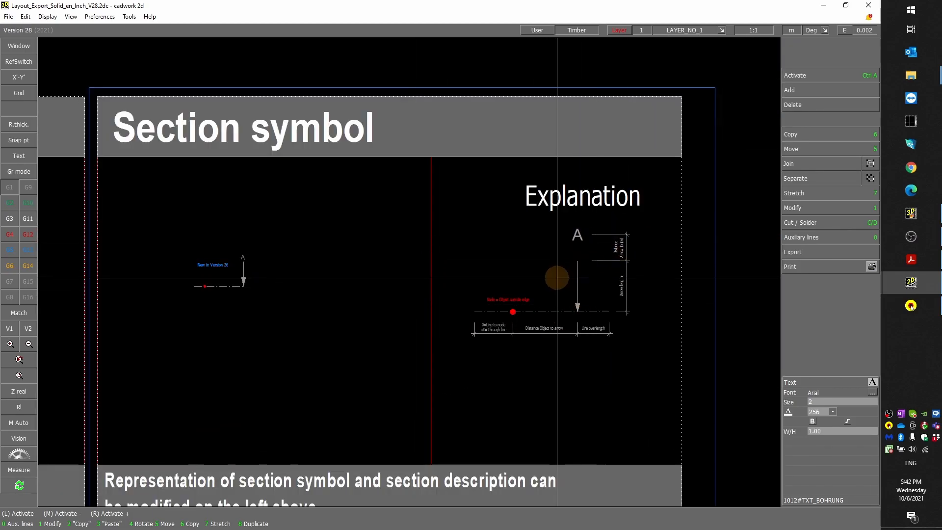
scroll(410, 274, "up", 1)
scroll(417, 267, "up", 1)
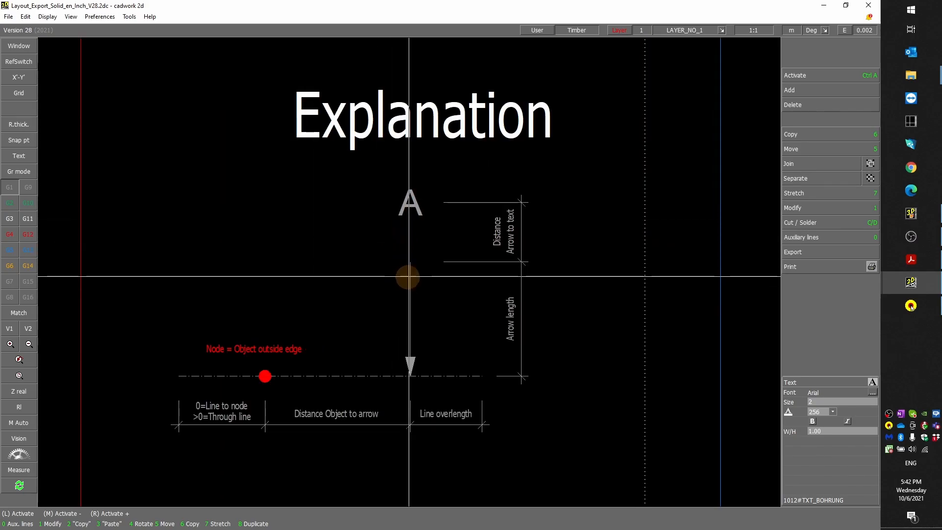
left_click(410, 268)
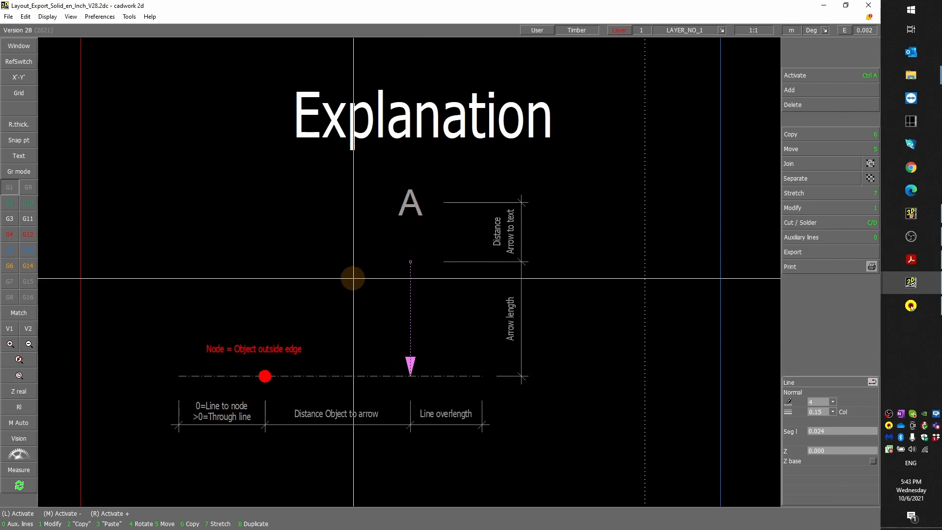
Examine the view and section title blocks in the Views descriptions pattern, including their name and scale placeholders
scroll(363, 275, "down", 3)
scroll(292, 325, "down", 4)
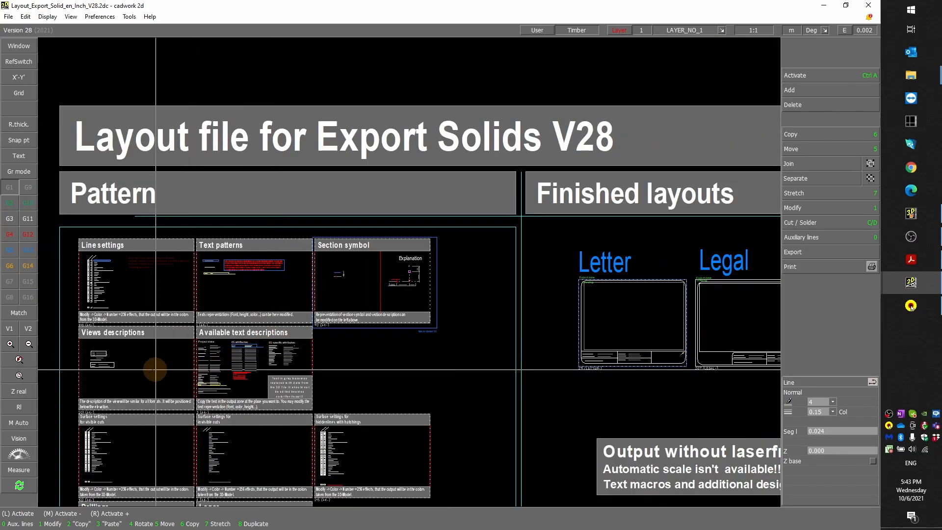
scroll(410, 272, "up", 3)
scroll(410, 272, "up", 2)
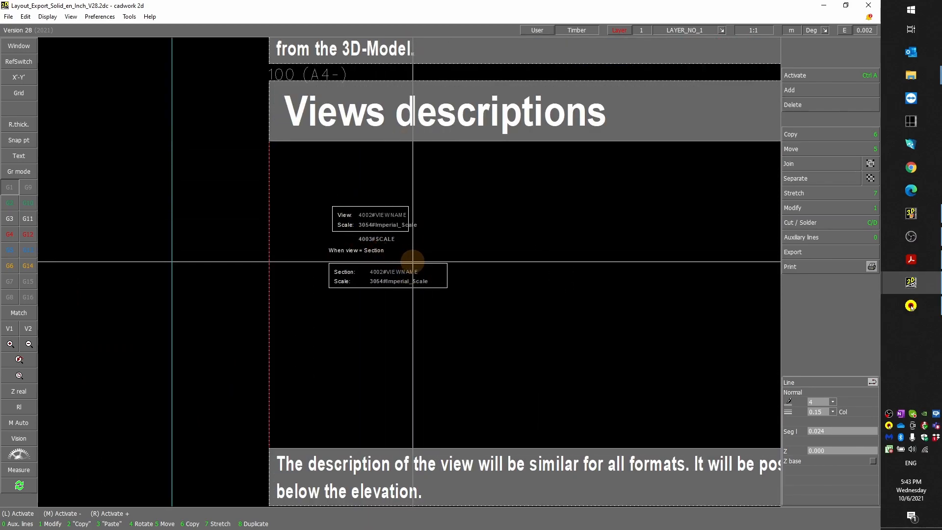
scroll(409, 272, "down", 1)
scroll(410, 272, "up", 2)
scroll(409, 272, "up", 1)
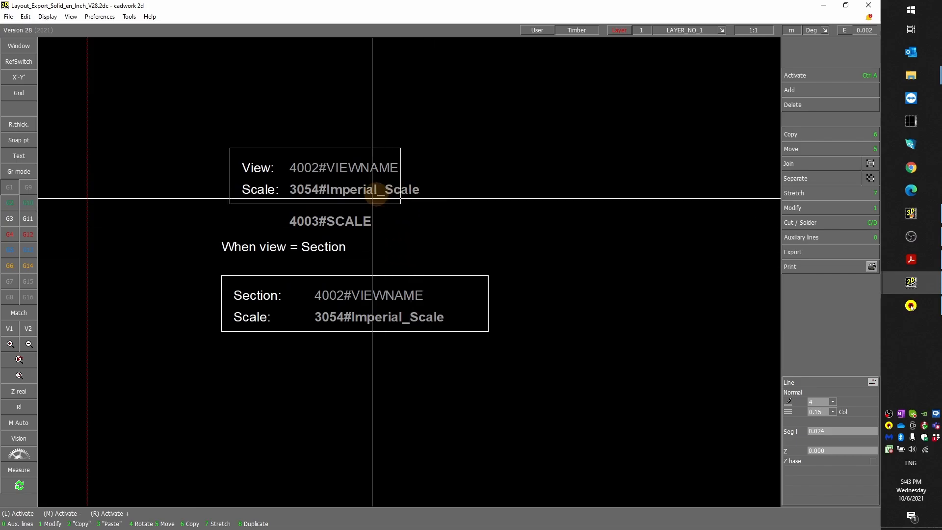
Examine the Available text descriptions pattern, including its project data, ES attributes and ES specific attributes placeholders
scroll(388, 245, "down", 5)
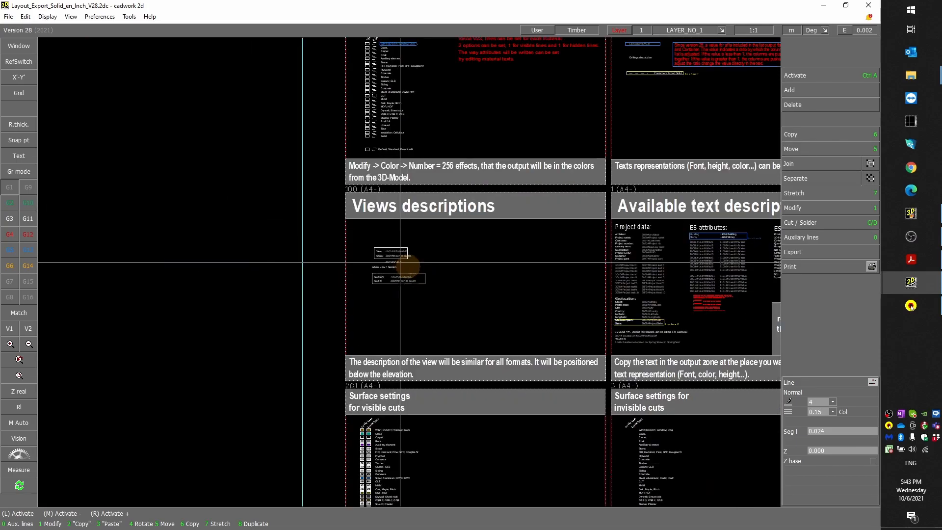
scroll(409, 273, "up", 1)
scroll(409, 272, "up", 2)
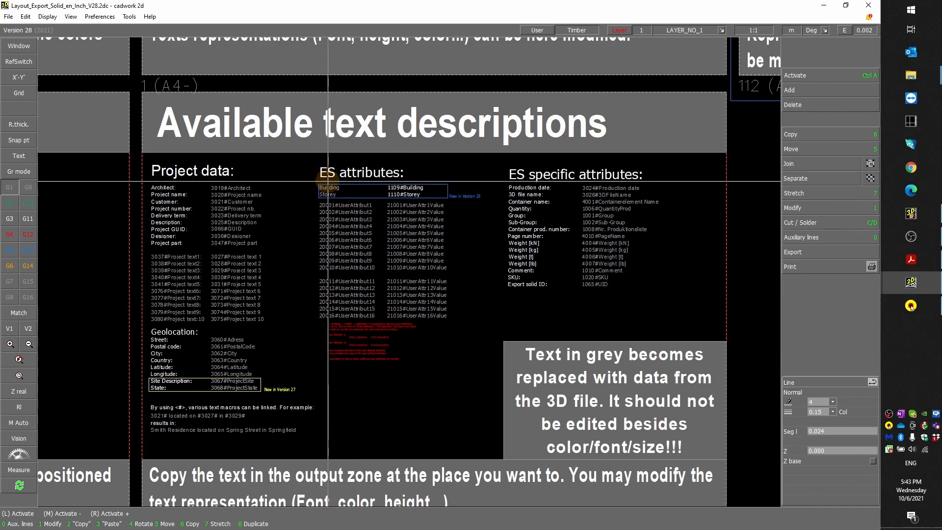
scroll(361, 251, "up", 2)
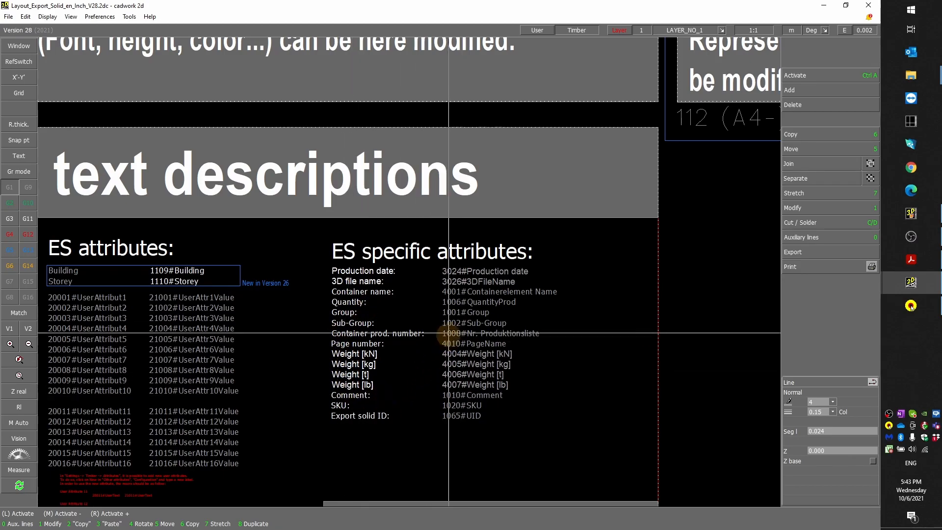
scroll(350, 338, "down", 3)
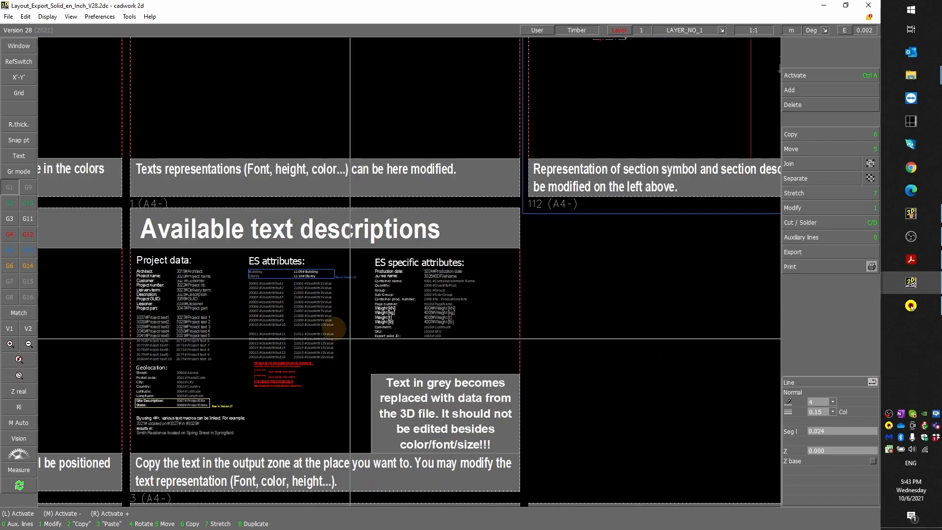
Examine the Surface settings for visible cuts pattern and its section and length hatchings per material
scroll(350, 339, "down", 2)
scroll(242, 409, "up", 2)
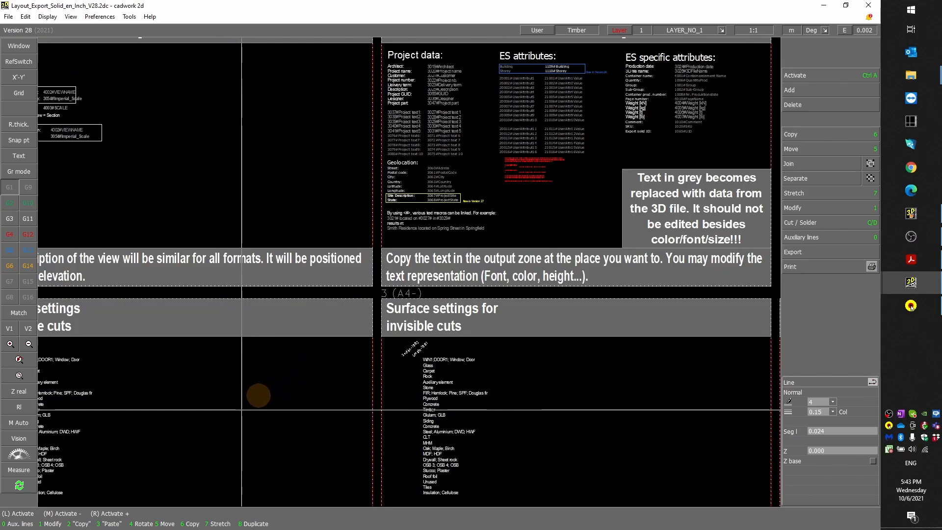
scroll(183, 403, "down", 2)
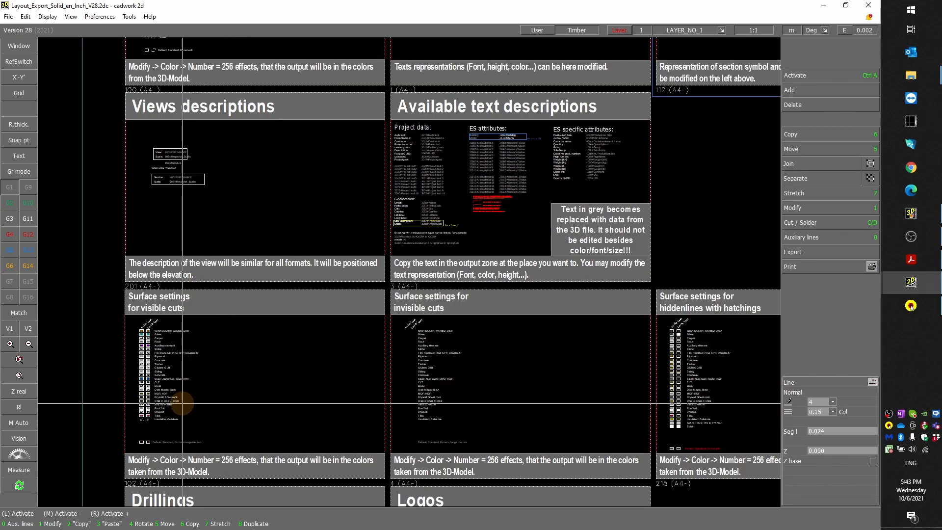
scroll(182, 308, "up", 2)
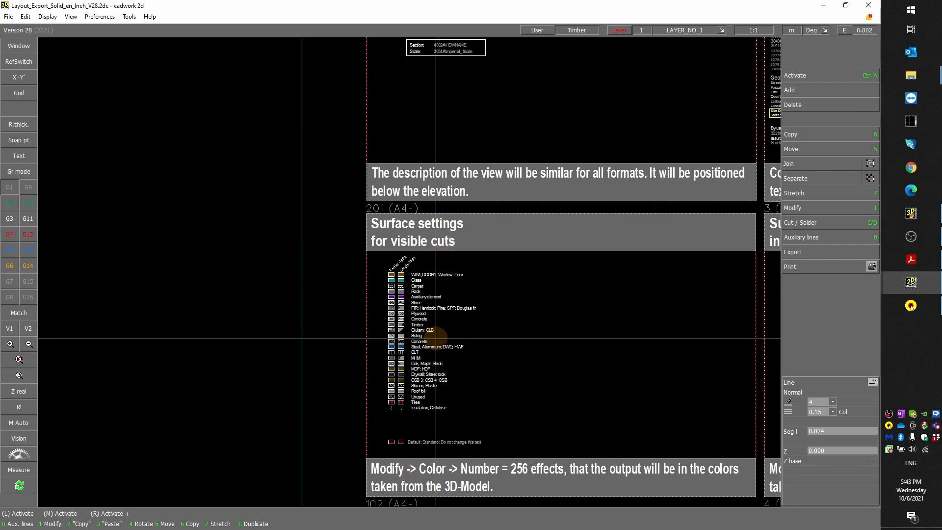
scroll(427, 329, "up", 2)
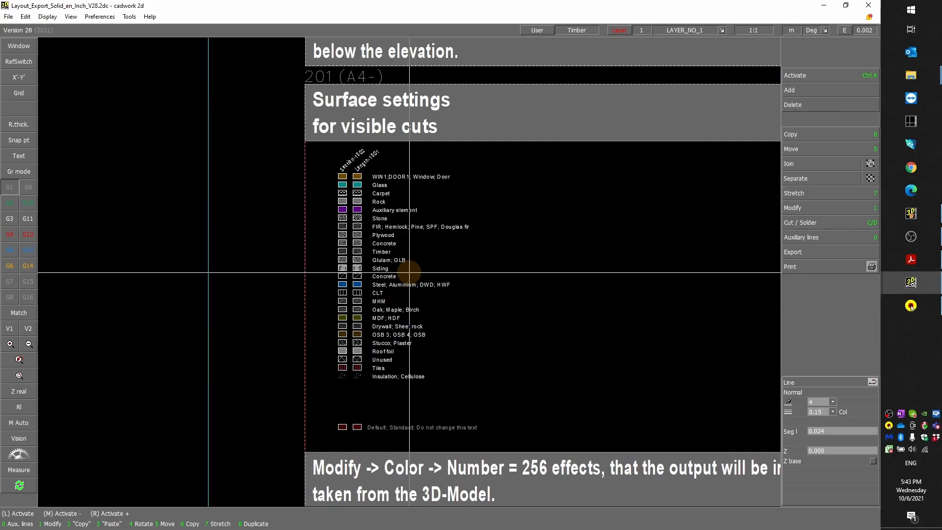
scroll(411, 276, "down", 2)
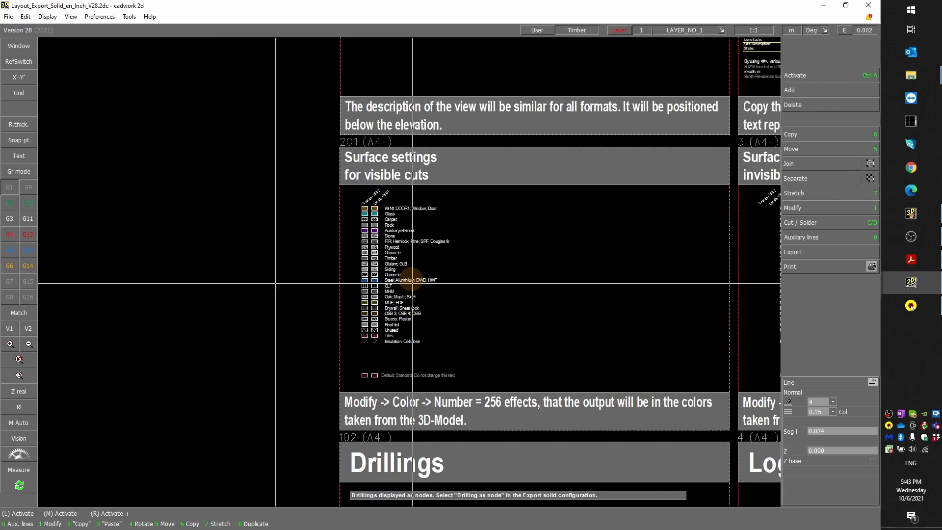
Compare the material lists in the Surface settings for invisible cuts and for hiddenlines with hatchings patterns
scroll(412, 284, "down", 2)
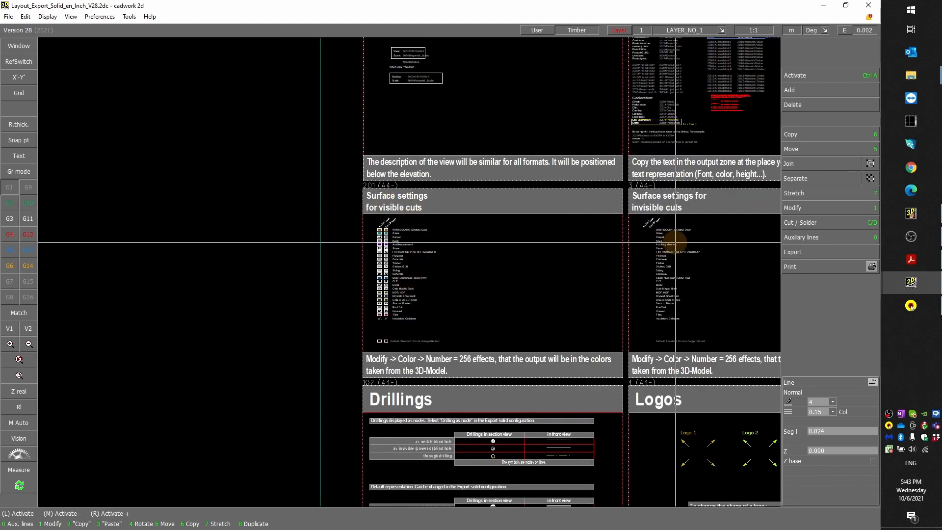
scroll(677, 267, "up", 2)
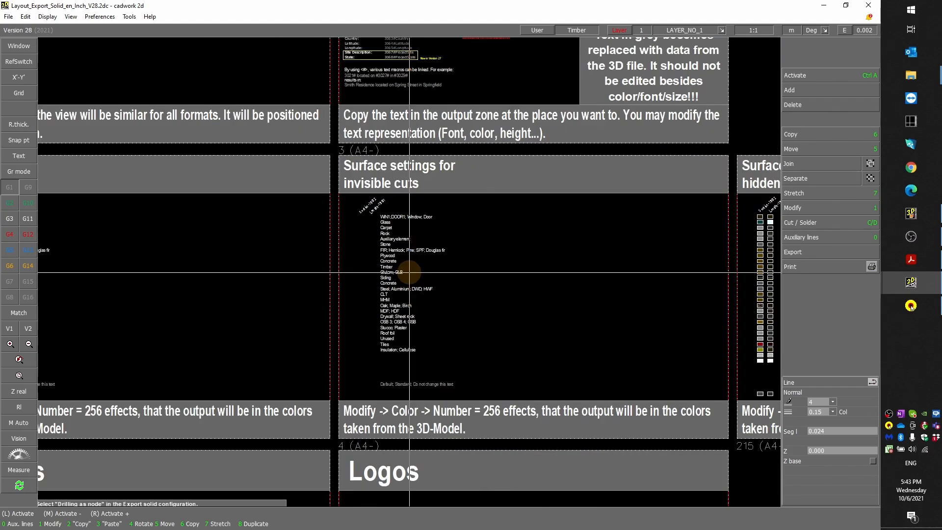
scroll(410, 272, "down", 4)
scroll(572, 280, "up", 4)
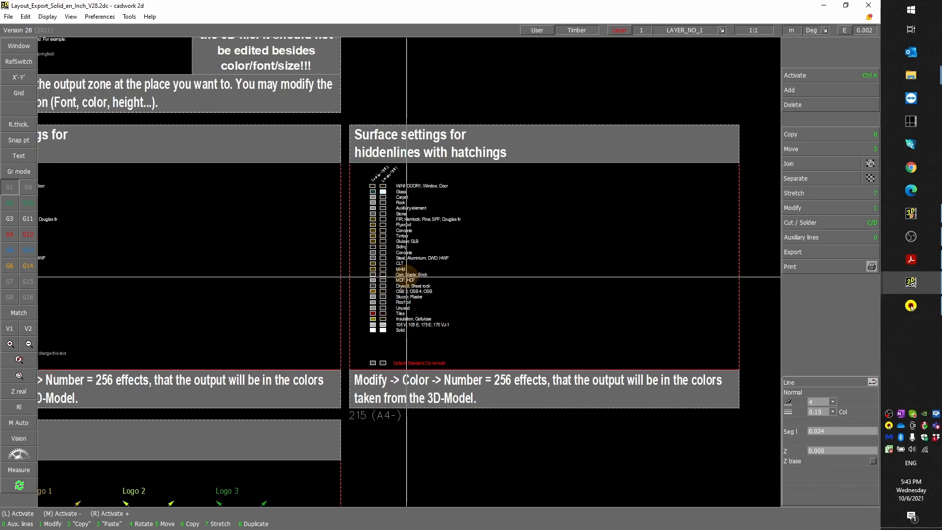
scroll(407, 275, "up", 1)
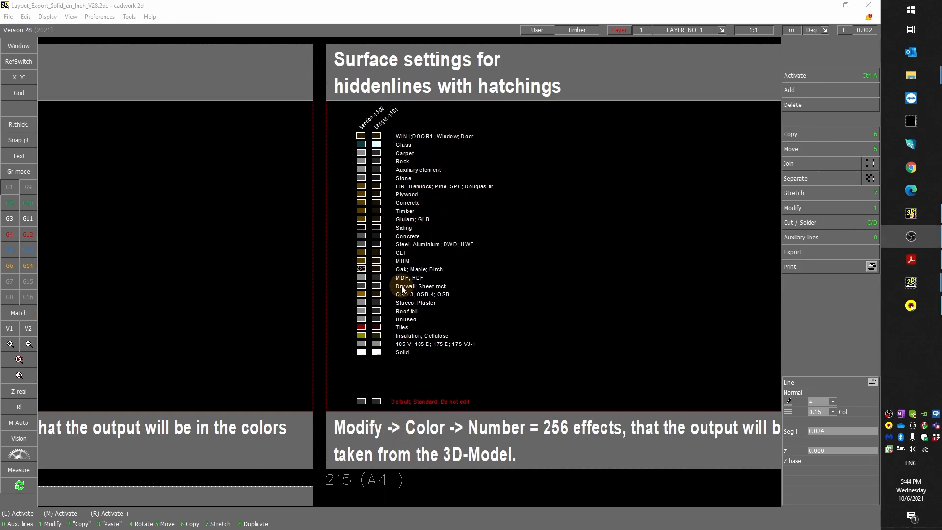
scroll(420, 225, "down", 2)
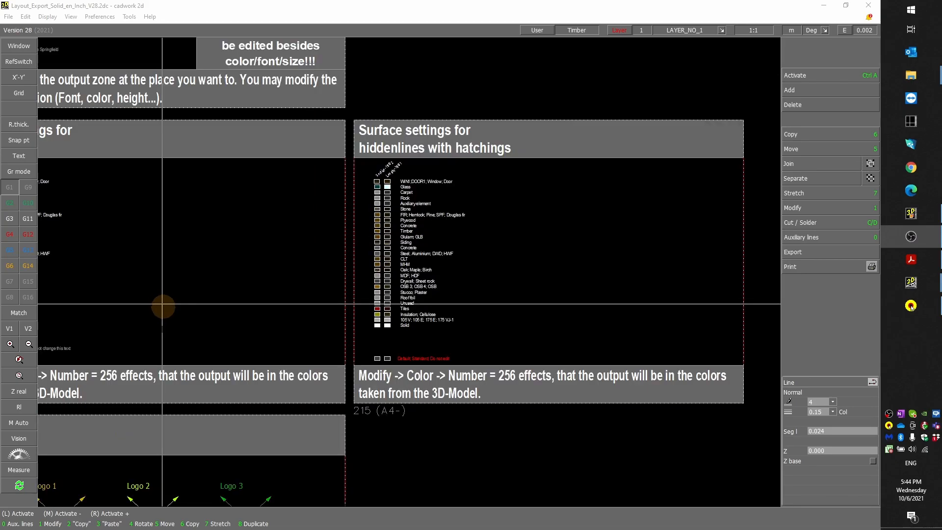
scroll(231, 294, "down", 2)
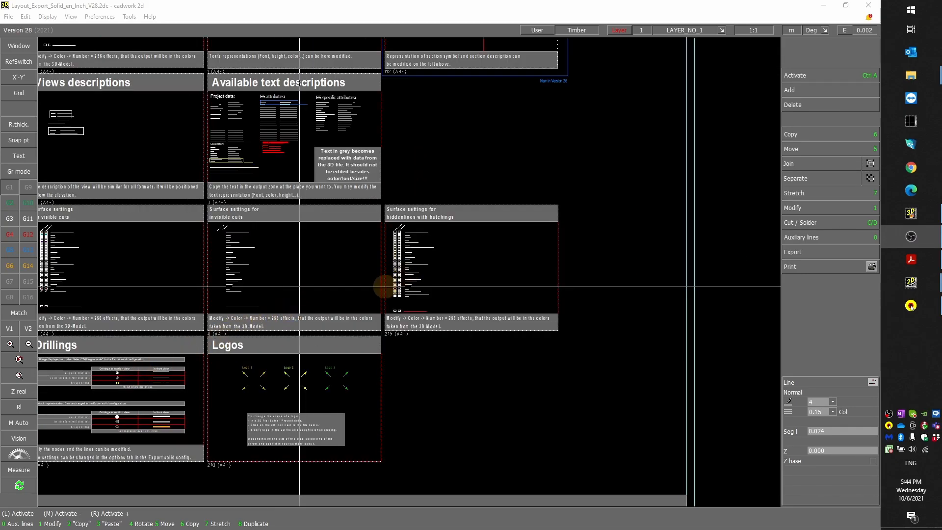
scroll(390, 284, "up", 4)
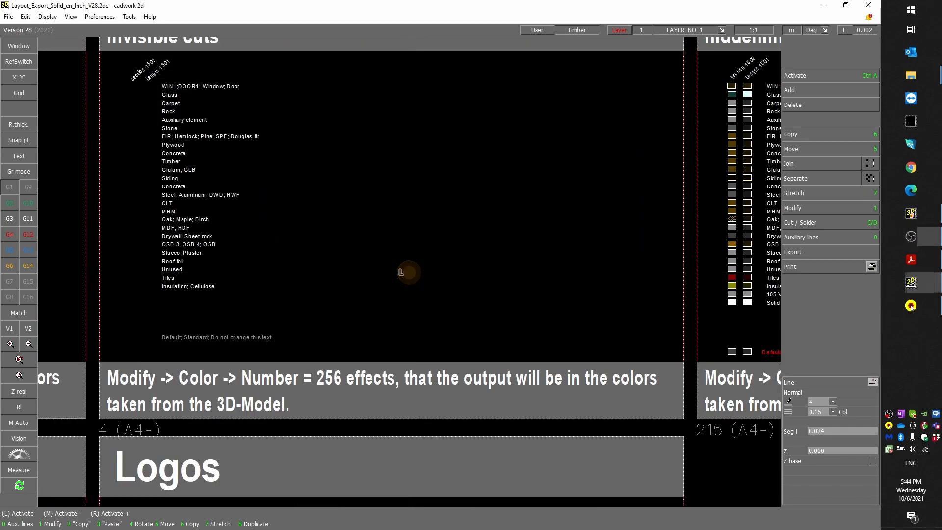
Examine the Drillings pattern, comparing the node symbols with the default representation in section view and front view
scroll(400, 272, "down", 2)
scroll(413, 305, "up", 2)
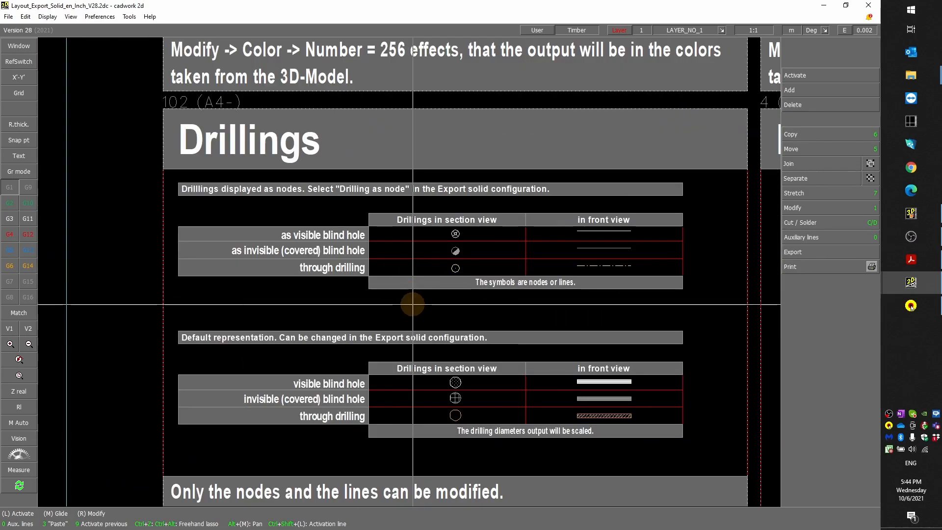
scroll(413, 305, "up", 1)
scroll(410, 271, "down", 1)
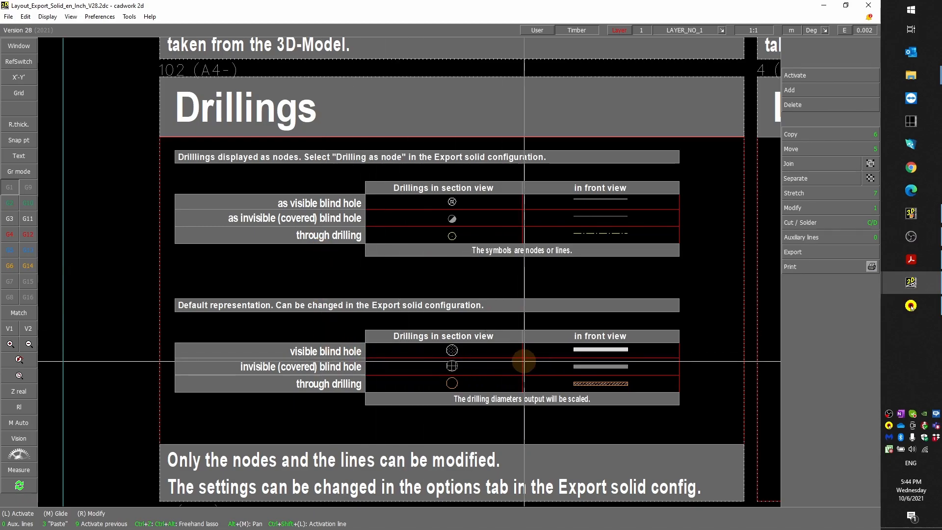
scroll(486, 332, "down", 2)
scroll(455, 332, "up", 2)
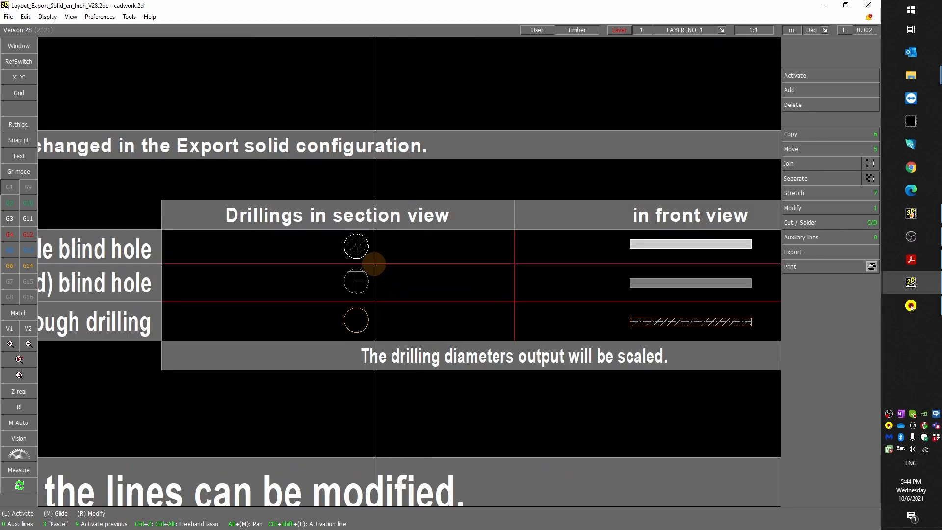
scroll(362, 278, "down", 2)
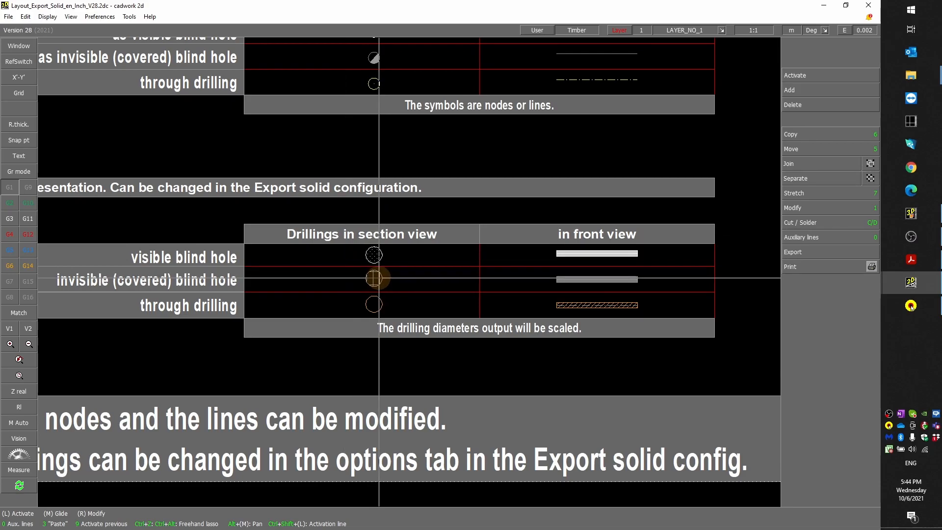
scroll(410, 272, "up", 2)
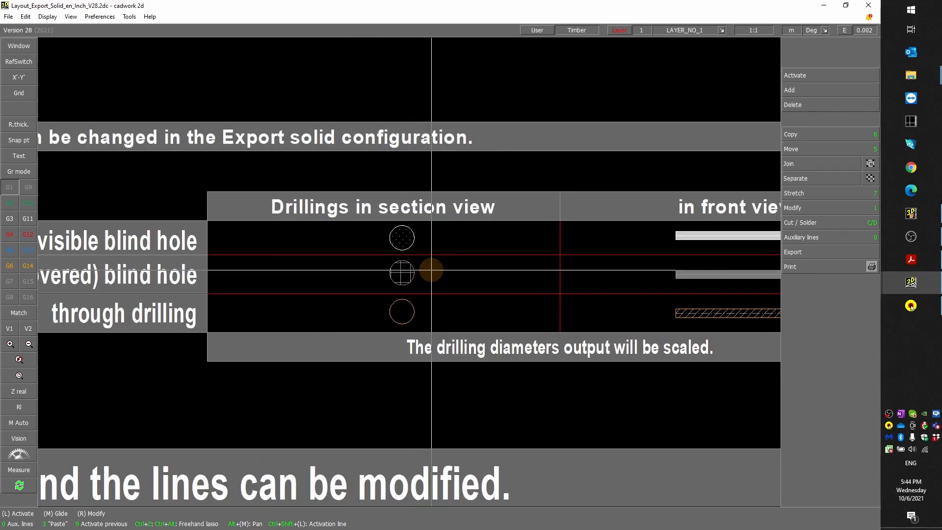
scroll(431, 270, "down", 3)
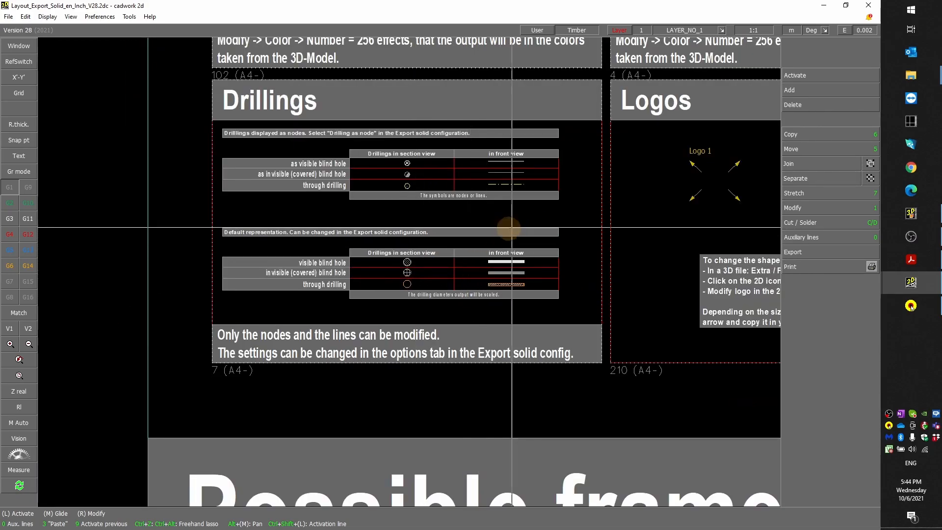
Examine the Logos pattern and the Possible frames diagram, selecting the List frame inside the export zone
scroll(679, 227, "down", 2)
scroll(608, 265, "up", 3)
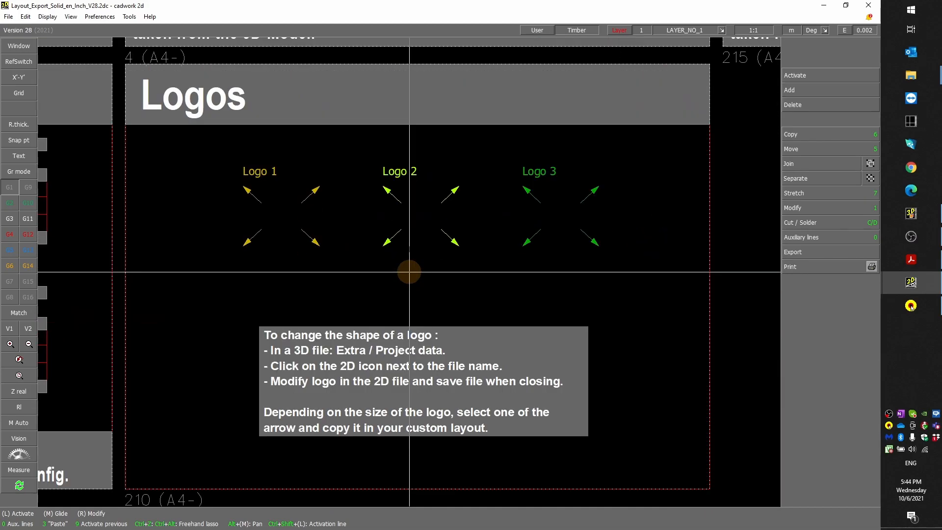
scroll(409, 271, "down", 3)
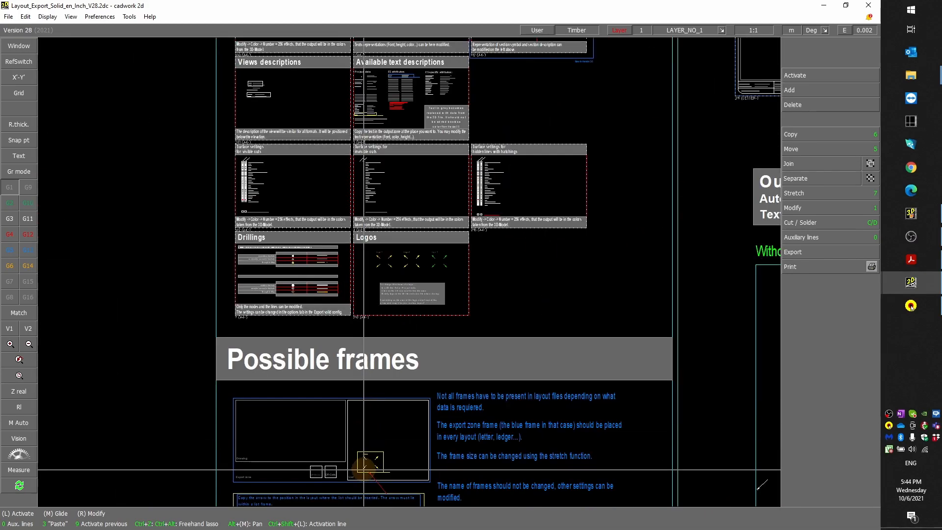
scroll(378, 393, "up", 2)
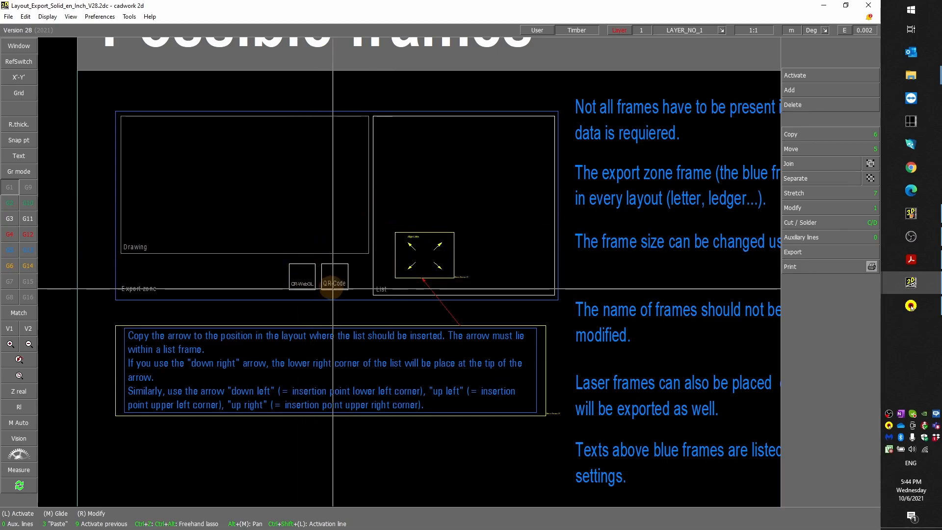
left_click(373, 276)
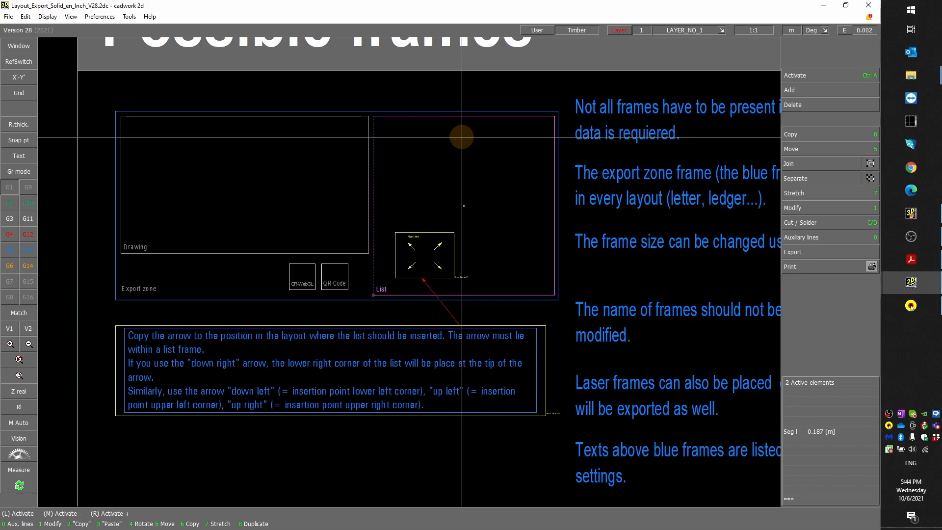
scroll(462, 137, "down", 2)
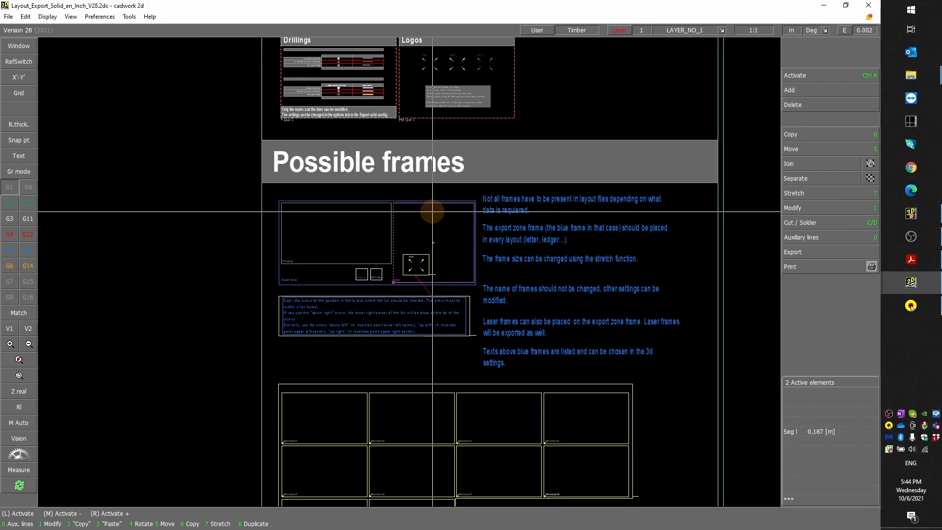
Examine the Finished layouts section, checking the drawing and list zones of the Ledger with list layout
scroll(432, 212, "down", 4)
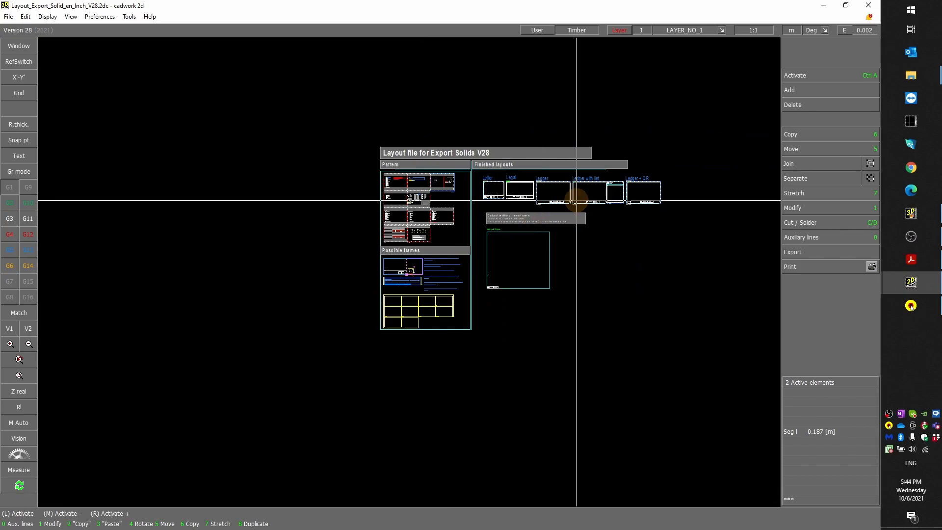
scroll(576, 200, "up", 1)
scroll(410, 268, "up", 5)
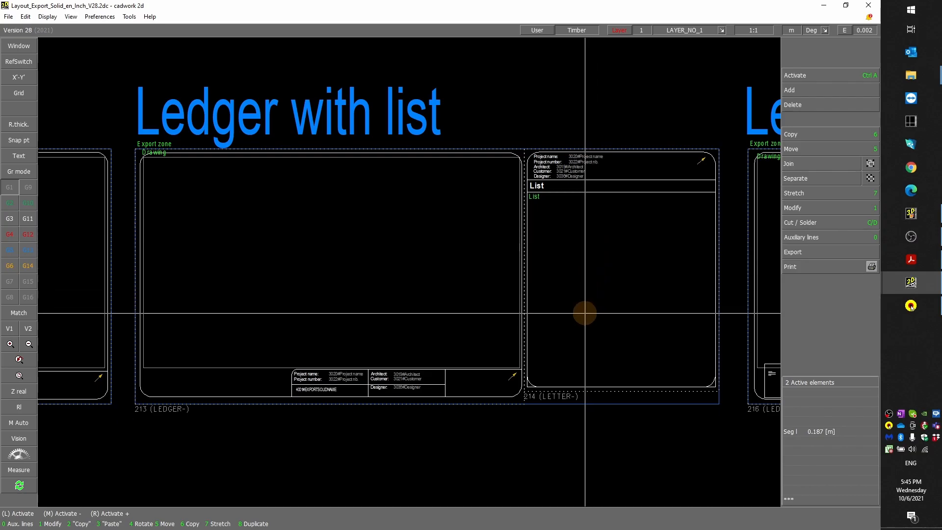
scroll(585, 322, "down", 8)
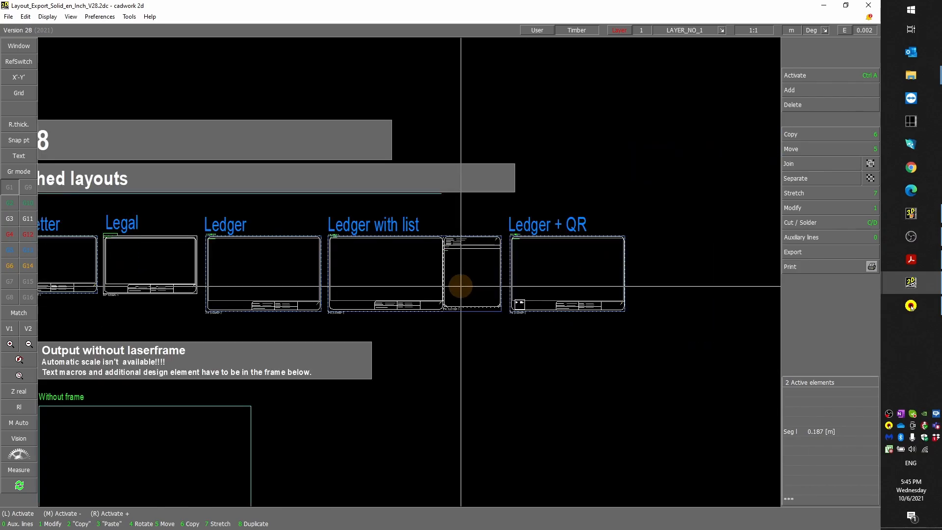
Check the properties of the QR-WebGL and QR-Code frames in the Possible frames diagram
scroll(328, 335, "down", 1)
scroll(154, 401, "up", 1)
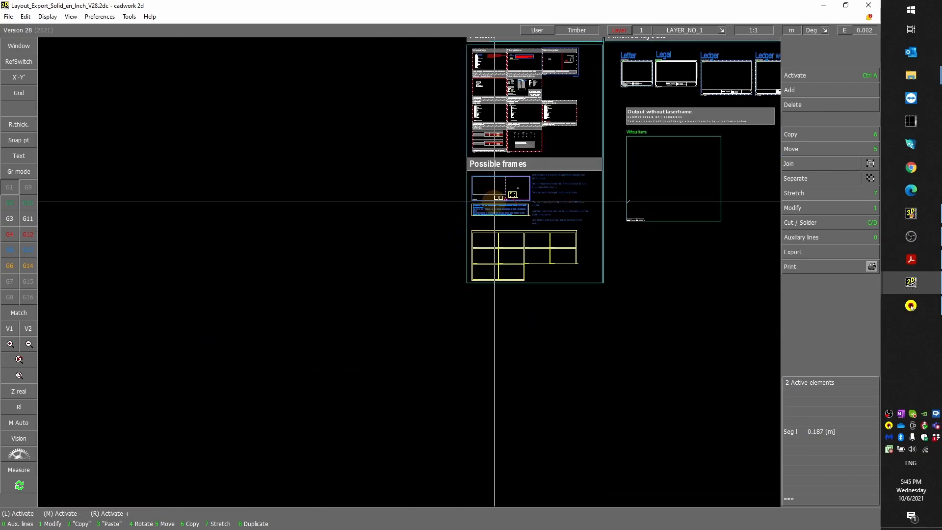
scroll(494, 201, "up", 4)
scroll(425, 257, "up", 2)
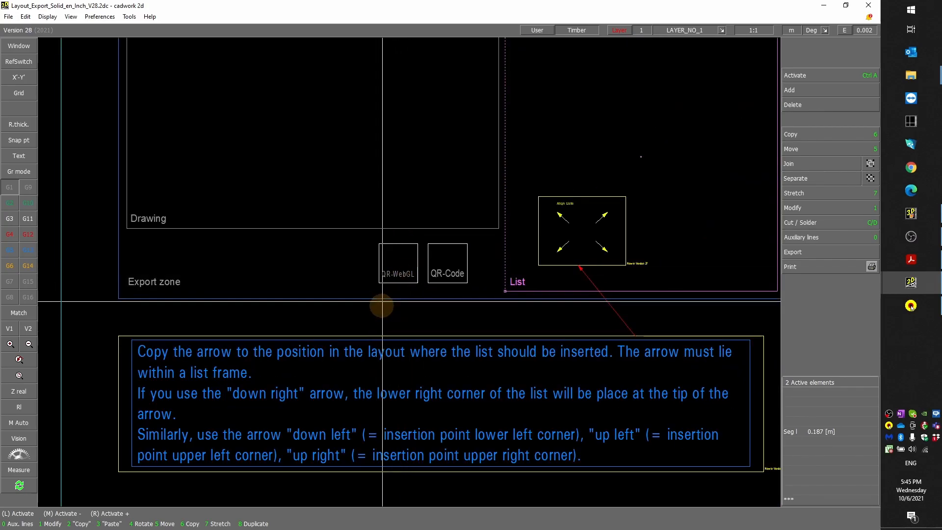
left_click(387, 282)
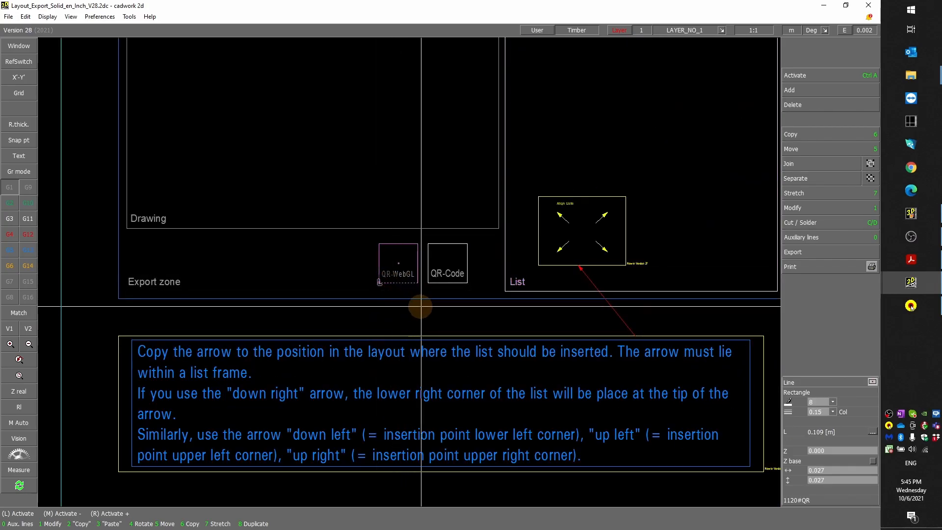
left_click(439, 283)
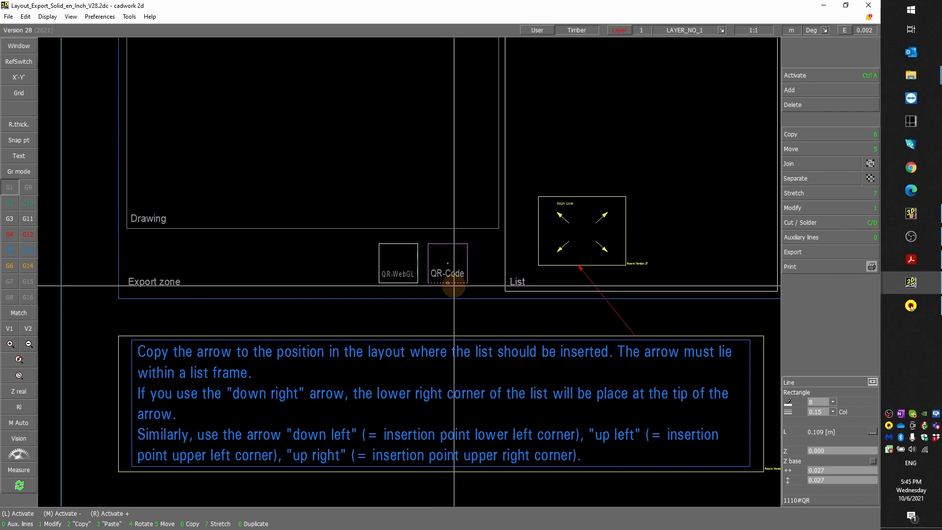
left_click(395, 283)
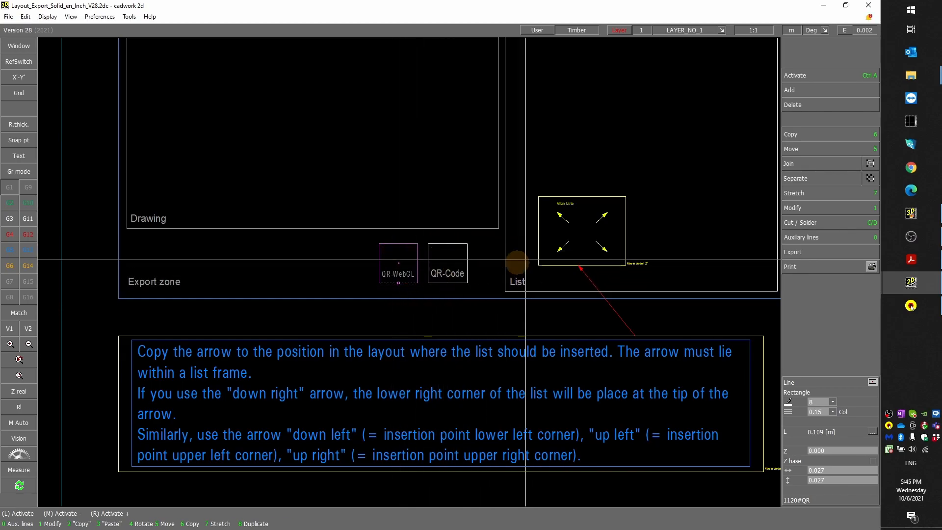
Examine the Align Liste arrows and the Listoutput1 to Listoutput10 frames under Possible frames, checking the Listoutput2 frame's properties
scroll(556, 249, "up", 2)
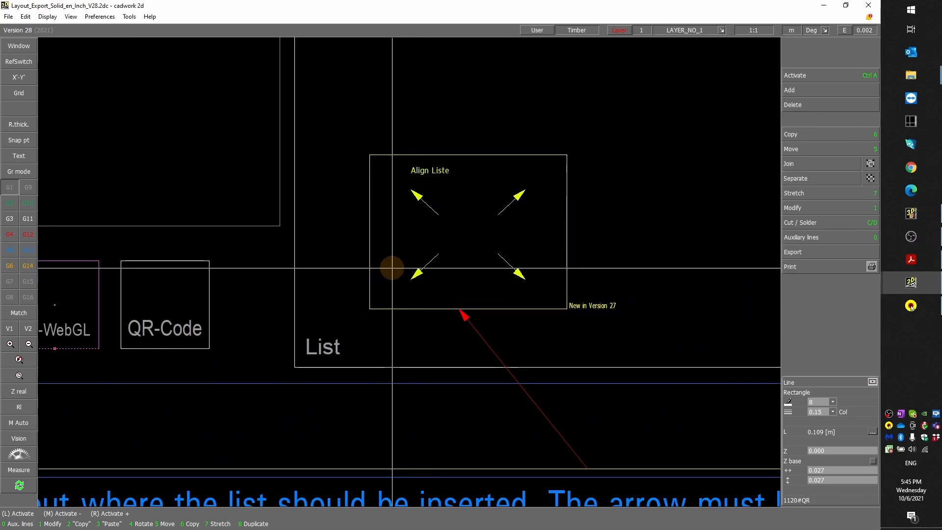
scroll(392, 268, "down", 8)
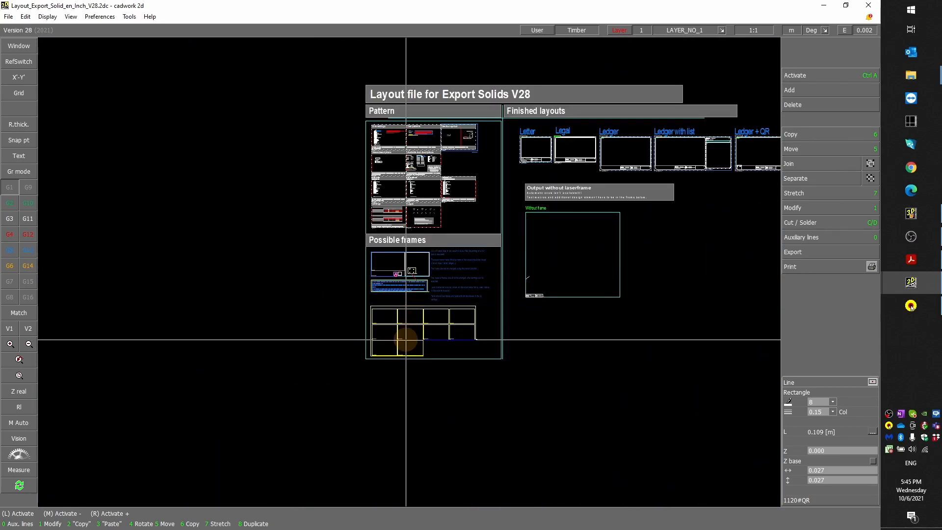
scroll(406, 339, "up", 3)
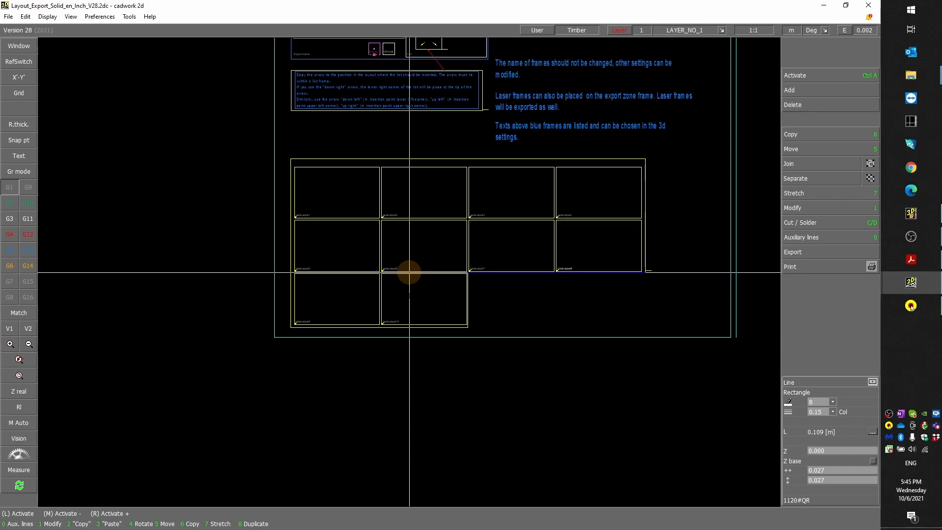
scroll(409, 272, "down", 3)
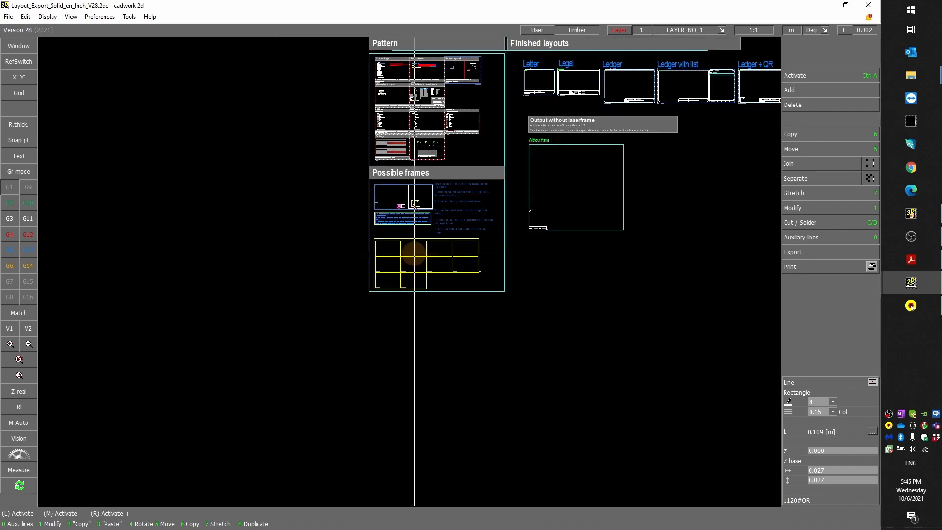
scroll(409, 272, "up", 3)
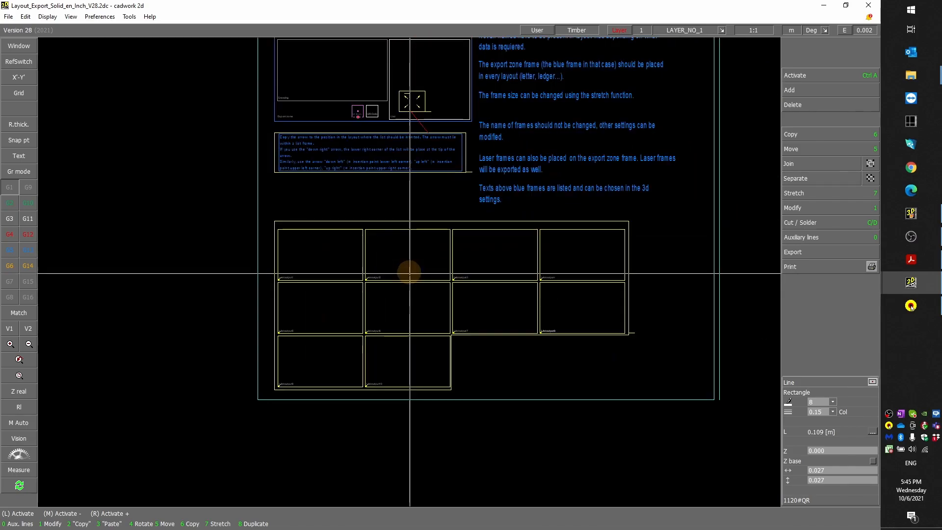
scroll(410, 272, "up", 2)
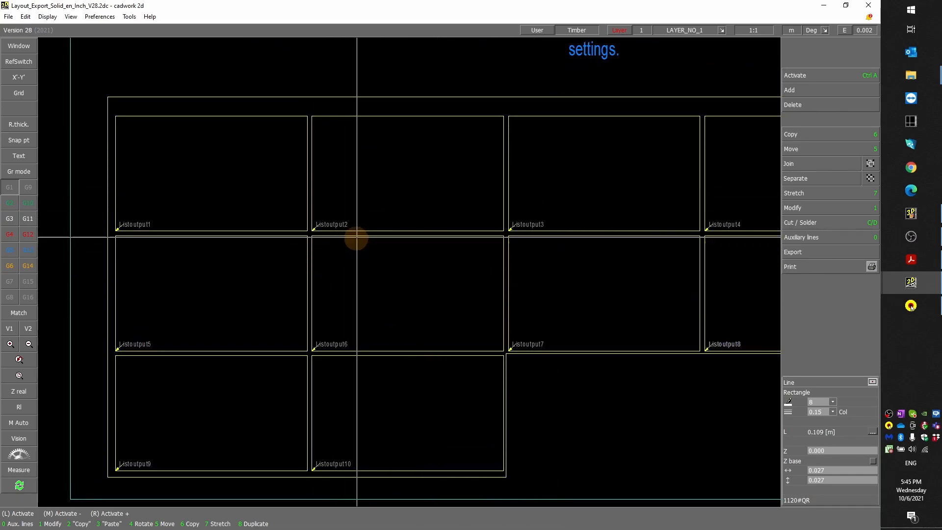
left_click(365, 229)
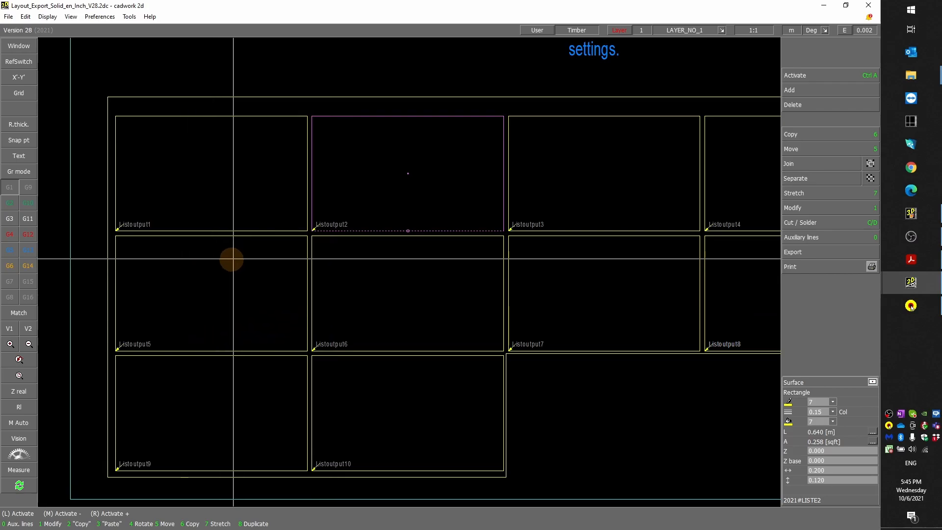
scroll(326, 235, "down", 2)
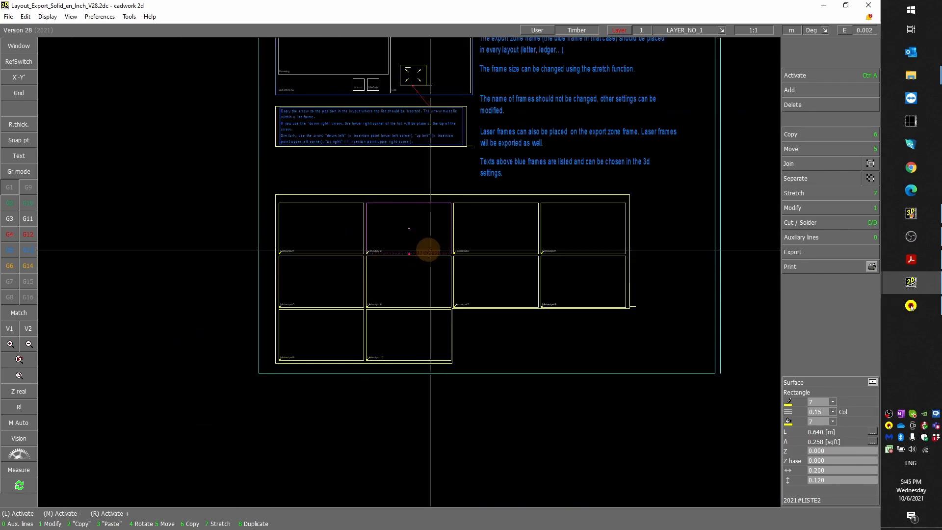
Switch to the Shed roof 3D model, review the list settings for list frames 1 to 10, and accept the export solid configuration
left_click(913, 222)
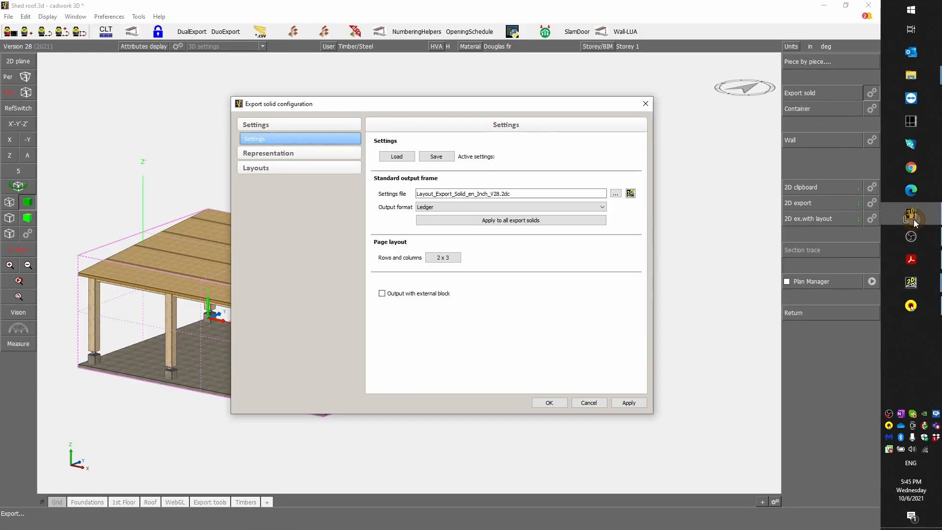
left_click(260, 153)
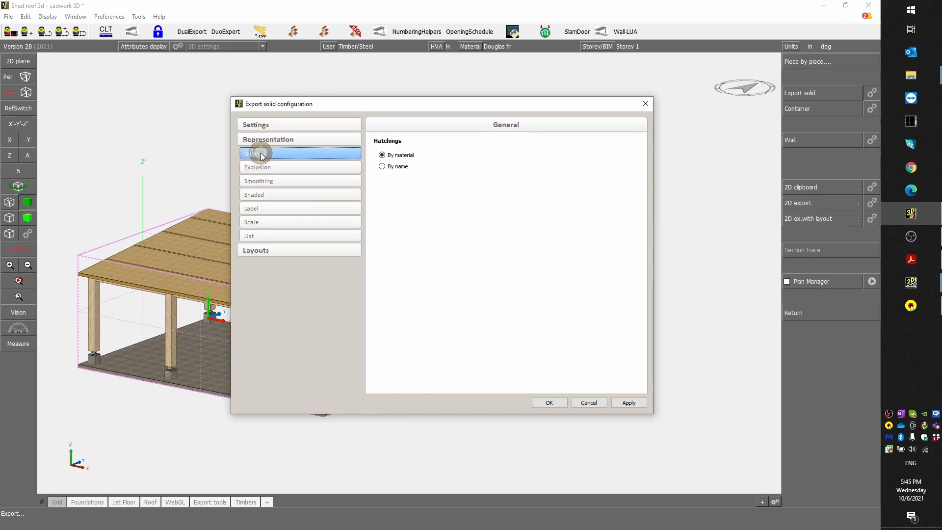
left_click(255, 237)
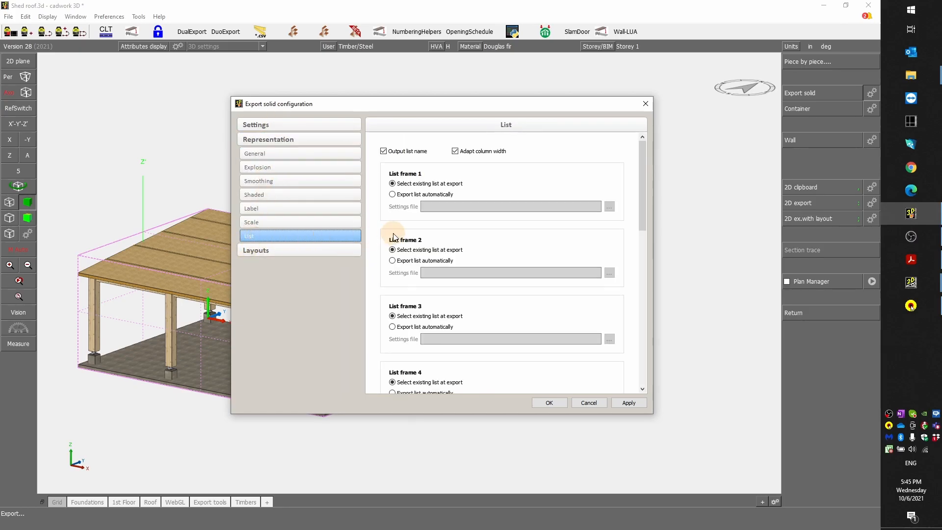
scroll(484, 205, "down", 8)
scroll(479, 197, "down", 6)
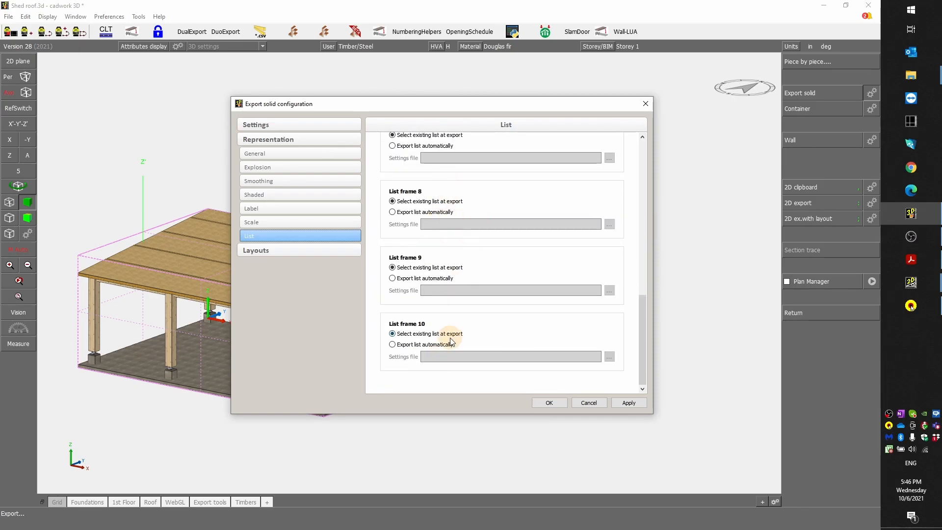
left_click(549, 403)
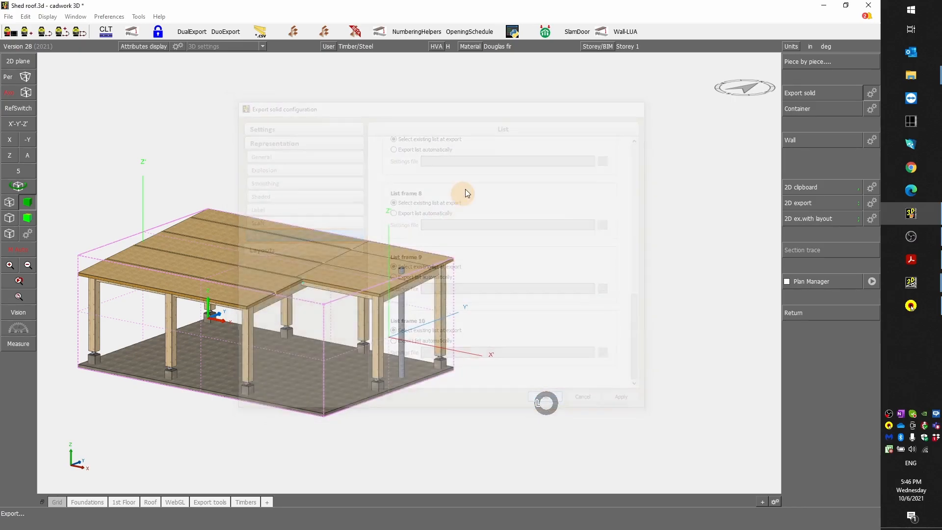
right_click(509, 239)
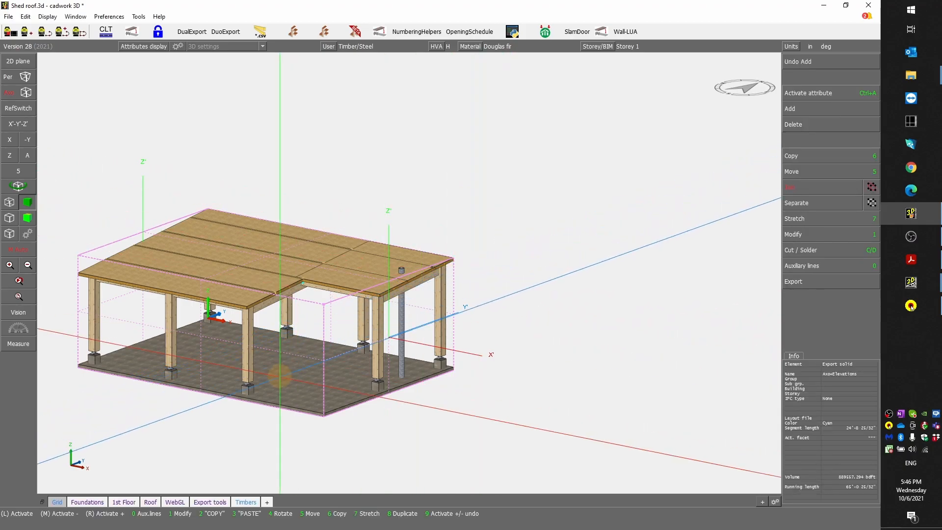
Export the Axo+Elevations export solid to clipboard 1 without checking for unallocated elements
left_click(322, 311)
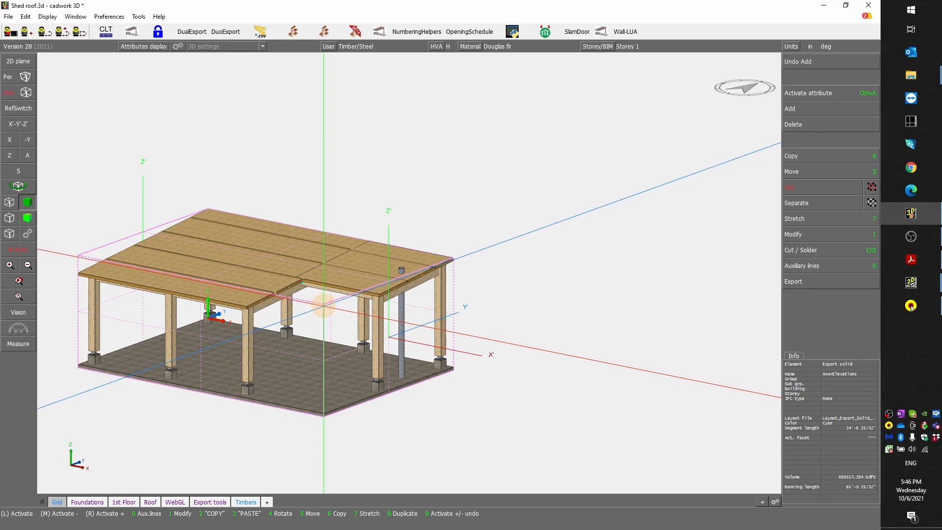
key("F12")
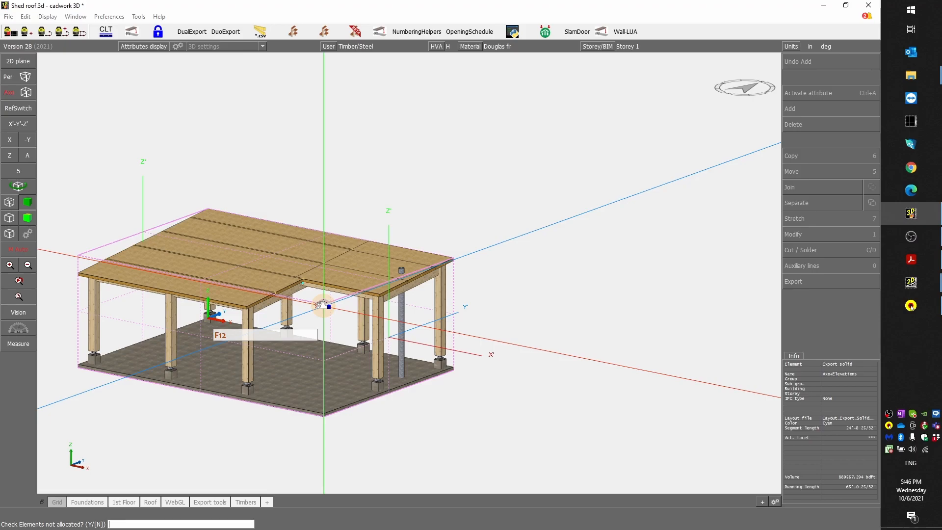
key("Return")
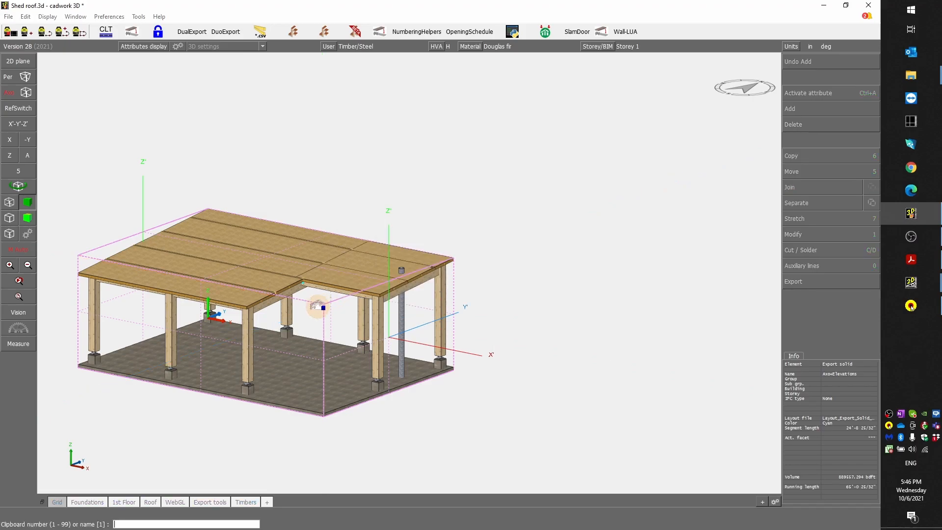
key("Return")
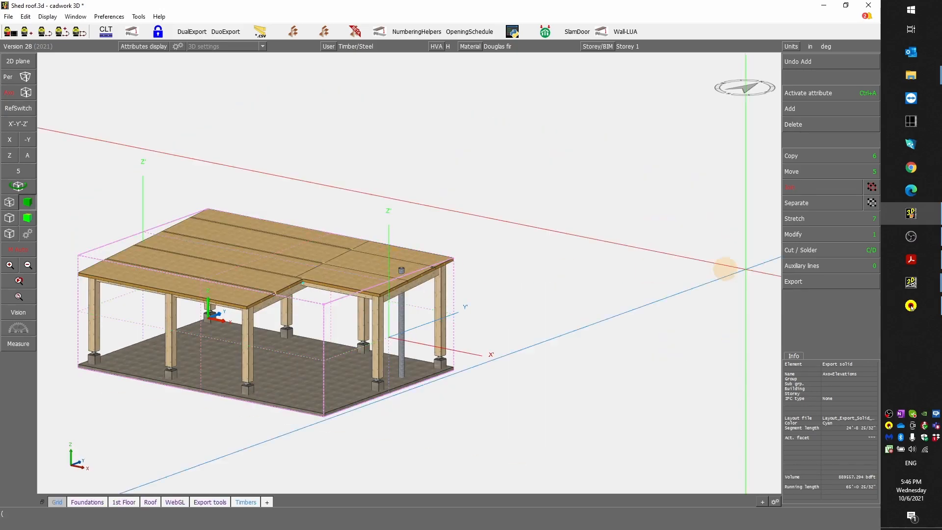
In the S7.2d drawing, undo the last paste and insert the new clipboard export beside the red-roofed axonometry below the ledger layouts
mouse_move(899, 281)
left_click(838, 335)
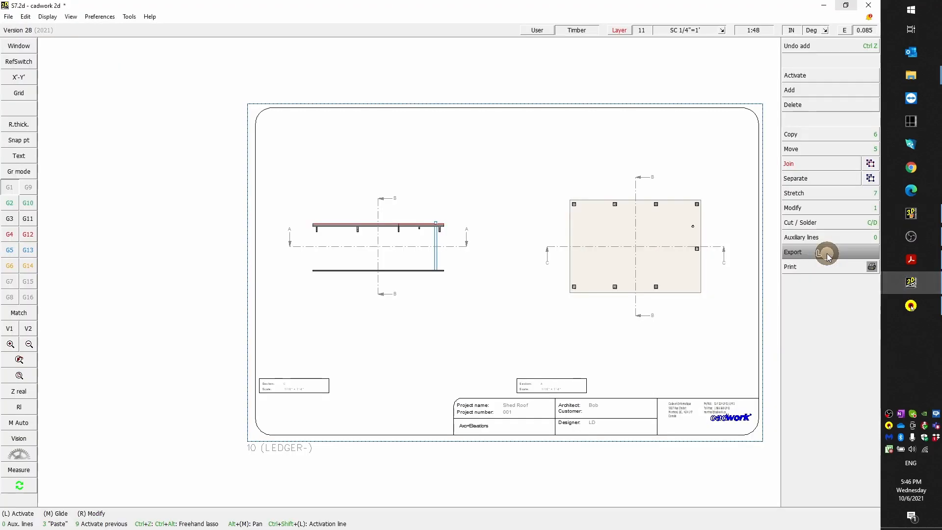
left_click(805, 46)
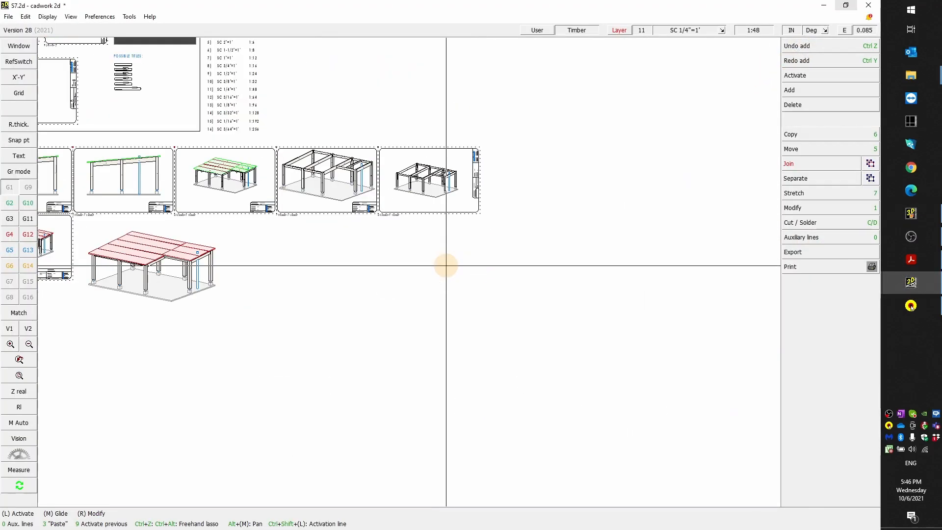
key("3")
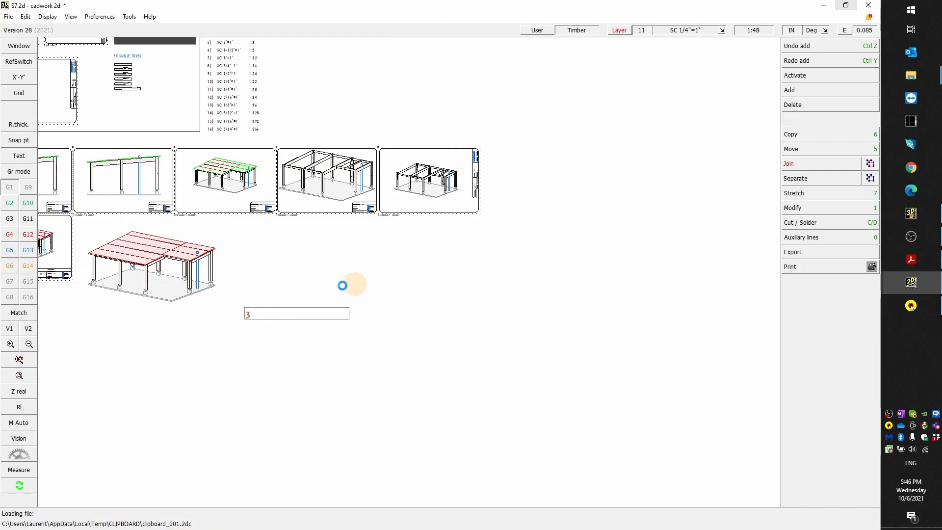
left_click(294, 247)
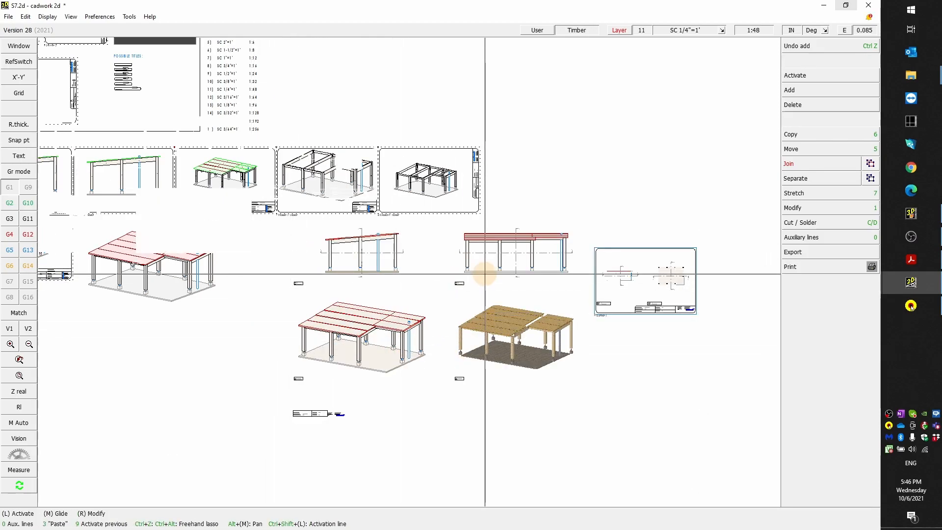
Examine the shaded, exploded axonometry of the pasted export and compare it with the line views around it
scroll(409, 273, "up", 2)
scroll(409, 272, "up", 3)
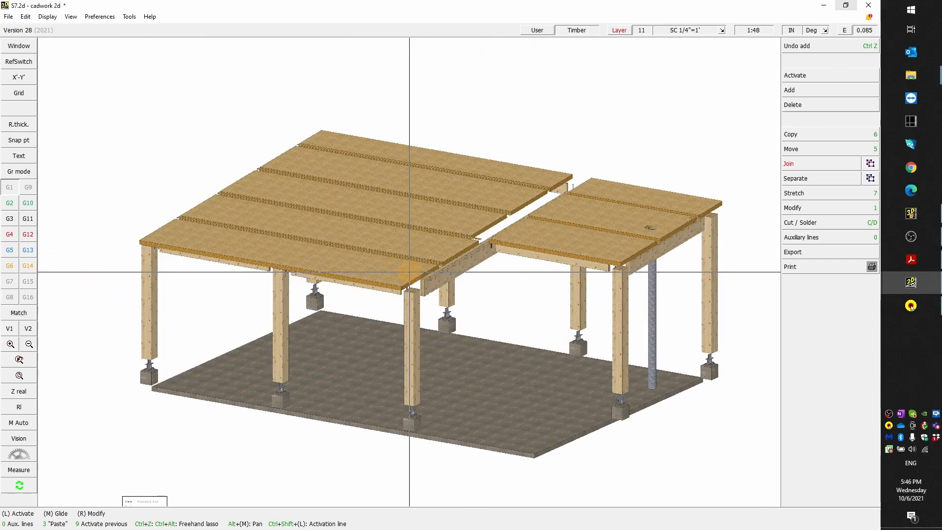
scroll(410, 272, "up", 1)
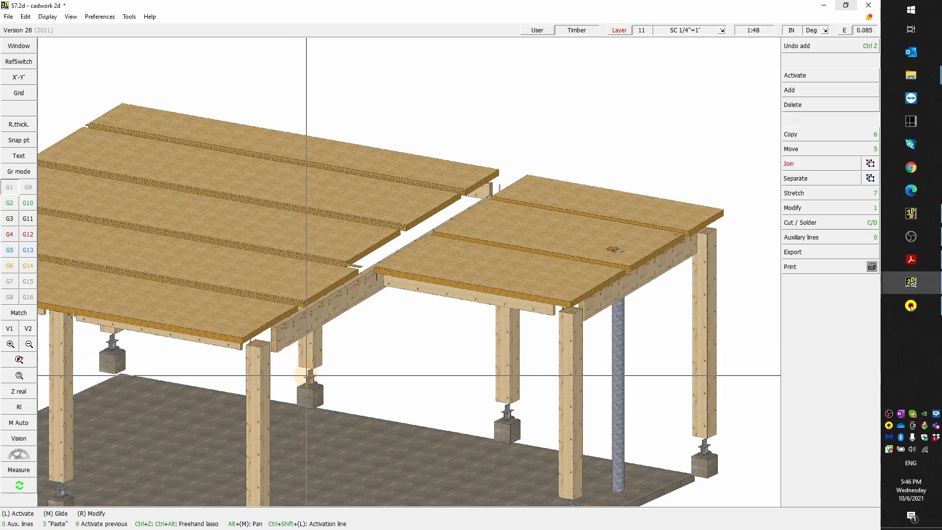
scroll(341, 340, "down", 2)
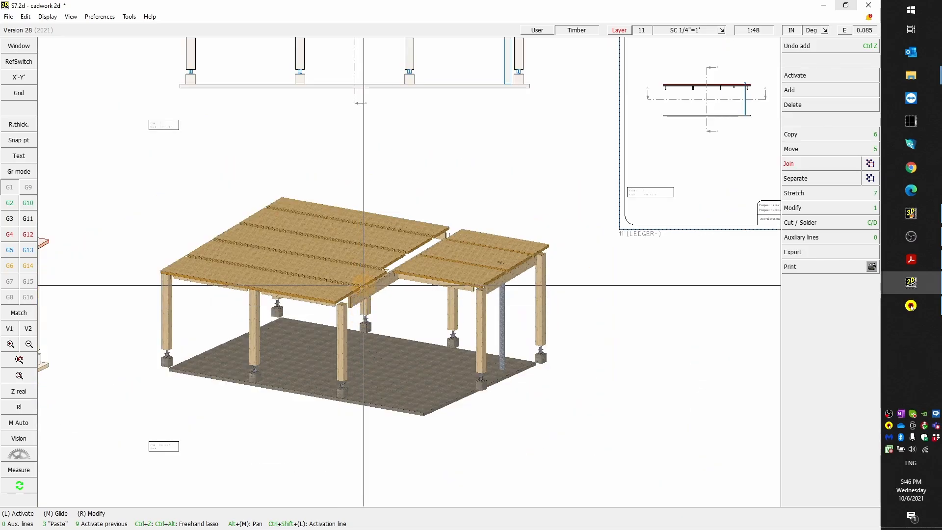
scroll(364, 285, "down", 1)
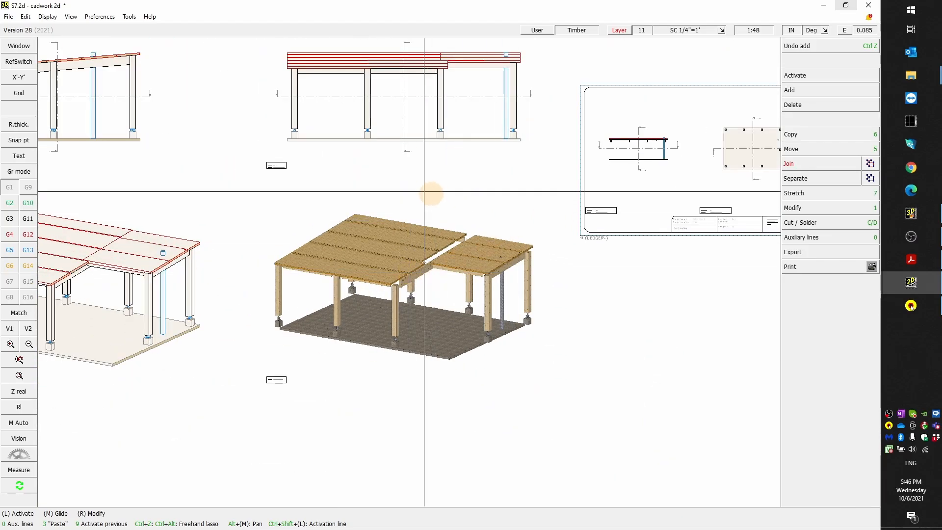
scroll(410, 269, "up", 1)
scroll(409, 271, "down", 1)
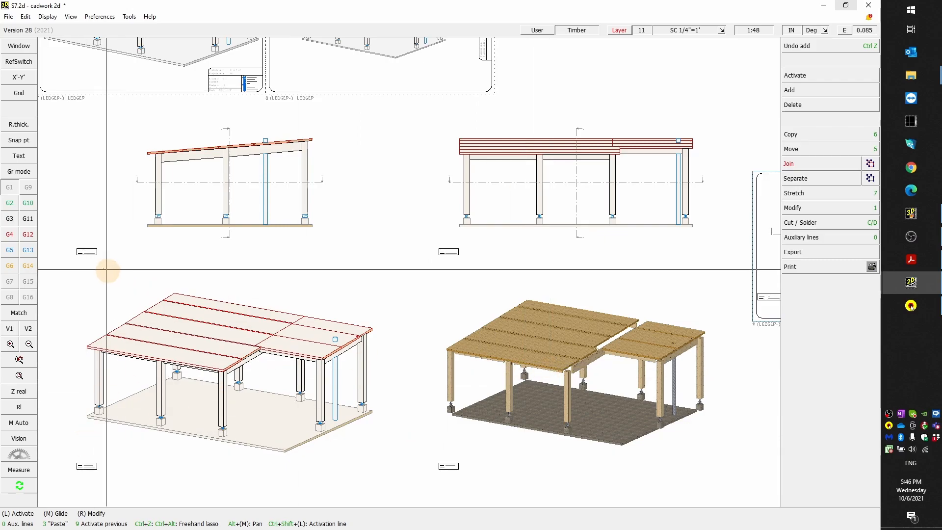
Check the view and scale labels beneath the pasted elevations and the section markers on the front elevation
scroll(83, 252, "up", 5)
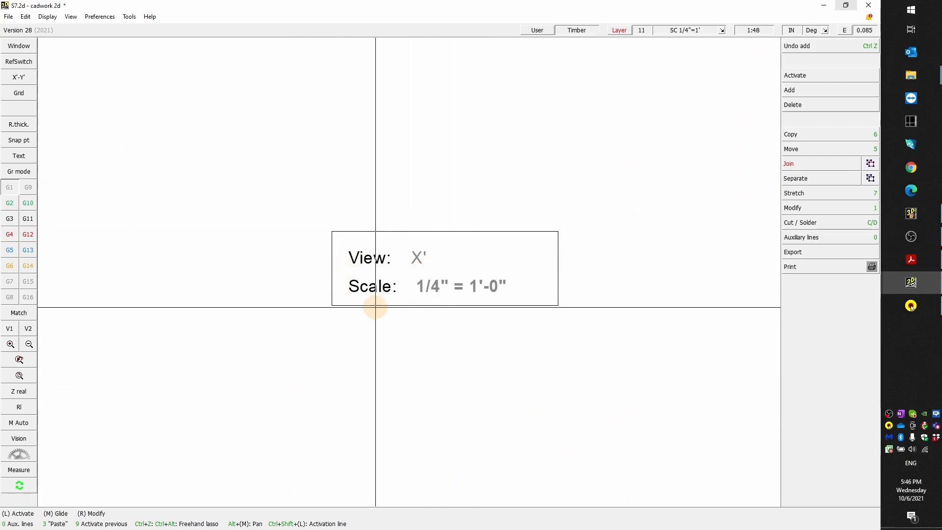
scroll(386, 295, "down", 6)
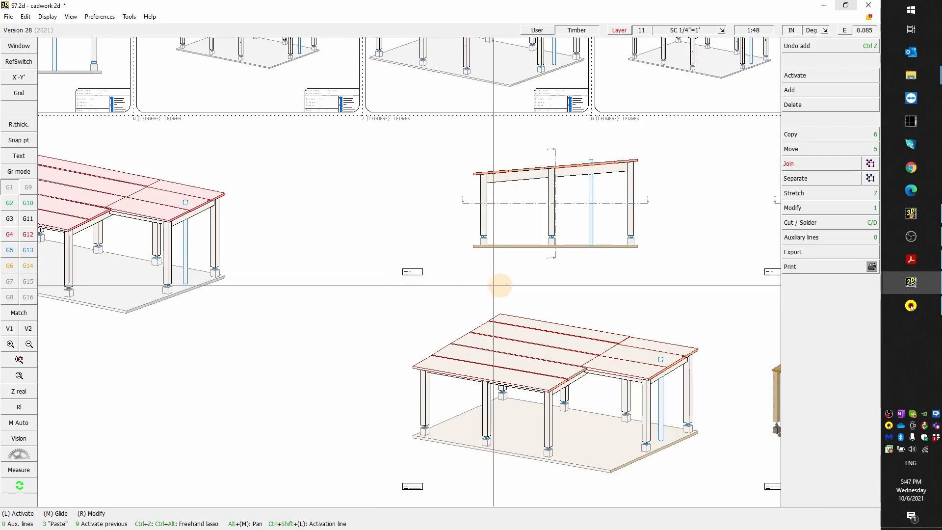
scroll(643, 260, "down", 2)
scroll(408, 269, "up", 5)
scroll(408, 273, "down", 6)
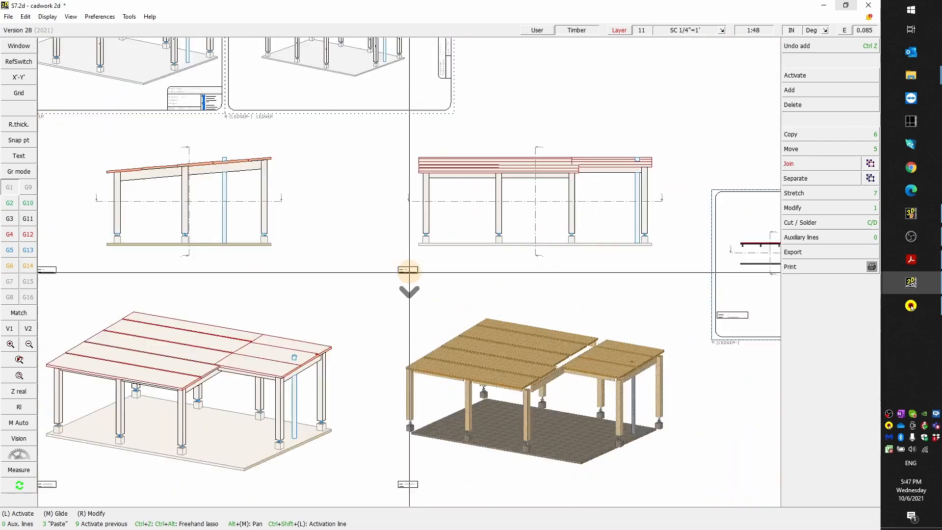
scroll(417, 222, "up", 5)
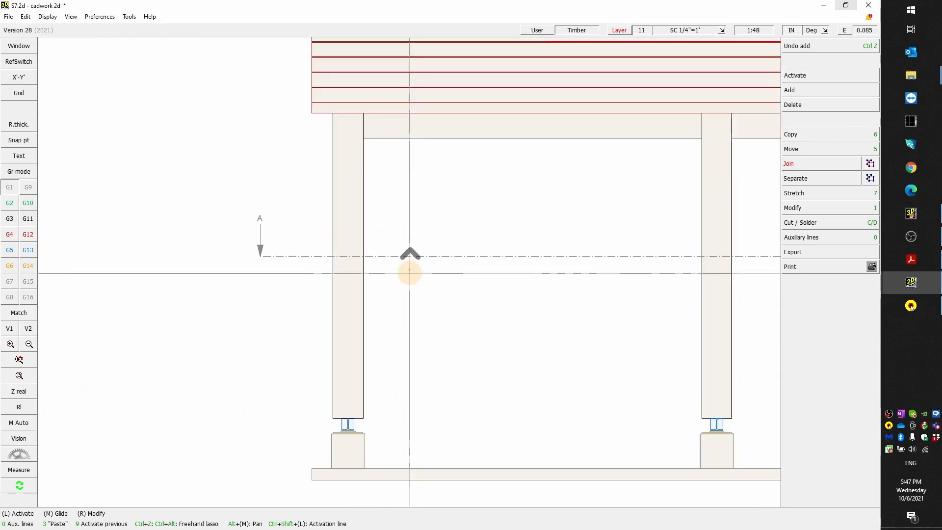
scroll(245, 273, "down", 5)
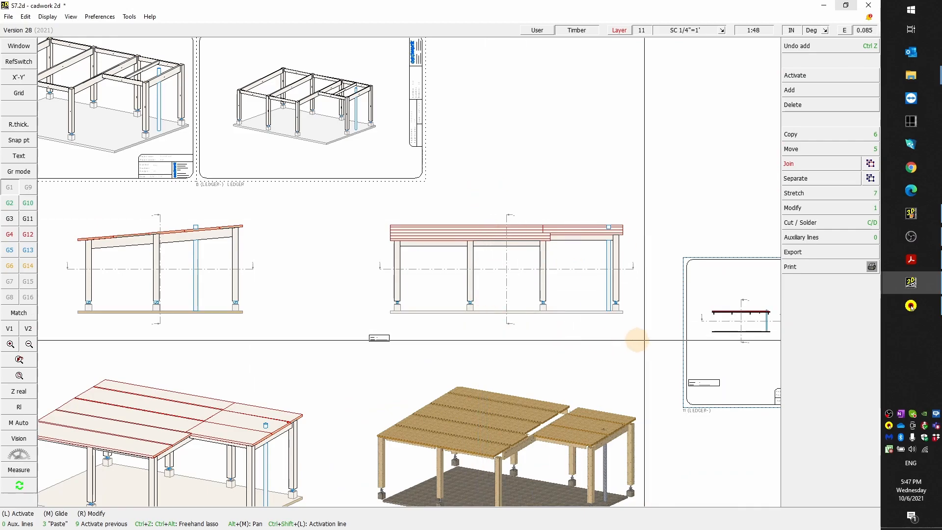
Examine the ledger page of the pasted export, checking its section views, section markers A, B and C, and title block
scroll(657, 337, "up", 3)
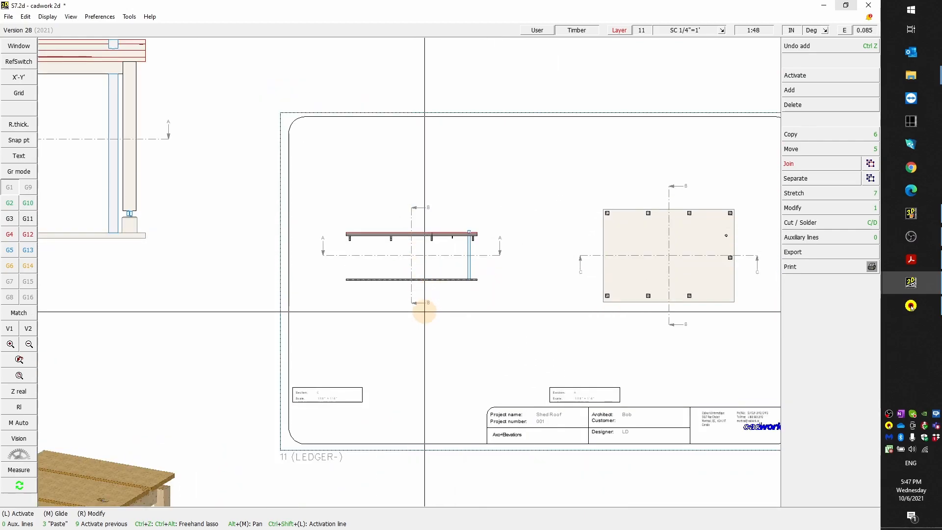
scroll(510, 323, "down", 2)
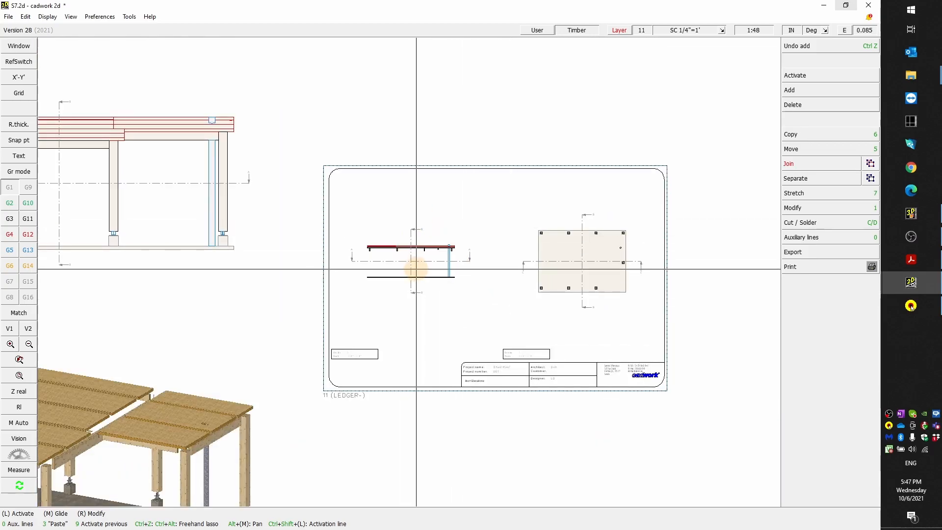
scroll(414, 268, "up", 4)
scroll(408, 270, "up", 1)
scroll(408, 269, "down", 5)
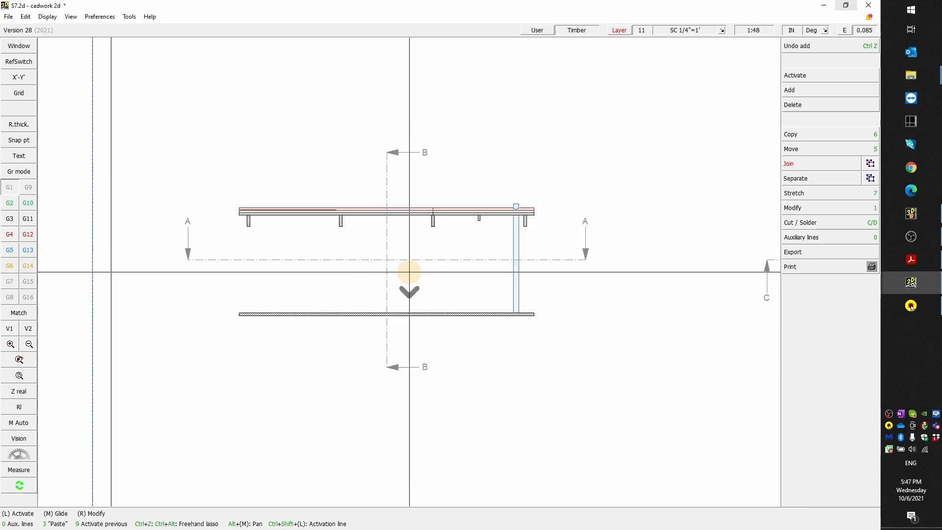
Switch to the Cadwork training PDF and highlight the three shop drawing export functions in the functions-to-master list
left_click(910, 213)
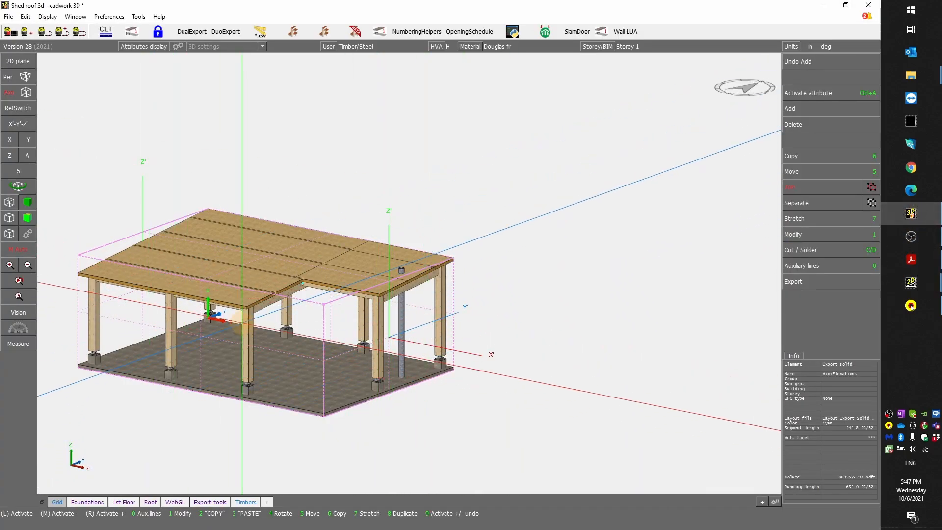
left_click(911, 259)
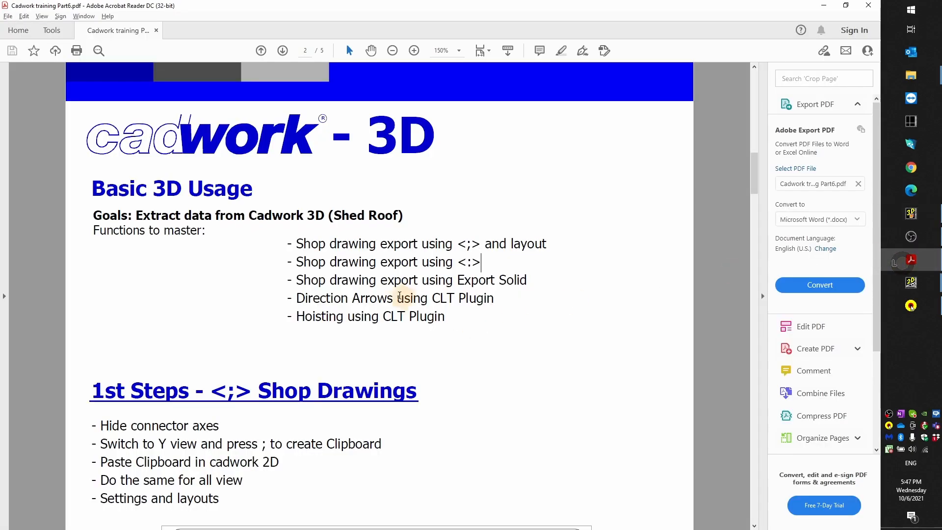
left_click_drag(297, 242, 351, 277)
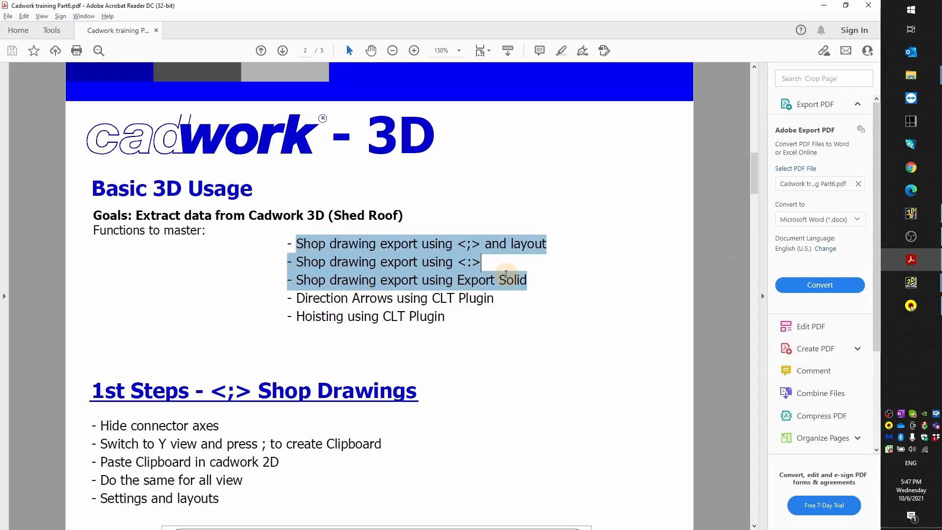
left_click_drag(515, 280, 516, 281)
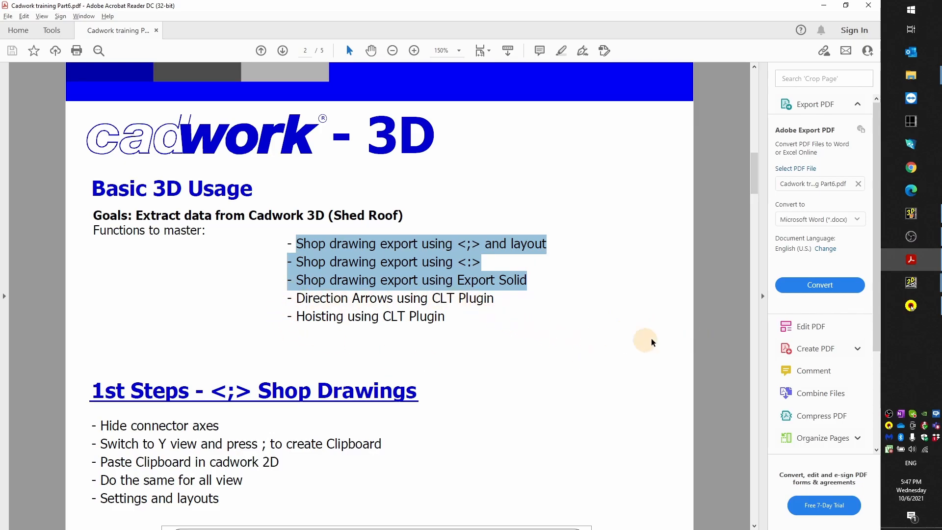
Return to the Shed roof model in cadwork 3D and isolate the CLT roof panels by their shared material
left_click(911, 213)
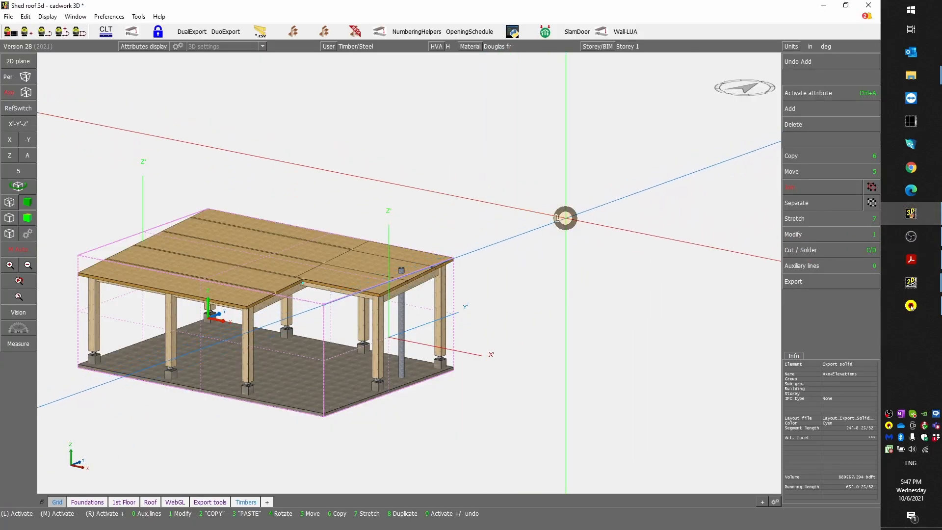
left_click(566, 218)
scroll(258, 293, "up", 2)
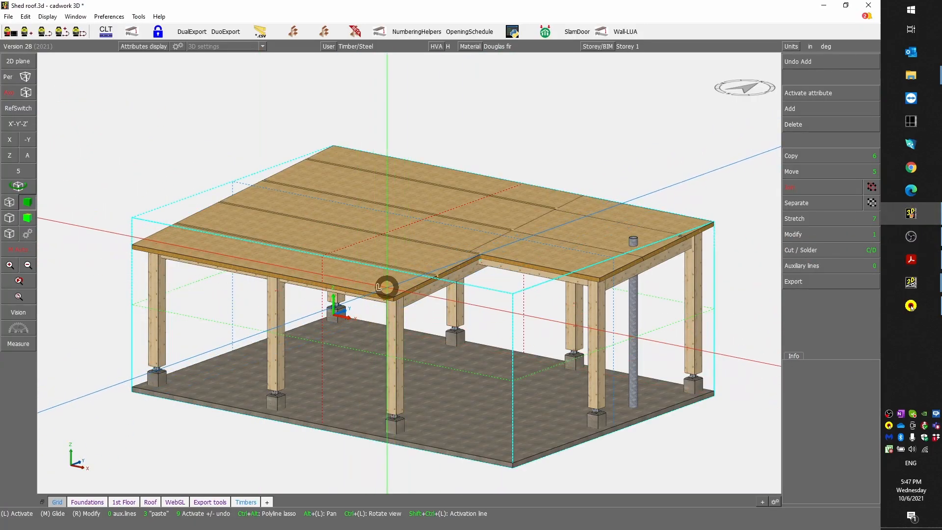
left_click(386, 287)
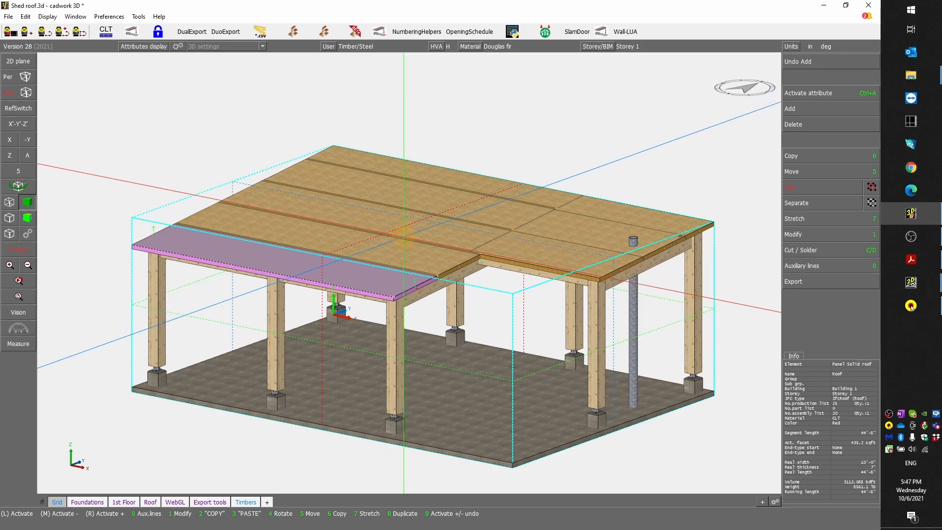
key("ctrl+a")
key("m")
key("KP_Divide")
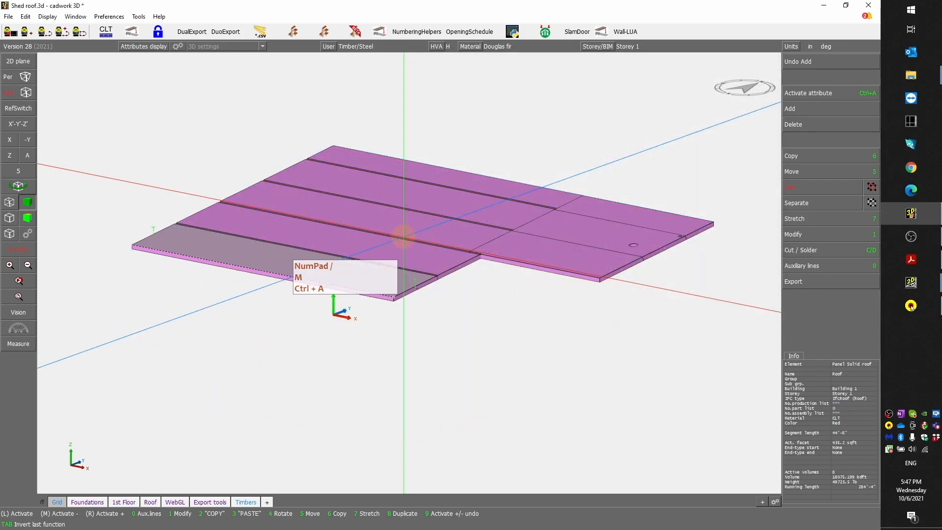
left_click(491, 316)
scroll(469, 243, "up", 2)
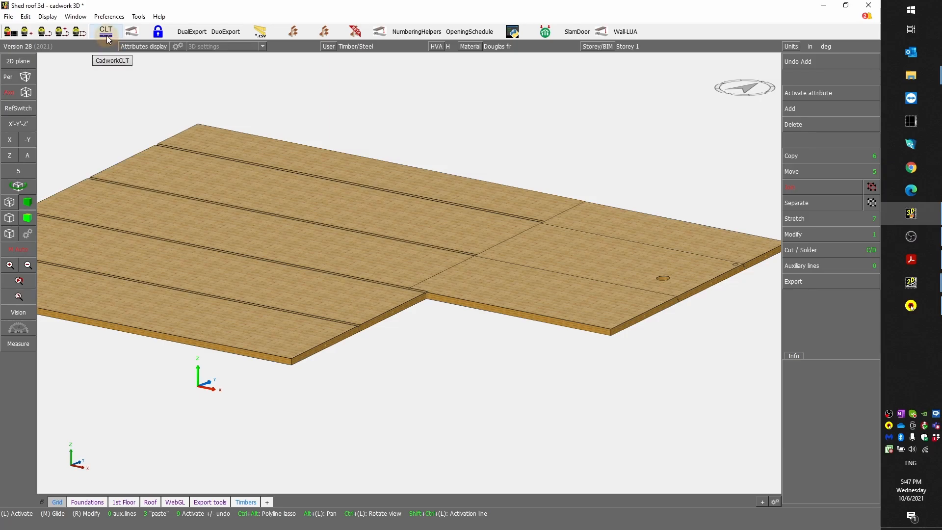
Hide the Plugins toolbar and display it again
left_click(74, 17)
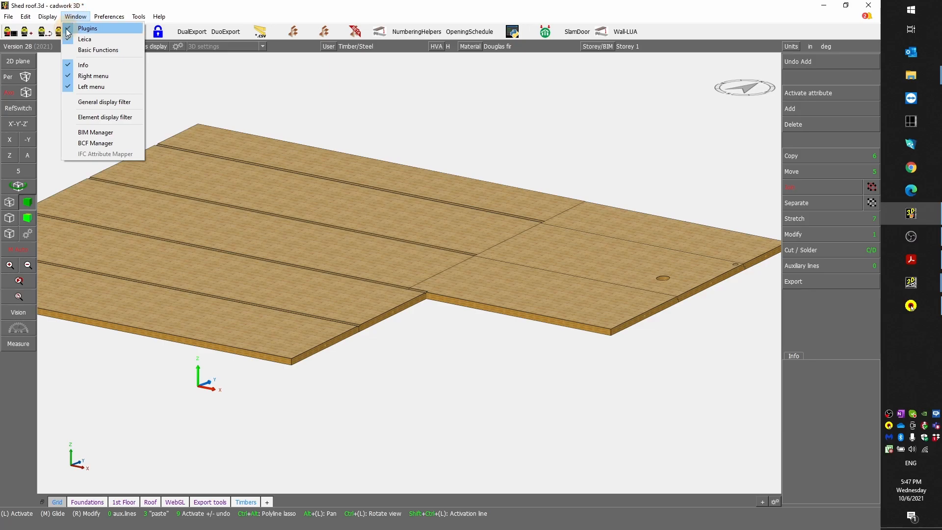
left_click(68, 30)
left_click(73, 16)
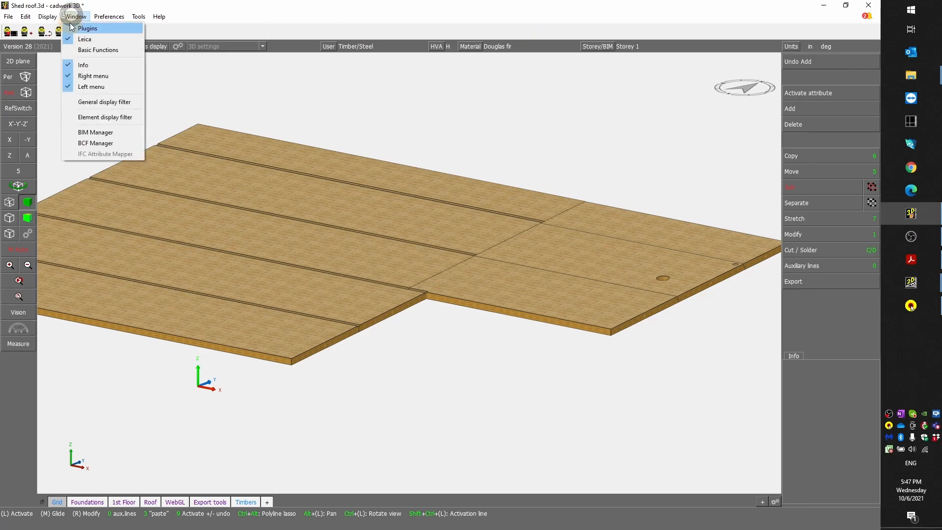
left_click(69, 29)
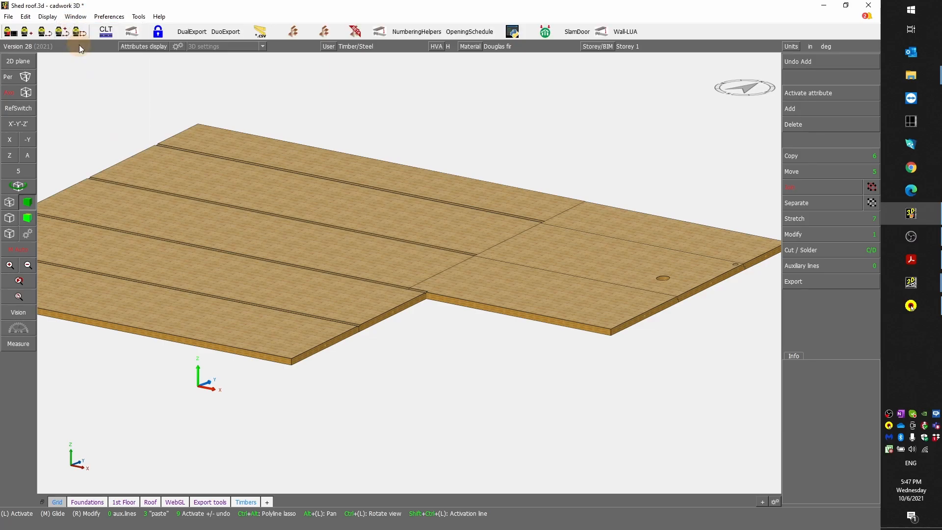
Open the CadworkCLT plugin and place its dialog over the upper part of the roof panels
left_click(106, 32)
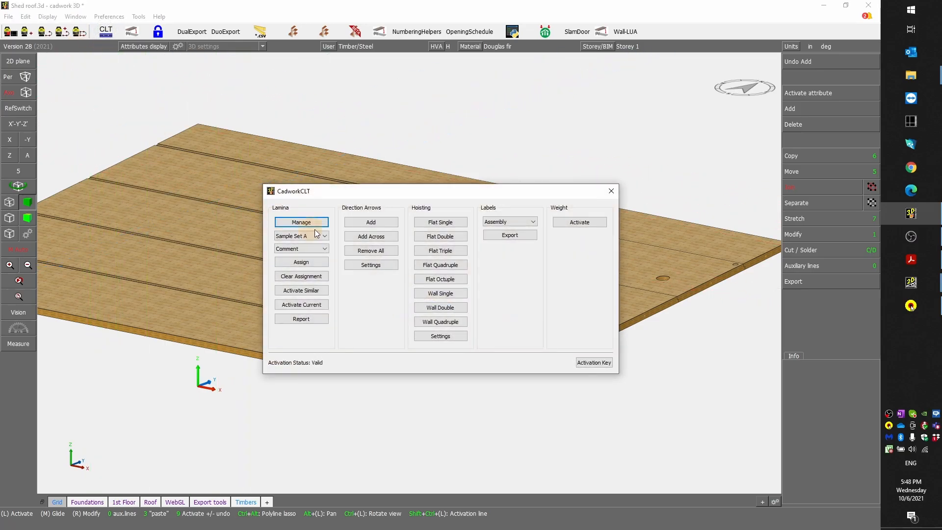
left_click_drag(414, 200, 475, 166)
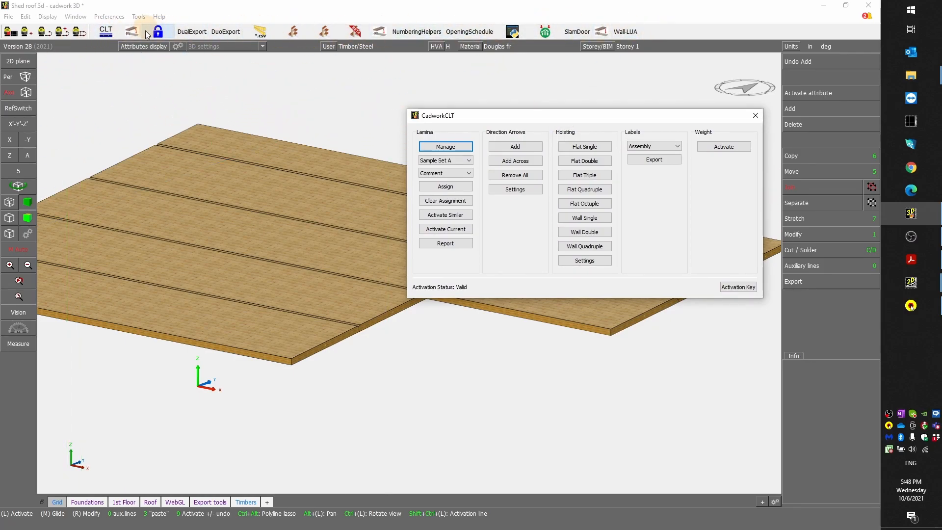
left_click_drag(614, 118, 559, 91)
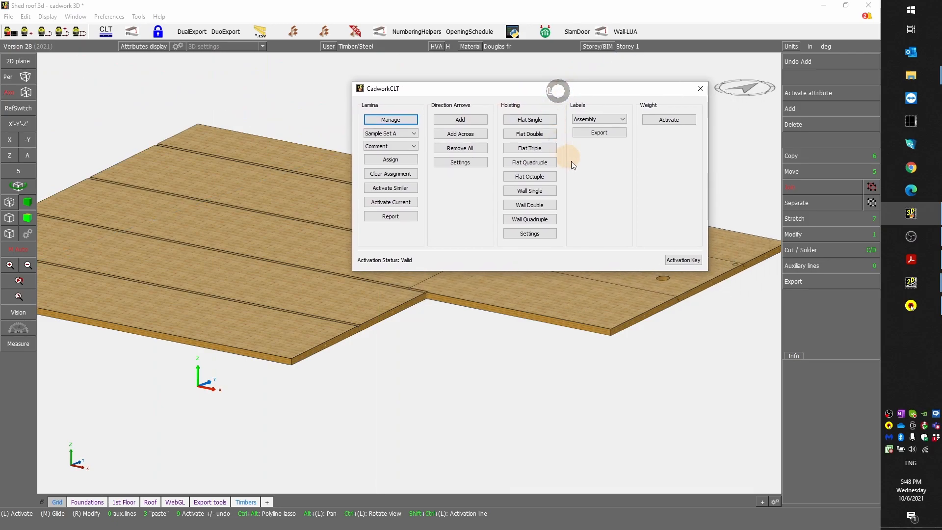
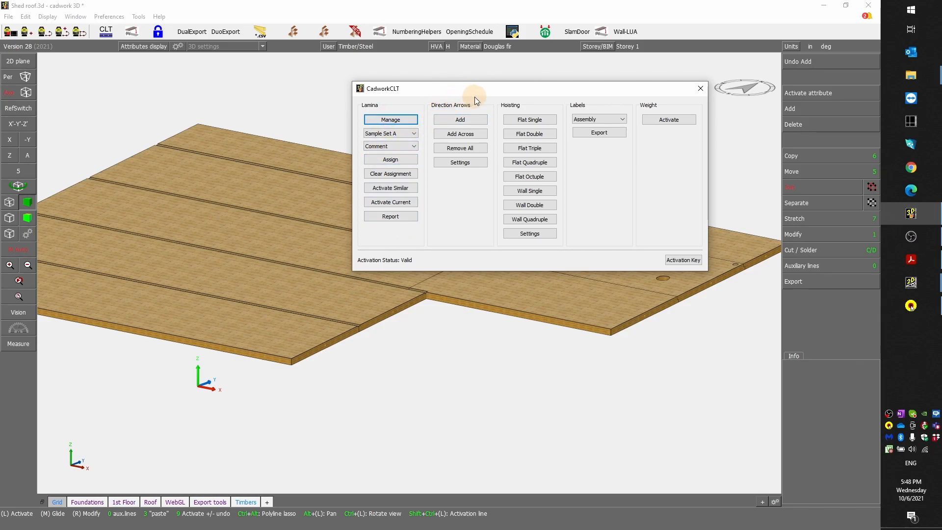
Open the direction arrows settings and choose size Medium, the Reference side only and arrow type I
left_click(459, 163)
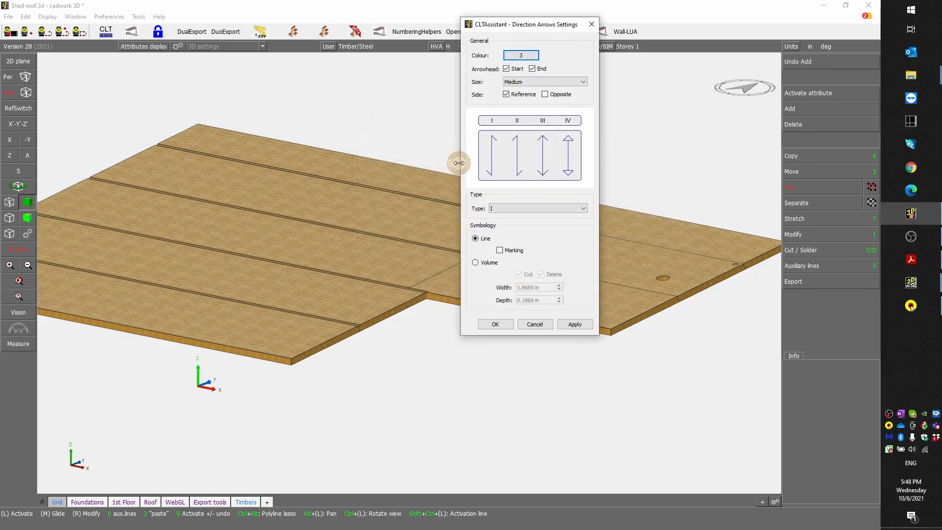
left_click_drag(530, 28, 444, 77)
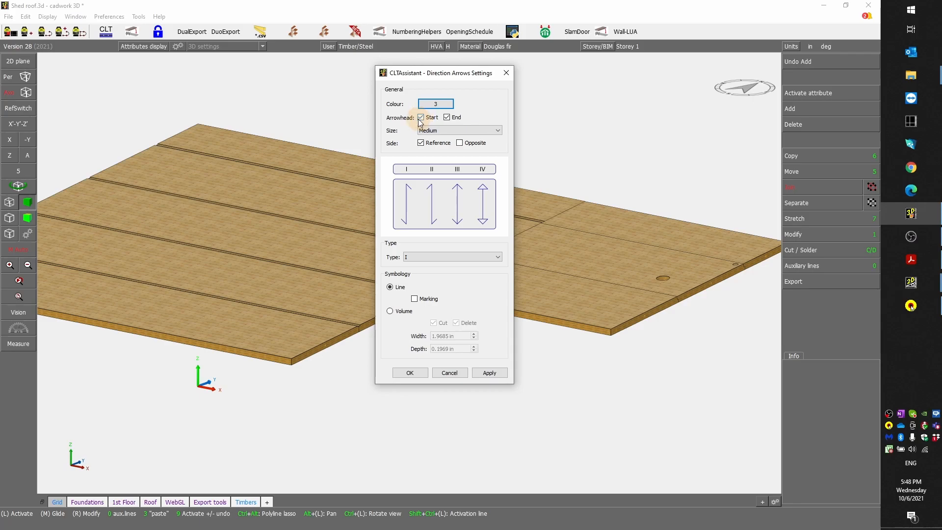
left_click(445, 130)
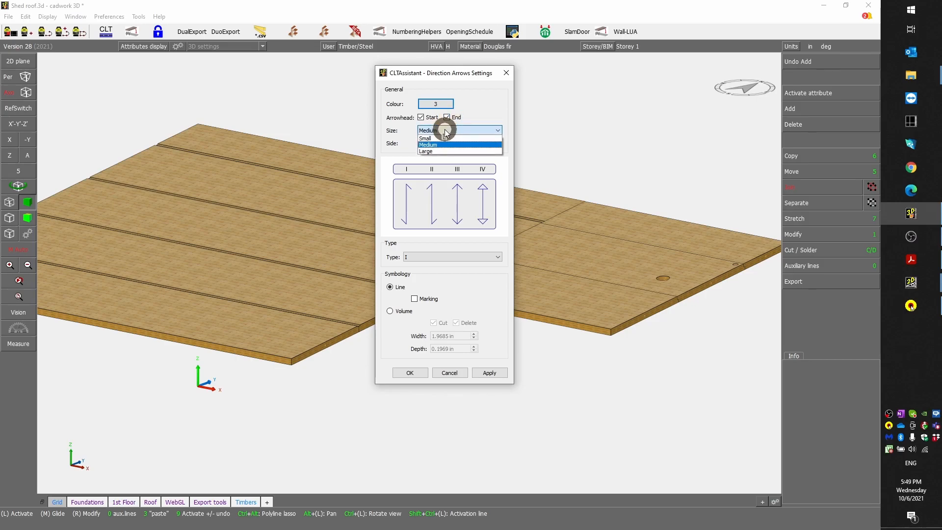
left_click(440, 145)
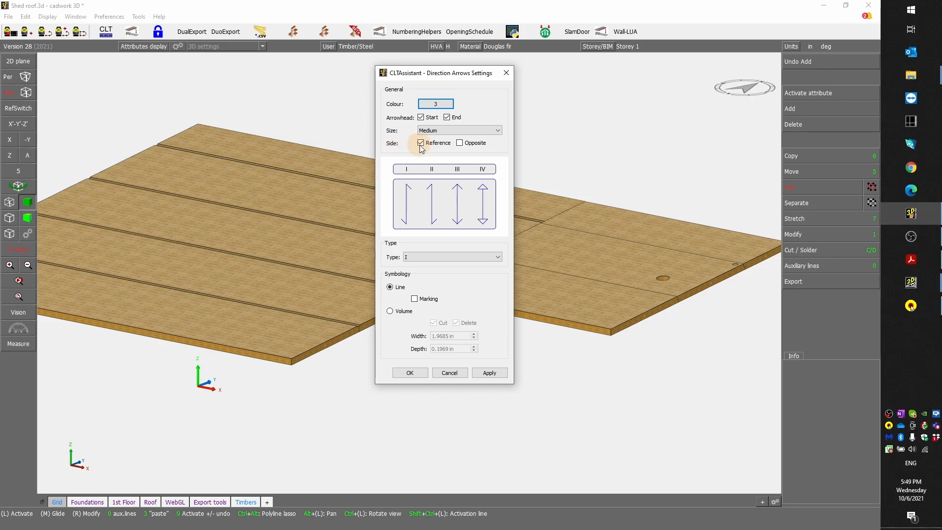
left_click_drag(461, 81, 597, 114)
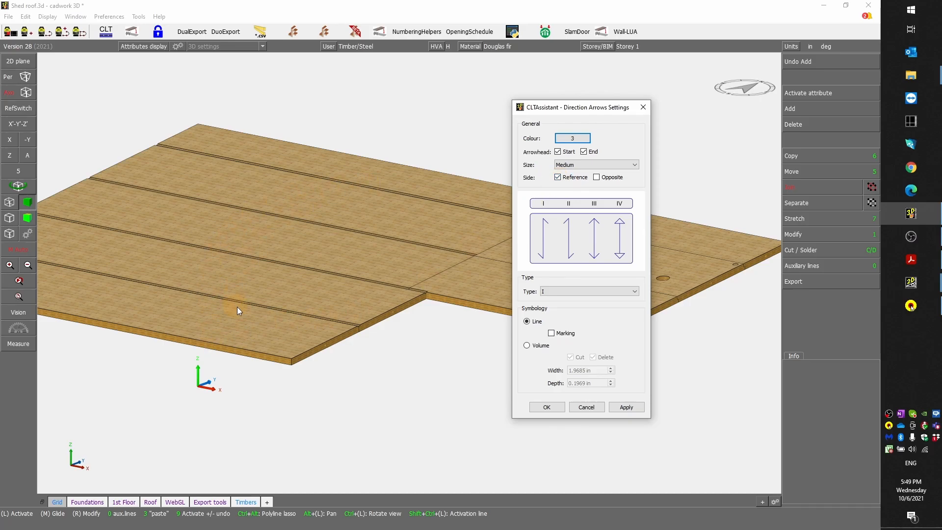
left_click(596, 177)
left_click(597, 178)
left_click(564, 291)
left_click(564, 289)
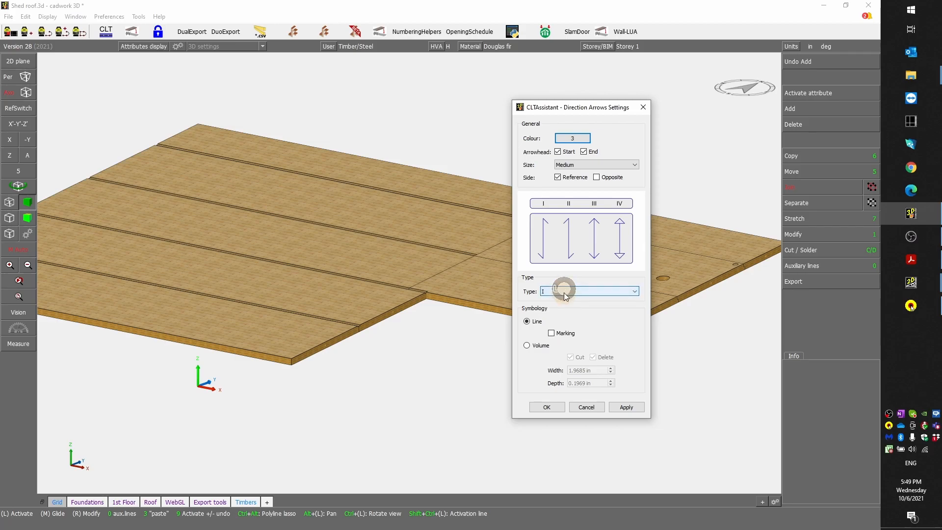
Set the direction arrows' symbology to Line with Marking enabled and apply the settings
left_click(552, 333)
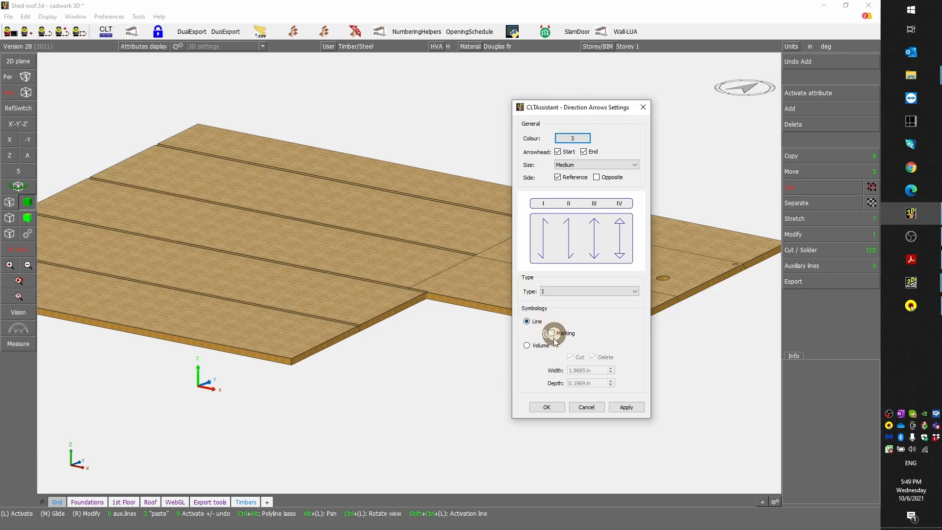
left_click(527, 346)
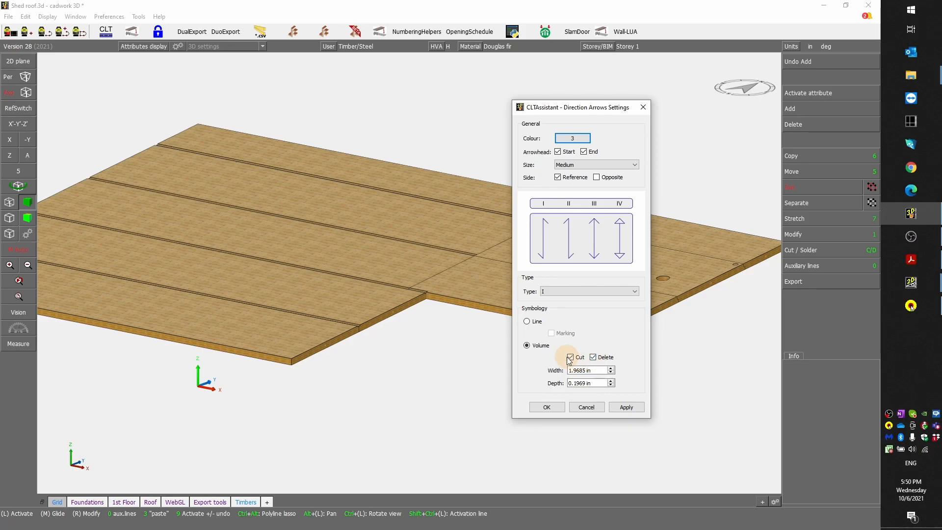
left_click(527, 321)
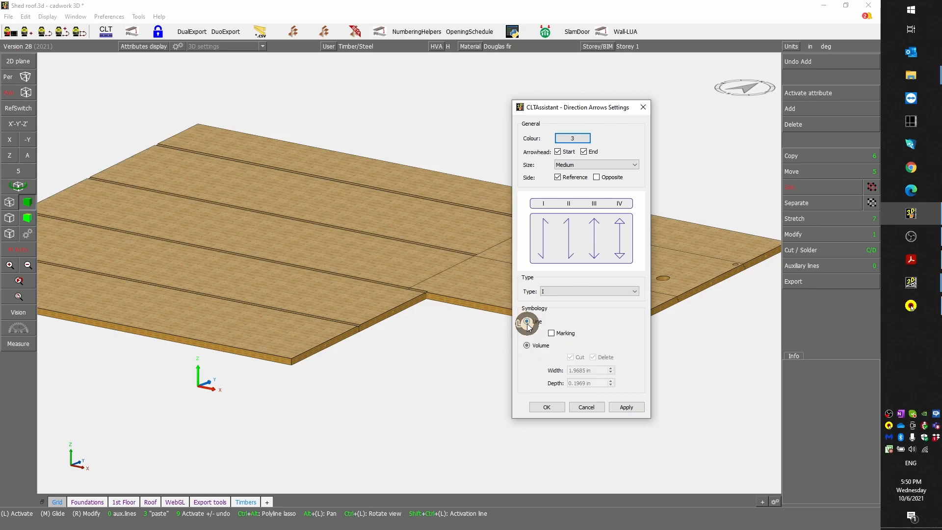
left_click(551, 334)
left_click(626, 406)
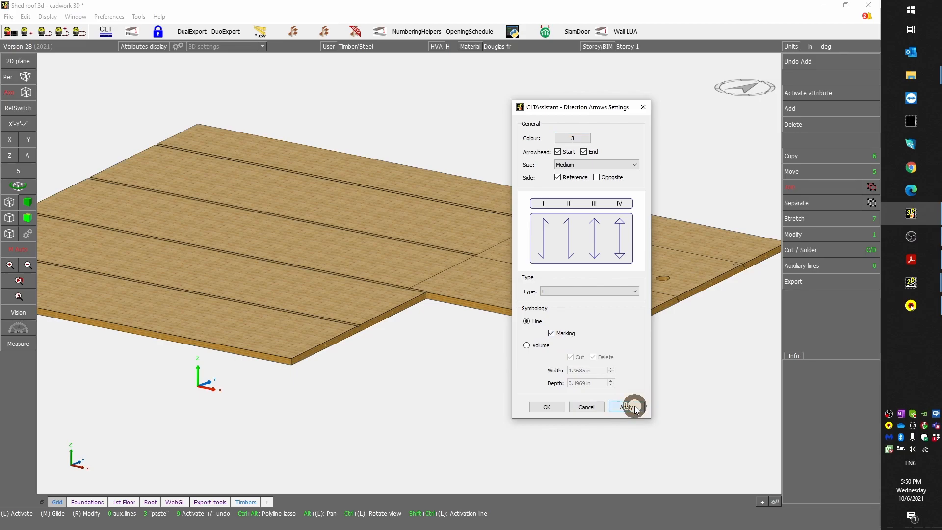
left_click(543, 407)
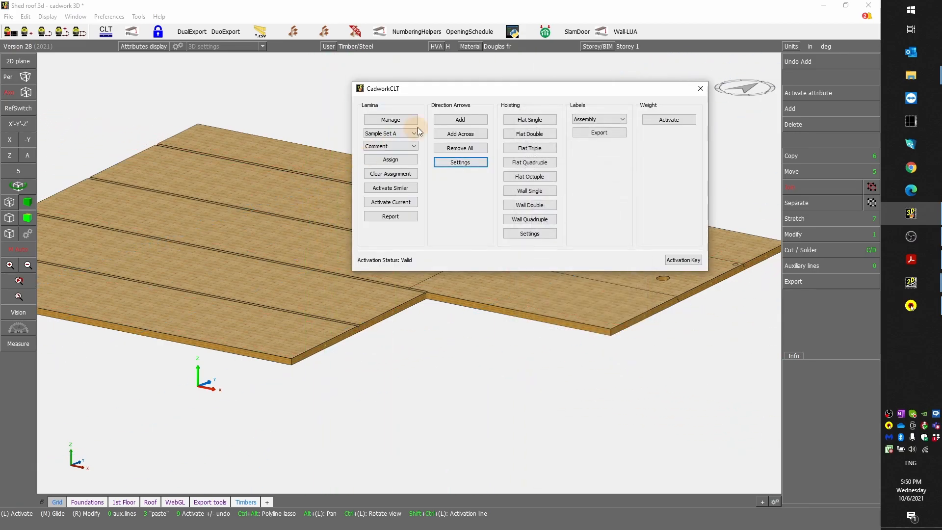
Select the five long CLT roof panels and add lengthwise direction arrows to them
left_click_drag(479, 96, 531, 253)
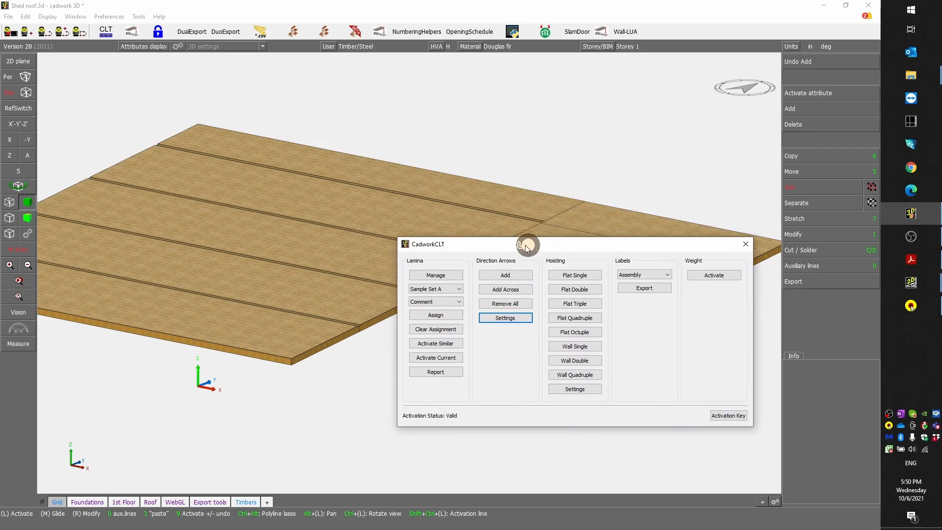
left_click(232, 329)
right_click(255, 278)
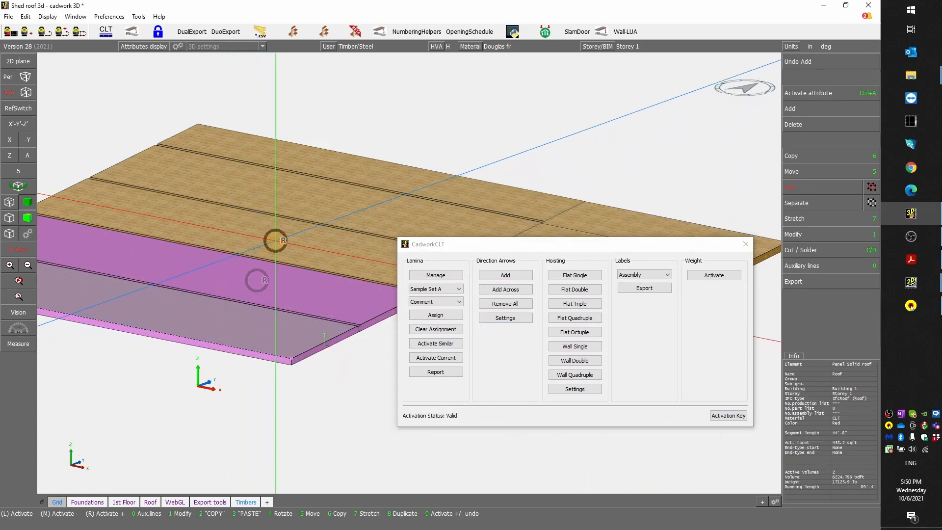
right_click(273, 242)
right_click(306, 202)
right_click(362, 150)
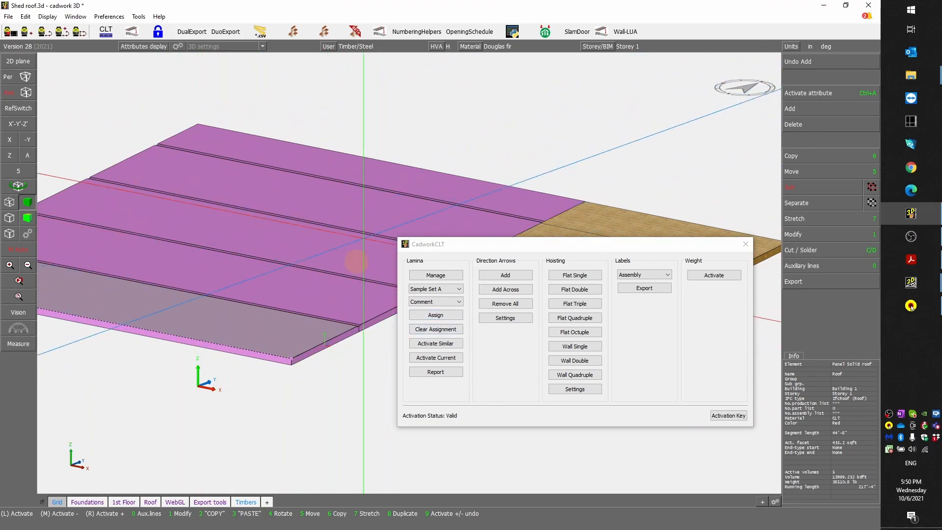
left_click(505, 275)
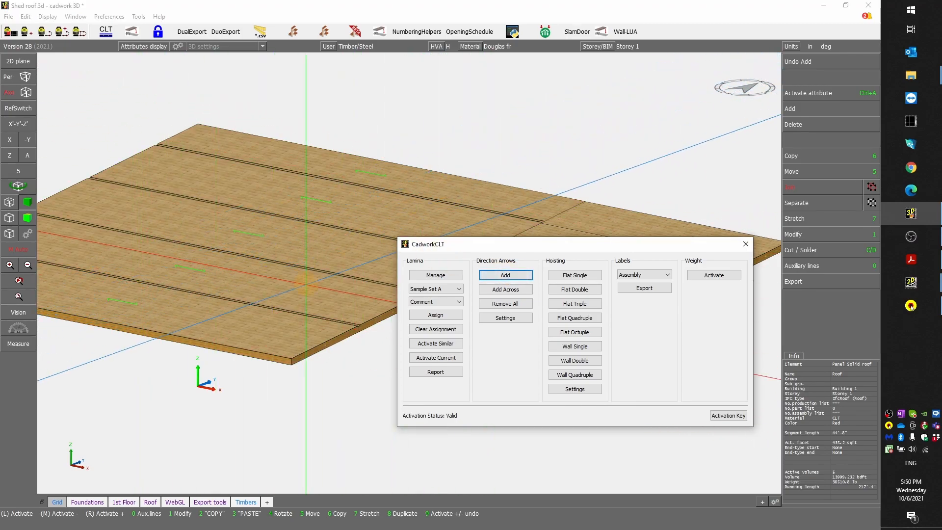
Select the three shorter roof panels at the pipe opening end and add direction arrows across them
left_click_drag(576, 245, 267, 136)
left_click(552, 311)
right_click(598, 264)
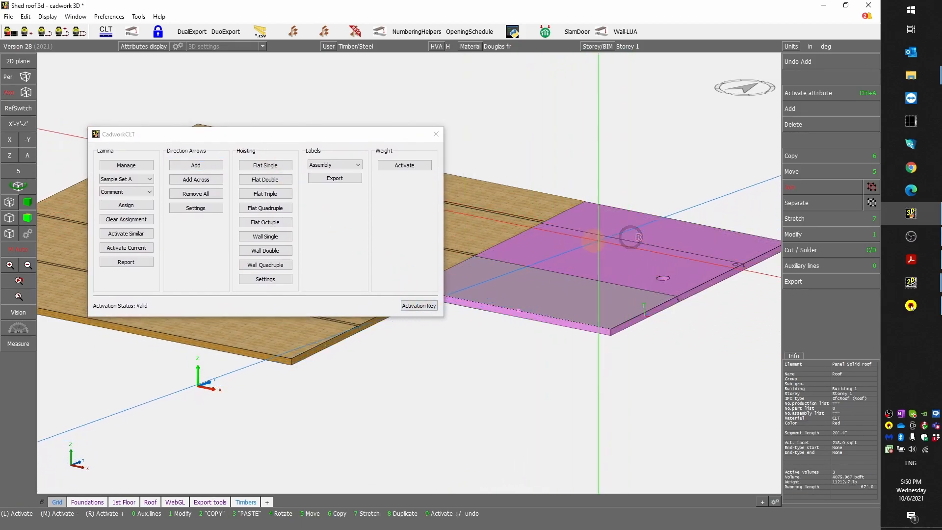
right_click(677, 198)
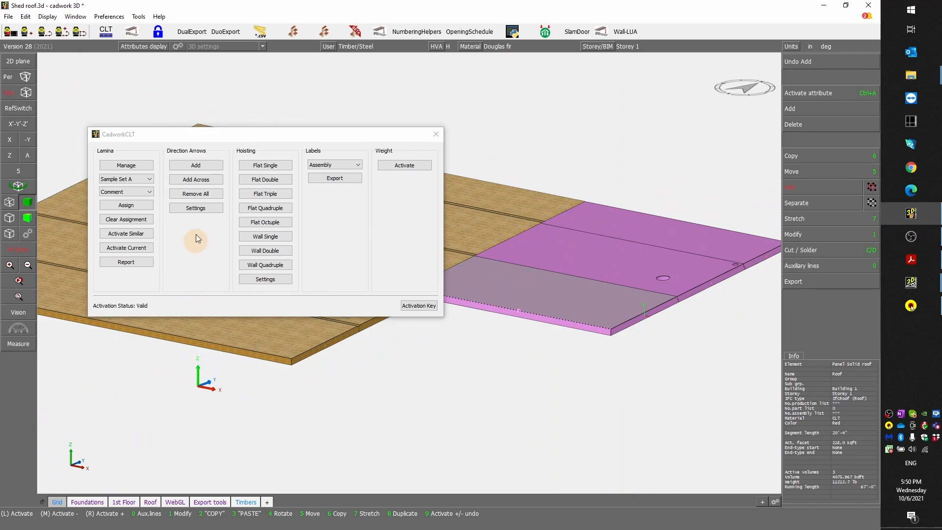
left_click(200, 180)
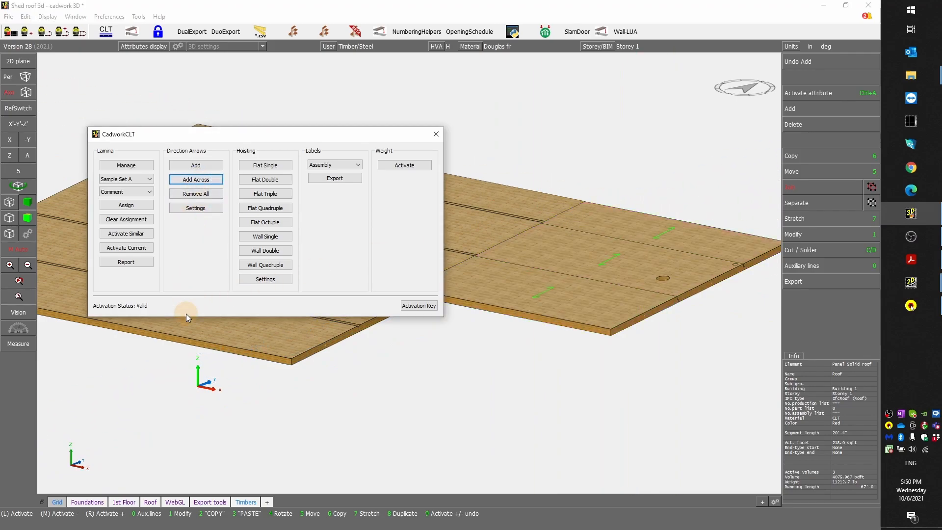
left_click(407, 378)
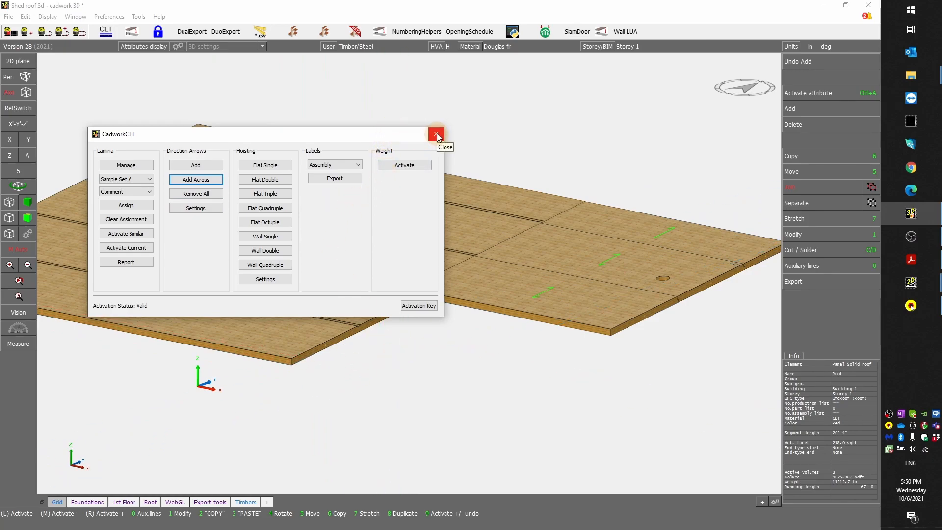
Open the CLT plugin's hoisting settings and place the dialog so the long roof panels stay in view
left_click_drag(358, 131, 556, 76)
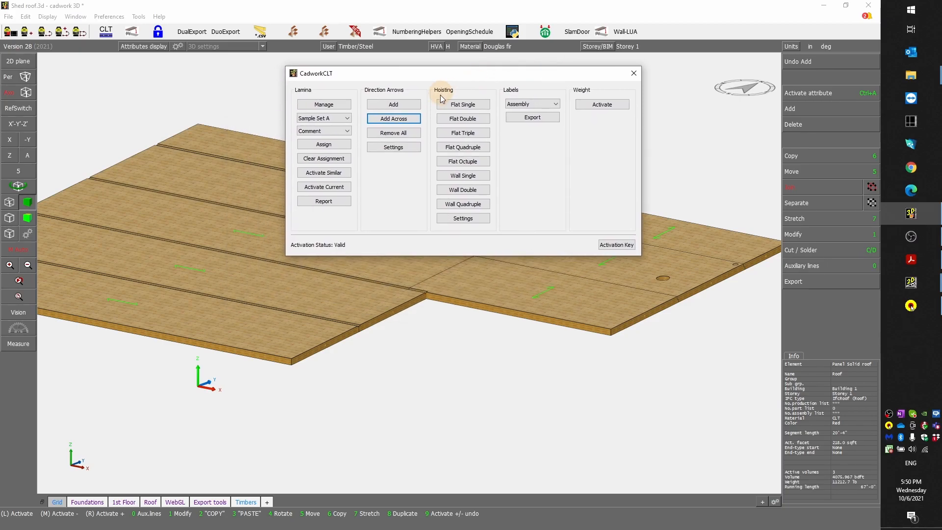
left_click(465, 217)
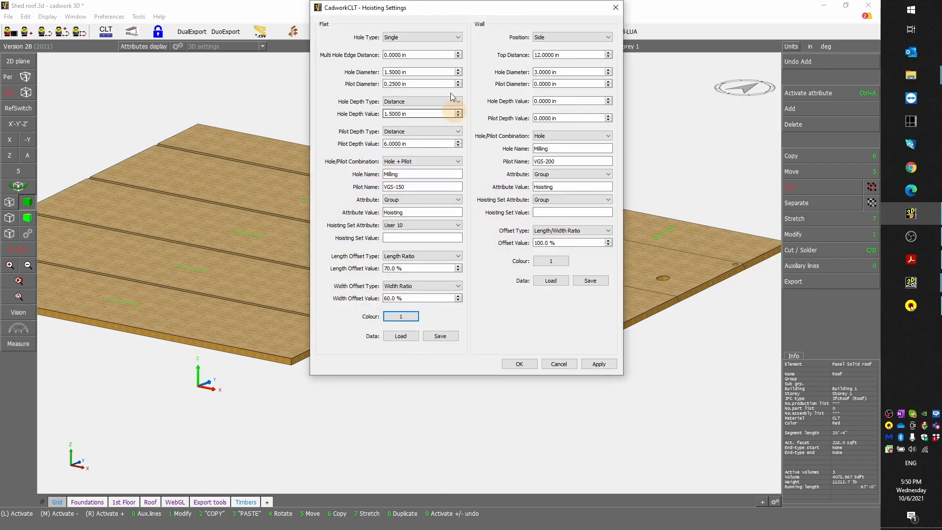
left_click_drag(463, 10, 576, 96)
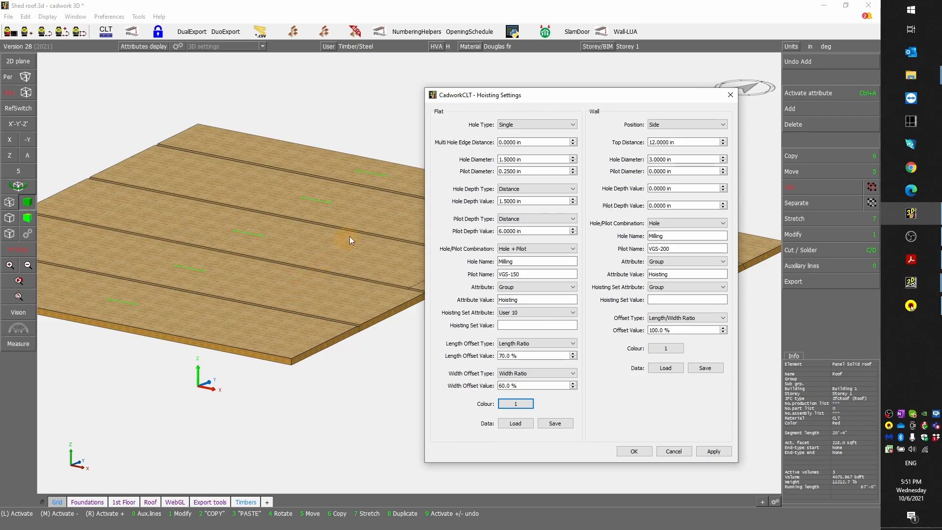
Examine the wall hoisting position, top distance, hole diameter and hole/pilot combination, keeping Side and Hole selected
left_click(670, 125)
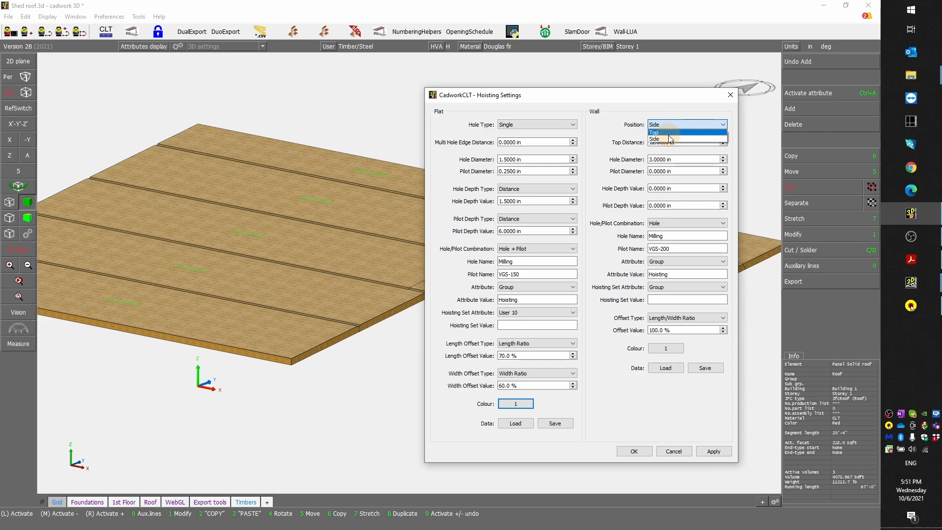
left_click(670, 139)
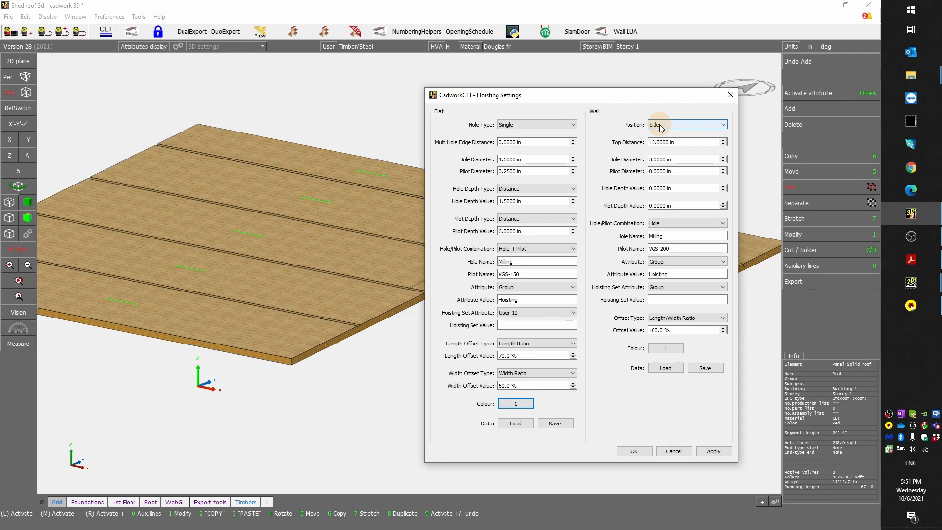
left_click(679, 143)
left_click_drag(679, 143, 640, 143)
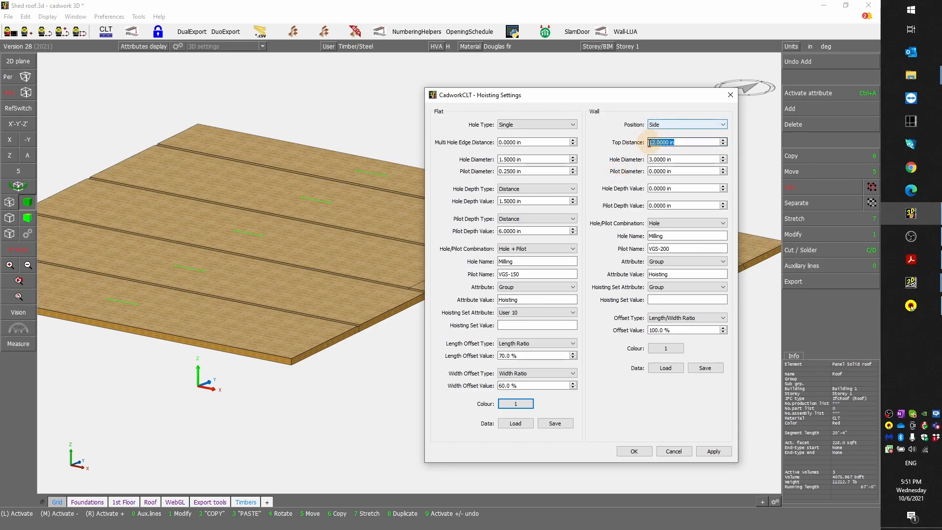
left_click_drag(649, 142, 670, 142)
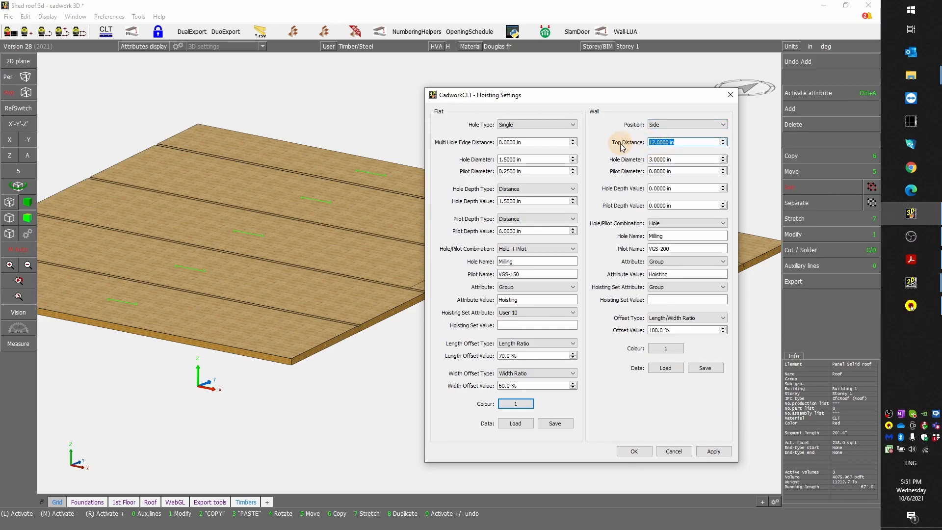
left_click(658, 159)
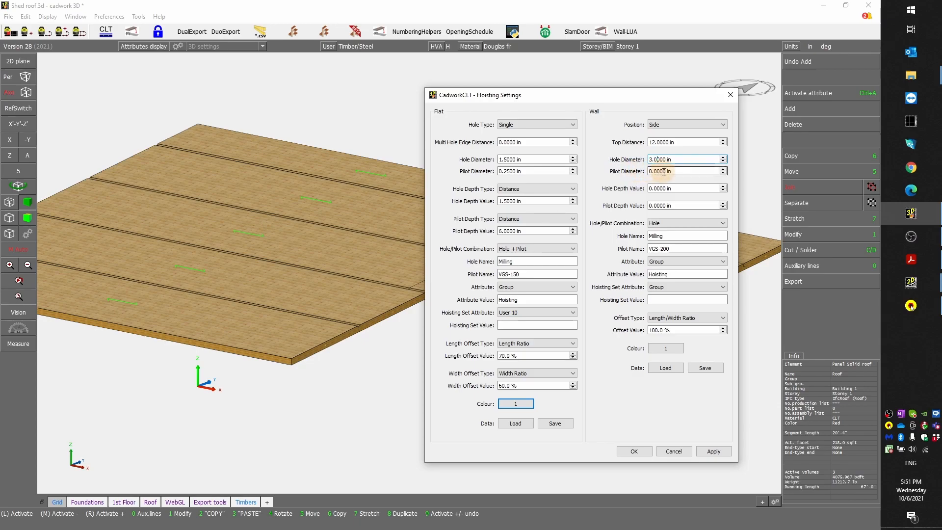
left_click(670, 127)
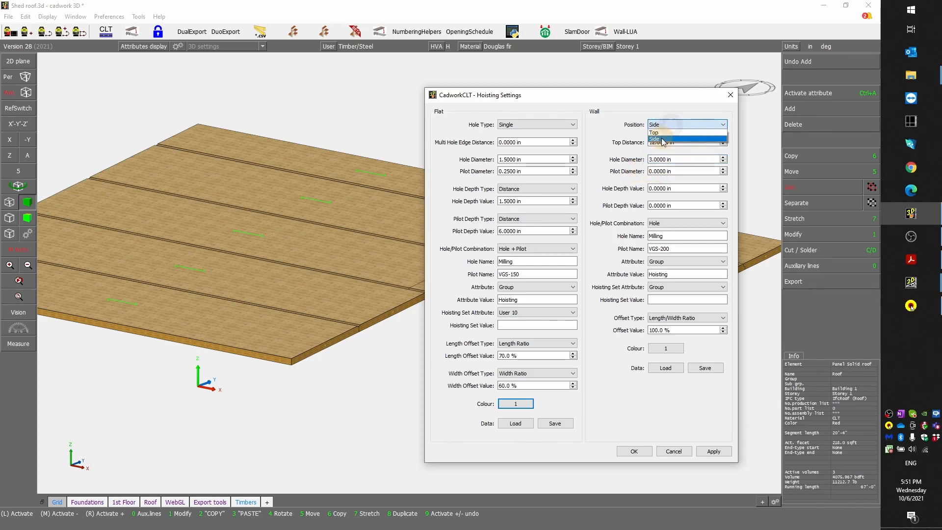
left_click(671, 124)
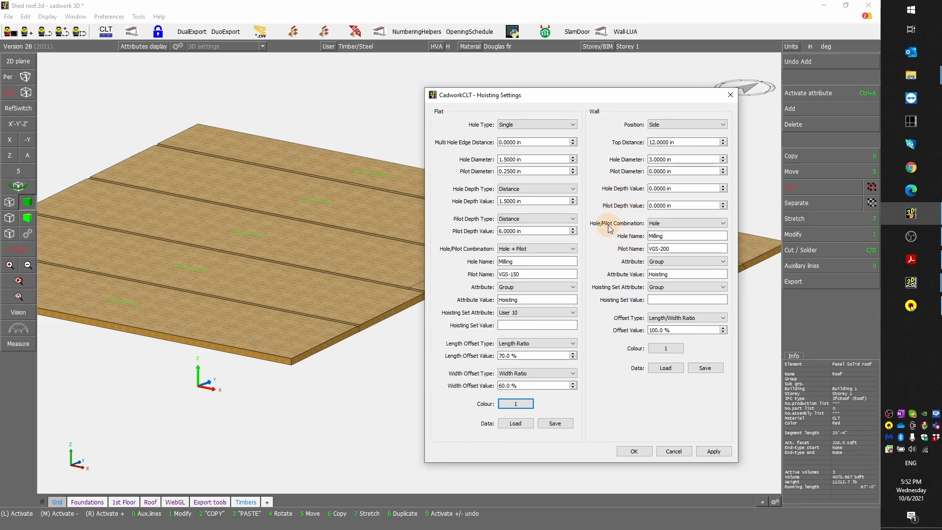
left_click(656, 224)
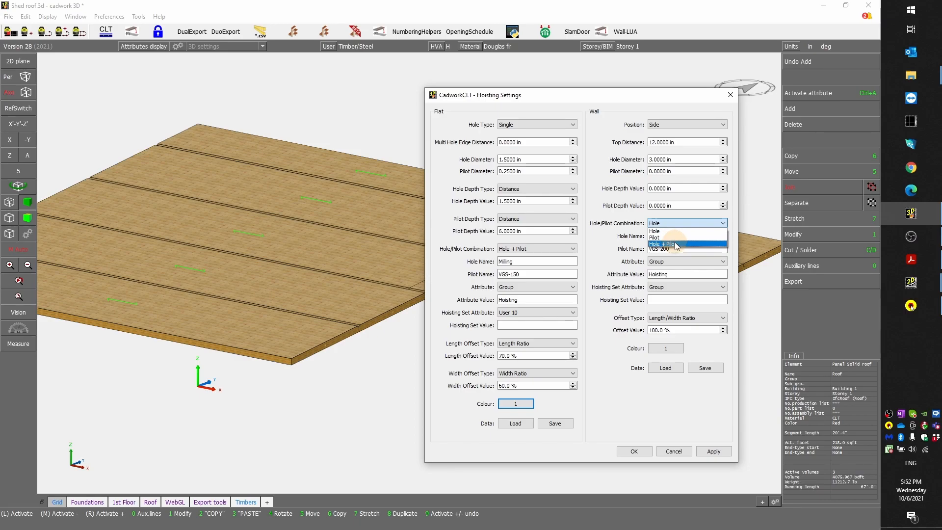
left_click(672, 230)
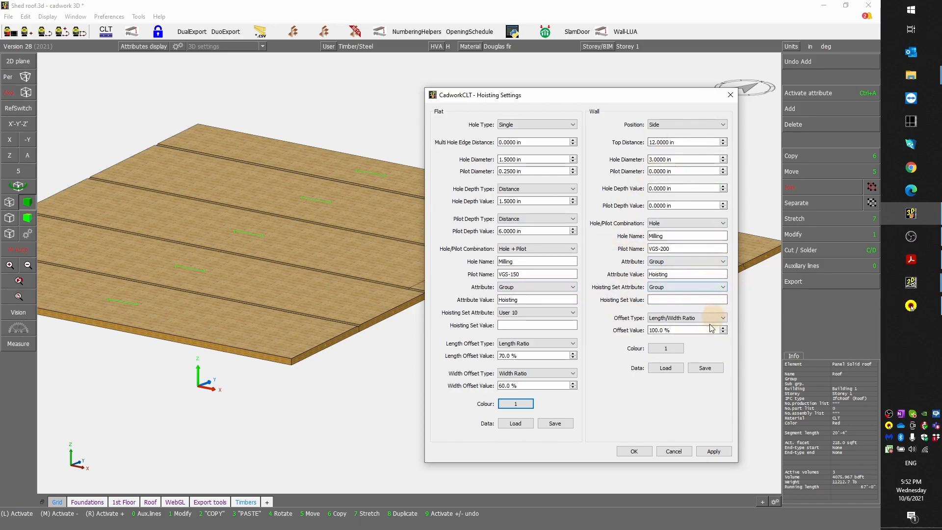
Examine the hole type and hole/pilot combination options for flat hoisting, keeping Single and Hole + Pilot selected
left_click_drag(631, 99, 460, 93)
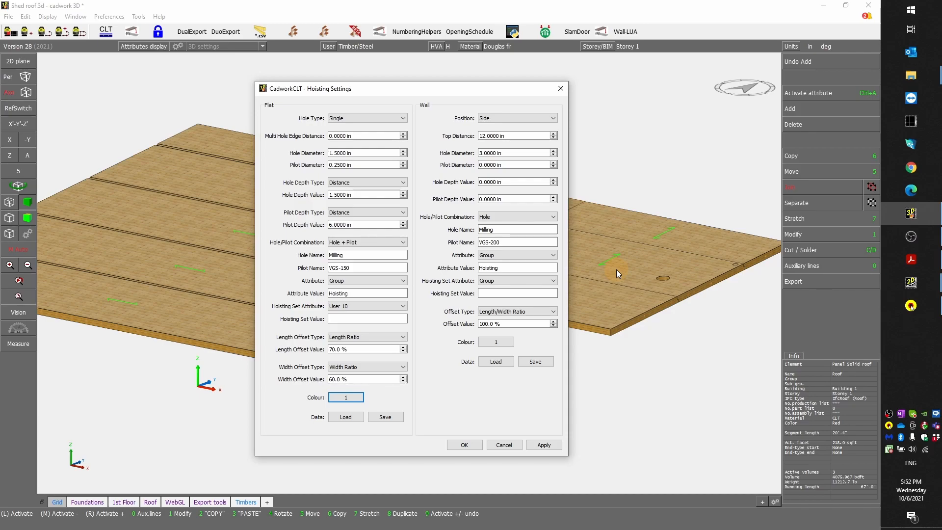
left_click_drag(446, 90, 662, 93)
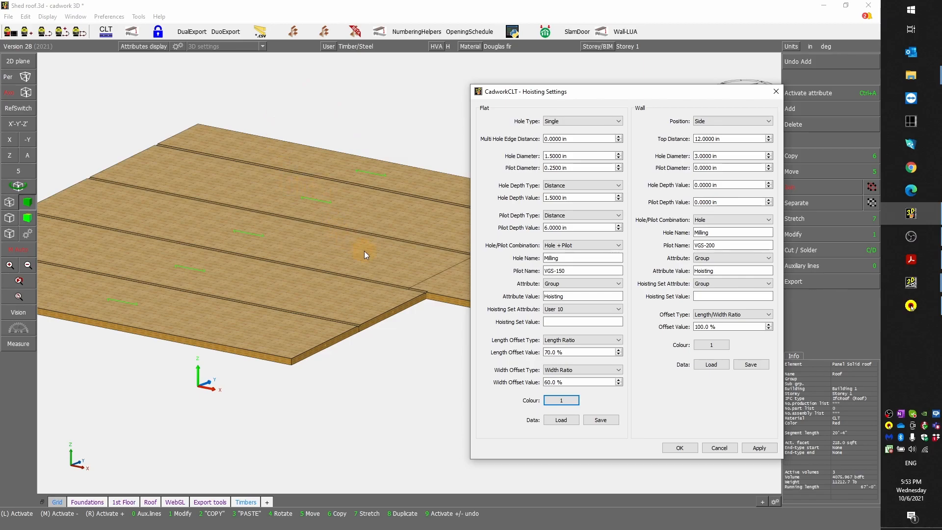
left_click_drag(601, 92, 544, 78)
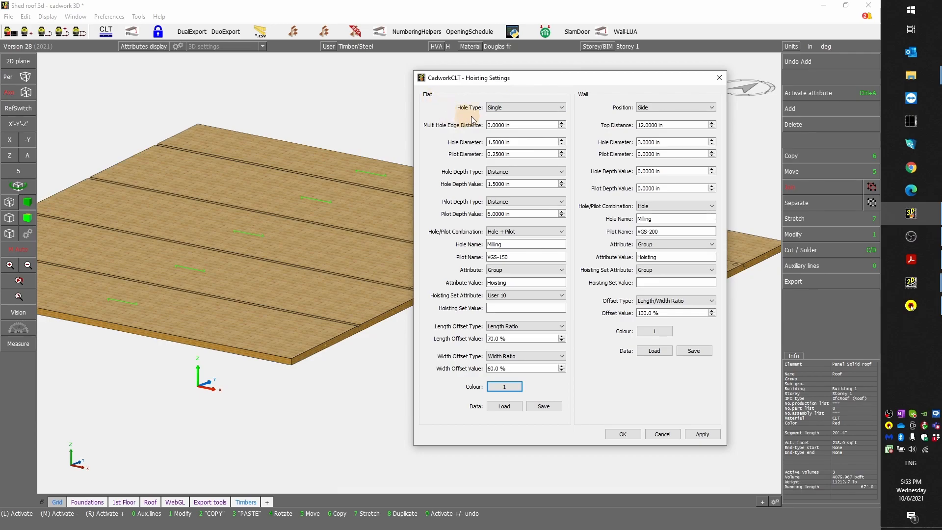
left_click(511, 107)
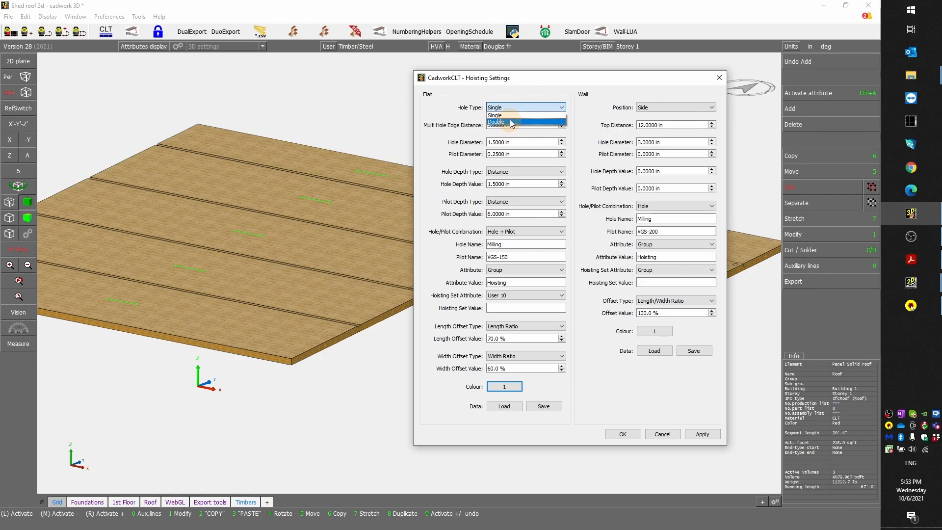
left_click(511, 116)
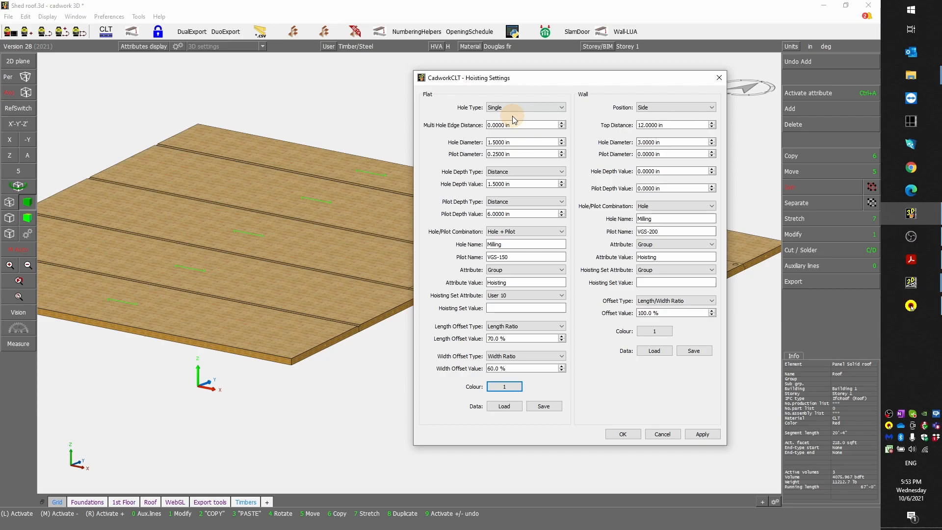
left_click(509, 107)
left_click(511, 122)
left_click(515, 108)
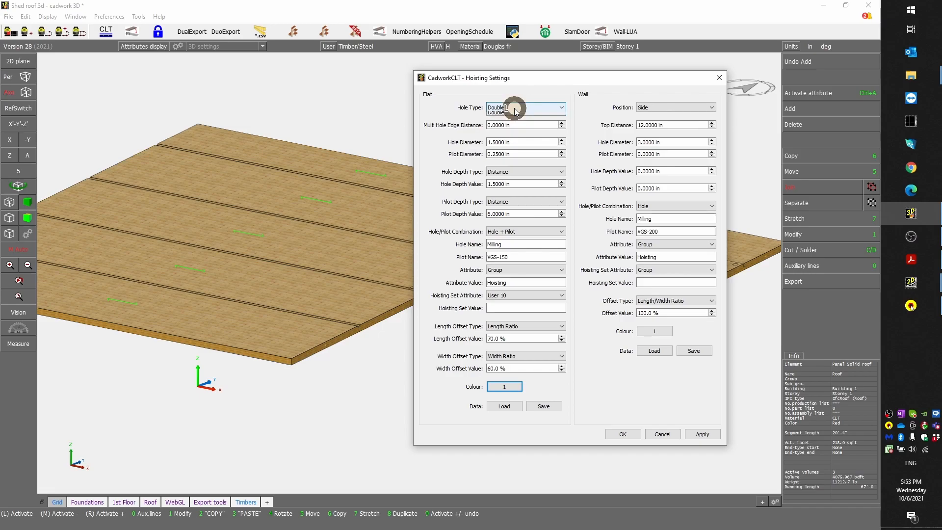
left_click(509, 115)
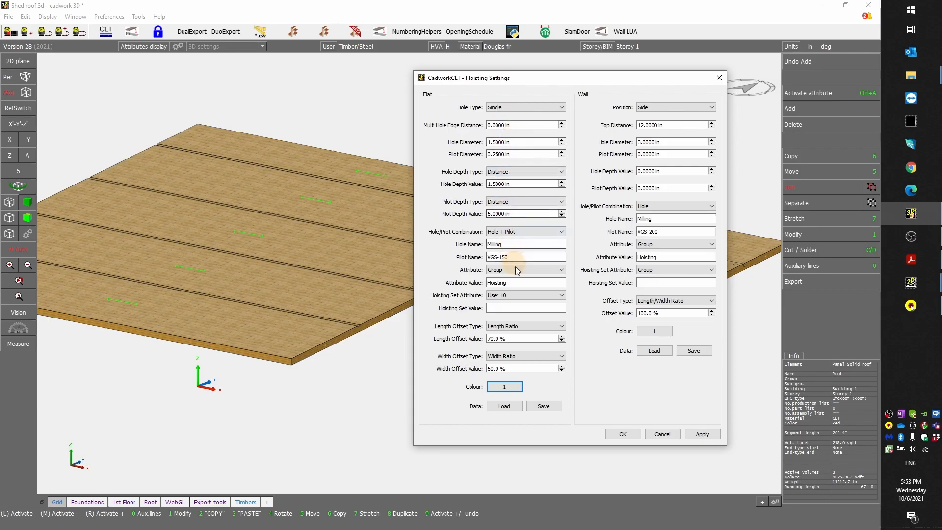
left_click(500, 232)
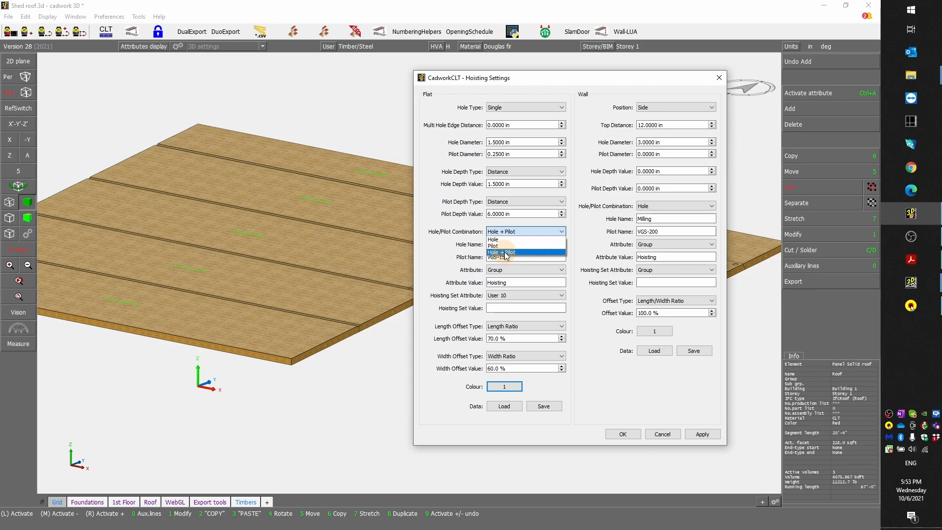
left_click(506, 253)
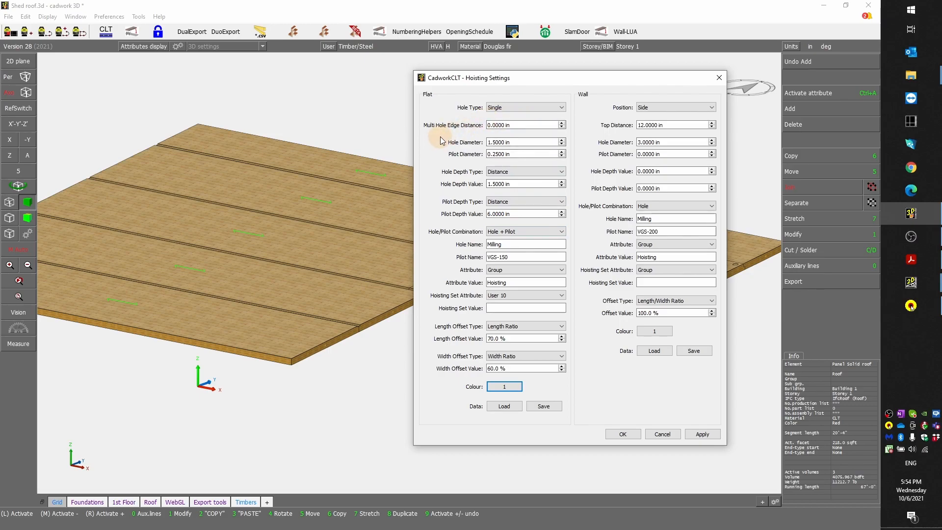
Examine the multi hole edge distance for flat hoisting along with the hole type, leaving Single selected
left_click(520, 125)
left_click_drag(519, 125, 469, 127)
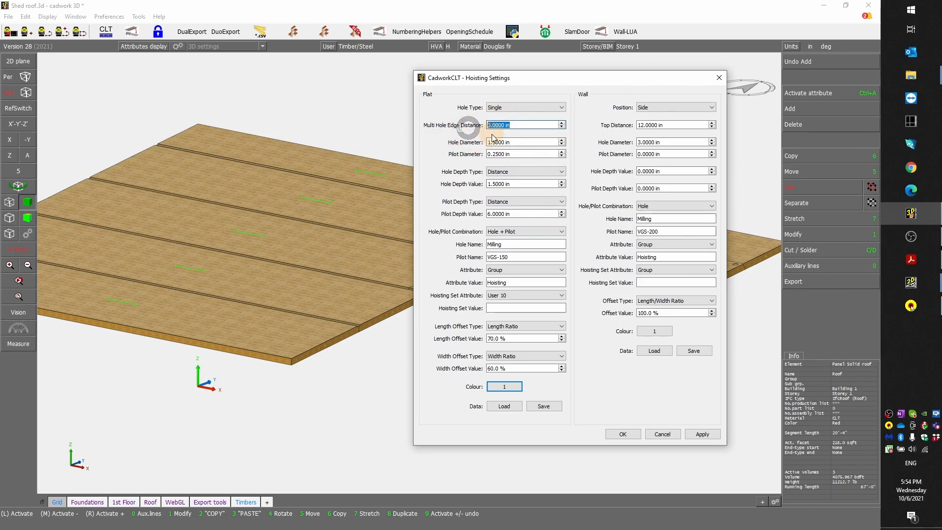
left_click(508, 109)
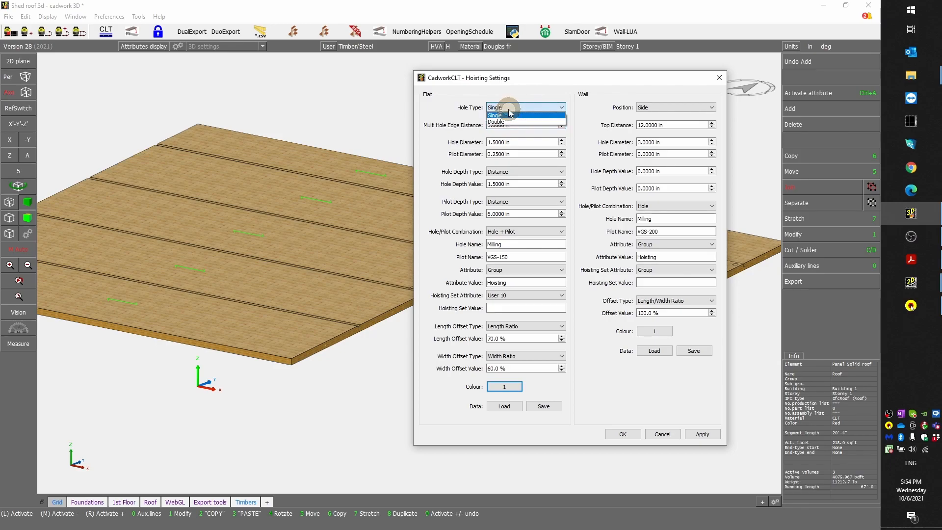
left_click(498, 115)
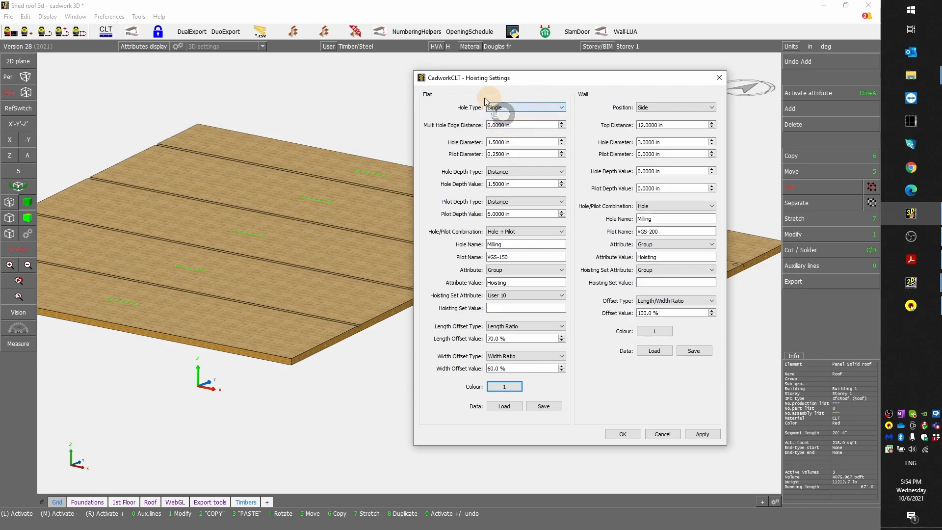
Examine the flat hoisting hole and pilot diameters and the hole depth settings, keeping the depth type on Distance
left_click(517, 143)
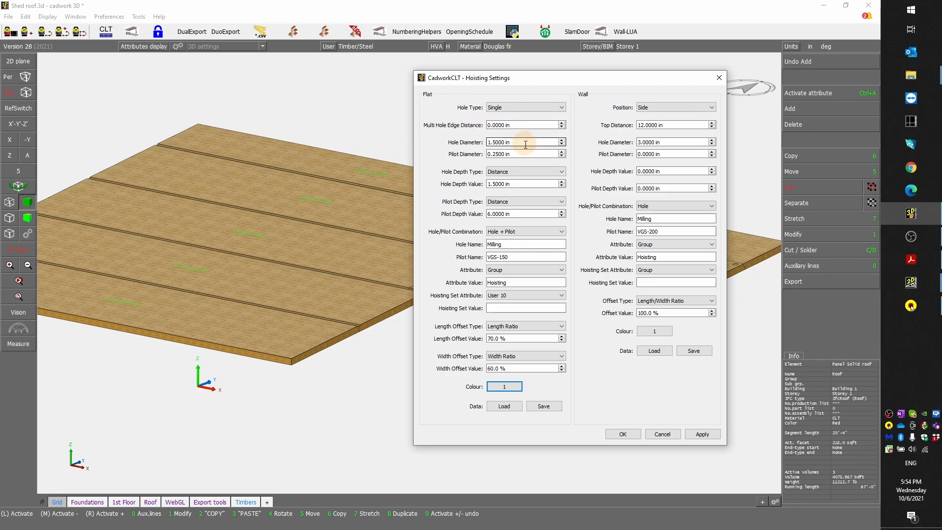
left_click_drag(520, 153, 488, 153)
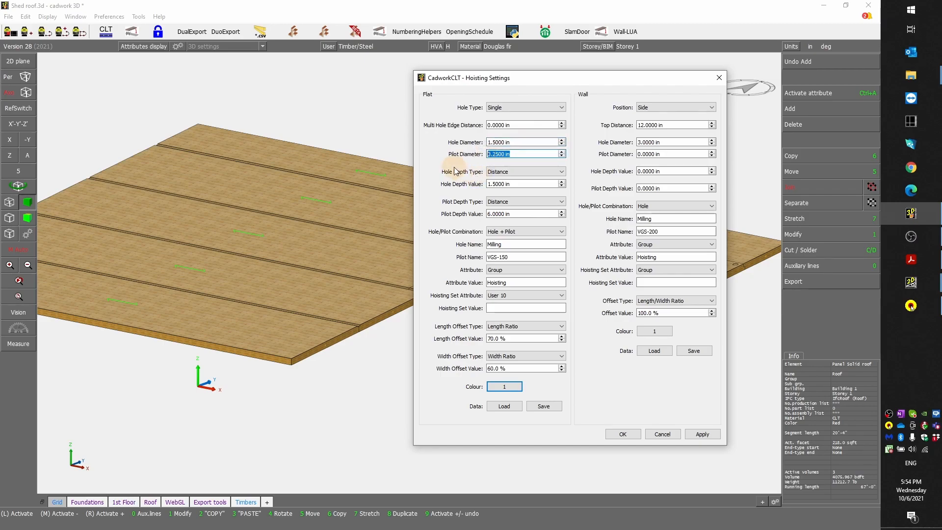
left_click(522, 142)
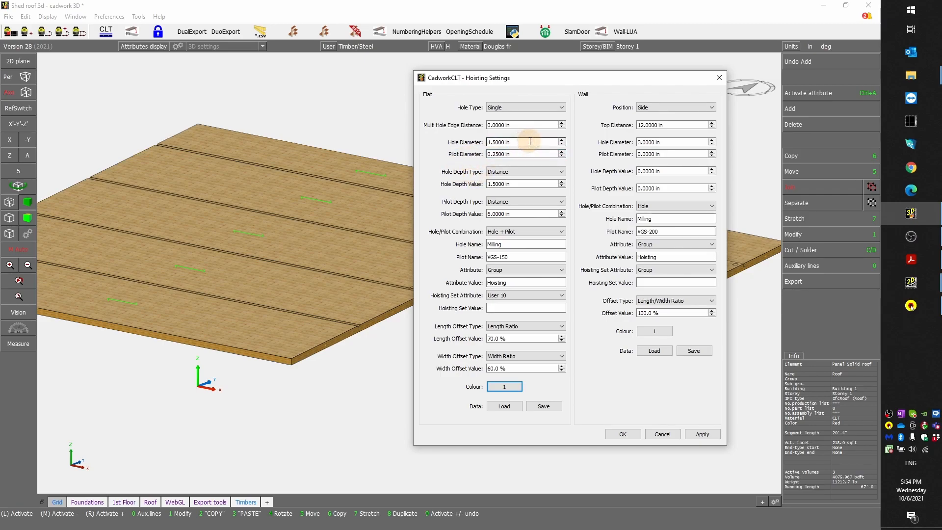
left_click_drag(530, 142, 475, 143)
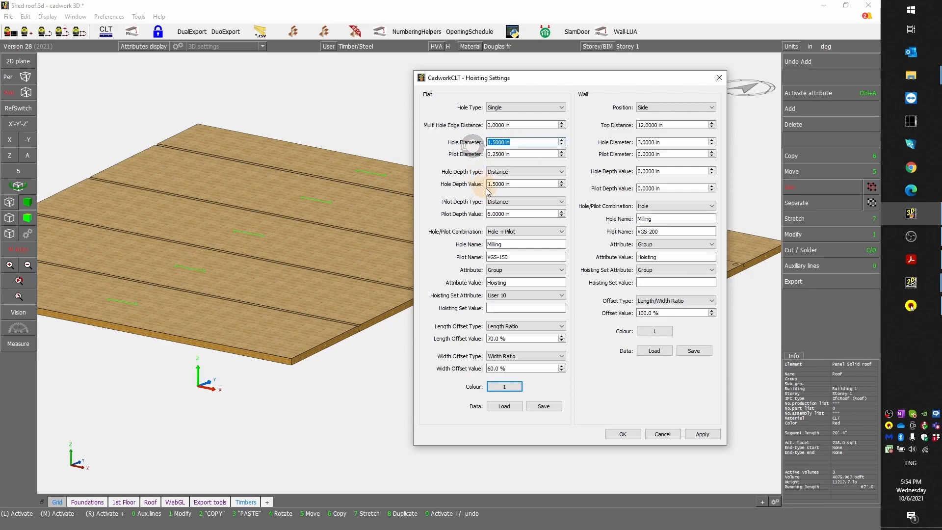
left_click_drag(529, 184, 483, 184)
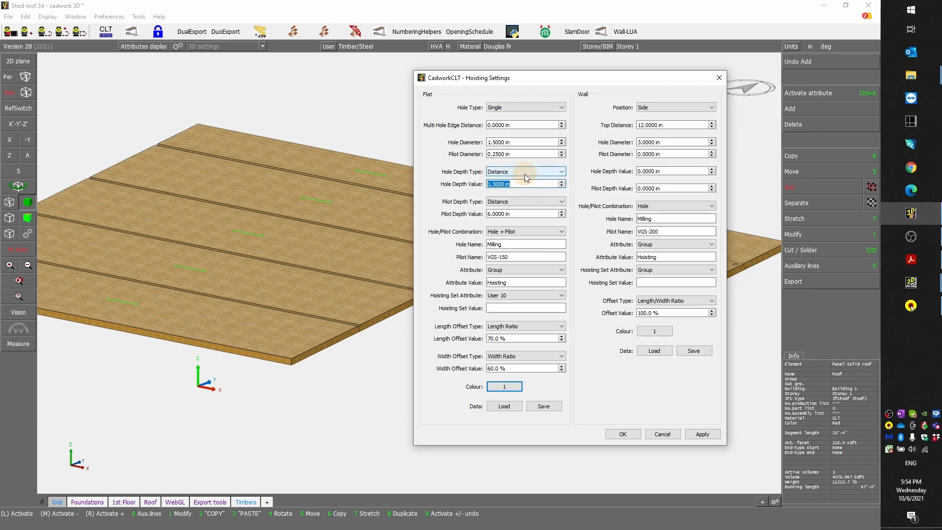
left_click(510, 172)
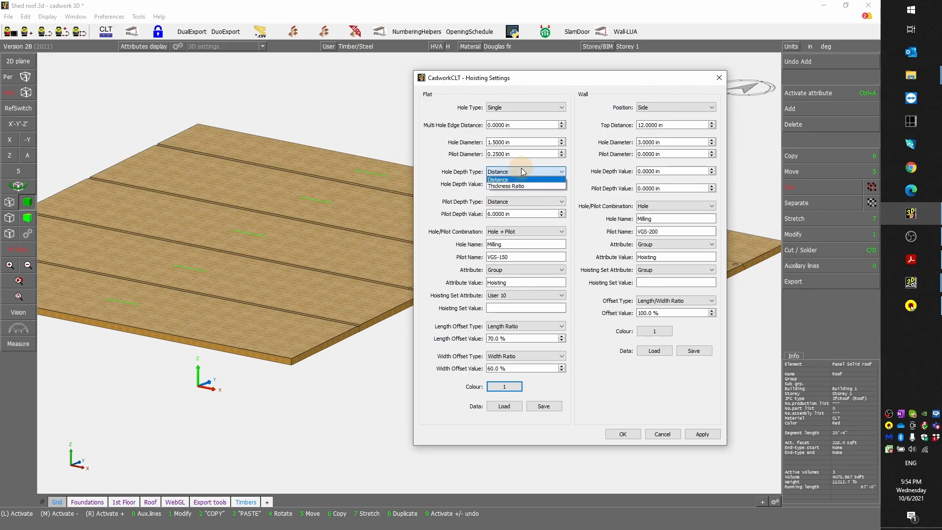
left_click(521, 168)
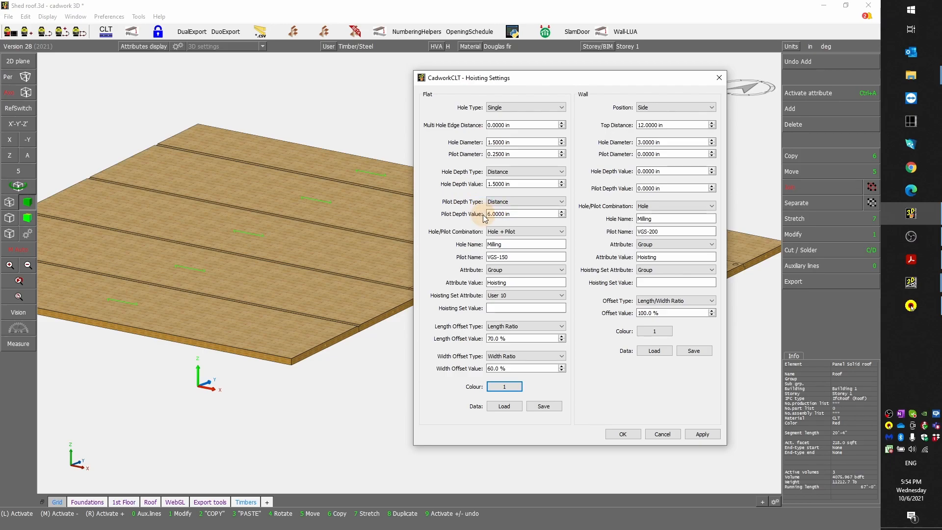
Examine the pilot depth value and the hole name in the flat hoisting settings
left_click(505, 214)
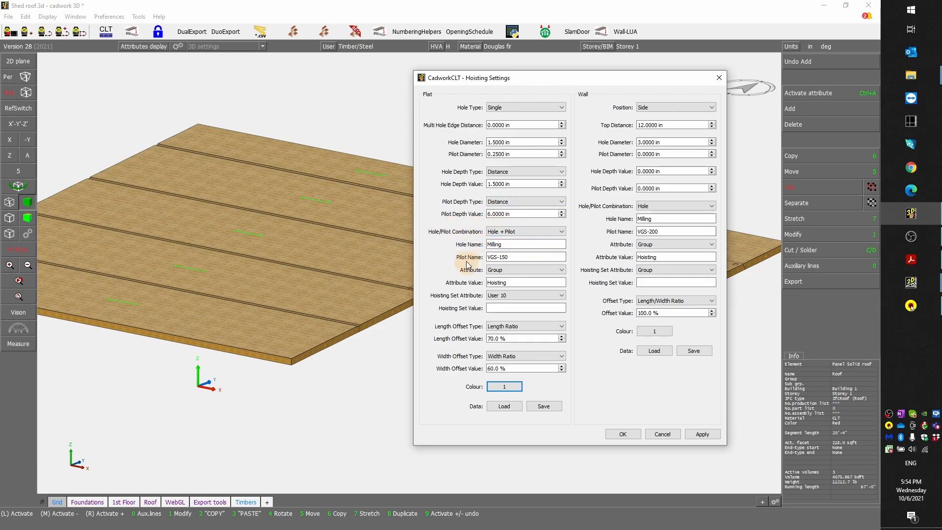
left_click(496, 244)
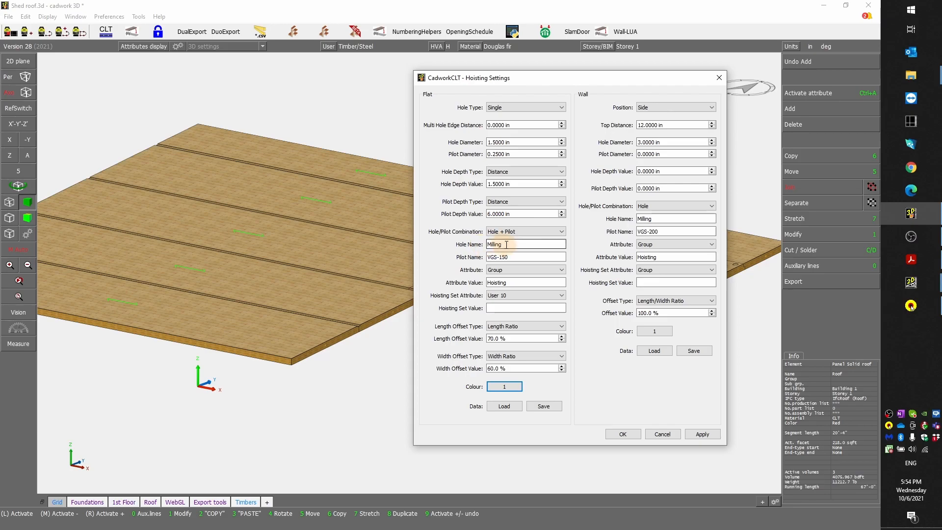
left_click(519, 244)
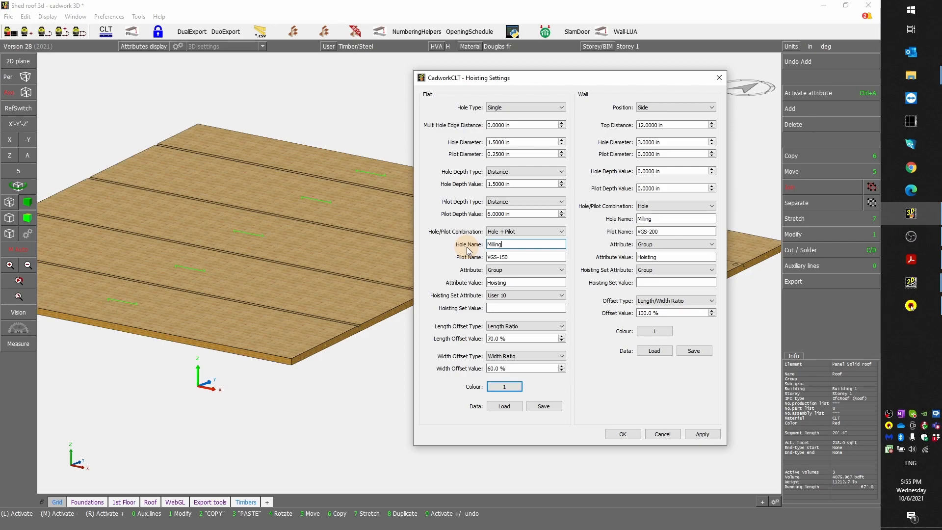
left_click_drag(511, 245, 480, 242)
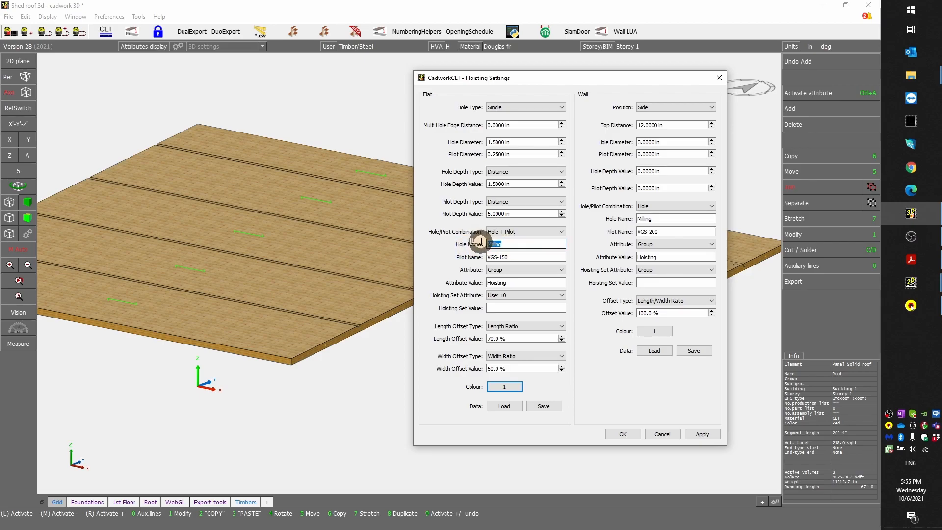
Examine the flat hoisting attribute and hoisting set attribute options, keeping Group and User 10 selected
left_click(516, 270)
left_click(516, 270)
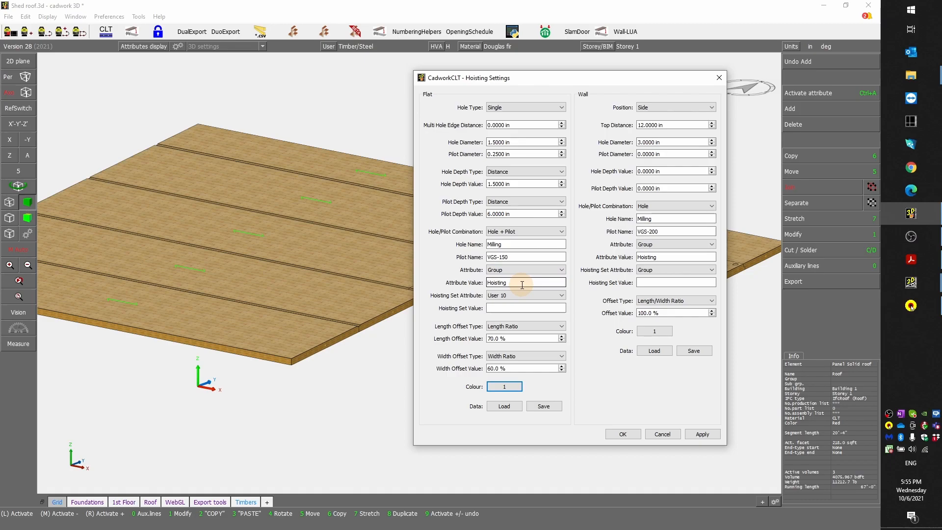
left_click(511, 295)
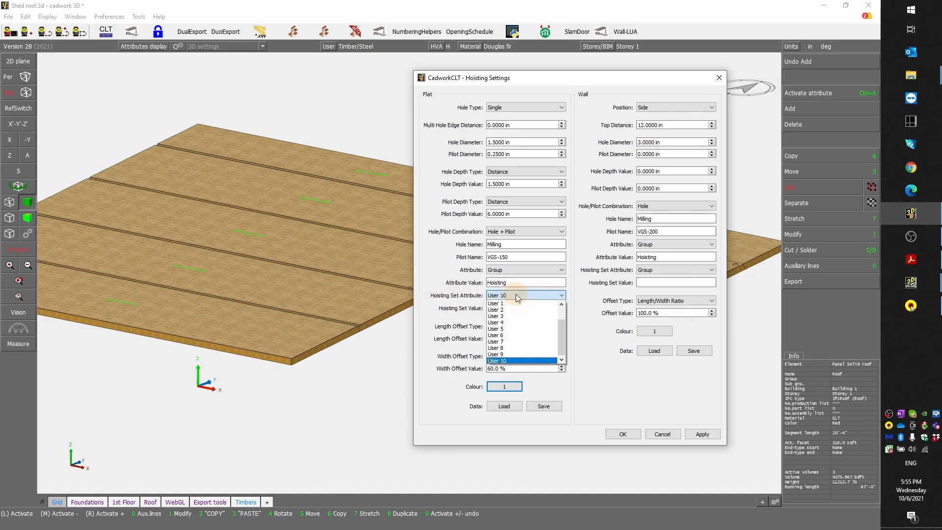
left_click(516, 295)
left_click(521, 271)
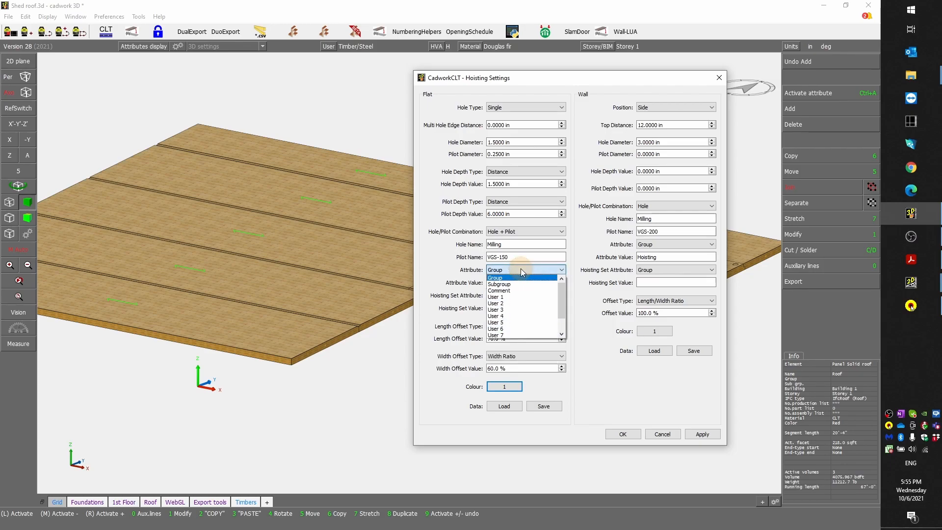
left_click(520, 269)
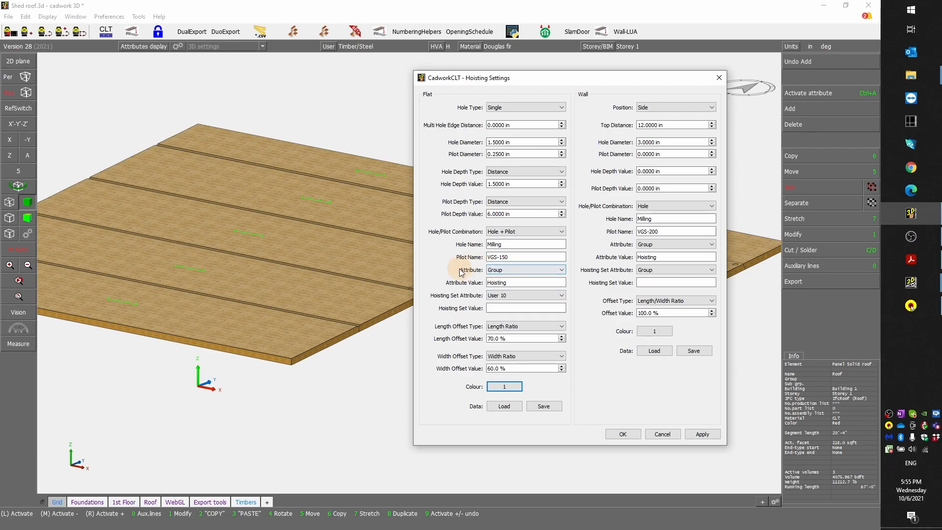
left_click(511, 295)
left_click(511, 296)
left_click(510, 308)
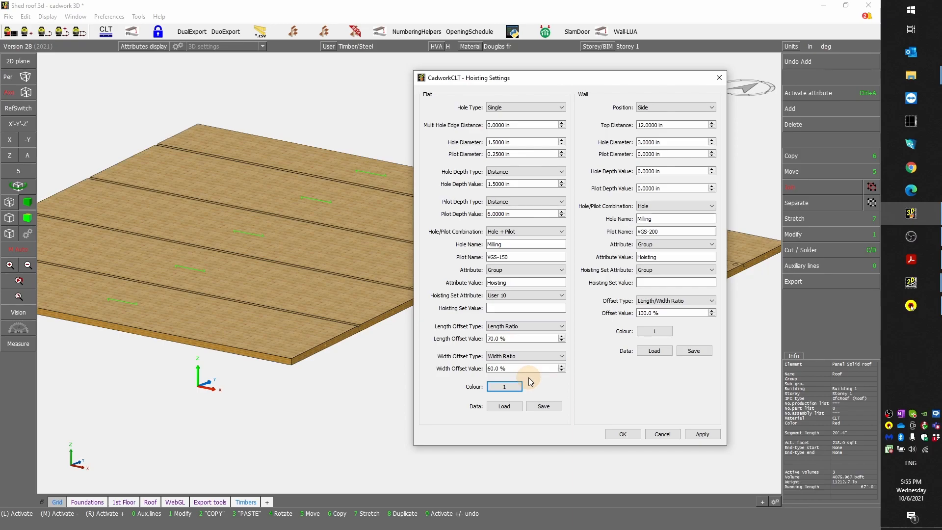
Examine the length offset type options and offset value for flat hoisting, keeping Length Ratio selected
left_click(529, 326)
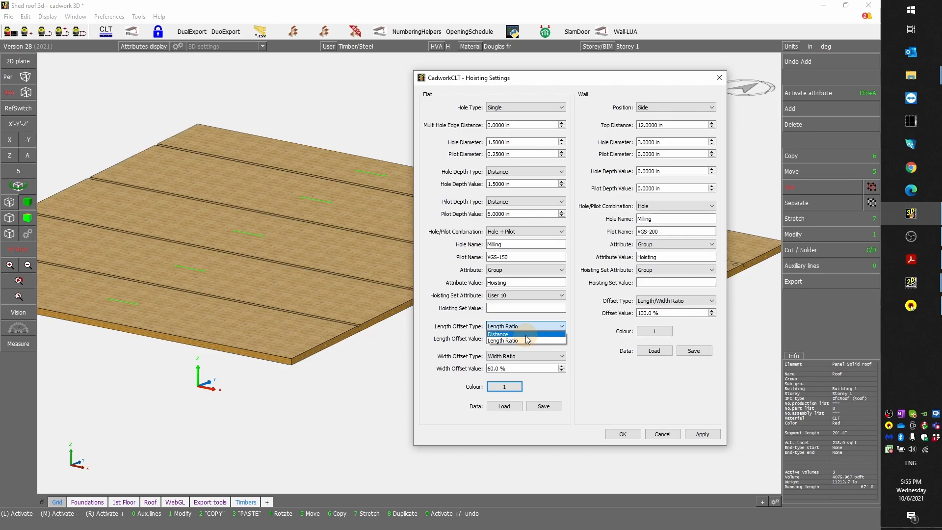
left_click(526, 335)
left_click(515, 325)
left_click(510, 340)
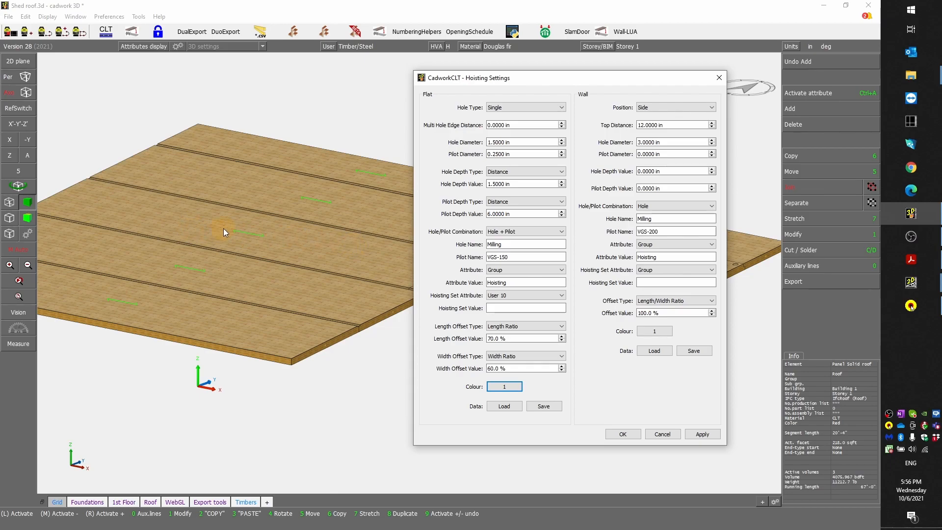
left_click_drag(509, 338, 421, 339)
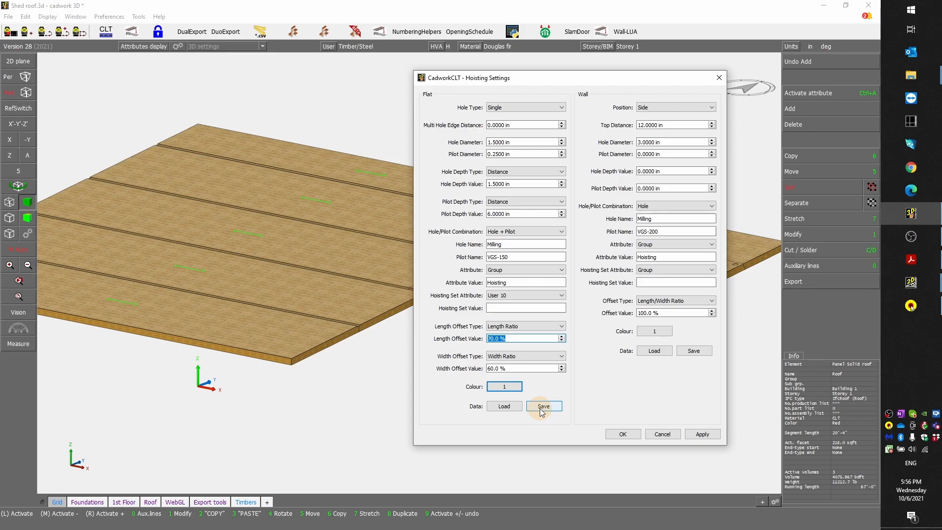
Apply and accept the hoisting settings, and move the CLT plugin window clear of the larger roof panels
left_click(701, 434)
left_click(622, 433)
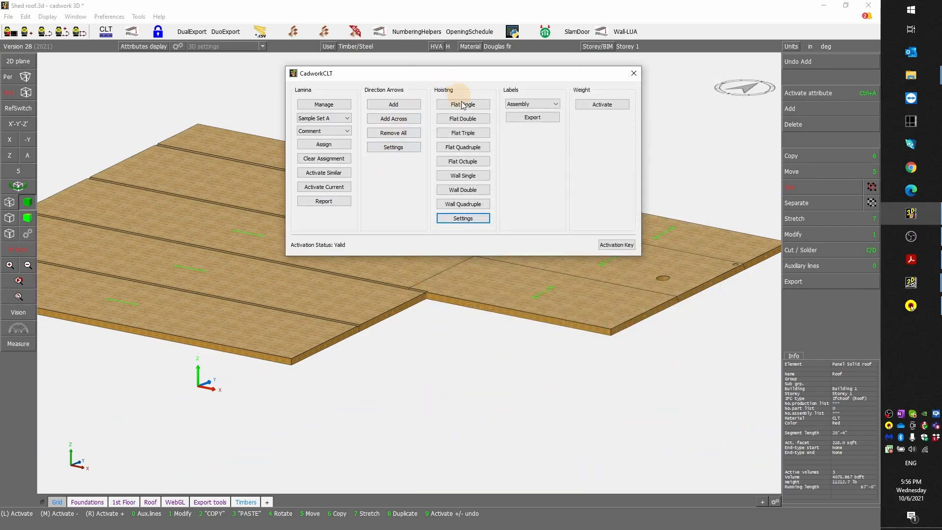
left_click_drag(467, 74, 699, 57)
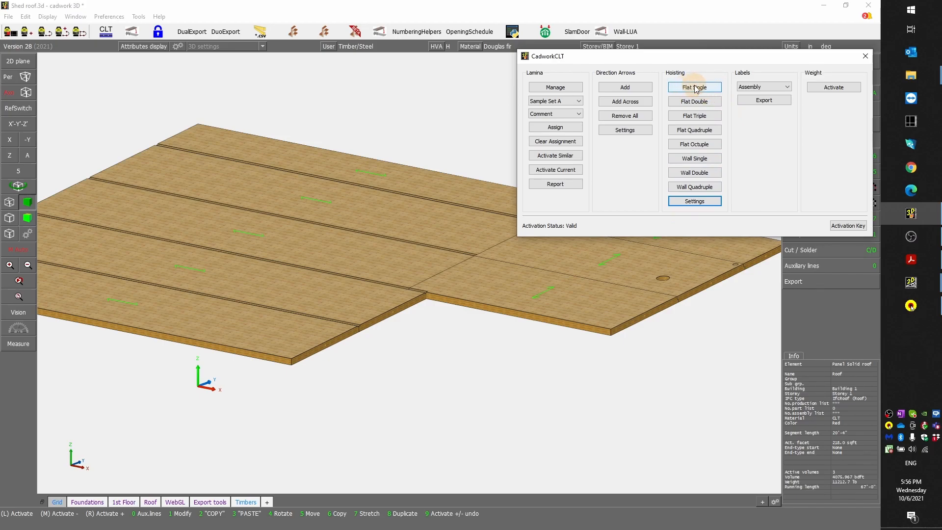
left_click(707, 132)
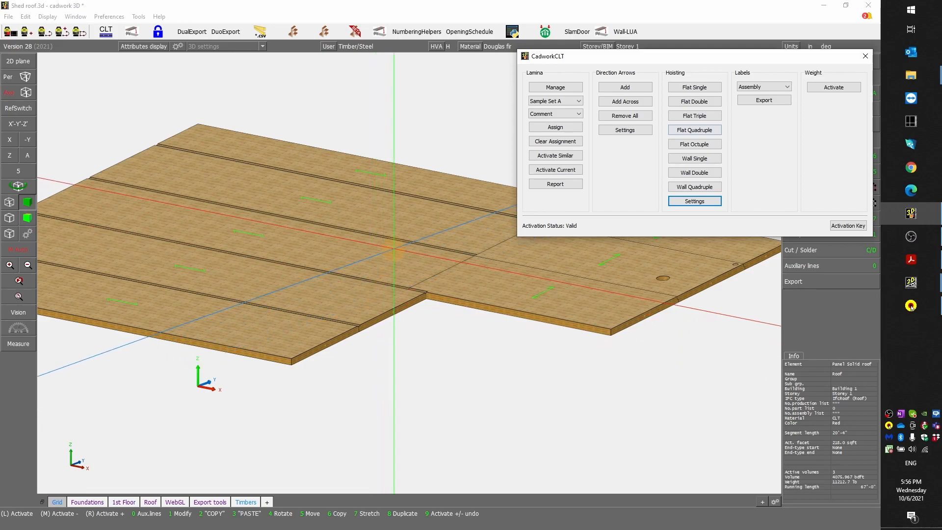
Replace No. Production with Weight Real in the 3D attributes display and apply it to the model
left_click(177, 46)
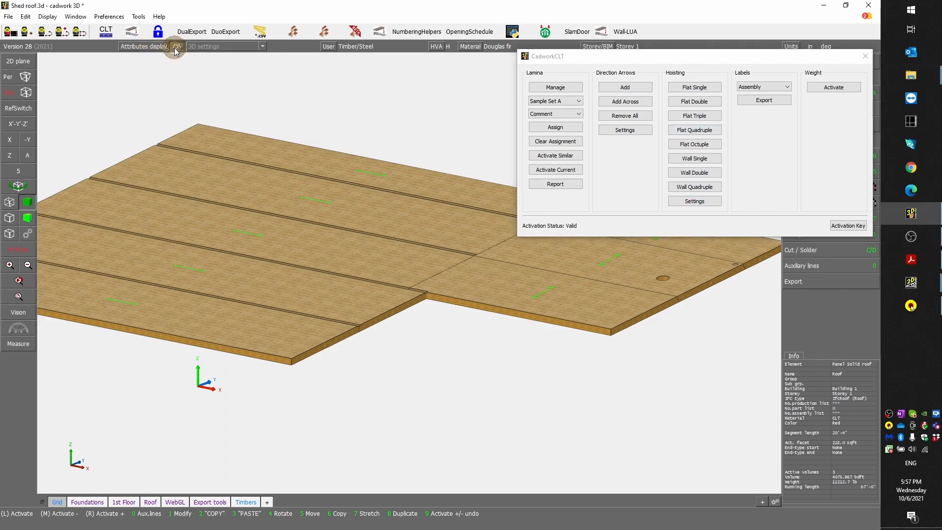
left_click_drag(541, 61, 342, 84)
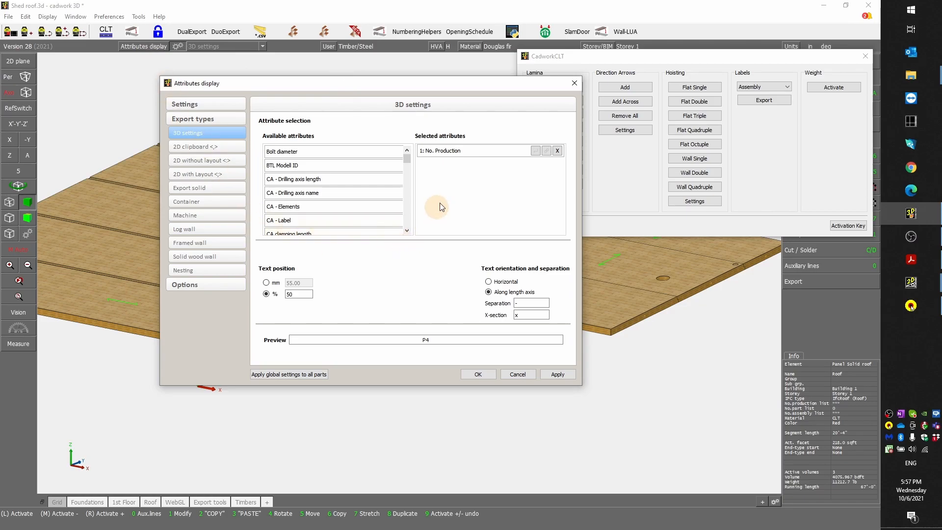
left_click(448, 152)
double_click(452, 152)
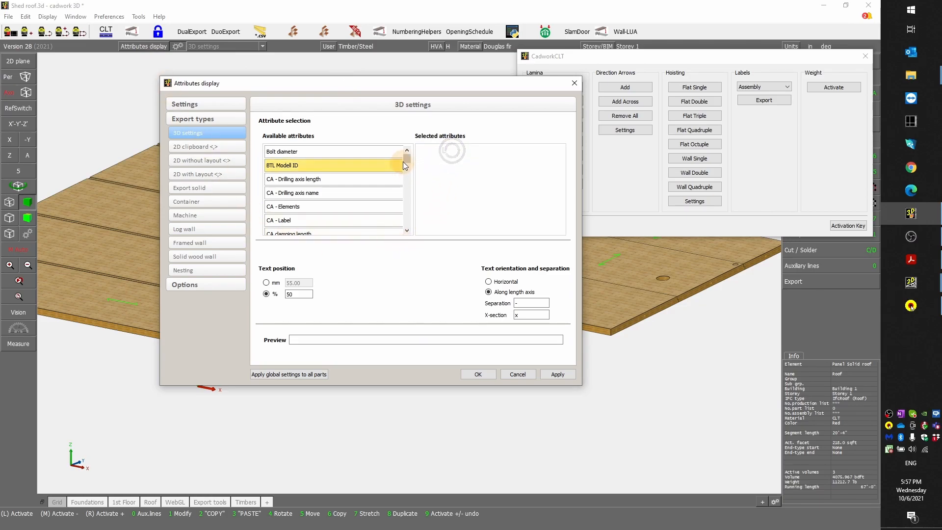
left_click_drag(407, 156, 411, 217)
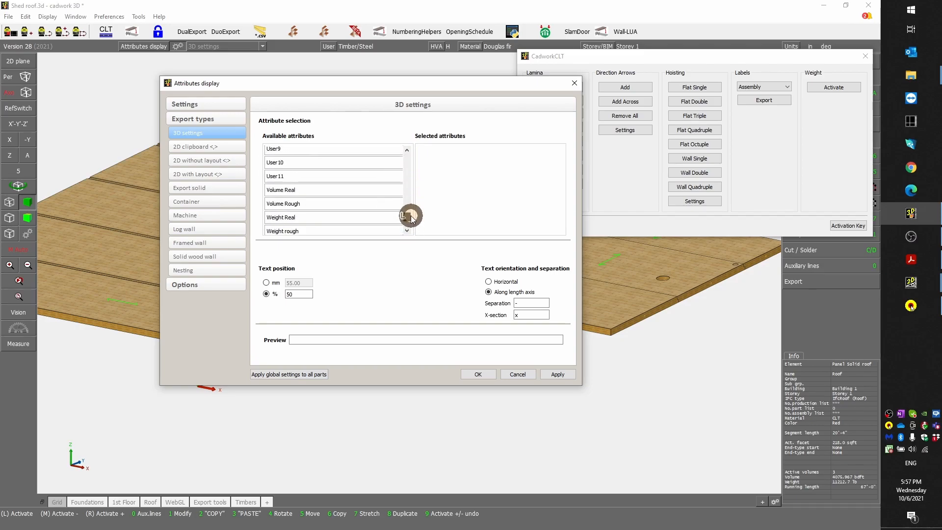
double_click(306, 217)
left_click(558, 375)
left_click(477, 375)
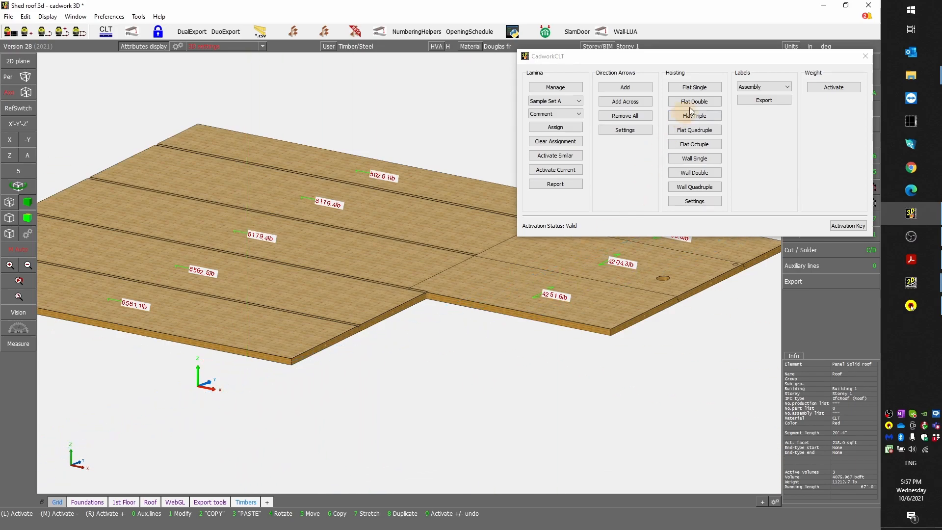
Activate the roof panels weighing more than 5000 lbs, inclusive, with the plugin's weight activation
left_click_drag(783, 55, 707, 52)
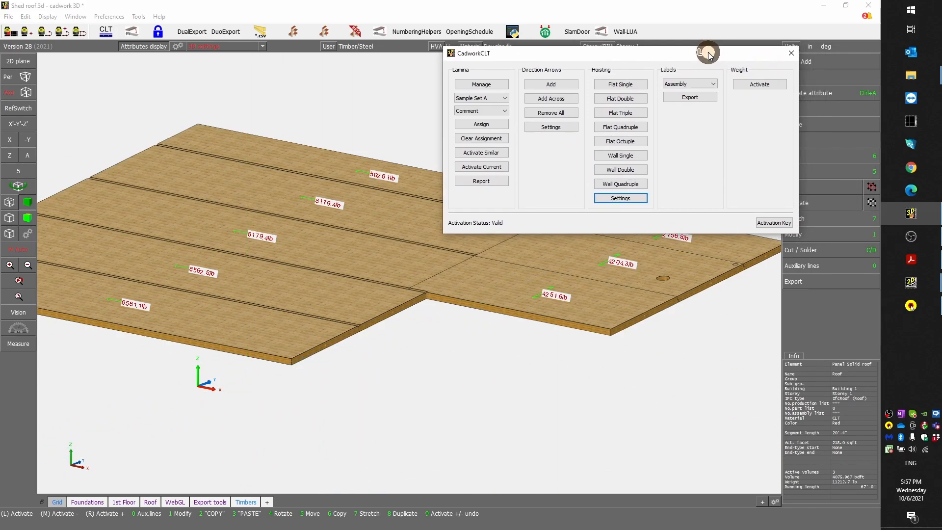
left_click(761, 85)
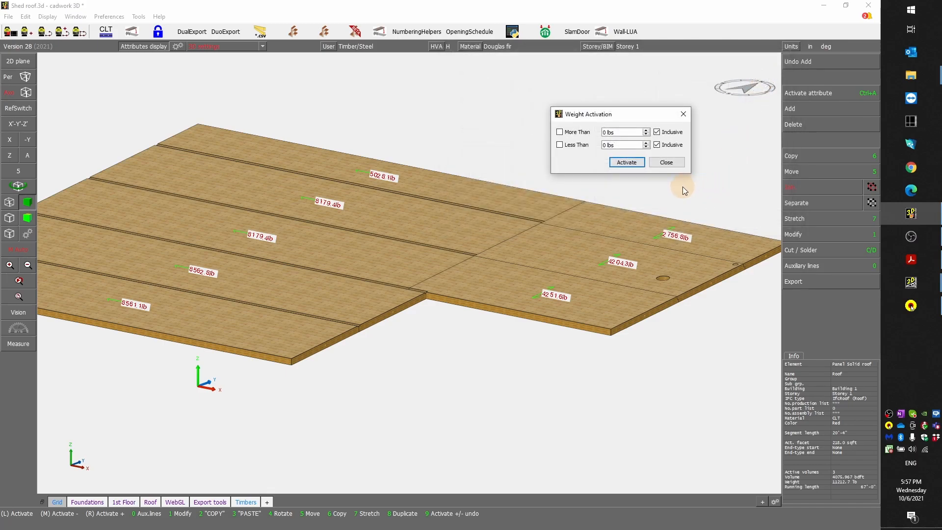
left_click(560, 132)
type("5000")
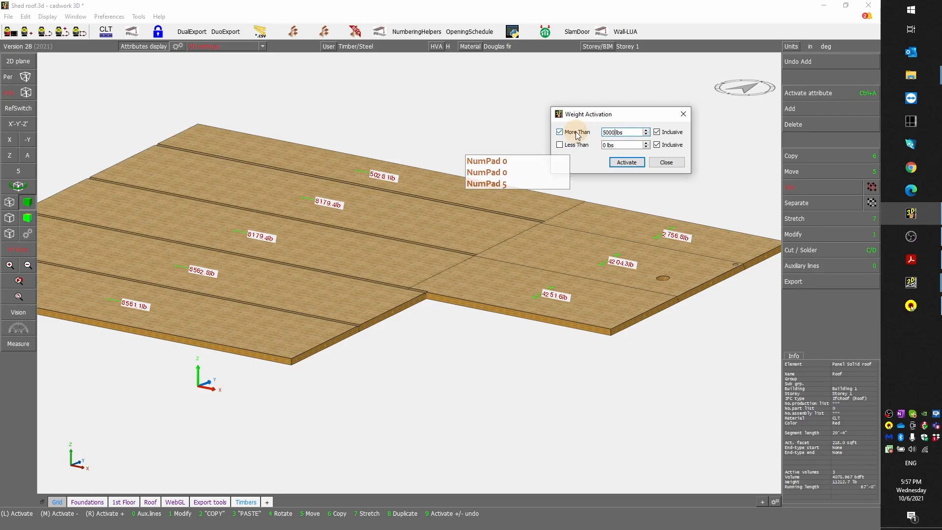
left_click(618, 168)
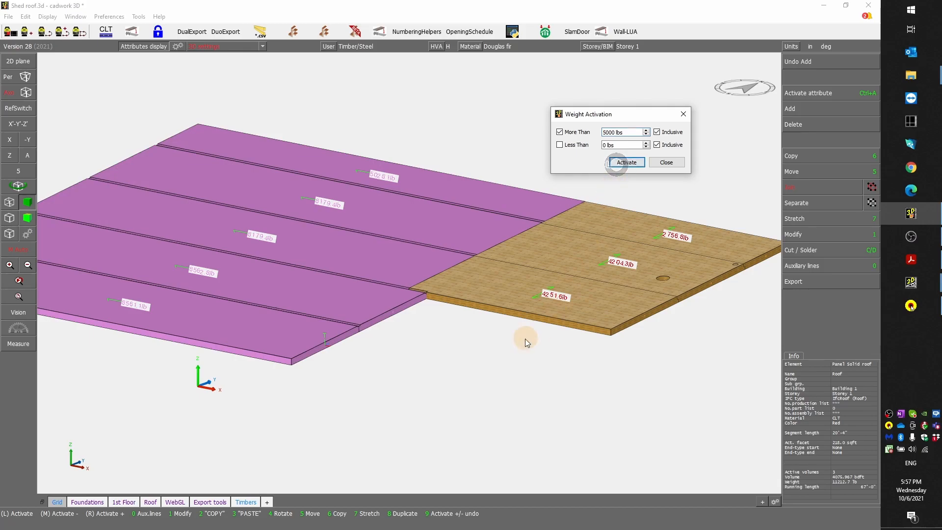
left_click(665, 163)
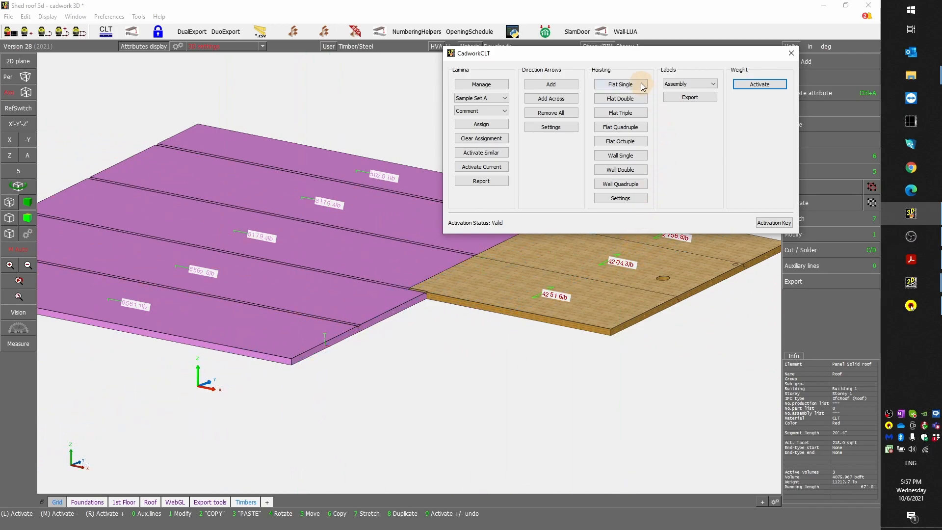
Add Flat Quadruple hoisting to the activated panels and display the model in wireframe
left_click(632, 128)
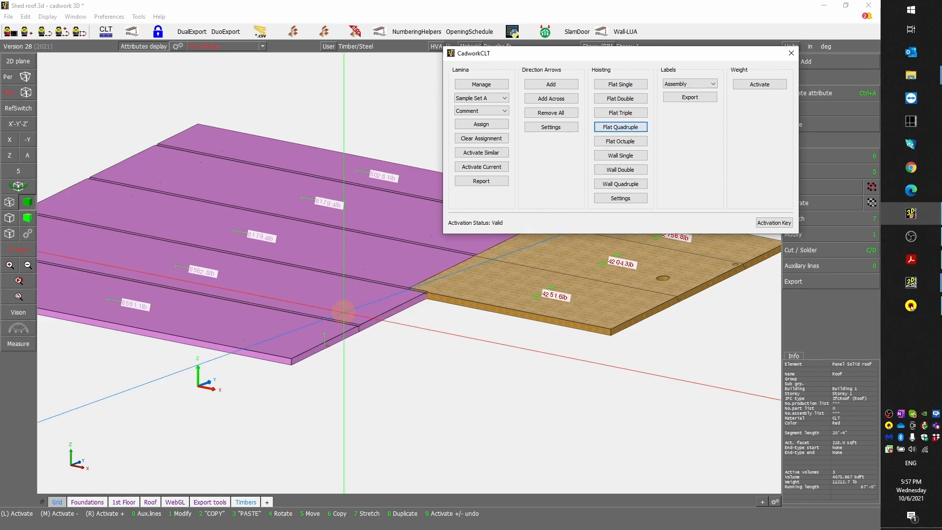
left_click(15, 225)
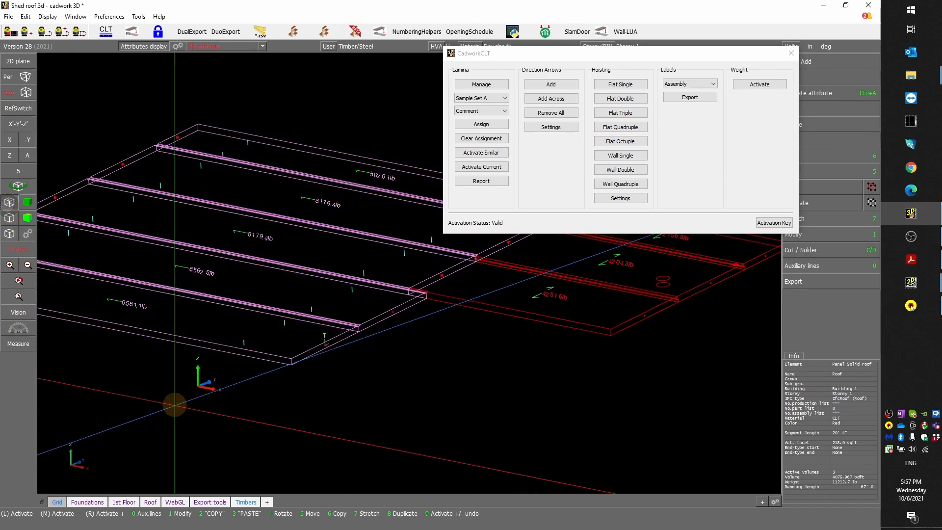
Inspect the name, group, diameter and length of one hoisting hole and of its pilot drilling axis
scroll(264, 289, "up", 6)
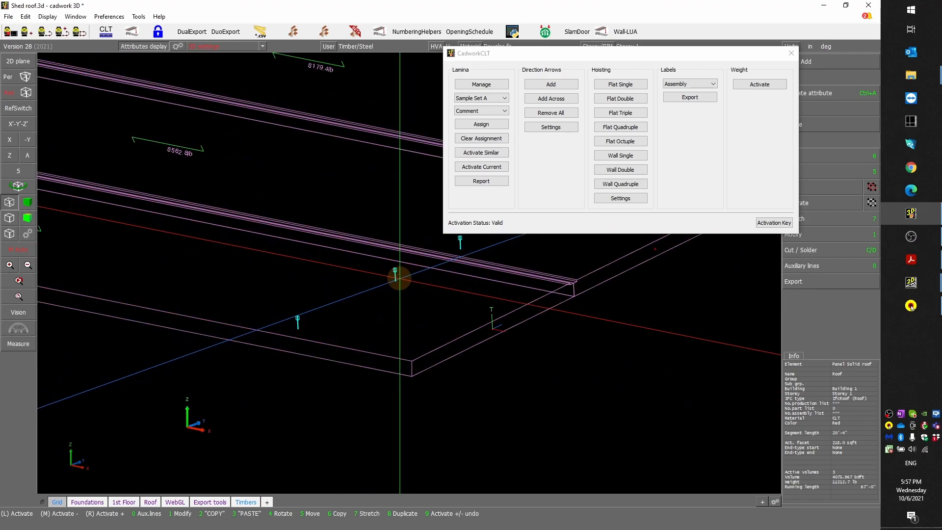
scroll(402, 272, "up", 3)
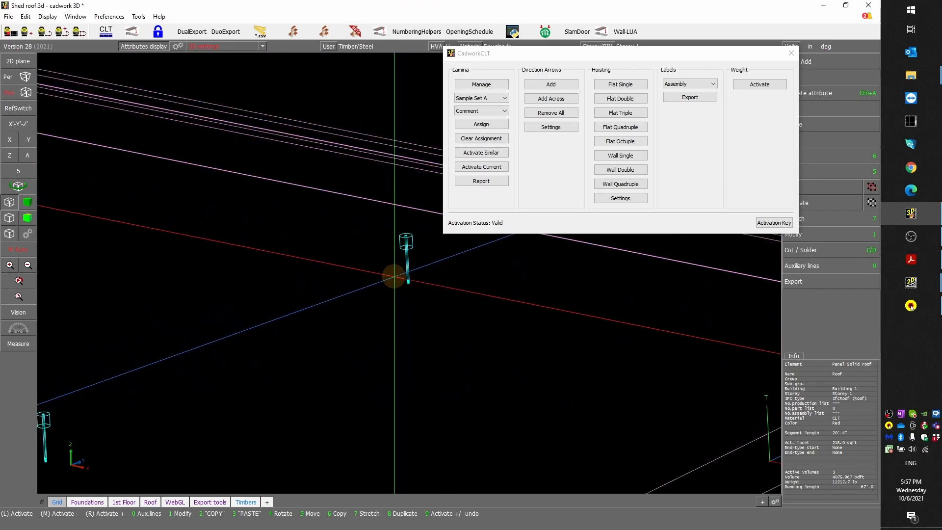
left_click(406, 238)
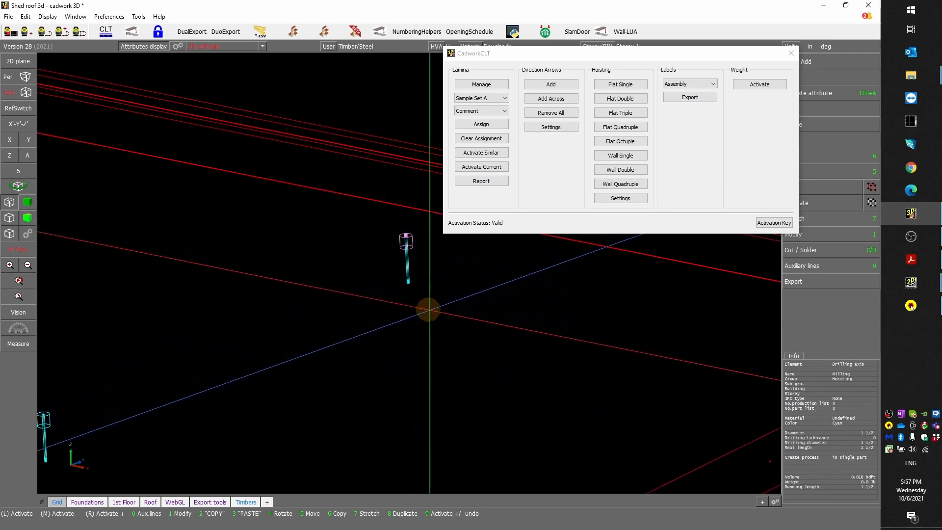
mouse_move(845, 389)
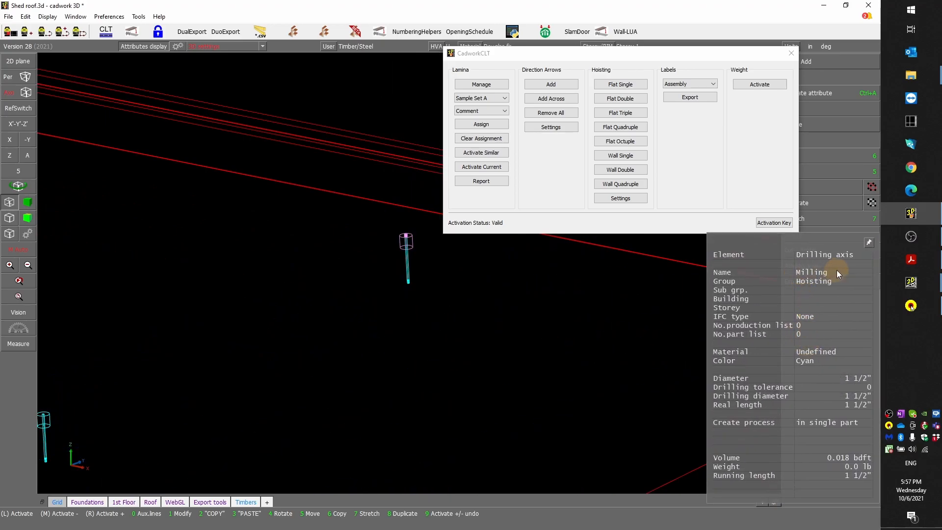
left_click(408, 260)
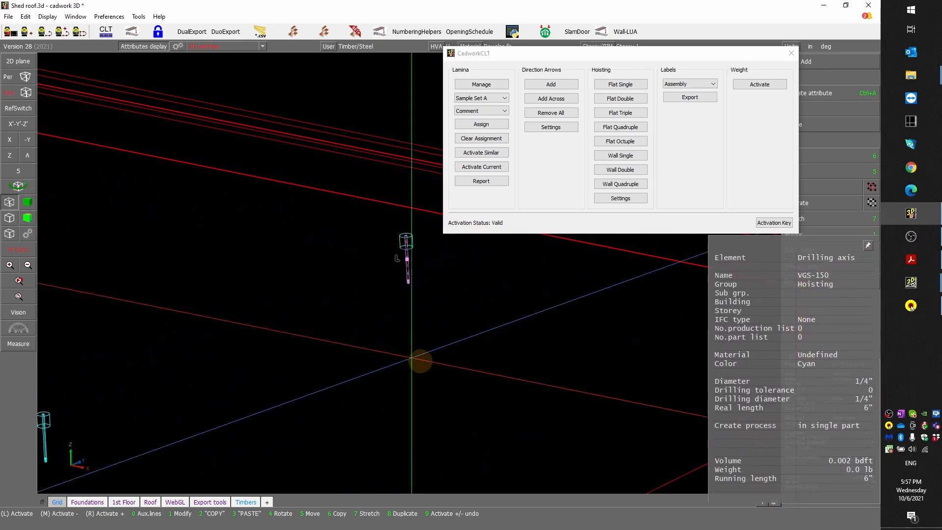
mouse_move(801, 357)
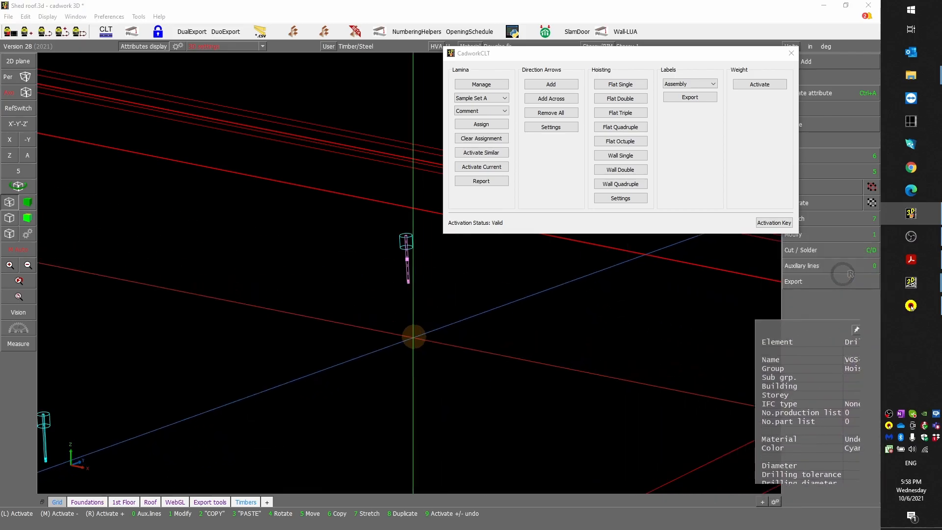
Activate all drilling axes with the same name as the selected pilot and check how many there are
key("ctrl+a")
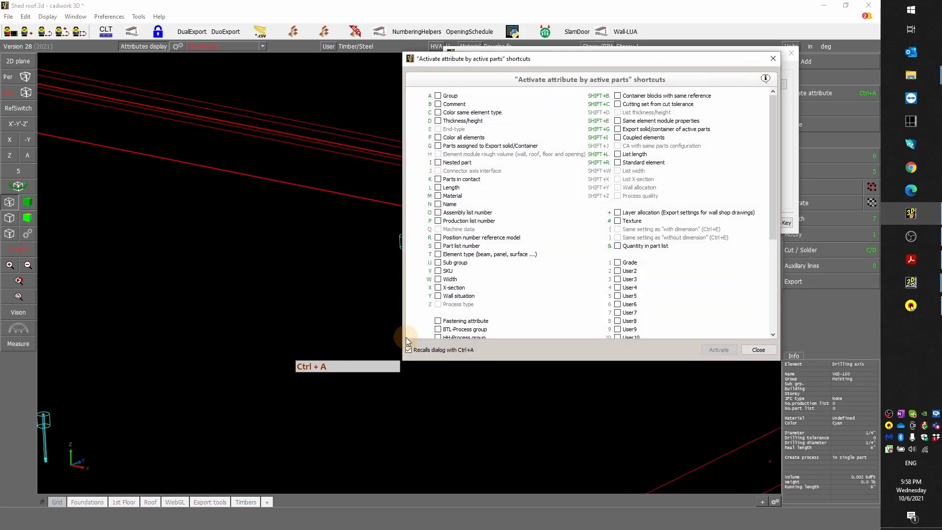
key("n")
mouse_move(799, 440)
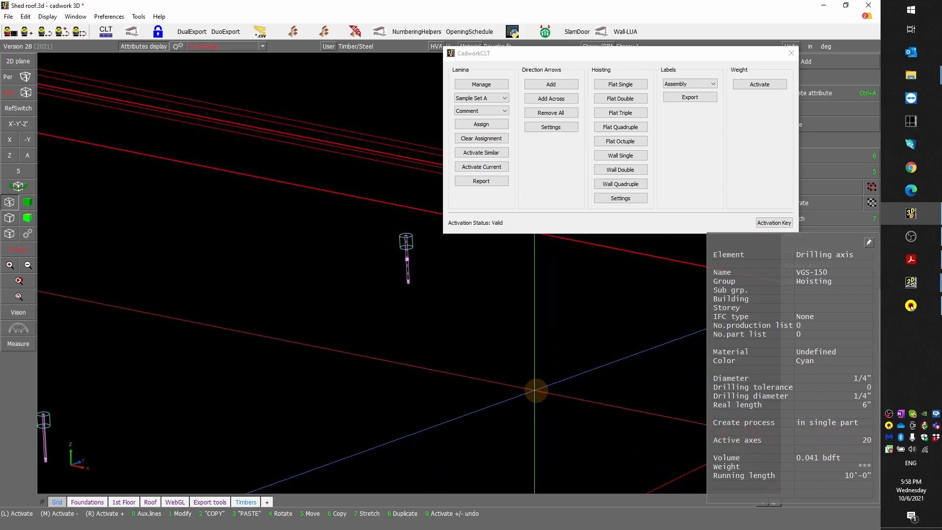
scroll(411, 272, "up", 5)
scroll(410, 270, "down", 5)
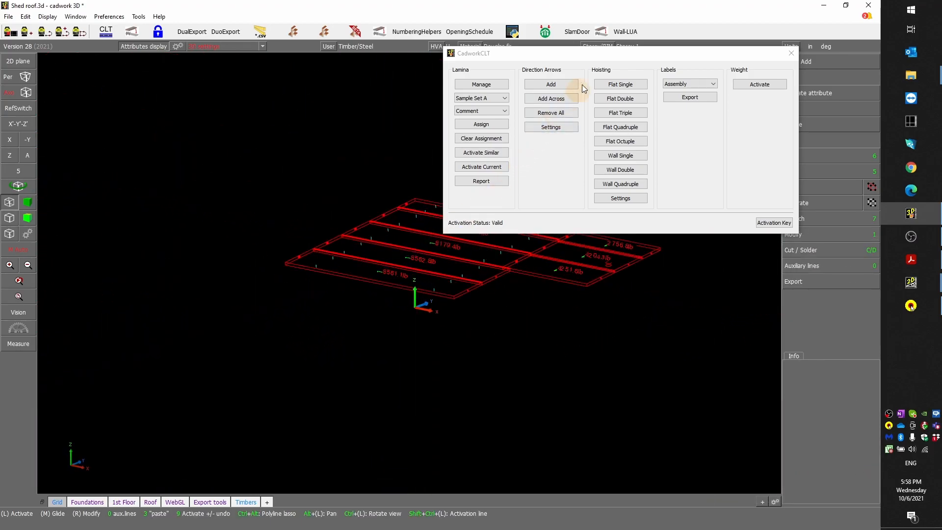
Activate the roof panels weighing less than 5000 lbs, inclusive, with the plugin's weight activation
left_click_drag(603, 55, 693, 50)
left_click(842, 78)
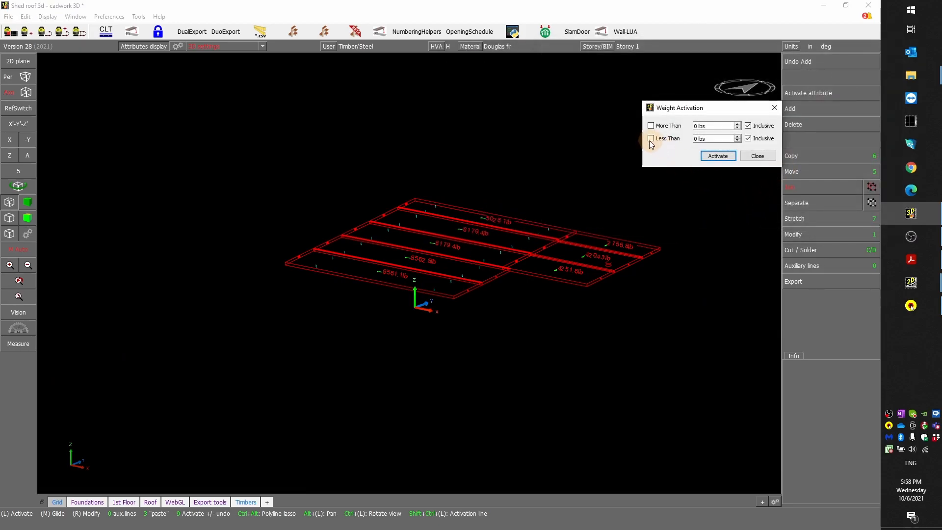
left_click(663, 141)
type("5000")
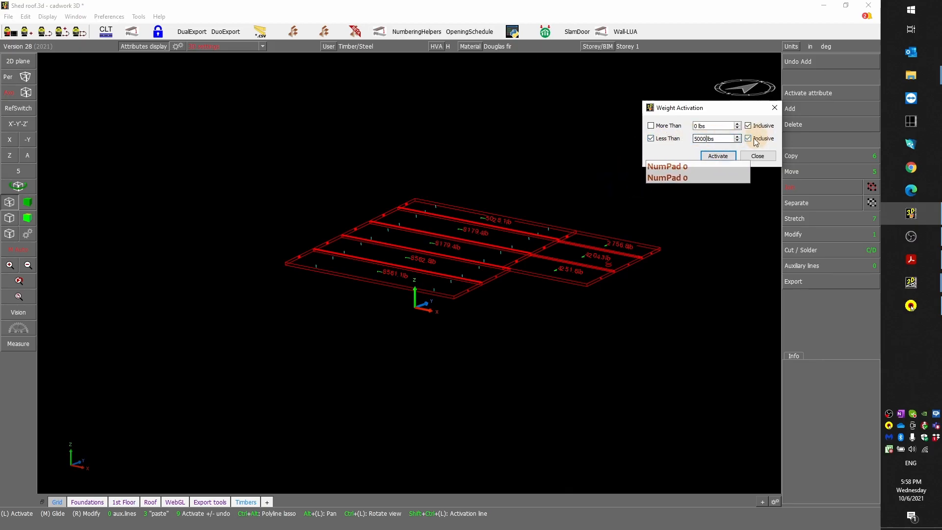
left_click(717, 155)
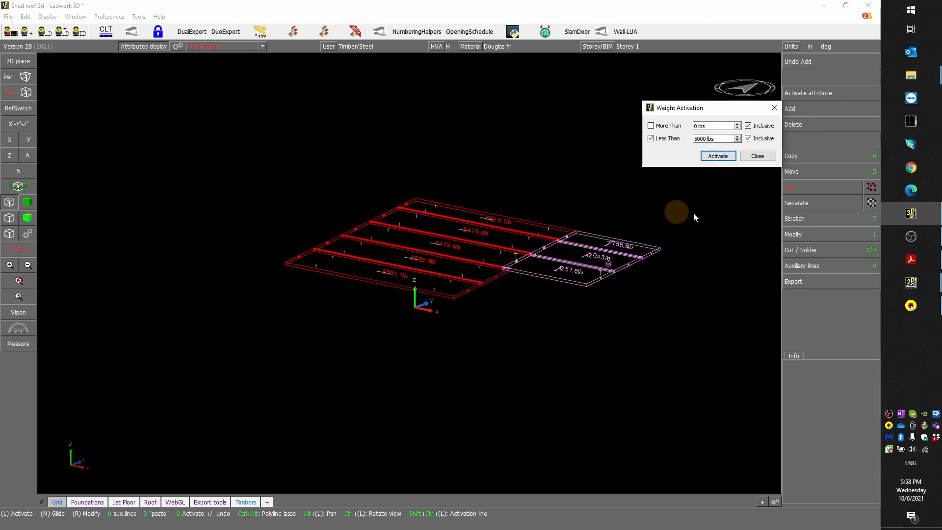
Add Flat Triple hoisting to the activated roof panels and check the new hoisting points in the model
left_click(757, 155)
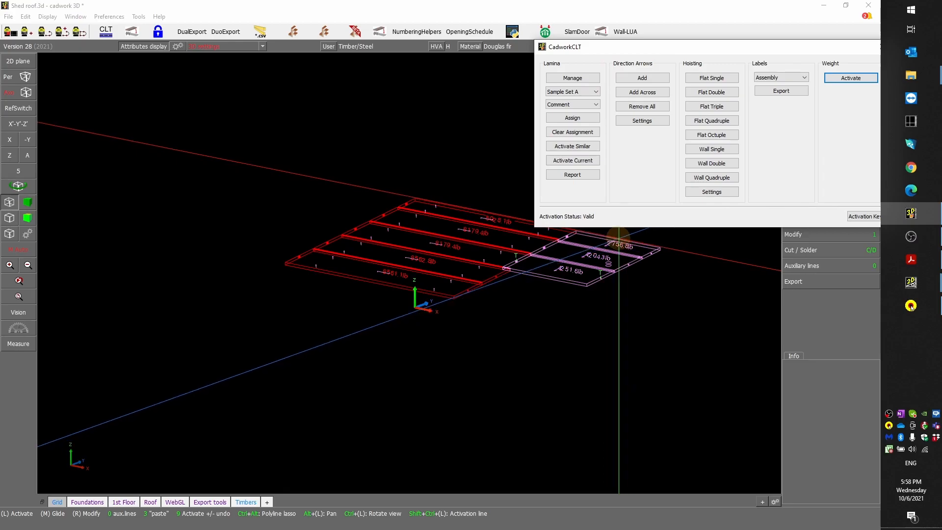
left_click(719, 109)
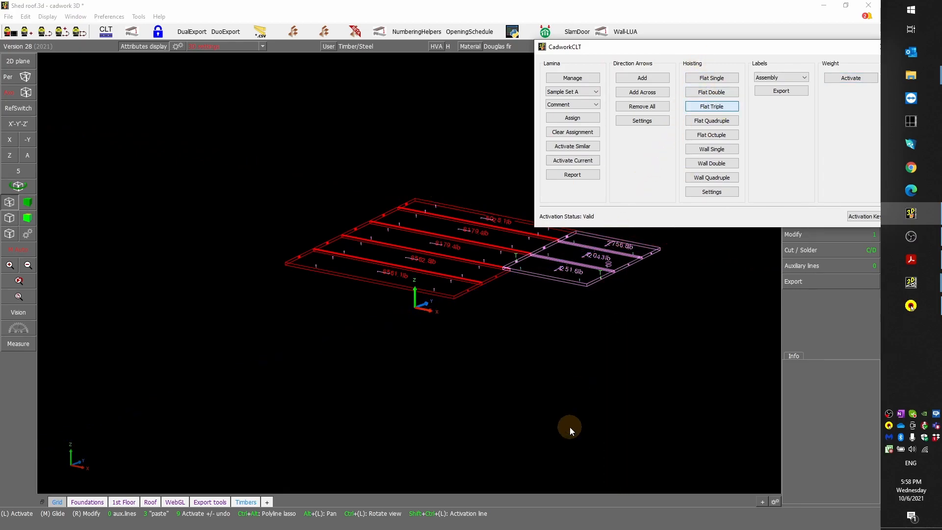
scroll(402, 268, "up", 5)
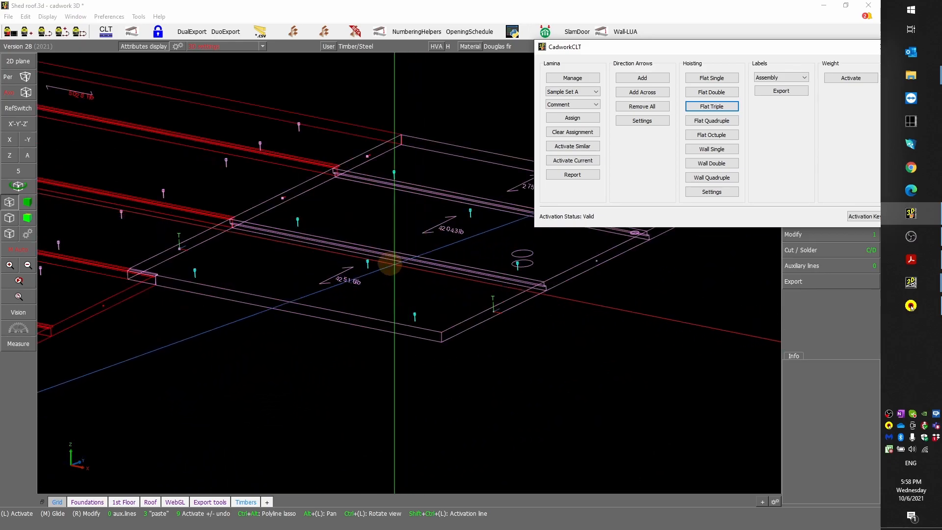
scroll(363, 245, "down", 2)
scroll(486, 260, "up", 2)
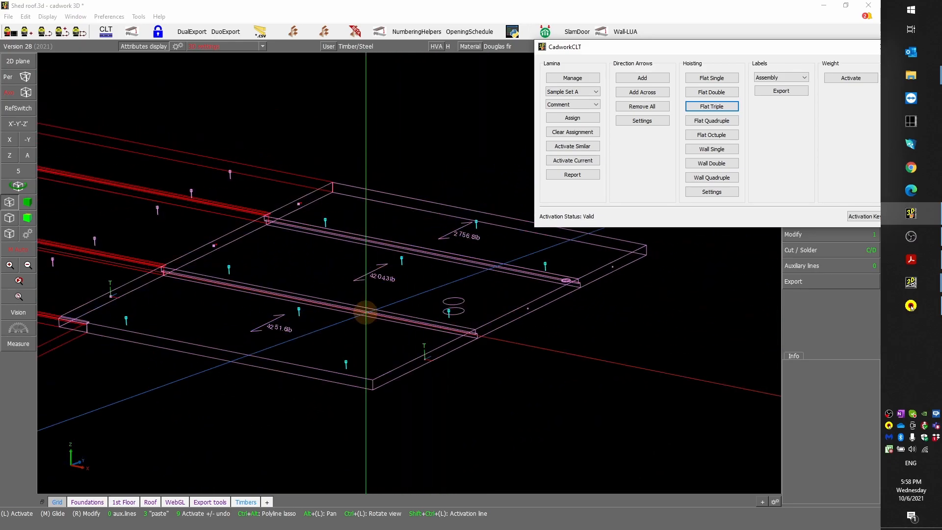
Examine which attributes the CLT plugin offers for exporting labels, keeping Assembly as the selected one
left_click_drag(774, 48, 606, 56)
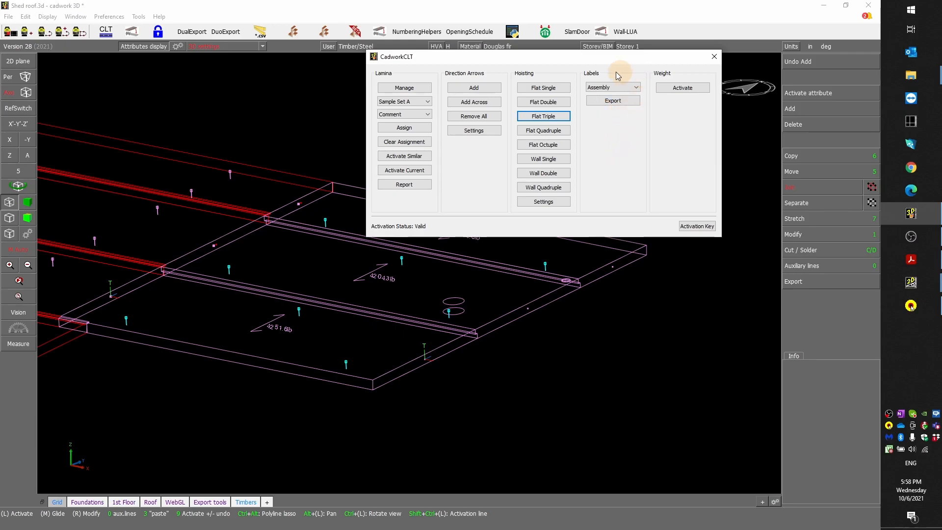
left_click(637, 87)
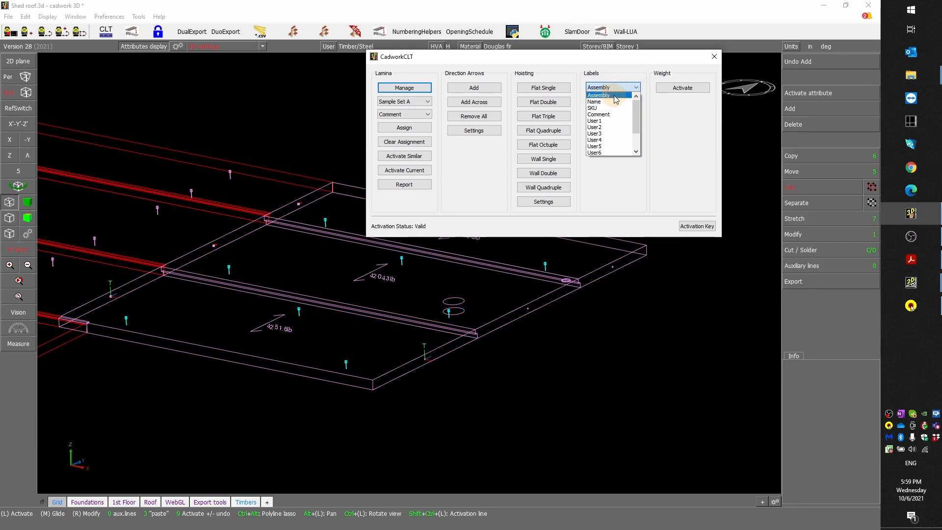
left_click(621, 97)
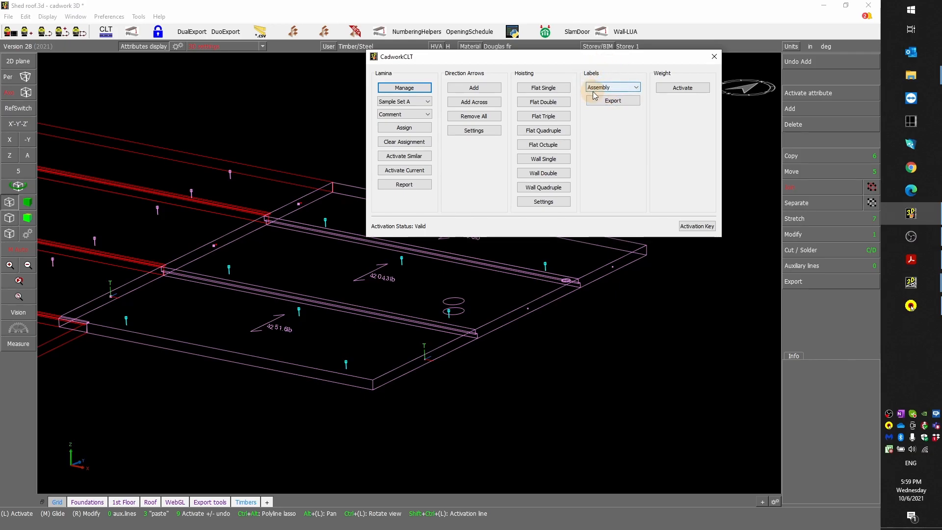
left_click(618, 89)
left_click(638, 87)
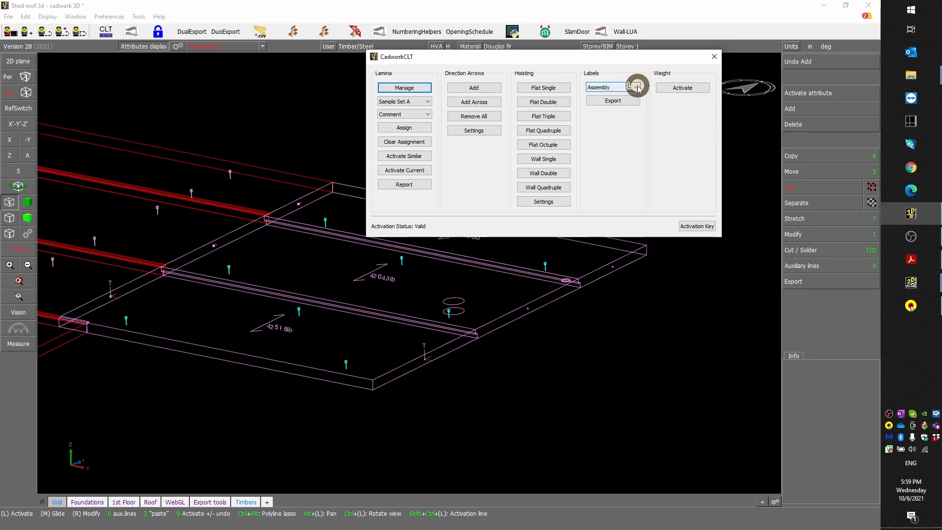
mouse_move(637, 111)
left_mouse_down()
mouse_move(636, 126)
mouse_move(640, 95)
left_mouse_up()
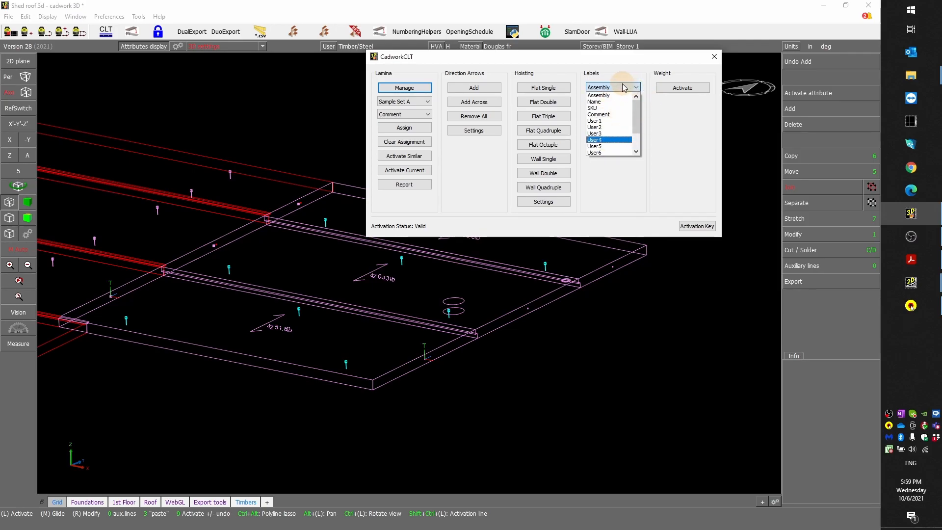
left_click(624, 87)
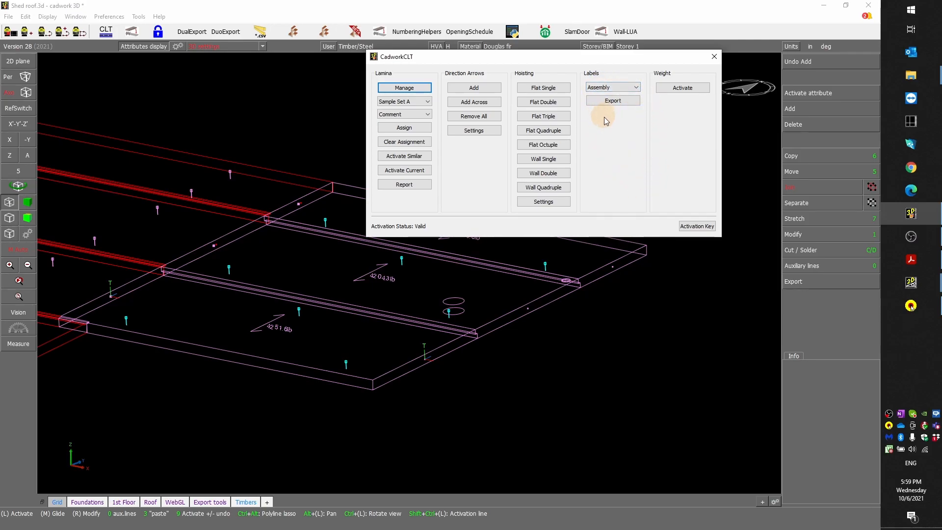